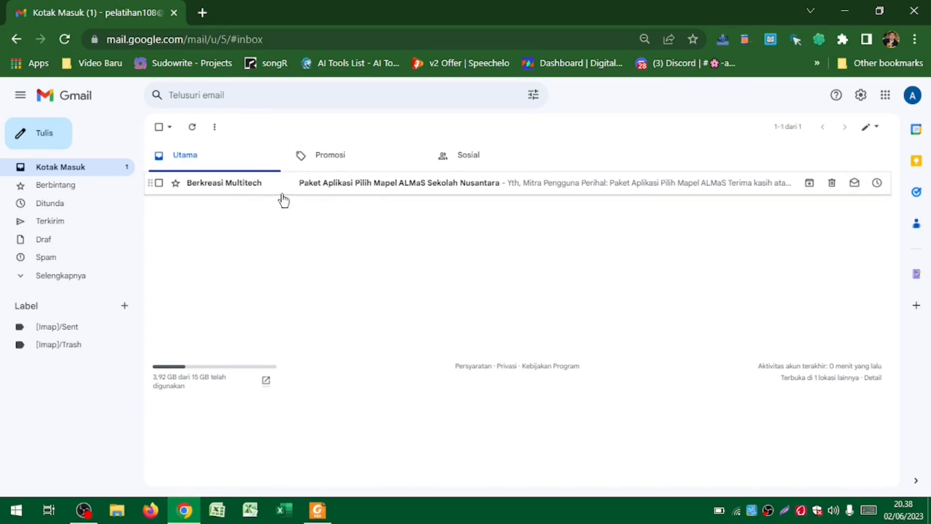
left_click(251, 193)
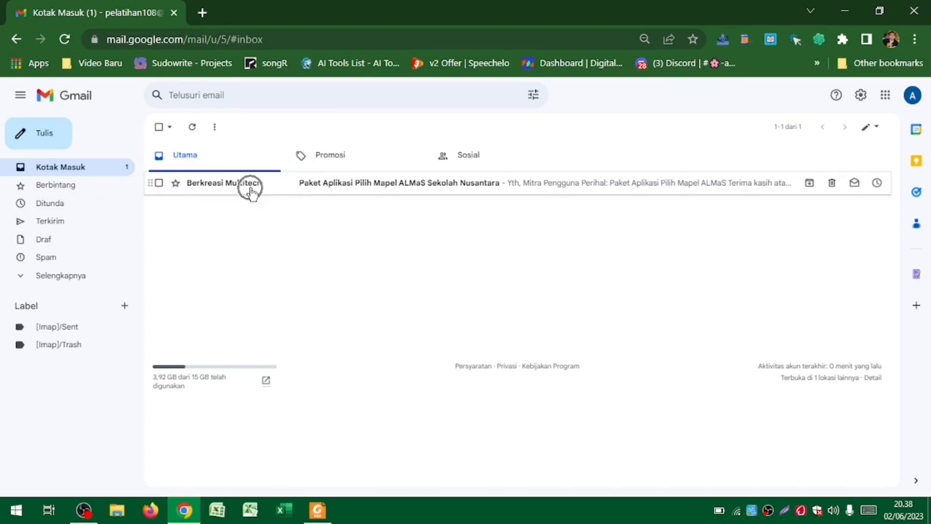
left_click(62, 258)
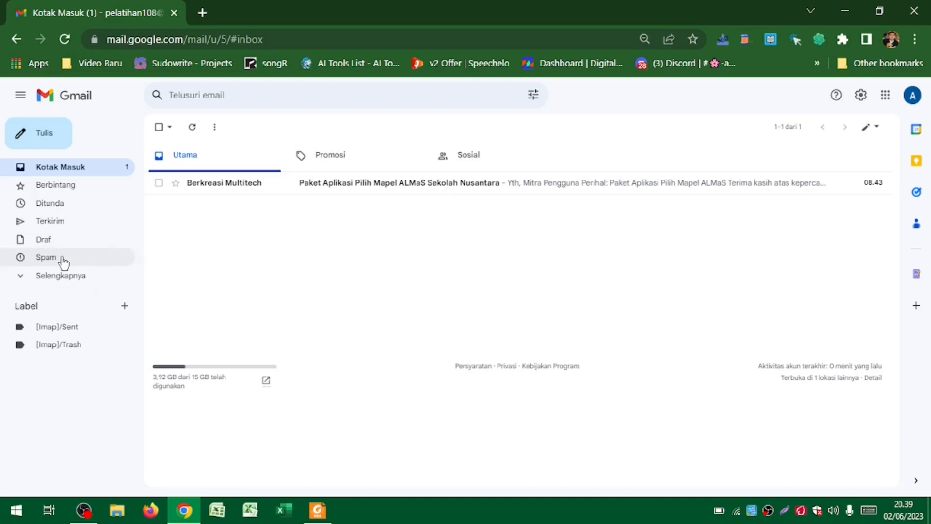
left_click(68, 170)
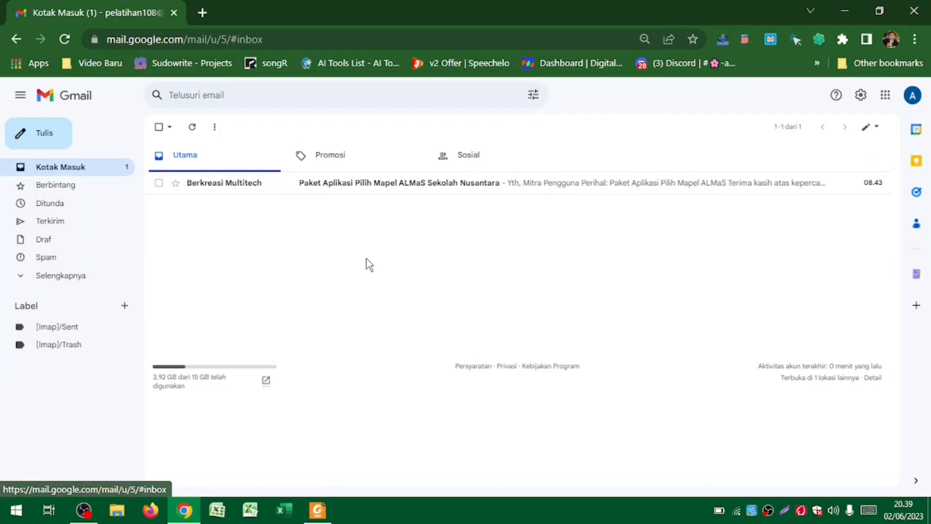
left_click(378, 187, "shift")
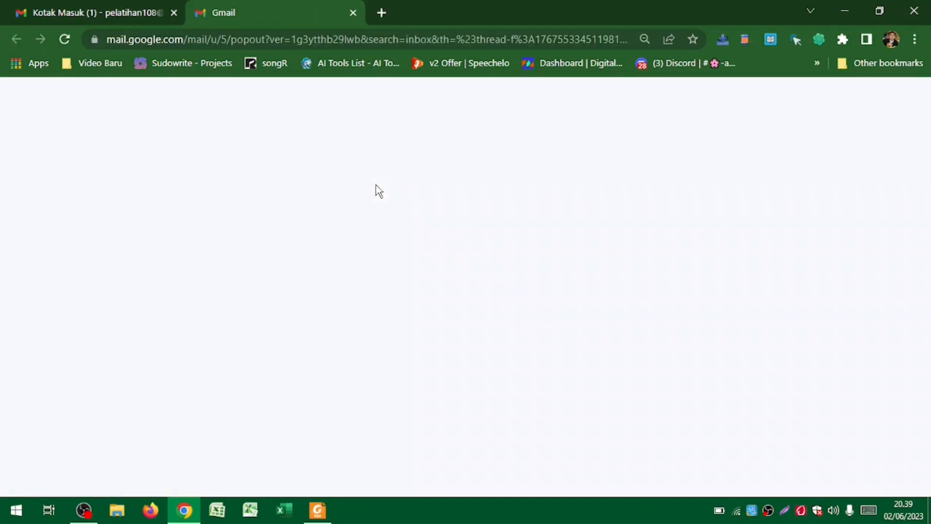
left_click(352, 14)
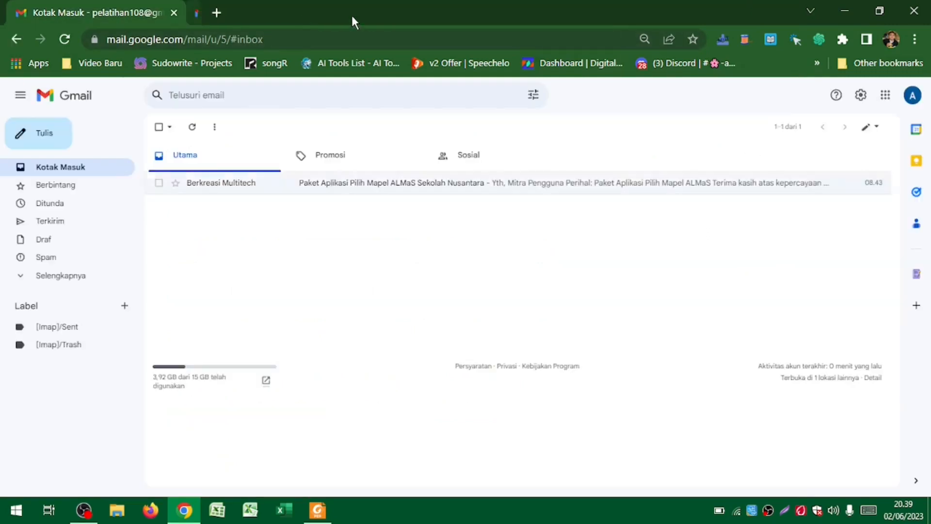
Open the email "Paket Aplikasi Pilih Mapel ALMaS Sekolah Nusantara" and follow its Google Drive link for downloading the application
left_click(339, 182)
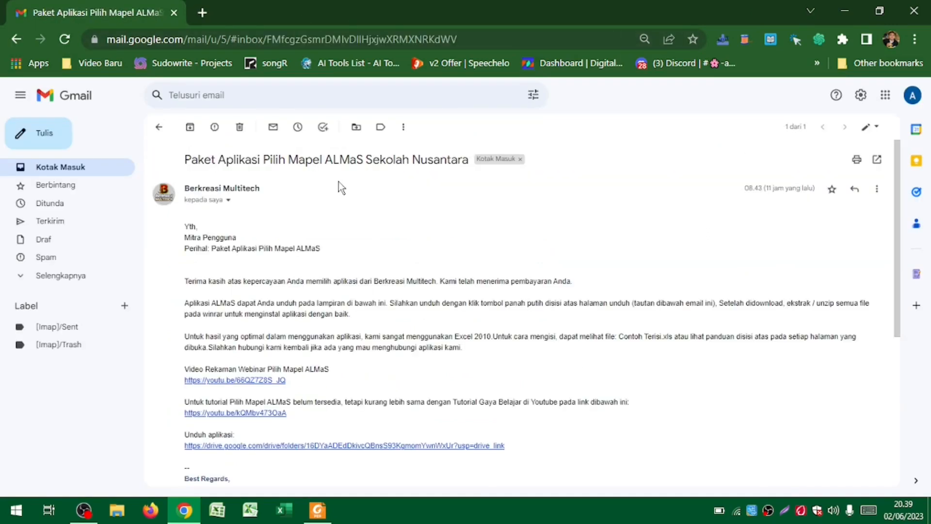
scroll(334, 226, "down", 2)
scroll(335, 226, "down", 1)
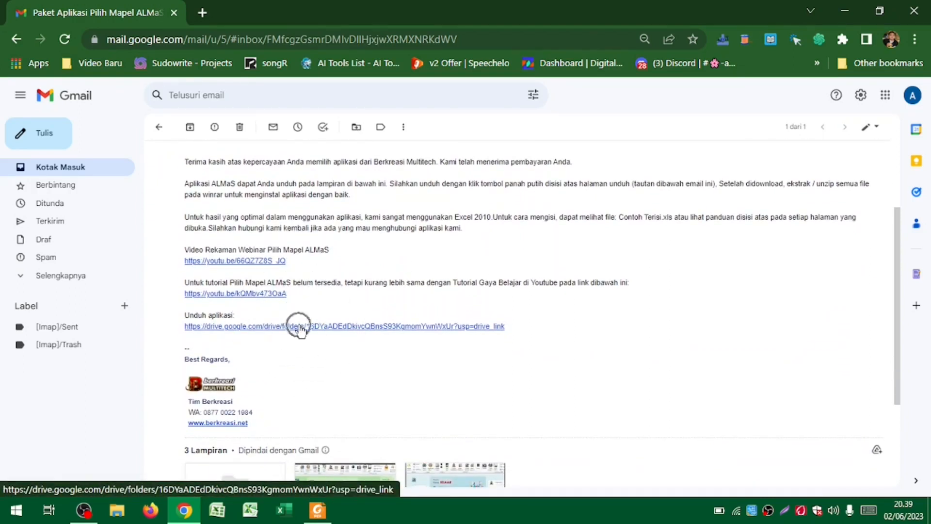
left_click(233, 329)
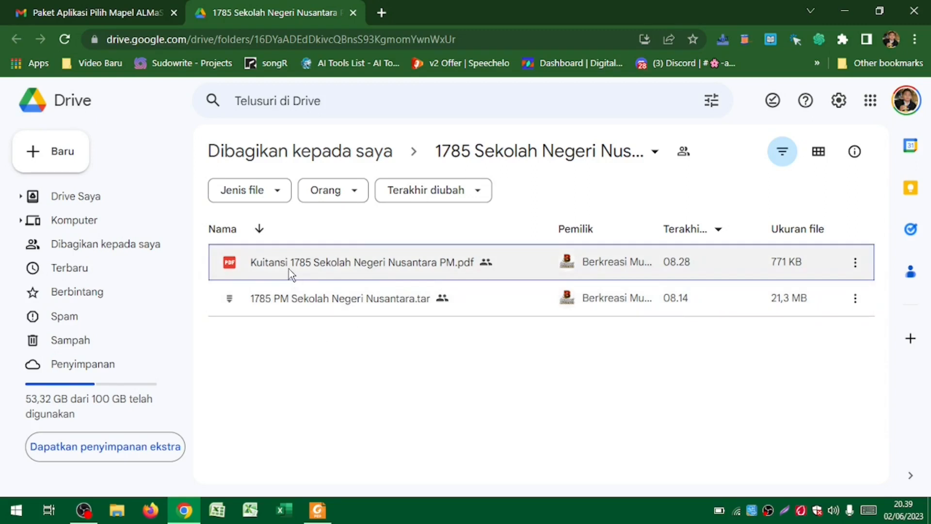
left_click(295, 302)
left_click(294, 302)
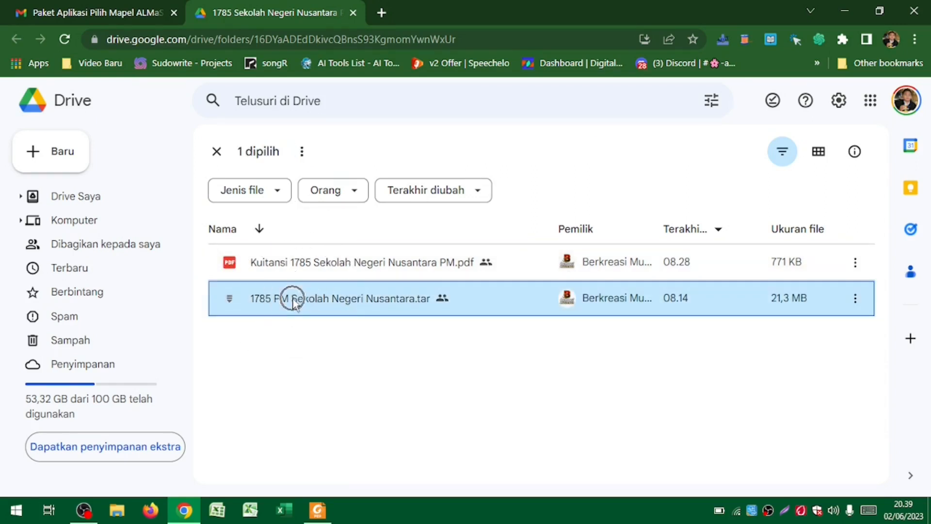
key("ctrl")
key("ctrl")
key("ctrl")
key("ctrl")
left_click(306, 155)
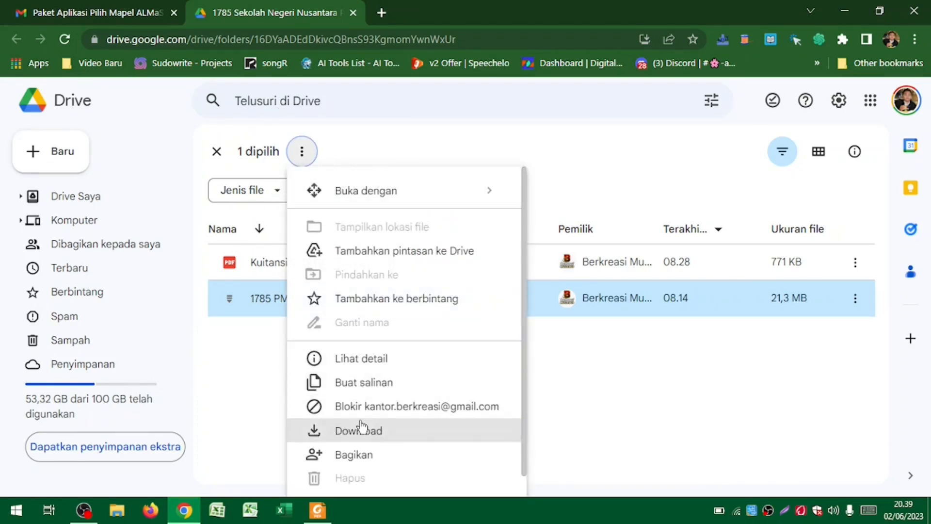
left_click(274, 391)
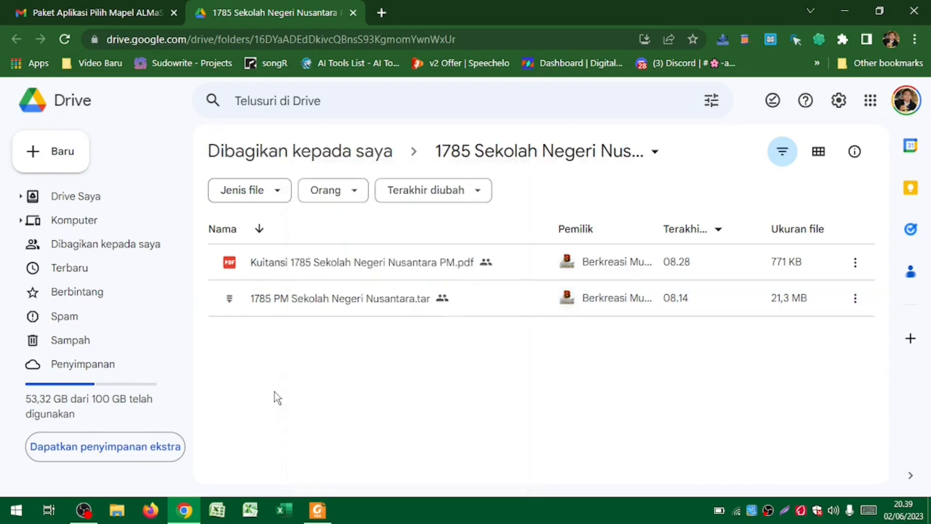
Download 1785 PM Sekolah Negeri Nusantara.tar despite the file-type risk and save it in the Downloads folder
left_click(266, 309)
right_click(268, 307)
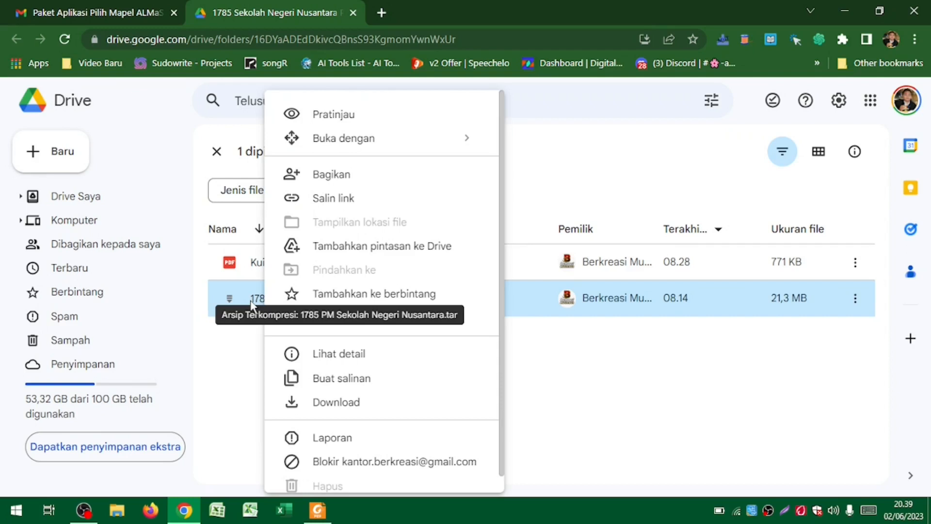
left_click(362, 412)
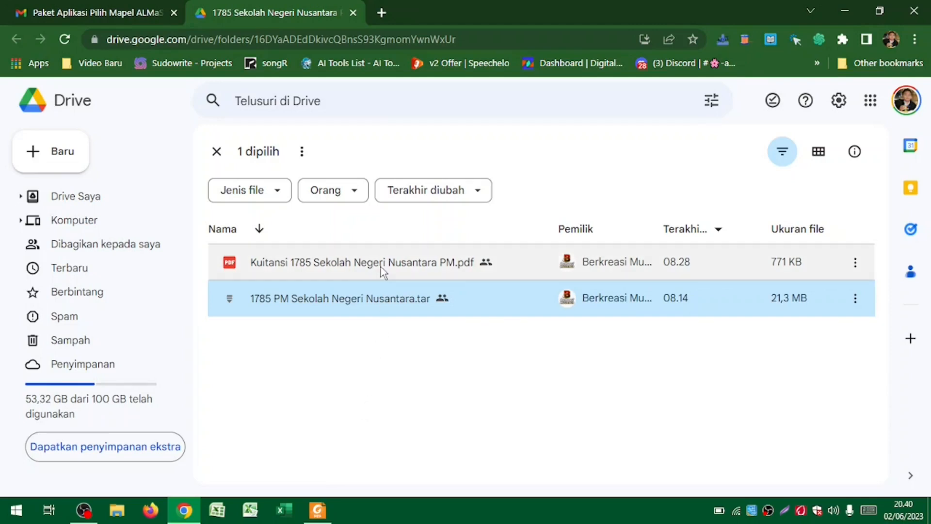
double_click(356, 299)
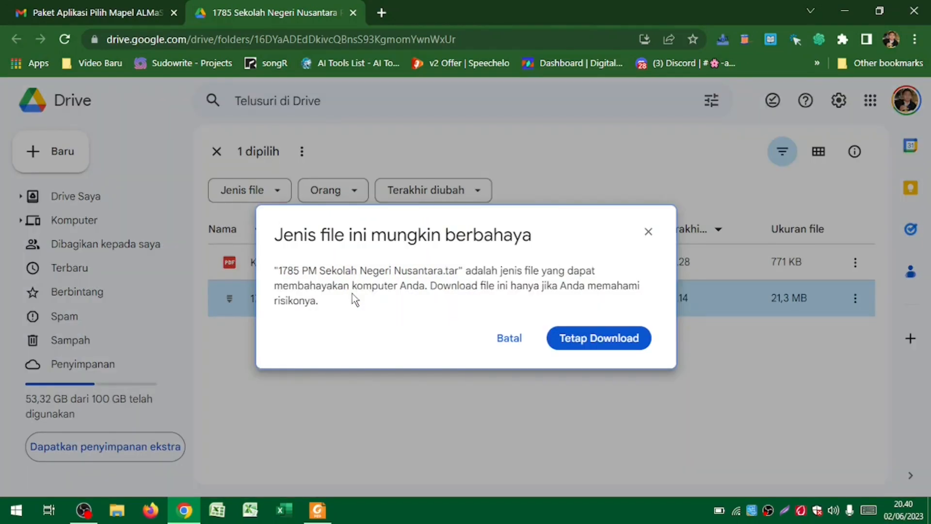
left_click(590, 339)
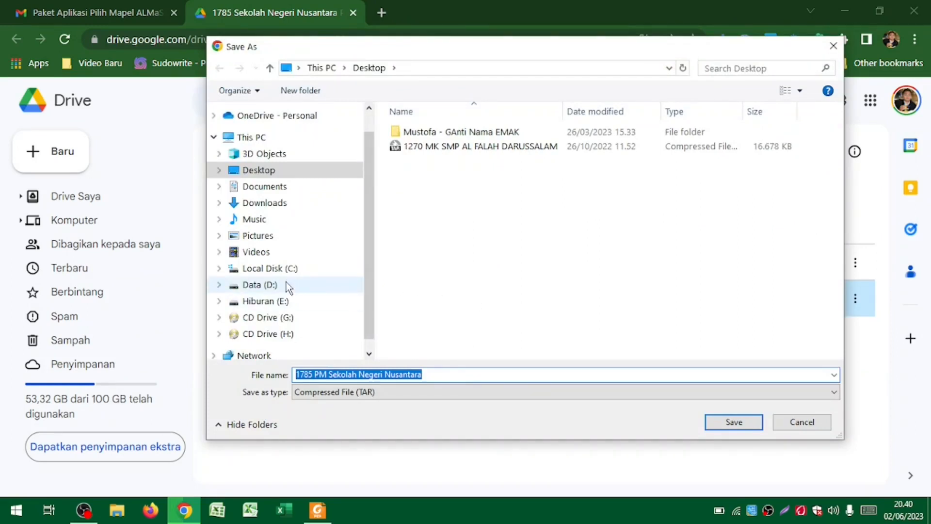
left_click(282, 209)
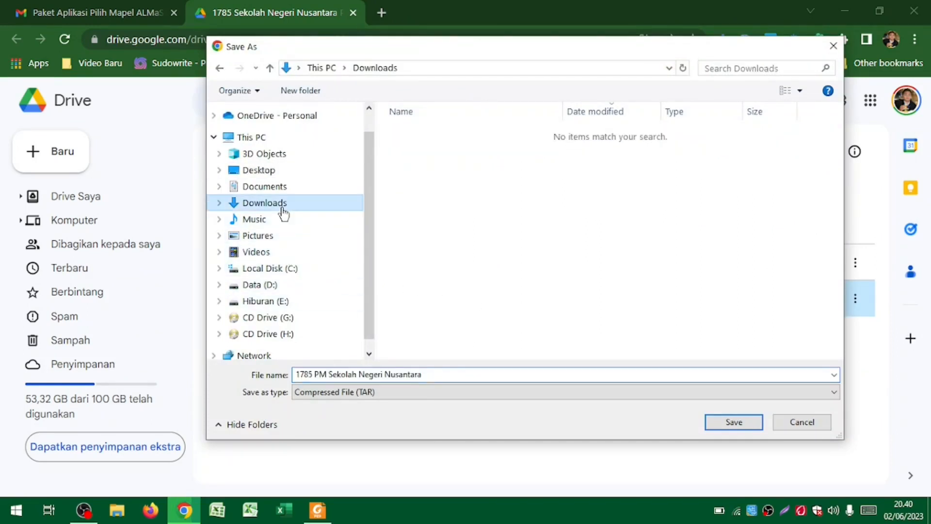
left_click(729, 421)
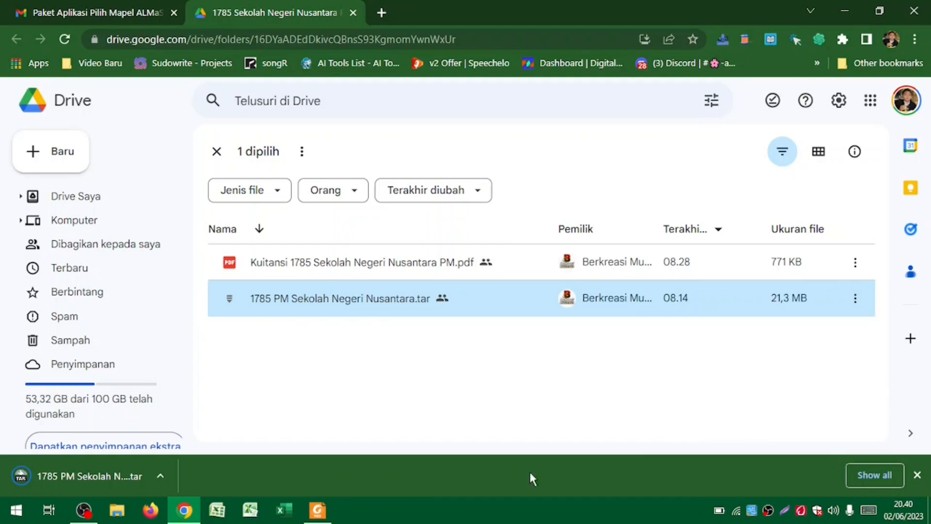
left_click(137, 475)
left_click(648, 38)
left_click(648, 38)
key("ctrl")
key("ctrl")
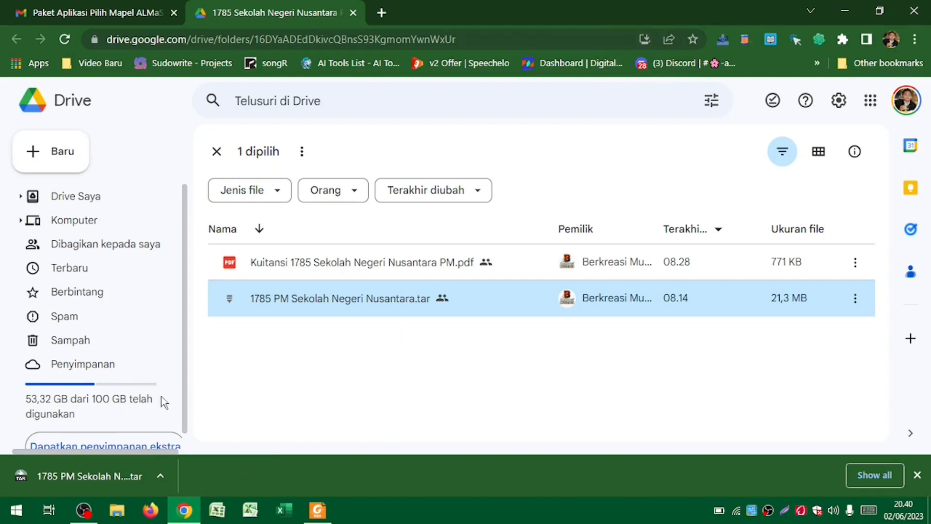
key("ctrl")
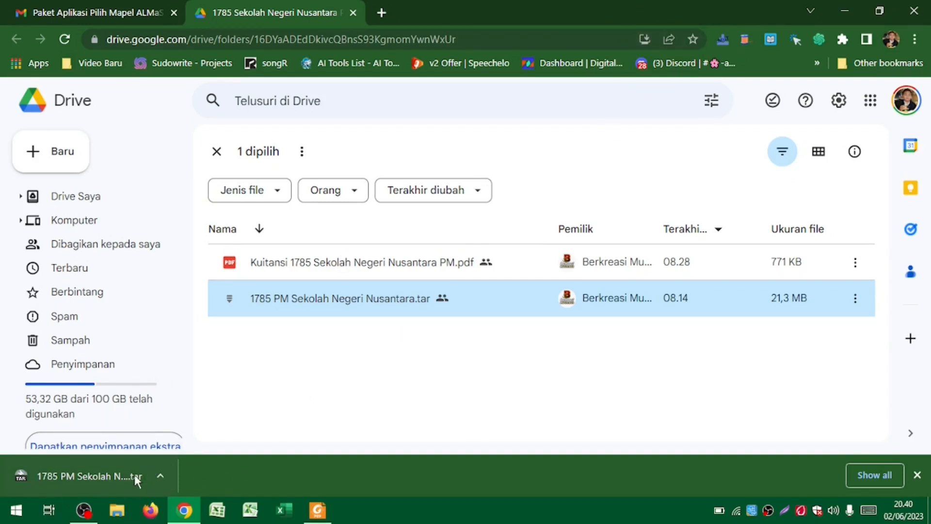
Show the downloaded TAR archive in its folder in File Explorer
left_click(160, 477)
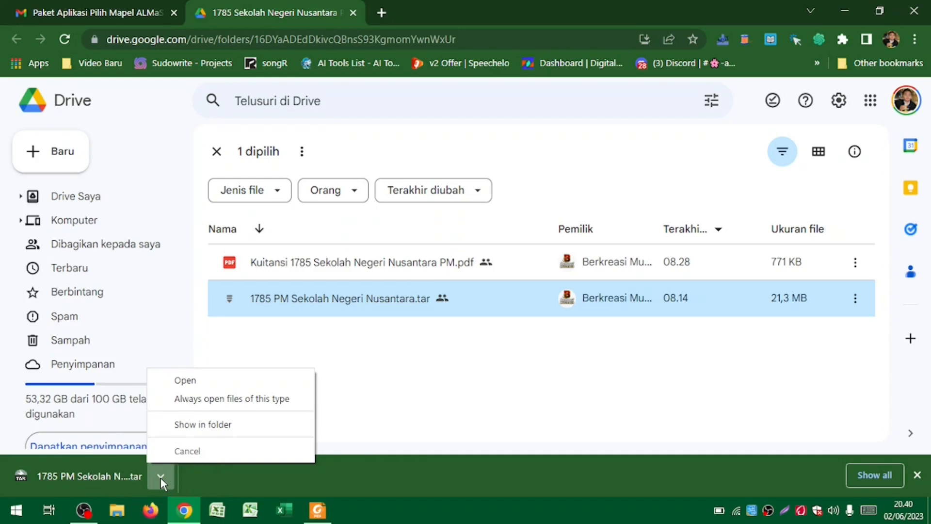
left_click(245, 431)
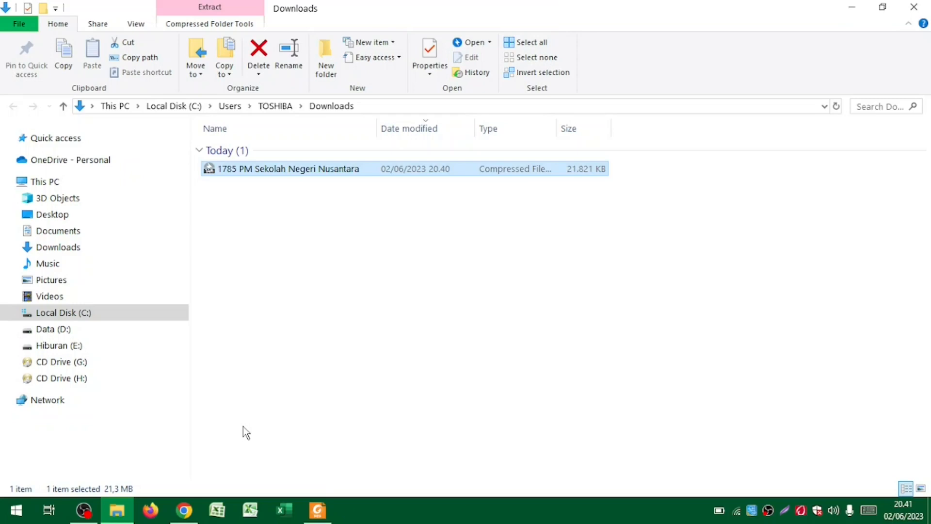
left_click(323, 228)
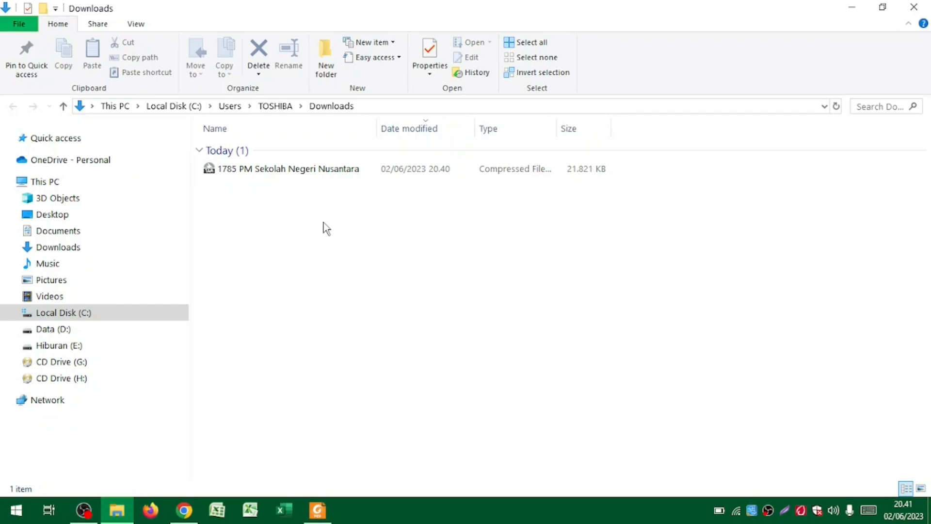
Move the 1785 PM Sekolah Negeri Nusantara archive from Downloads to the Hiburan (E:) drive
left_click(274, 174)
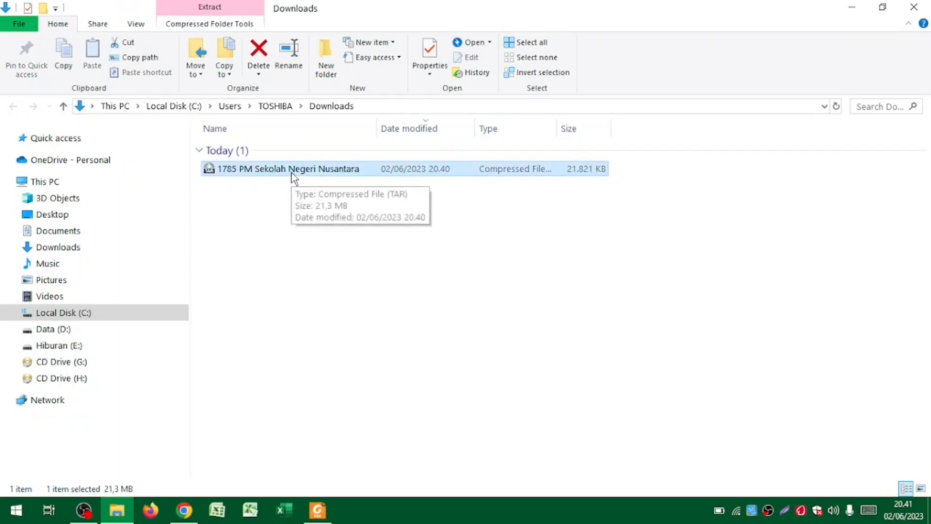
right_click(292, 175)
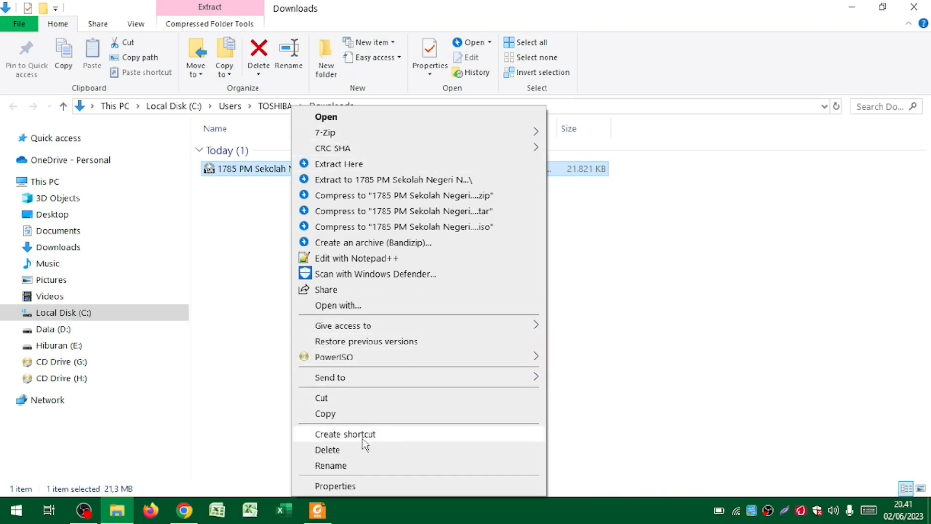
left_click(362, 399)
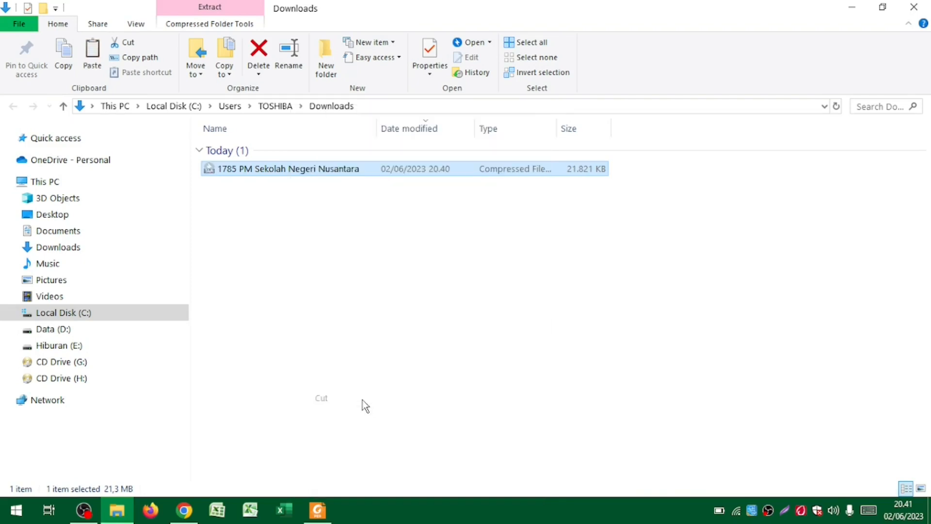
left_click(89, 346)
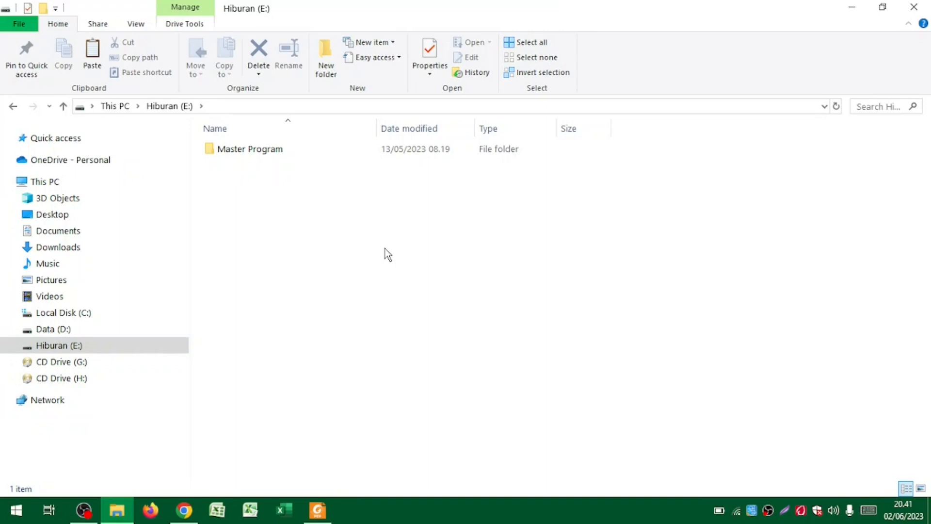
right_click(388, 253)
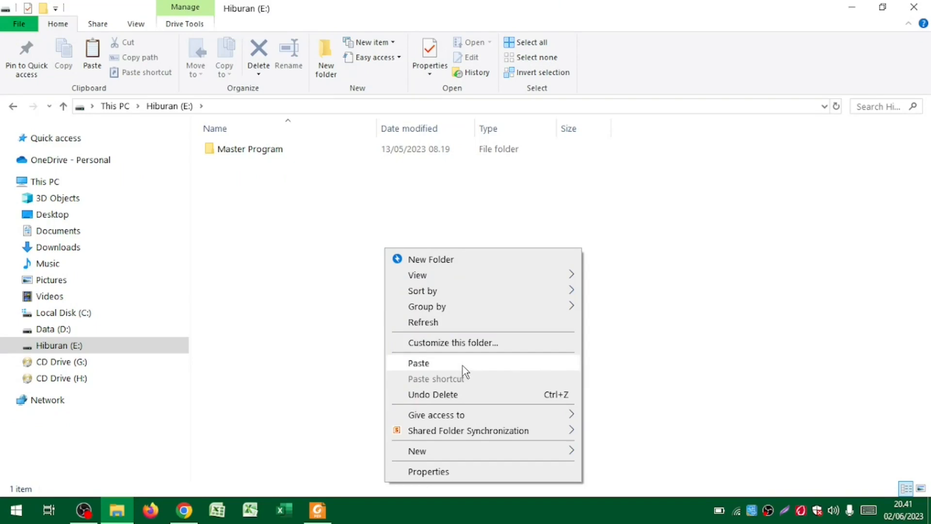
left_click(463, 364)
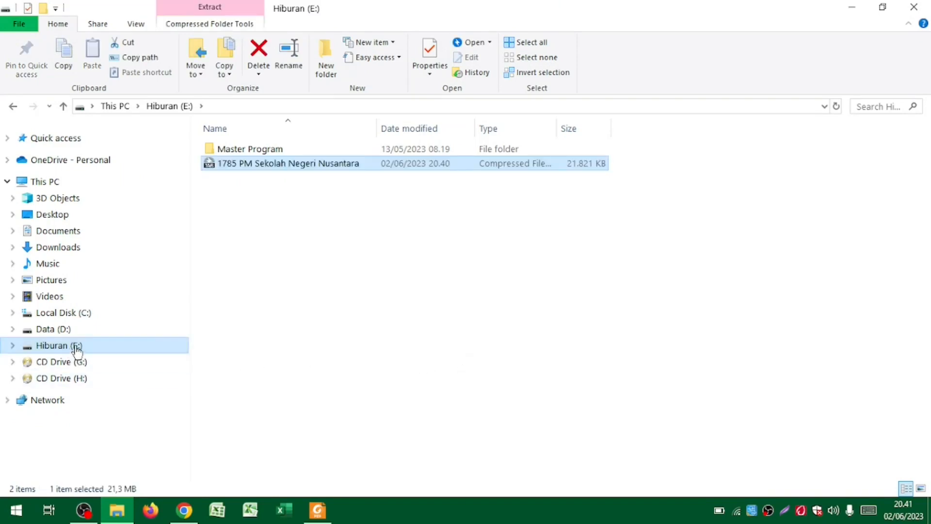
left_click(267, 193)
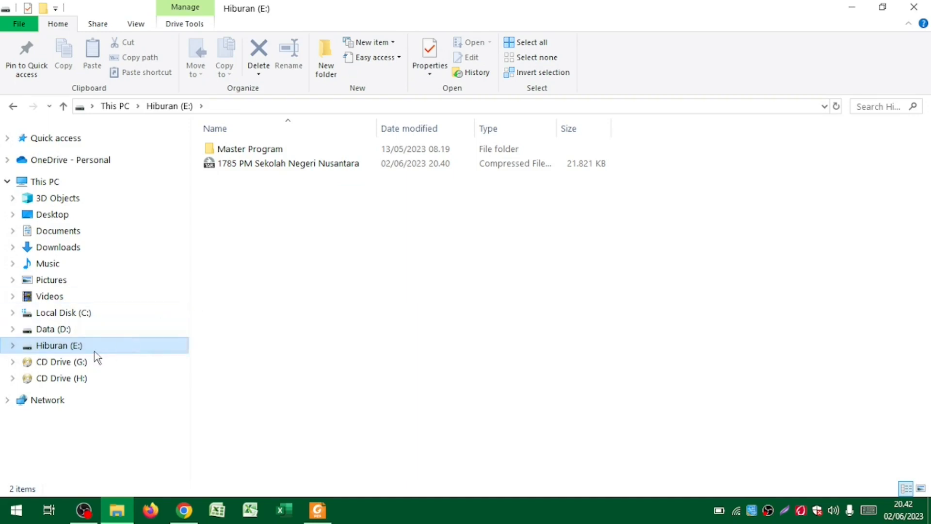
Extract the 1785 PM Sekolah Negeri Nusantara archive directly into the Hiburan (E:) drive and select the extracted folder
left_click(239, 163)
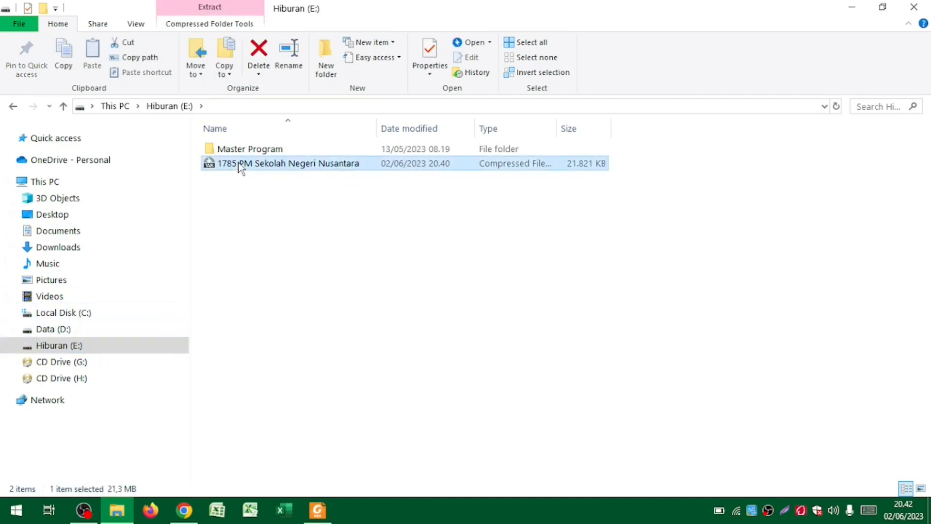
left_click(349, 252)
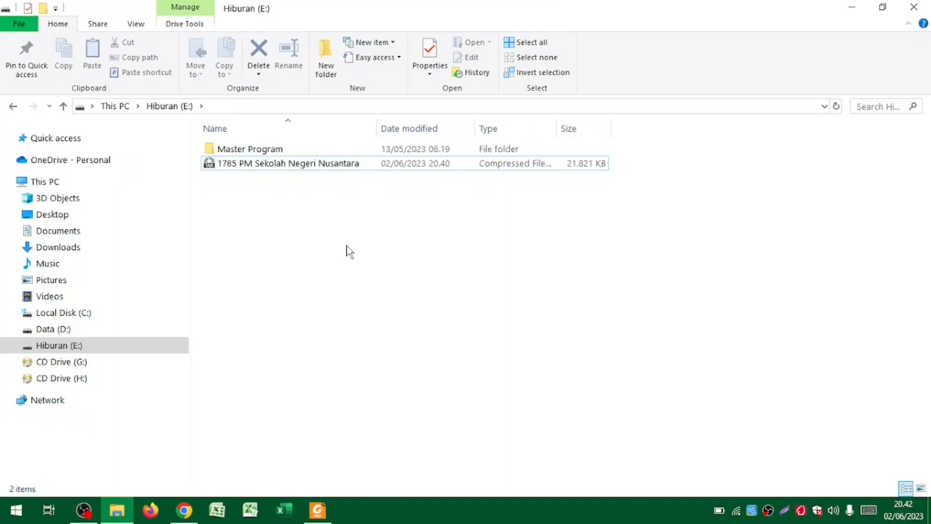
left_click(320, 168)
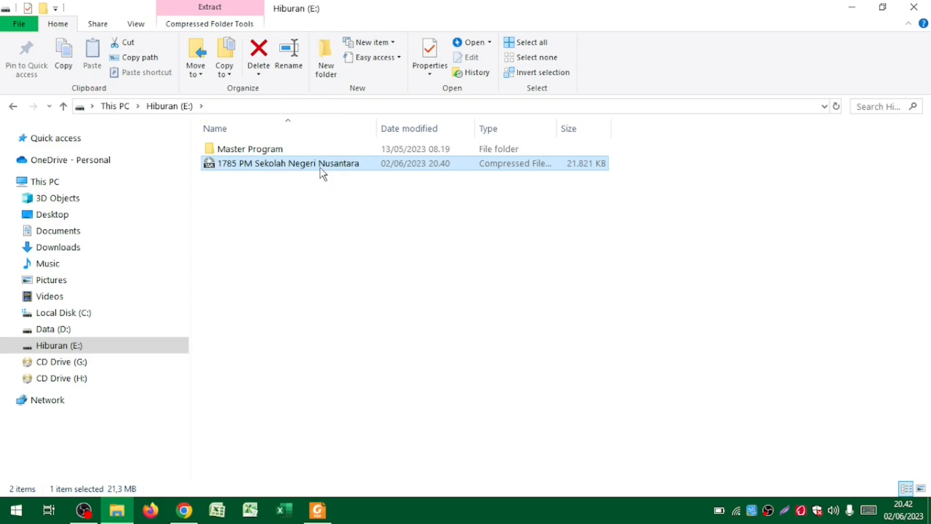
right_click(320, 168)
left_click(396, 186)
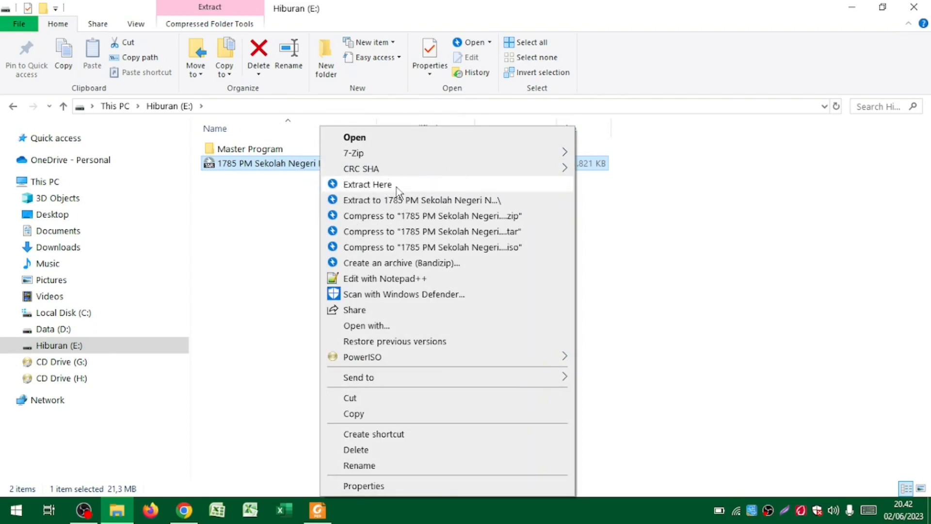
left_click(396, 187)
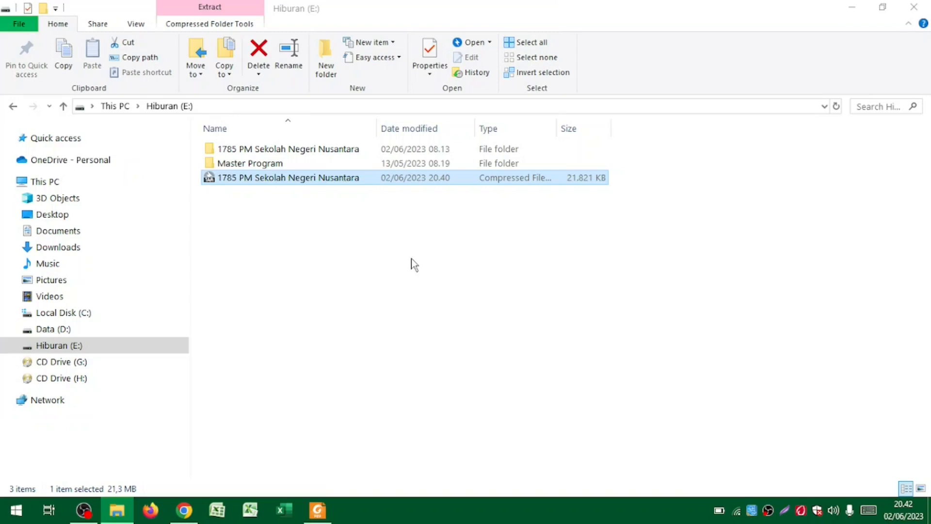
left_click(343, 155)
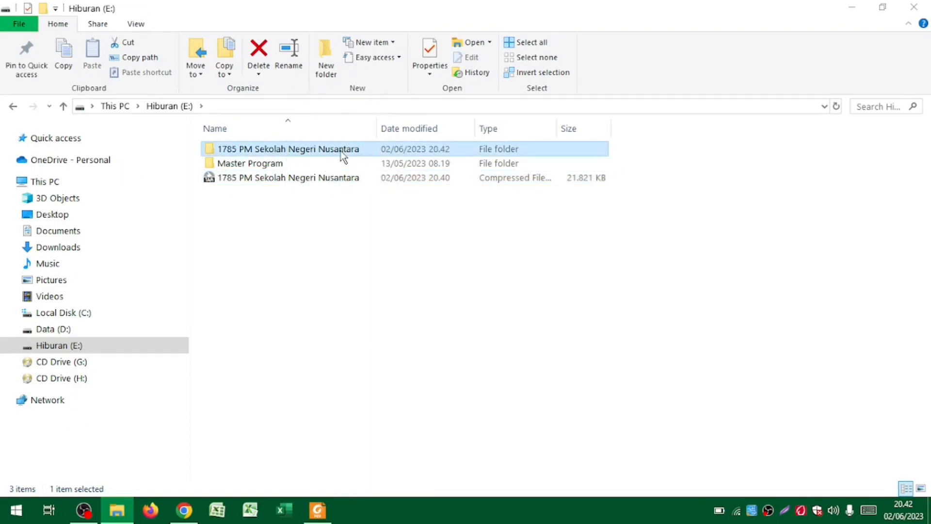
left_click(332, 178)
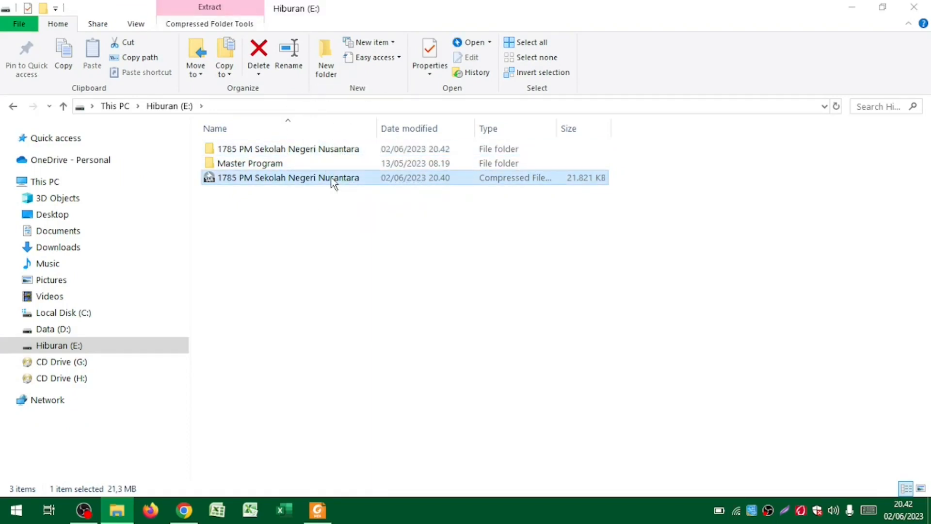
key("ctrl")
key("ctrl")
key("ctrl")
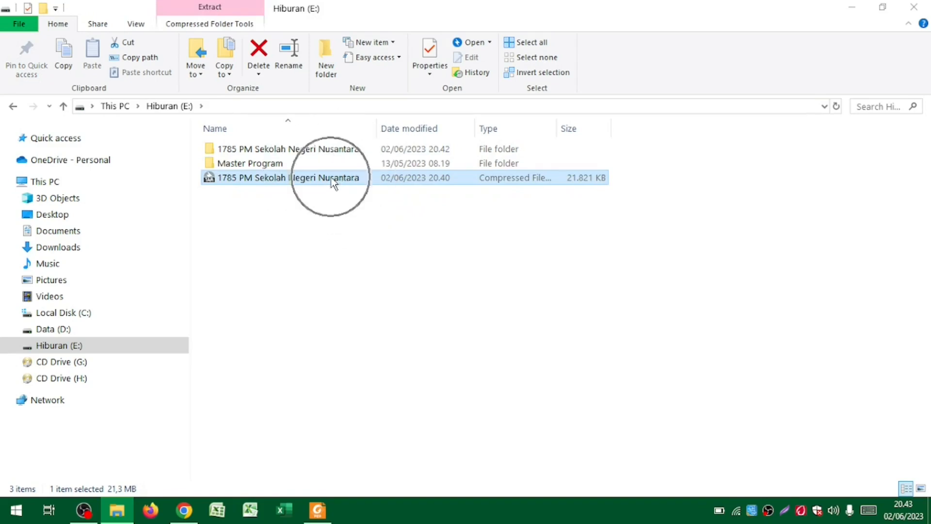
key("ctrl")
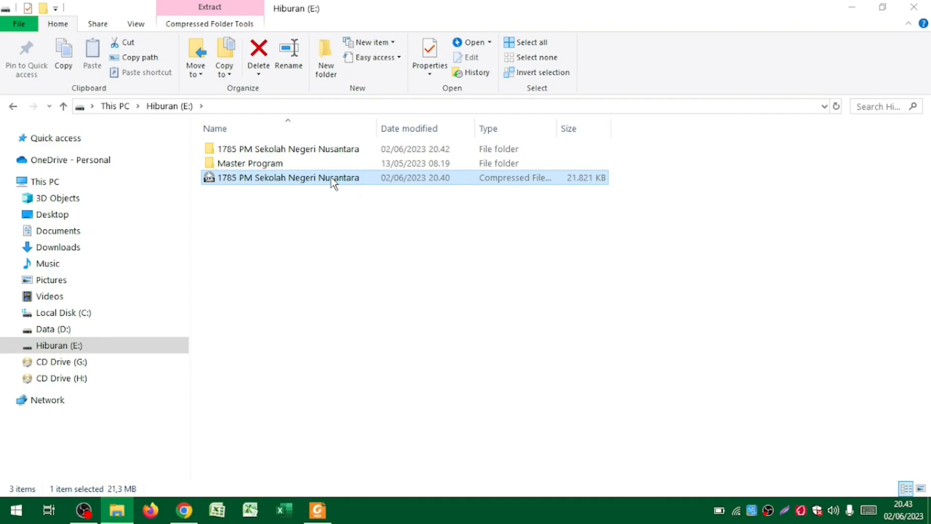
key("ctrl")
key("ctrl")
key("ctrl")
Open the extracted 1785 PM Sekolah Negeri Nusantara folder and select the PM Sekolah Negeri Nusantara Excel file
left_click(337, 151)
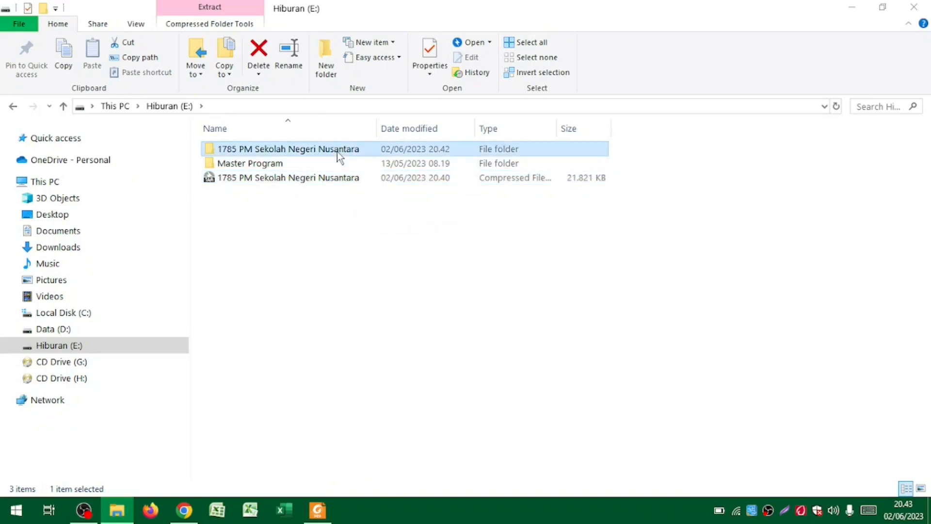
key("ctrl")
key("ctrl")
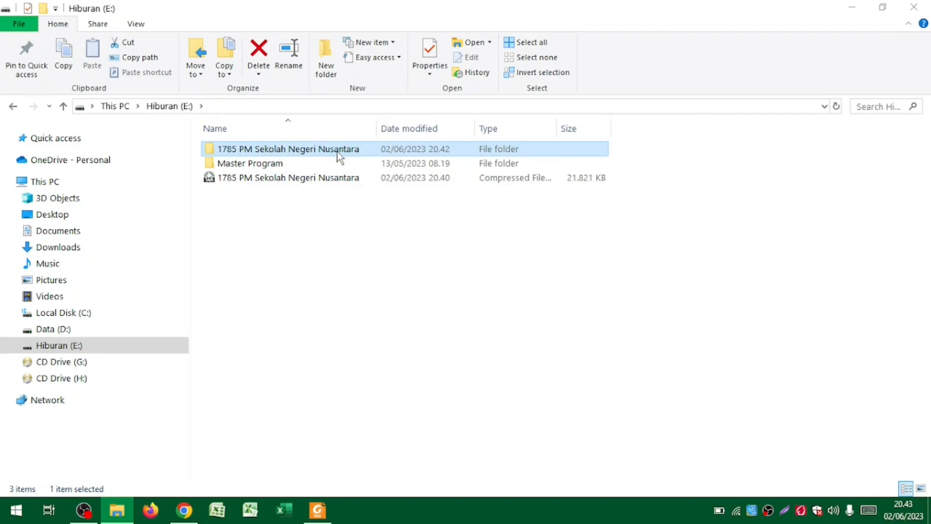
double_click(337, 151)
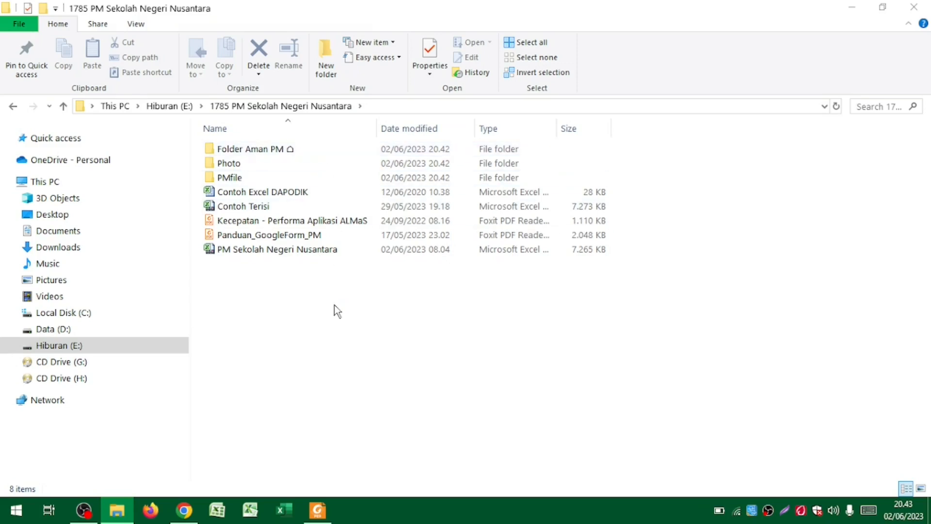
left_click_drag(334, 304, 278, 340)
left_click(275, 254)
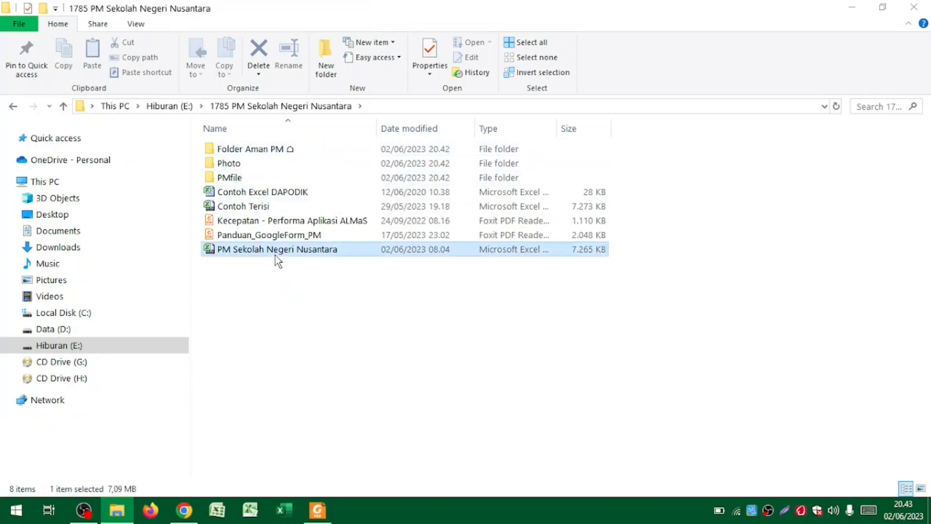
key("ctrl")
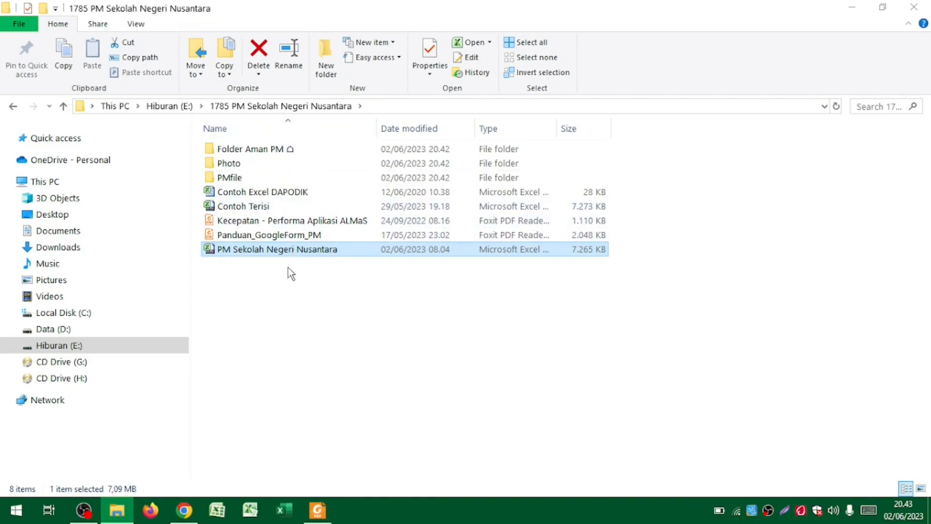
Examine the application's supporting files, including the contents of the Photo and PMfile subfolders and the performance PDF
left_click(281, 151)
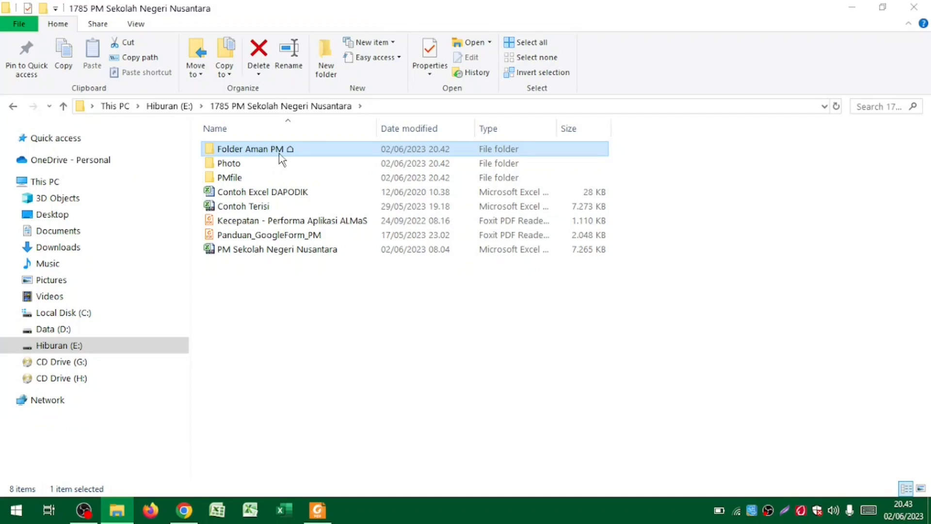
double_click(251, 162)
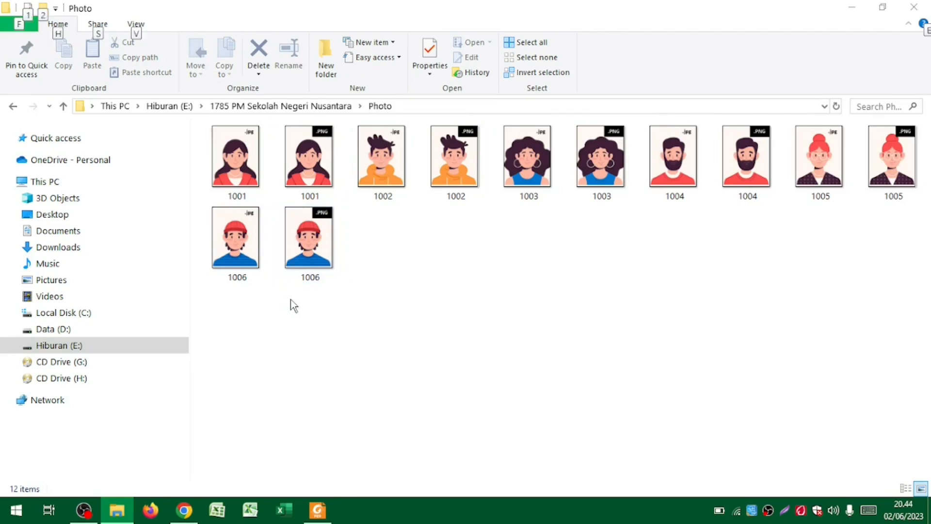
key("alt+Up")
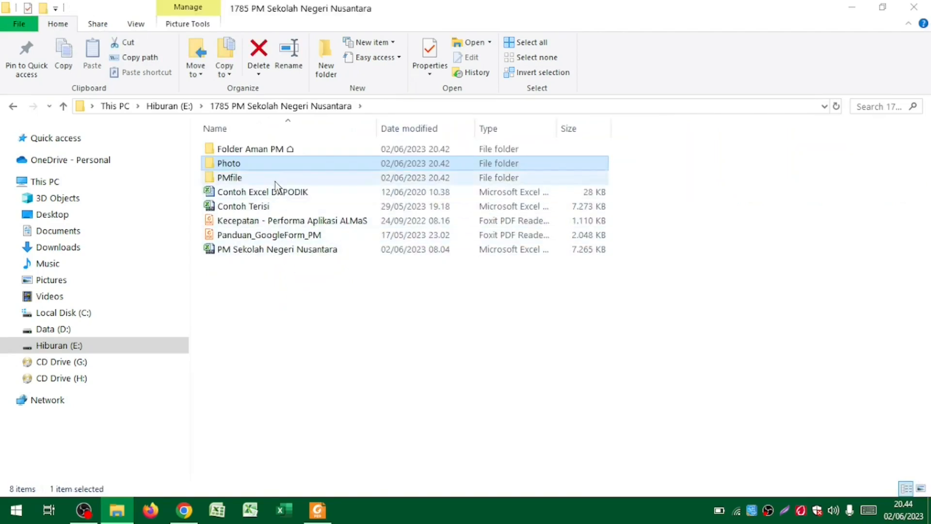
double_click(275, 180)
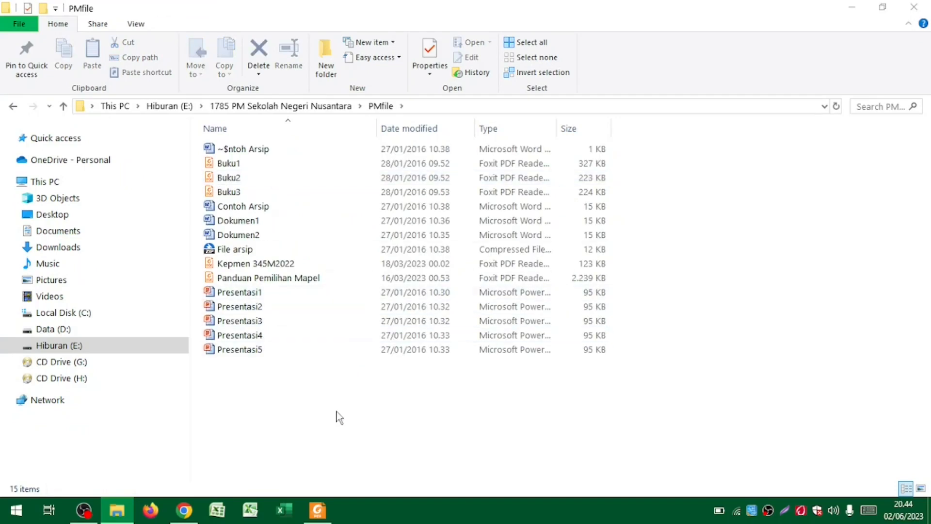
left_click(63, 106)
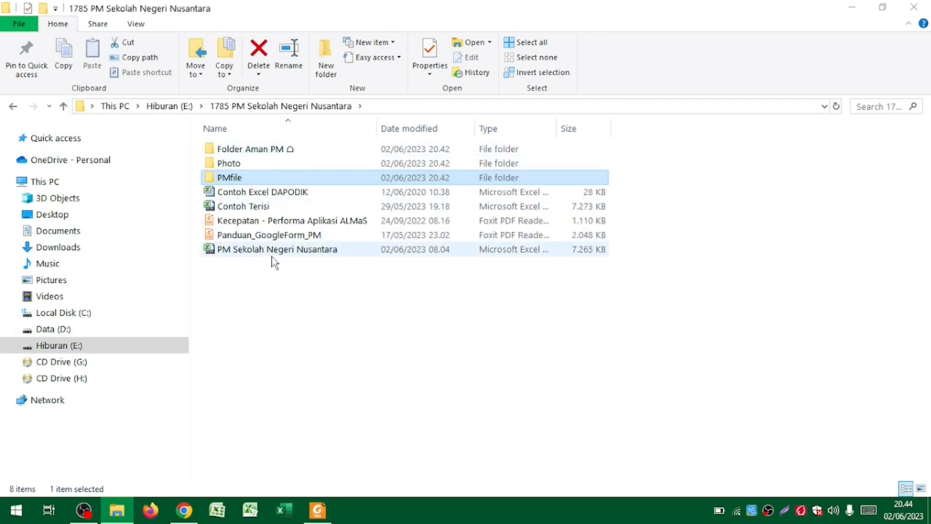
left_click(271, 220)
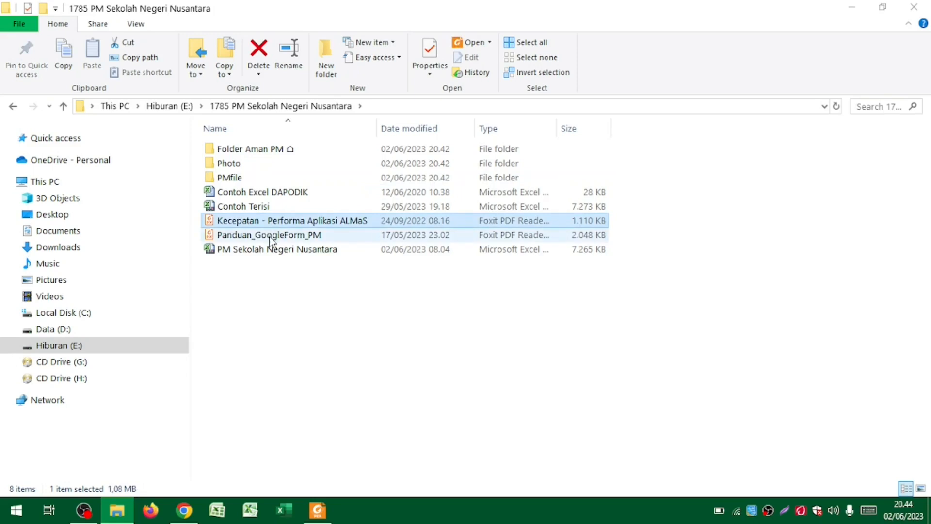
left_click(308, 309)
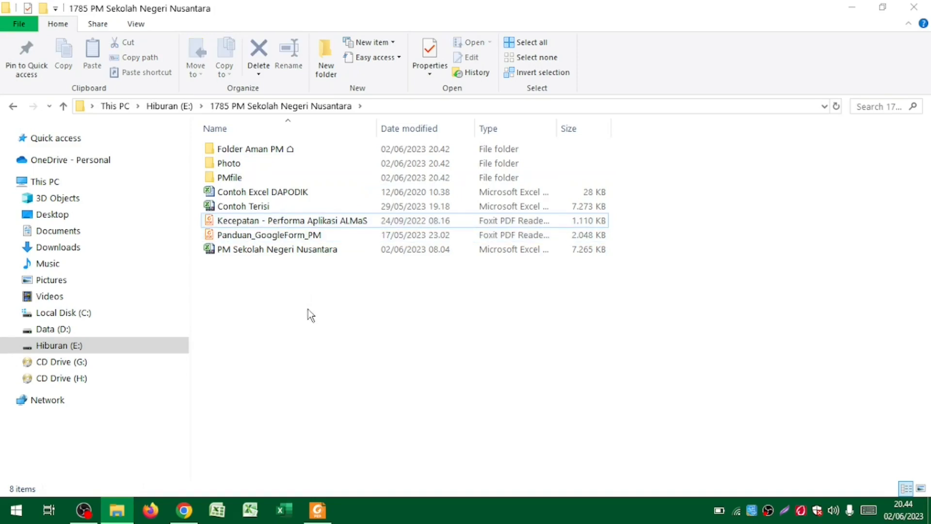
Switch to the Tutorial PM - Aplikasi PDF in Foxit and advance to the Membuka Aplikasi page
key("alt+Tab")
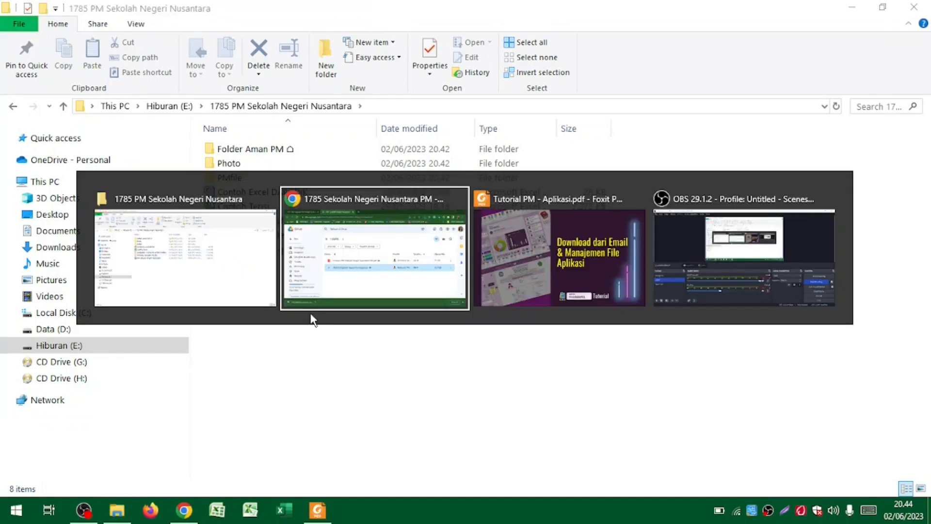
key("alt+Tab")
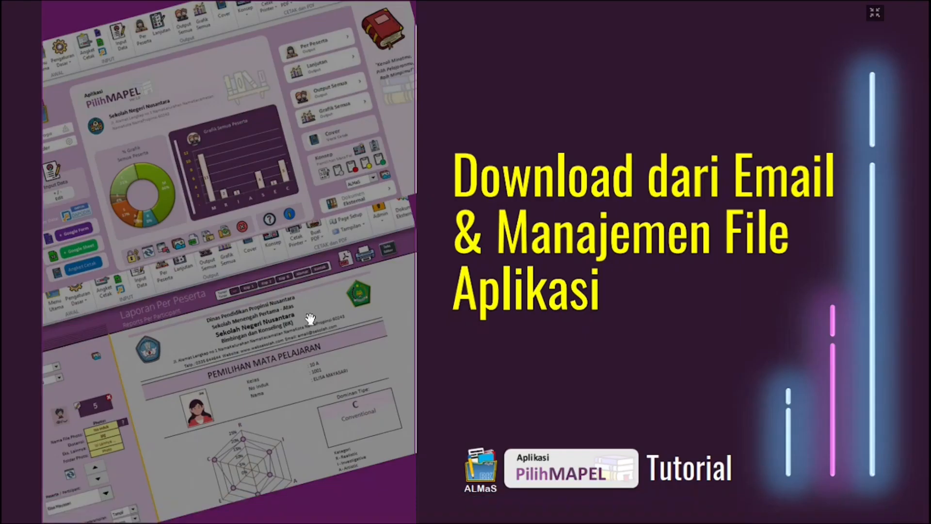
key("Page_Down")
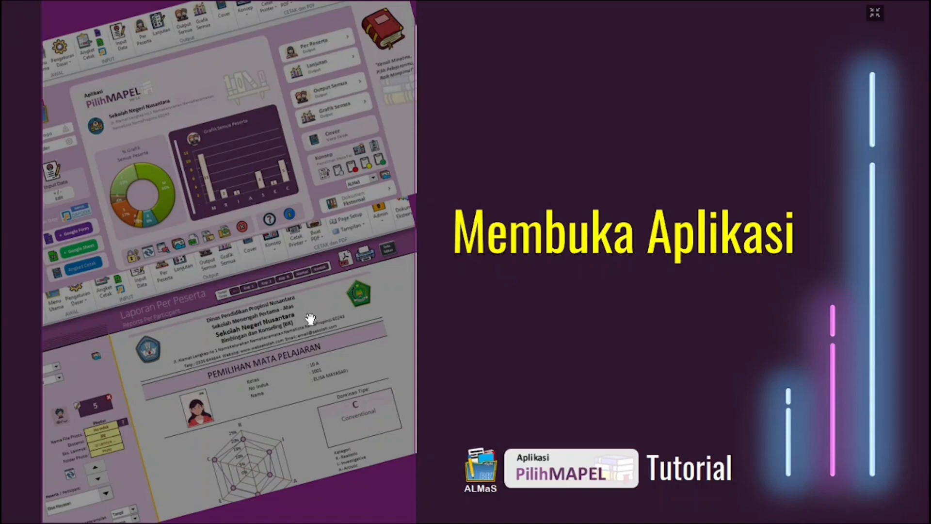
Return to File Explorer, open the PM Sekolah Negeri Nusantara workbook in Excel and enable its macro content
key("alt+Tab")
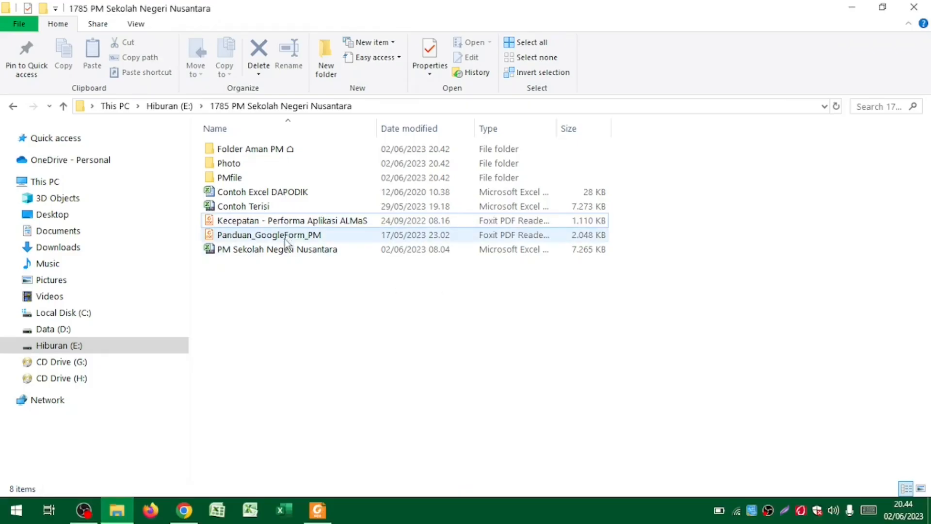
left_click(287, 250)
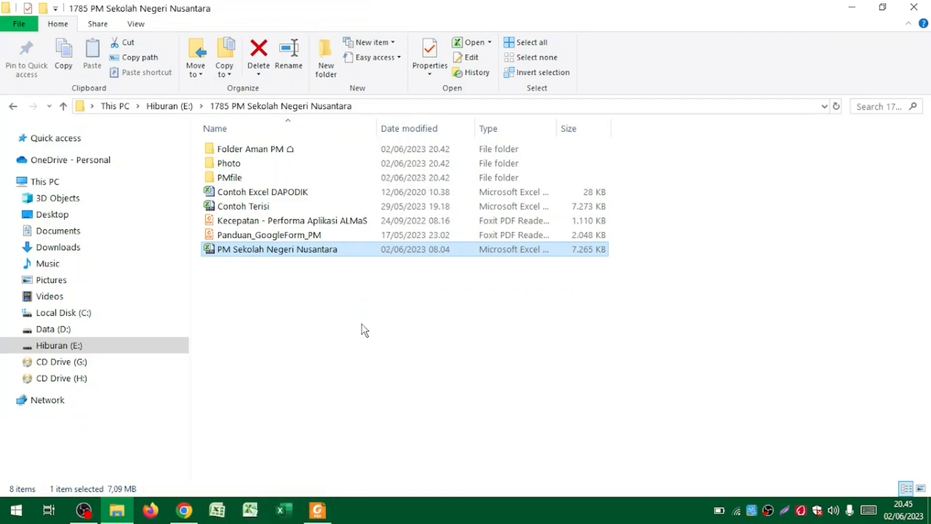
double_click(312, 257)
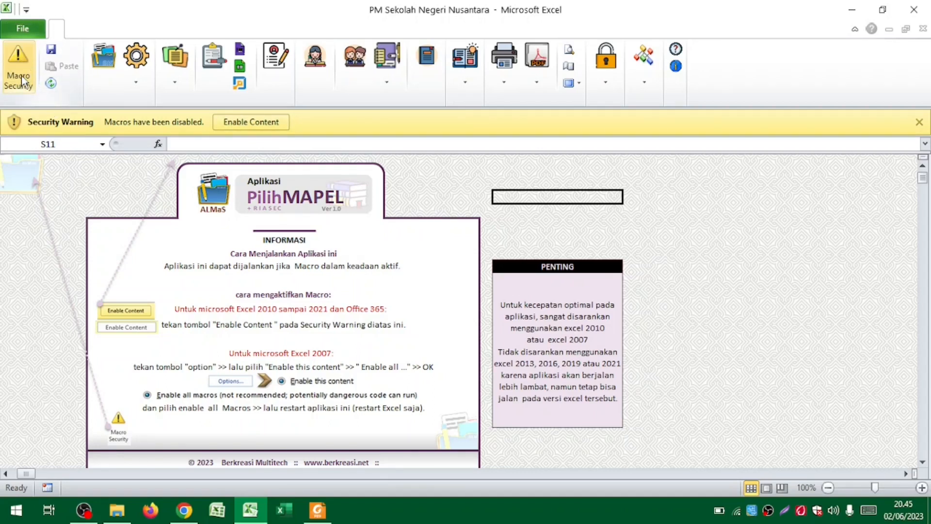
left_click(280, 124)
left_click(282, 127)
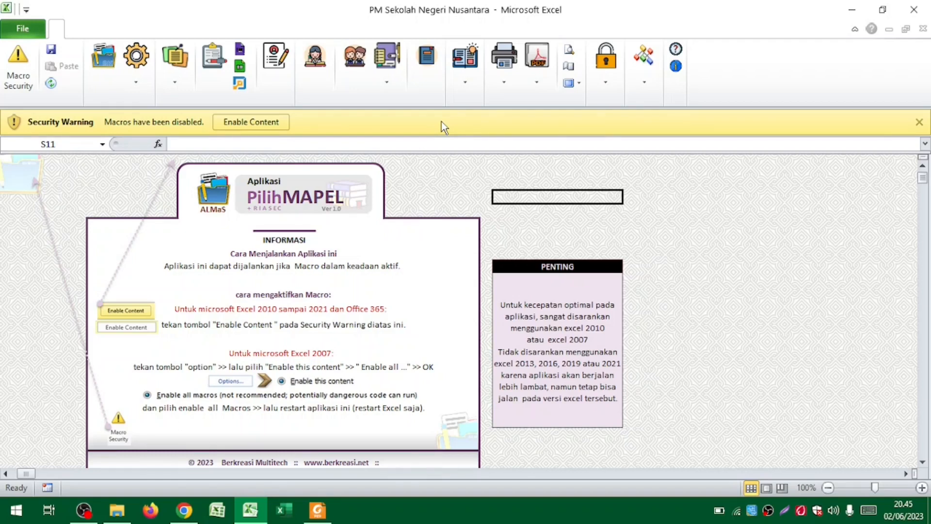
left_click(260, 121)
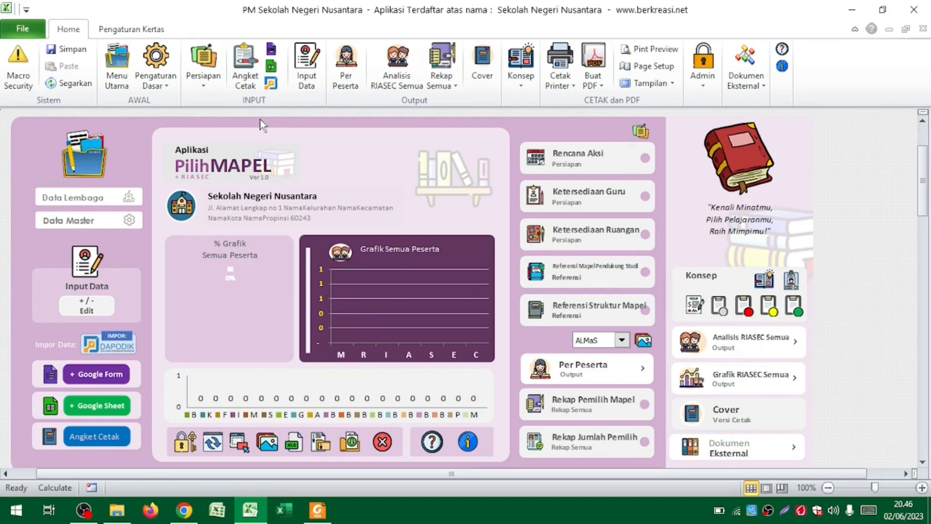
Set the Trust Center macro security to Enable all macros
left_click(16, 81)
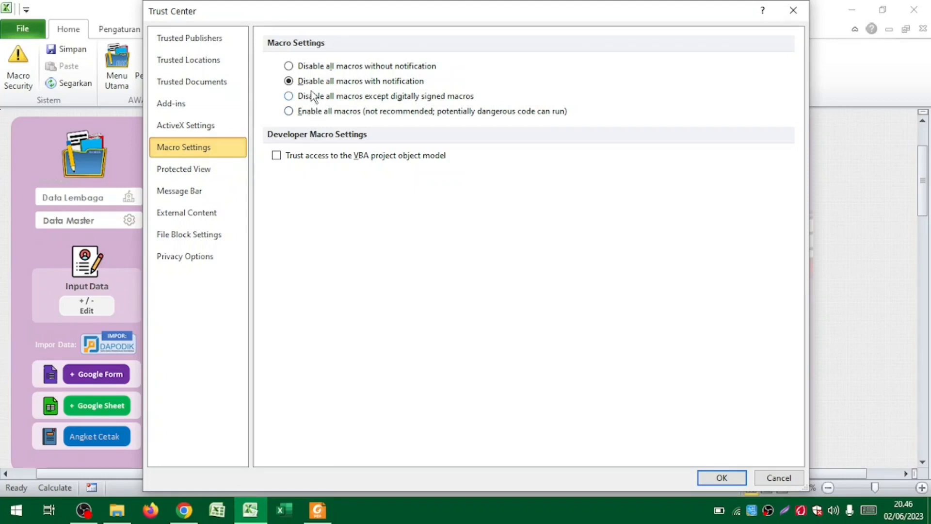
left_click(304, 113)
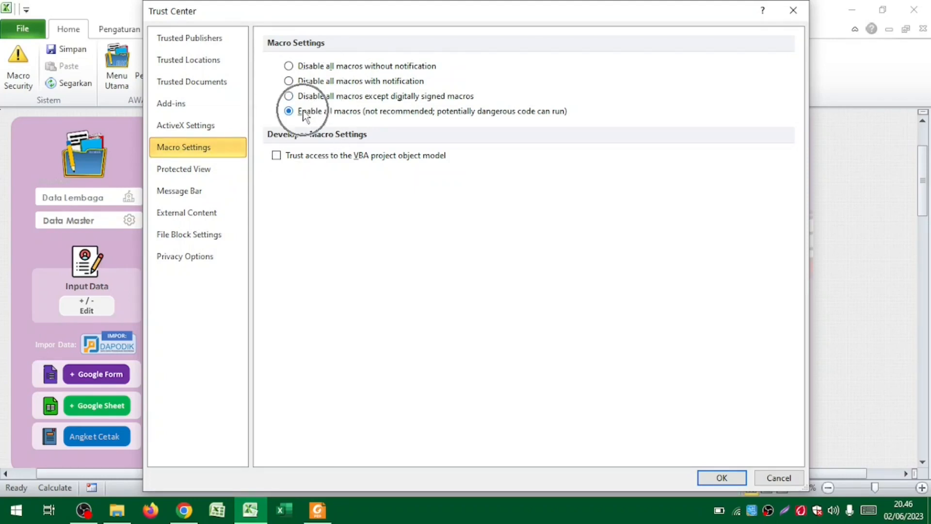
left_click(722, 478)
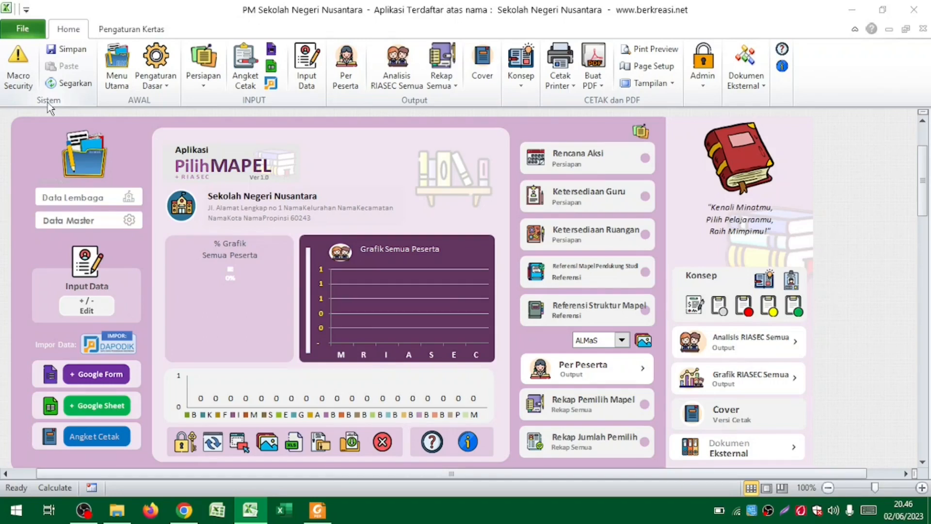
Switch to the tutorial PDF in Foxit and view the Rekomendasi Versi Excel page, focusing on Office 2010
key("alt+Tab")
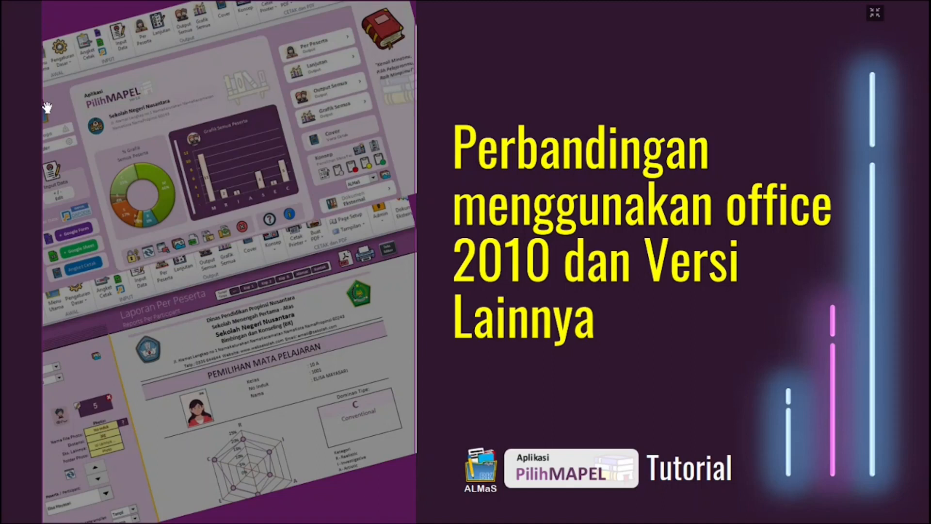
key("Right")
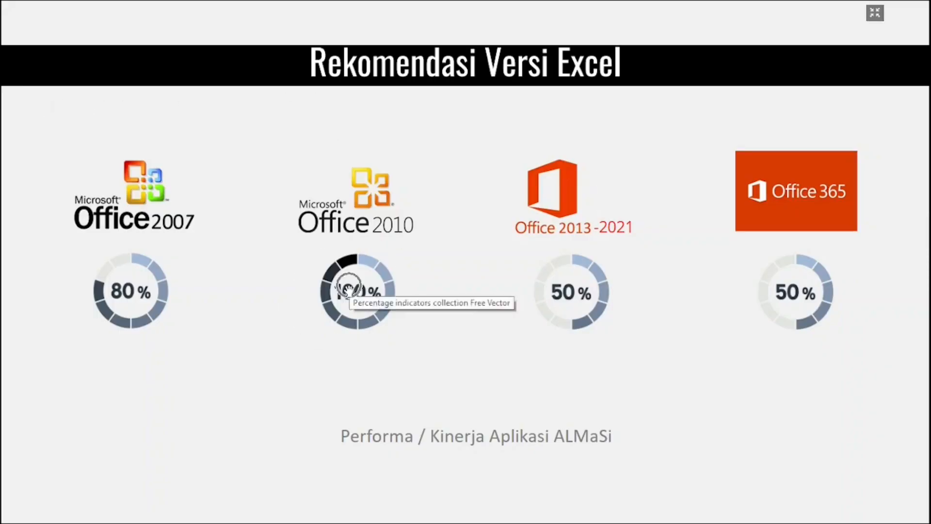
left_click(360, 274)
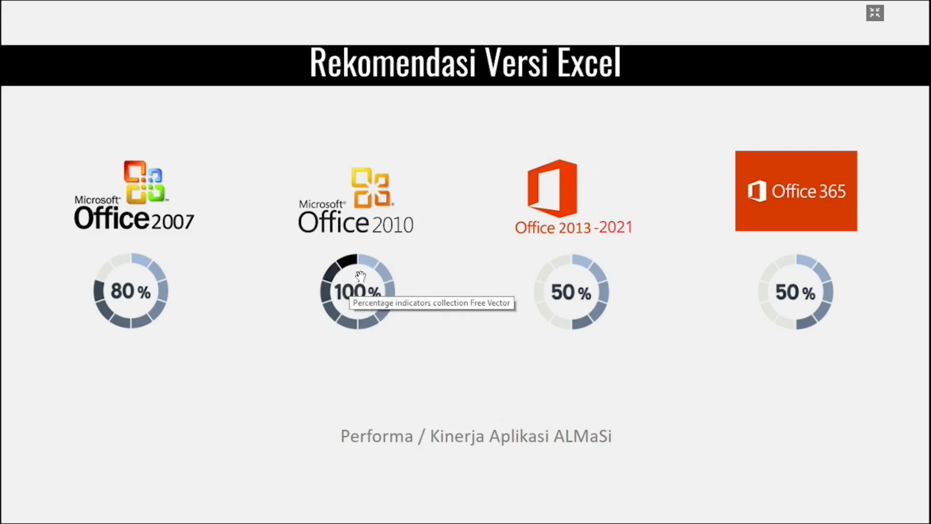
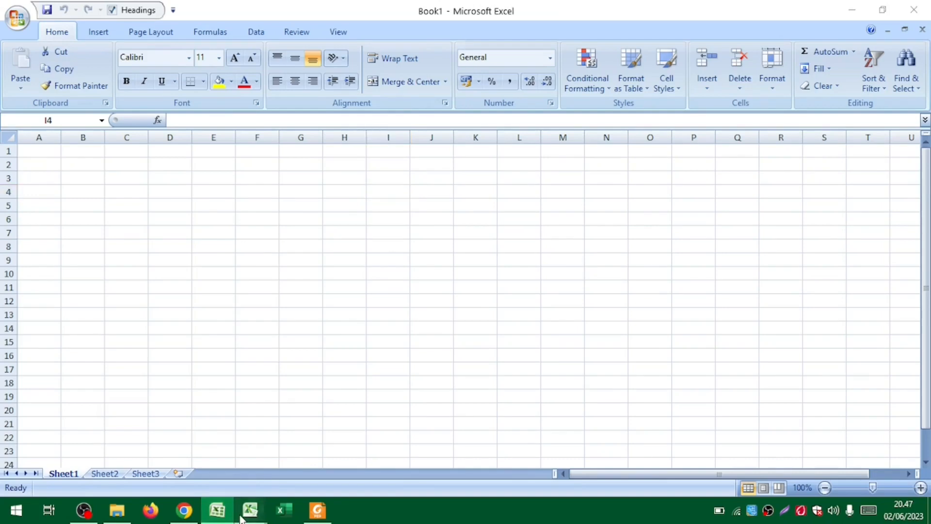
Bring up the blank Book2 workbook in Excel 2010 and select cell G12
left_click(302, 465)
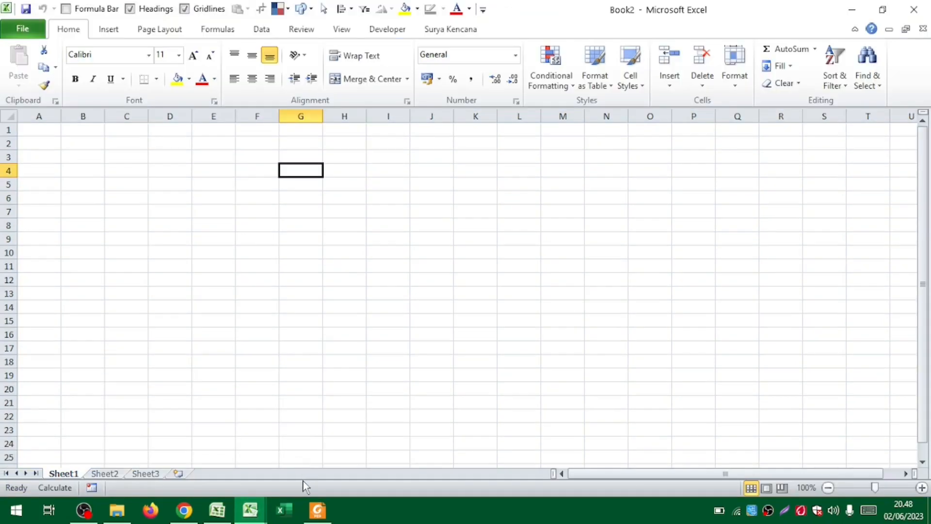
left_click(295, 277)
key("ctrl")
key("ctrl")
key("ctrl")
Switch to the blank Book3 workbook in the newer Excel version and select cell E2
left_click(288, 504)
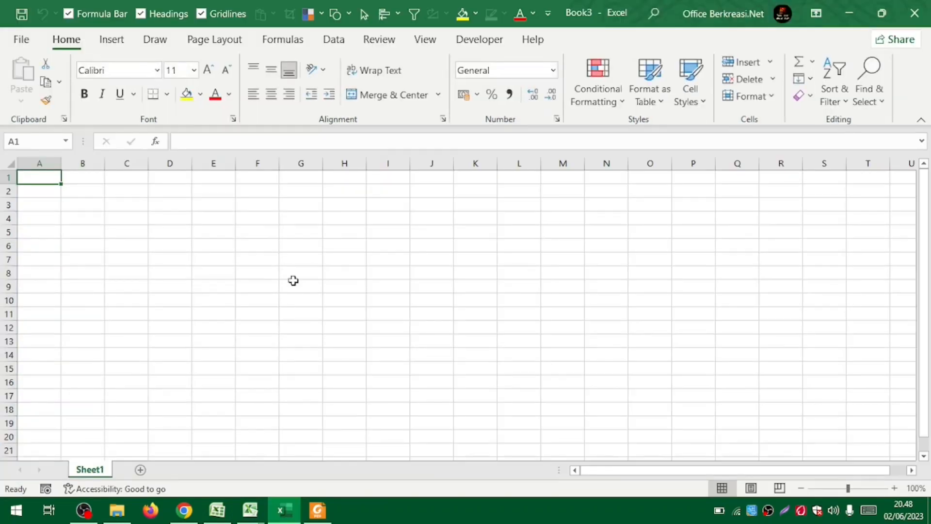
left_click(376, 240)
left_click(228, 195)
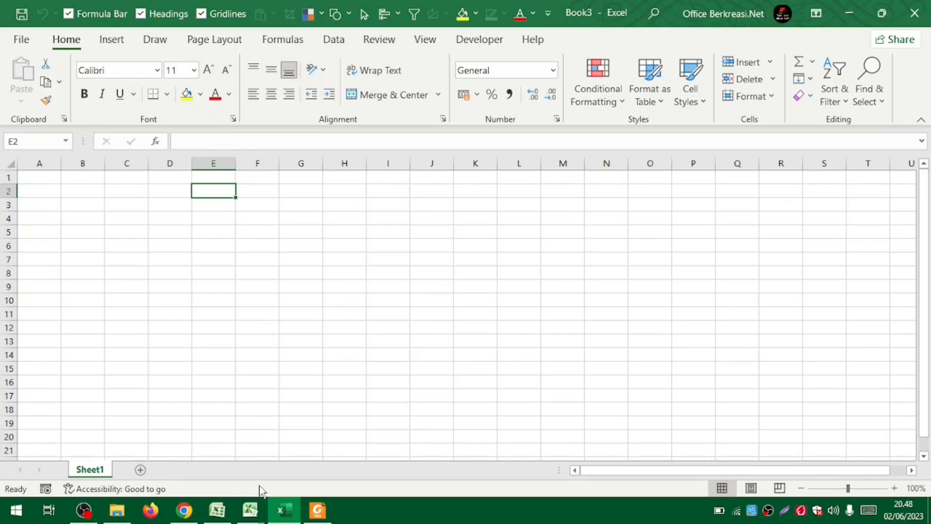
Return to the Book2 workbook in Excel 2010 and select cell F15
left_click(251, 510)
left_click(262, 455)
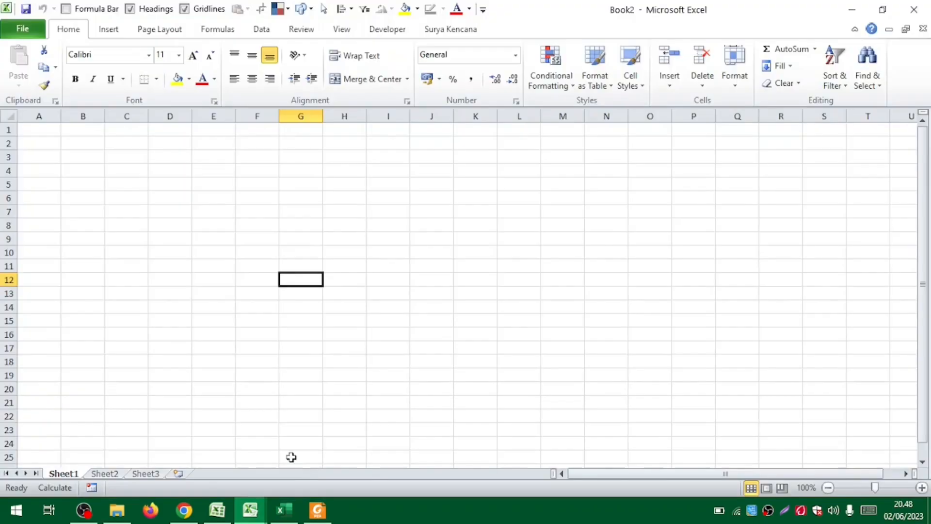
left_click(265, 321)
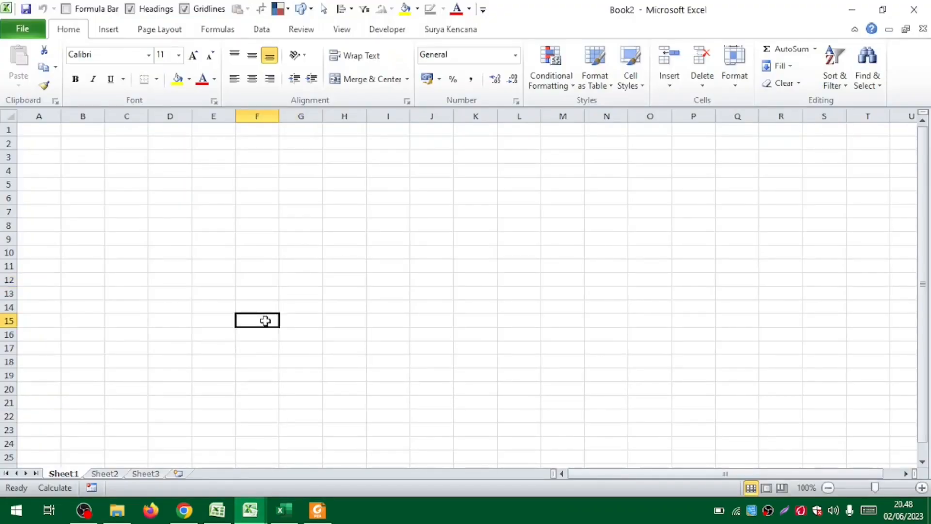
View the blank Book1 workbook in Excel 2007, and return to Book2 in Excel 2010 with cell G18 selected
left_click(217, 509)
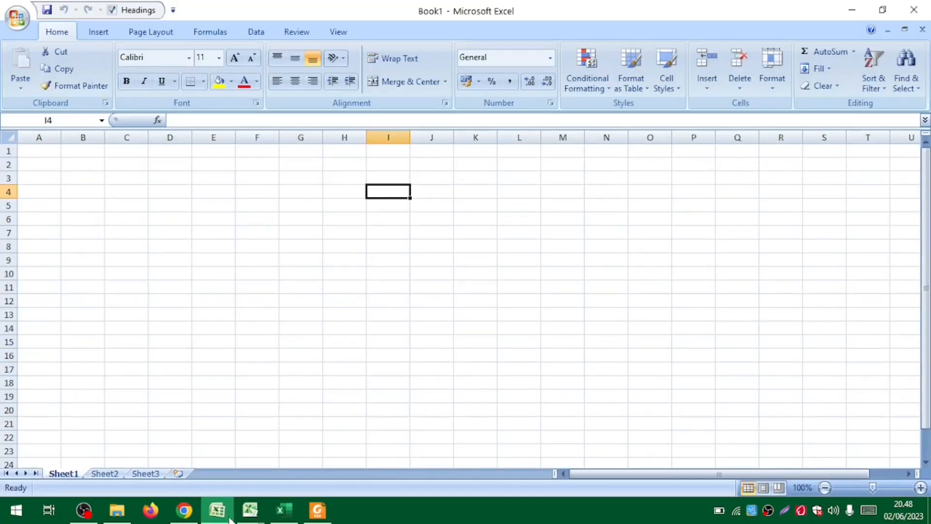
mouse_move(250, 509)
left_click(282, 474)
left_click(295, 367)
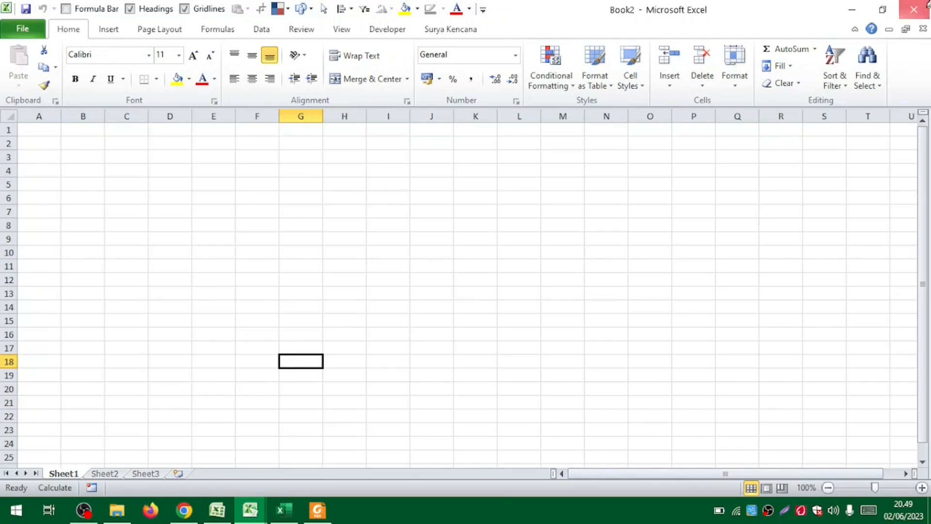
Switch to the tutorial PDF in Foxit and show the Halaman Menu Utama page in full screen
key("alt+Tab")
key("alt+Tab")
key("alt+Tab")
key("alt+Tab")
key("alt+Tab")
key("alt+Tab")
key("alt+Tab")
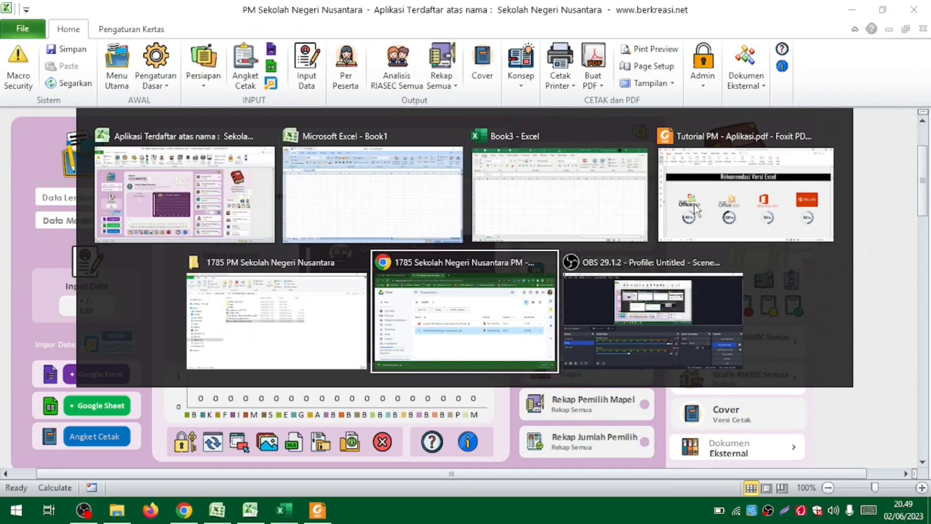
key("alt+Tab")
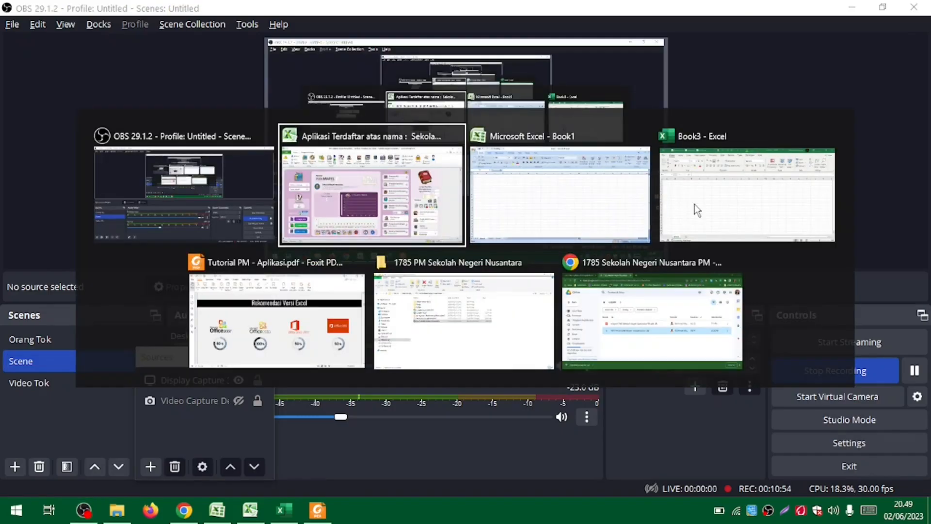
key("alt+Tab")
key("alt+Tab")
key("alt+Tab")
key("alt+Tab")
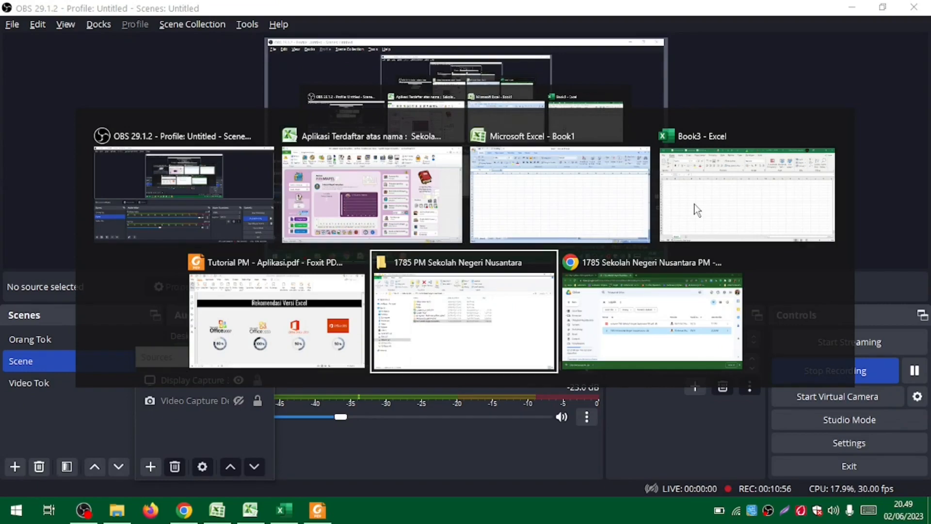
key("alt+shift+Tab")
key("Right")
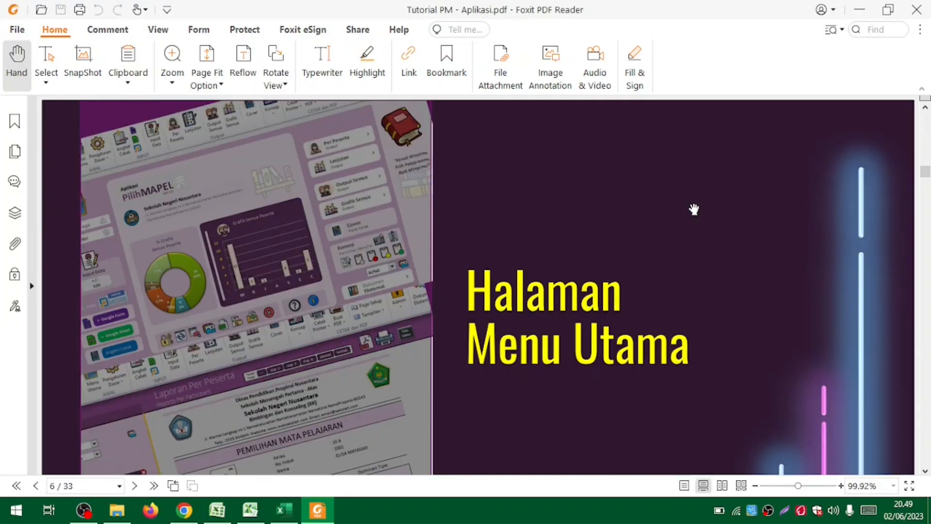
key("F11")
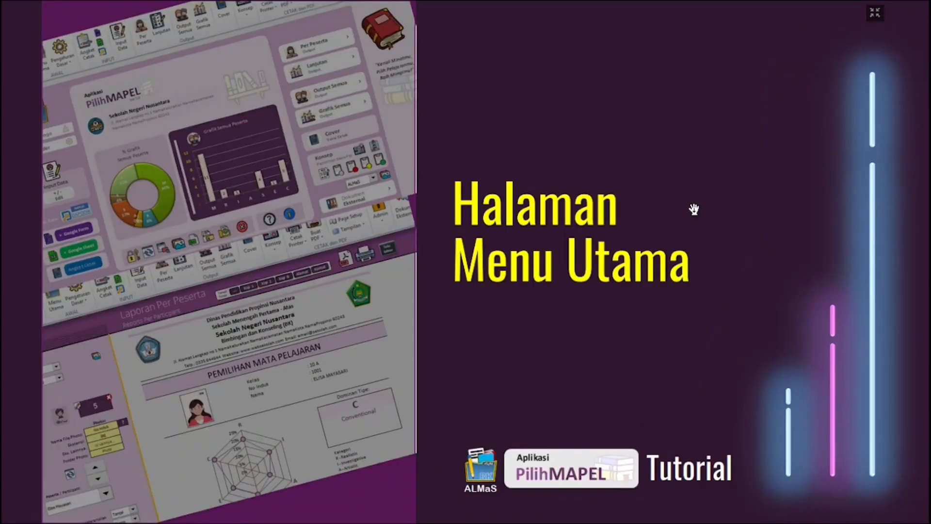
Close the blank Book1 and Book3 workbooks in their respective Excel versions
key("alt+Tab")
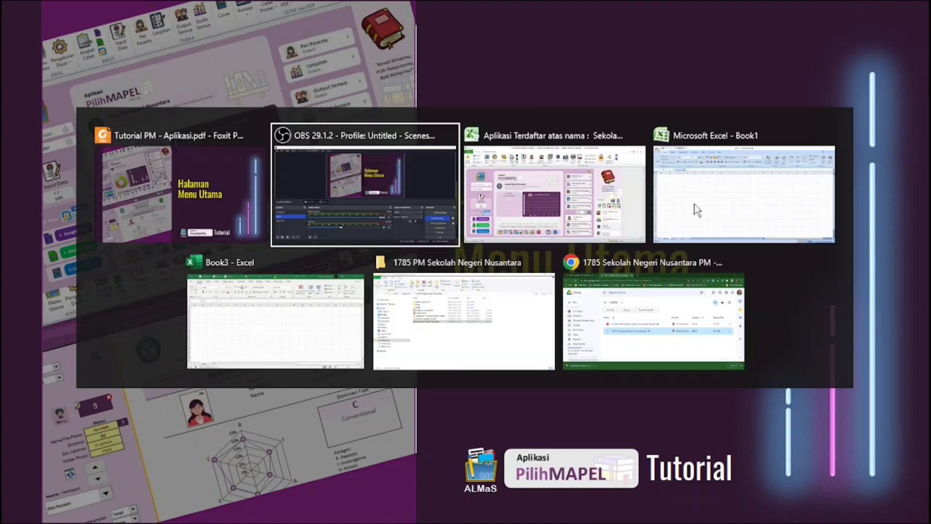
key("alt+Tab")
key("alt+Tab")
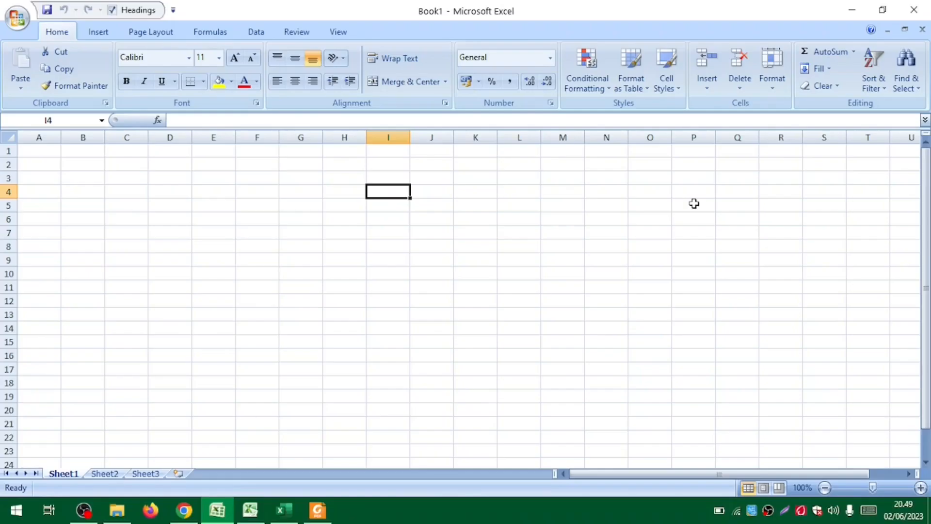
left_click(926, 5)
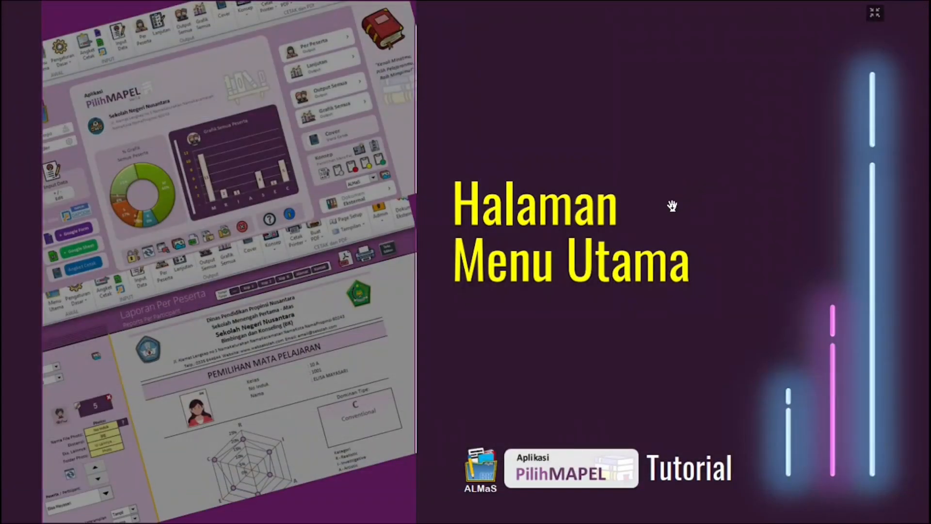
key("alt+Tab")
key("alt+Tab")
key("alt+Tab")
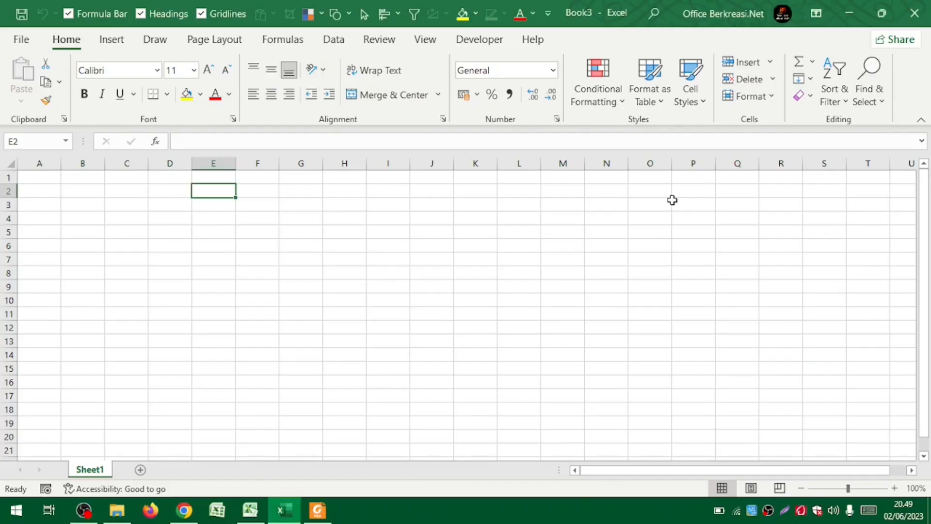
left_click(925, 5)
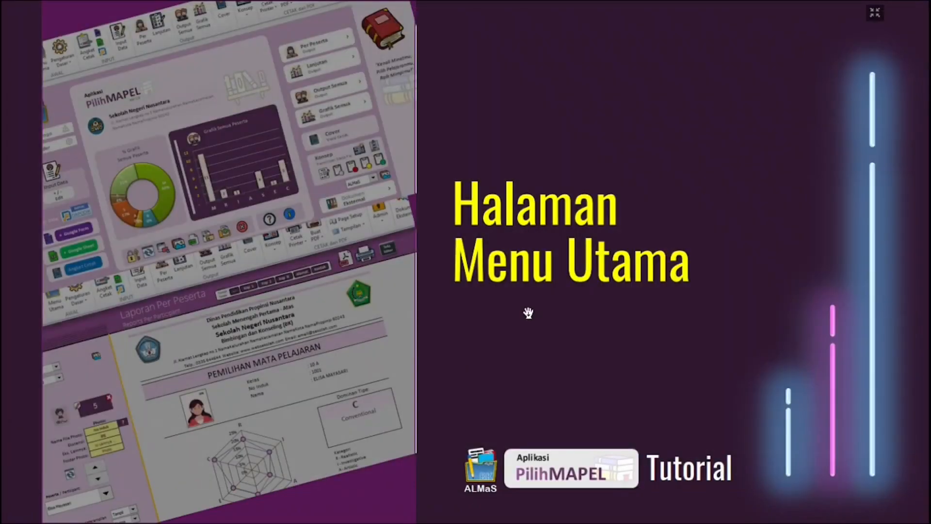
Switch to the Pilih Mapel application workbook in Excel and show its Menu Utama page
key("alt+Tab")
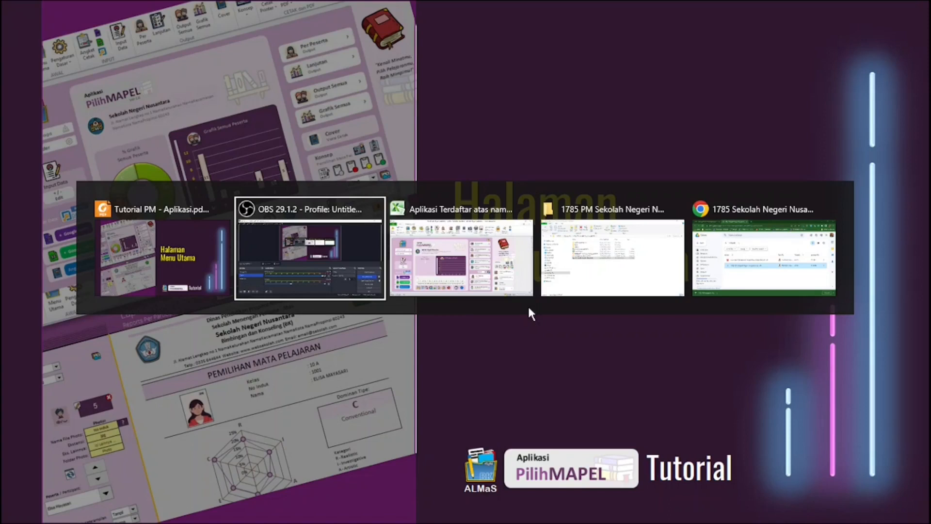
key("alt+shift+Tab")
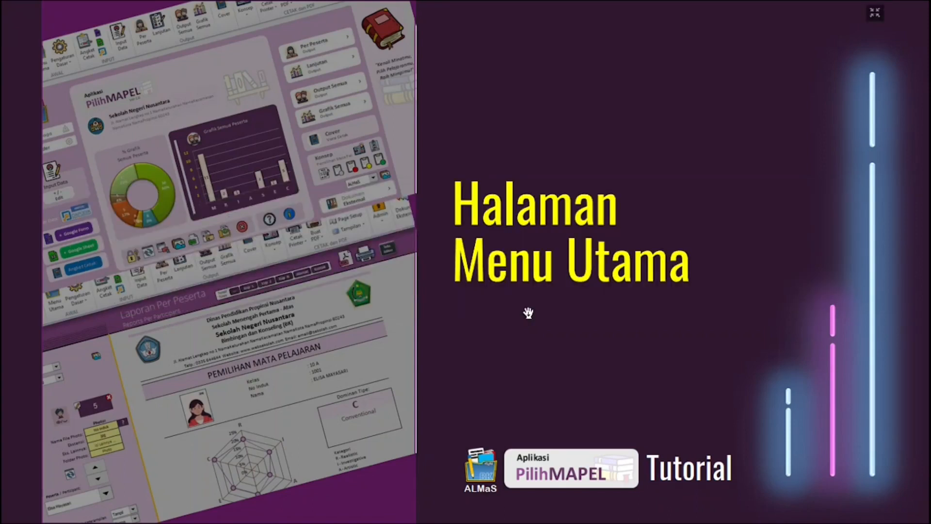
key("alt+Tab")
key("alt+Tab")
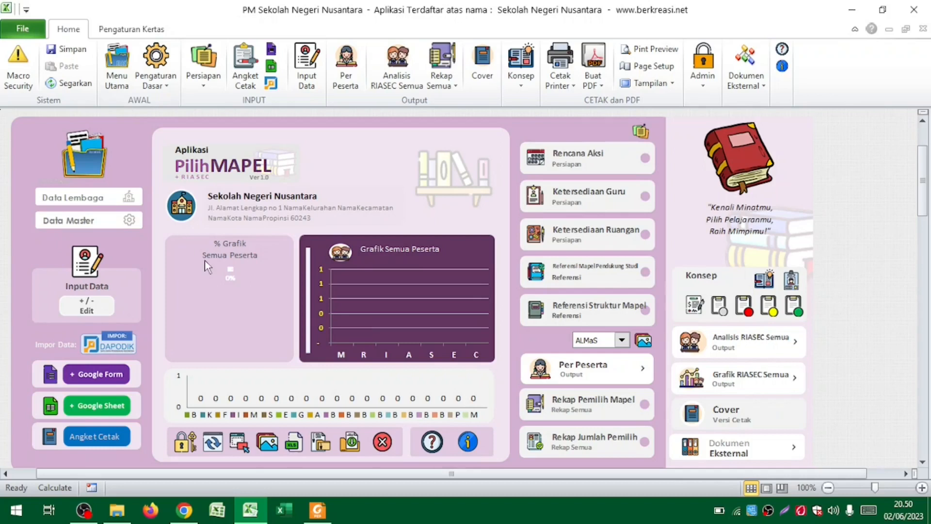
left_click(128, 88)
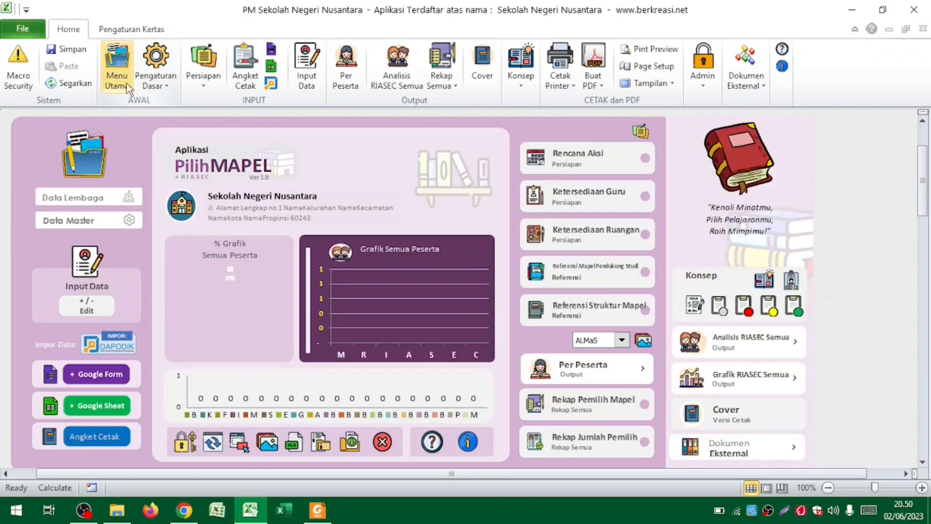
left_click(127, 83)
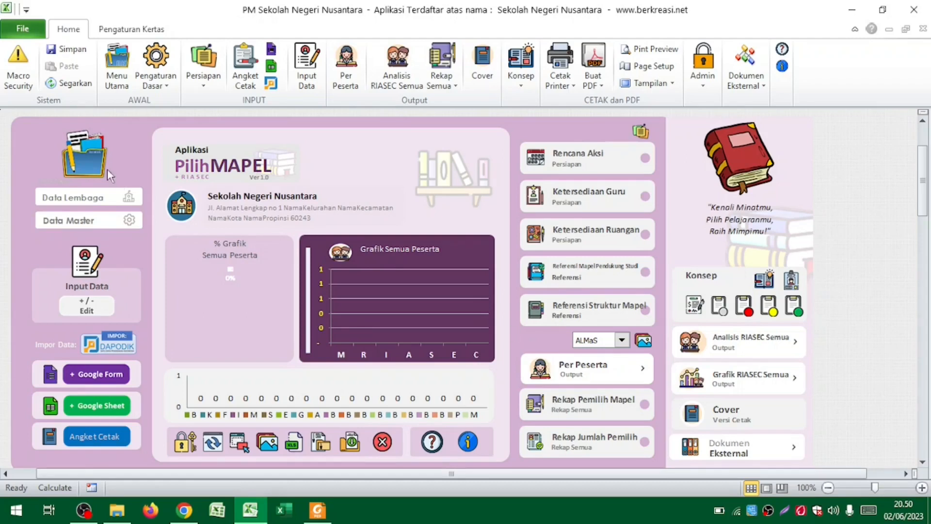
Set the application logo on the main menu page to Konselor
left_click(623, 341)
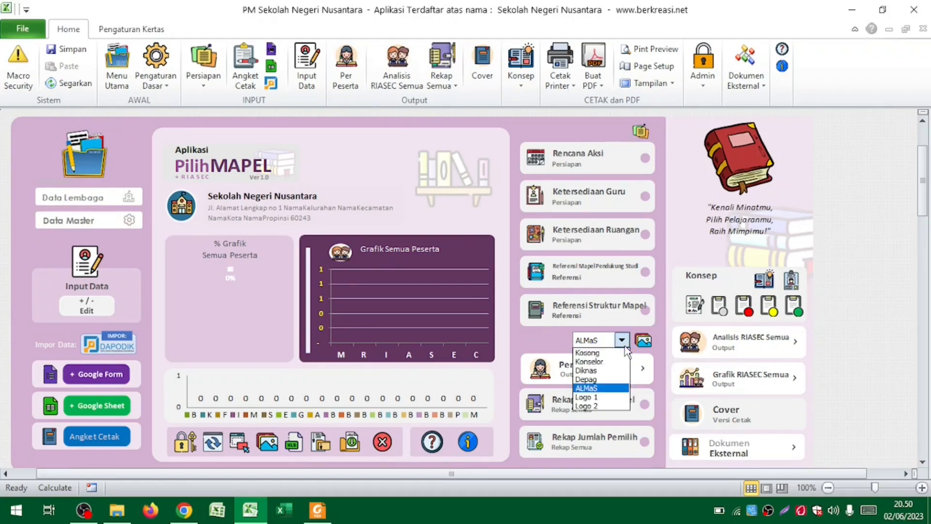
left_click(606, 361)
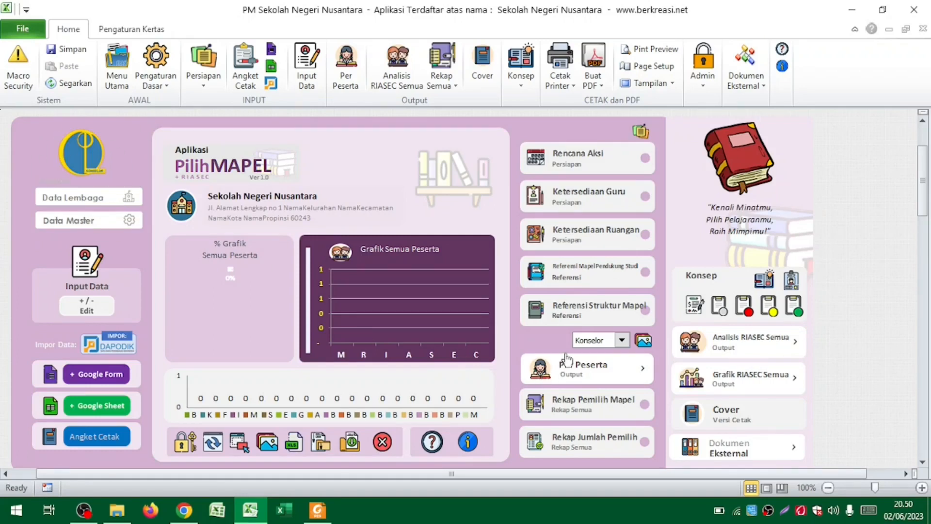
left_click(647, 345)
key("ctrl")
key("ctrl")
key("ctrl")
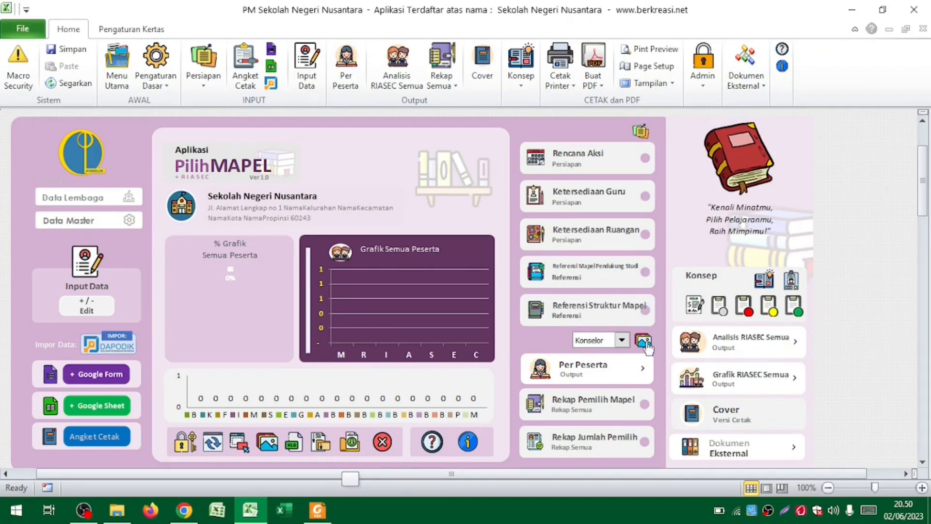
key("ctrl")
key("ctrl")
key("ctrl")
Advance the tutorial PDF to the Halaman Identitas Lembaga page and return to the Pilih Mapel workbook in Excel
key("alt+Tab")
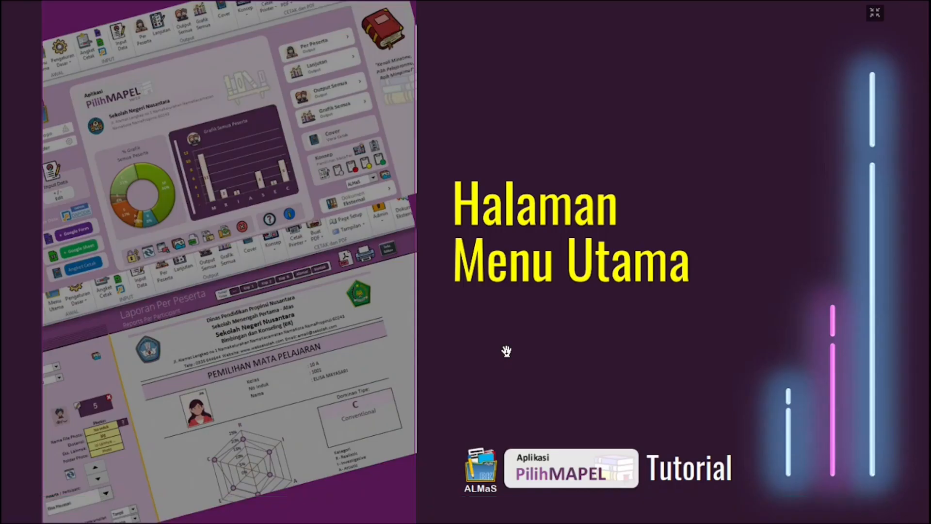
key("Right")
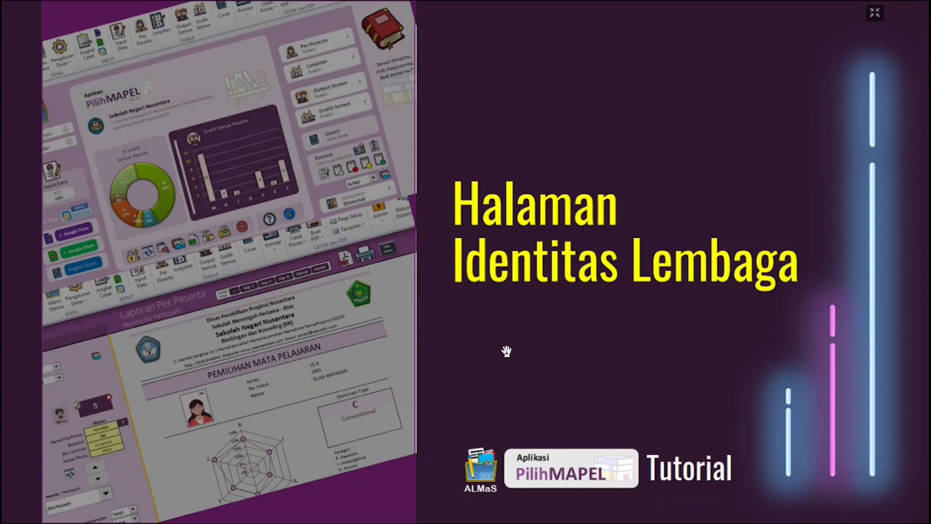
key("alt+Tab")
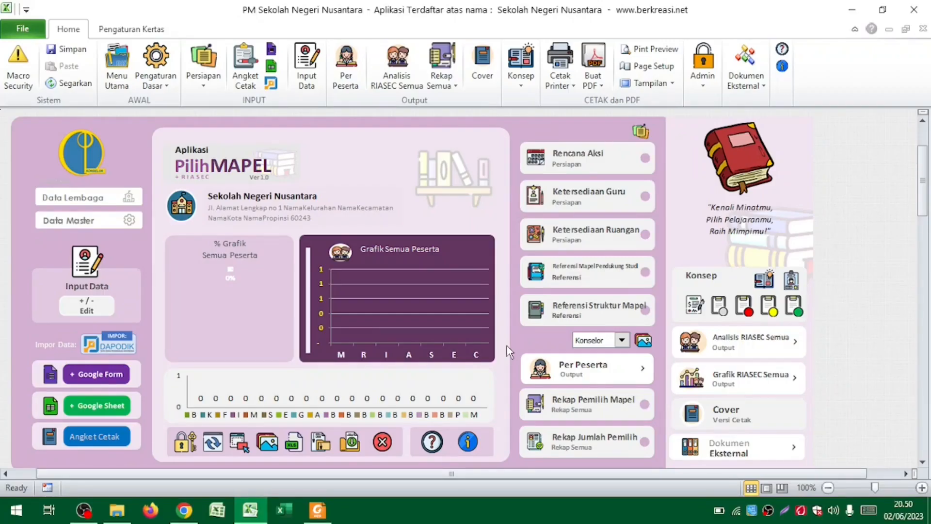
key("alt+Tab")
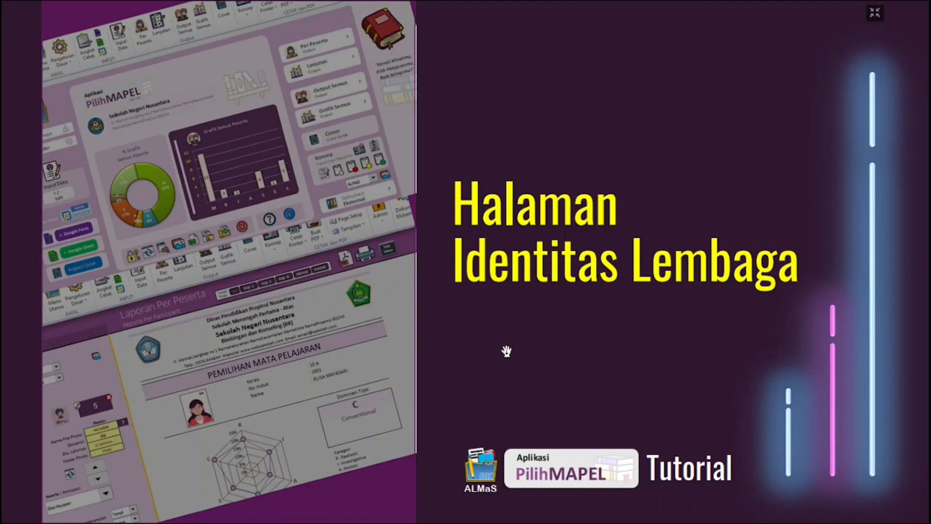
key("alt+Tab")
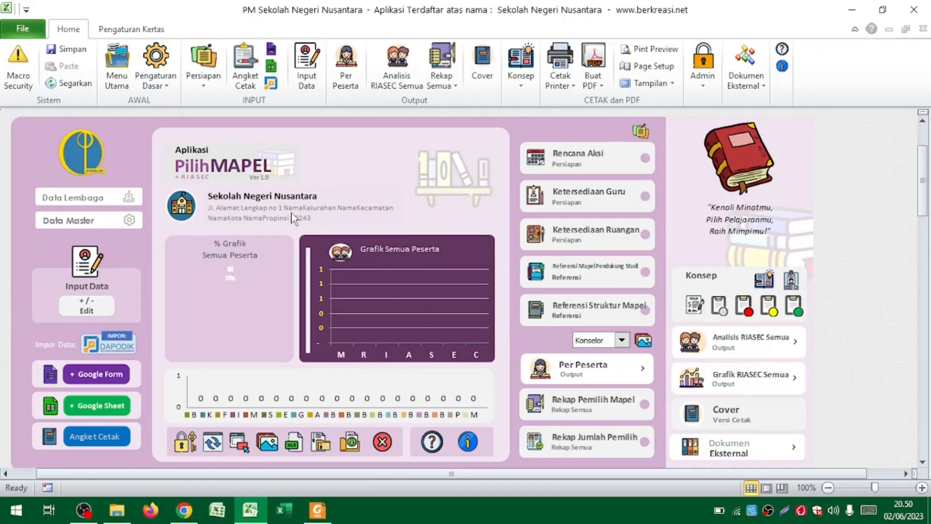
Open the Data Lembaga page from the application's Pengaturan Dasar settings
left_click(120, 197)
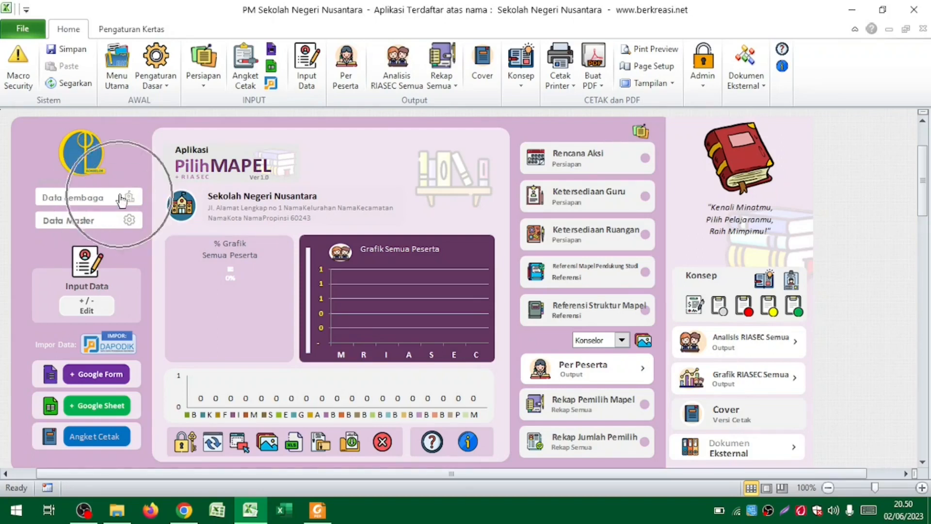
left_click(167, 60)
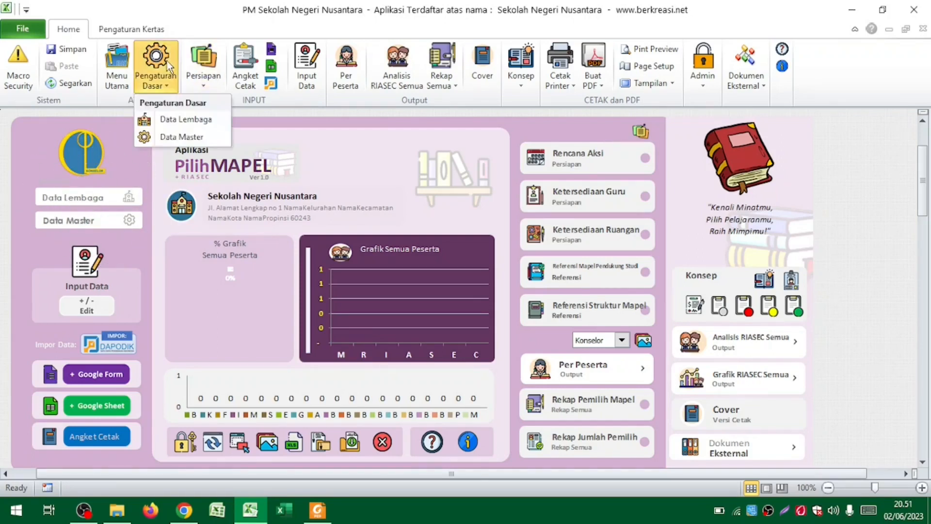
left_click(210, 124)
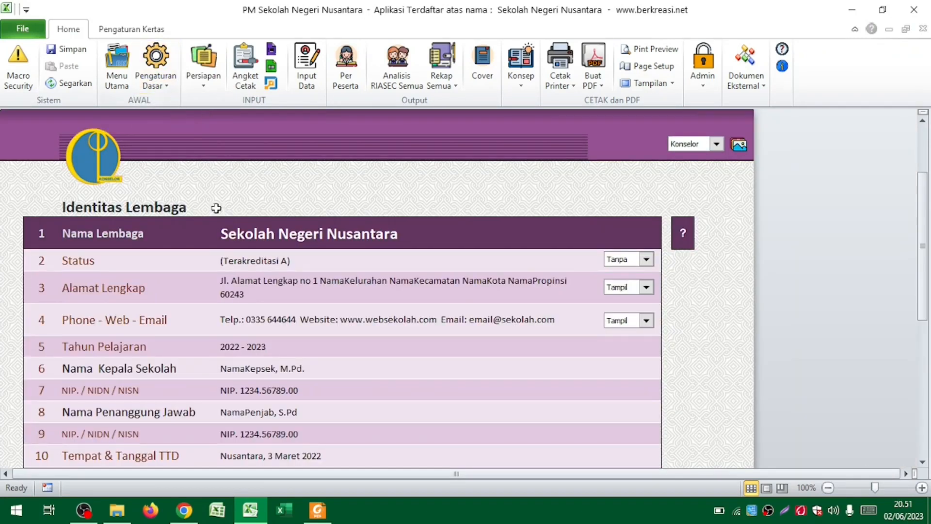
Look through the Identitas Lembaga table down to the rows below Tanggal Tes, and select the Nama Lembaga value
left_click_drag(254, 266, 252, 386)
scroll(253, 386, "down", 2)
left_click(253, 384)
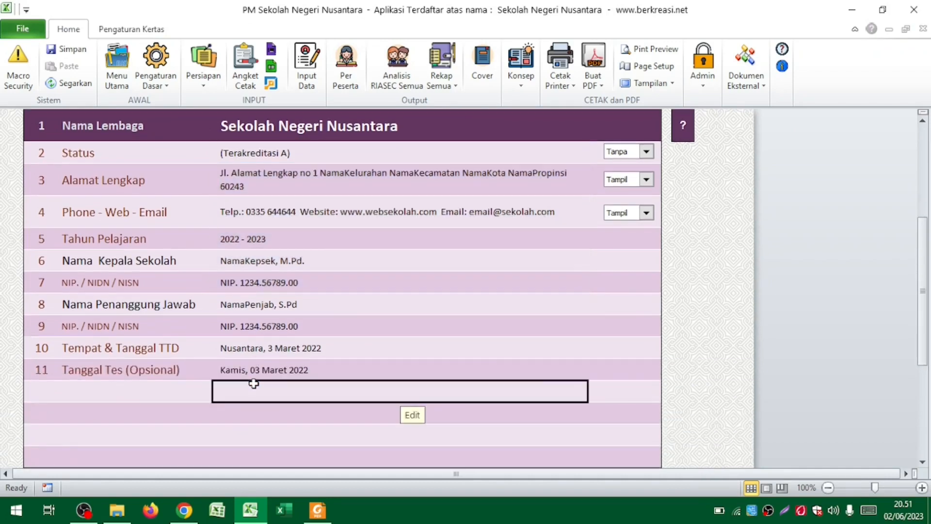
scroll(253, 384, "up", 2)
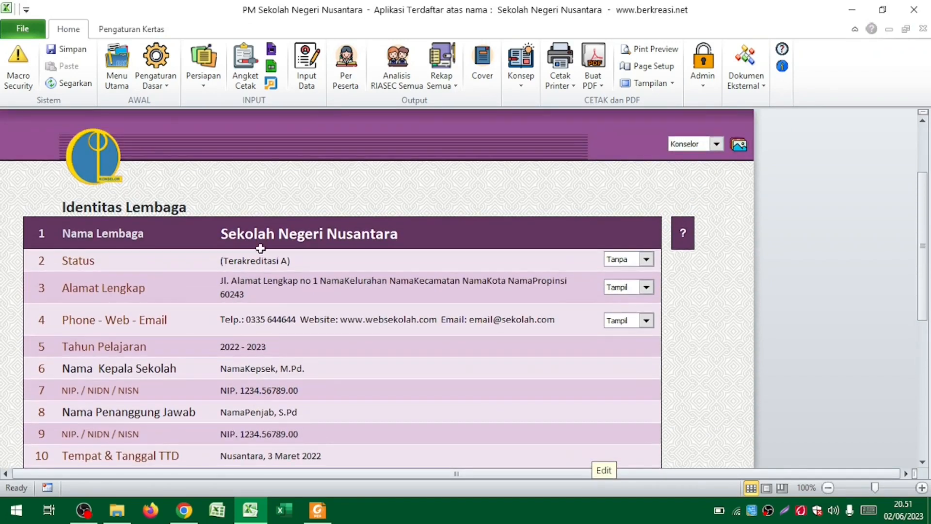
left_click(258, 232)
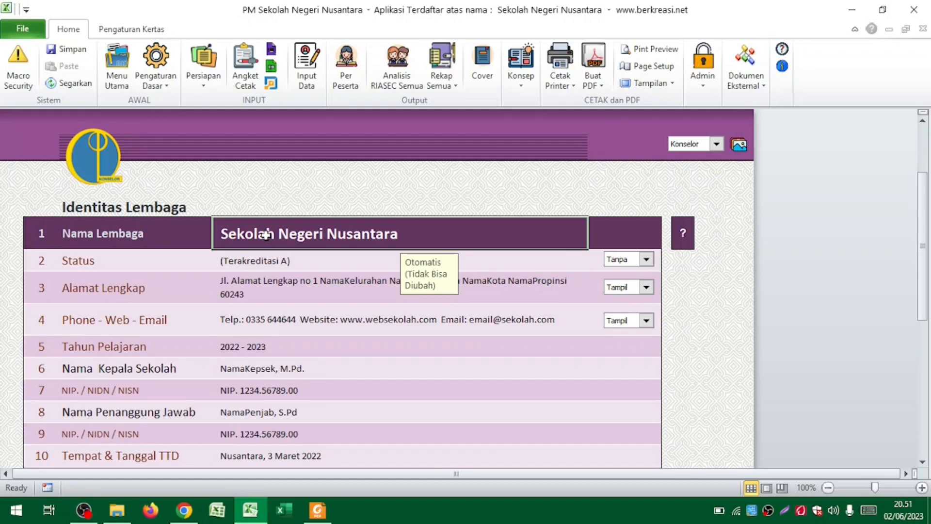
Choose Tanpa as the display option of the Status row and select the Alamat Lengkap value
left_click(317, 266)
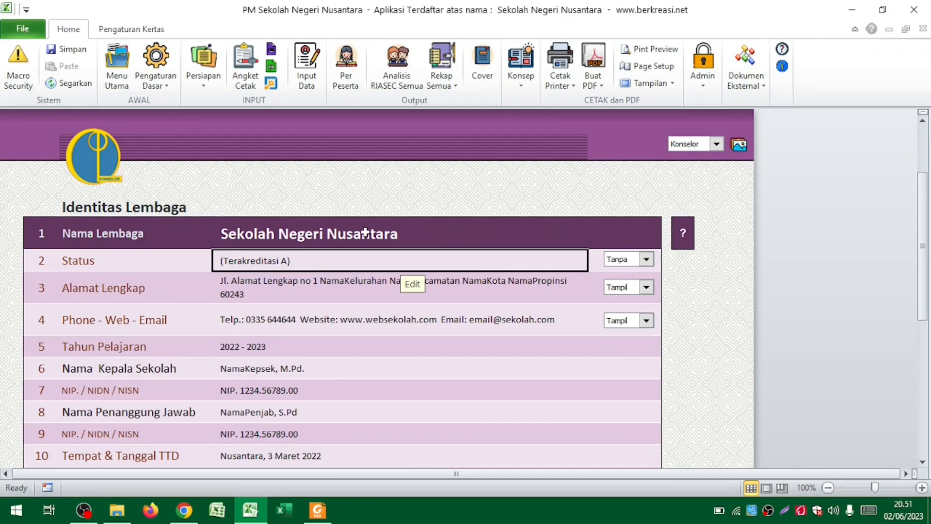
left_click(647, 259)
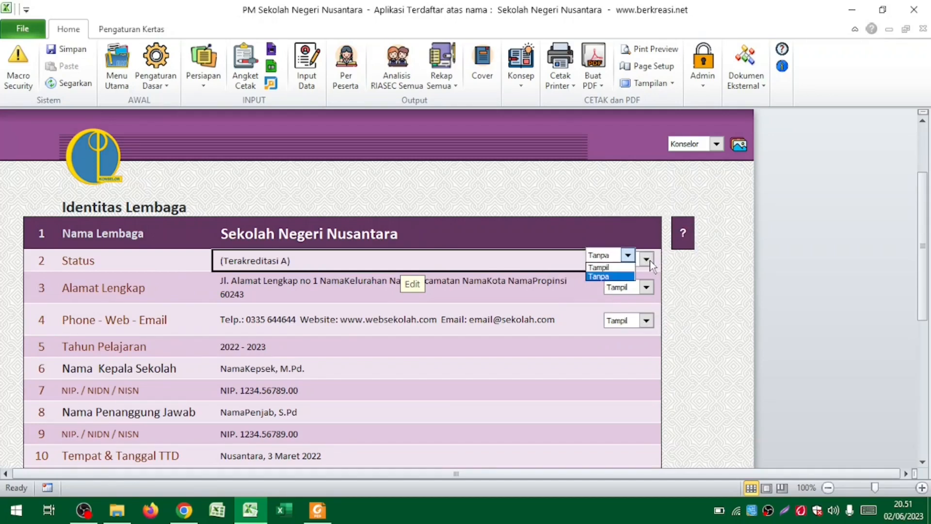
left_click(632, 277)
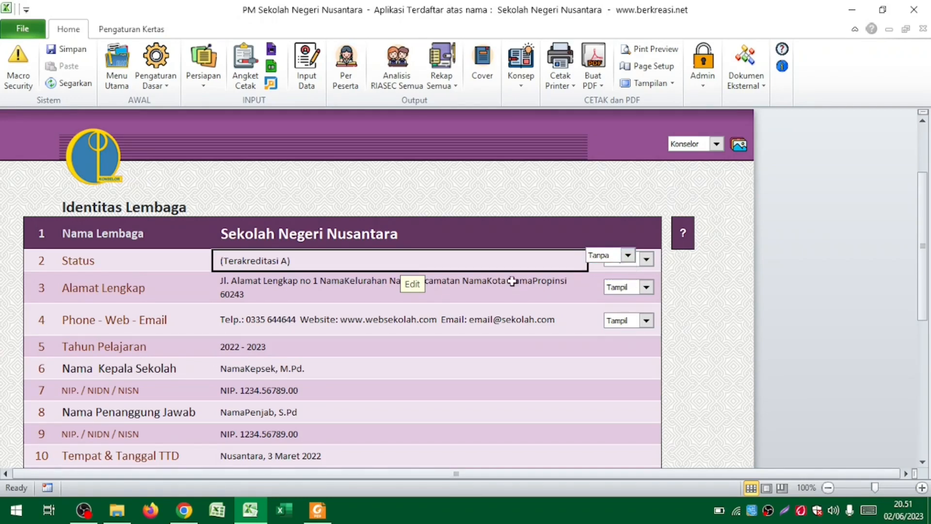
left_click(495, 298)
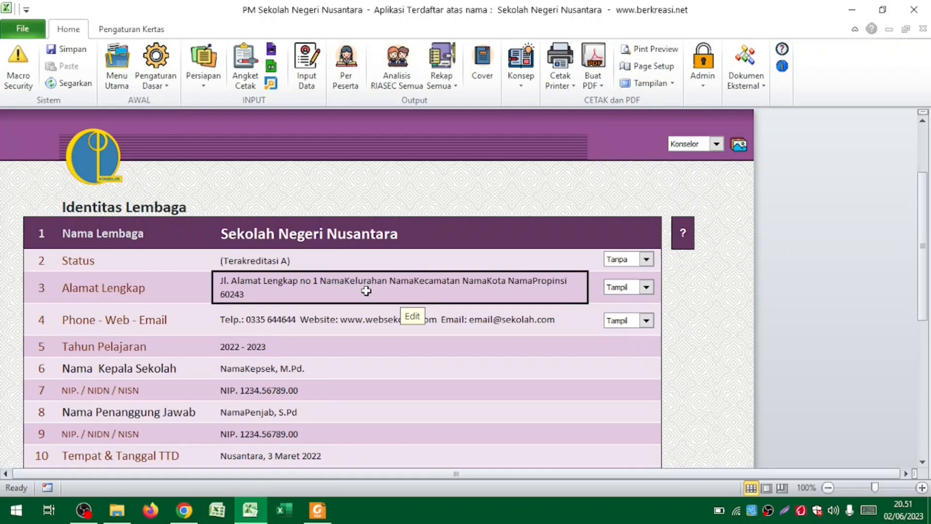
Open the Per Peserta report and examine the address and school name lines in its letterhead
left_click(346, 65)
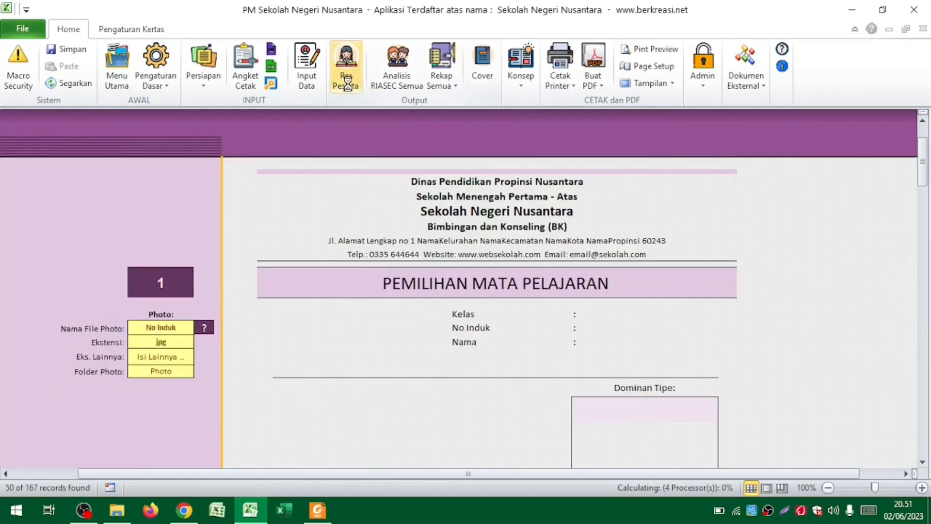
key("ctrl")
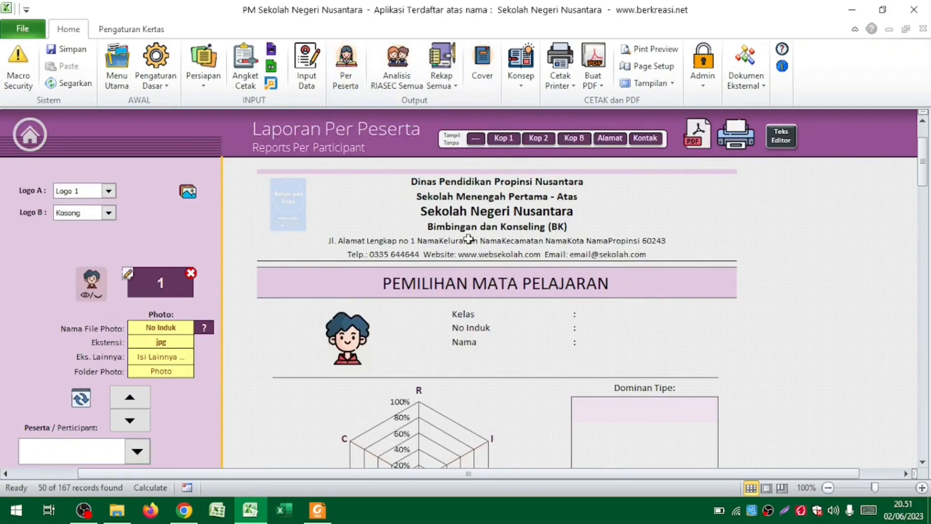
left_click(467, 240)
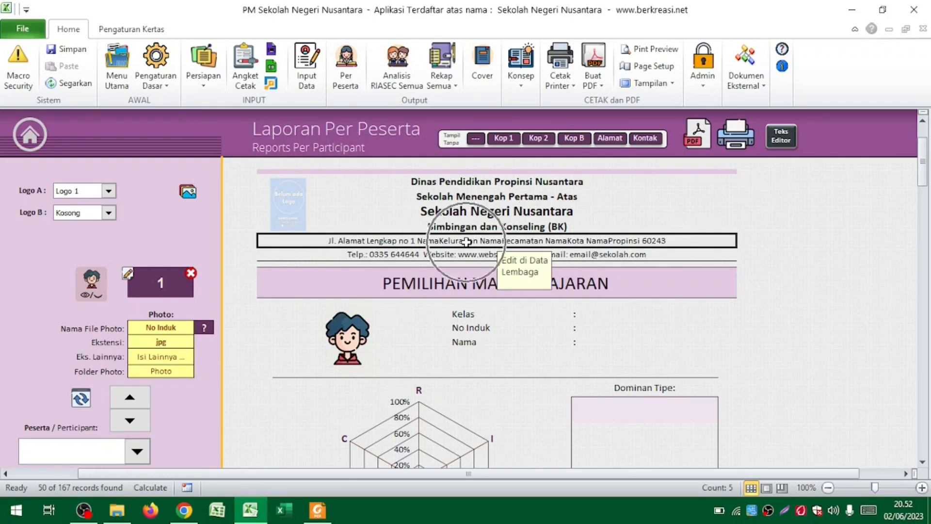
left_click(467, 212)
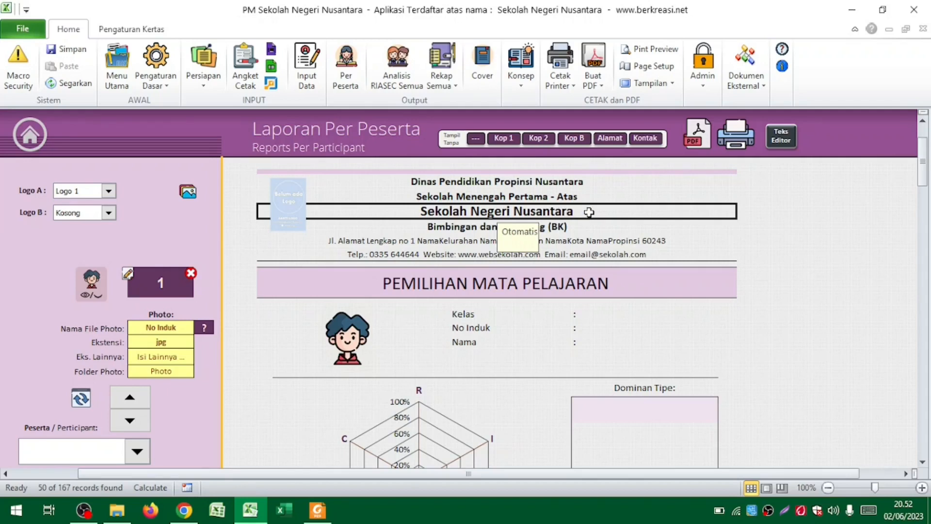
Return to the Data Lembaga page and switch the Status row's display to Tampil and back to Tanpa
left_click(157, 73)
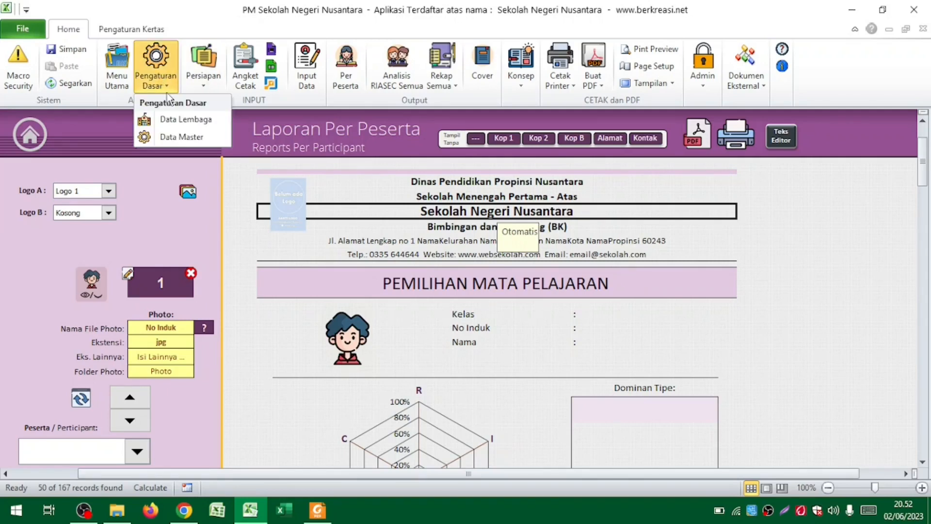
left_click(176, 119)
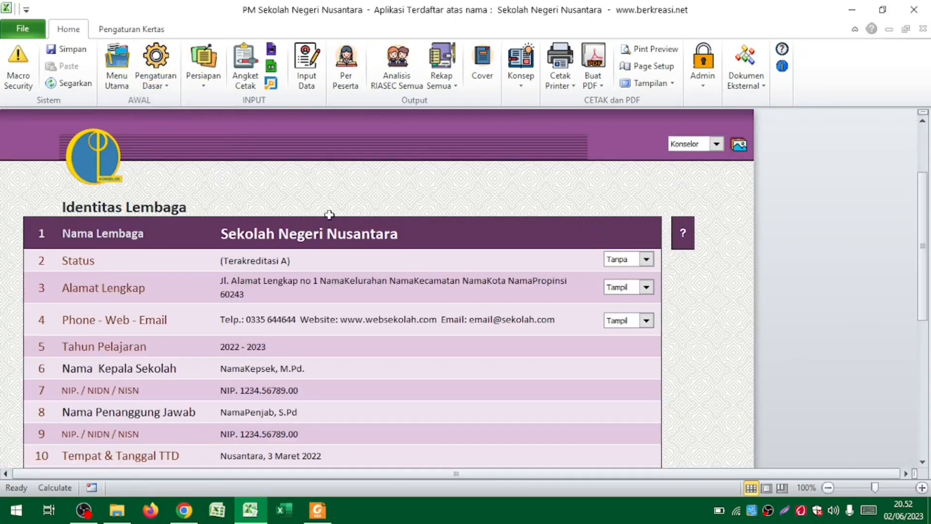
left_click(646, 259)
left_click(630, 269)
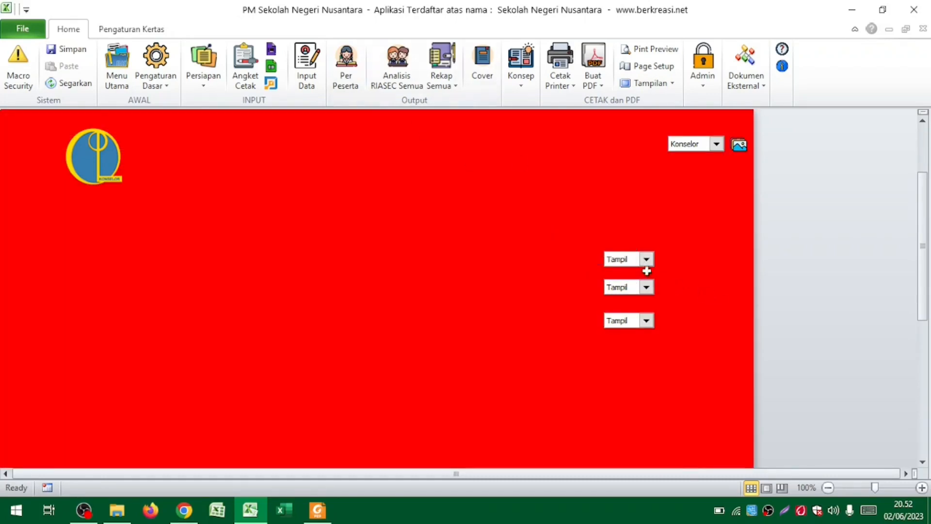
left_click(647, 261)
left_click(606, 276)
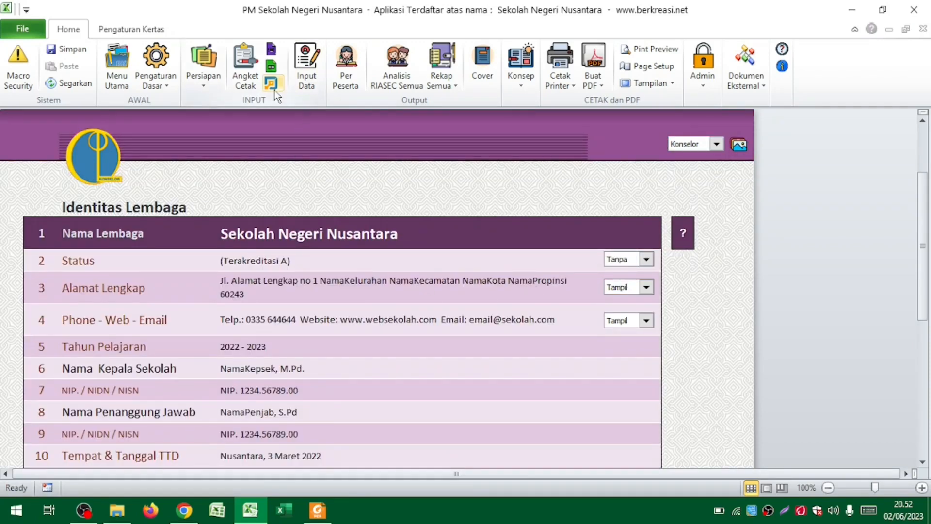
Check the letterhead of the Per Peserta report and return to the Identitas Lembaga table on the Data Lembaga page
left_click(347, 73)
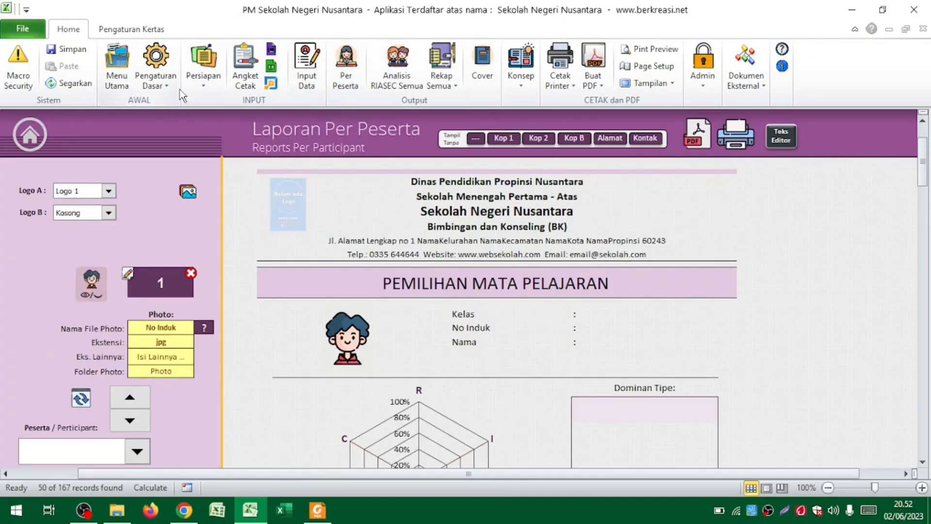
left_click(167, 80)
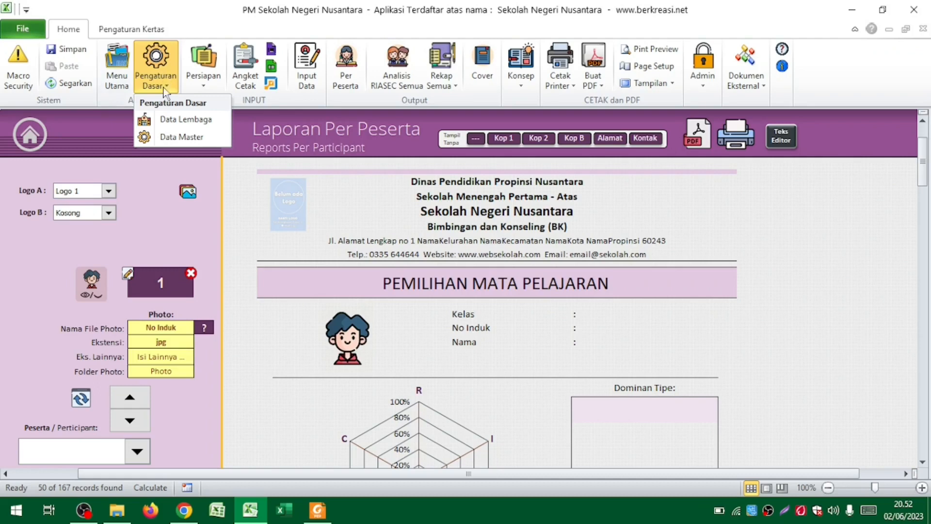
left_click(168, 120)
scroll(294, 307, "down", 2)
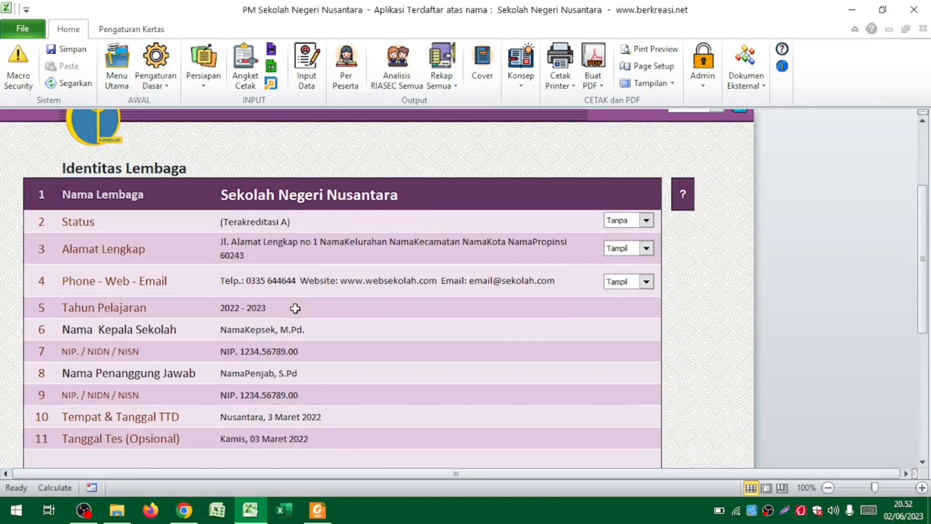
Examine the Kepala Sekolah, Penanggung Jawab and Tempat & Tanggal TTD rows of the Identitas Lembaga table, including where their labels are edited
left_click(289, 303)
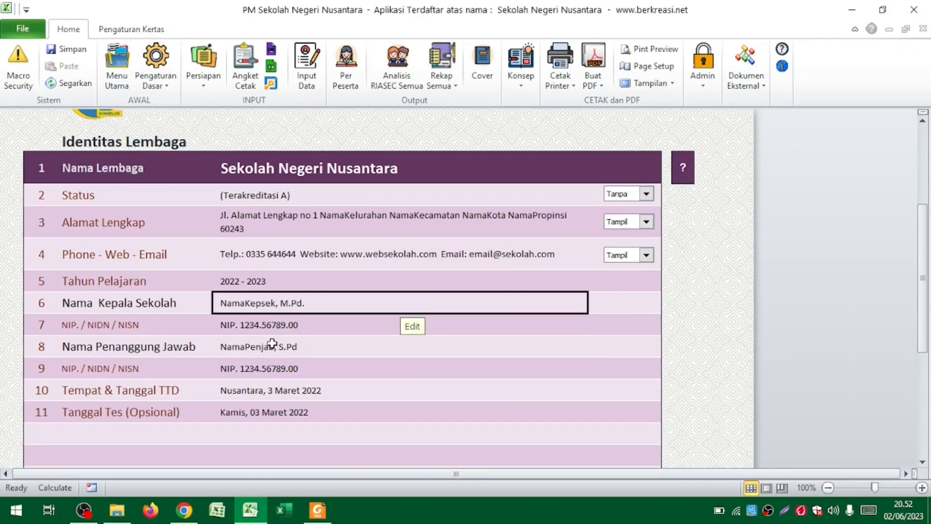
left_click(272, 344)
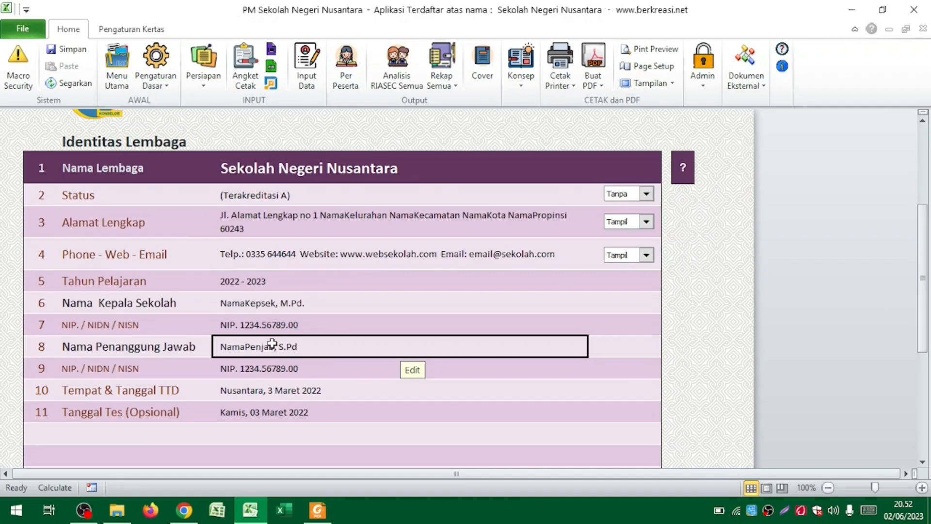
left_click(266, 304)
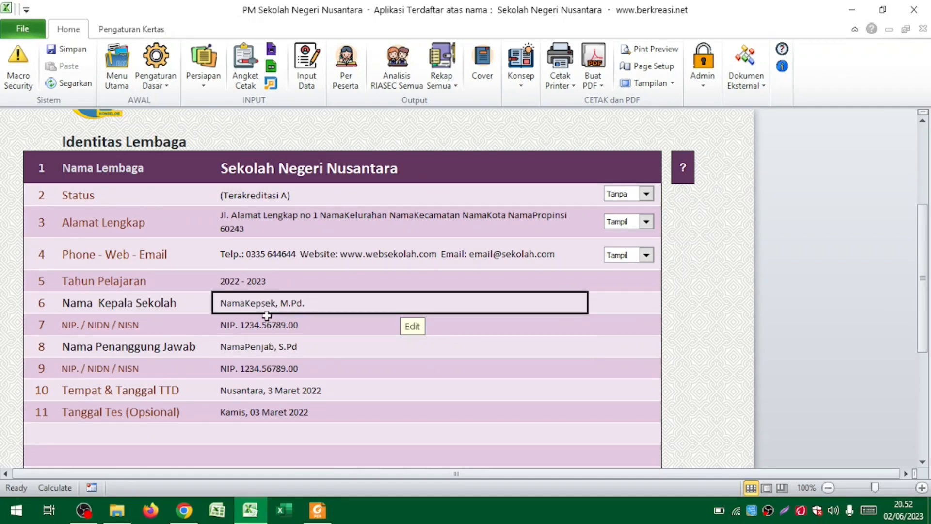
left_click(262, 386)
left_click(129, 386)
left_click(124, 349)
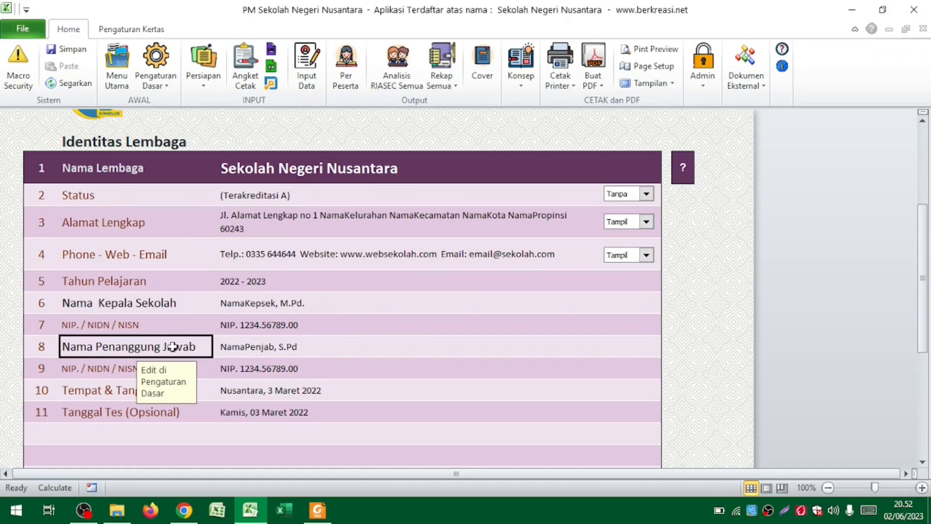
left_click(157, 306)
left_click(117, 350)
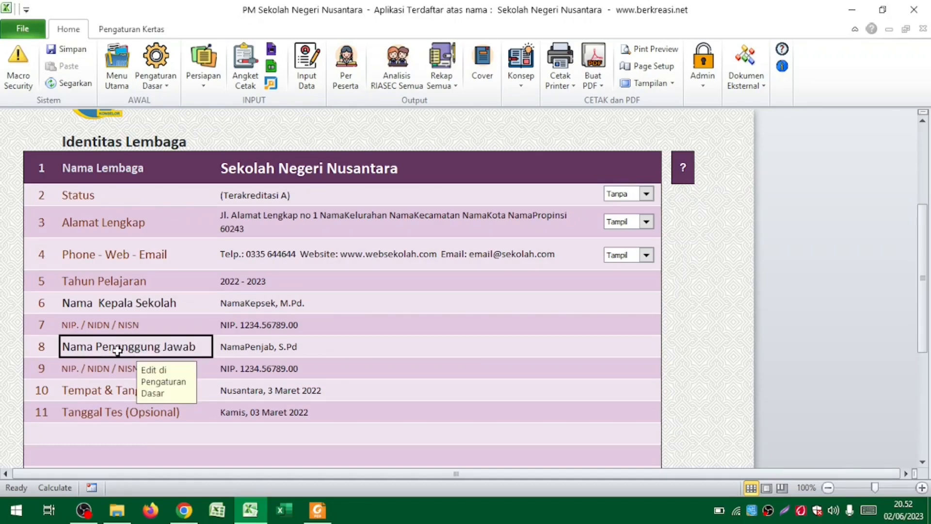
left_click(165, 297)
left_click(204, 73)
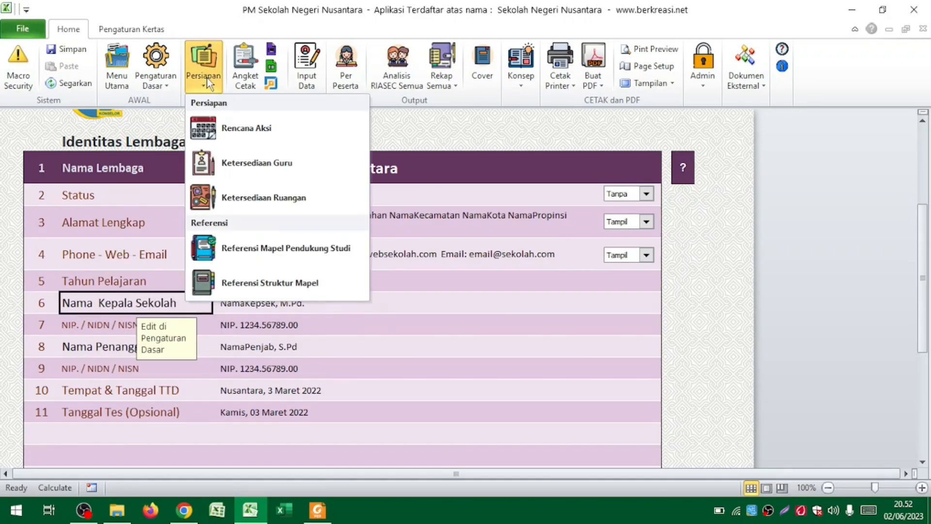
left_click(168, 81)
left_click(304, 261)
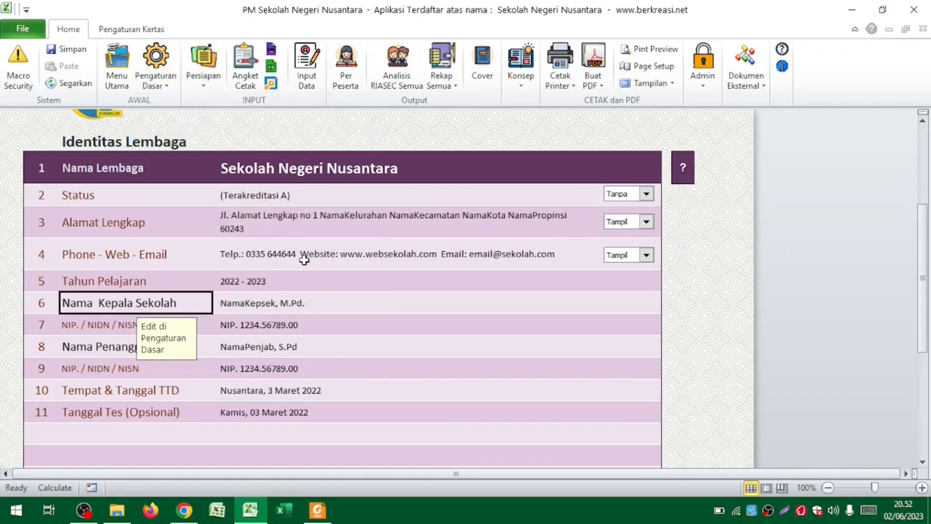
Advance the tutorial PDF to the Data Master page and return to the Pilih Mapel workbook in Excel
key("alt+Tab")
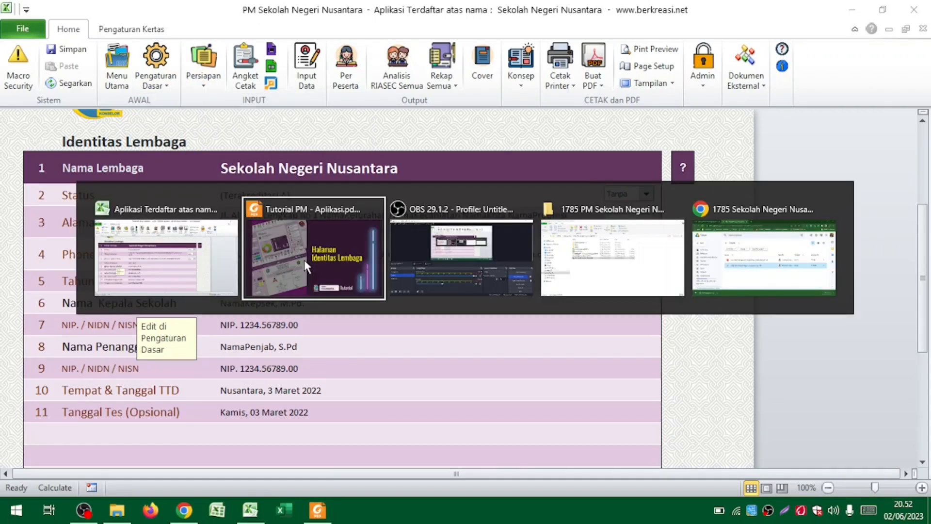
key("Right")
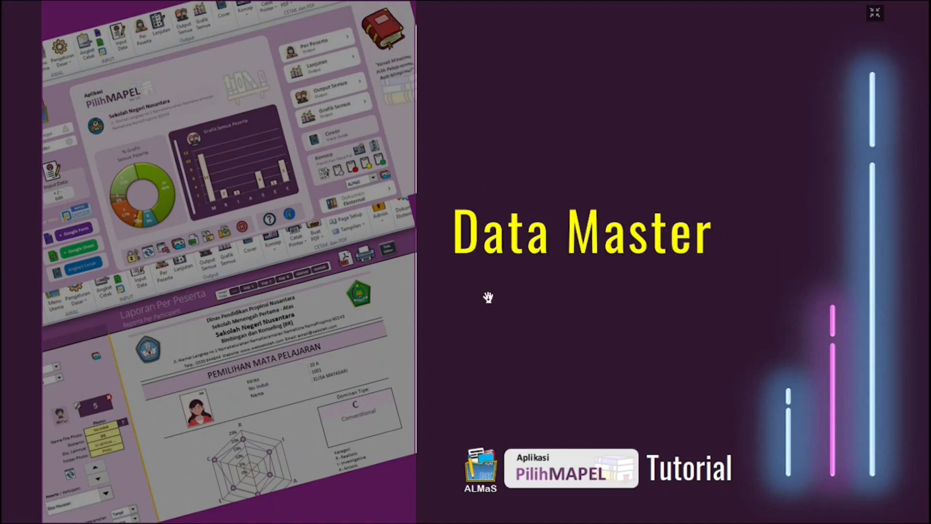
key("alt+Tab")
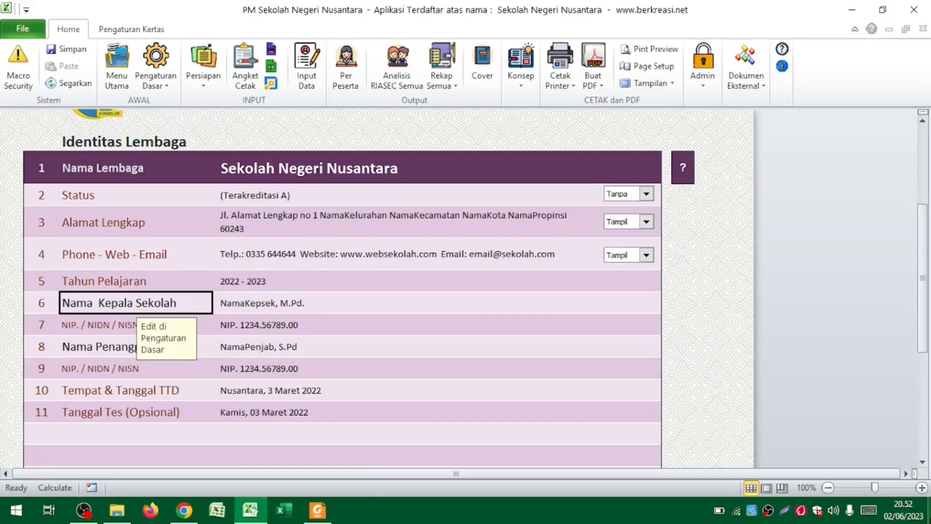
Select the Tempat & Tanggal TTD value, and go to the application's main menu page to locate the Data Master entry
left_click(319, 384)
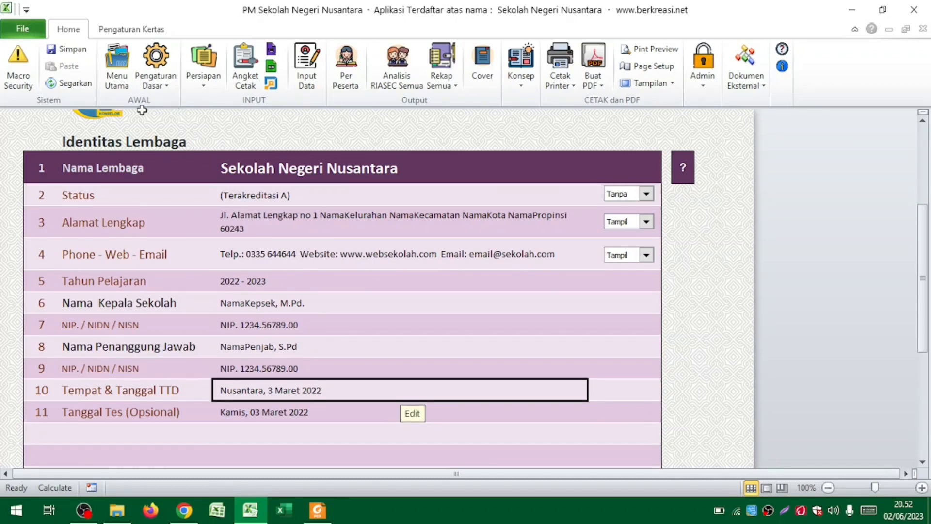
left_click(117, 65)
key("ctrl")
key("ctrl")
key("ctrl")
key("ctrl")
key("ctrl")
key("ctrl")
key("ctrl")
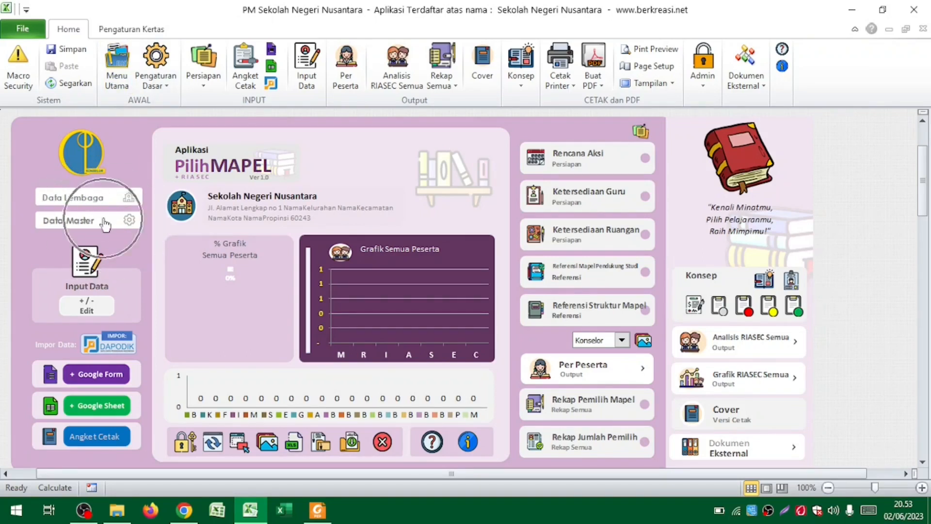
key("ctrl")
Open the Data Master page from the application's Pengaturan Dasar settings
left_click(165, 85)
key("ctrl")
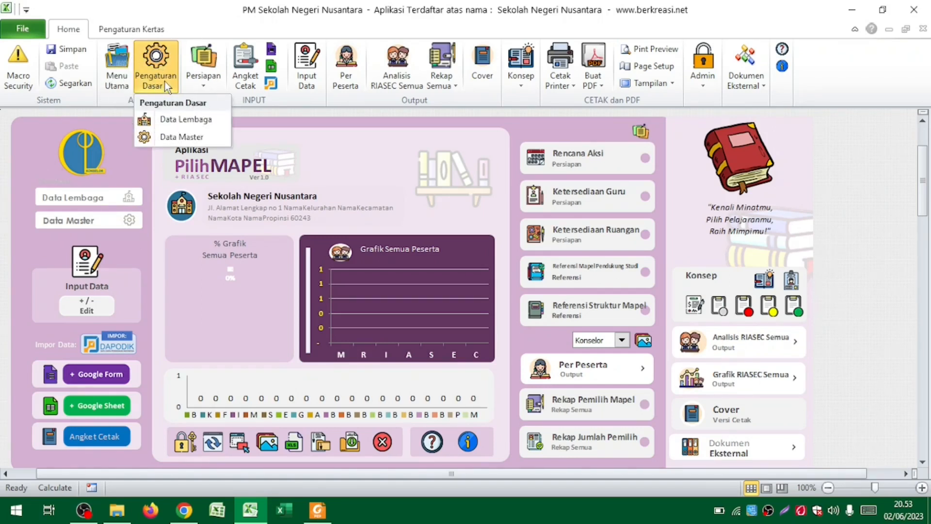
key("ctrl")
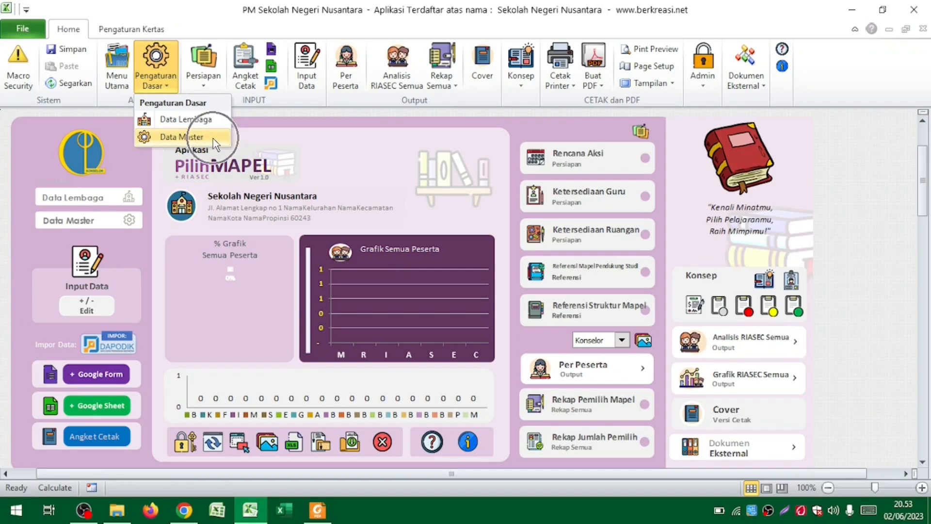
left_click(212, 138)
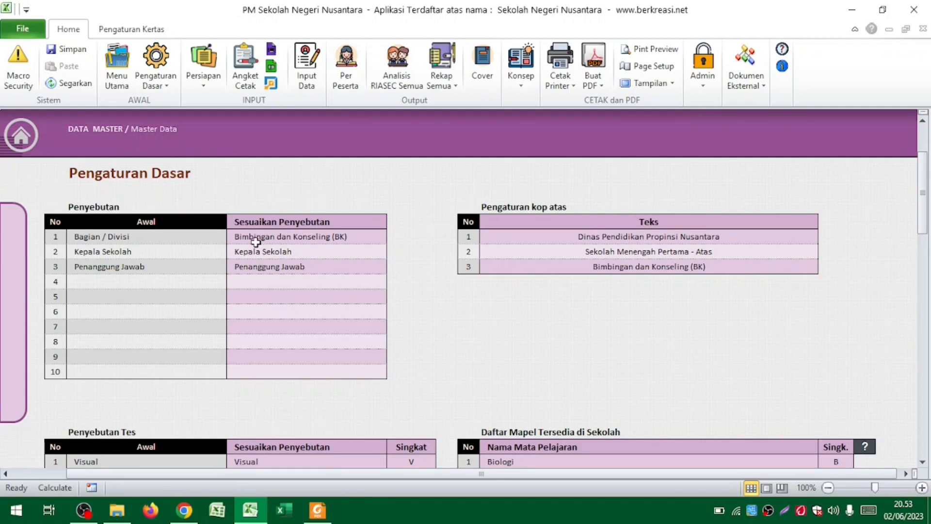
Try clearing the Sesuaikan Penyebutan entry for Bagian / Divisi in the Penyebutan table, and undo the deletion
left_click(191, 234)
left_click(278, 237)
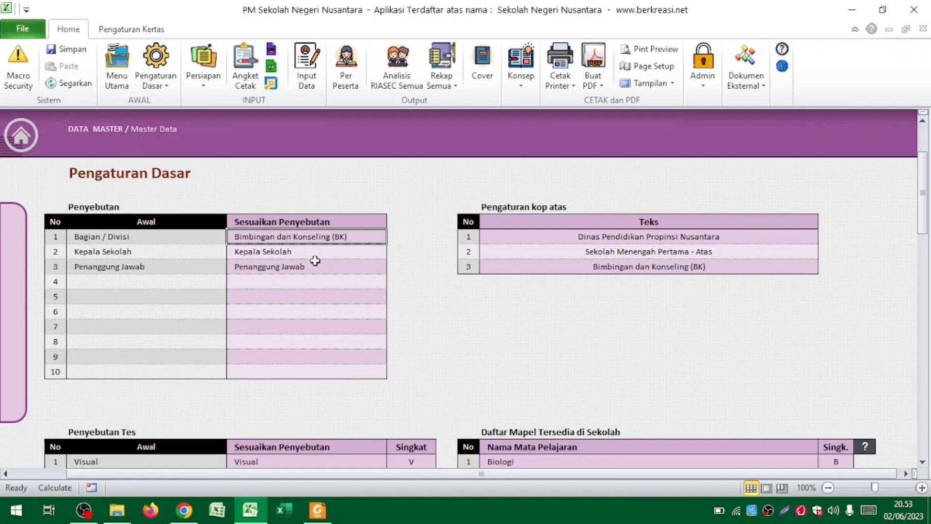
key("Delete")
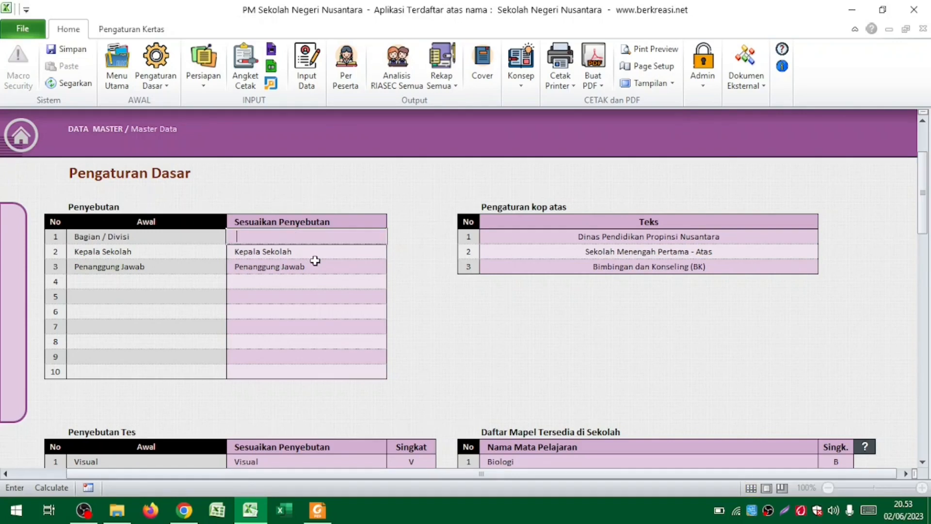
key("Down")
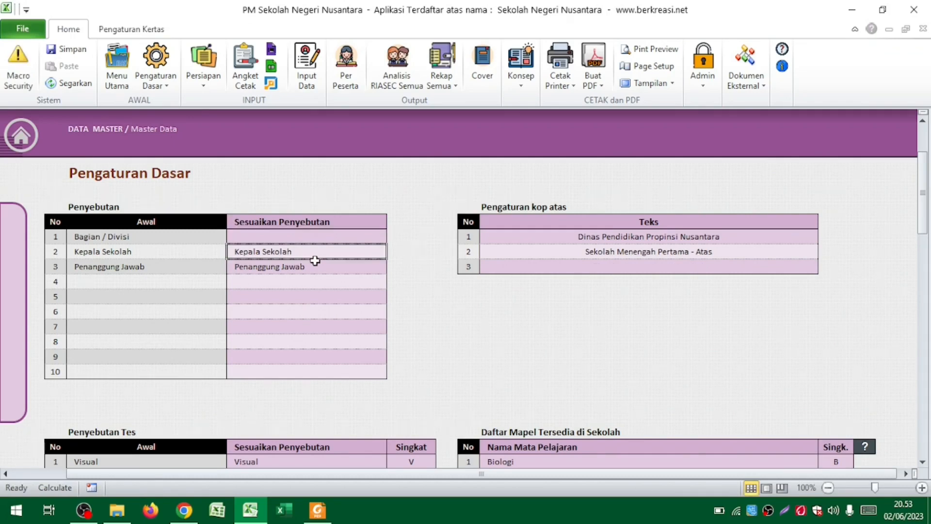
key("ctrl+z")
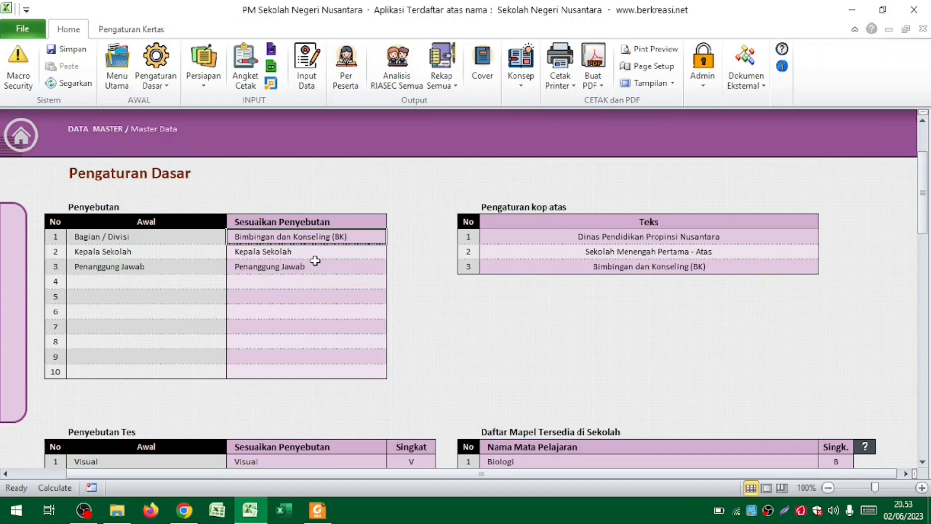
Review the Kepala Sekolah row of the Penyebutan table and set the adjusted designation for Penanggung Jawab to Koordinator BK
left_click(148, 253)
left_click(271, 250)
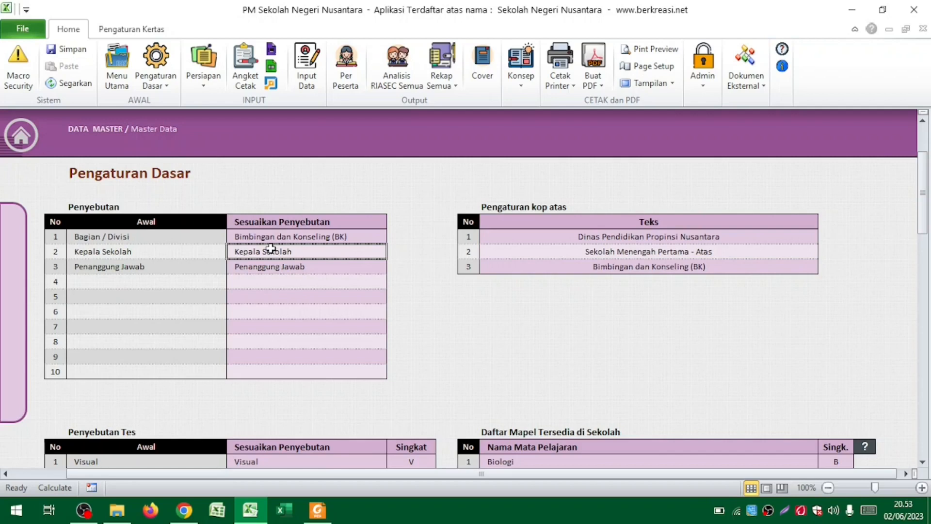
left_click(199, 267)
left_click(273, 264)
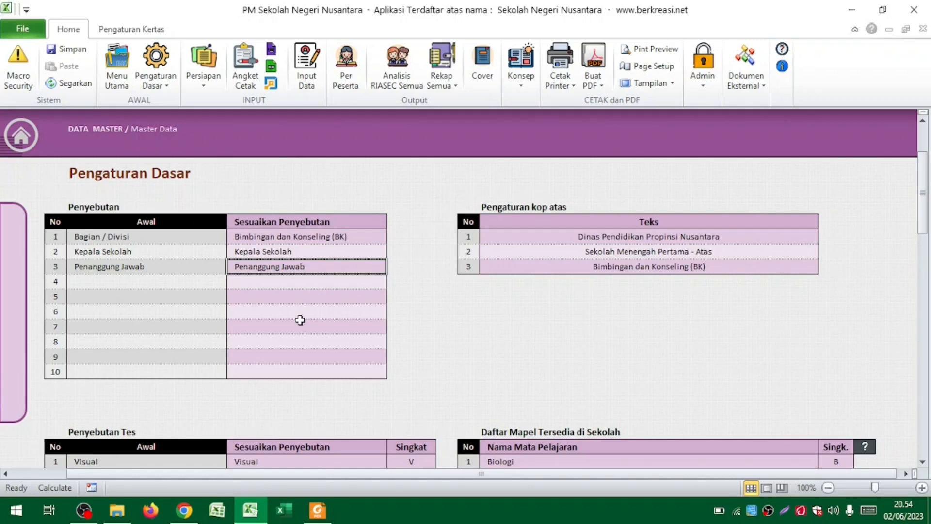
type("Ko")
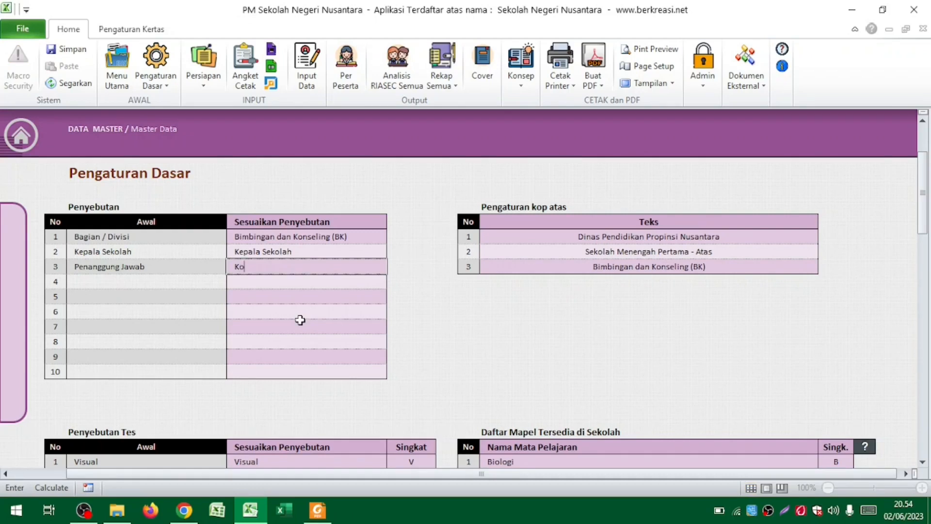
type("ordinator BK")
key("Return")
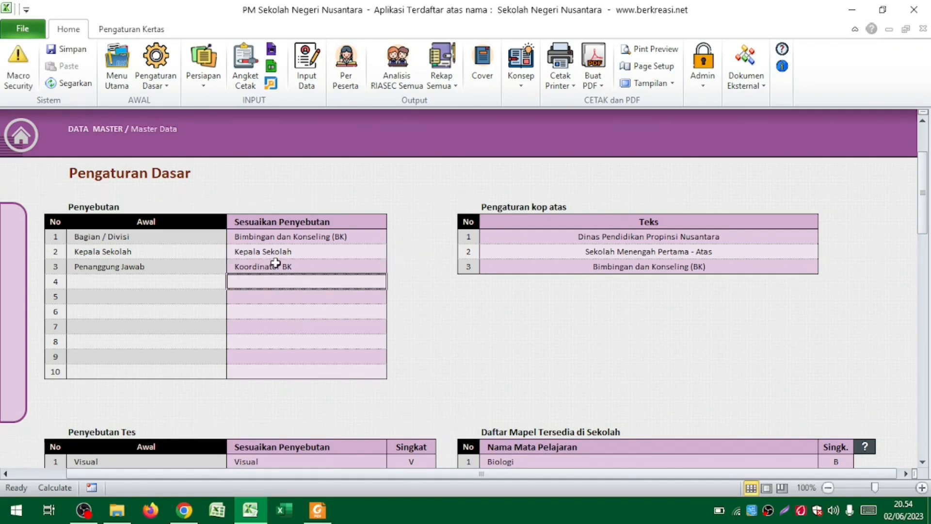
Check the Koordinator BK designation in the Per Peserta report's signature block and in the Data Lembaga identity table
left_click(346, 66)
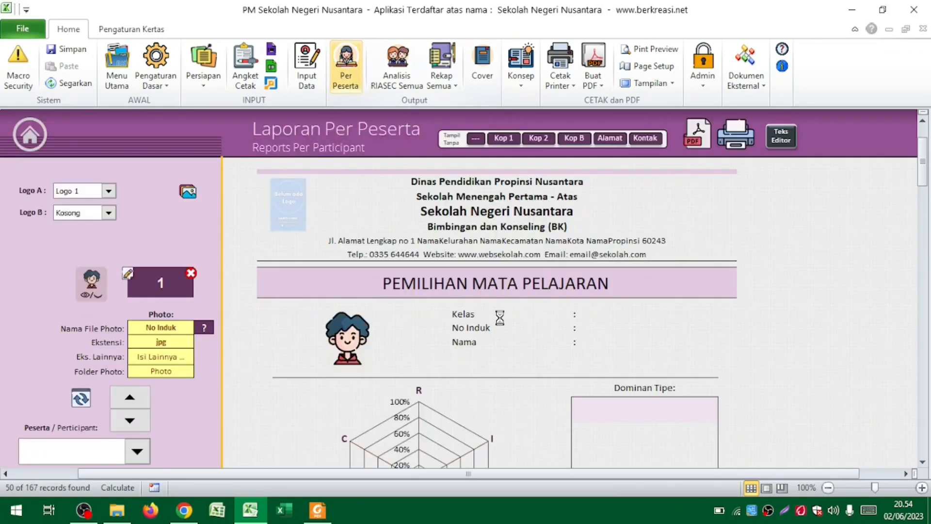
scroll(475, 377, "down", 15)
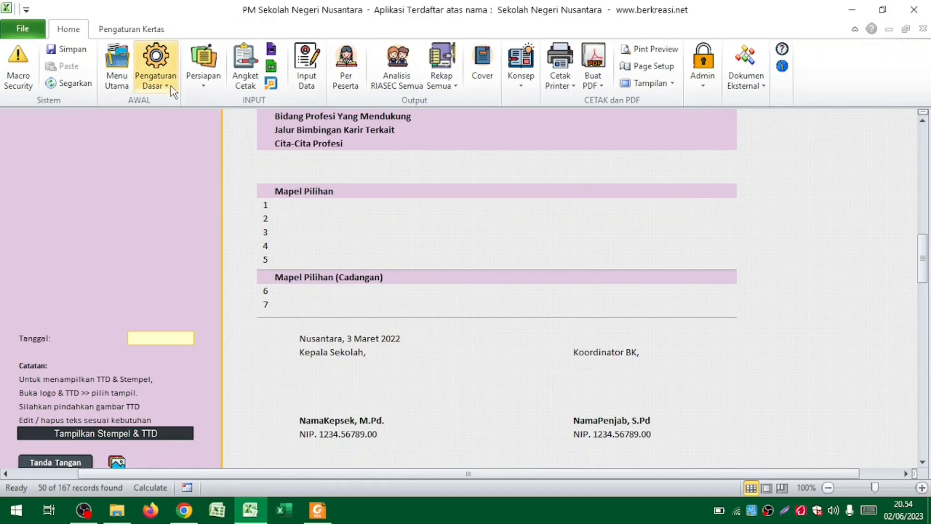
left_click(156, 80)
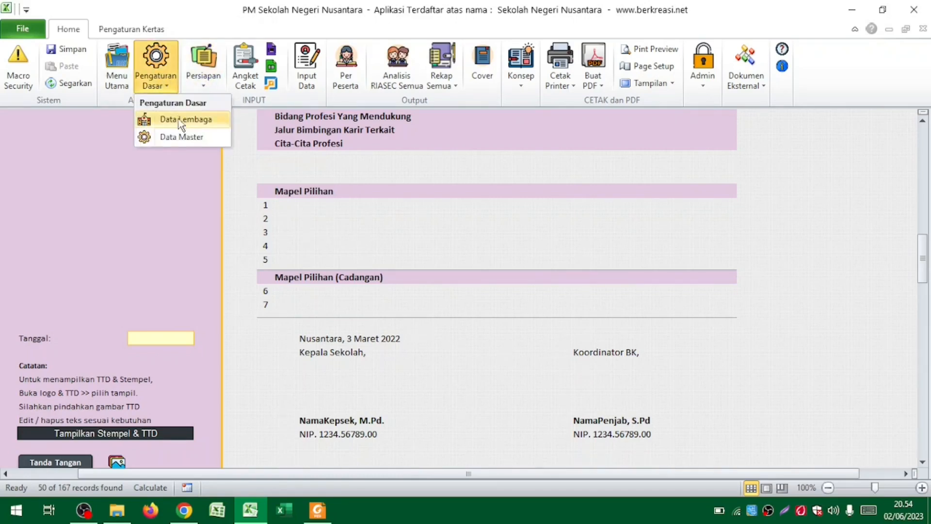
left_click(182, 138)
left_click(161, 80)
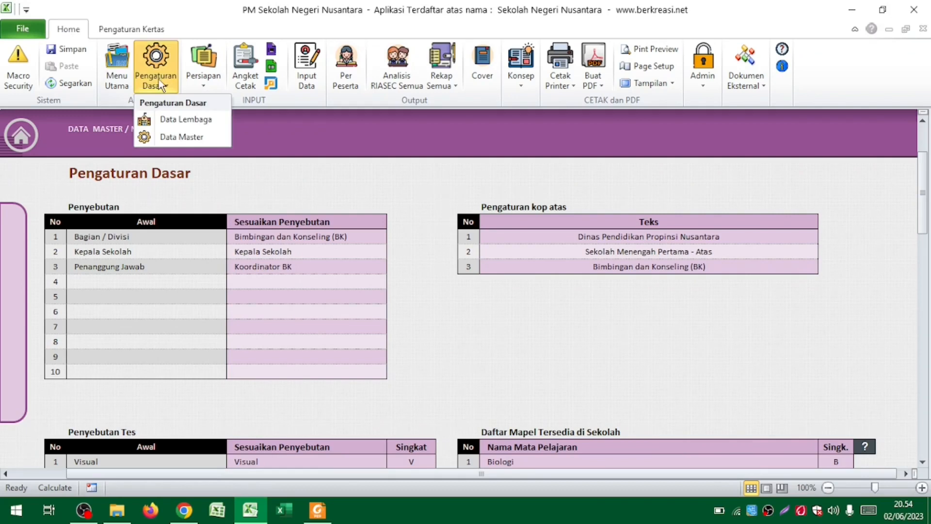
left_click(175, 120)
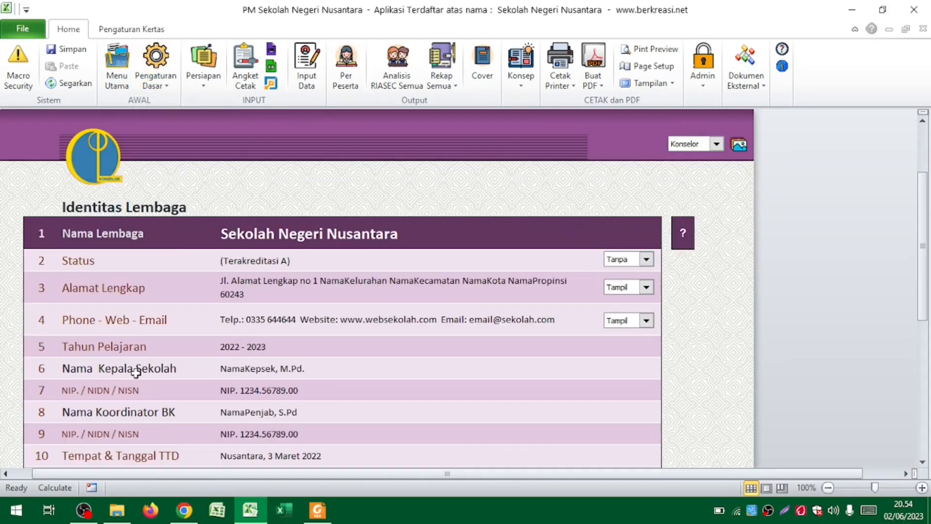
left_click(138, 408)
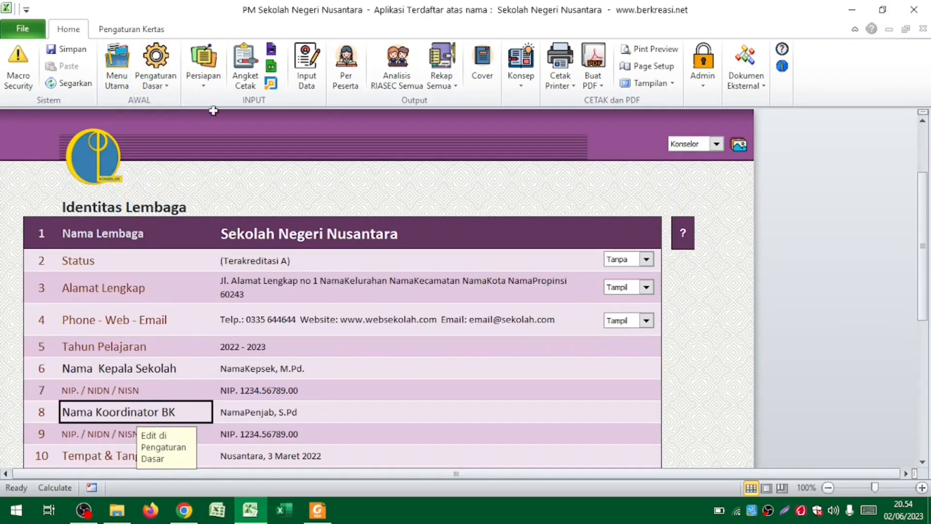
Return to Data Master and examine the three text lines of the Pengaturan kop atas table
left_click(155, 78)
left_click(184, 136)
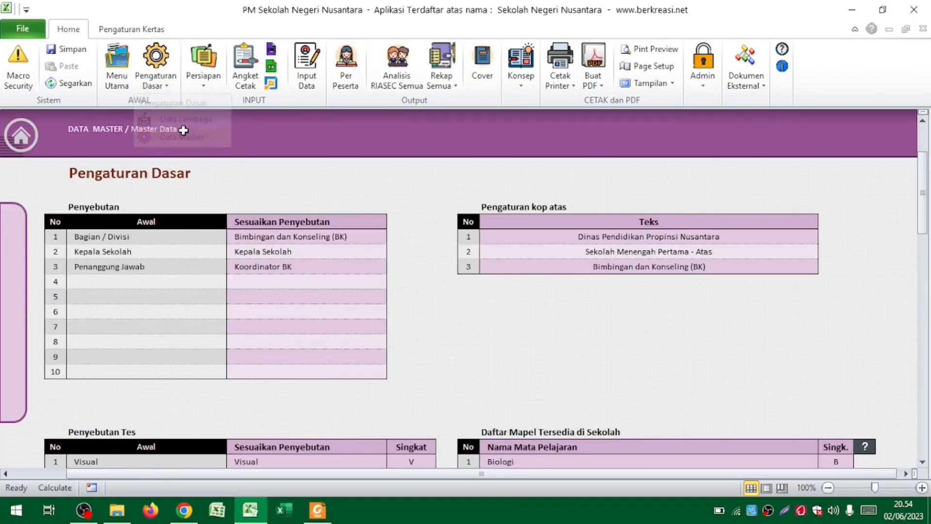
scroll(320, 376, "down", 3)
scroll(320, 378, "down", 1)
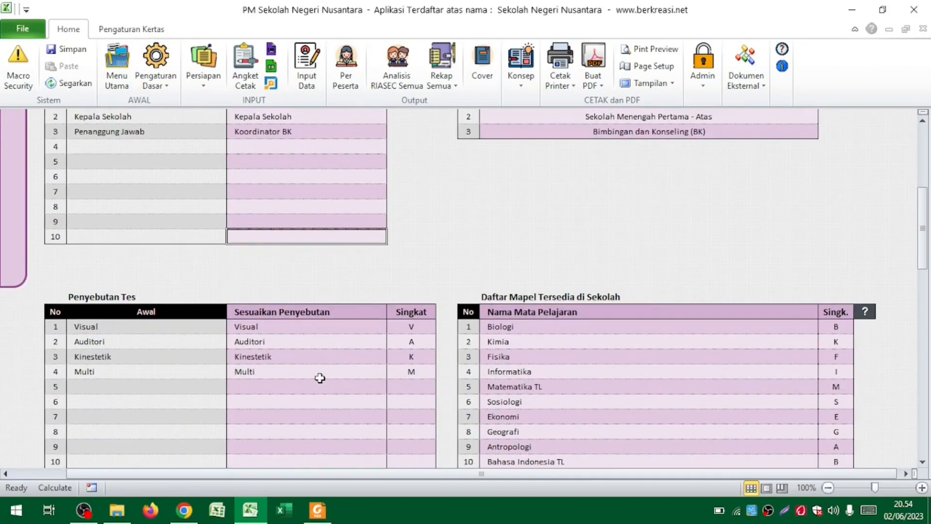
scroll(320, 378, "up", 2)
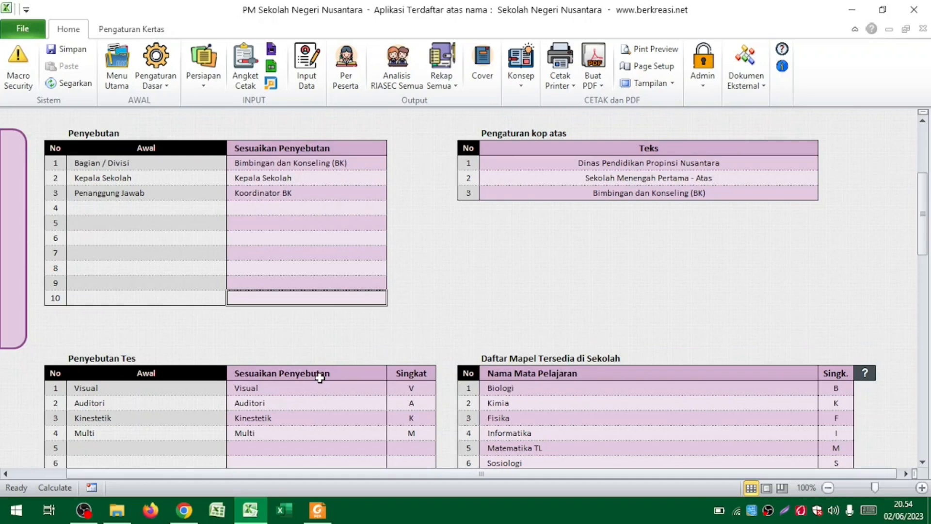
scroll(319, 378, "right", 5)
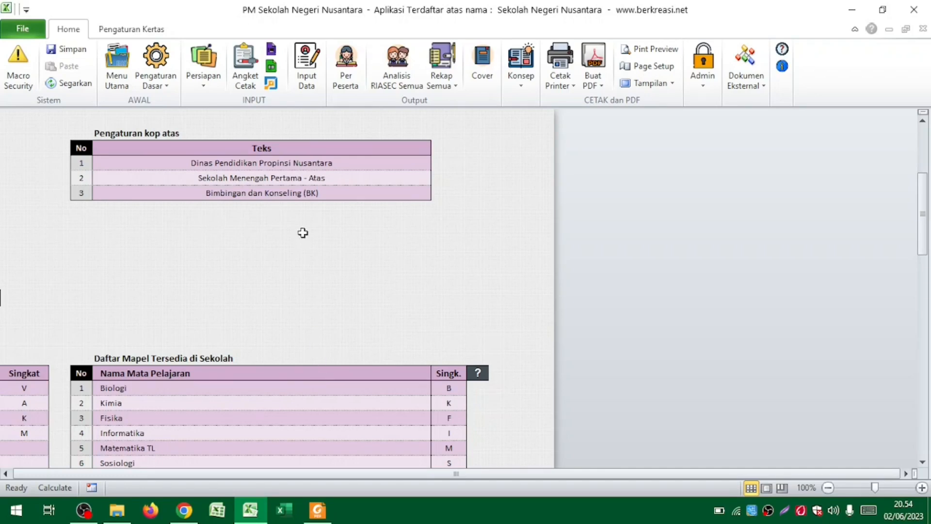
left_click(285, 165)
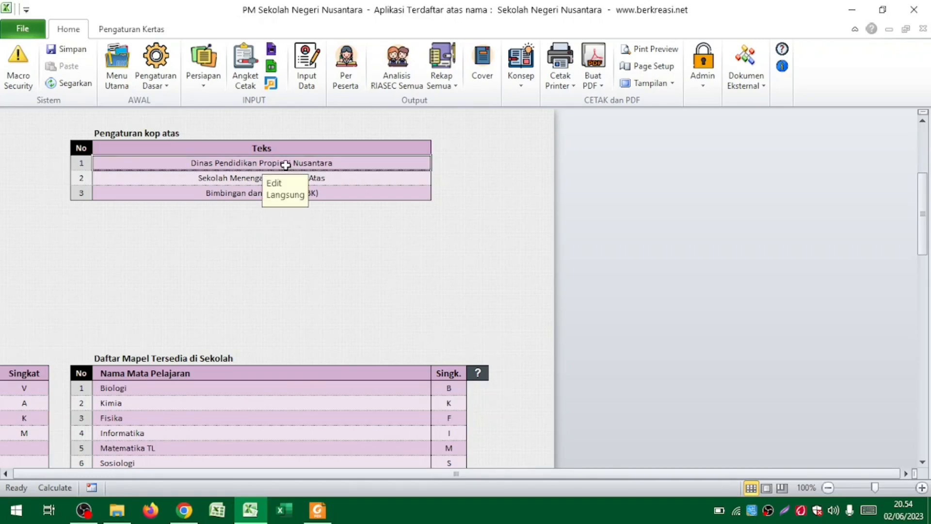
left_click_drag(241, 191, 236, 162)
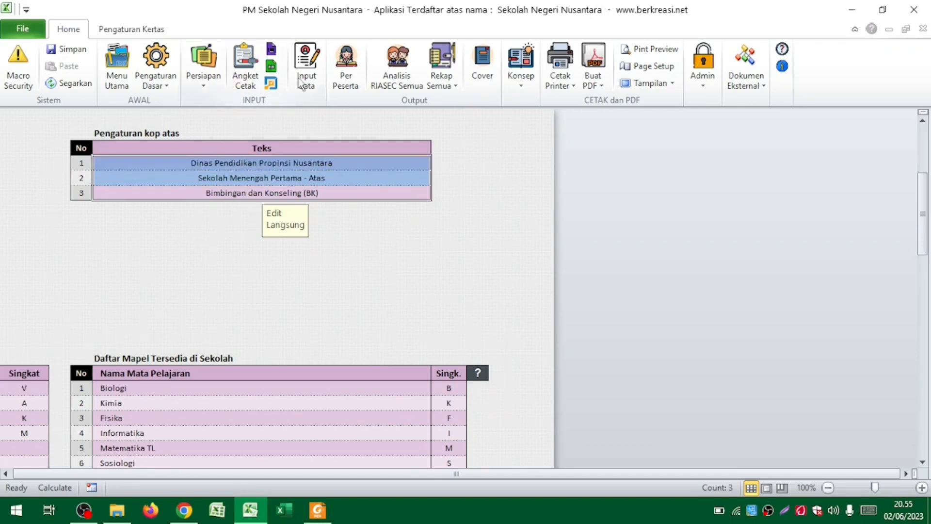
Examine the first three letterhead lines at the top of the Per Peserta report
left_click(359, 68)
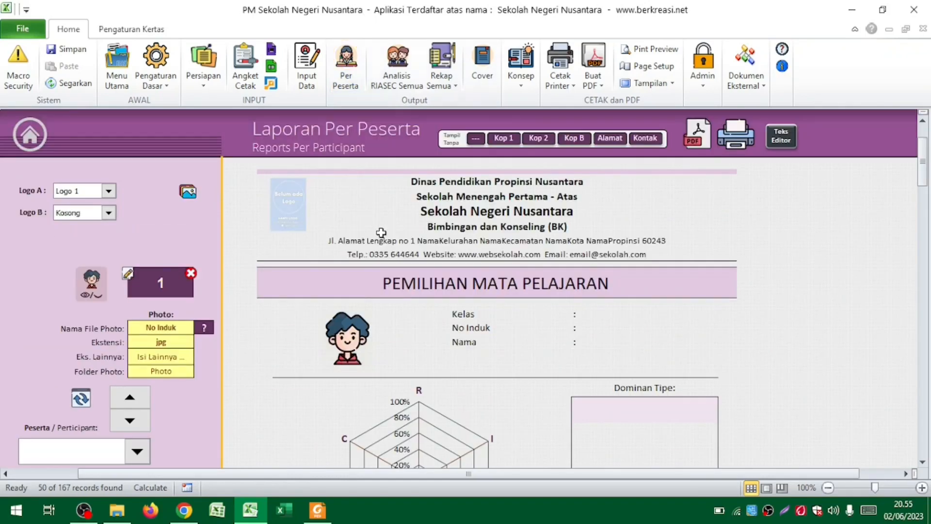
left_click_drag(449, 183, 449, 195)
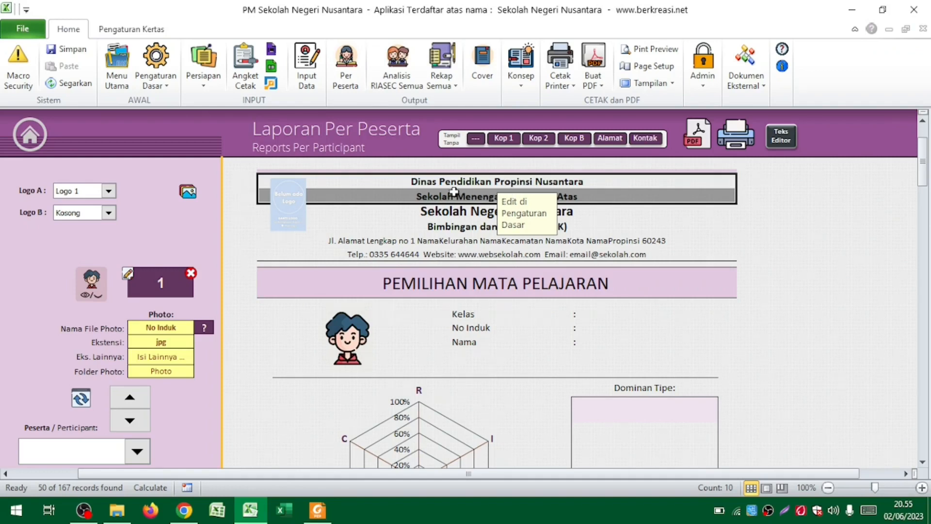
left_click(434, 209)
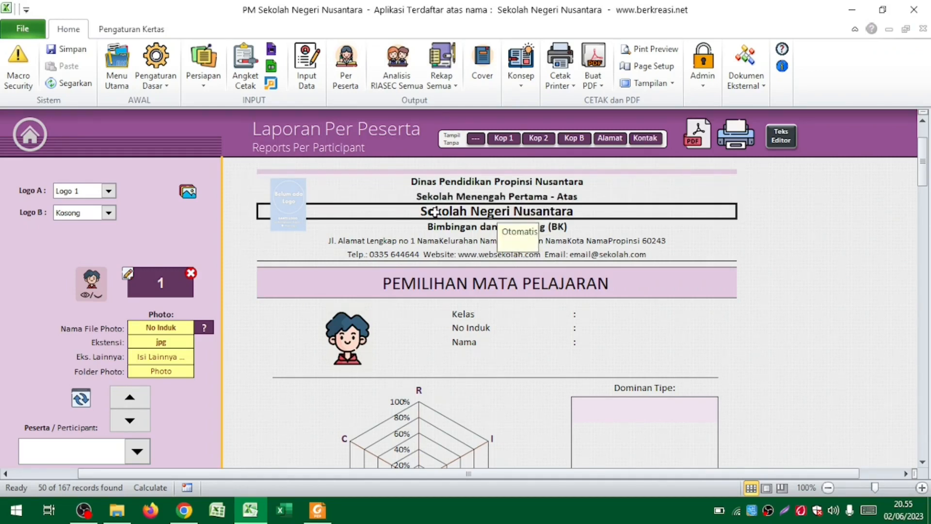
left_click(435, 184)
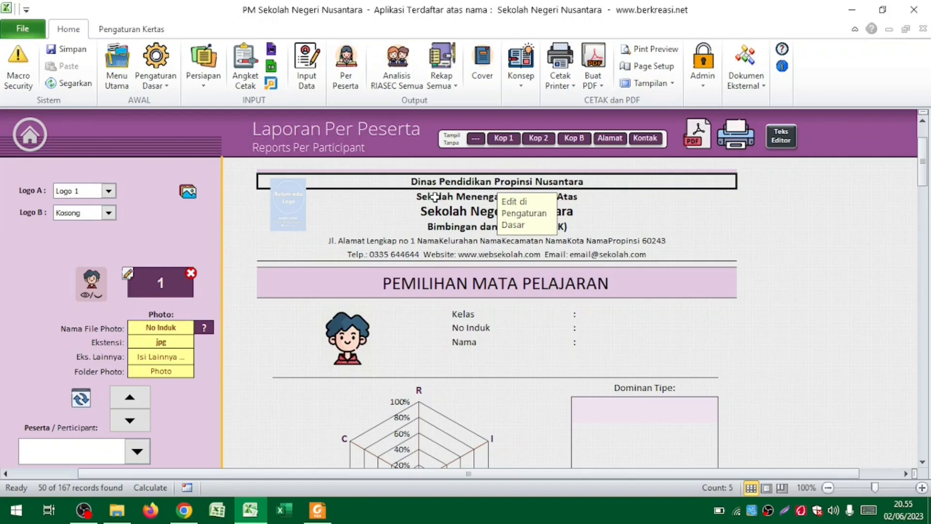
Set the first line of Pengaturan kop atas in Data Master to Dinas Pendidikan Propinsi DKI Jakarta
left_click(163, 68)
left_click(182, 137)
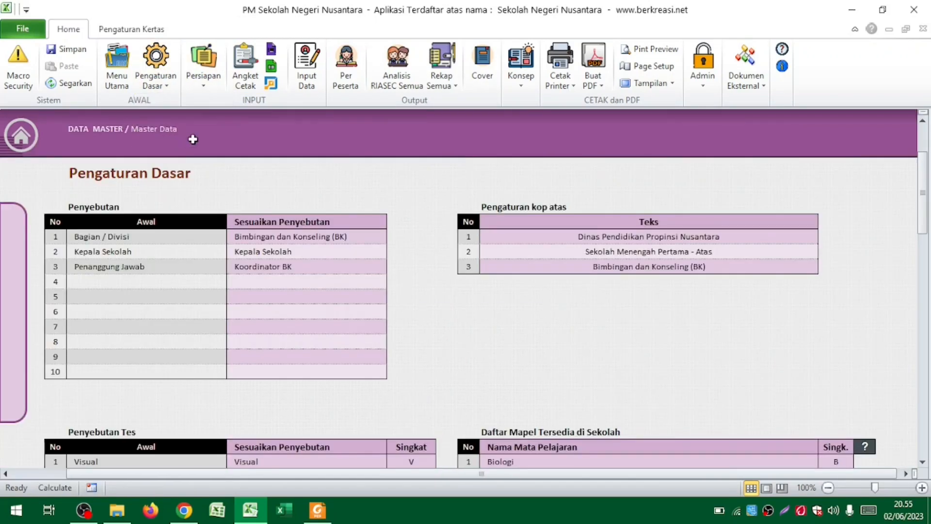
left_click(603, 234)
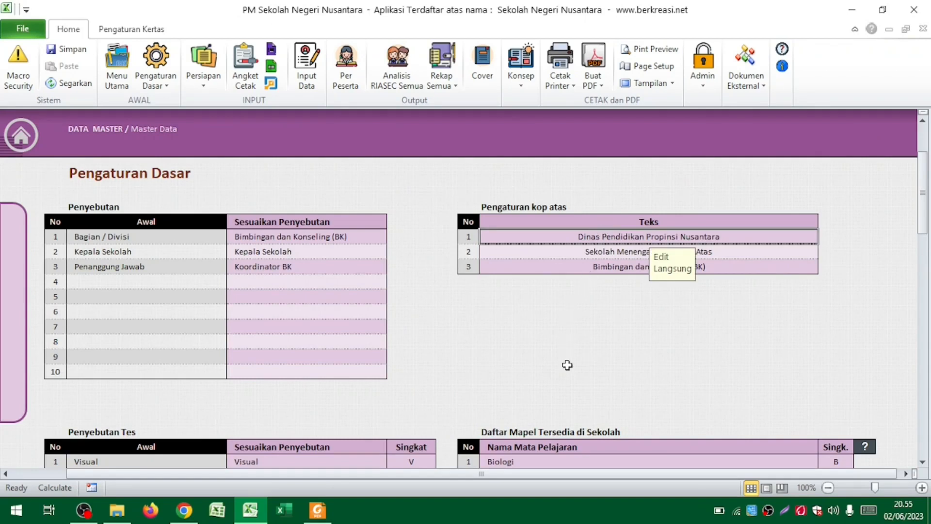
key("F2")
key("ctrl+shift+Left")
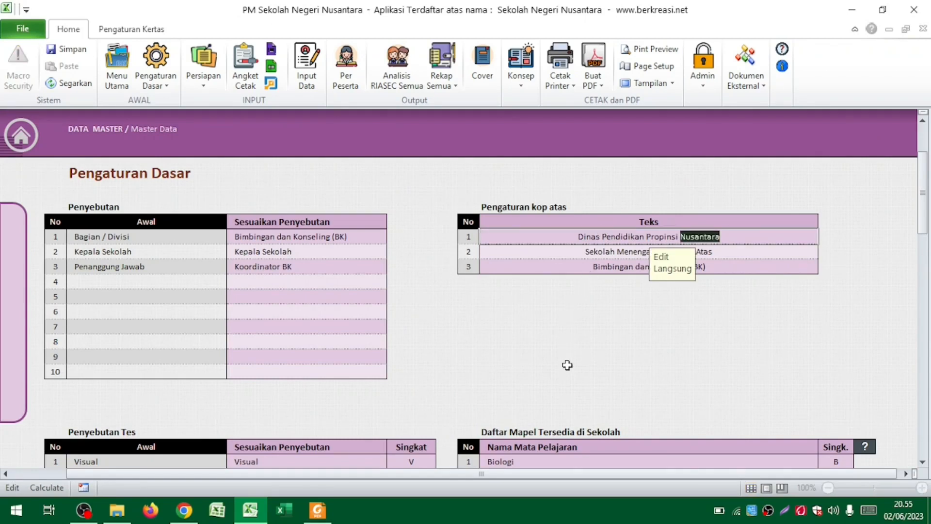
type("DKI Jakarta")
key("Return")
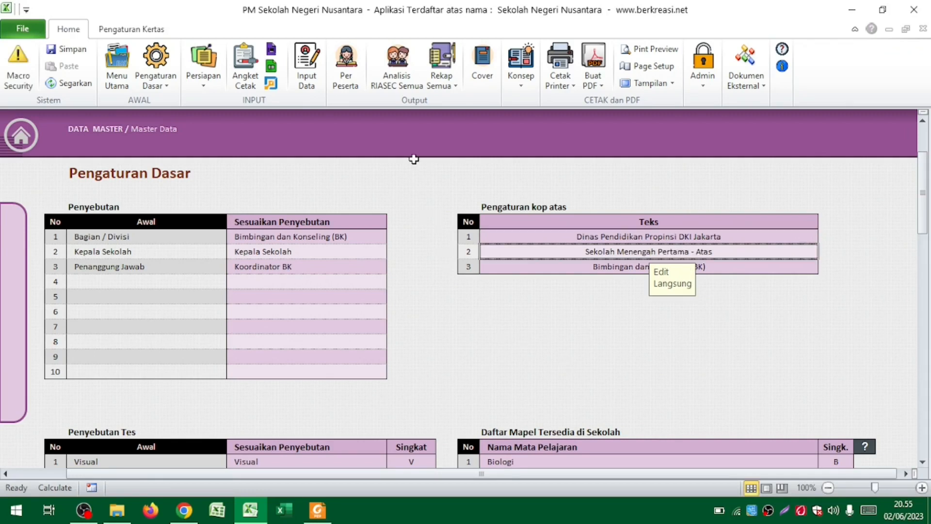
Check the letterhead in the Per Peserta report and the Grafik RIASEC Semua page, viewing Analisis RIASEC Semua on the way
left_click(346, 68)
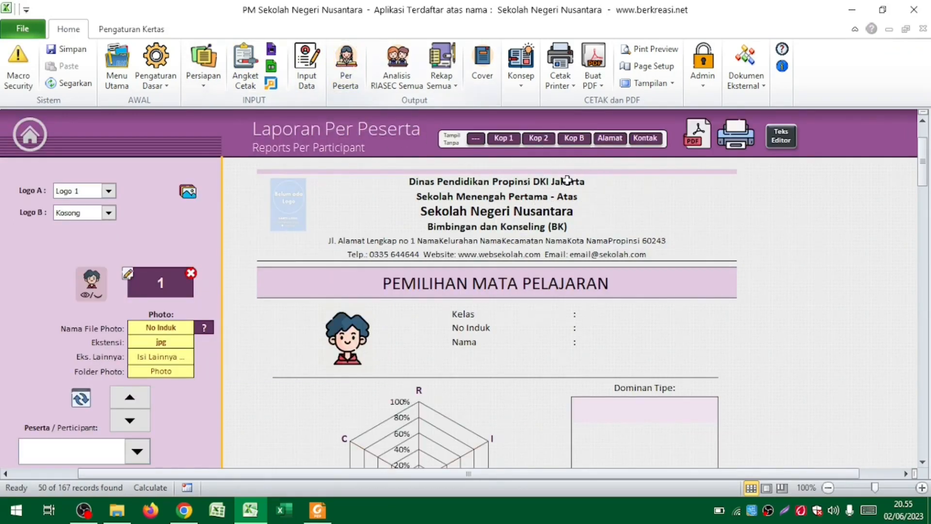
left_click(396, 65)
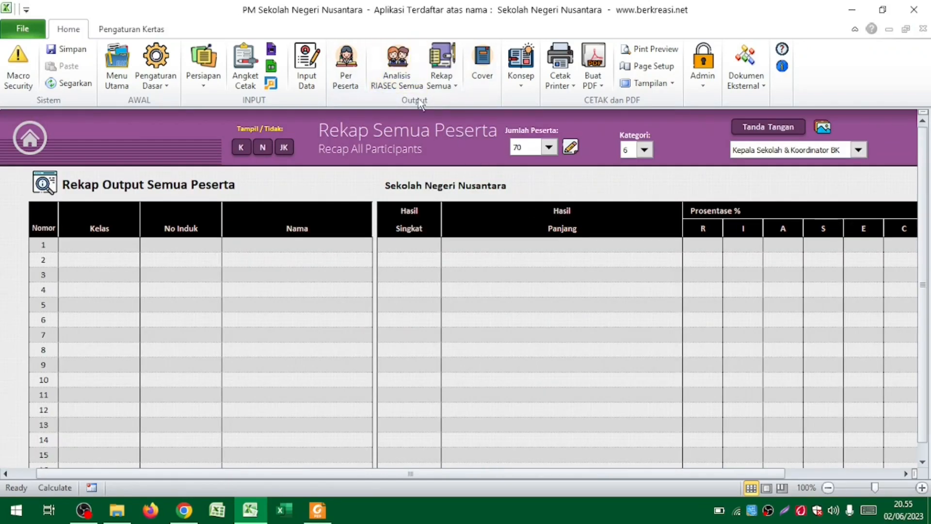
left_click(444, 63)
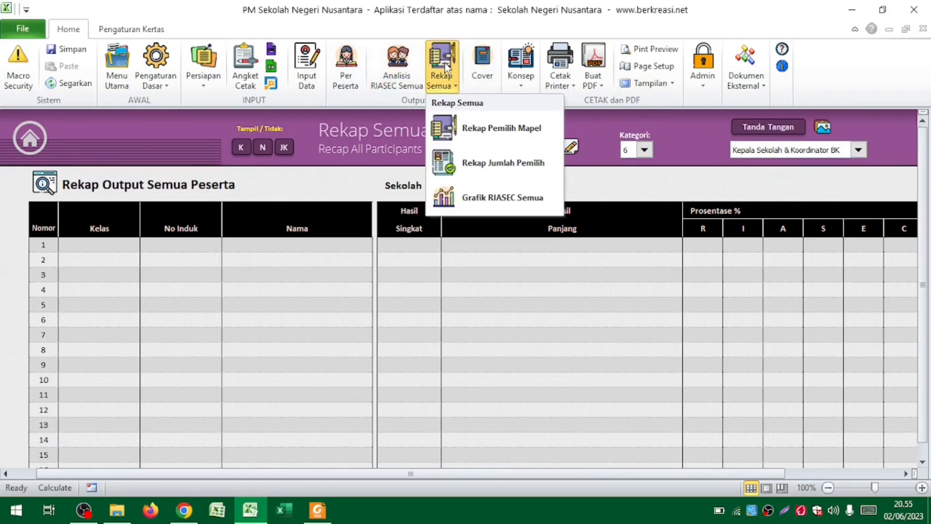
left_click(413, 66)
left_click(434, 69)
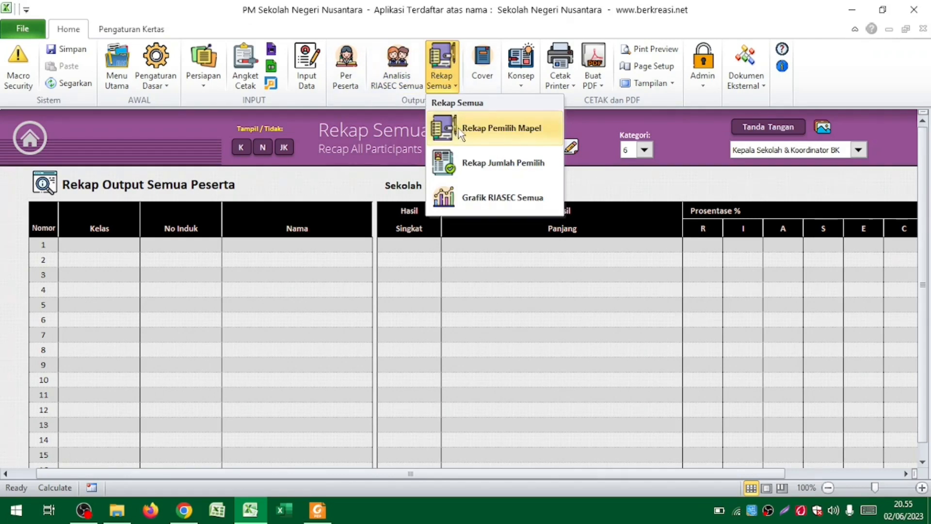
left_click(475, 196)
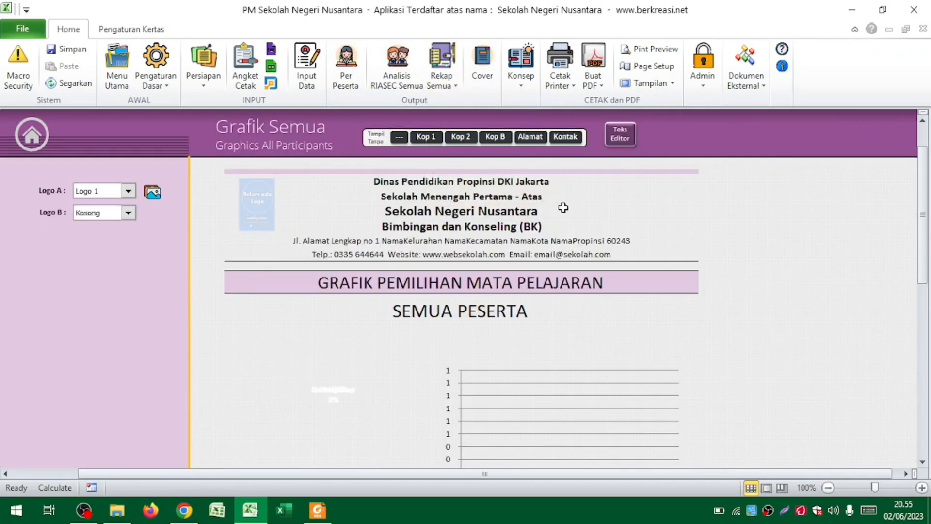
key("ctrl")
key("ctrl")
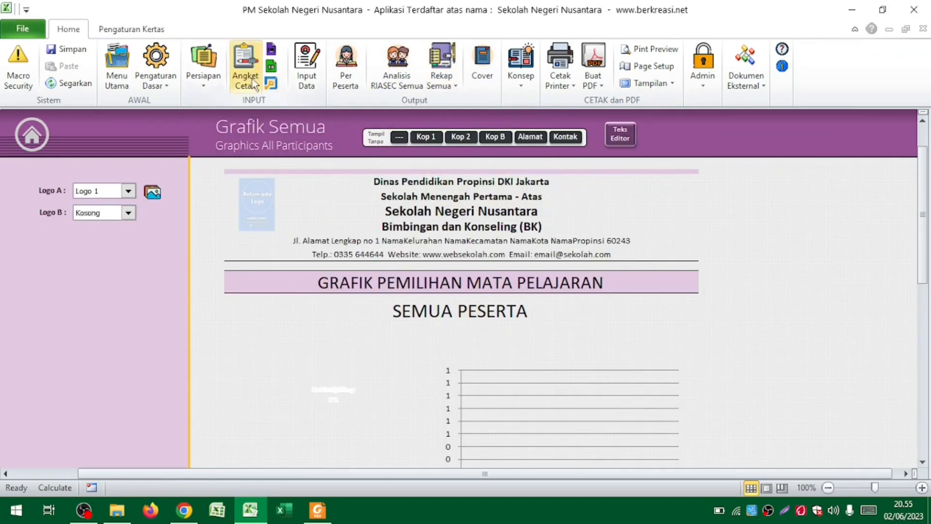
Return to Data Master and select the Biologi entry in the Daftar Mapel Tersedia di Sekolah table
left_click(155, 80)
left_click(172, 136)
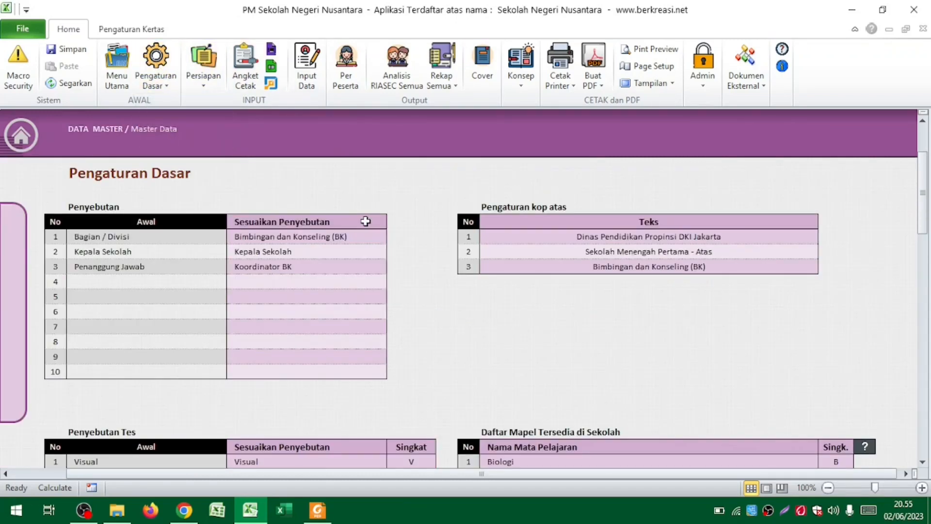
left_click(156, 80)
left_click(160, 137)
left_click(505, 292)
scroll(507, 294, "down", 4)
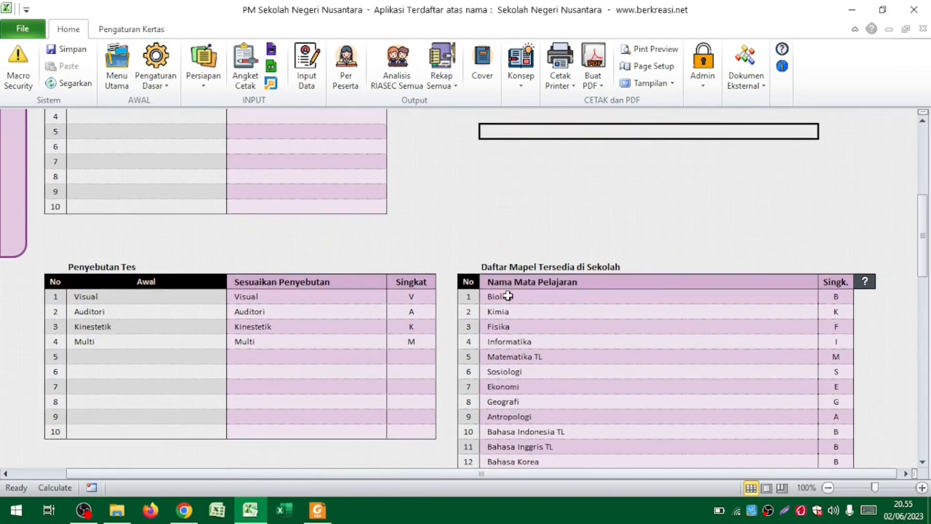
left_click(549, 295)
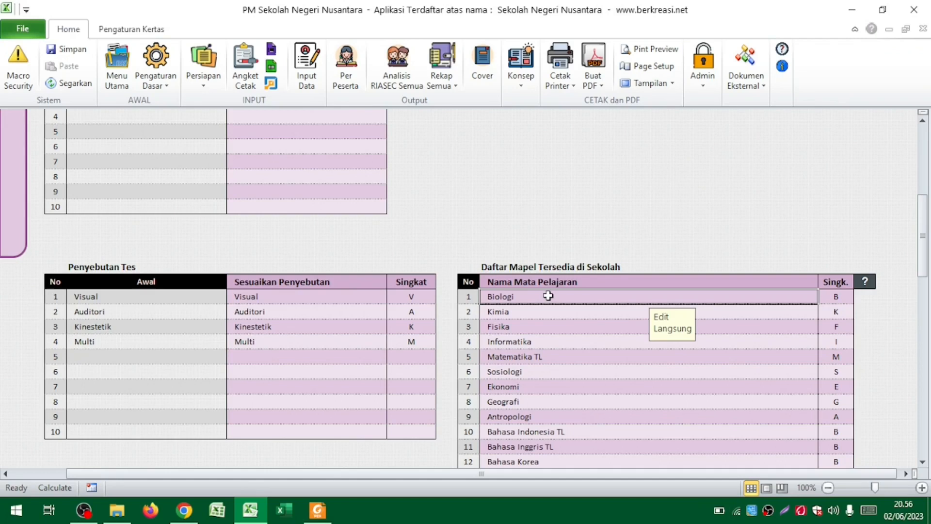
Review the full list of available school subjects and select the entries Biologi through Fisika
scroll(549, 296, "down", 10)
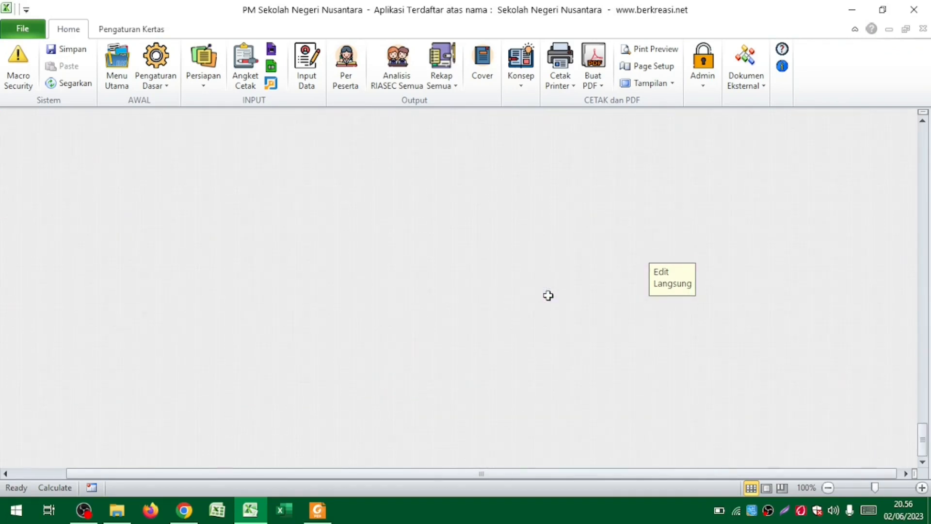
scroll(549, 295, "up", 10)
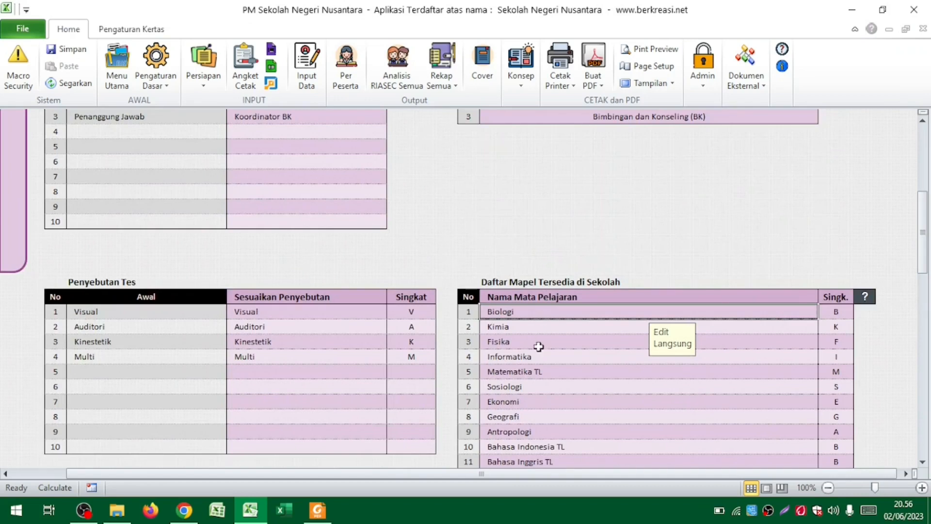
scroll(539, 346, "down", 2)
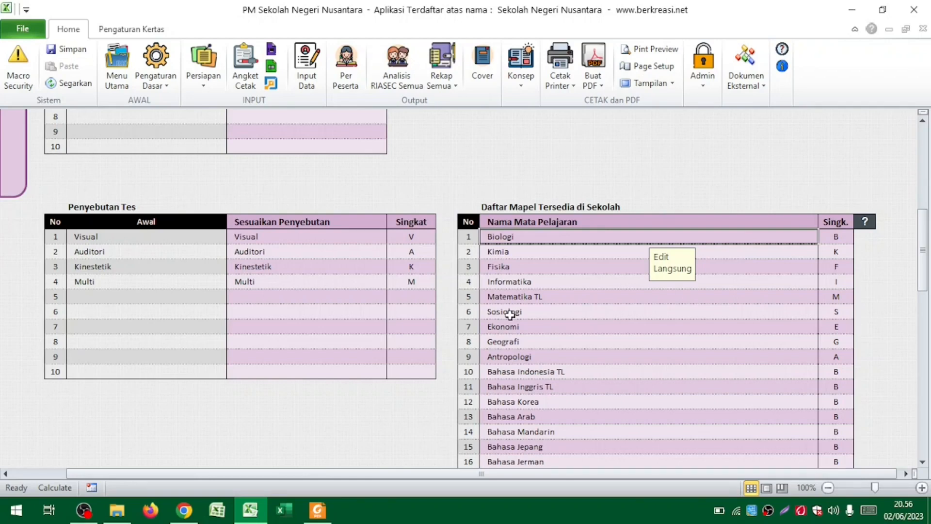
scroll(515, 318, "down", 1)
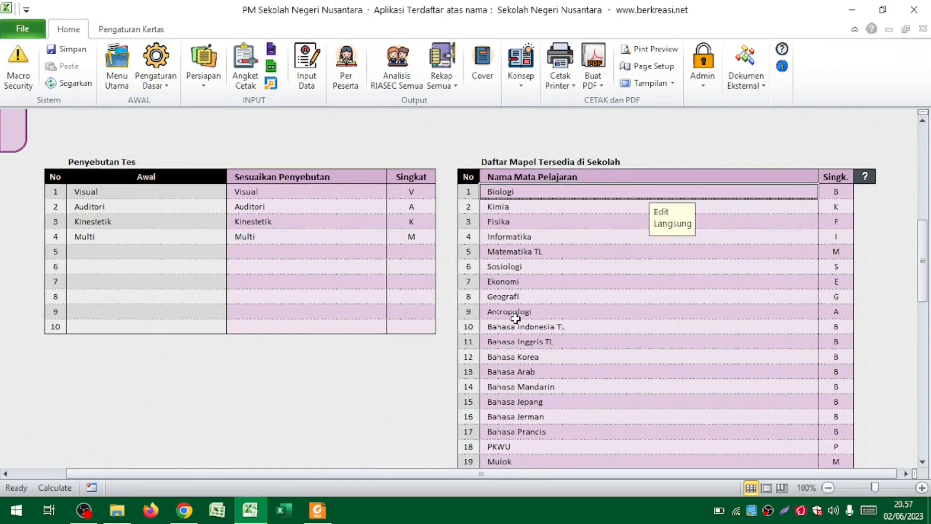
scroll(515, 319, "down", 1)
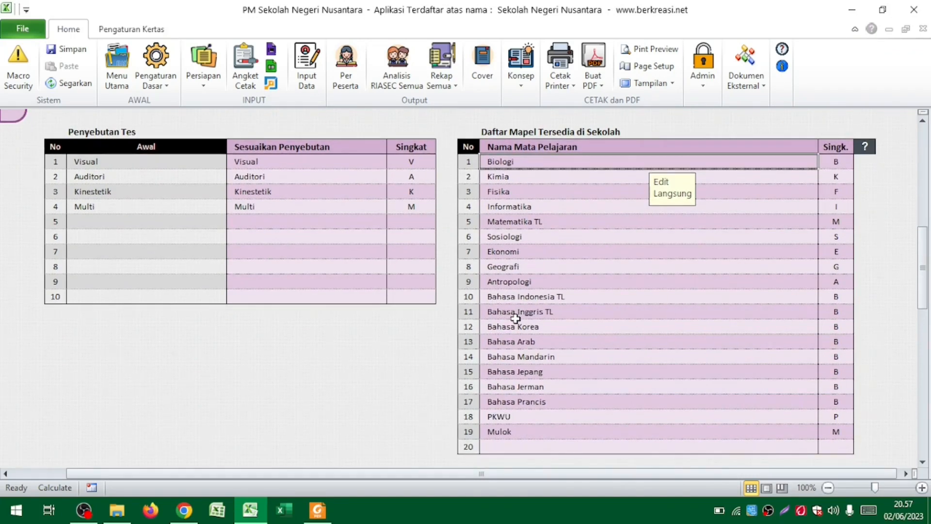
left_click(503, 191)
left_click_drag(501, 183, 497, 159)
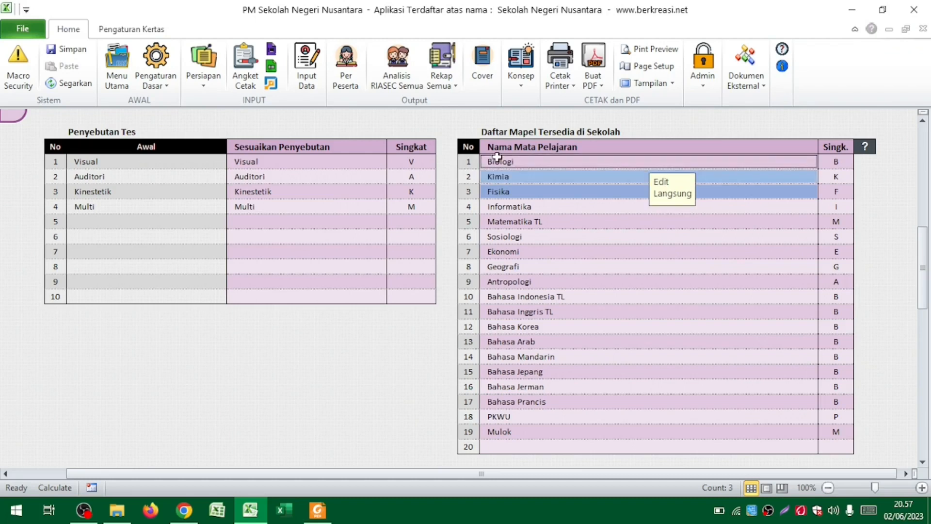
Extend the subject selection with Matematika TL, Informatika, Geografi and Antropologi, and finish with only Bahasa Inggris TL selected
left_click(506, 221, "ctrl")
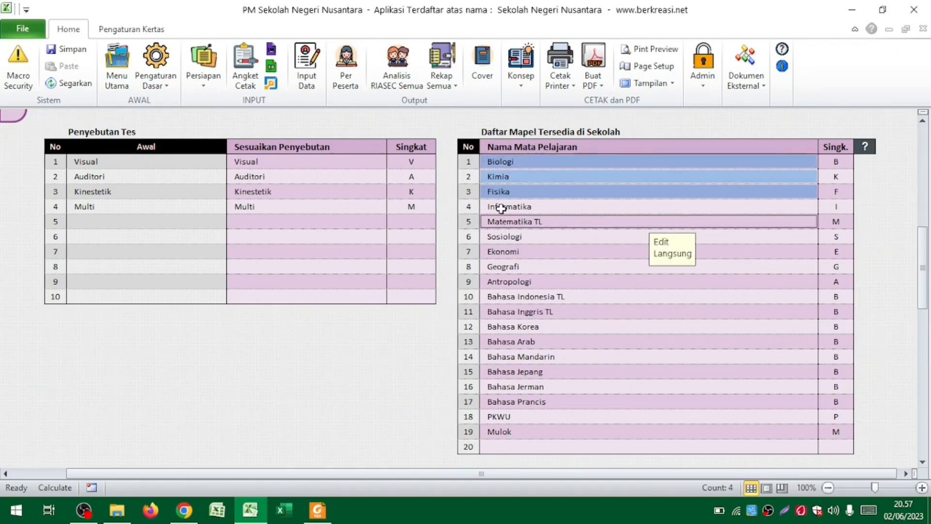
left_click(502, 208, "ctrl")
left_click(504, 266, "ctrl")
left_click(509, 283, "ctrl")
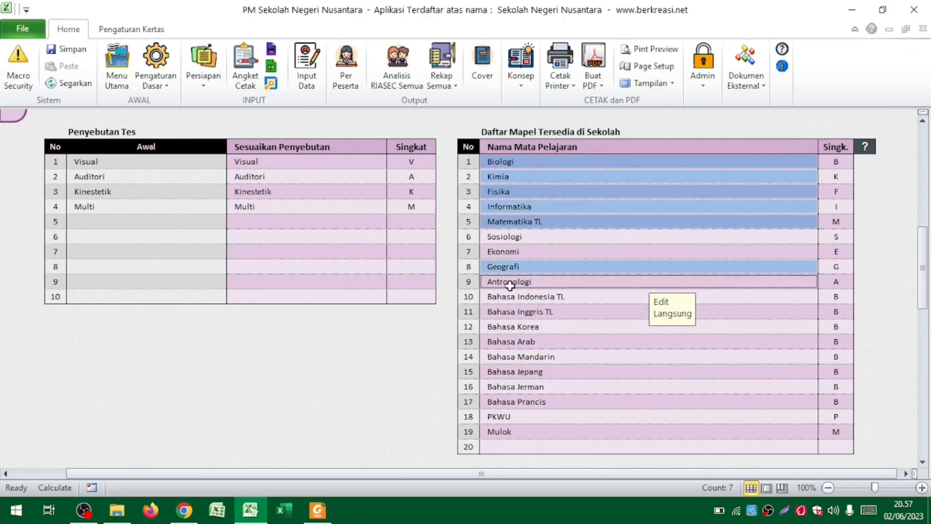
right_click(510, 286)
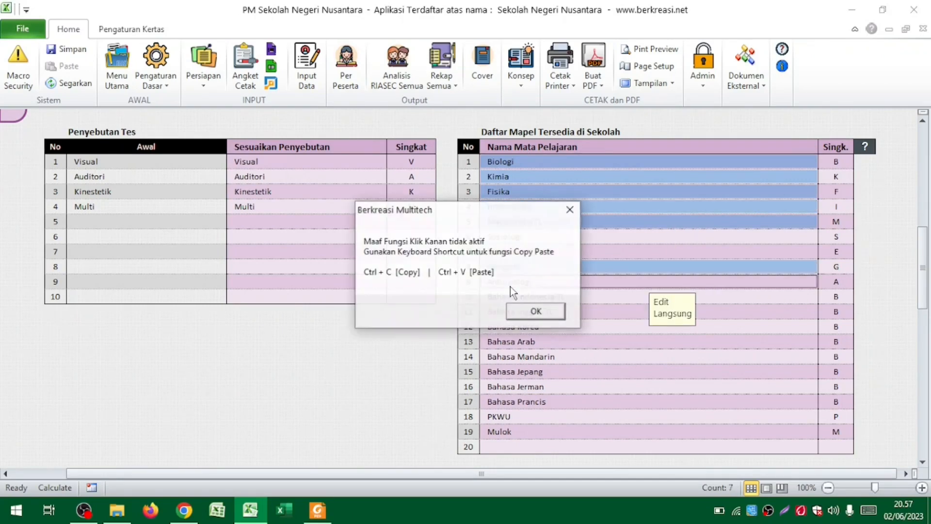
left_click(566, 213)
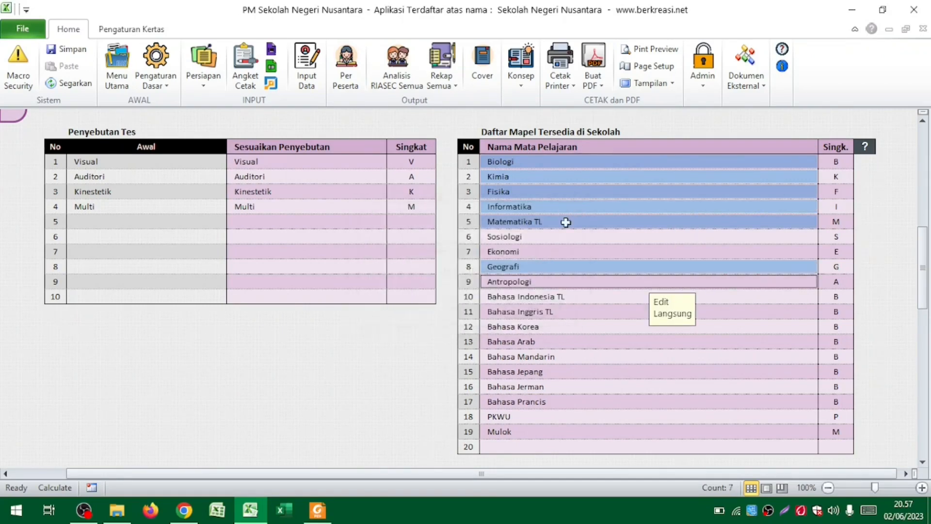
left_click(521, 315)
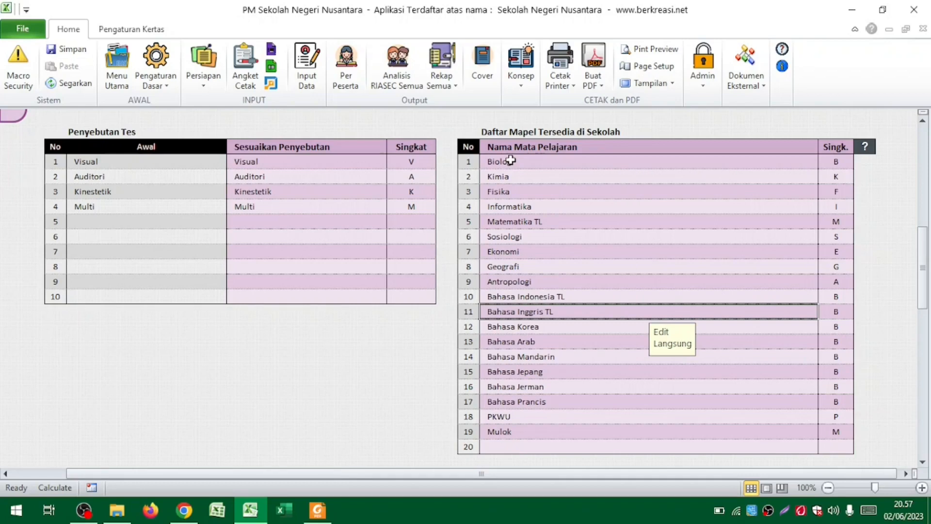
Try clearing the subjects Geografi through Mulok from Daftar Mapel Tersedia di Sekolah, and undo the deletion
left_click_drag(507, 266, 513, 430)
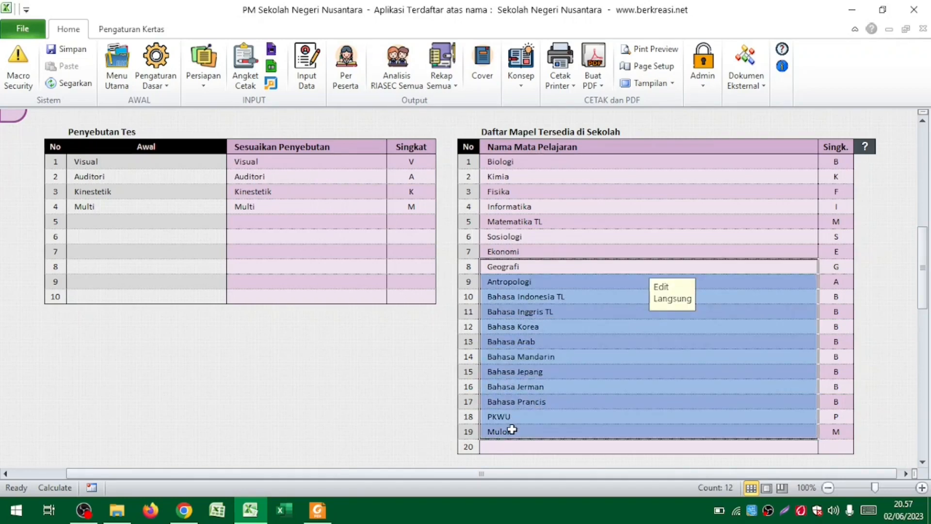
key("Delete")
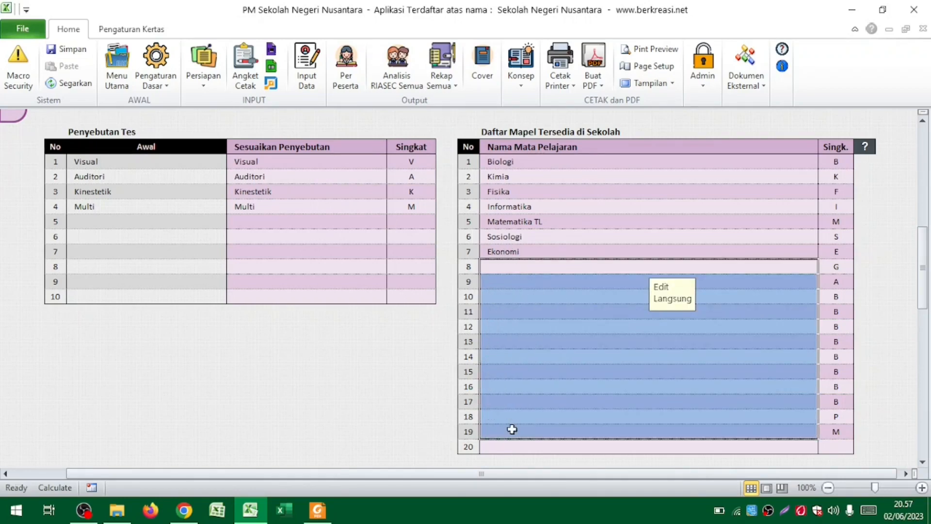
left_click(495, 250)
left_click_drag(469, 250, 474, 160)
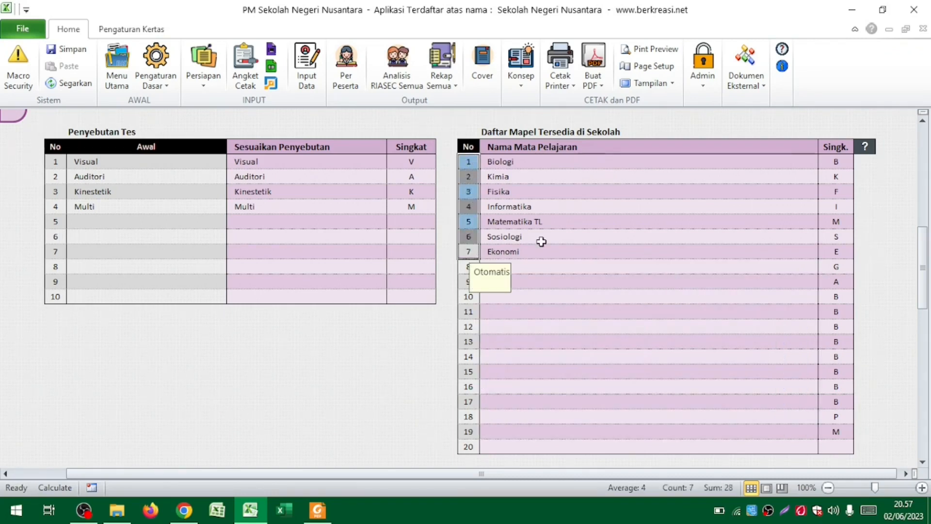
key("ctrl+z")
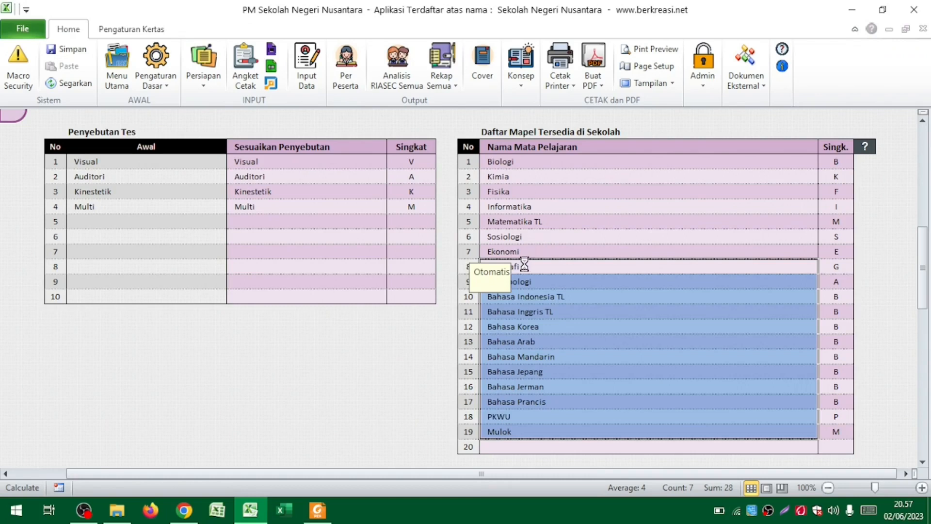
Review the numbering of the available subjects and the Visual to Multi entries of the Penyebutan Tes table in Data Master
left_click(471, 206)
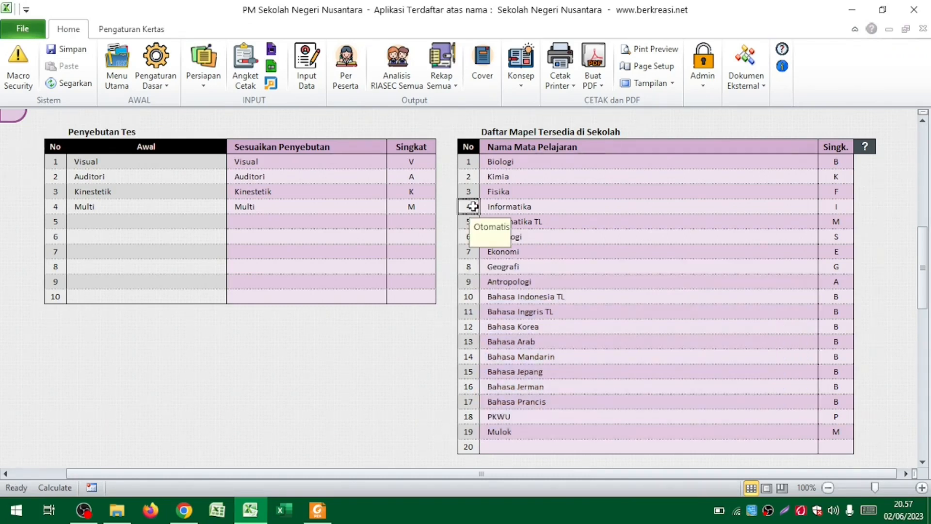
left_click(471, 182)
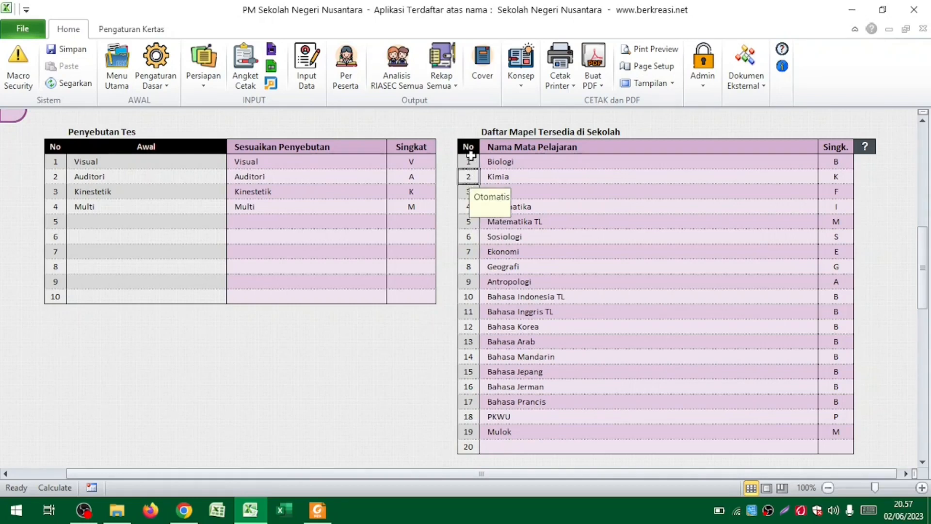
left_click(471, 263)
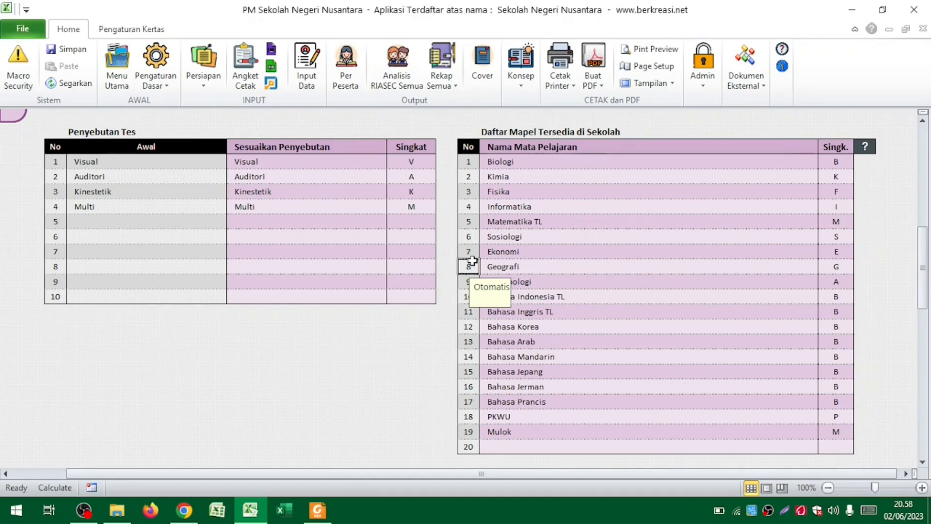
left_click(522, 232)
scroll(521, 231, "up", 6)
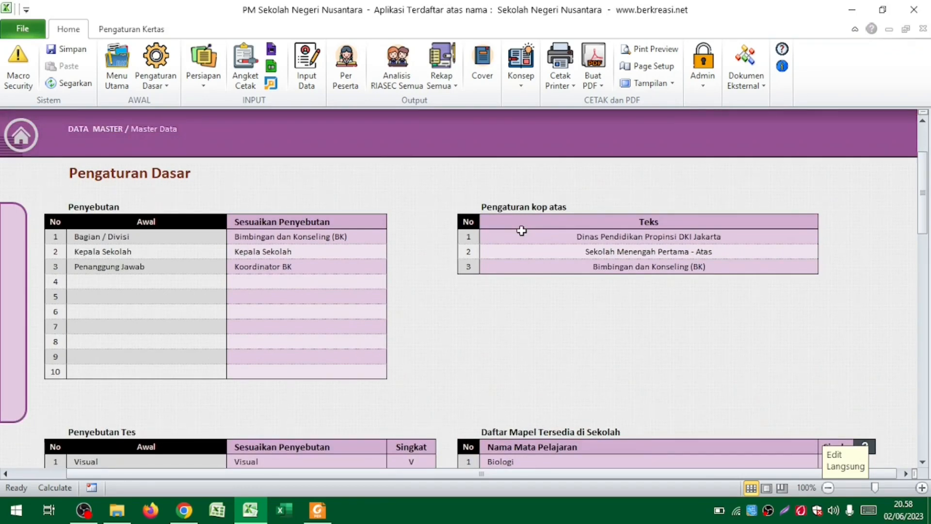
scroll(522, 231, "down", 3)
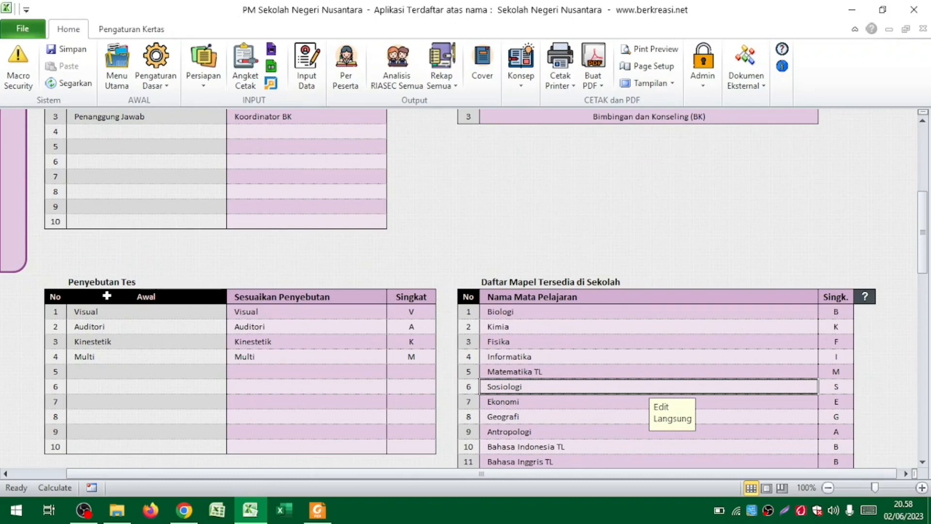
left_click_drag(119, 316, 343, 363)
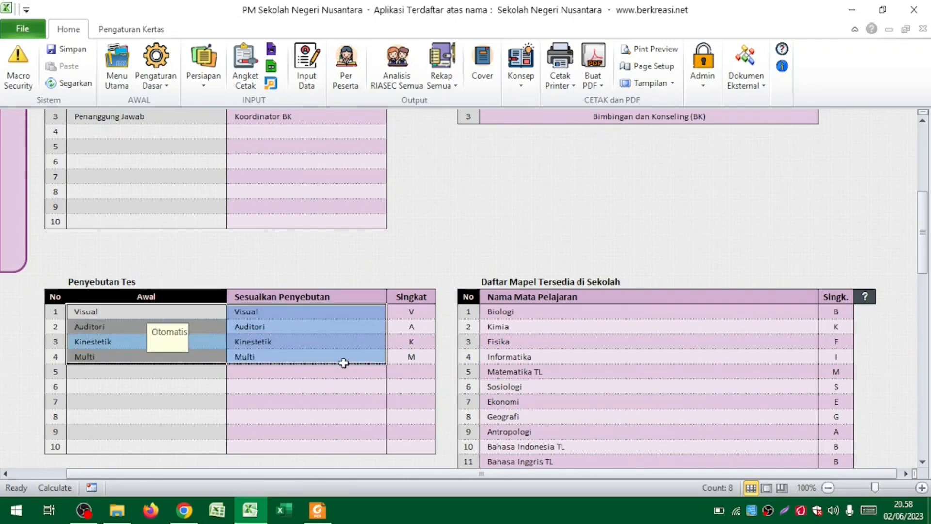
left_click(324, 391)
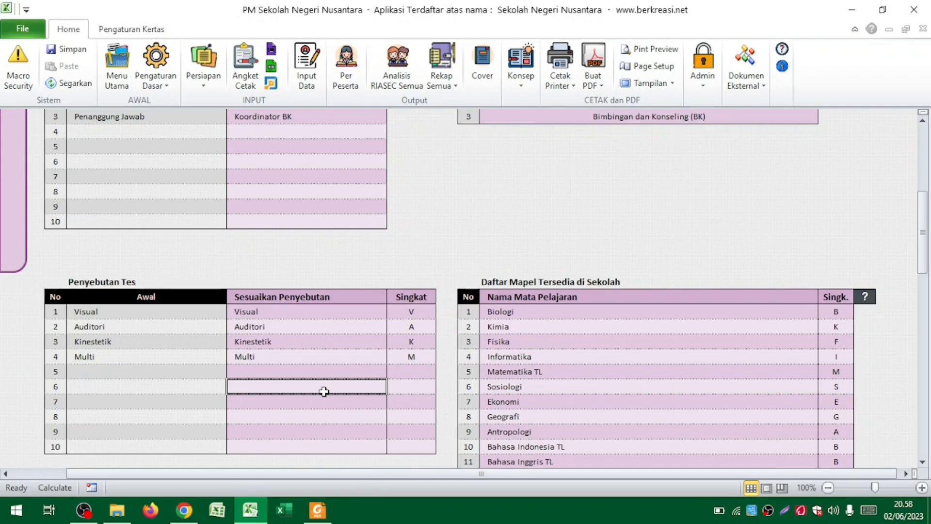
key("alt+Tab")
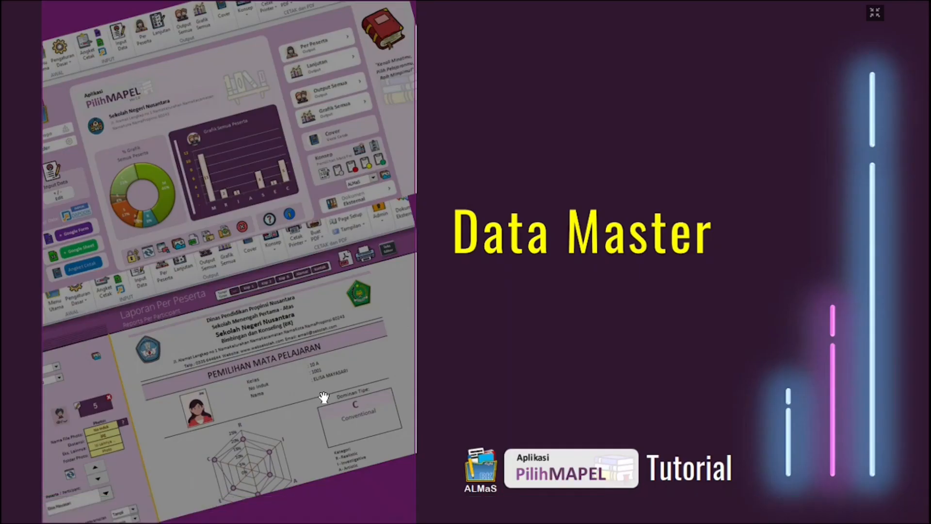
key("Right")
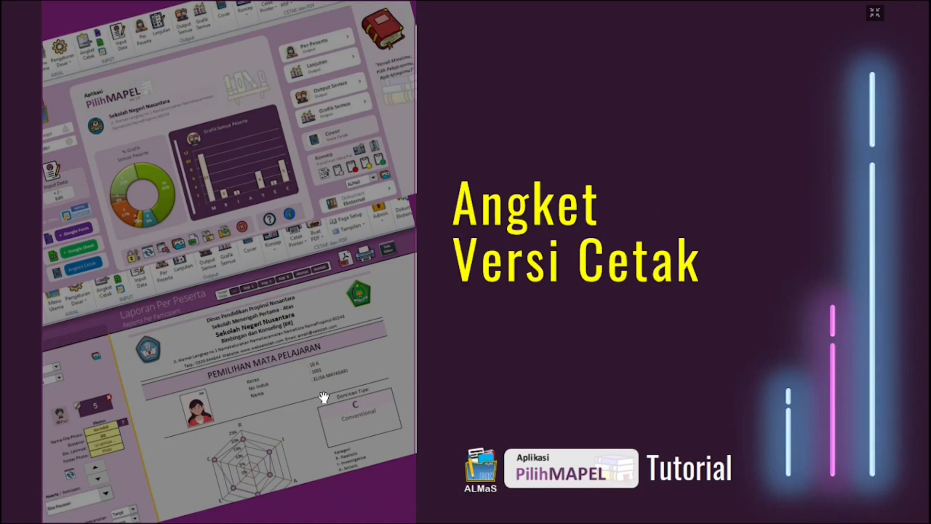
key("alt+Tab")
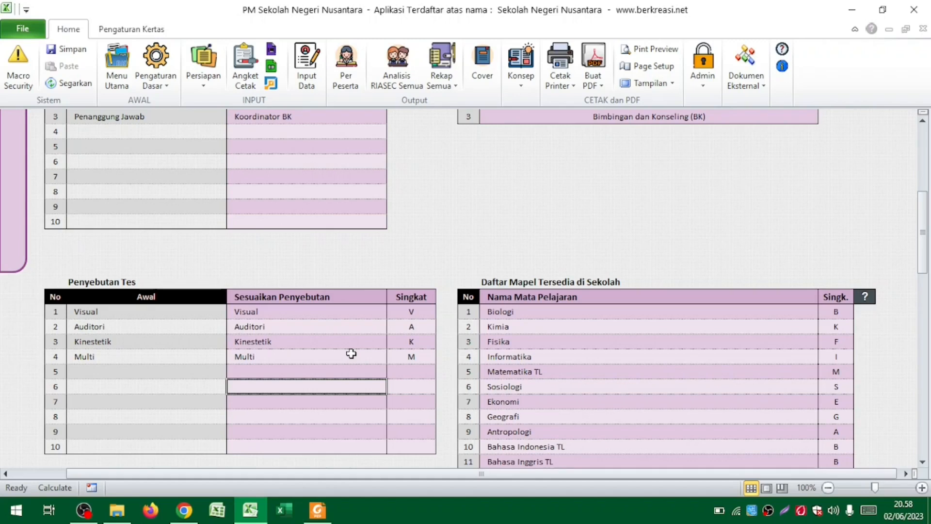
Return to the main menu, open the printed questionnaire Angket Cetak, and look over its header and first questions
left_click(117, 72)
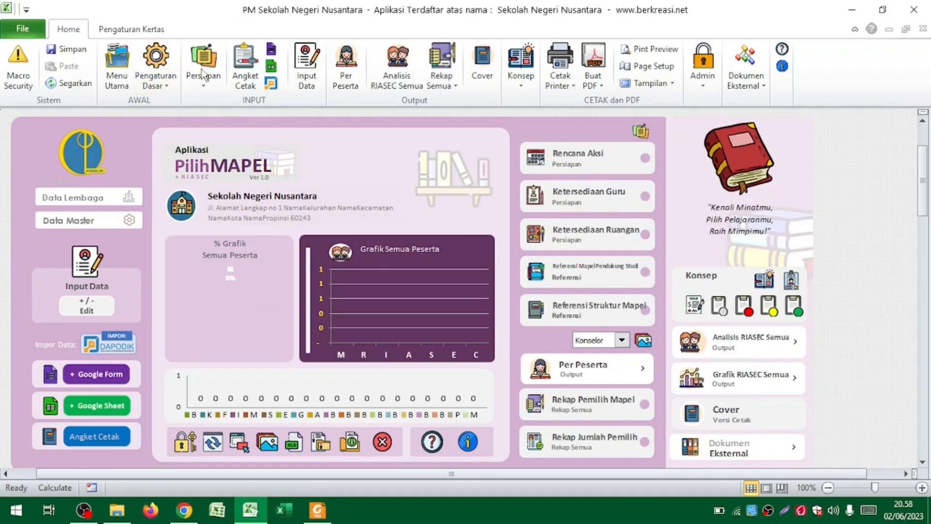
left_click(252, 94)
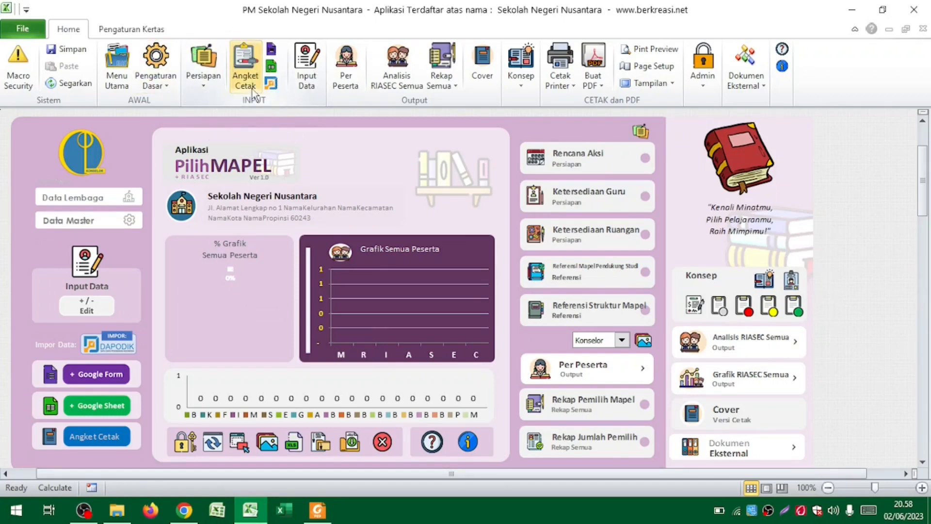
key("ctrl")
key("ctrl")
key("ctrl")
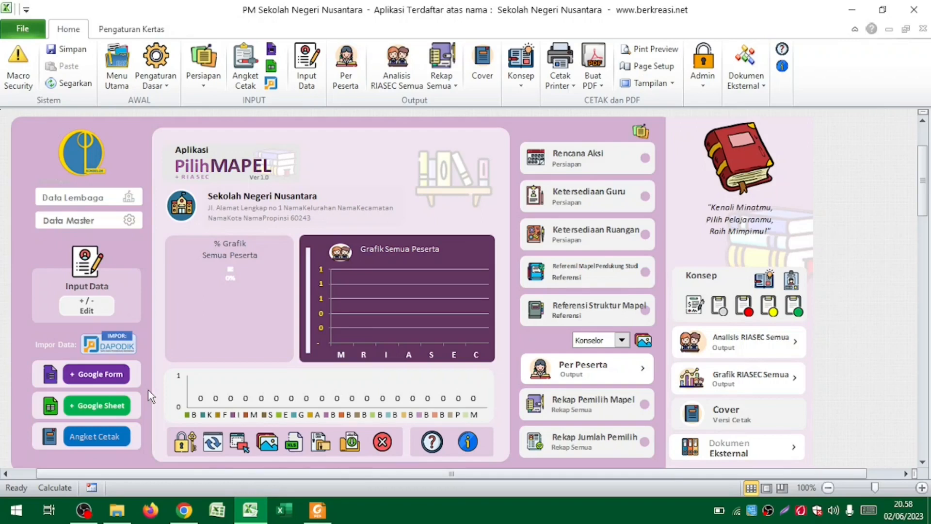
left_click(241, 83)
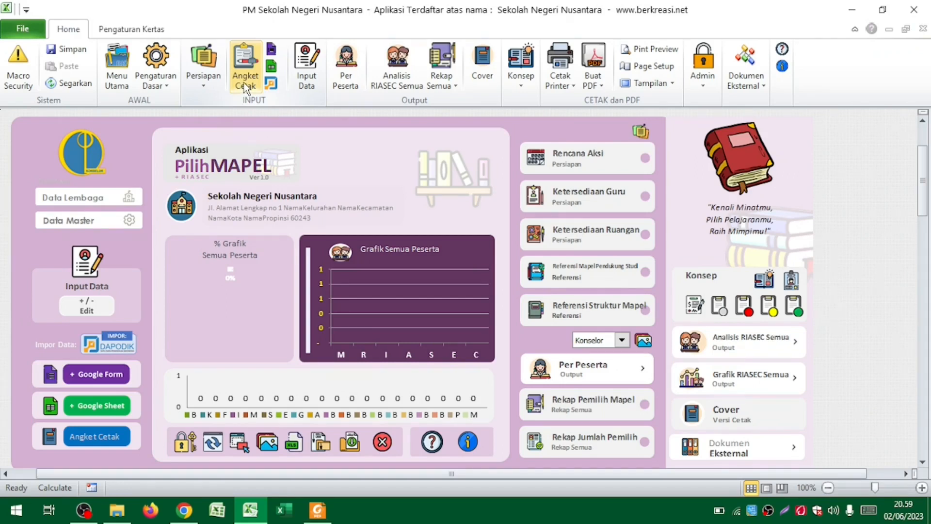
left_click(106, 447)
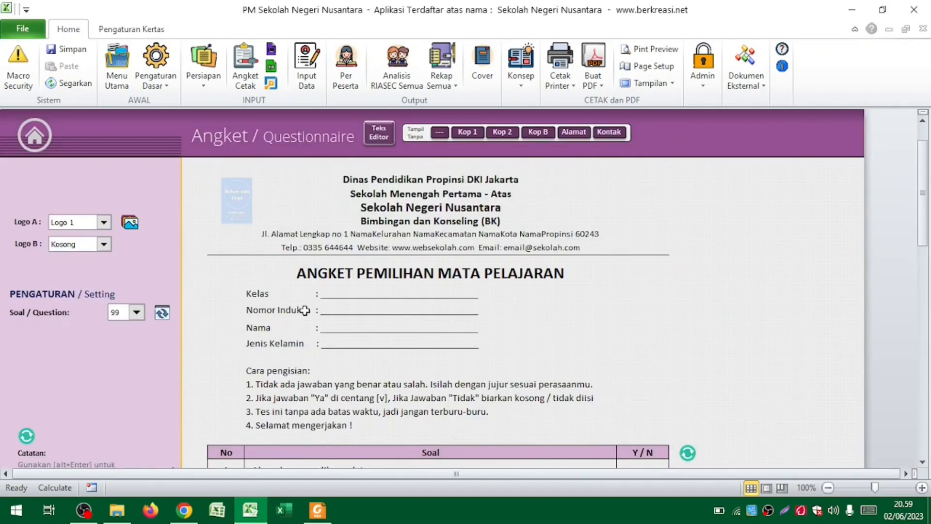
scroll(305, 310, "down", 3)
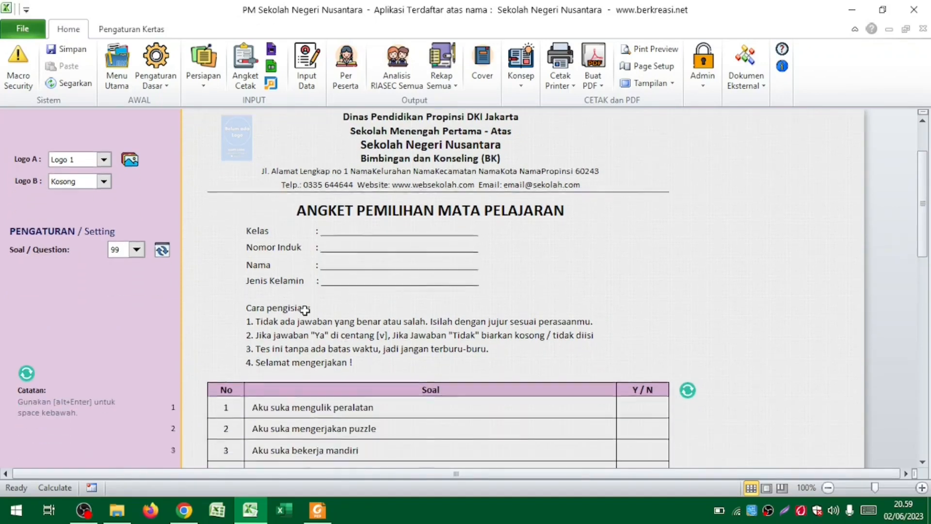
scroll(304, 310, "up", 3)
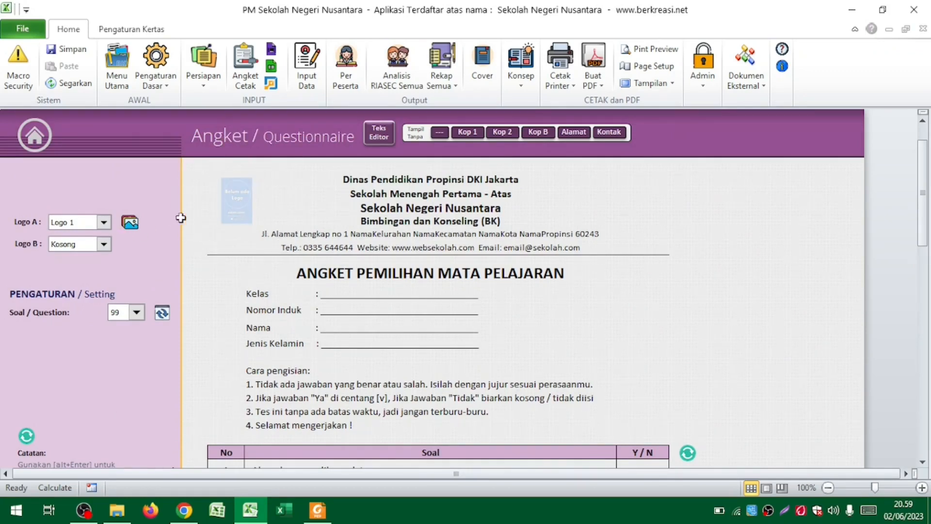
Set the questionnaire letterhead's Logo A to Konselor and Logo B to Diknas
left_click(104, 223)
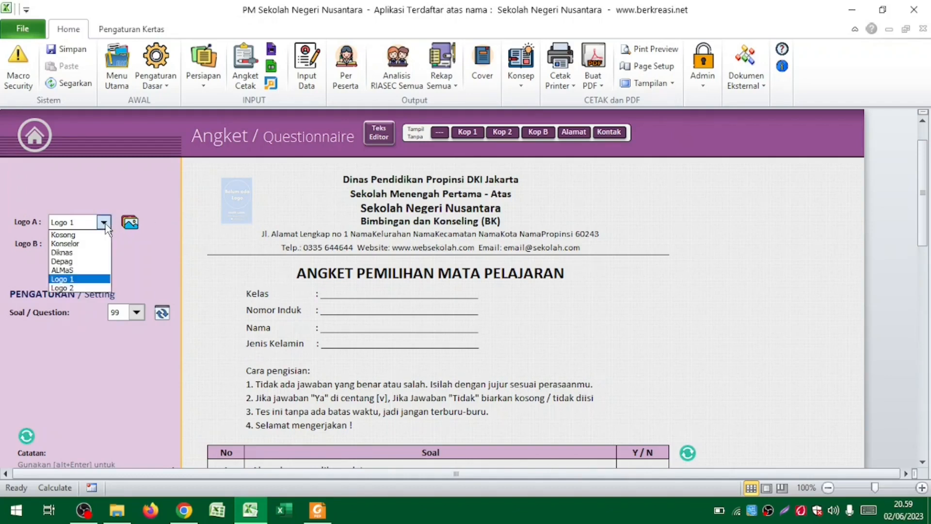
left_click(94, 244)
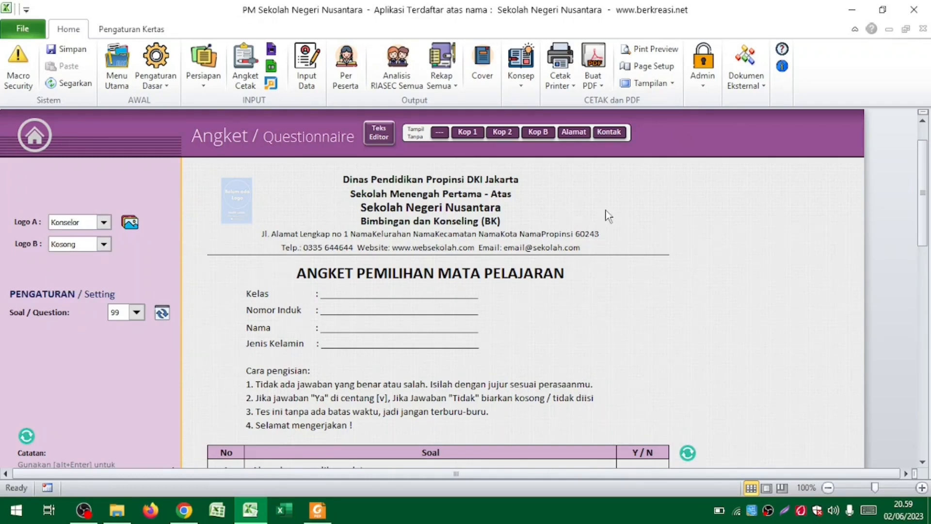
left_click(104, 244)
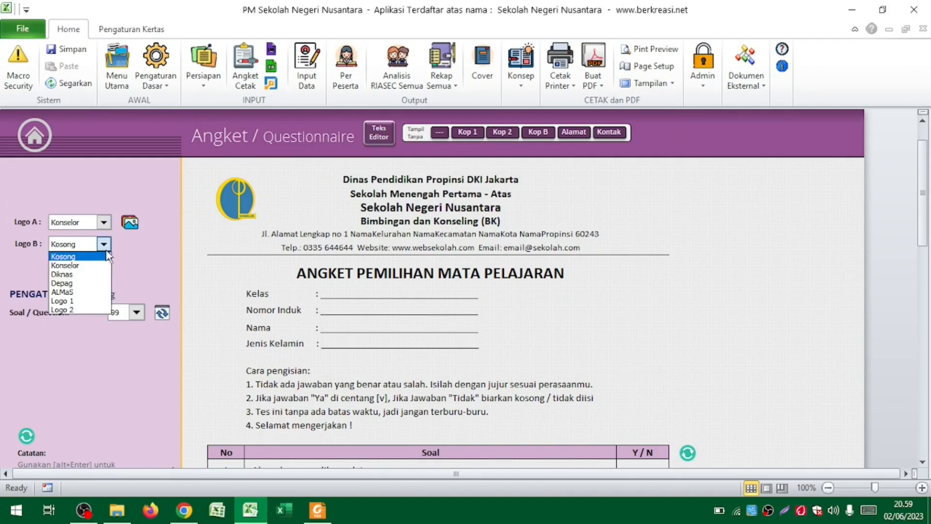
left_click(101, 274)
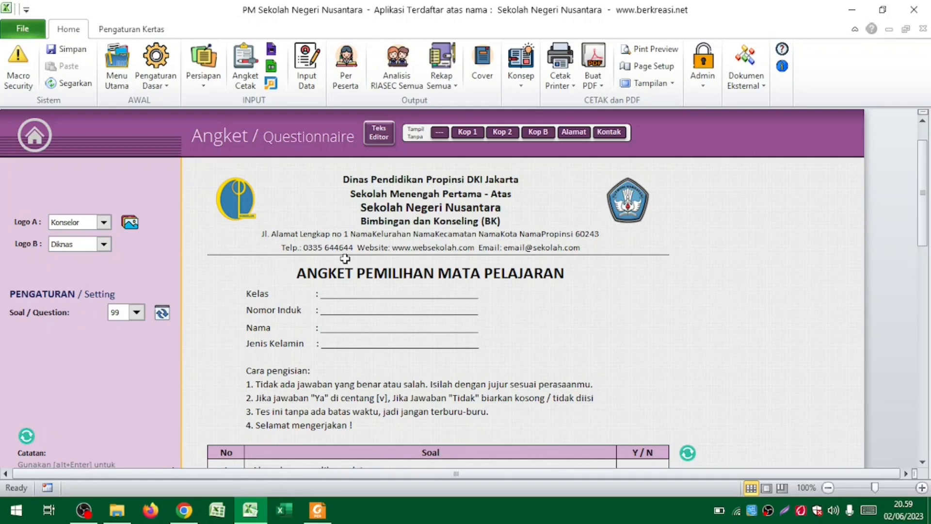
left_click(134, 228)
Review the questionnaire's questions down to the Mapel Pilihan section and select the Menjalankan rutinitas question
scroll(236, 256, "down", 10)
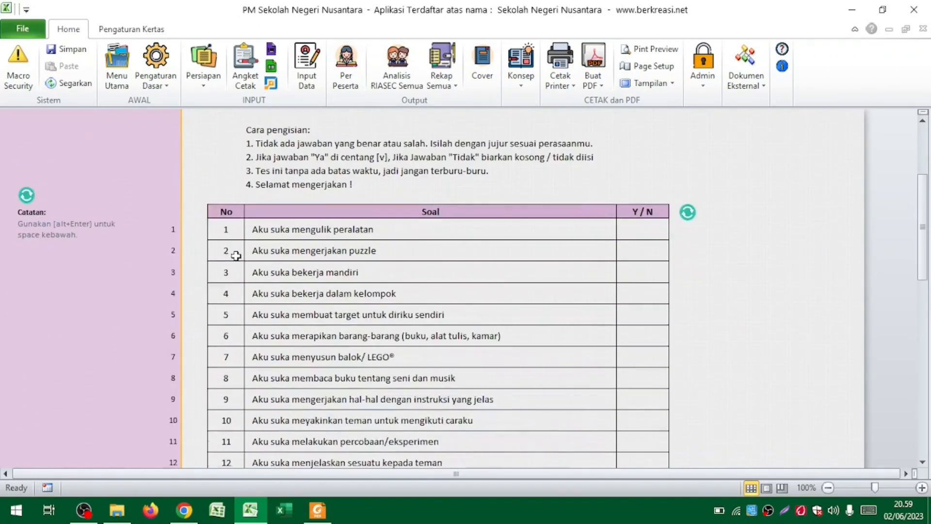
scroll(236, 255, "down", 7)
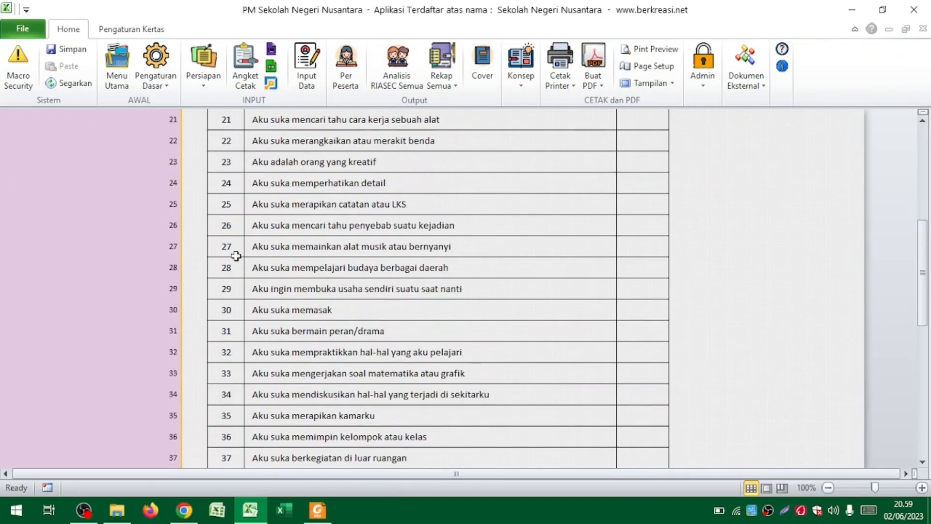
scroll(236, 256, "down", 10)
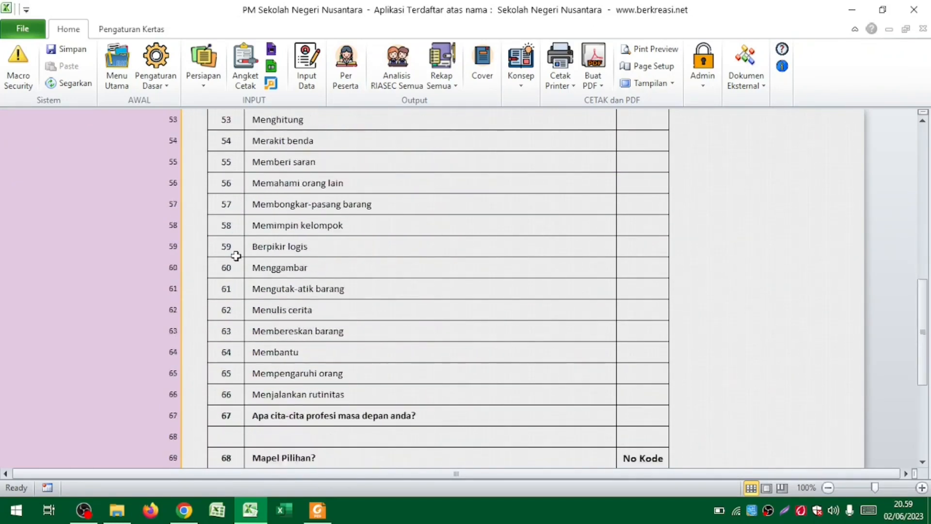
scroll(236, 256, "down", 1)
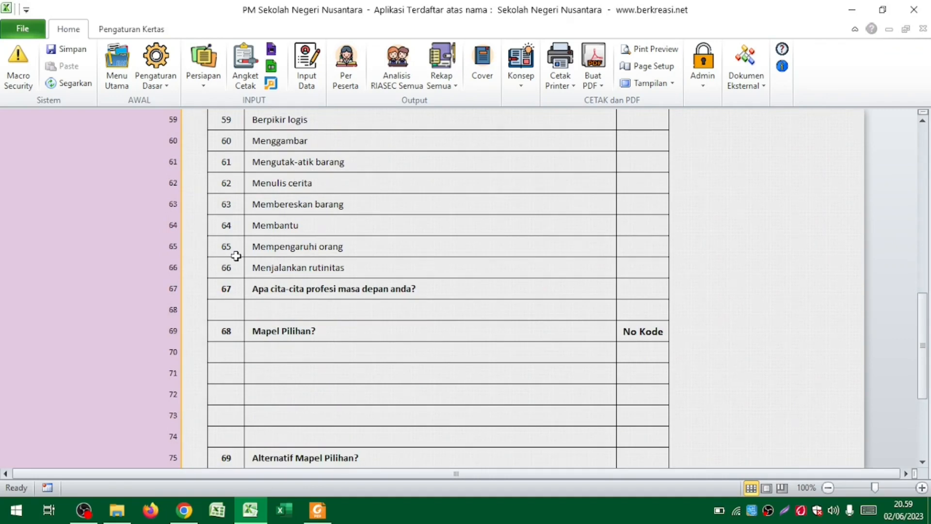
left_click(311, 266)
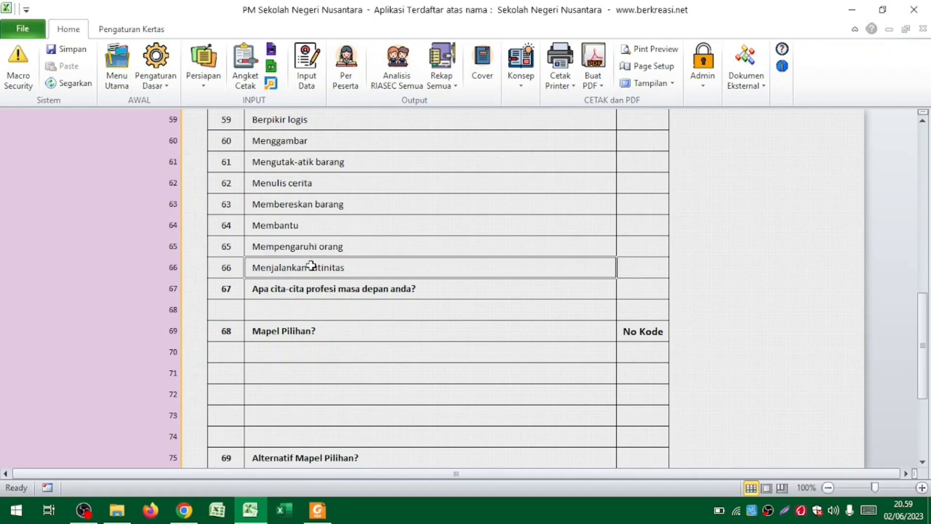
Examine the future-profession question and the answer rows under Mapel Pilihan and Alternatif Mapel Pilihan
left_click(327, 290)
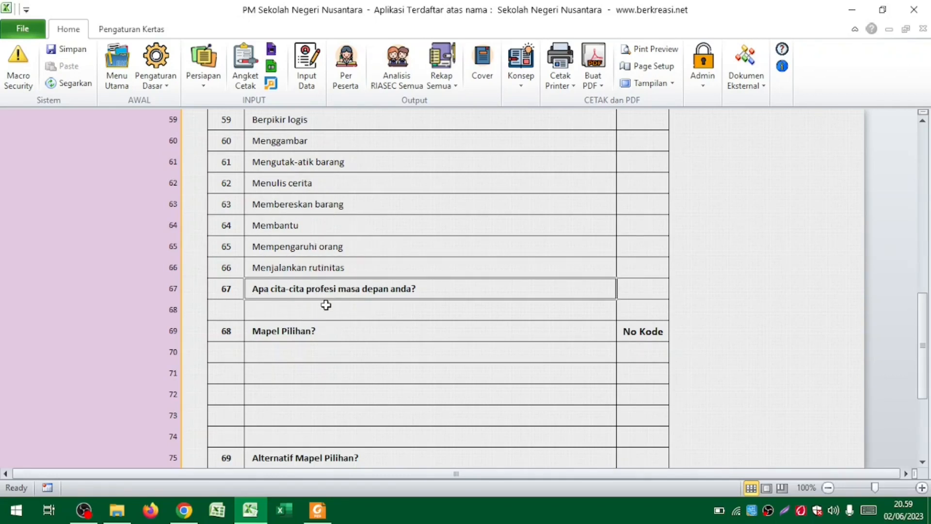
left_click(326, 304)
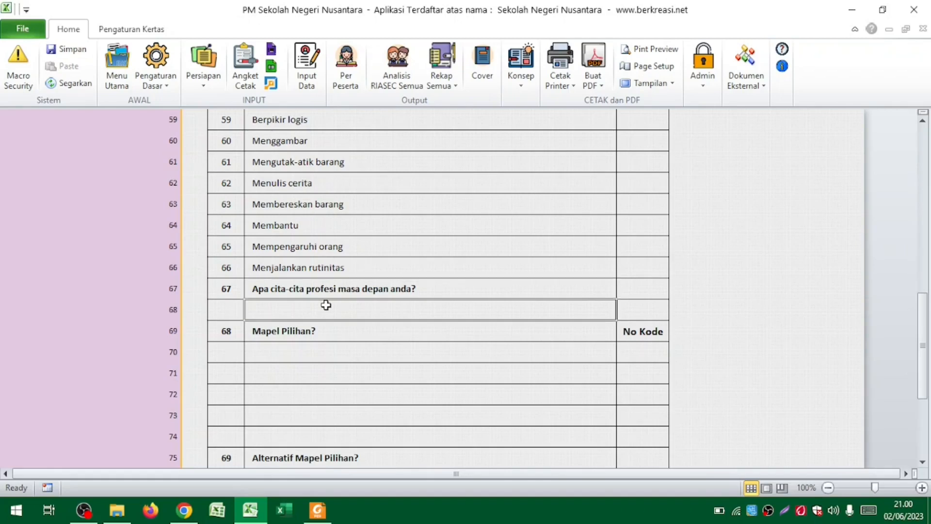
left_click(305, 348)
left_click_drag(305, 347, 294, 434)
scroll(295, 433, "down", 2)
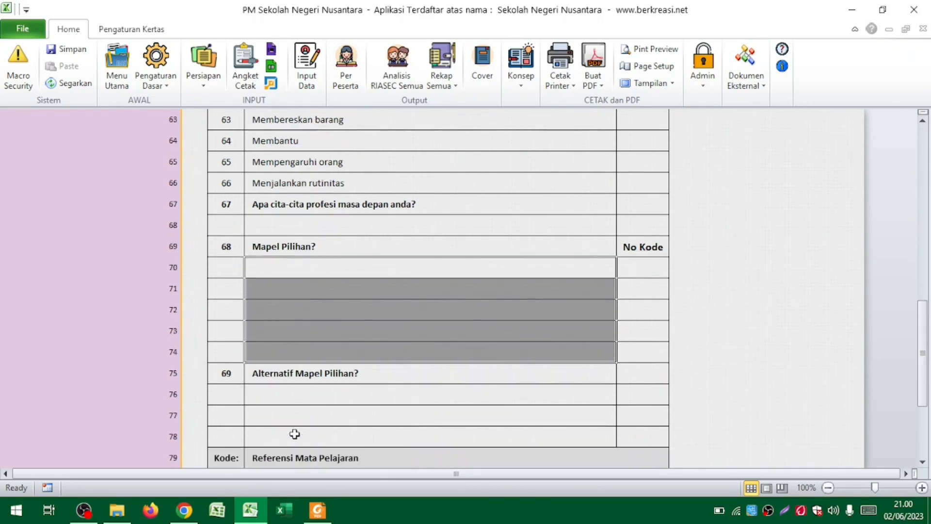
left_click(291, 404)
left_click_drag(291, 404, 291, 410)
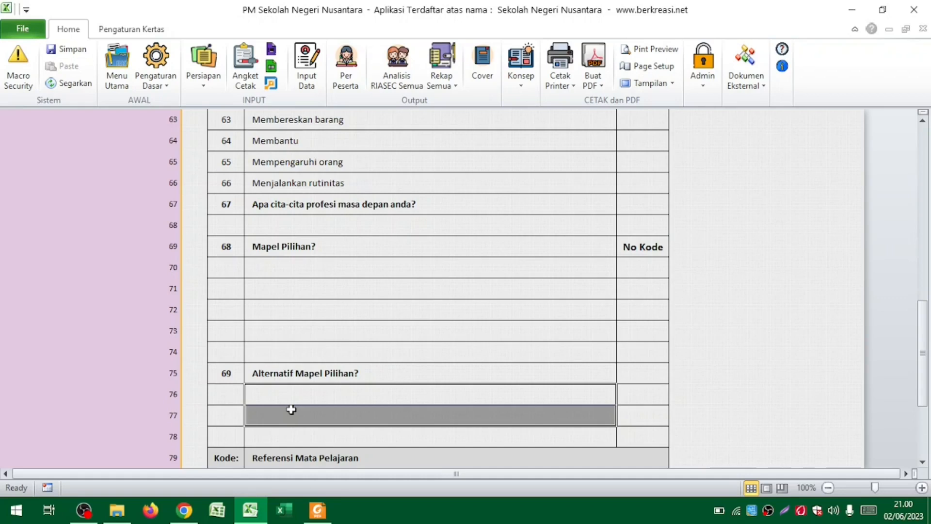
Examine the Referensi Mata Pelajaran code list and the No Kode cells it supplies for the chosen subjects
scroll(291, 409, "down", 4)
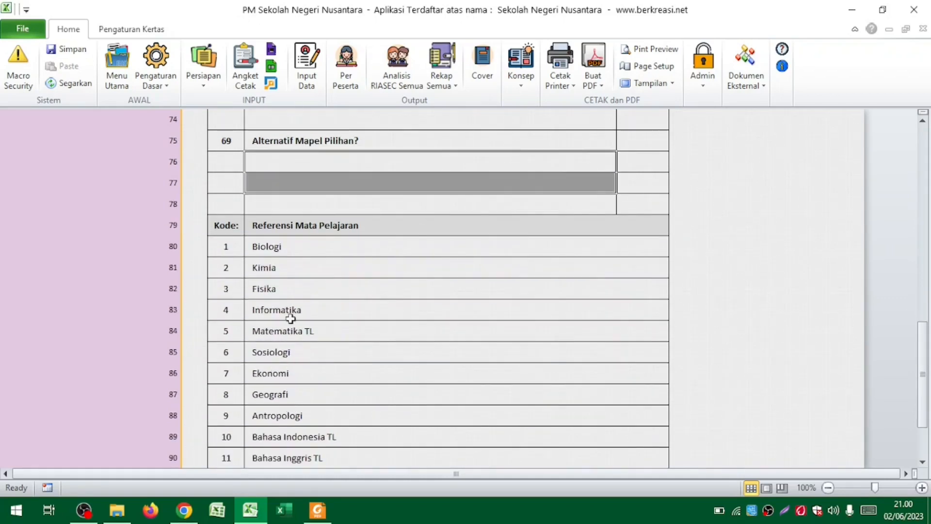
left_click(297, 265)
left_click(301, 352)
scroll(301, 352, "down", 3)
scroll(301, 352, "down", 2)
scroll(302, 351, "up", 4)
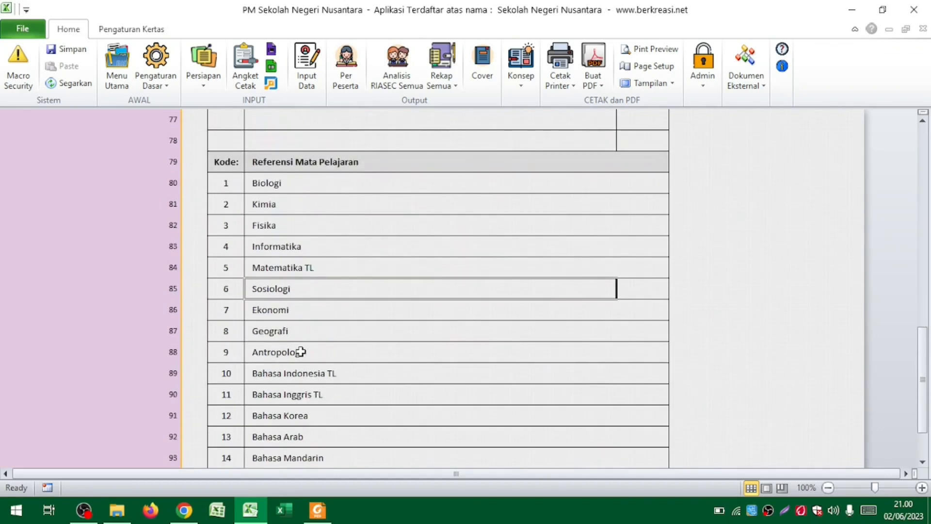
scroll(301, 351, "up", 4)
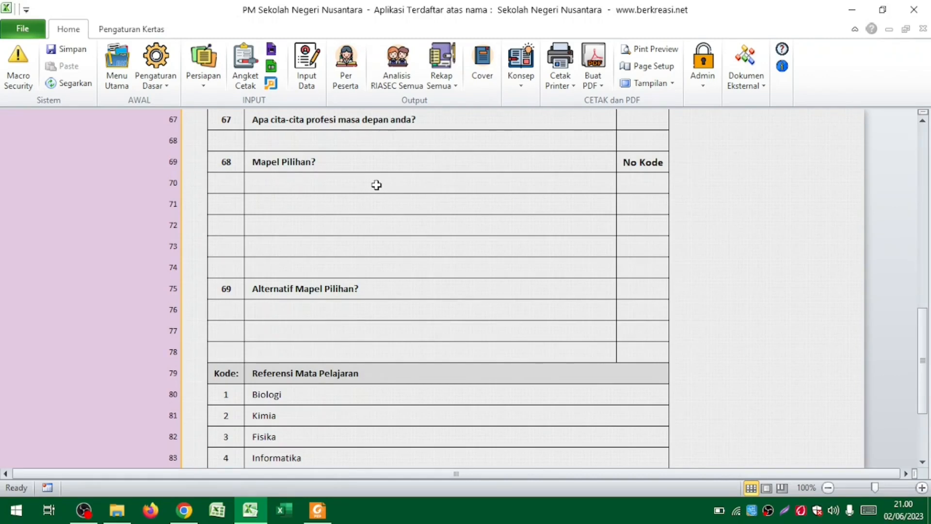
left_click(650, 181)
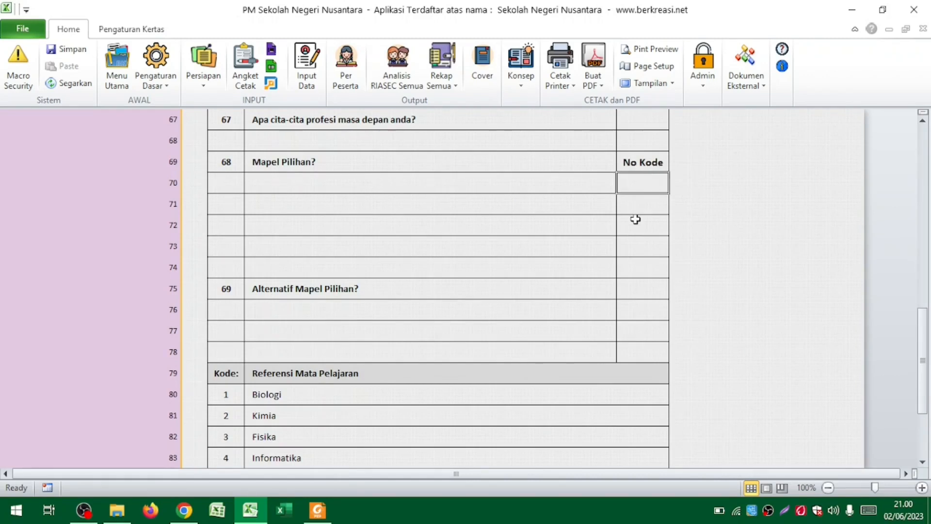
scroll(372, 310, "down", 2)
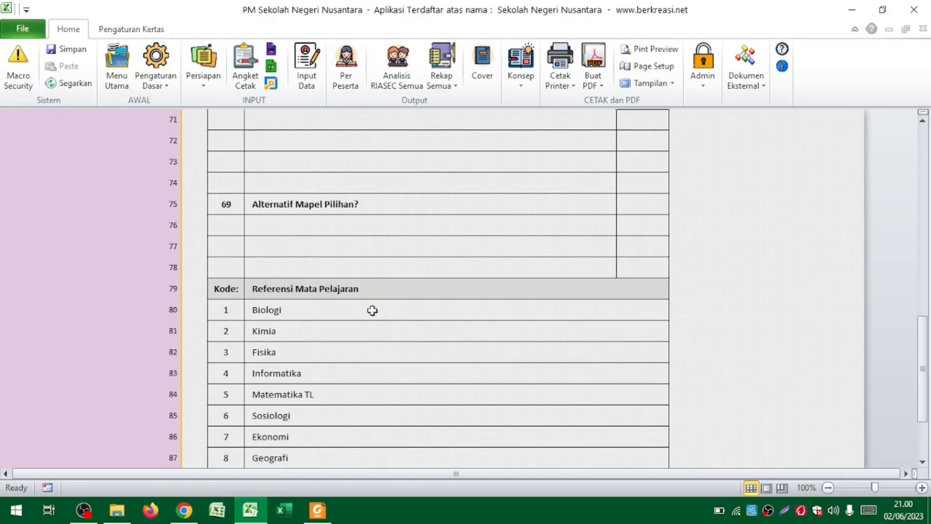
Fill the first Mapel Pilihan row with Fisika and its No Kode with 3
left_click(302, 351)
scroll(320, 252, "up", 7)
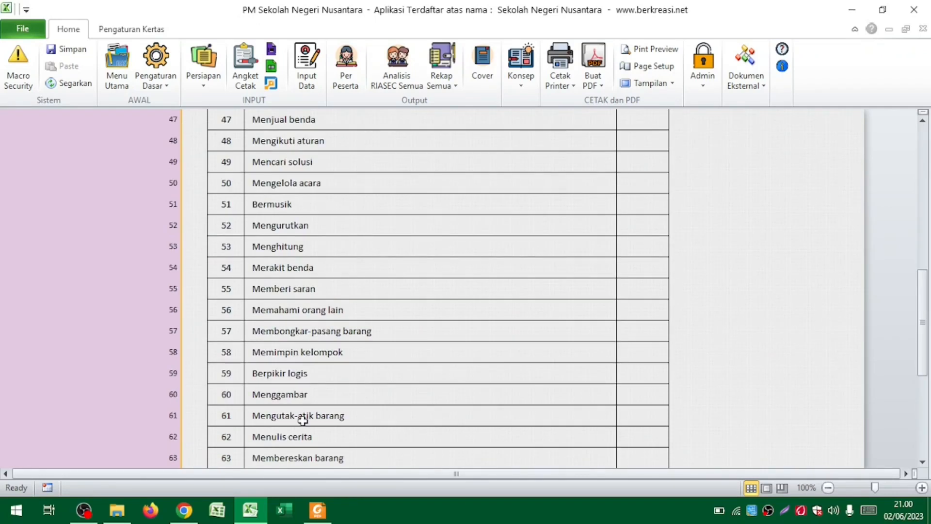
scroll(305, 417, "down", 3)
scroll(303, 420, "down", 1)
left_click(284, 374)
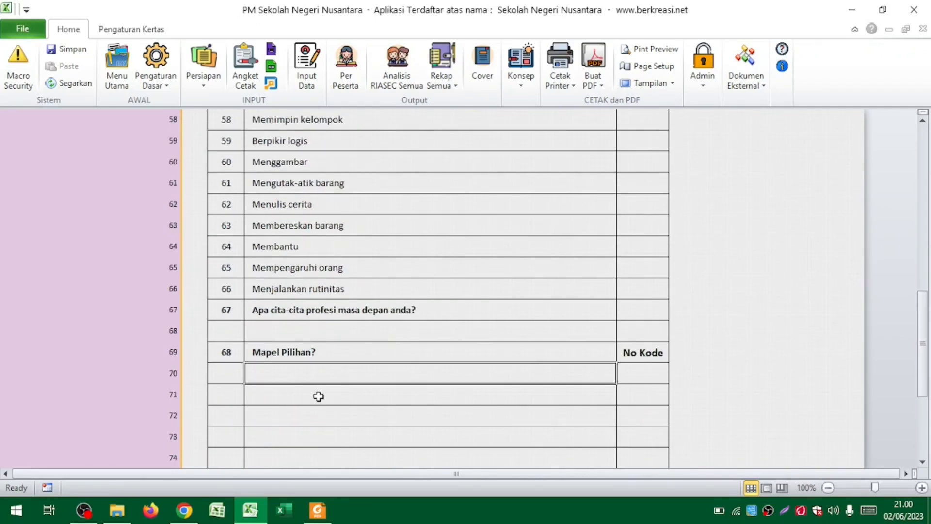
type("Fisika")
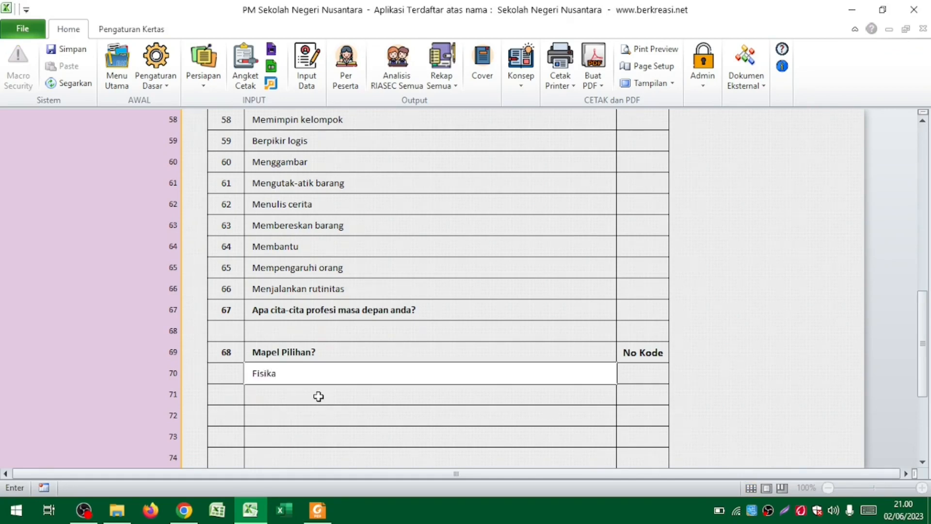
left_click(659, 374)
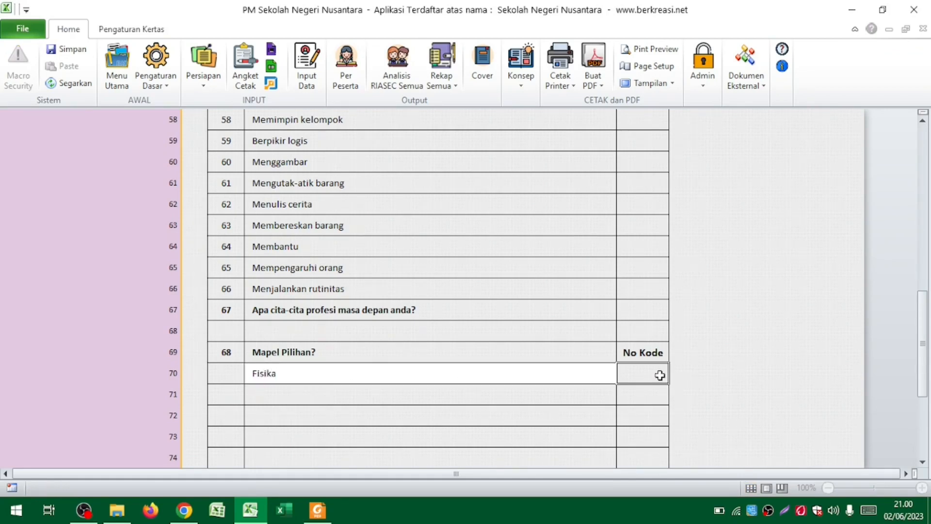
type("3")
key("Return")
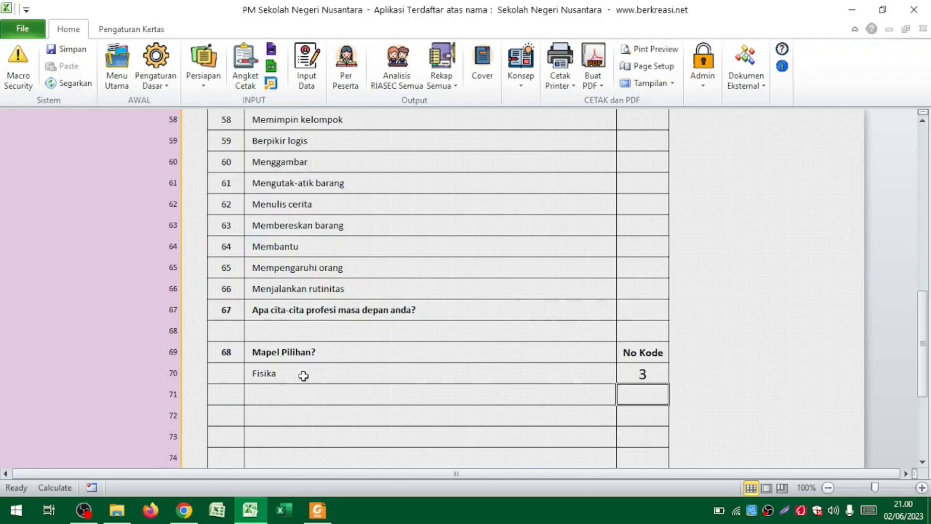
Switch to the Tutorial PM PDF, view the Persiapan slide, and return to the Excel questionnaire
scroll(303, 376, "up", 15)
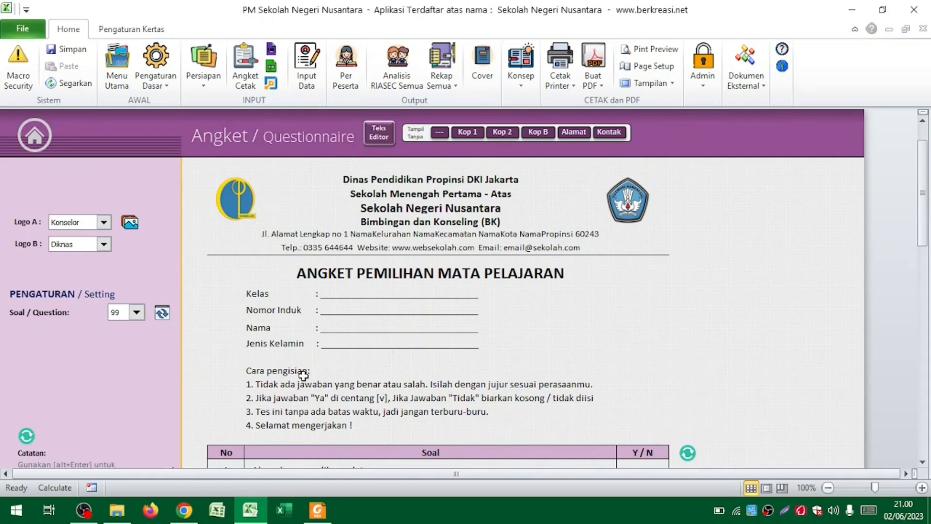
key("alt+Tab")
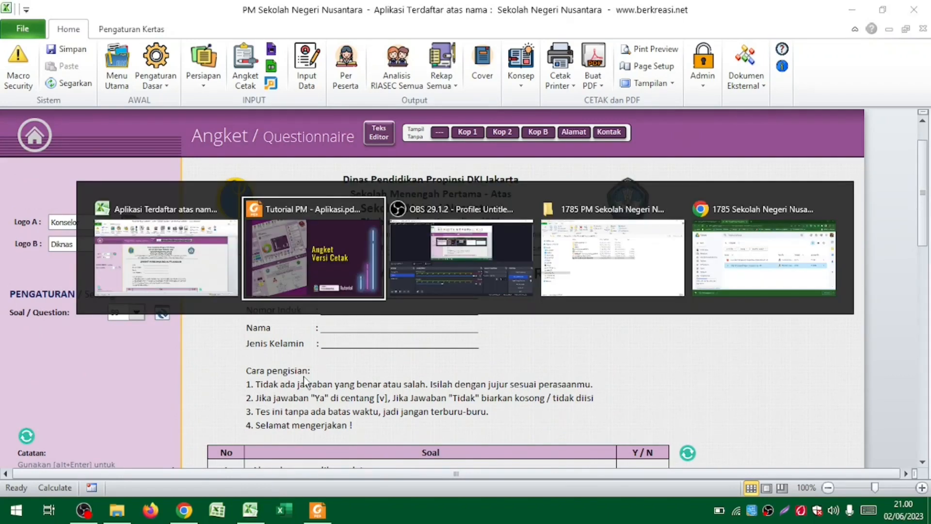
scroll(304, 382, "down", 1)
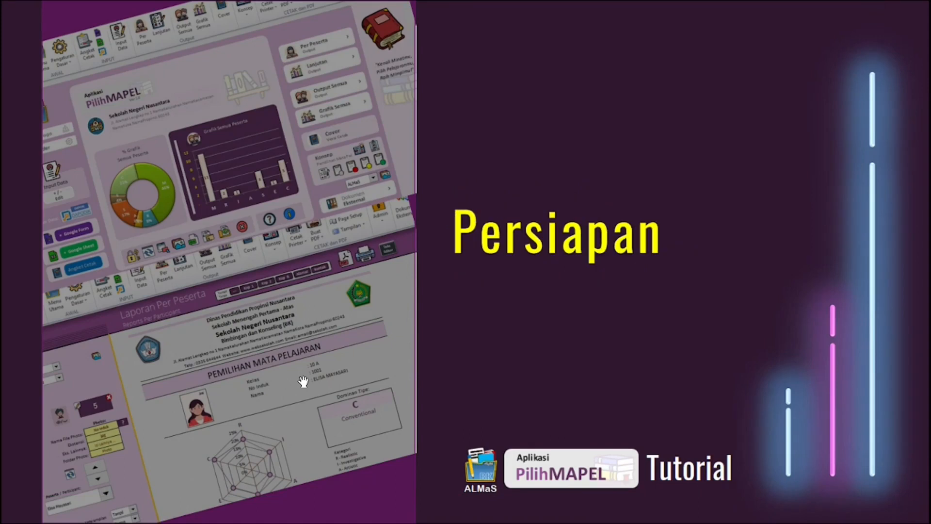
key("alt+Tab")
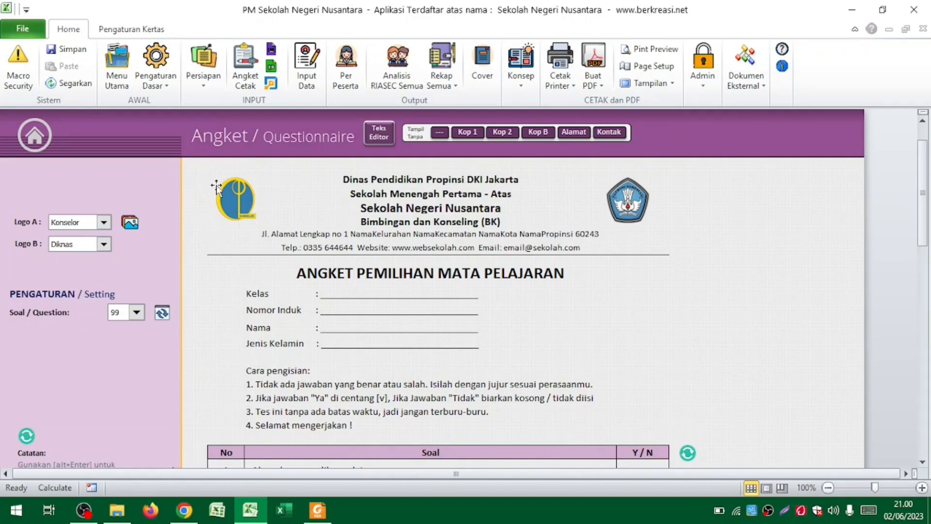
Return to the main menu and open the Rencana Aksi preparation sheet
left_click(216, 91)
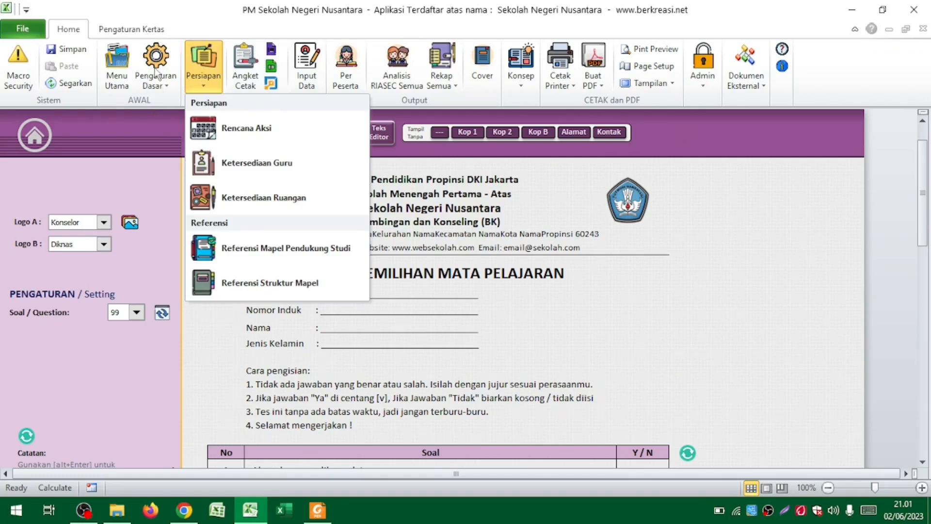
left_click(121, 64)
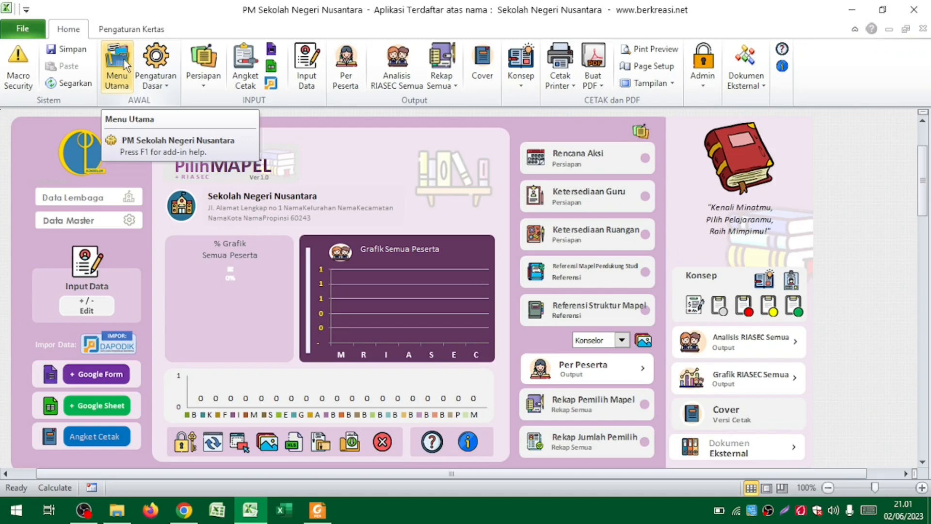
left_click(204, 68)
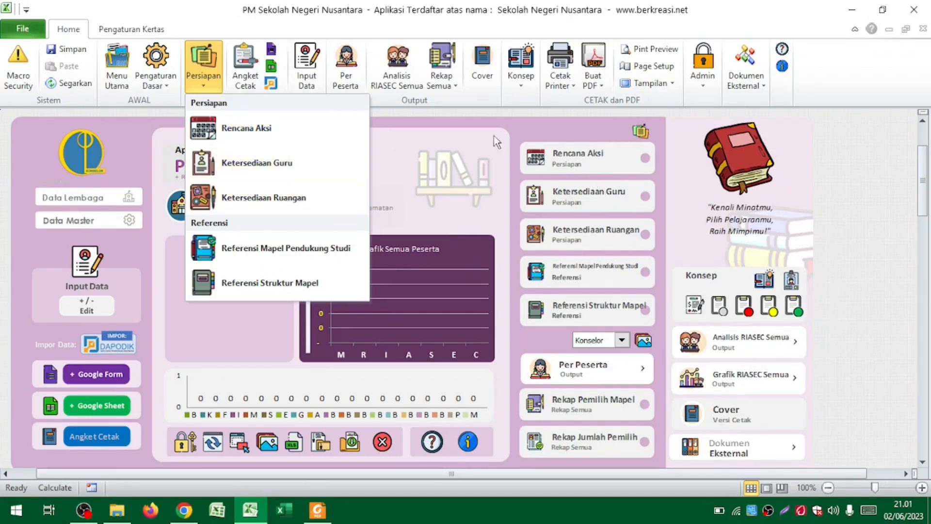
left_click(590, 161)
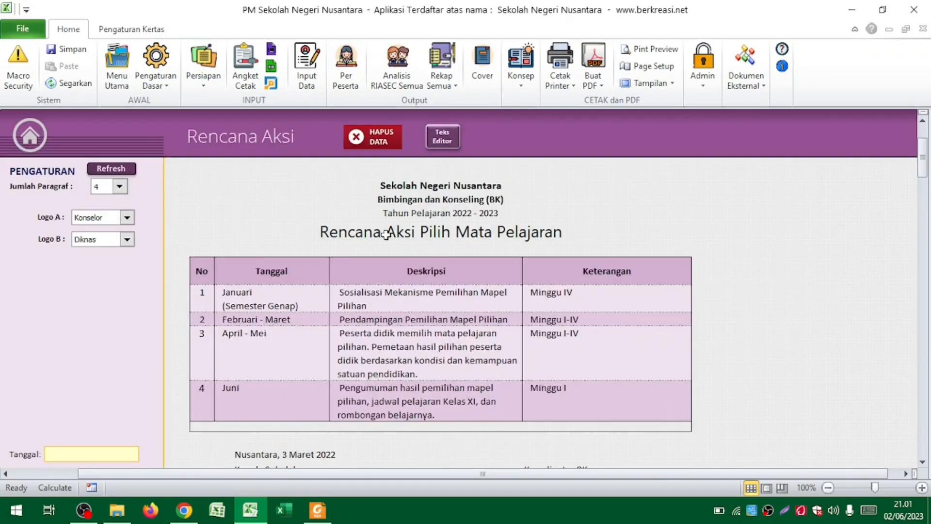
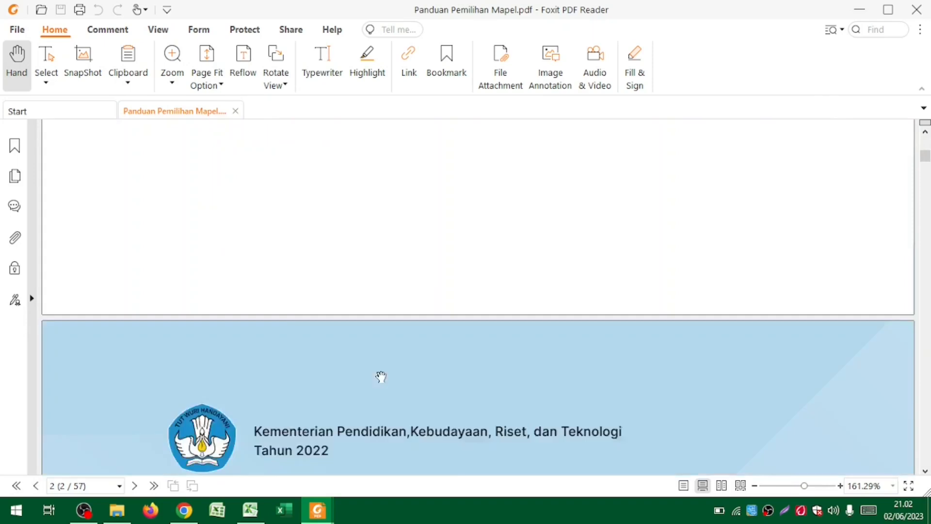
Look through the Panduan Pemilihan Mapel PDF, from the table of contents to the RIASEC instrument and subject-selection form, for the action plan
scroll(381, 377, "down", 20)
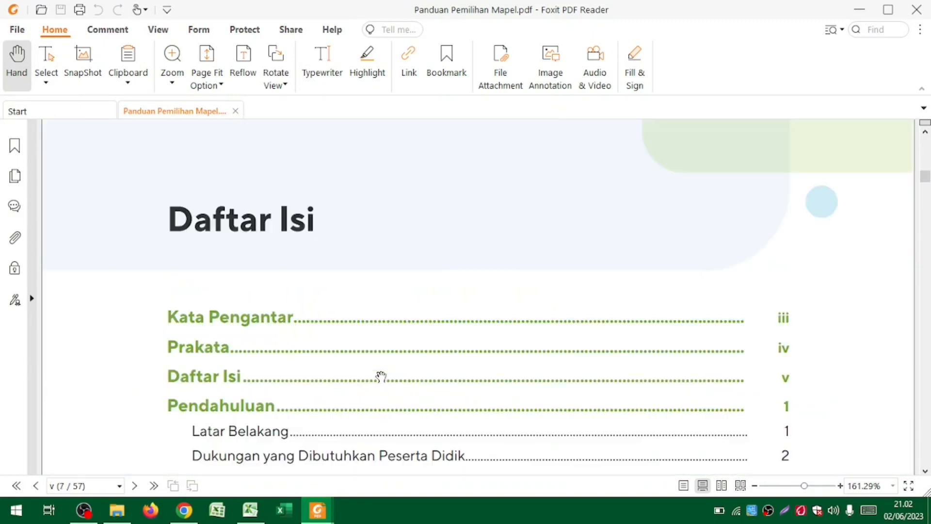
scroll(381, 377, "down", 20)
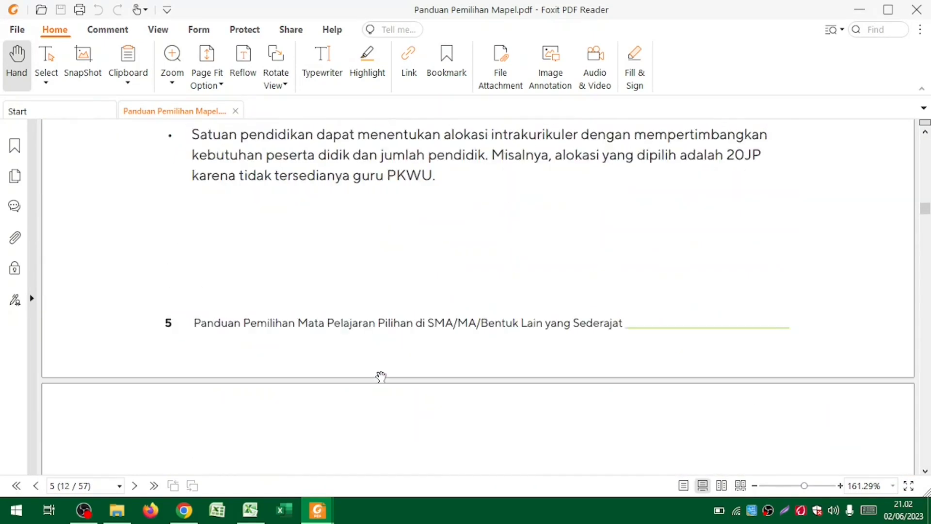
scroll(382, 377, "down", 15)
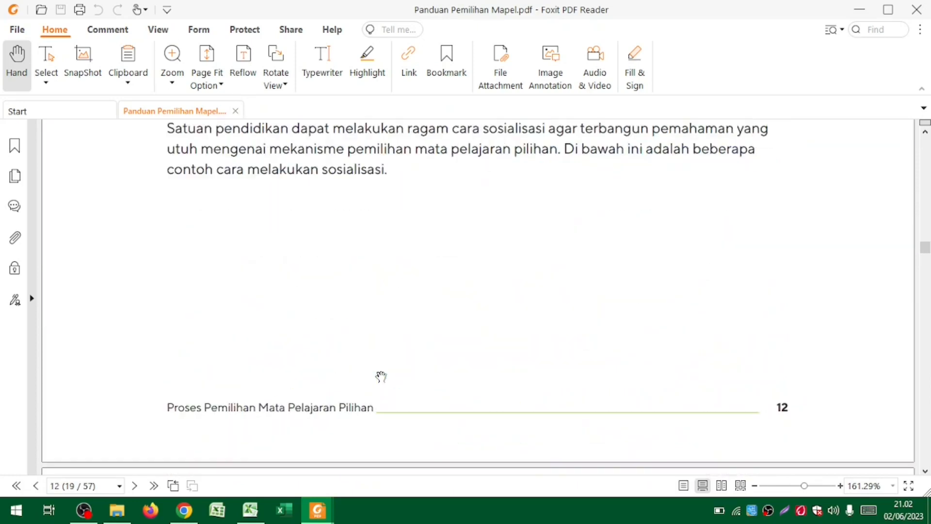
scroll(381, 377, "down", 1)
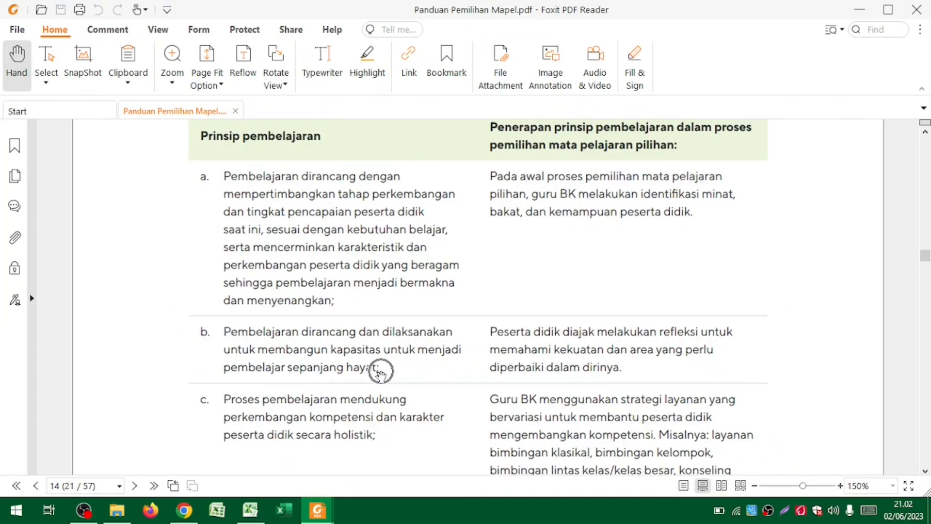
scroll(381, 377, "down", 15)
left_click_drag(925, 265, 926, 411)
scroll(685, 342, "up", 20)
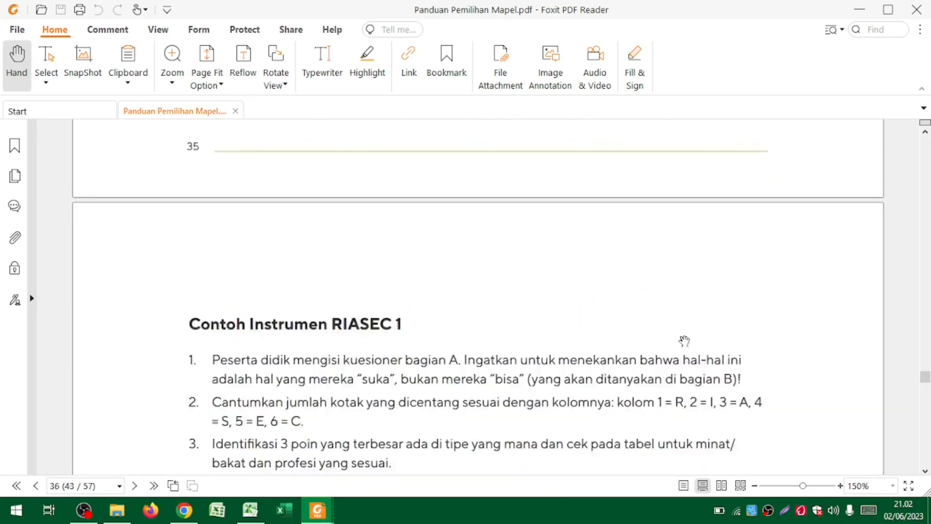
scroll(685, 341, "up", 10)
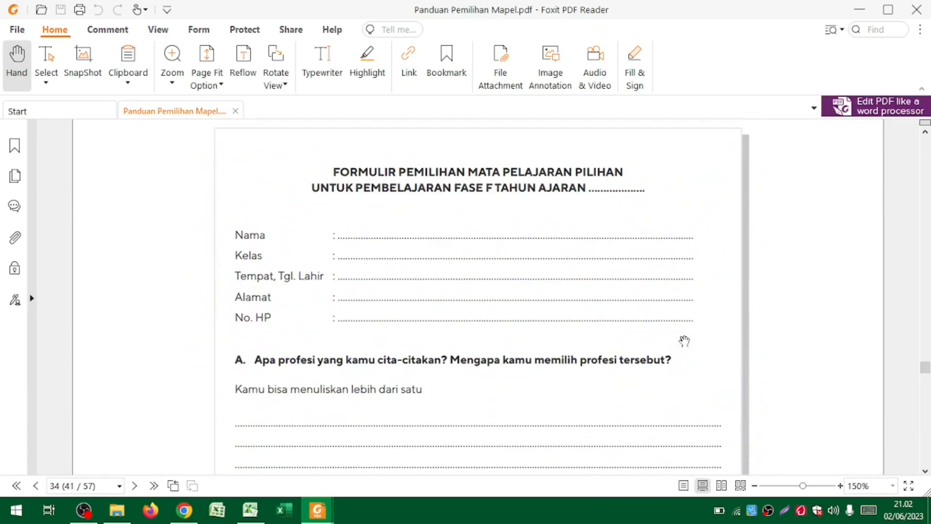
scroll(685, 341, "up", 3)
scroll(684, 342, "up", 3)
Search the Panduan Pemilihan Mapel PDF for "rencana", step through the matches, and close the PDF reader
key("ctrl+f")
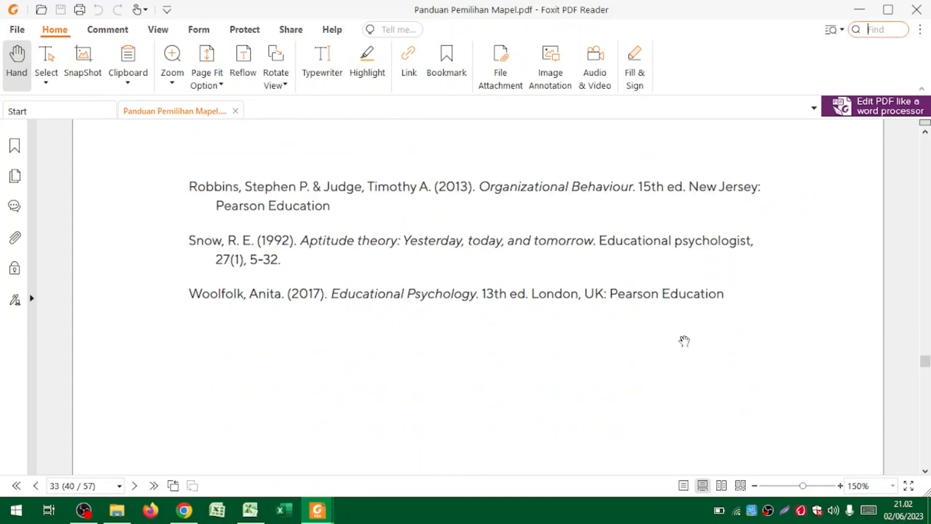
type("rencana")
key("Return")
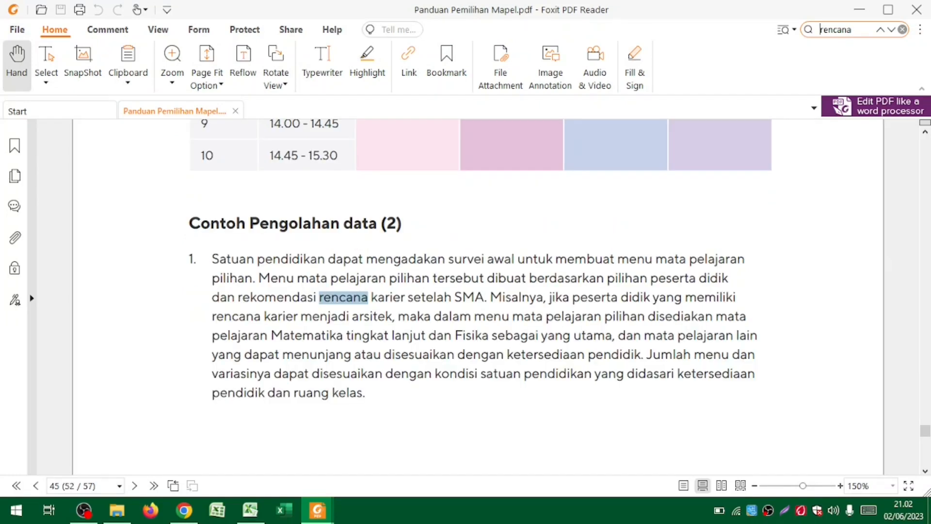
key("Return")
key("Return")
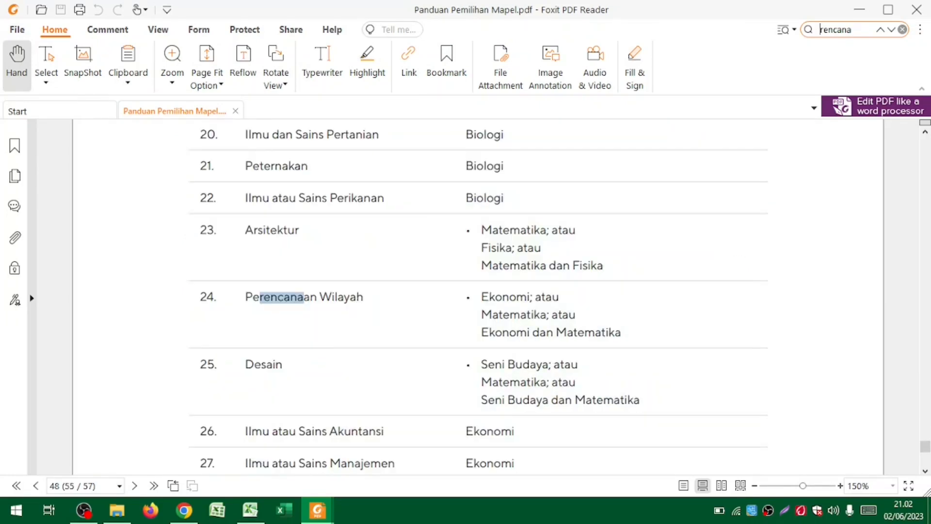
left_click(684, 341)
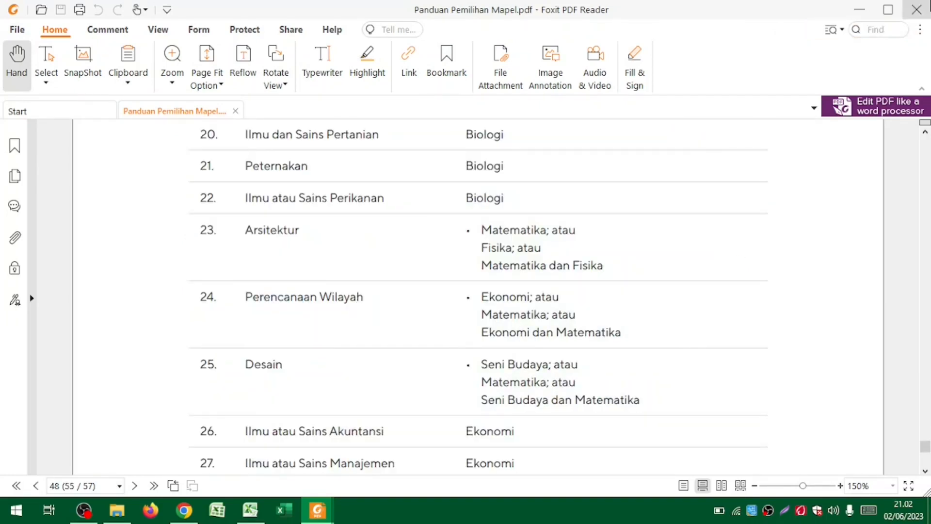
left_click(917, 10)
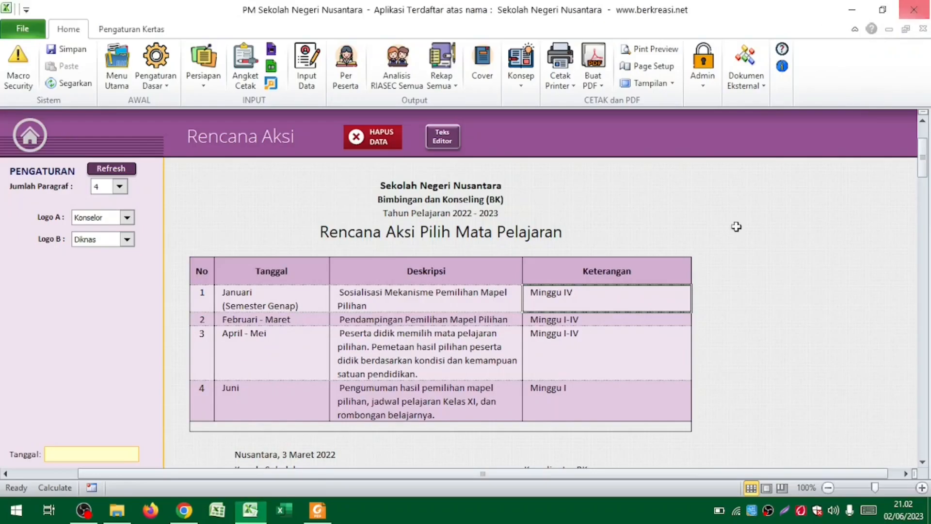
Open the Ketersediaan Guru preparation sheet and enter 2 available teachers and 48 teachable JP for Biologi
left_click(205, 74)
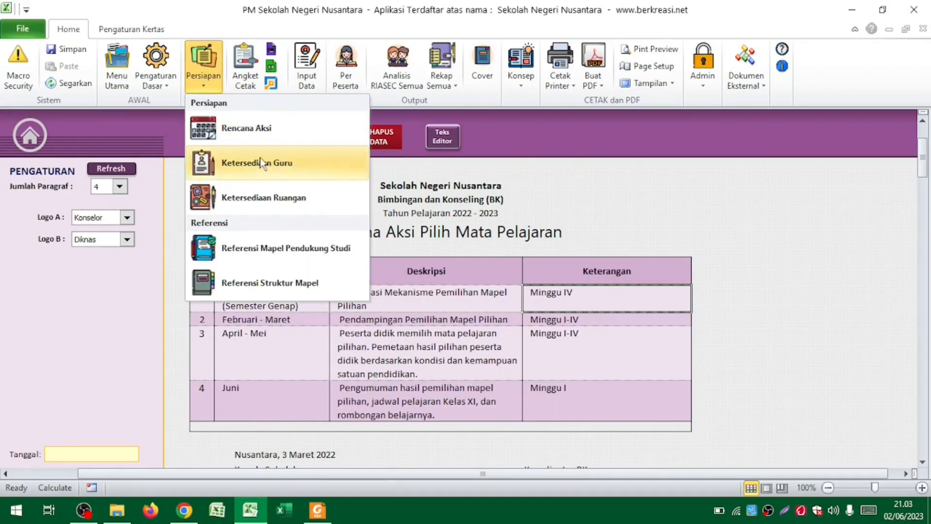
left_click(263, 173)
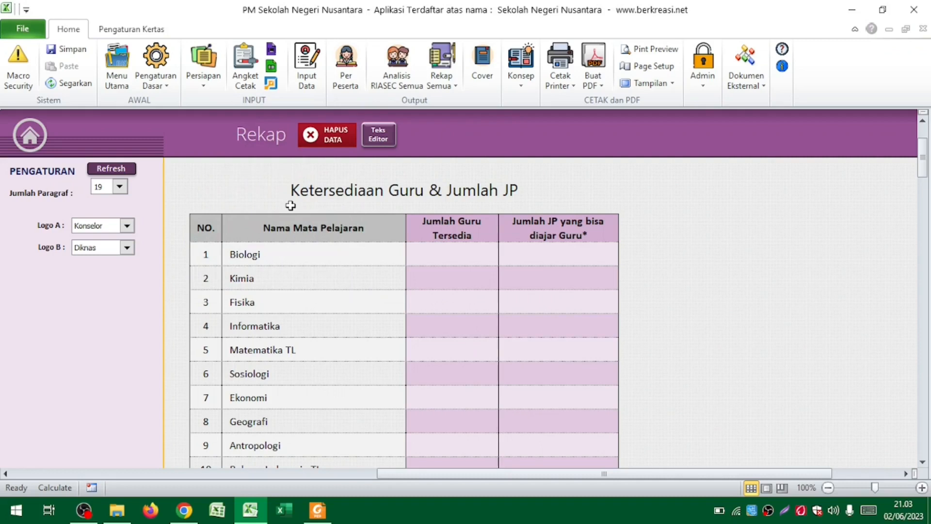
scroll(291, 205, "down", 1)
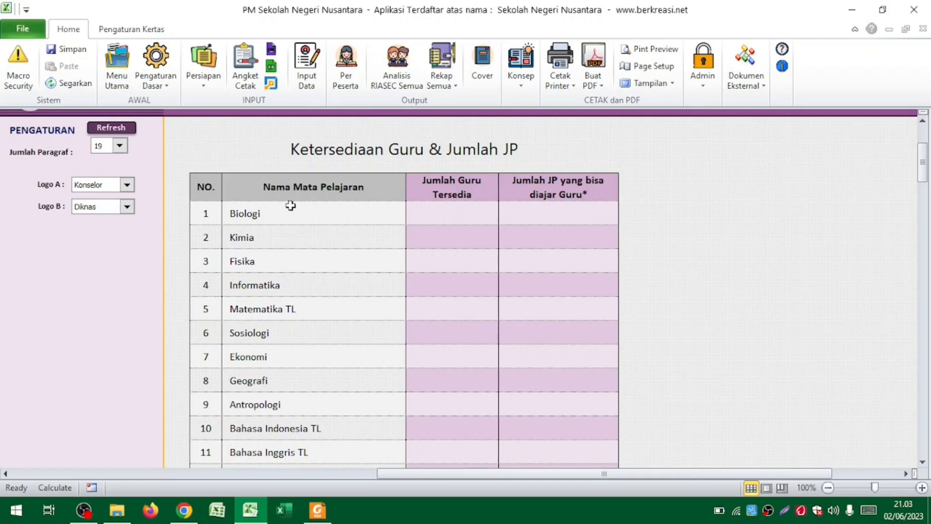
left_click(462, 211)
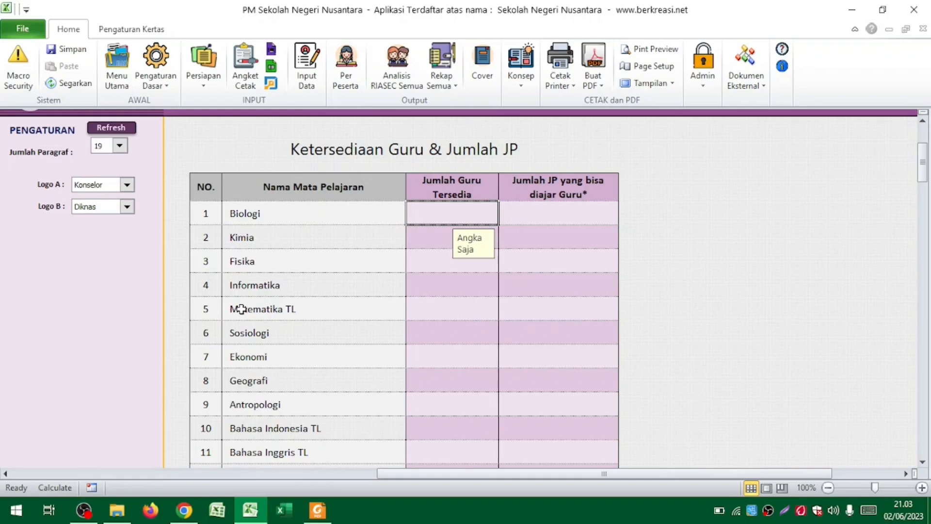
type("2")
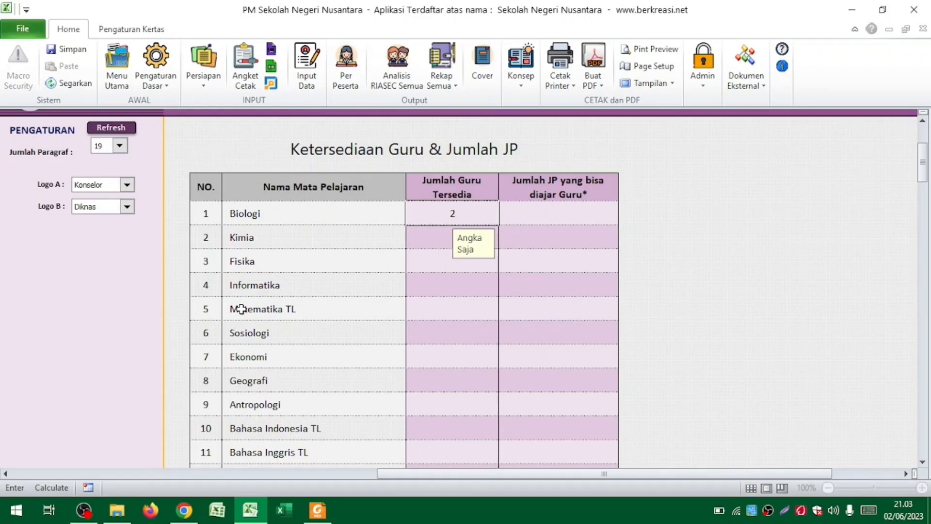
left_click(550, 267)
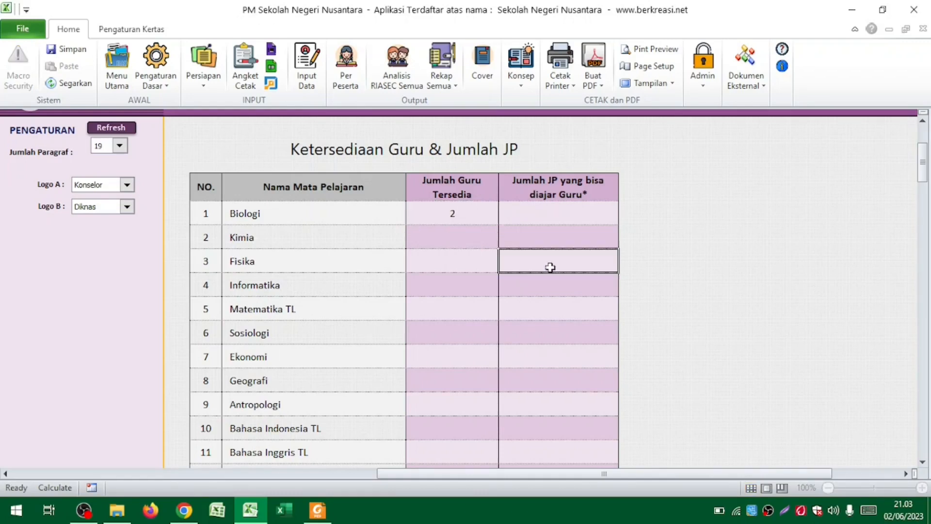
left_click(550, 217)
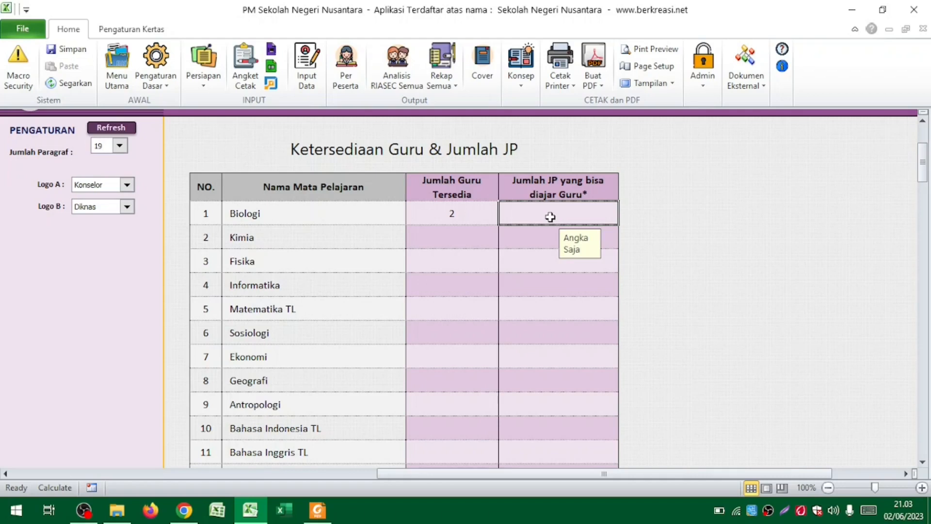
type("48")
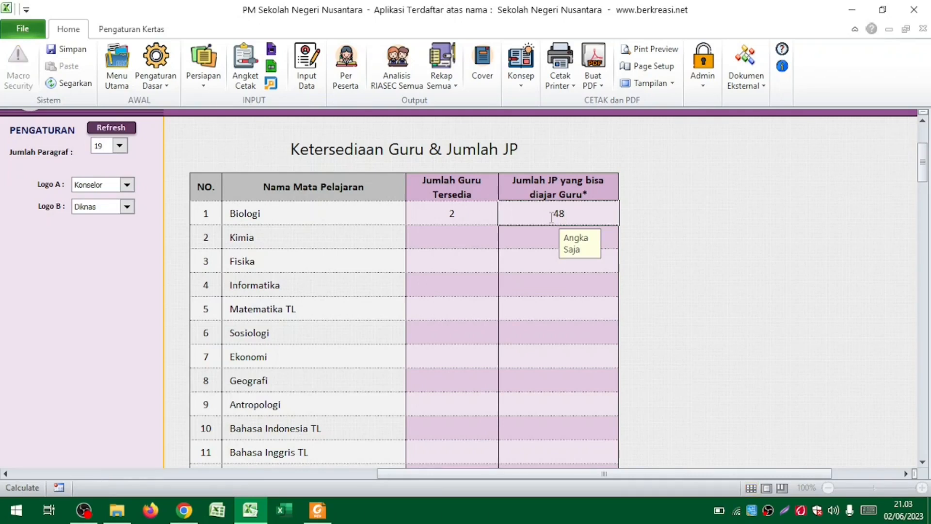
key("Return")
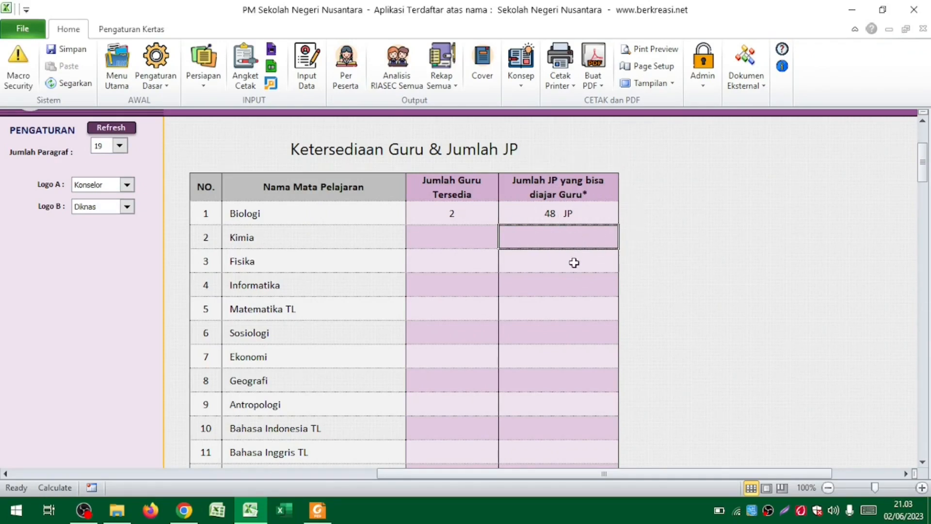
Enter 1 available teacher and 24 teachable JP for Kimia
left_click(450, 235)
left_click(449, 280)
double_click(450, 279)
key("Escape")
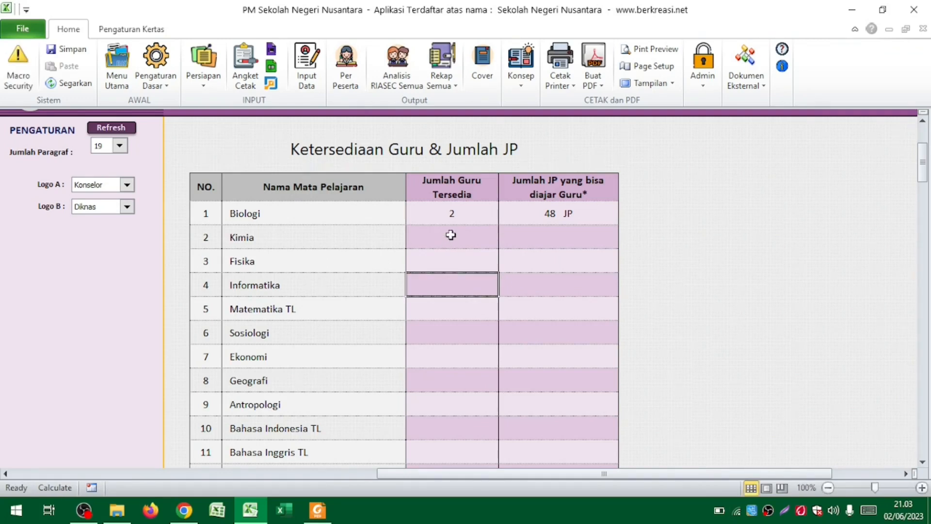
left_click(451, 235)
double_click(451, 236)
type("1")
left_click(549, 235)
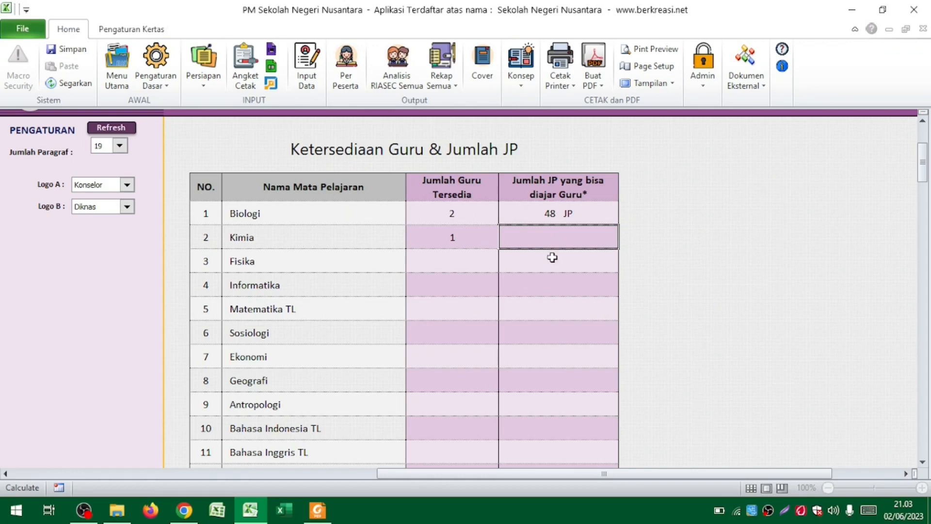
left_click(507, 270)
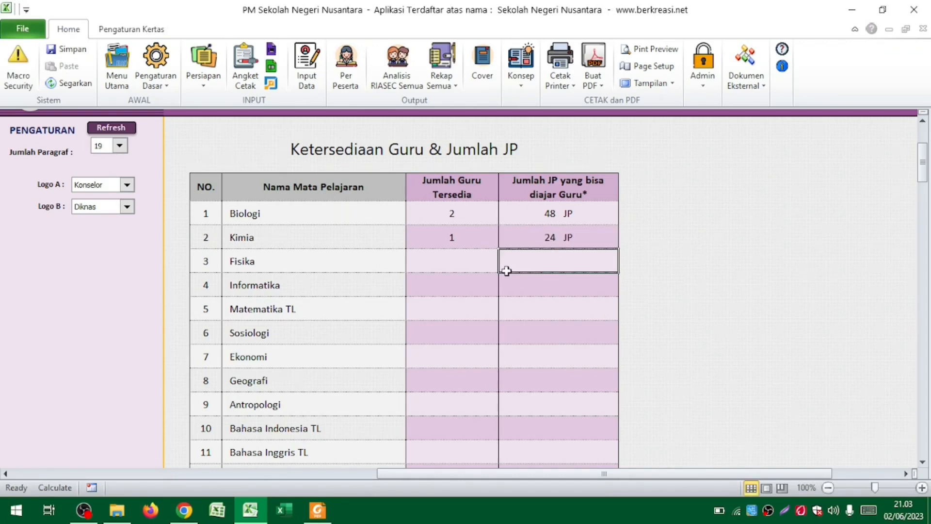
Review the teacher table down to its Jumlah row and open the Ketersediaan Ruangan sheet at row 1's name cell
scroll(481, 248, "down", 3)
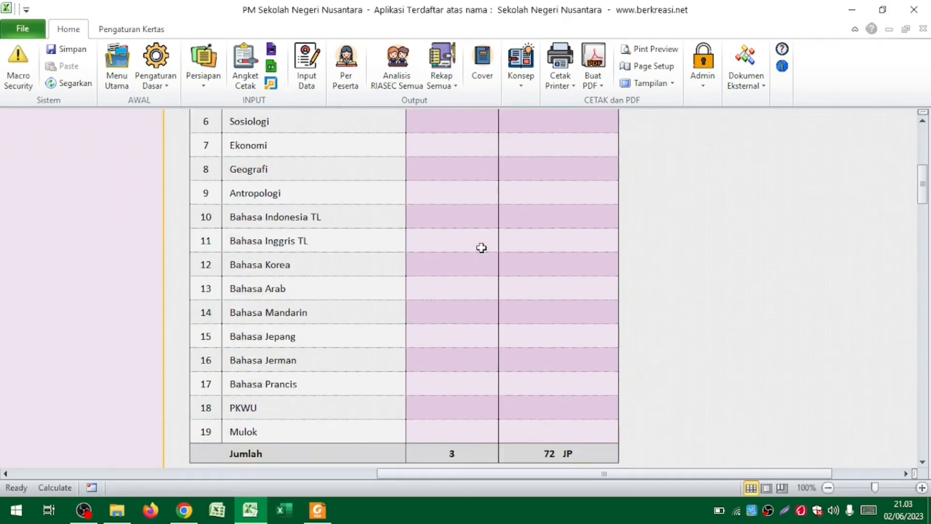
scroll(481, 247, "down", 1)
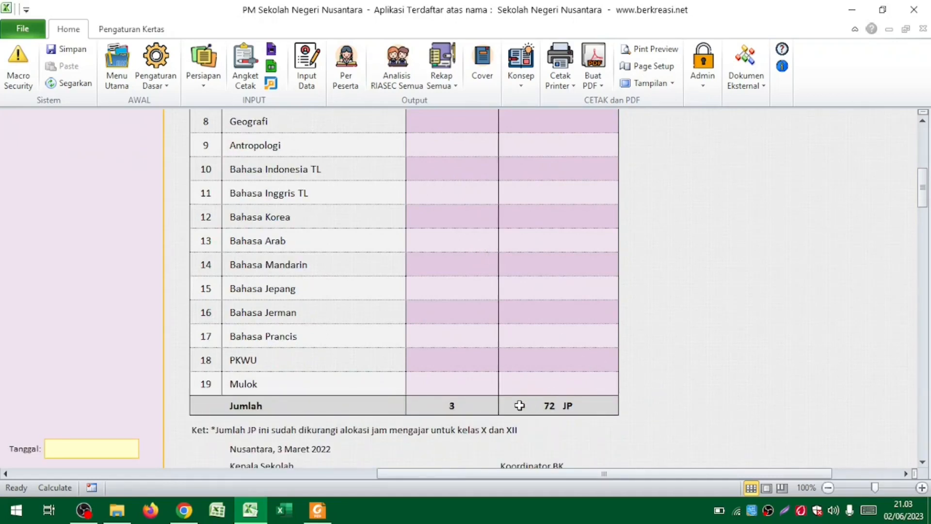
scroll(447, 404, "up", 5)
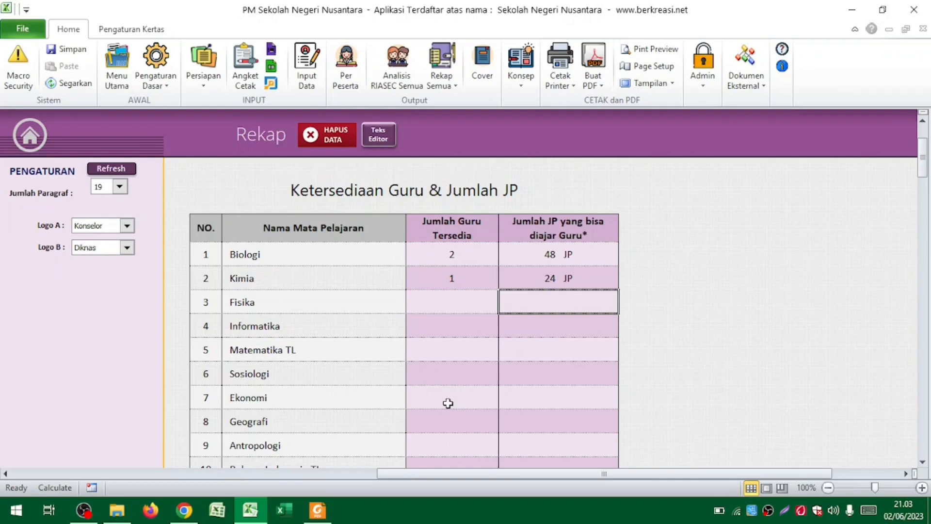
scroll(448, 403, "down", 3)
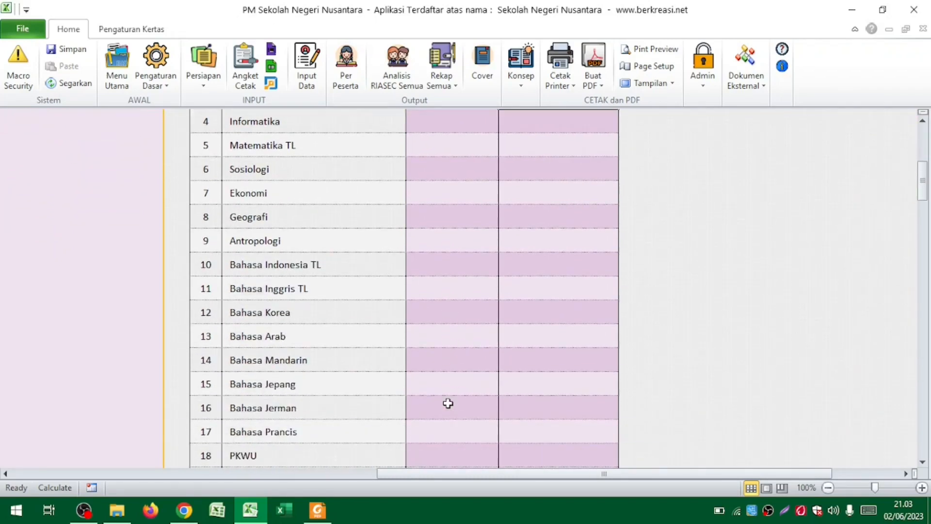
scroll(447, 403, "up", 3)
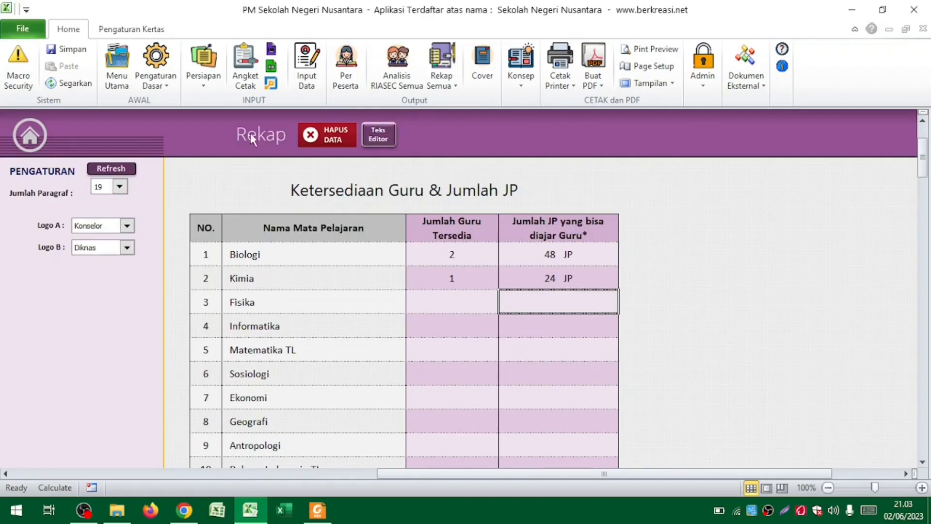
left_click(202, 71)
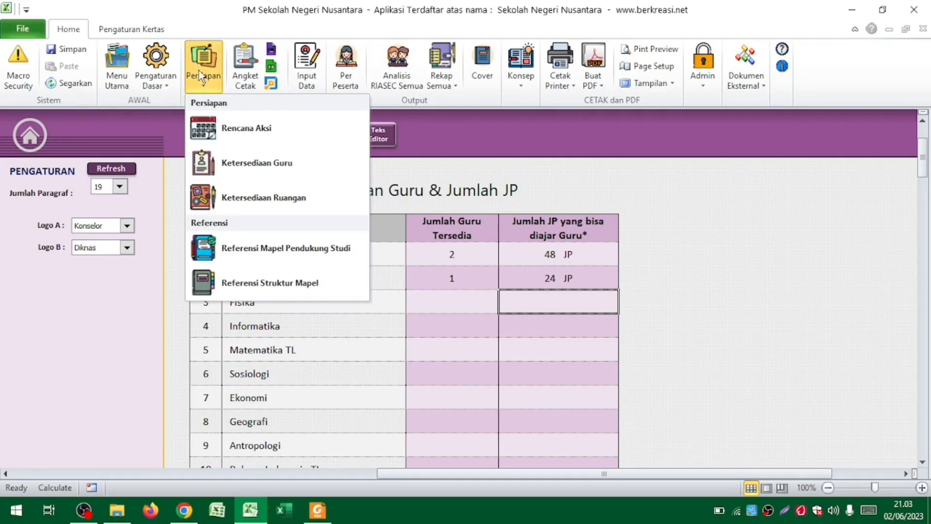
left_click(283, 202)
left_click(287, 250)
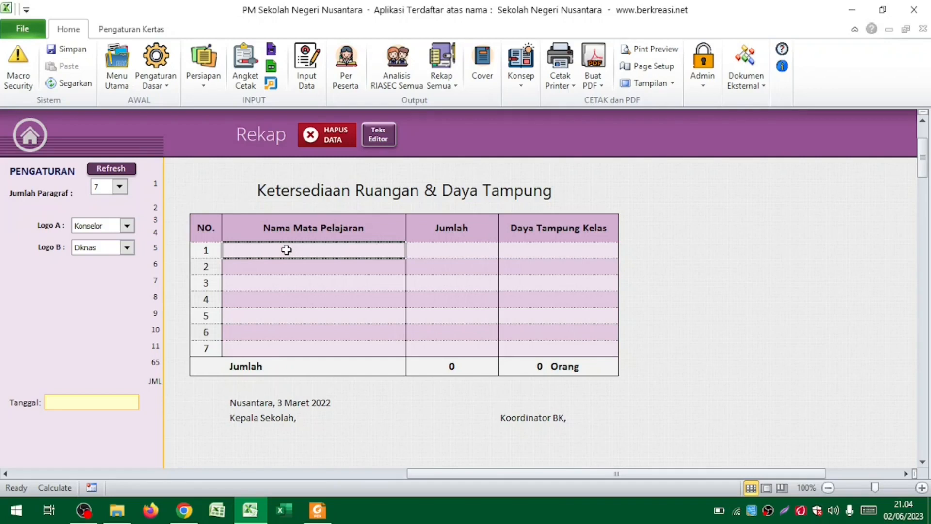
type("Kela")
key("BackSpace")
key("BackSpace")
key("BackSpace")
key("BackSpace")
type("Kelas")
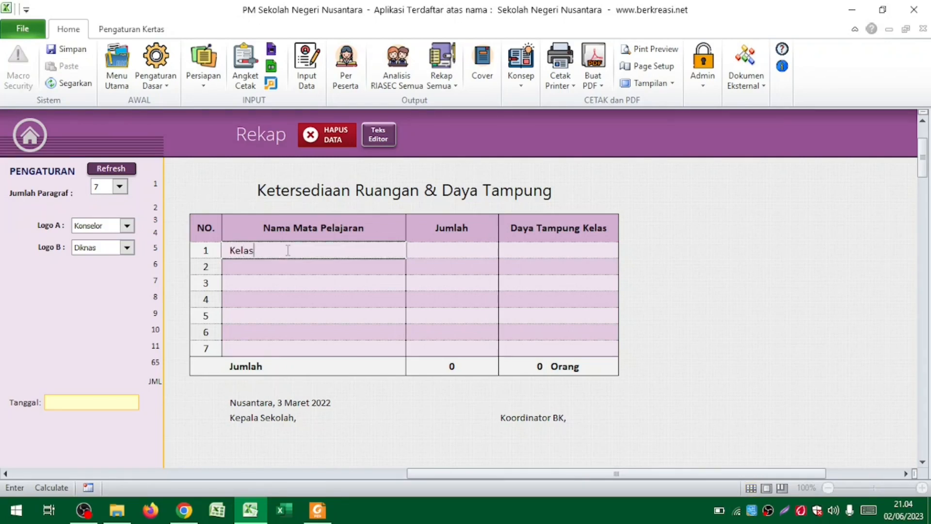
key("BackSpace")
key("BackSpace")
key("BackSpace")
key("BackSpace")
key("BackSpace")
key("BackSpace")
Fill row 1 of the room table with Lab IPA, quantity 1 and a class capacity of 40
type("Lab IPA")
left_click(479, 248)
type("1")
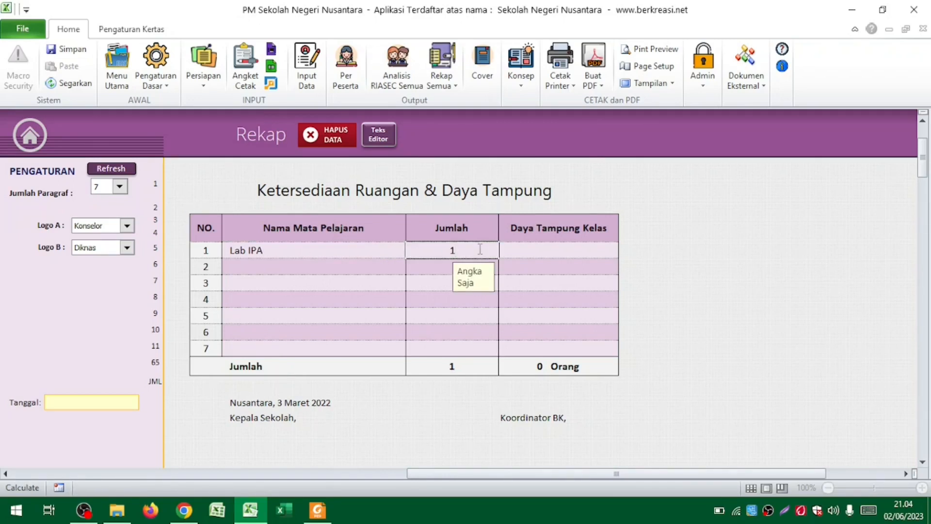
left_click(552, 252)
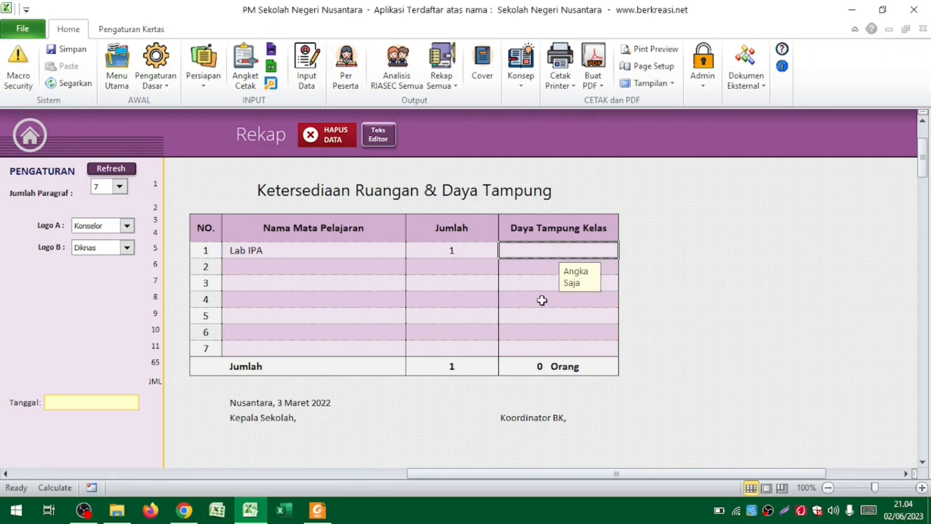
type("40")
key("Return")
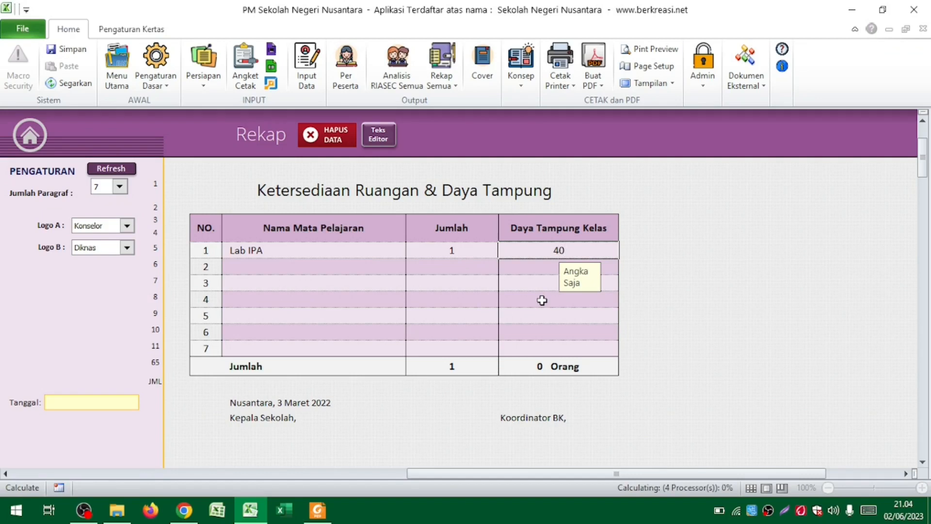
Add Perpustakaan in row 2 of the room table, with quantity 1 and capacity 60
left_click(267, 267)
type("Perpustakaan")
left_click(483, 264)
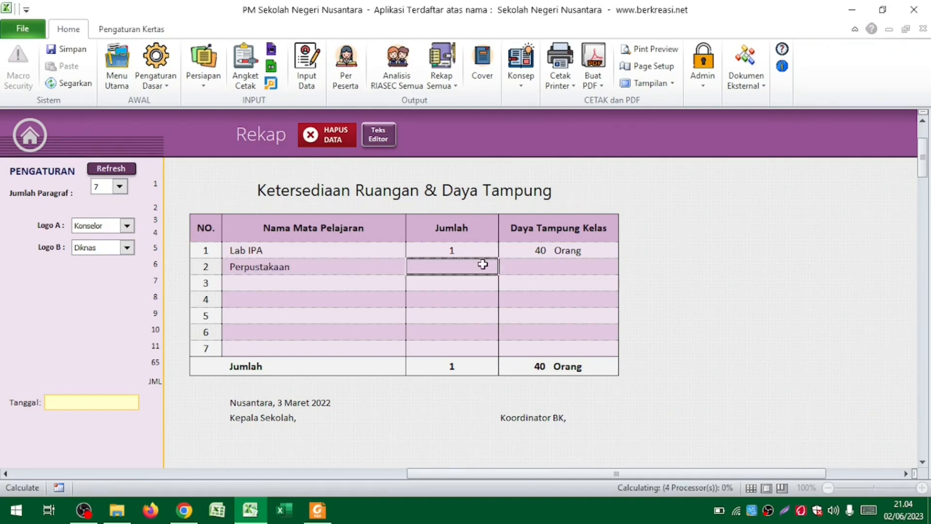
type("1")
left_click(551, 267)
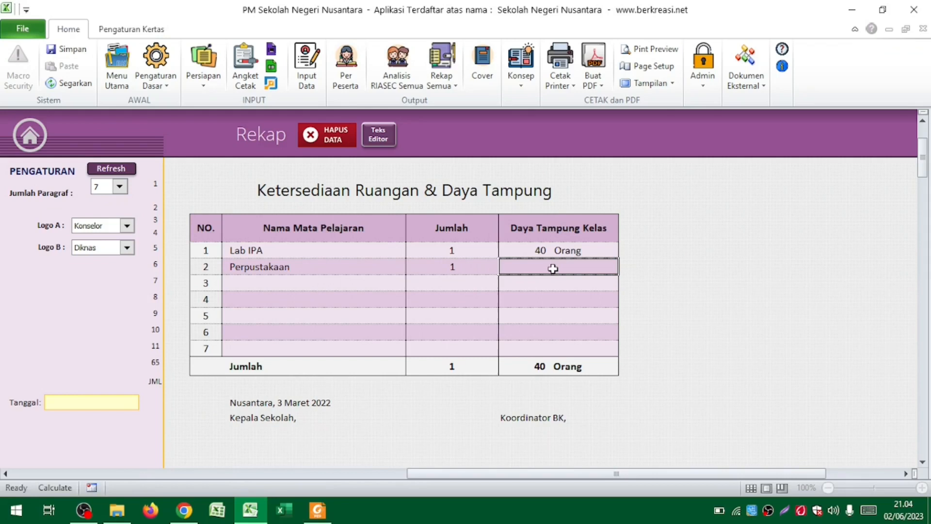
type("60")
key("Return")
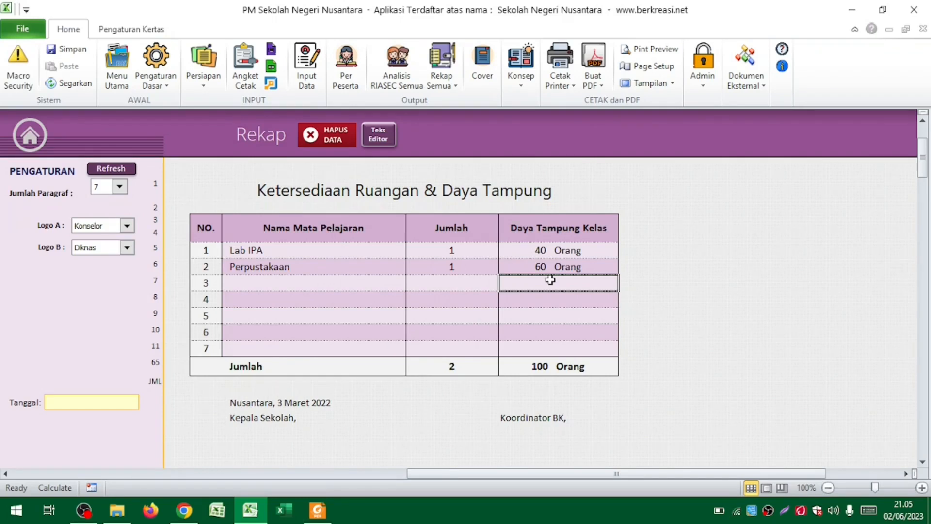
Add Kelas A1 in row 3 of the room table, with quantity 1 and capacity 40
left_click(258, 282)
type("Kelas")
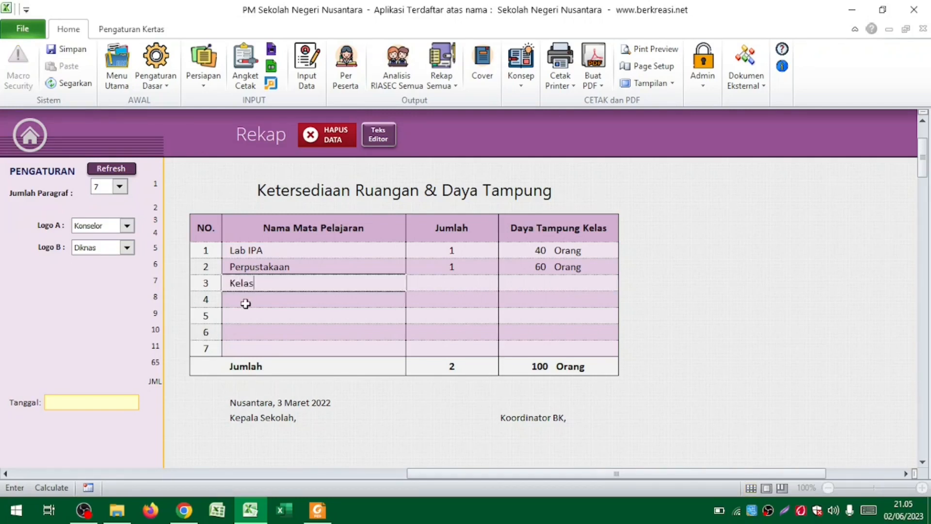
type(" A1")
left_click(466, 280)
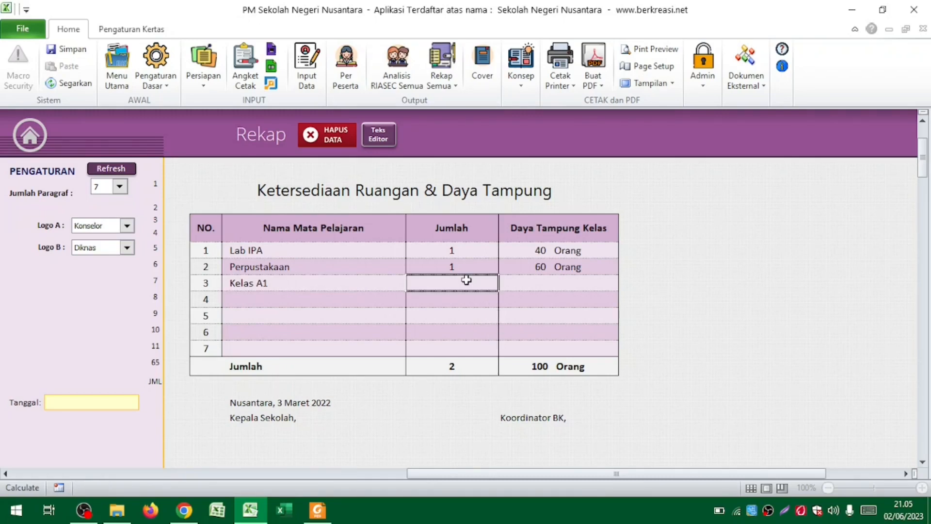
type("1")
left_click(535, 284)
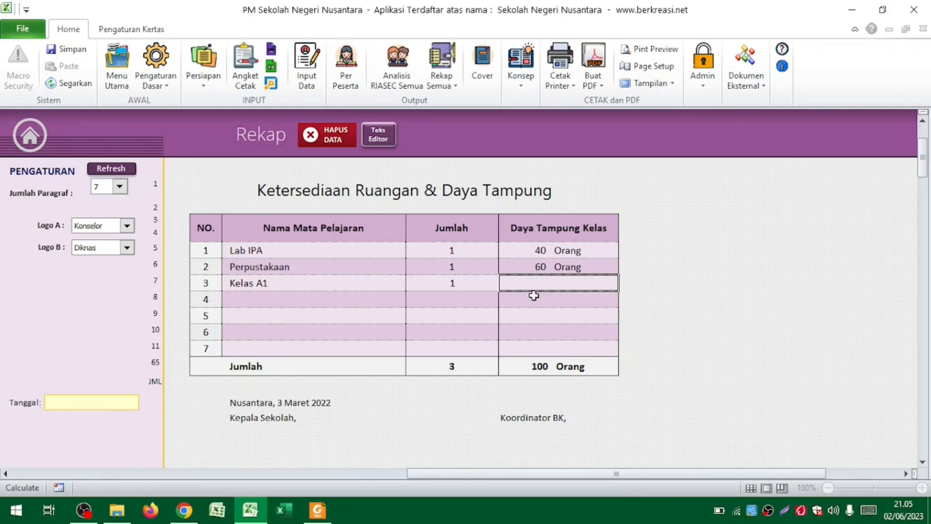
type("40")
key("Return")
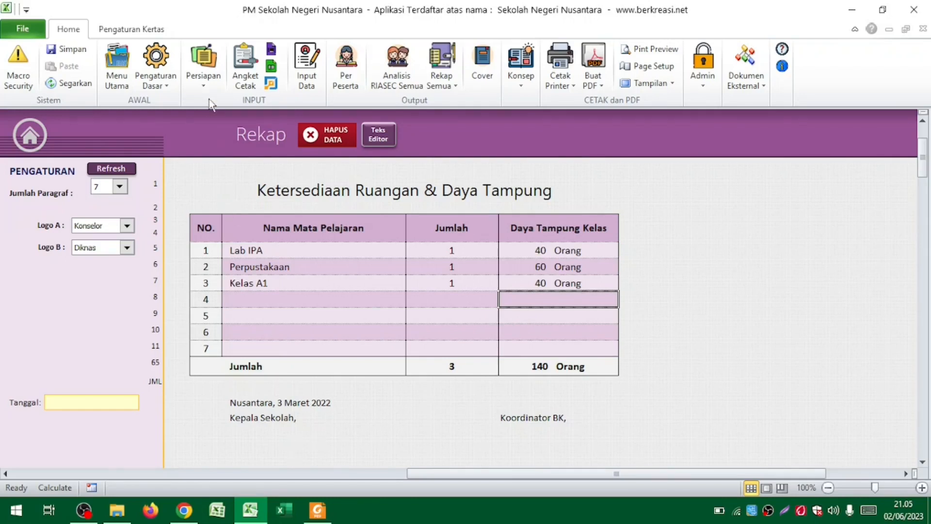
Set the room sheet's Jumlah Paragraf to 10
left_click(208, 84)
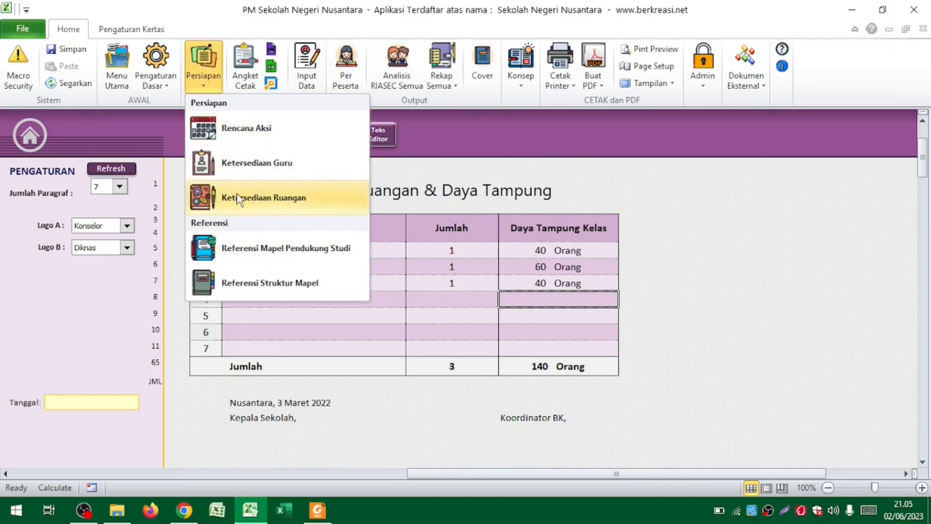
left_click(245, 328)
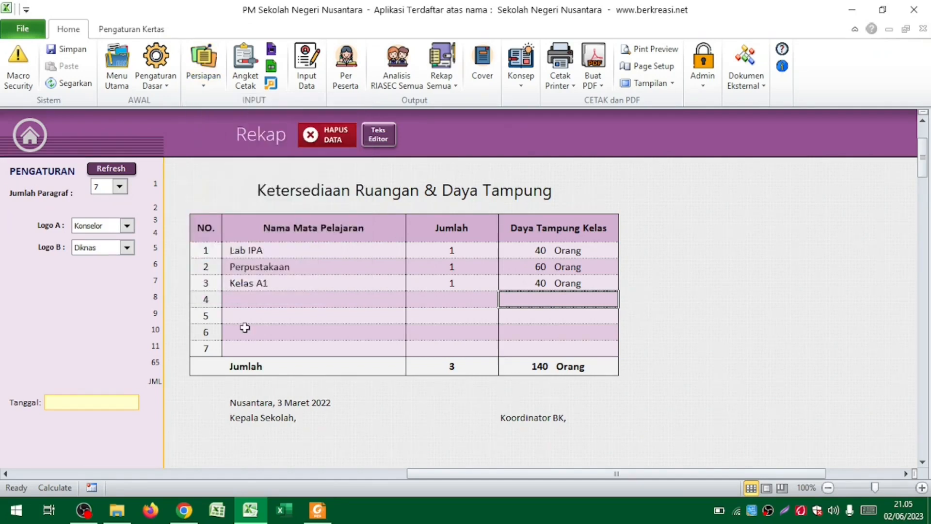
left_click(229, 349)
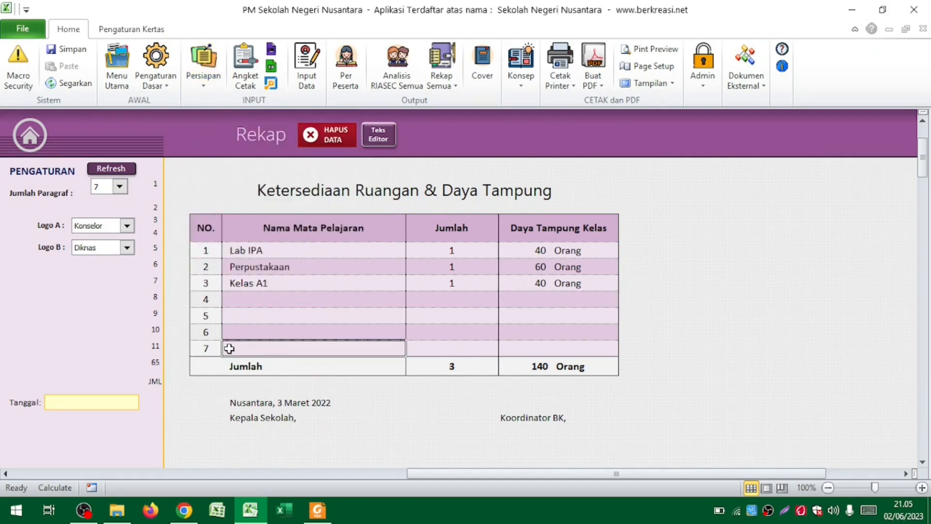
left_click(120, 186)
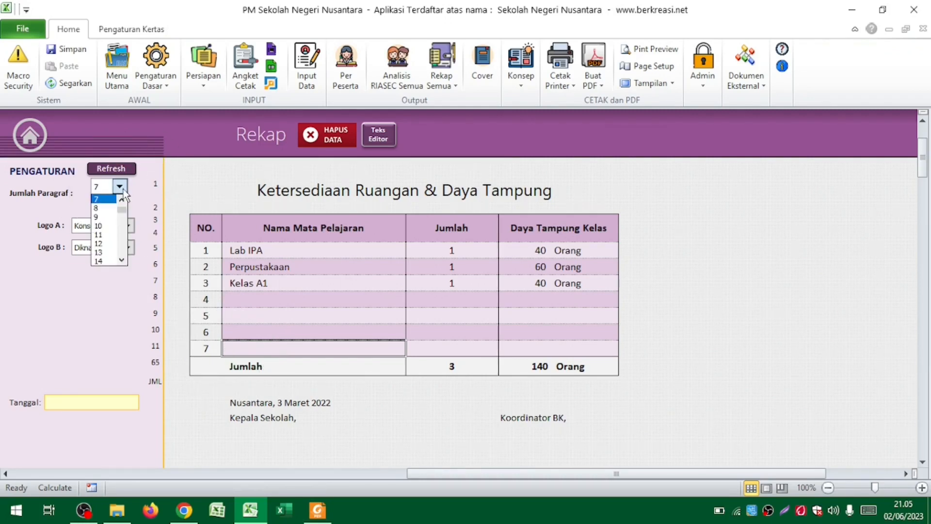
left_click(102, 225)
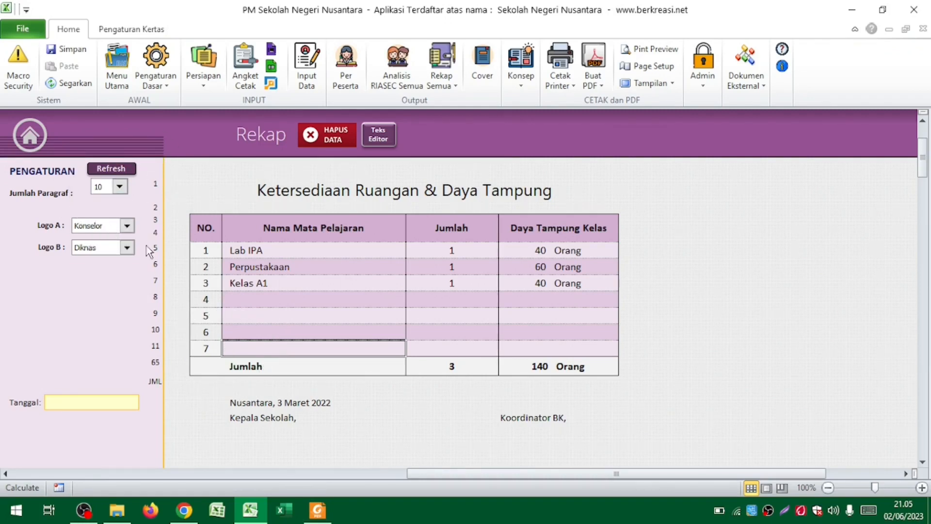
Set the room sheet's Jumlah Paragraf to 5
left_click(290, 391)
left_click(120, 187)
left_click_drag(125, 203, 131, 272)
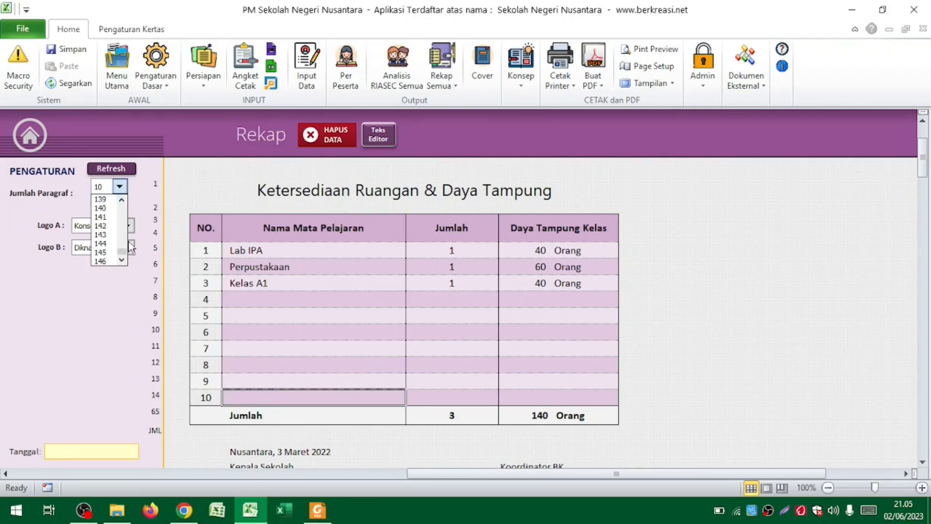
left_click_drag(126, 250, 124, 211)
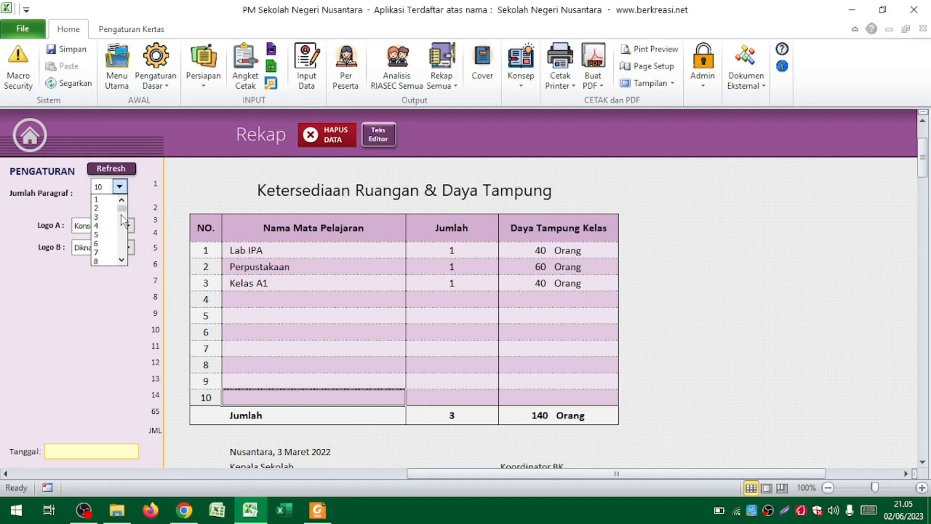
left_click(106, 235)
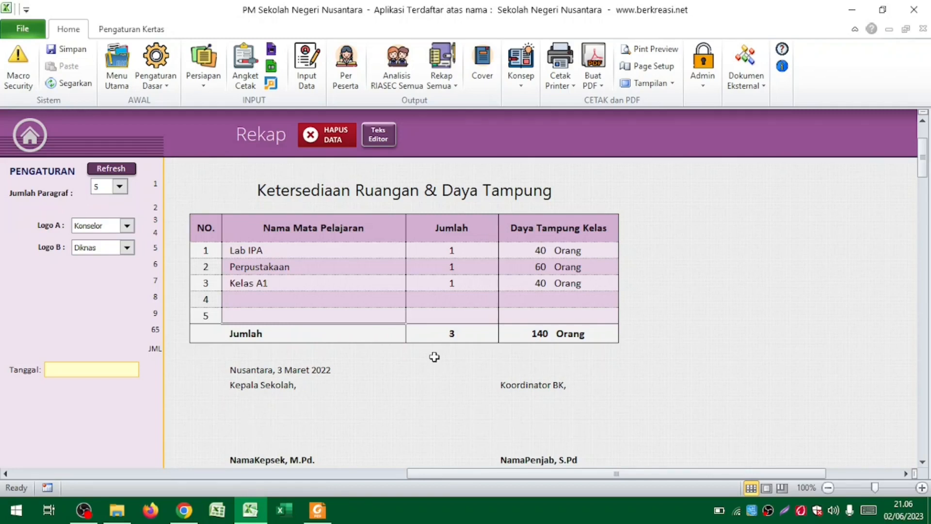
Return to the main menu and open the Referensi Mapel Pendukung Studi sheet
key("alt+Tab")
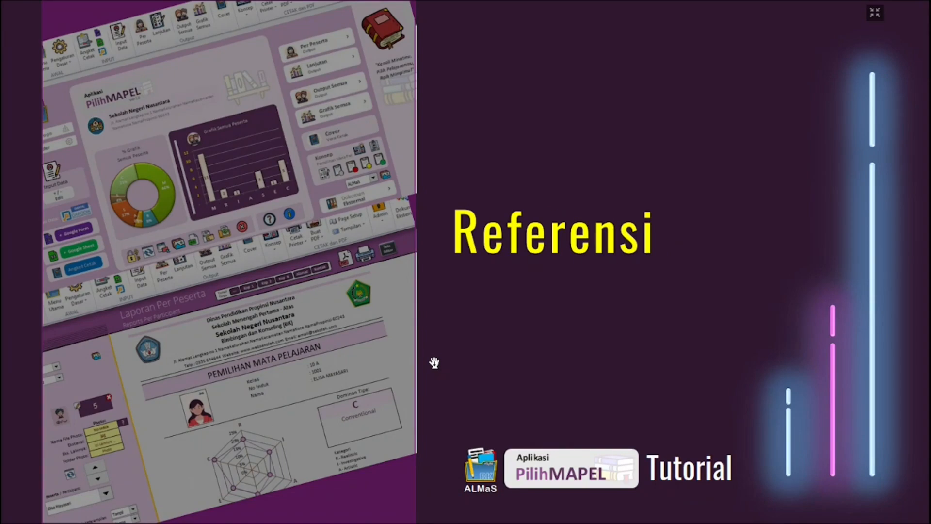
key("alt+Tab")
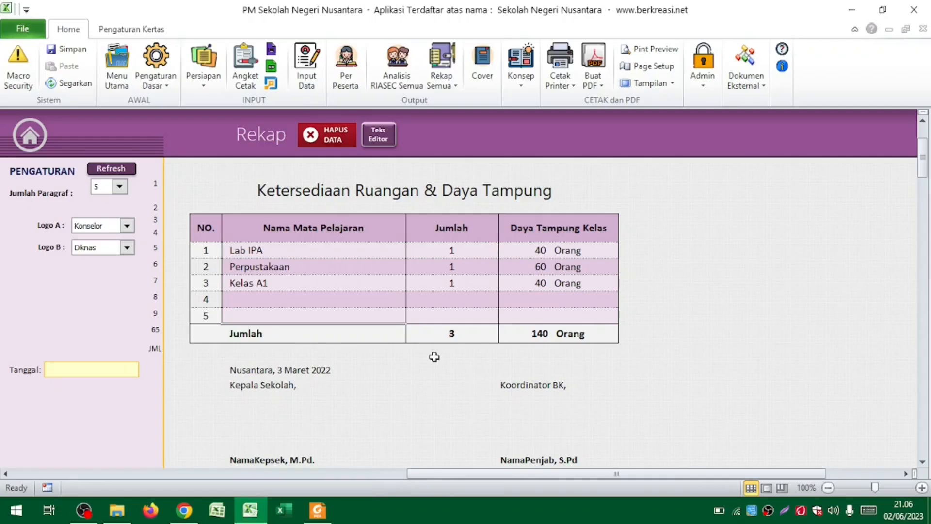
left_click(212, 76)
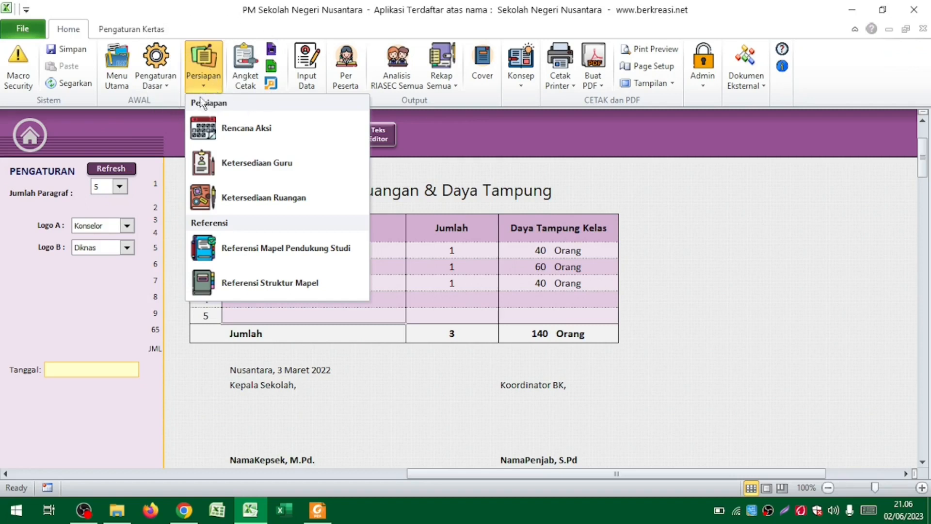
left_click(116, 67)
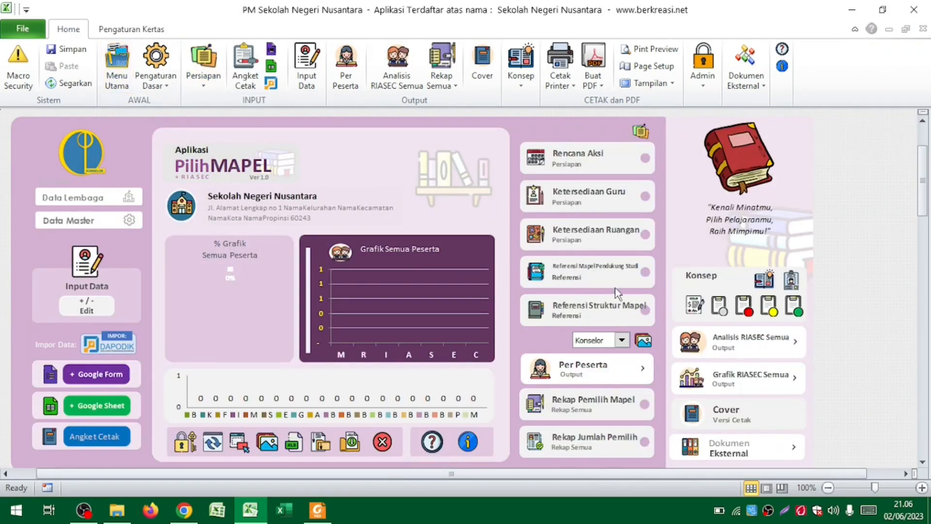
left_click(586, 273)
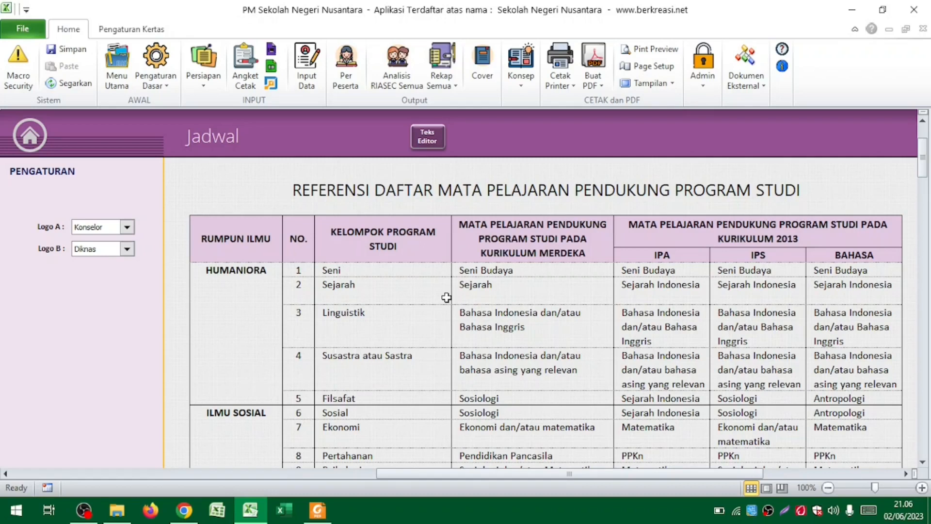
Look through the Rumpun Ilmu groupings in the reference table, starting from Humaniora
left_click(245, 322)
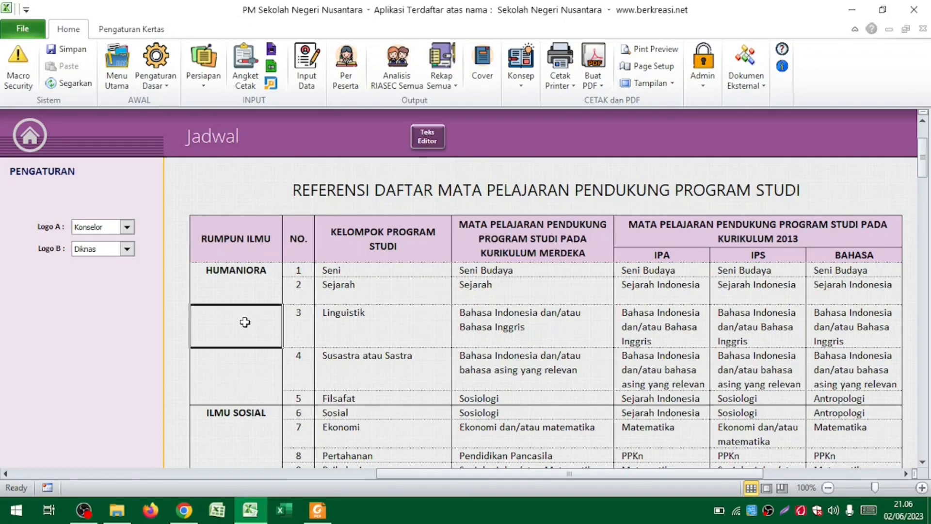
left_click(235, 270)
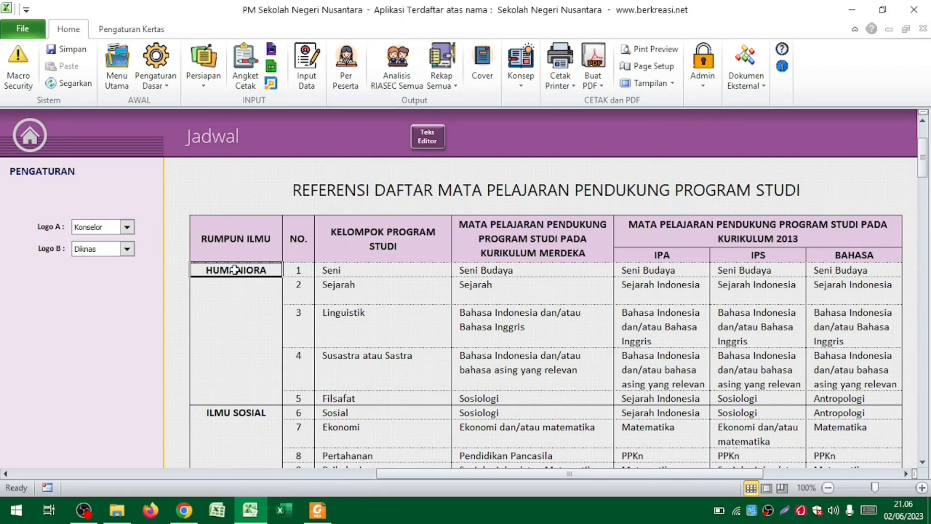
scroll(235, 270, "down", 10)
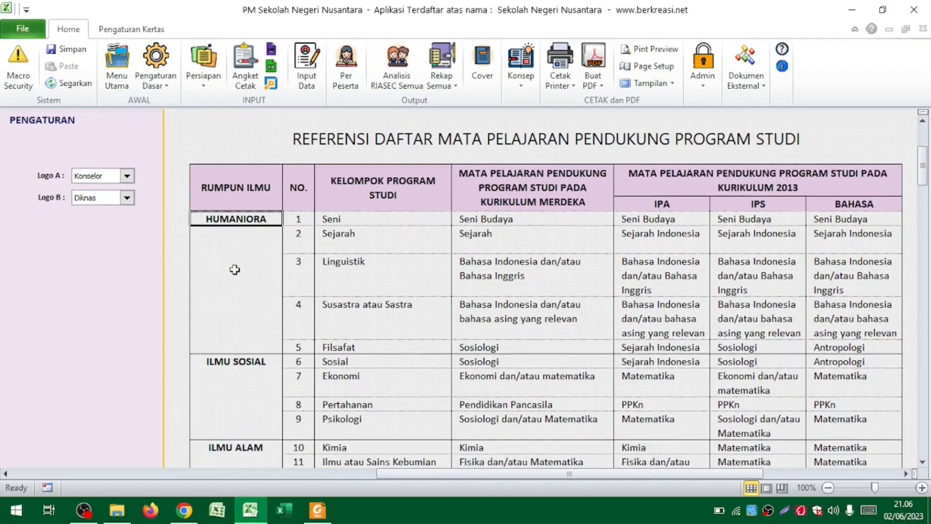
scroll(235, 270, "down", 15)
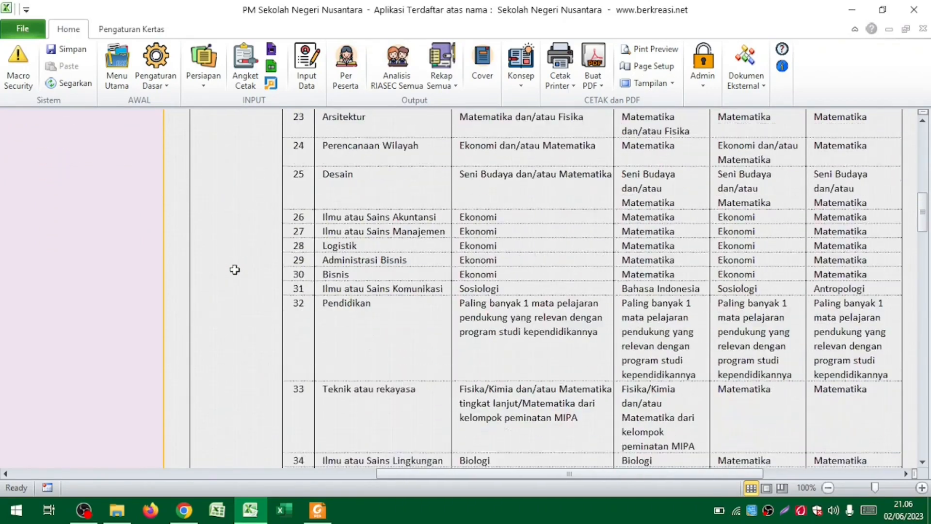
scroll(234, 270, "up", 20)
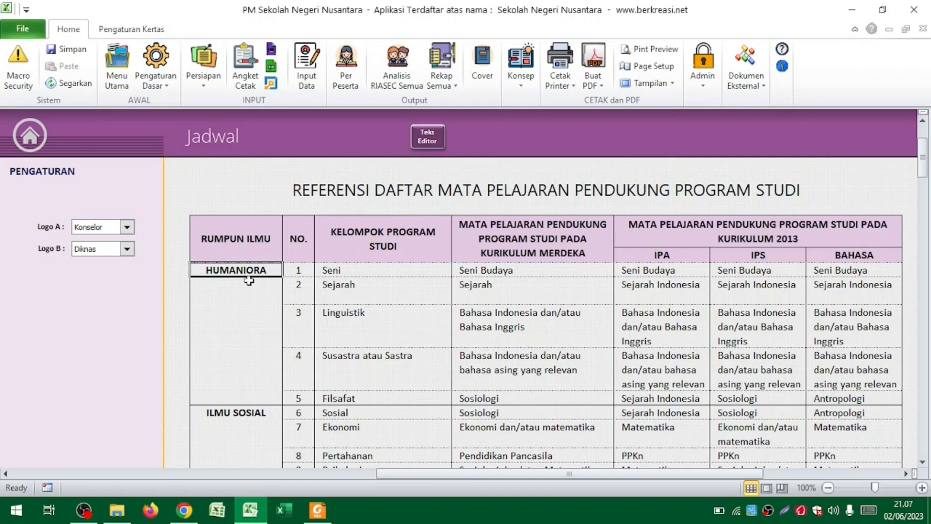
Examine the Humaniora study programs and their supporting subjects under Kurikulum Merdeka and Kurikulum 2013 (IPA, IPS, Bahasa)
left_click(376, 272)
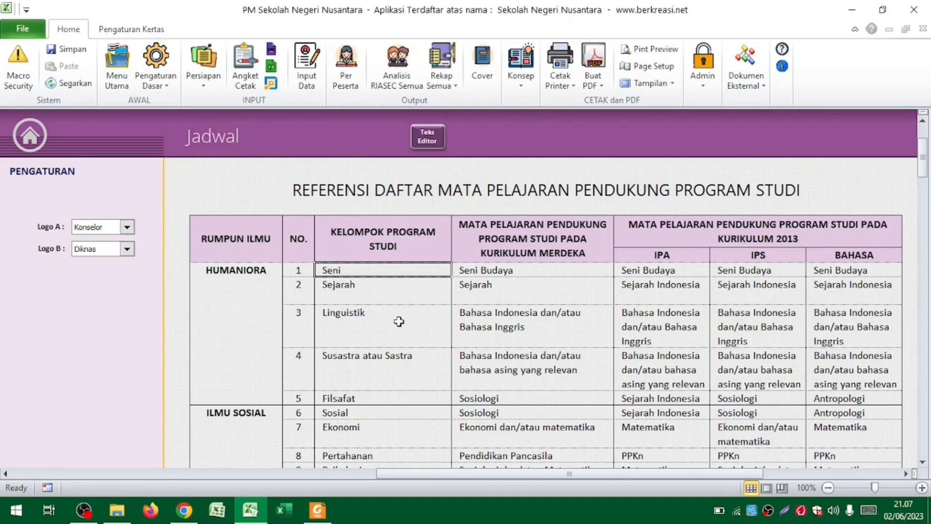
left_click(402, 400)
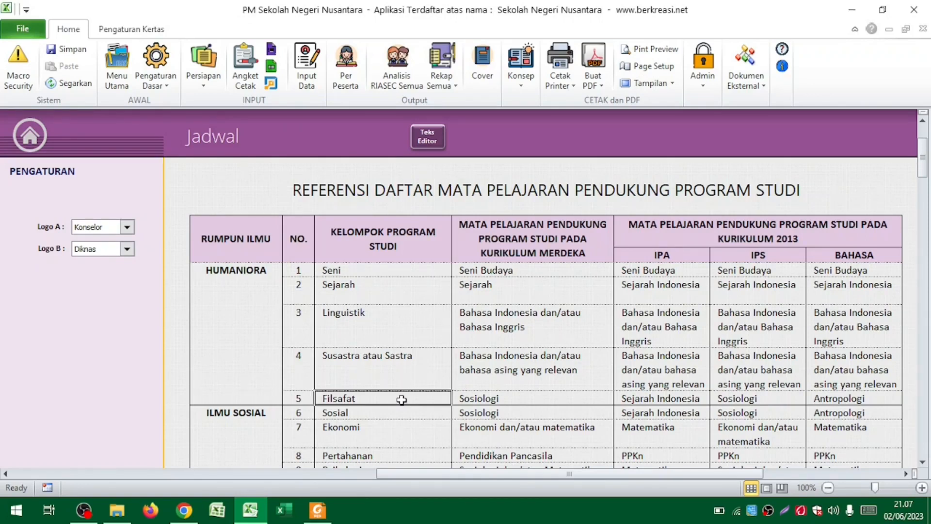
left_click_drag(500, 270, 515, 397)
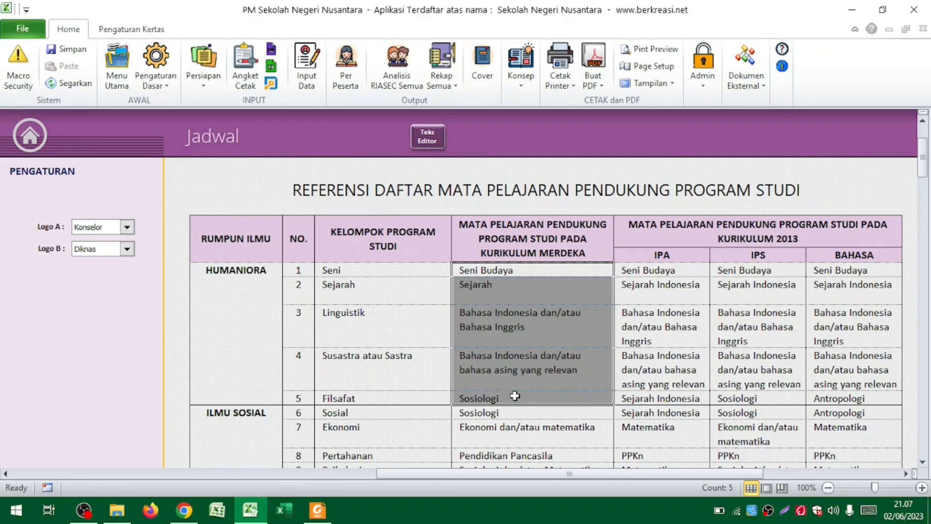
left_click(347, 273)
left_click(546, 268)
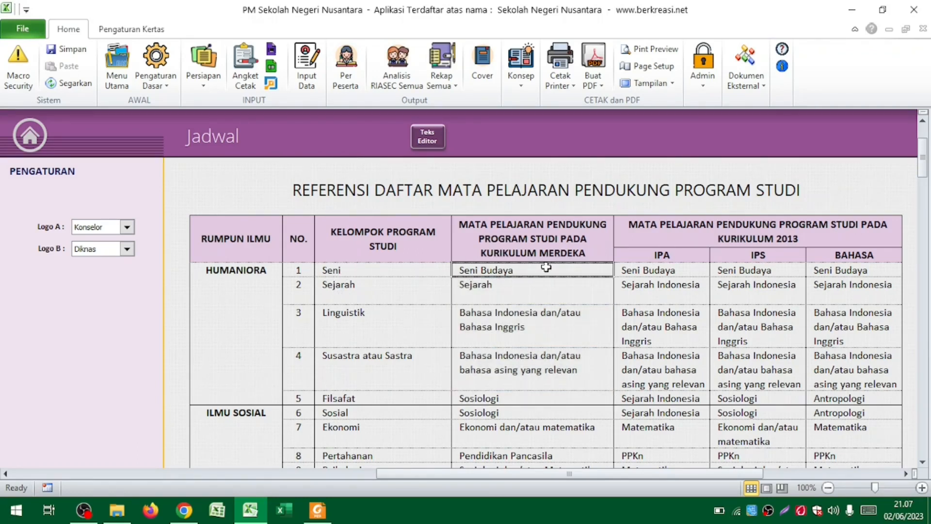
left_click(770, 237)
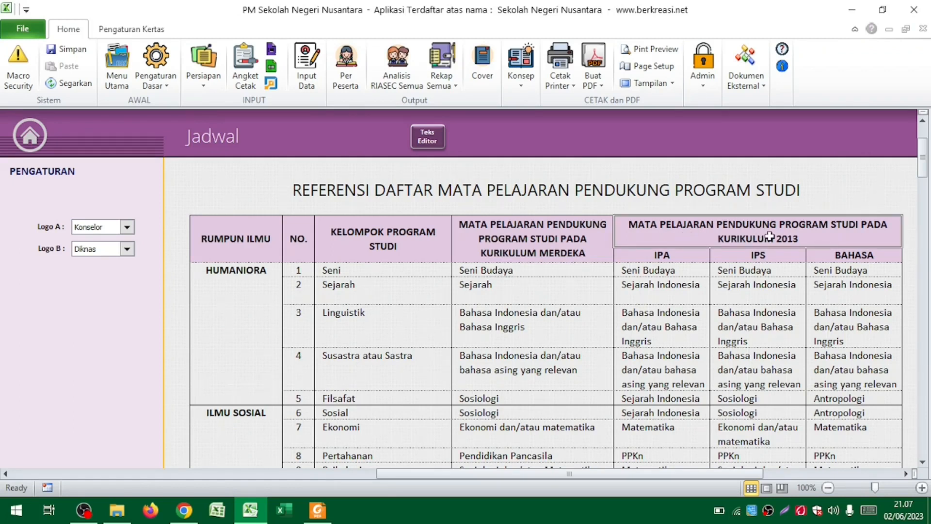
left_click(693, 270)
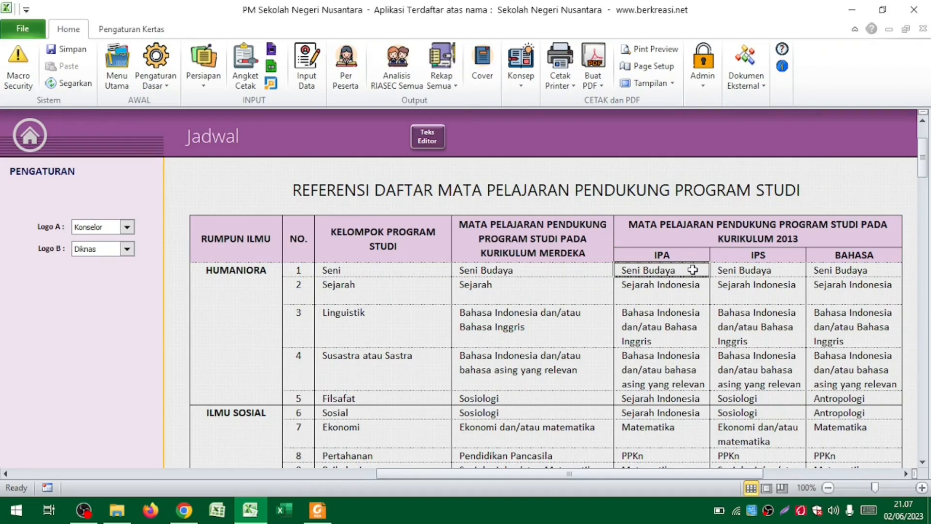
left_click(762, 270)
left_click(848, 270)
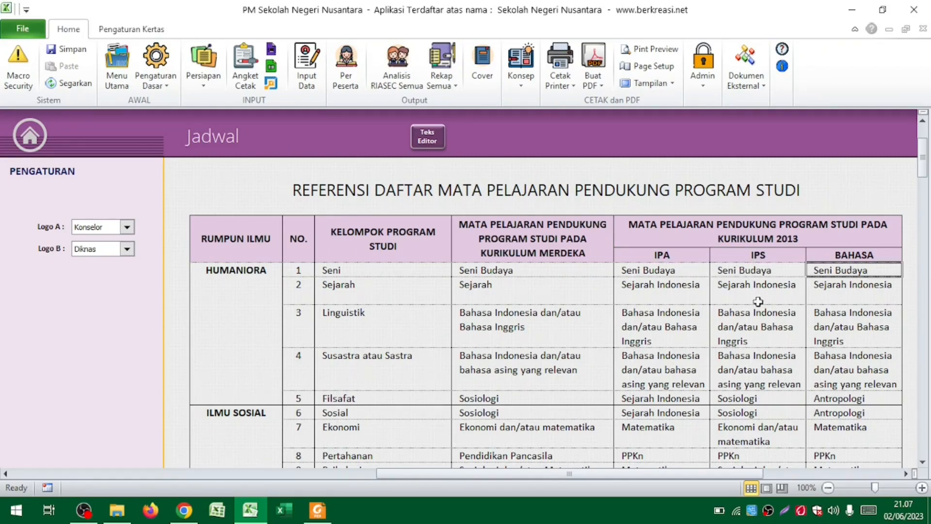
left_click(395, 294)
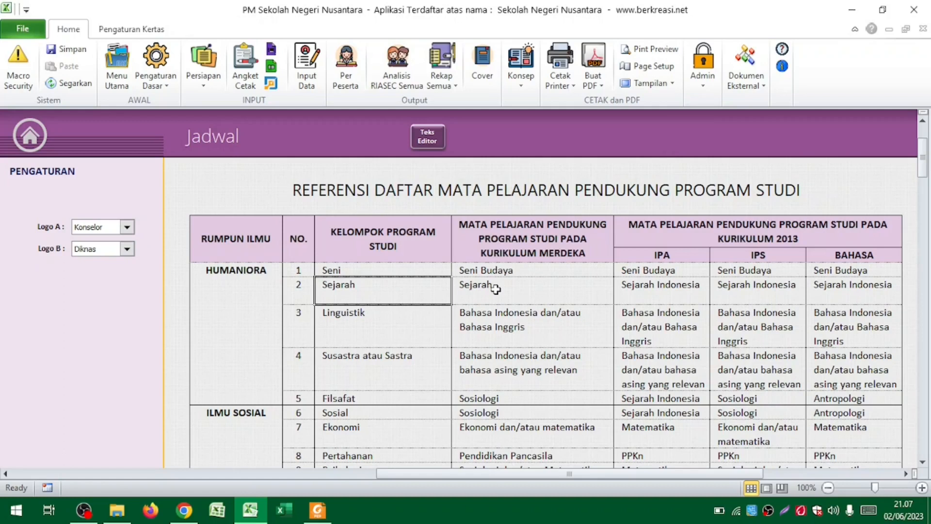
Examine the Sosial program under Ilmu Sosial and its supporting subjects for Kurikulum Merdeka and for IPA, IPS and Bahasa
scroll(413, 314, "down", 1)
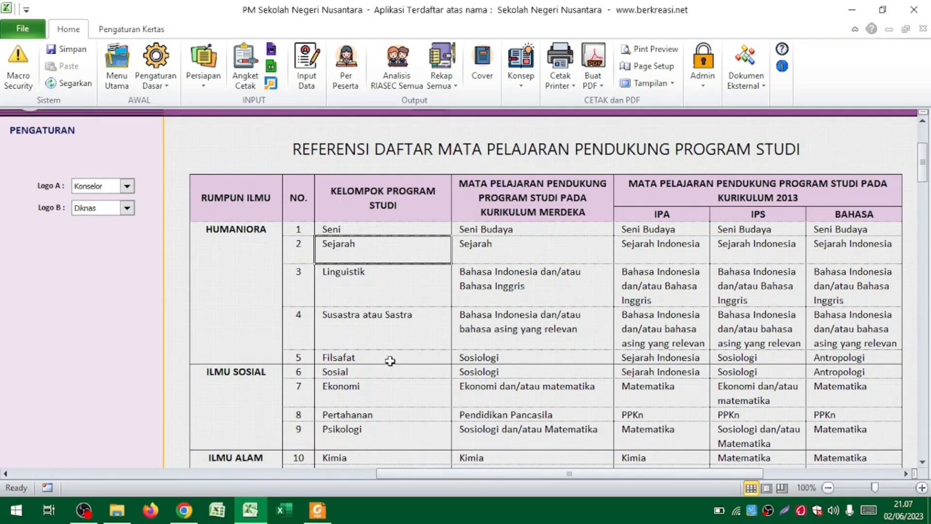
left_click(363, 373)
left_click(229, 372)
left_click(383, 372)
left_click(383, 372)
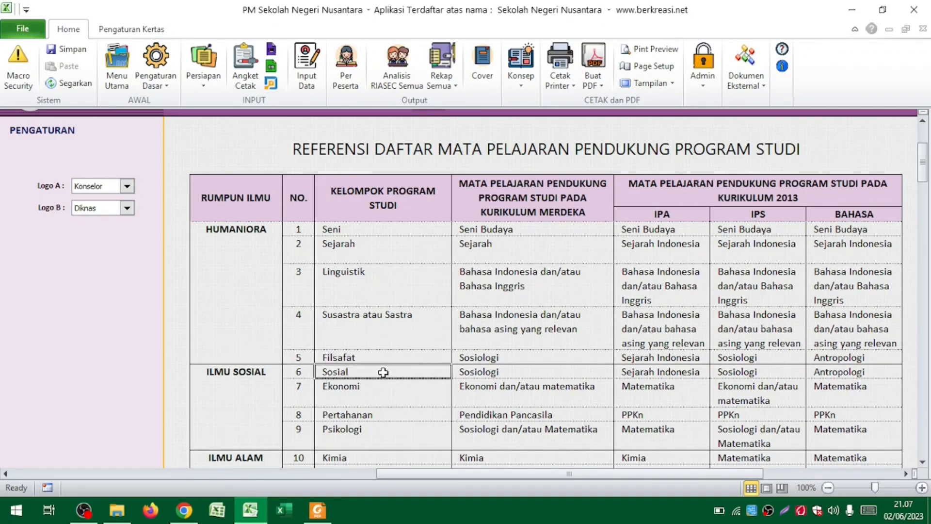
left_click(516, 372)
left_click(516, 372)
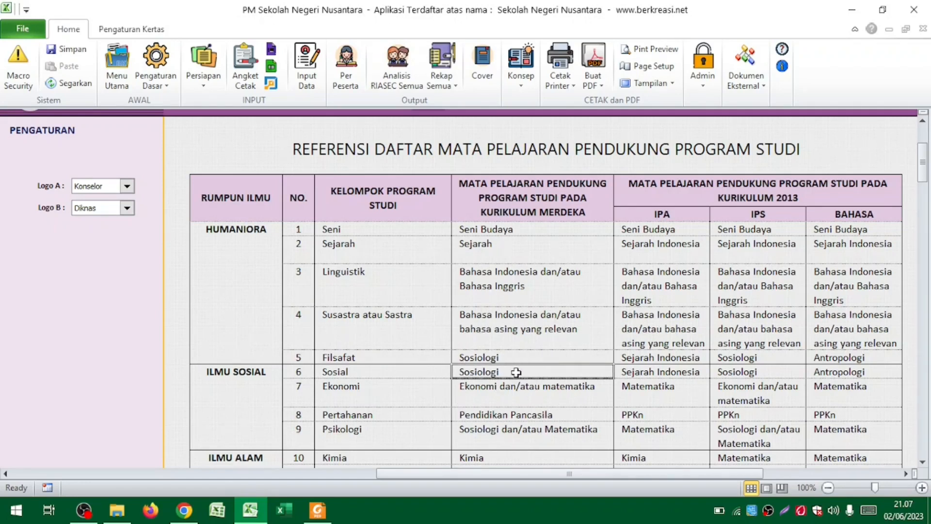
left_click(516, 372)
left_click(516, 372)
left_click(691, 371)
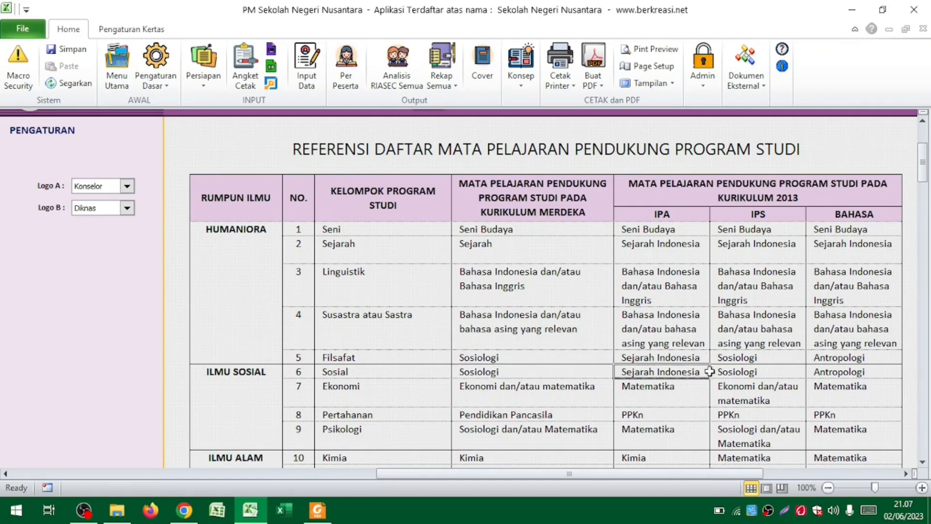
left_click(754, 372)
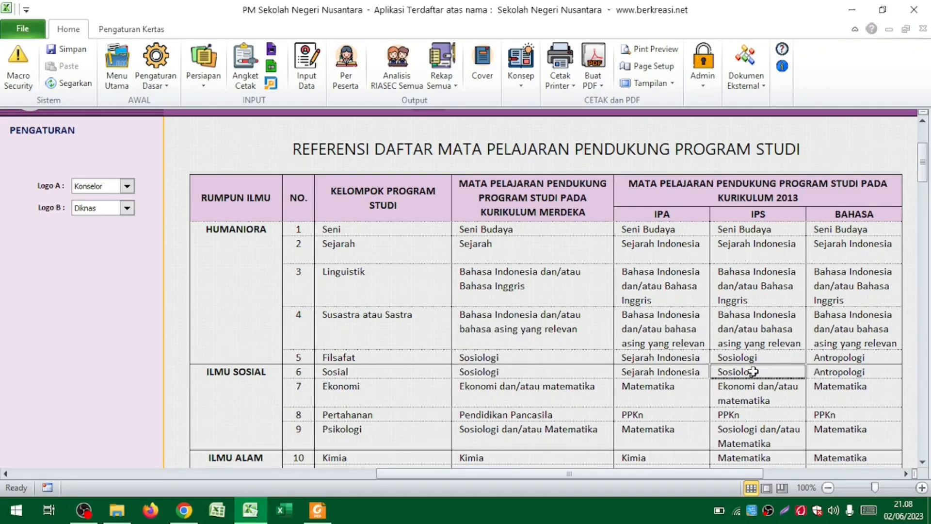
left_click(844, 370)
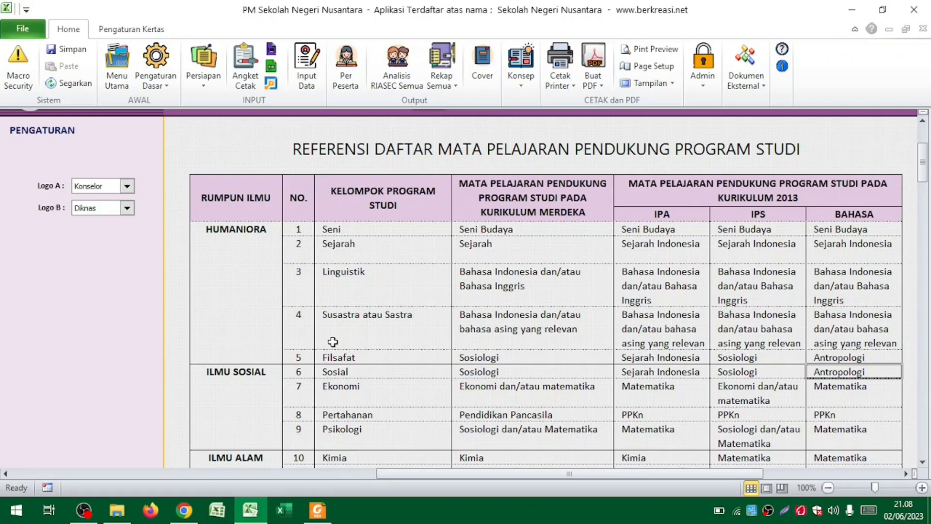
Review the remaining study programs down to the source note below the reference table, and return to its beginning
scroll(333, 342, "down", 15)
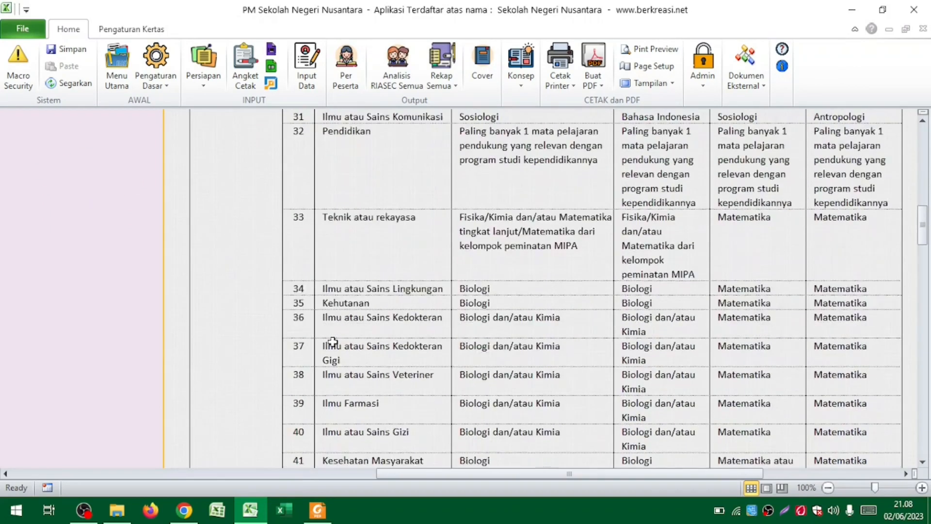
left_click(333, 342)
scroll(333, 342, "down", 5)
scroll(332, 342, "up", 3)
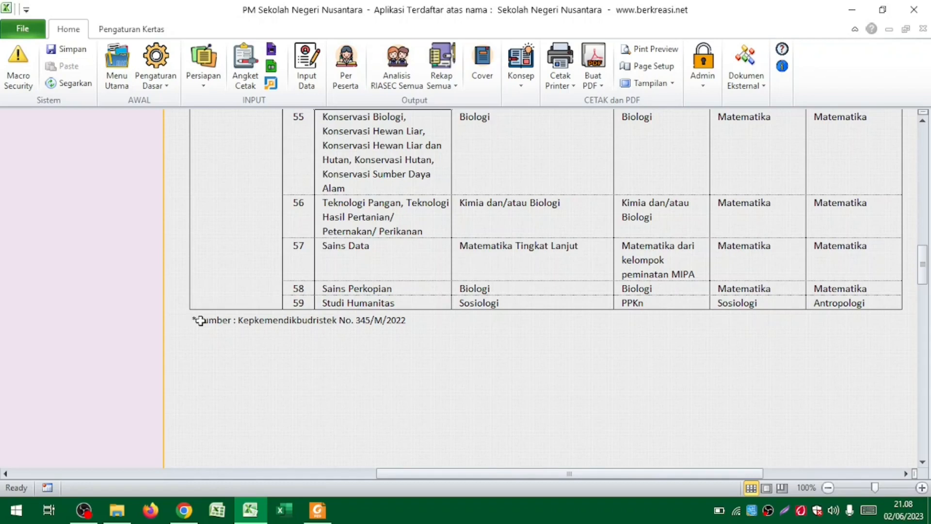
scroll(200, 320, "up", 18)
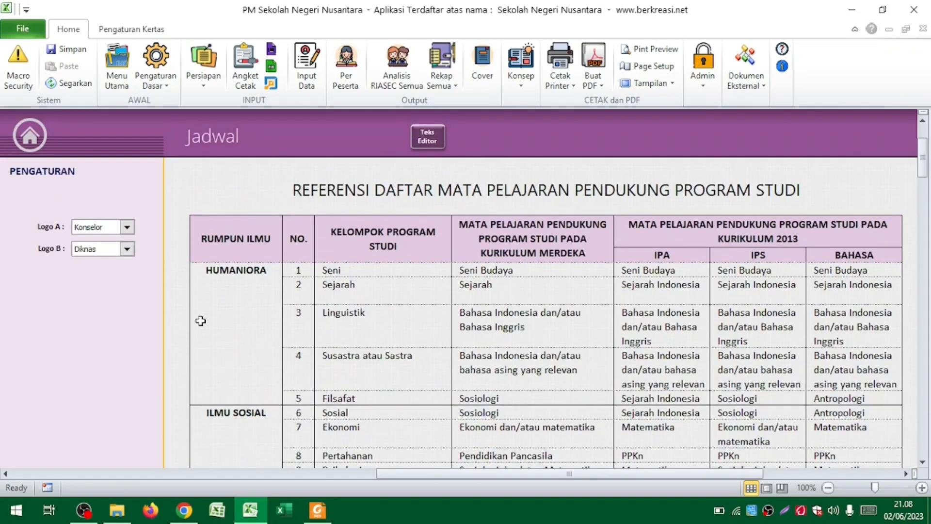
Open the external document Kepmen 345M2022, skim its first page, and close the PDF reader
left_click(747, 69)
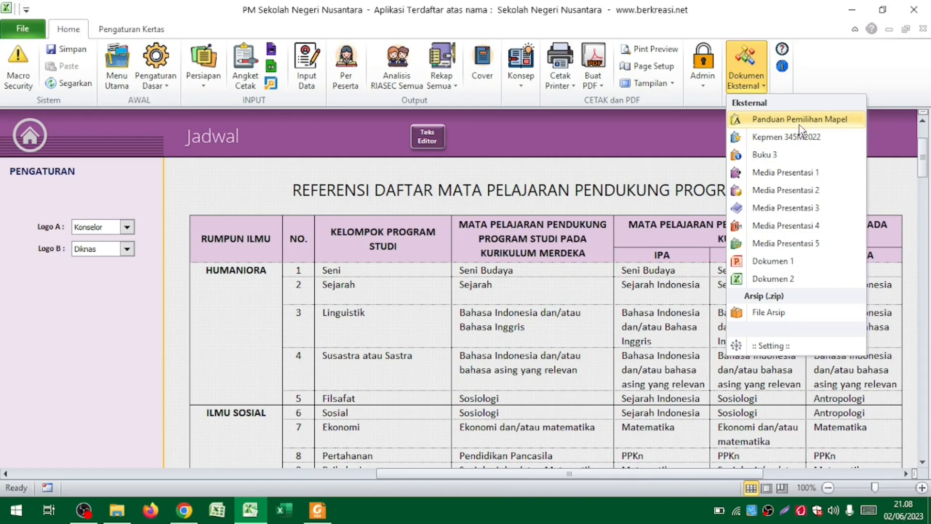
left_click(806, 136)
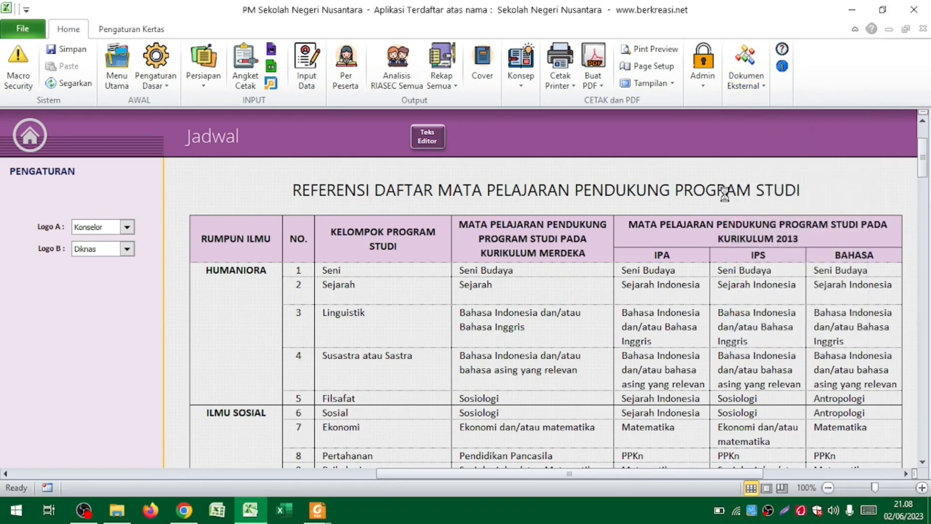
scroll(414, 306, "down", 10)
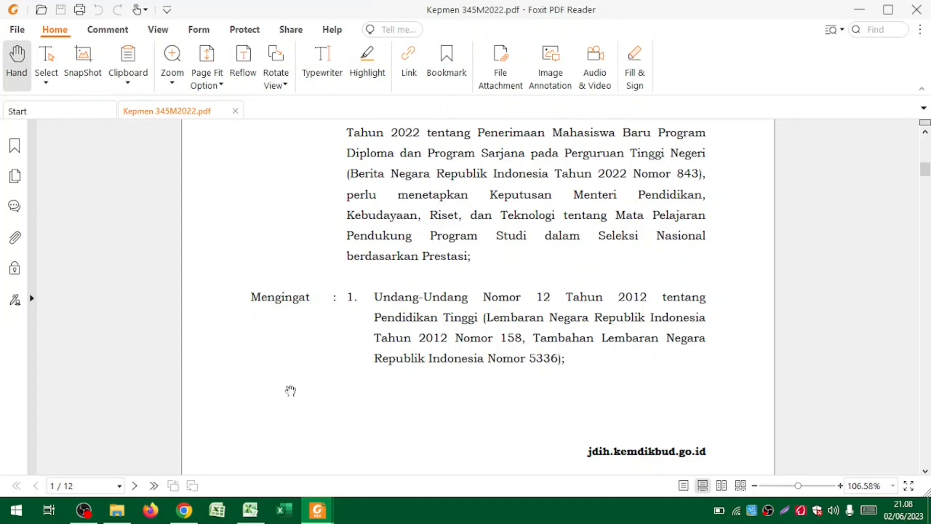
scroll(741, 202, "down", 3)
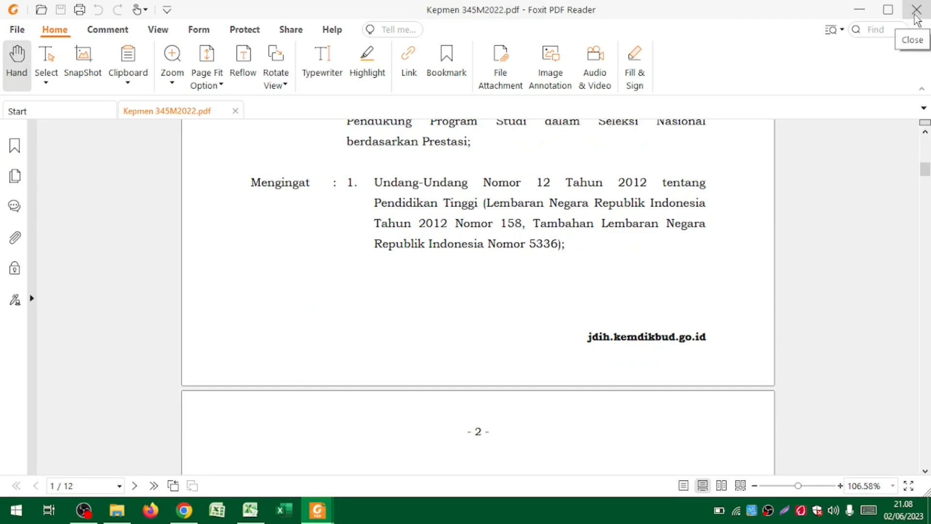
left_click(916, 11)
Check the Humaniora and Ilmu Sosial groups in the reference table again
left_click(226, 316)
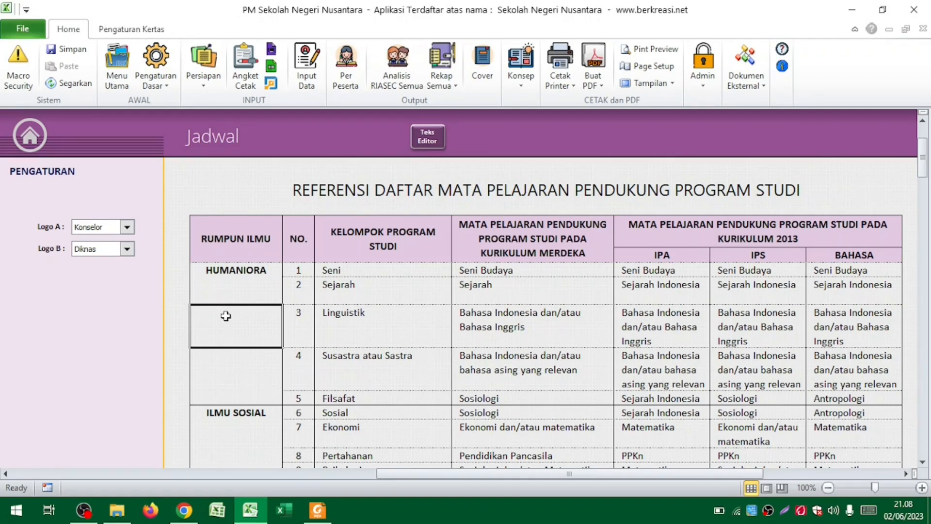
scroll(226, 316, "down", 2)
left_click(226, 315)
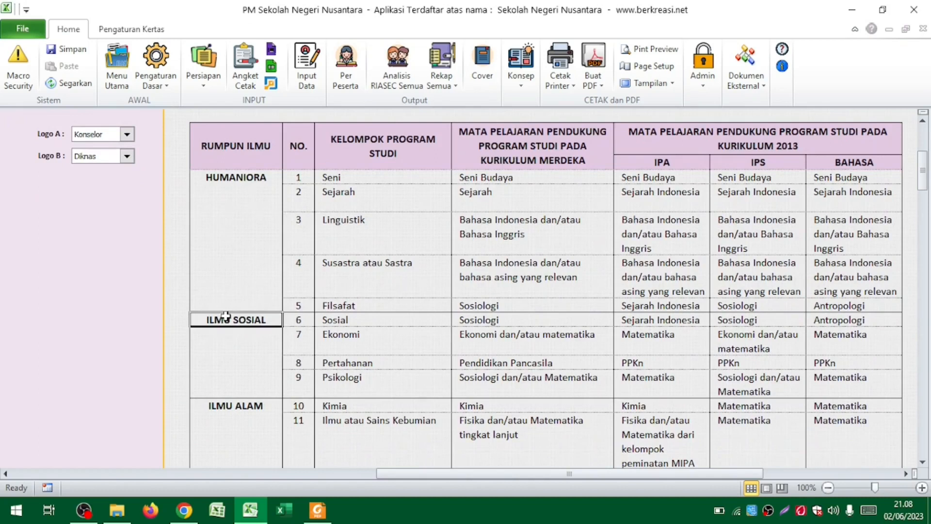
Open Referensi Struktur Mapel and examine the hour allocations of the general subjects for classes XI and XII
left_click(211, 86)
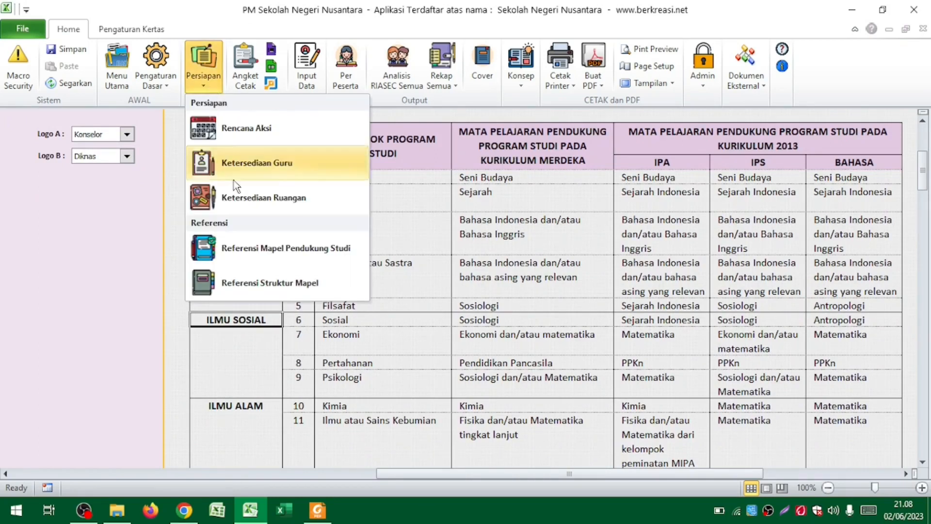
left_click(270, 282)
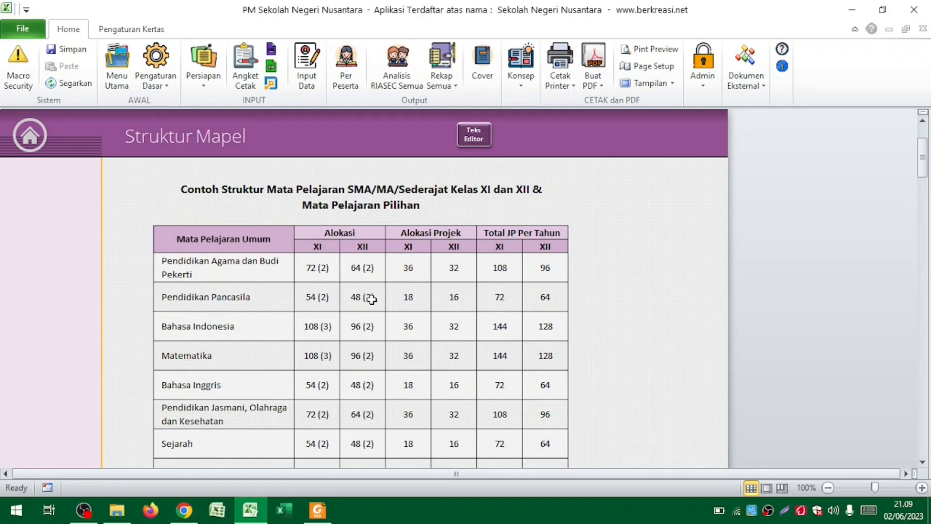
left_click(242, 271)
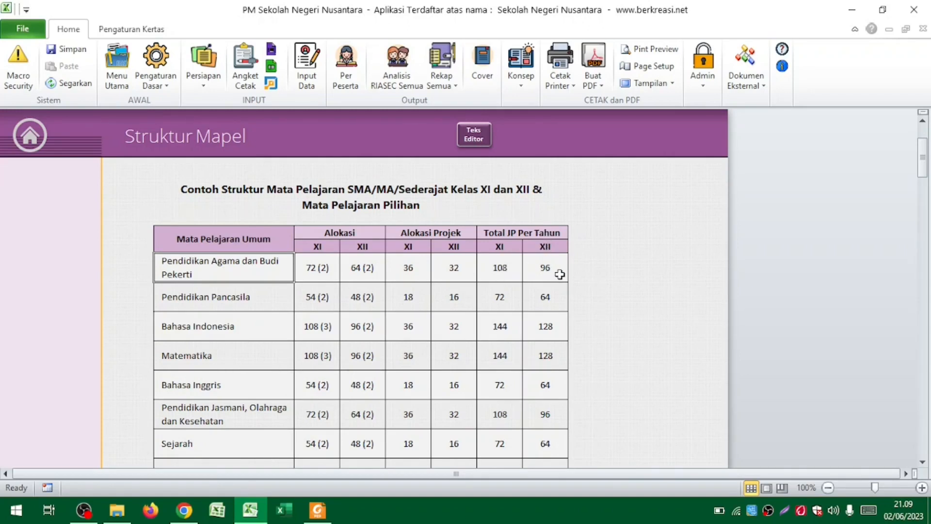
scroll(285, 318, "down", 2)
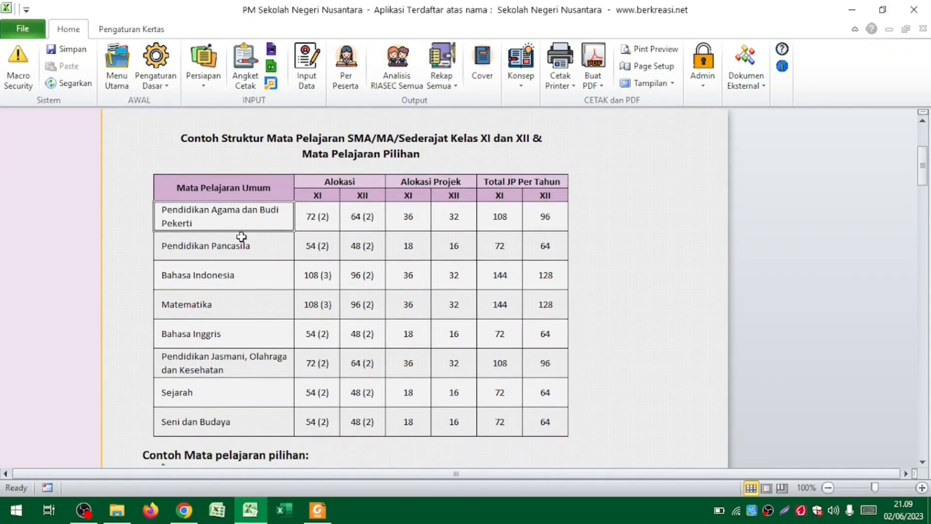
left_click_drag(213, 245, 207, 428)
left_click_drag(296, 428, 537, 413)
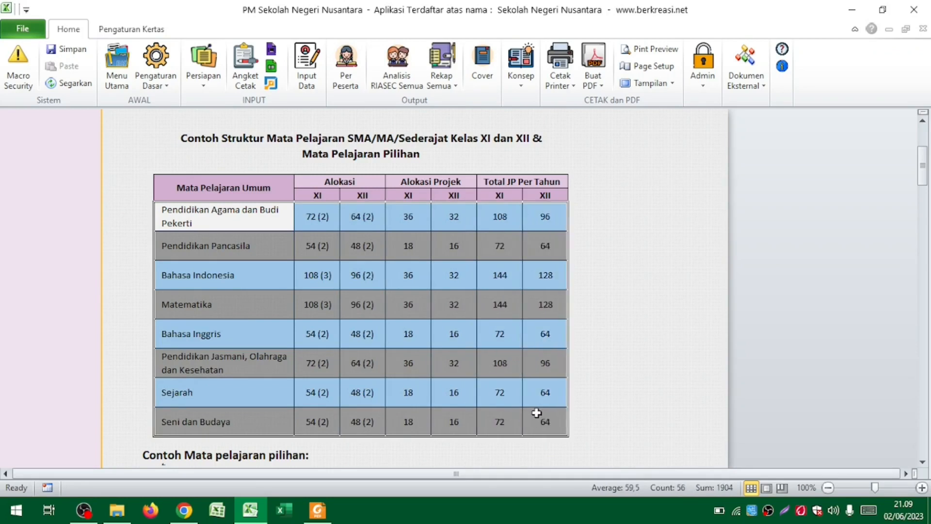
scroll(315, 341, "down", 2)
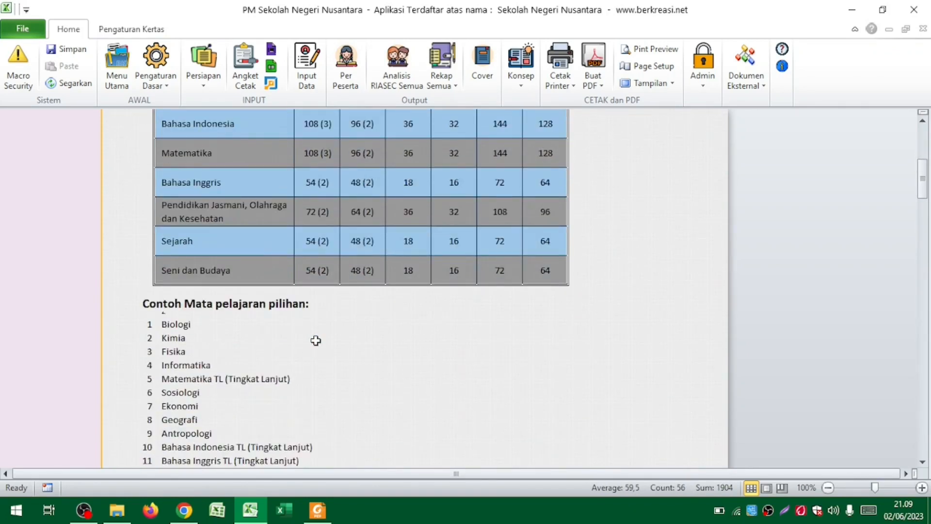
Review the list of example elective subjects and the first note beneath it on yearly elective allocation
left_click_drag(186, 335, 187, 388)
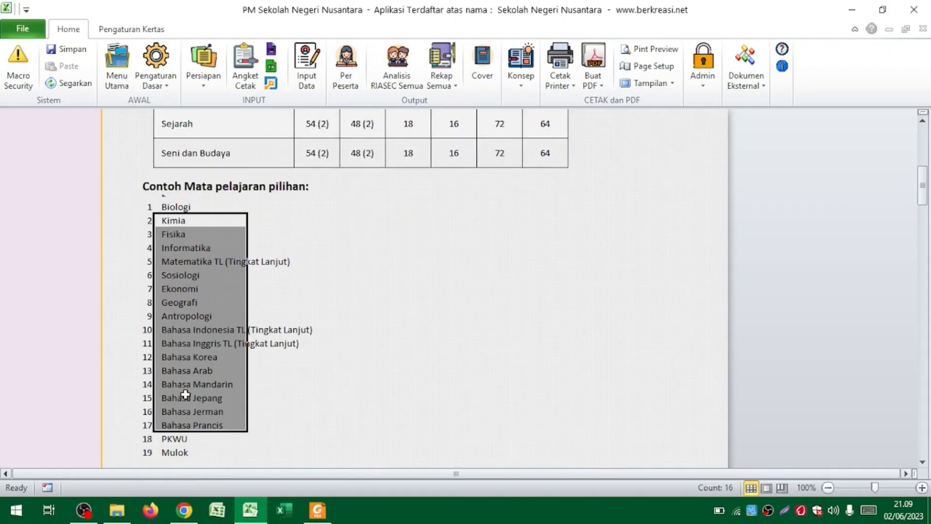
left_click(186, 371)
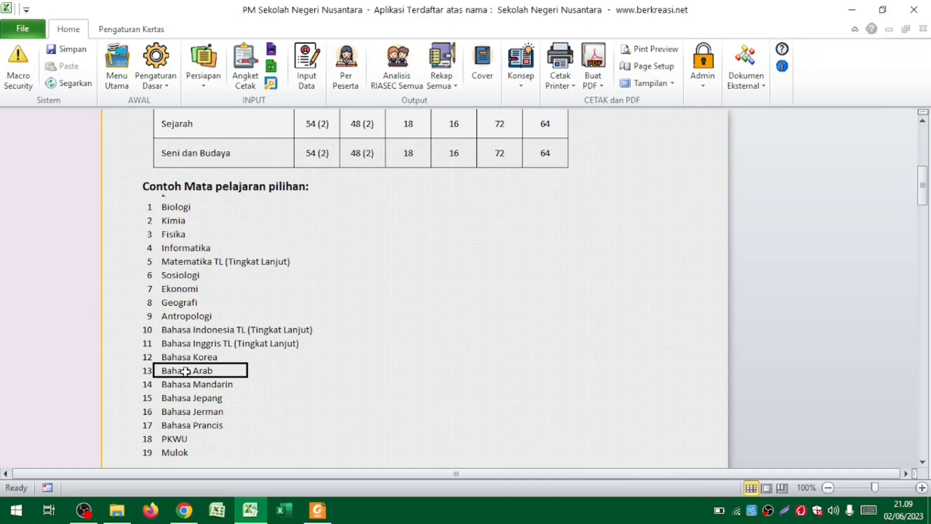
scroll(186, 371, "down", 2)
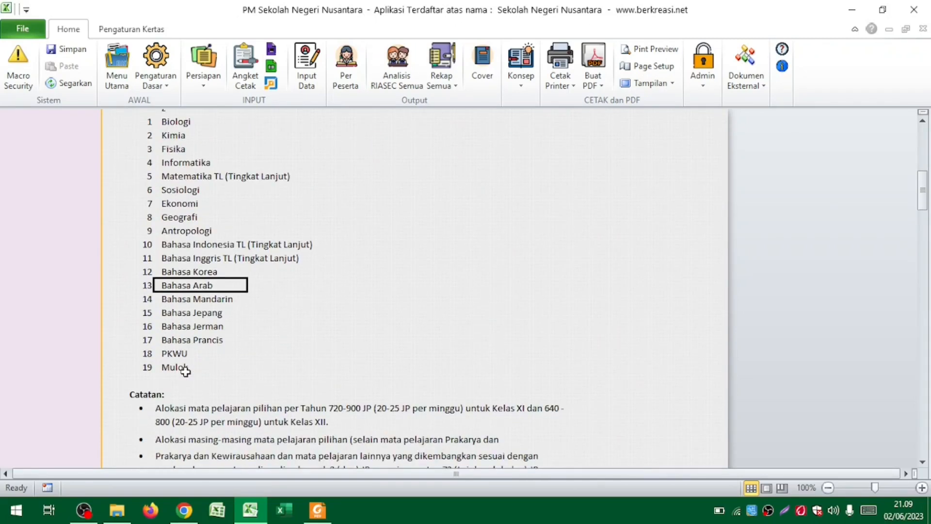
left_click_drag(184, 370, 184, 125)
scroll(243, 294, "down", 2)
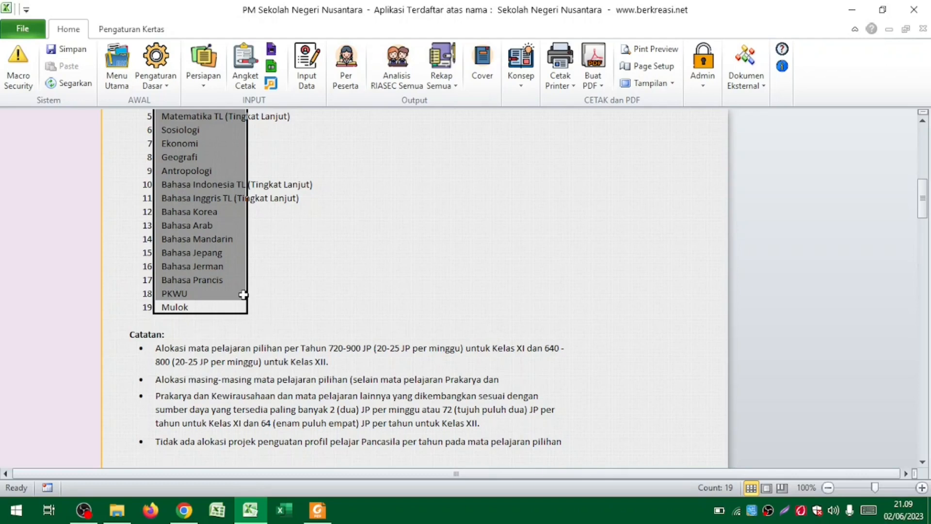
left_click(173, 357)
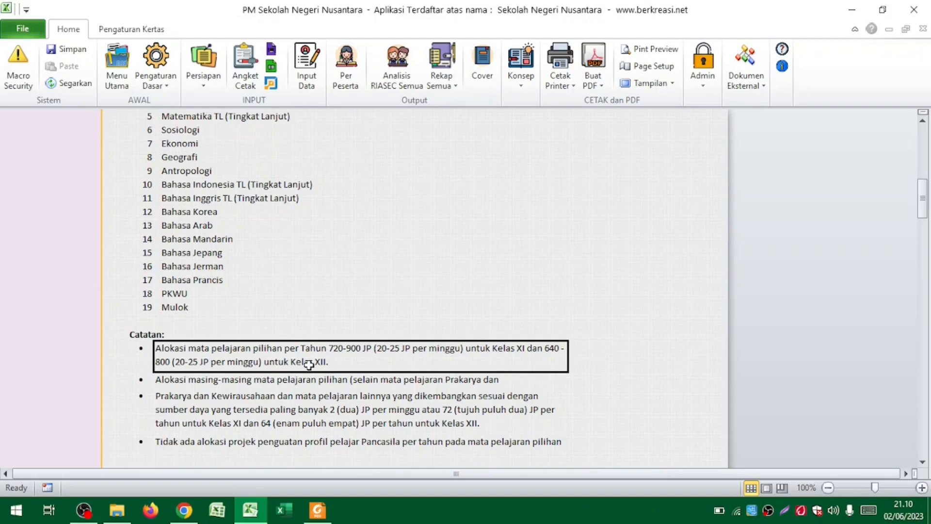
Set the row height of the second note, on allocation of each elective subject, to 35
left_click(287, 380)
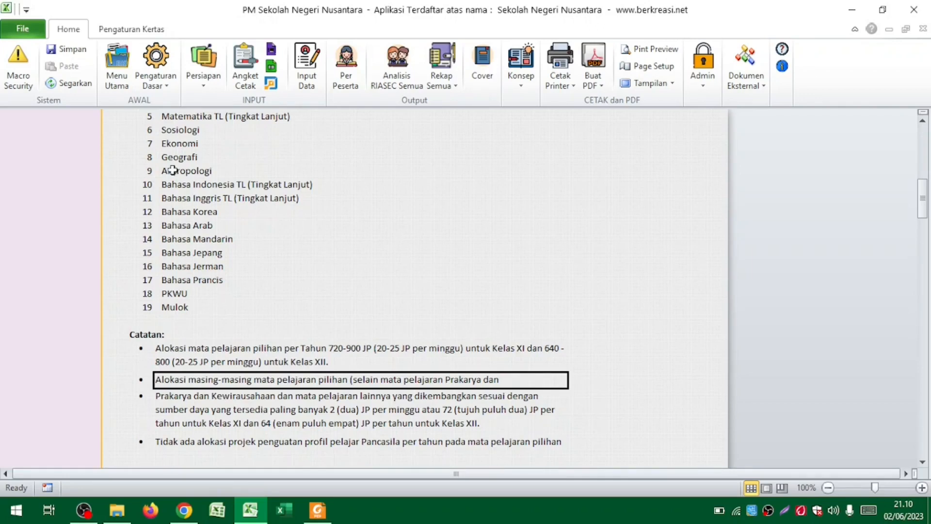
left_click(128, 34)
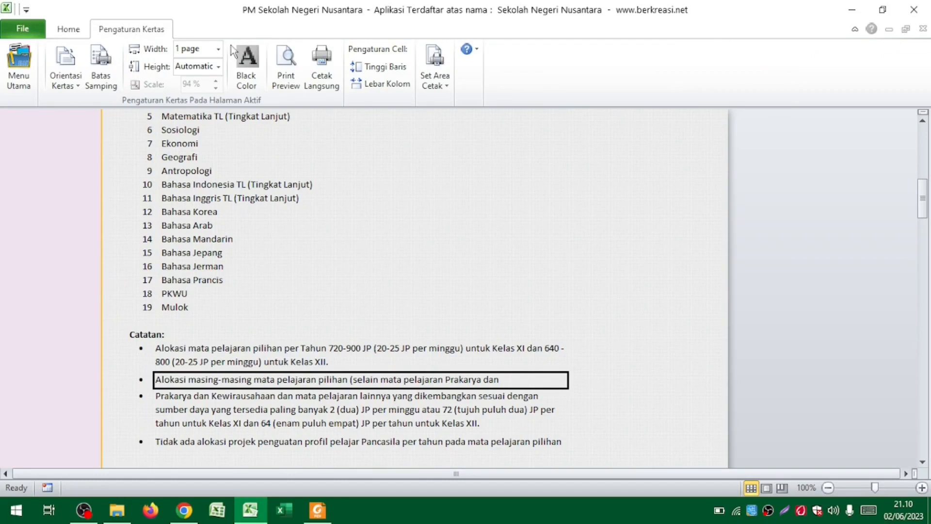
left_click(383, 67)
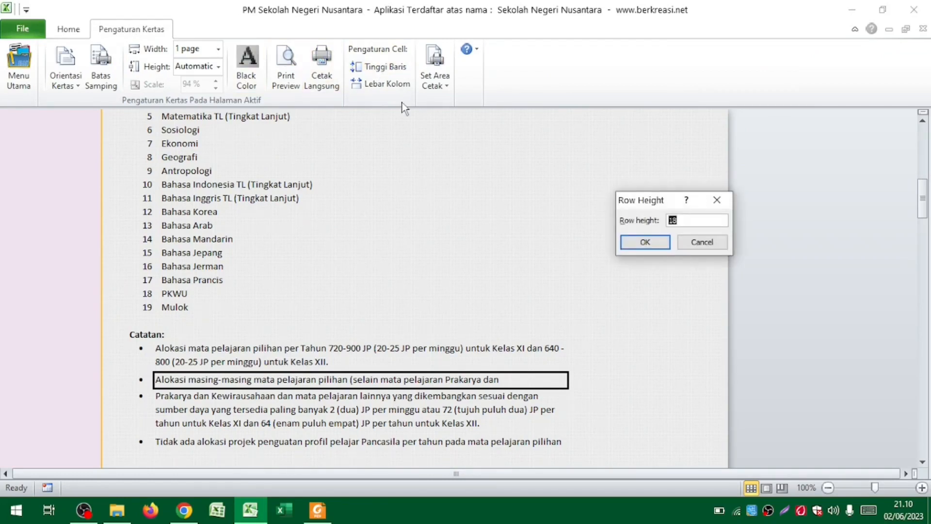
type("35")
key("Return")
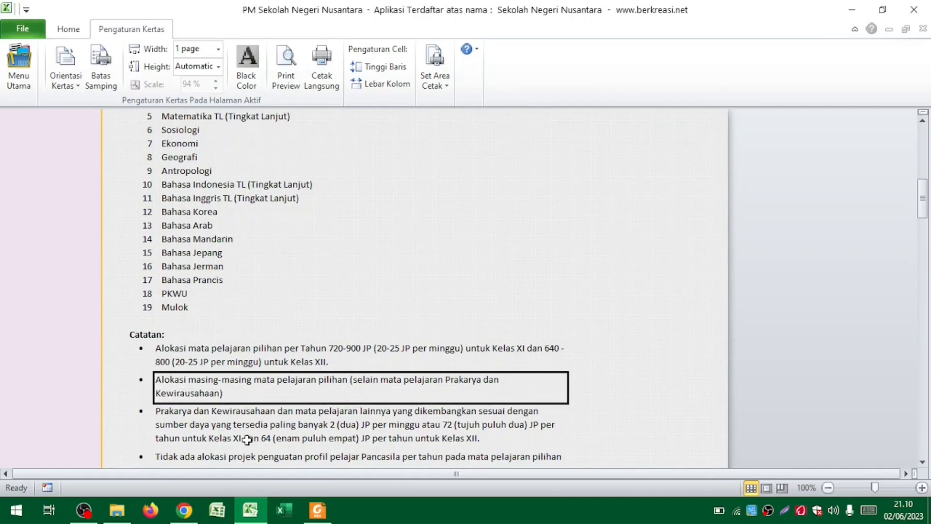
Read the remaining notes on Prakarya dan Kewirausahaan hours and the Pancasila profile project allocation
left_click(213, 413)
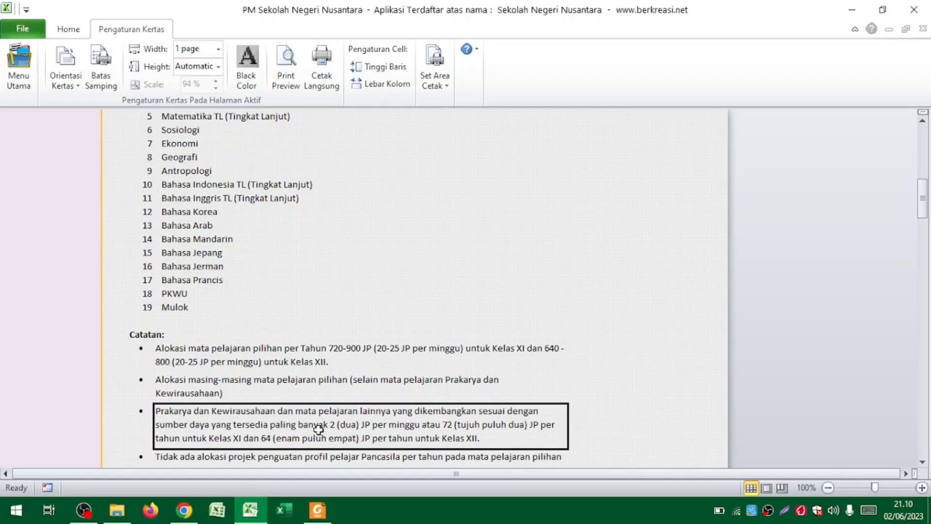
scroll(319, 429, "down", 2)
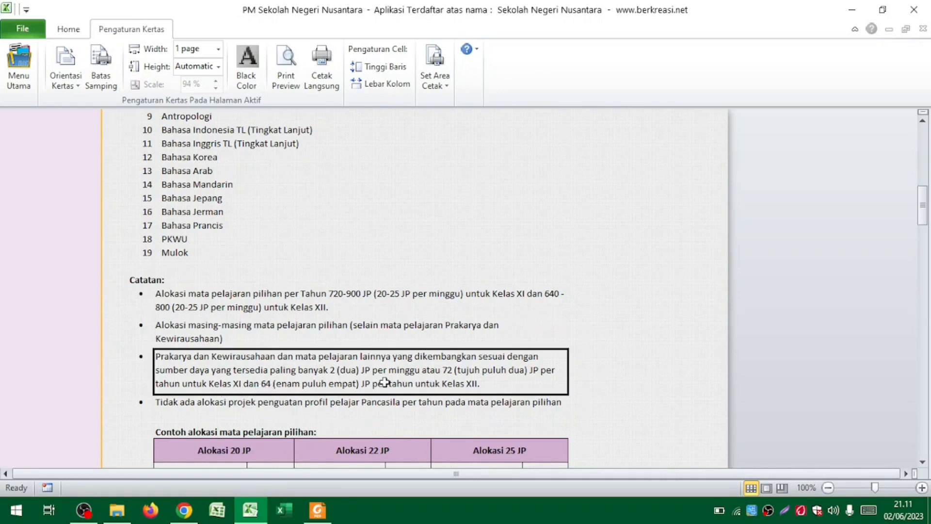
left_click(243, 406)
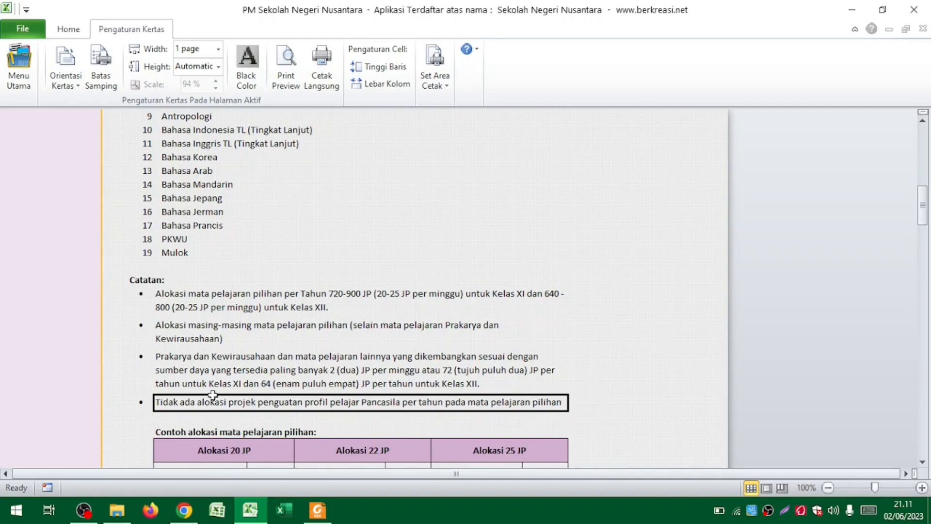
scroll(194, 339, "down", 3)
scroll(195, 338, "down", 1)
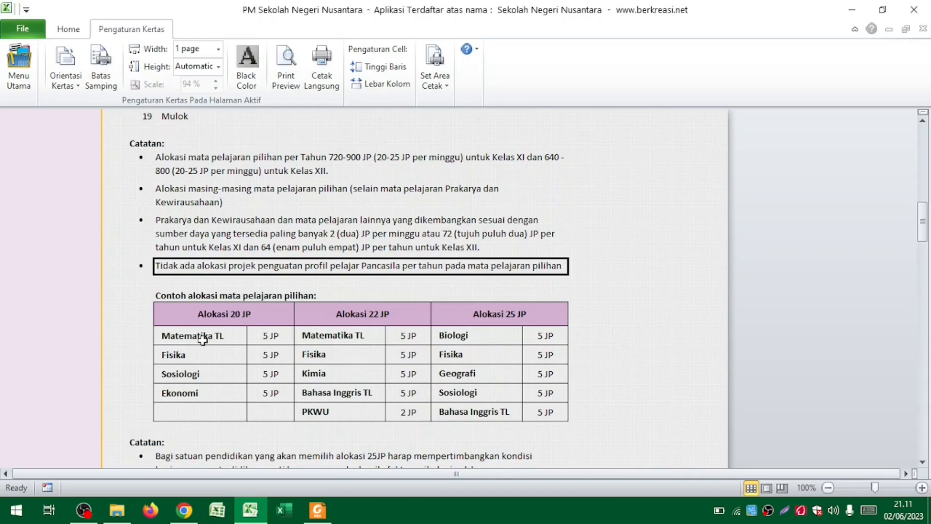
Examine the elective allocation examples for 20 JP, 22 JP and 25 JP, including the subjects in each
left_click(202, 338)
left_click(199, 395)
left_click_drag(200, 395, 199, 338)
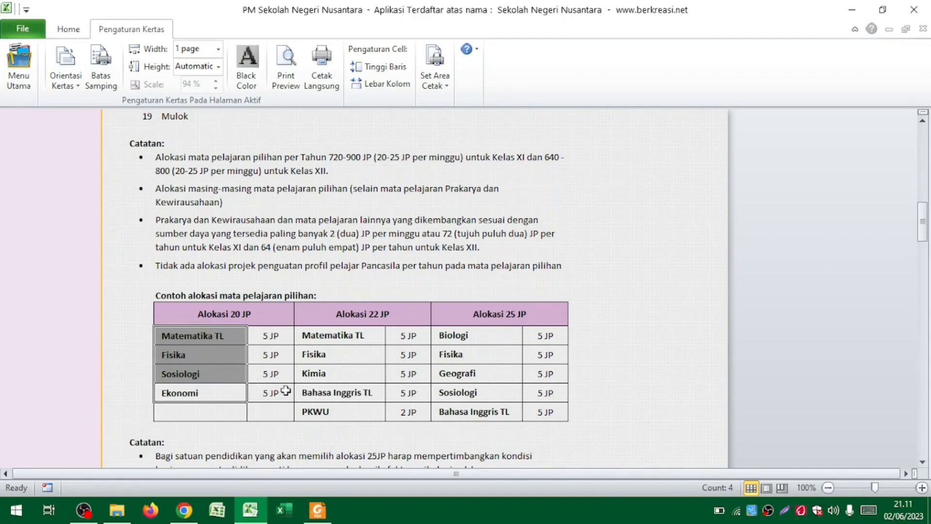
left_click(359, 316)
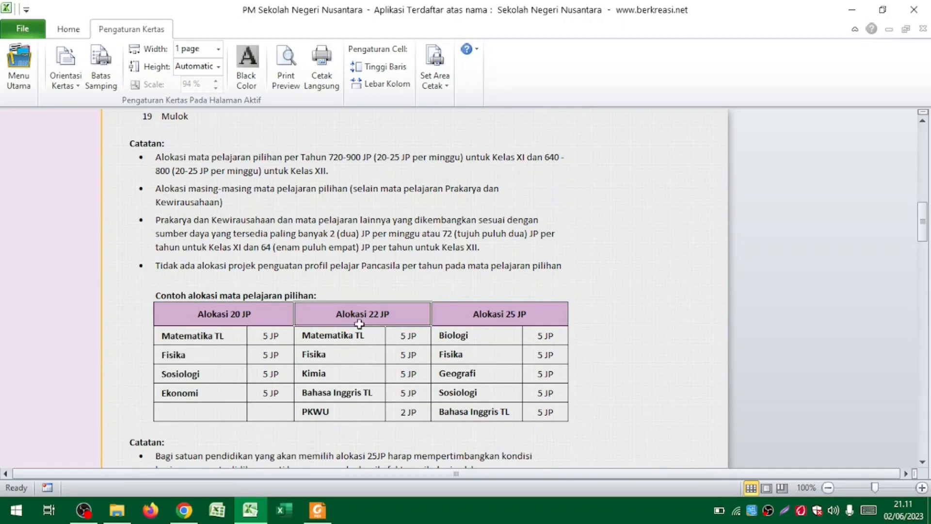
left_click_drag(346, 336, 348, 412)
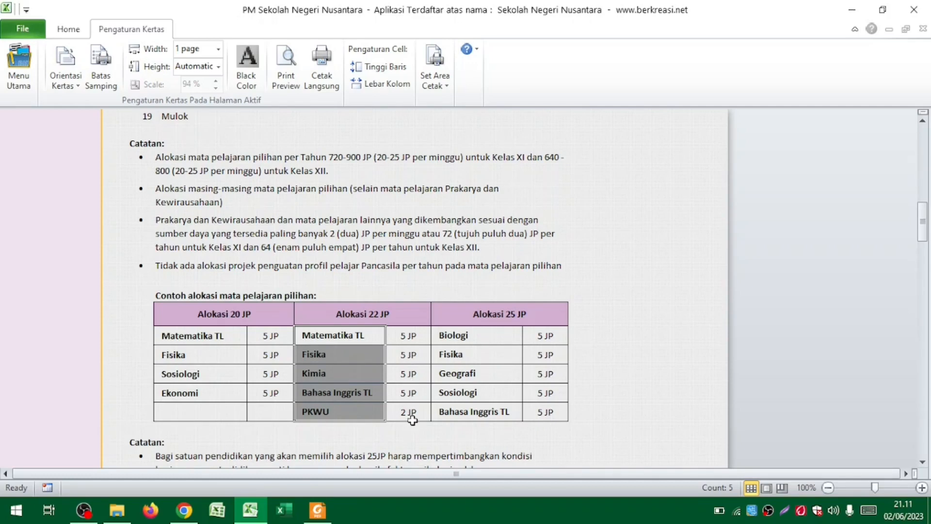
left_click(490, 316)
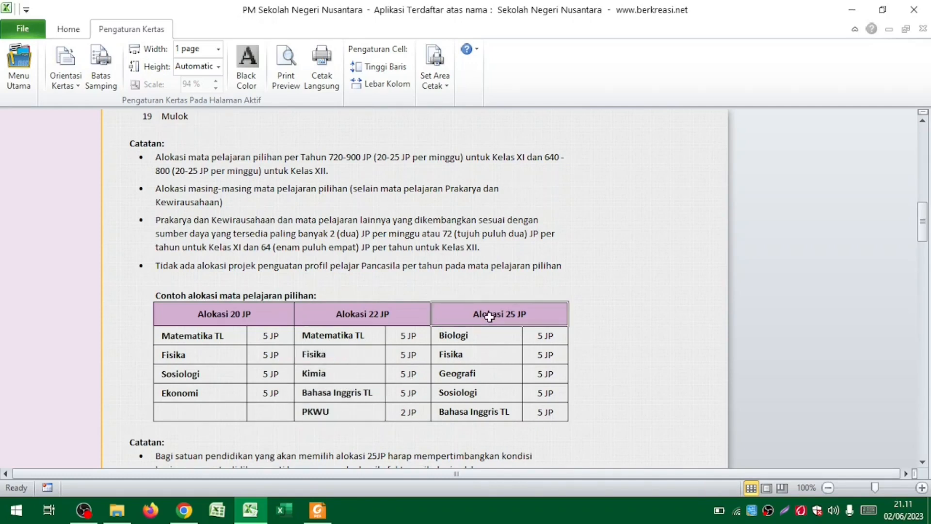
left_click(474, 336)
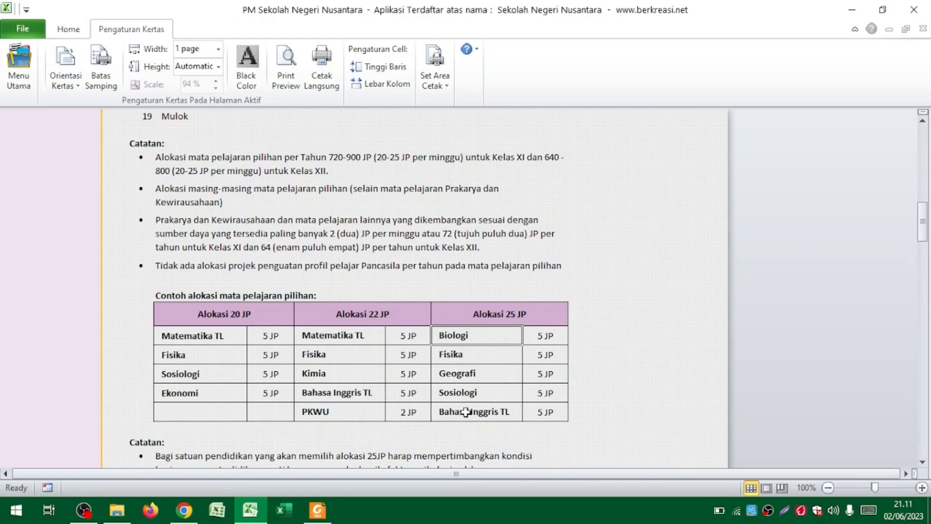
scroll(466, 412, "down", 5)
scroll(465, 412, "up", 7)
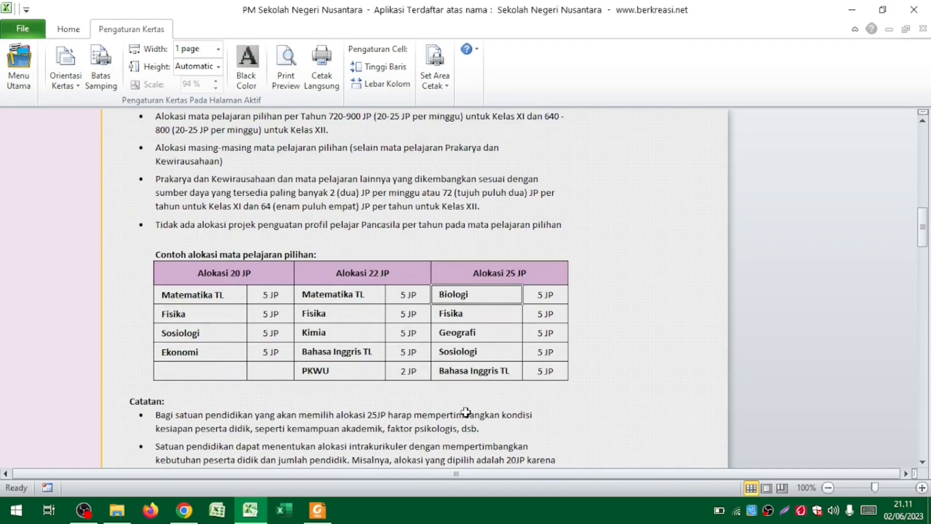
scroll(466, 412, "up", 8)
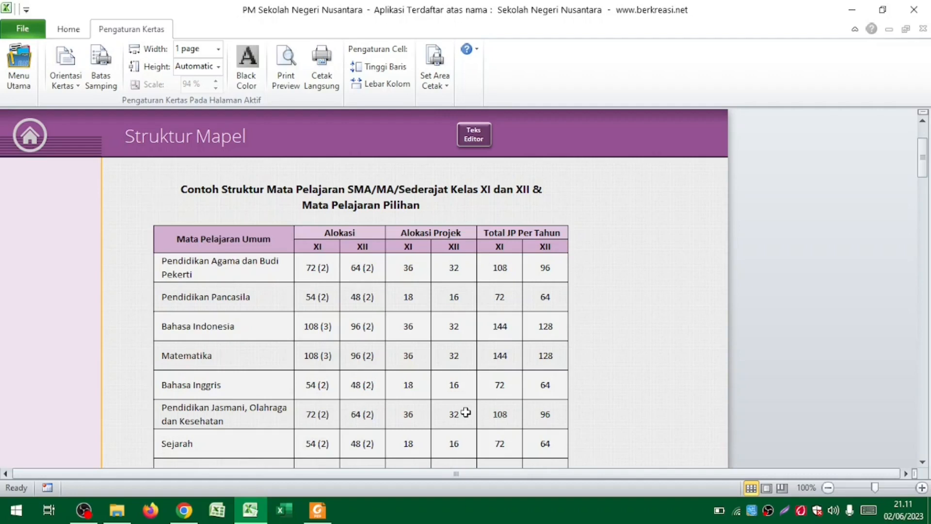
Return to the application's main menu, and advance the tutorial PDF to its Input Data slide
left_click(66, 29)
left_click(116, 68)
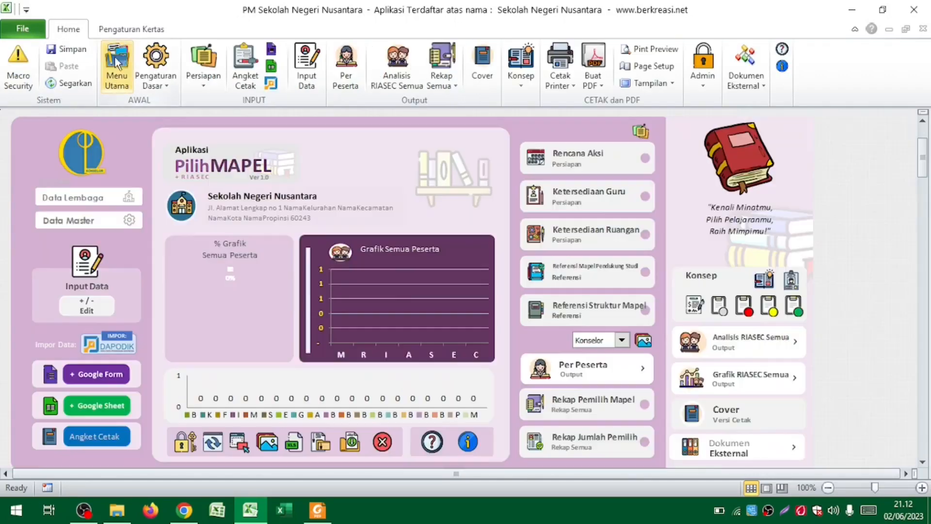
key("alt+Tab")
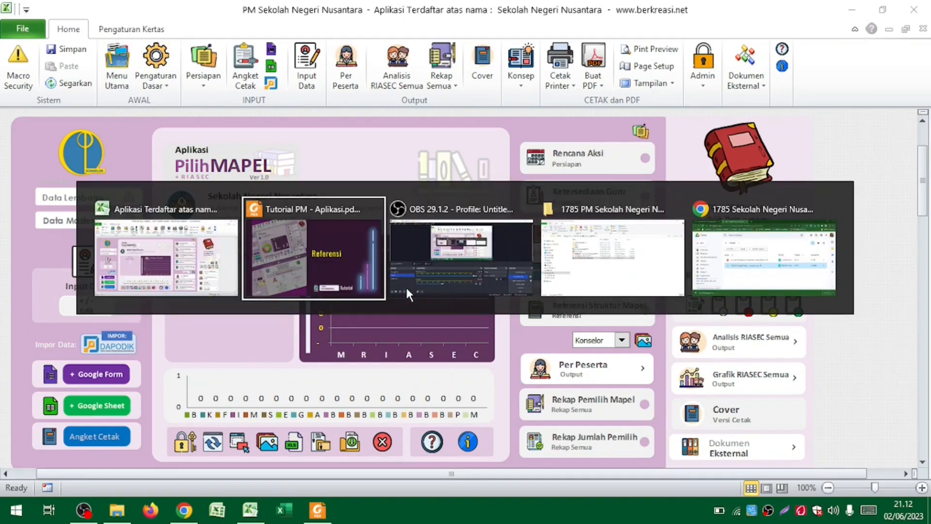
scroll(406, 294, "down", 1)
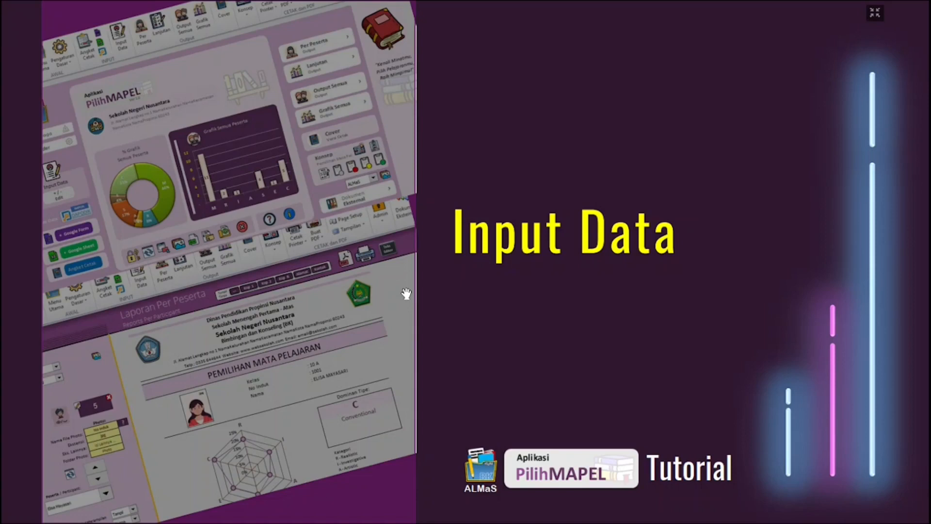
key("alt+Tab")
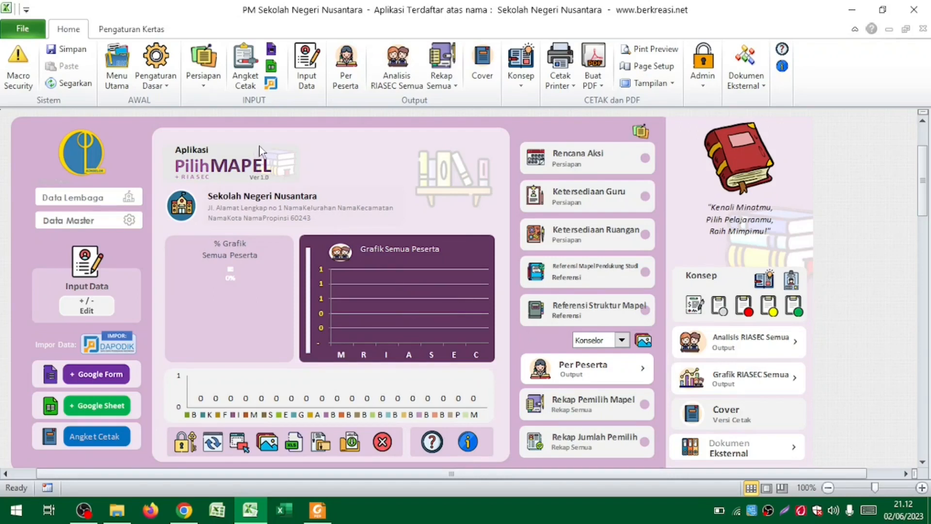
Open the Input Data page and enter X A as the class in row 1
left_click(310, 82)
left_click(107, 304)
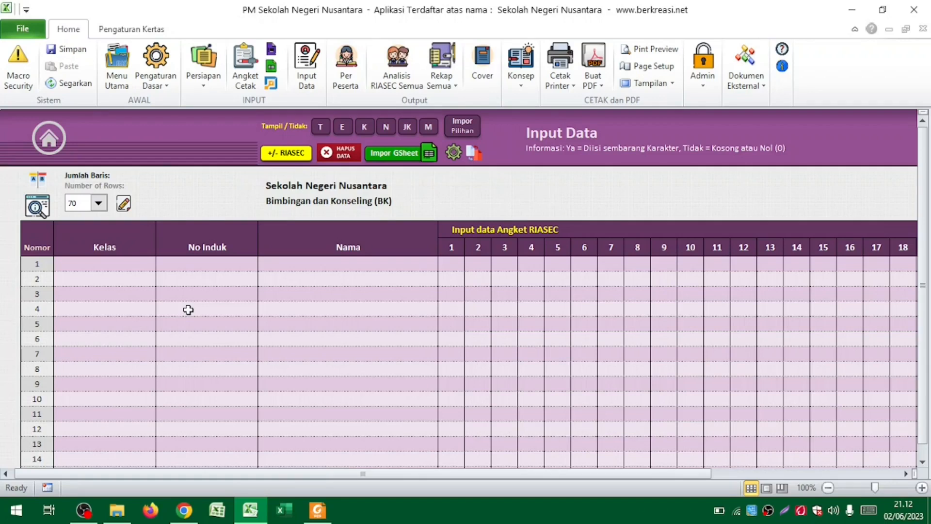
left_click(129, 265)
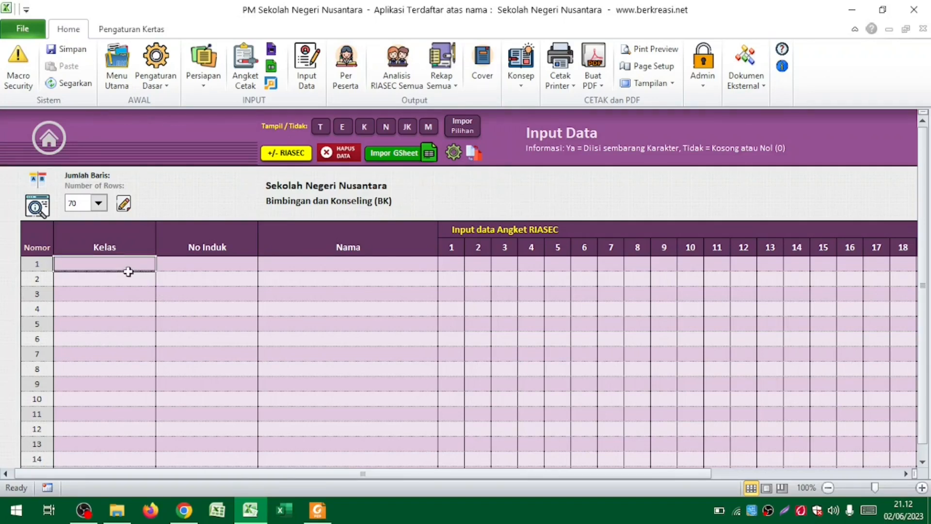
type("x")
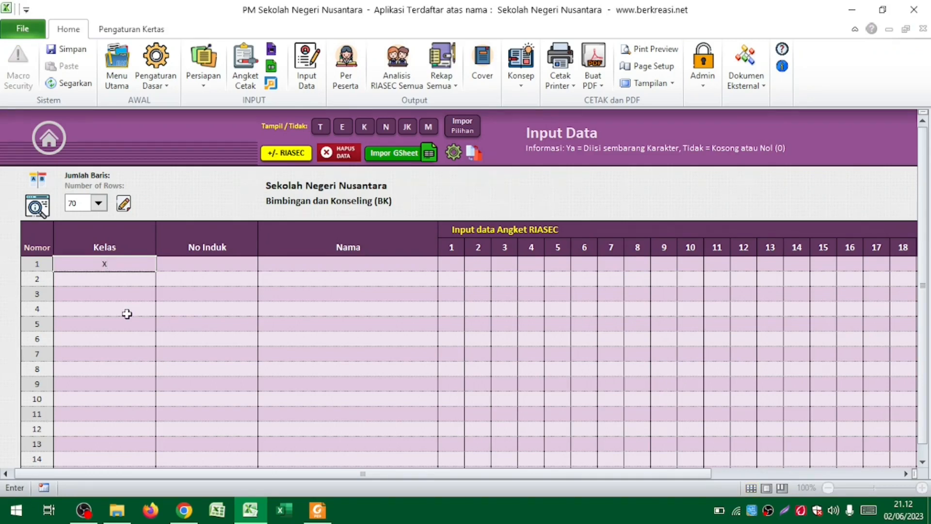
type(" a")
Enter the first student's number and name in row 1, and the second student's name in row 2
left_click(221, 267)
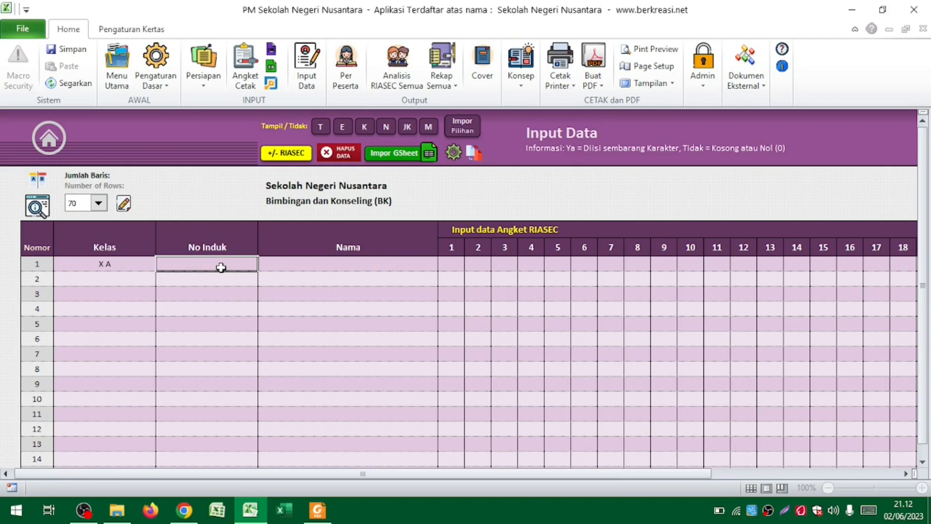
type("1001")
left_click(289, 261)
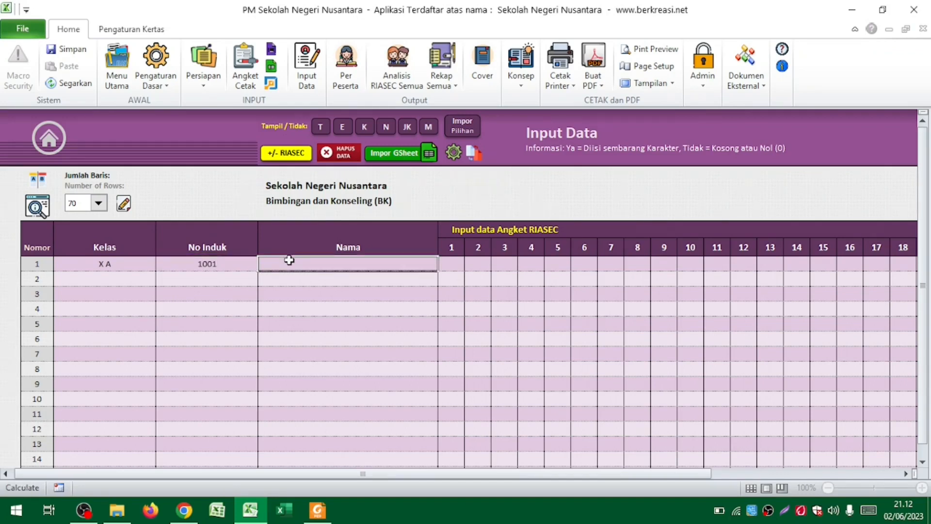
type("Ali")
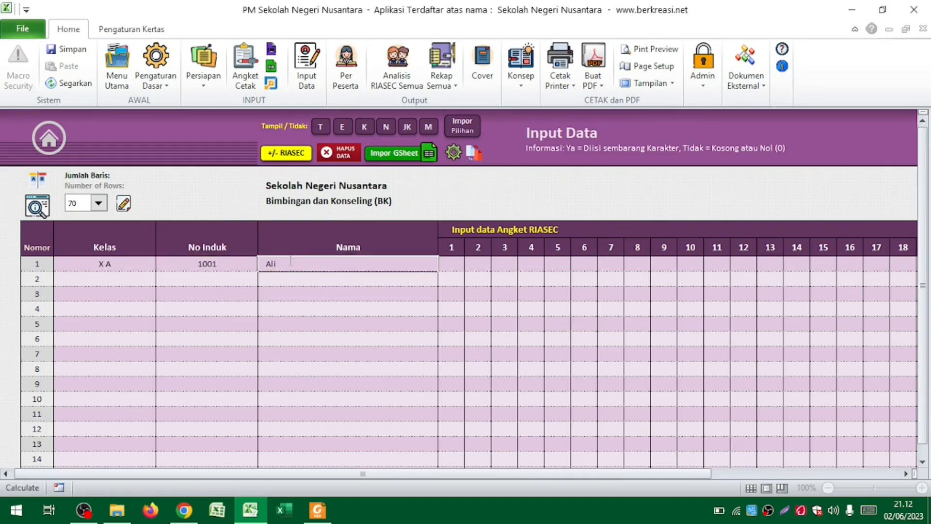
key("Return")
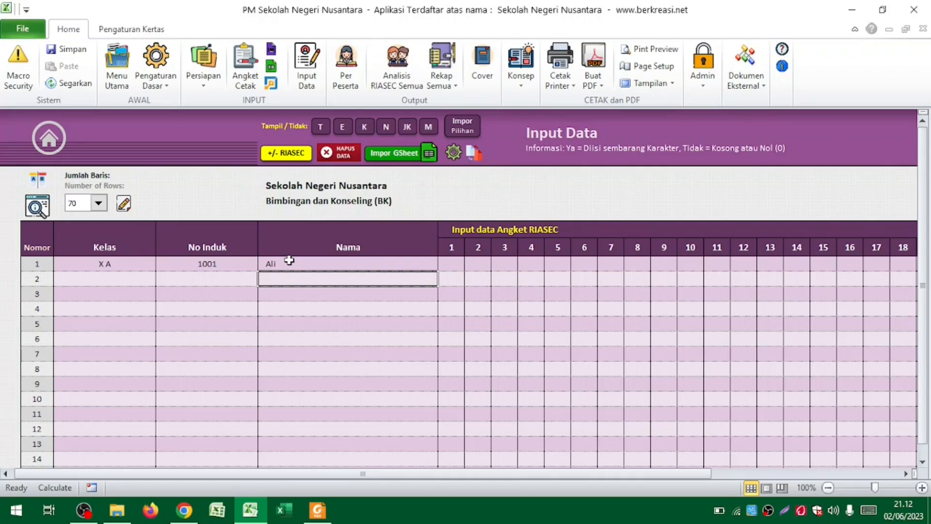
type("Budi")
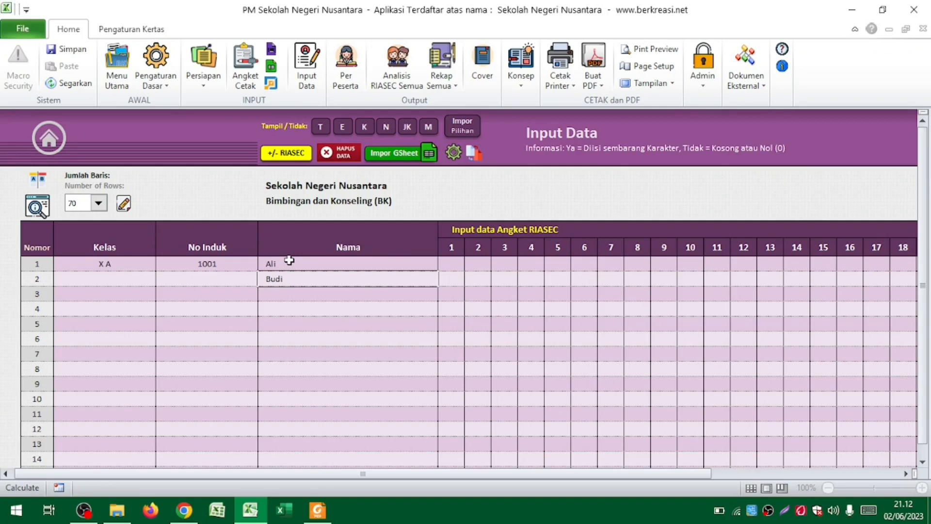
key("Return")
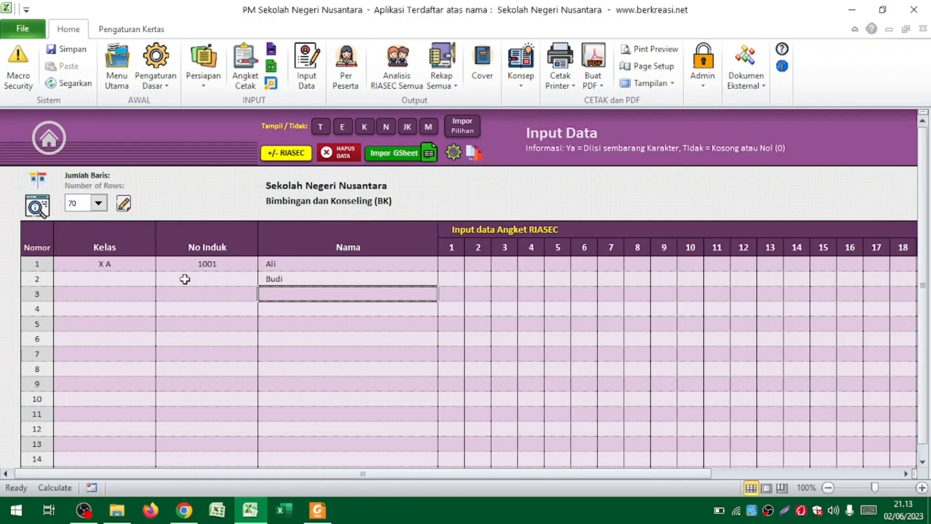
Import all participant data from the file Contoh Excel DAPODIK into the DAPODIK management page
left_click_drag(233, 229, 288, 292)
left_click(287, 292)
left_click(281, 86)
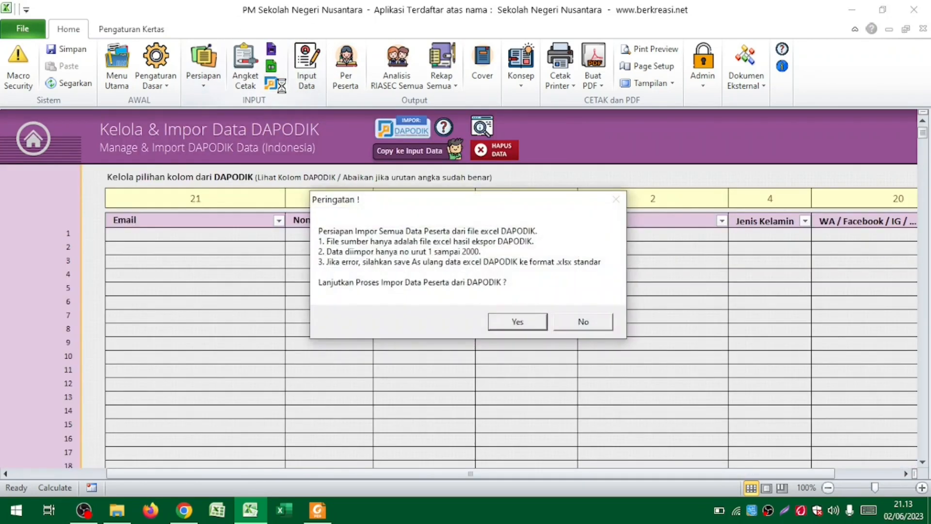
left_click(513, 322)
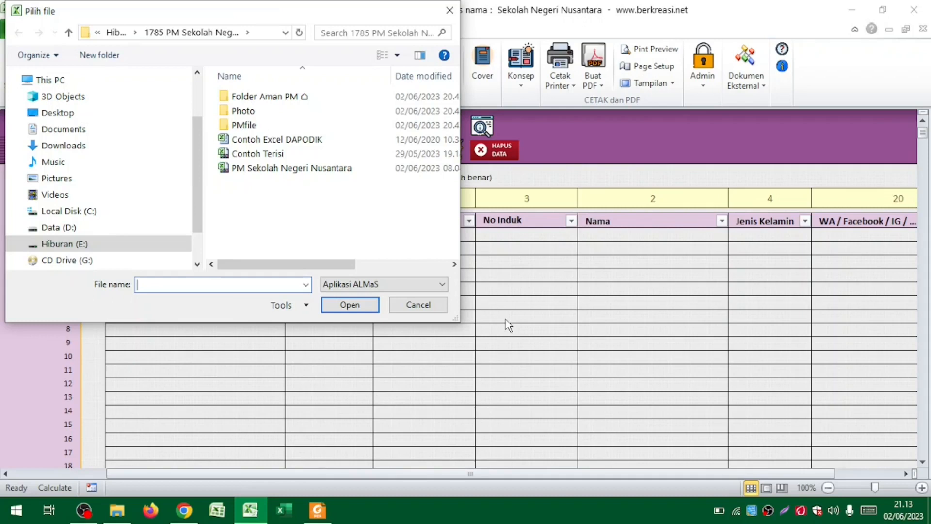
mouse_move(322, 142)
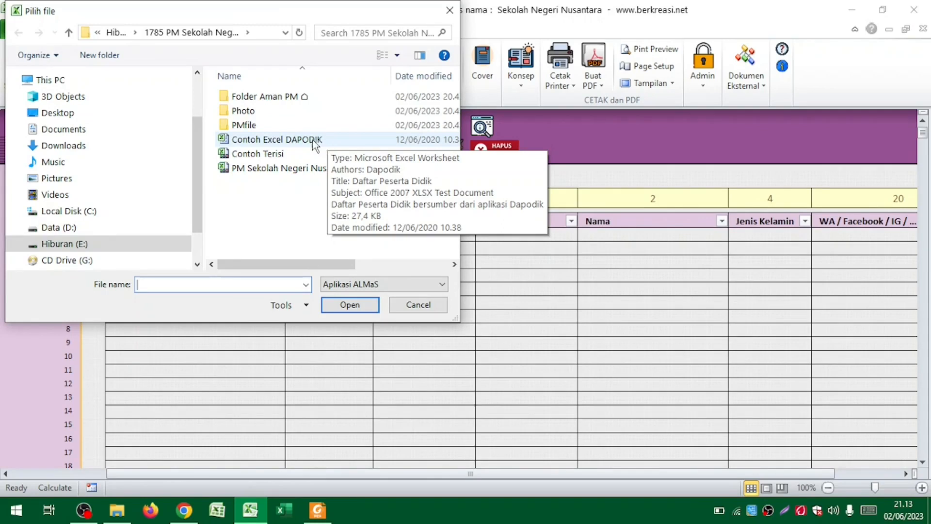
left_click(305, 142)
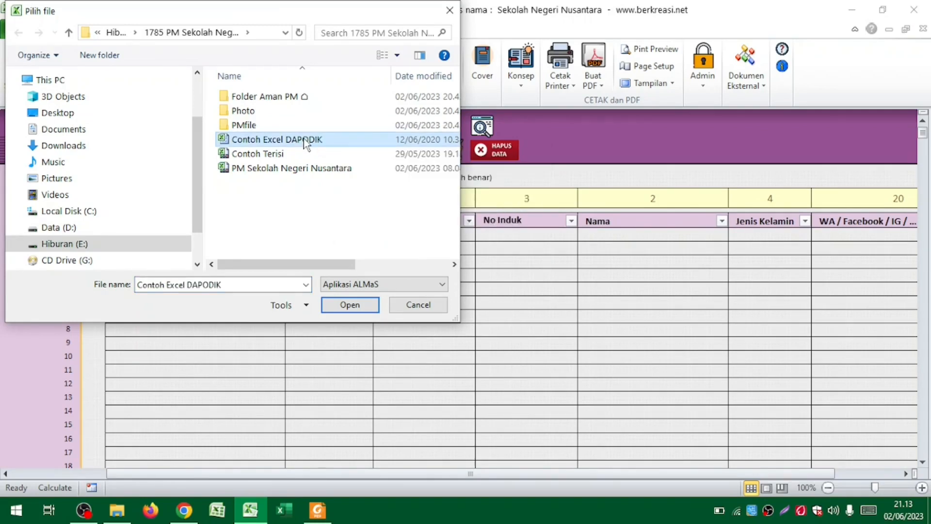
double_click(306, 142)
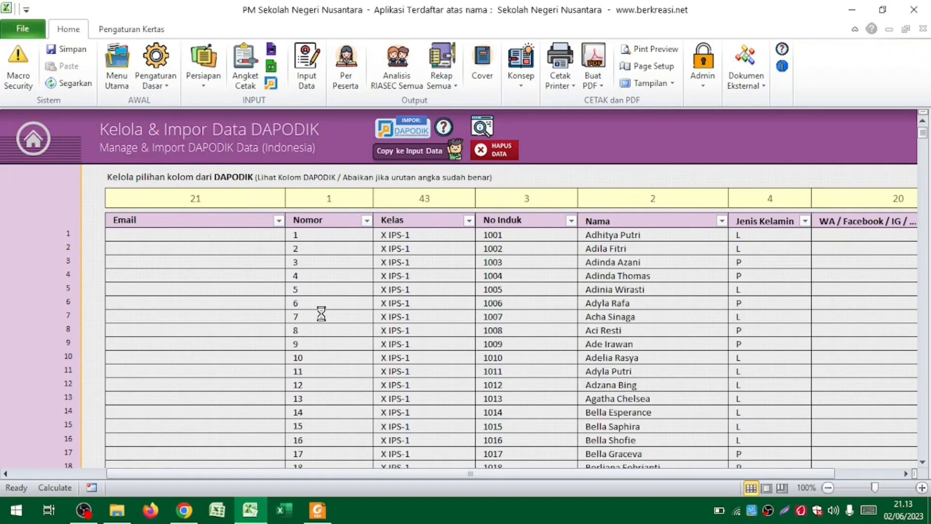
Review the imported DAPODIK student records across all columns, including the optional ones, and down the class lists
left_click(444, 128)
left_click(577, 322)
left_click(337, 297)
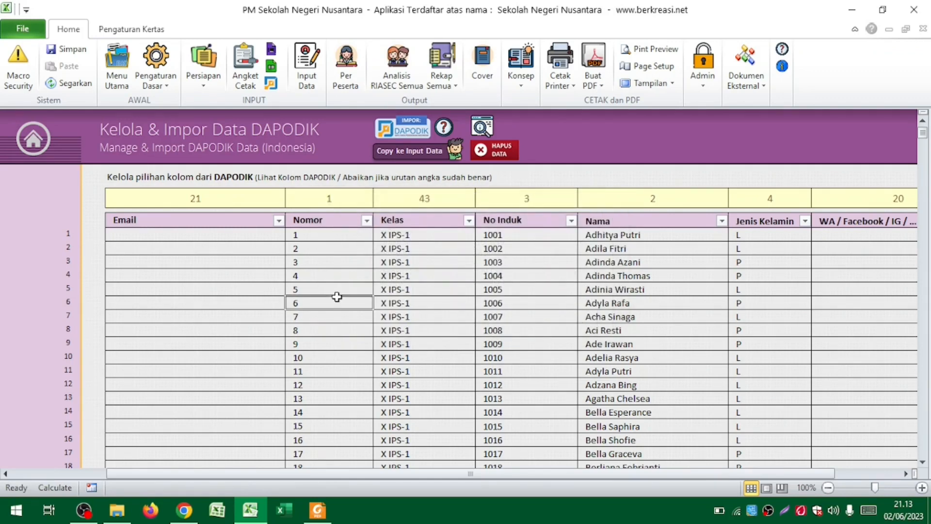
scroll(337, 296, "right", 6)
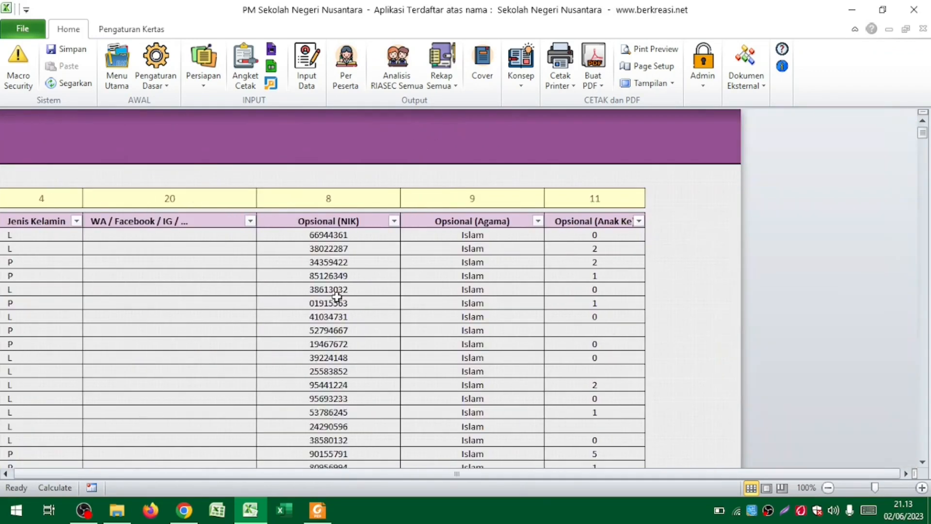
scroll(337, 296, "left", 6)
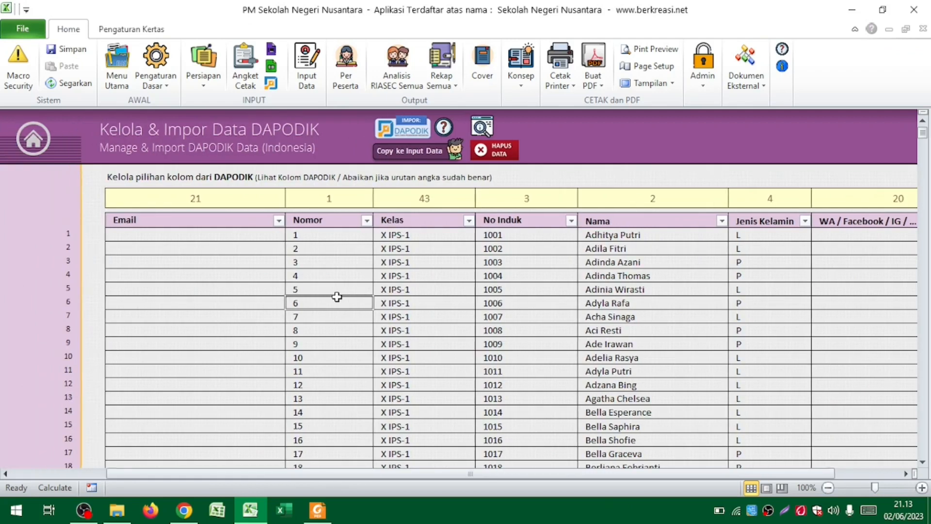
scroll(337, 296, "down", 10)
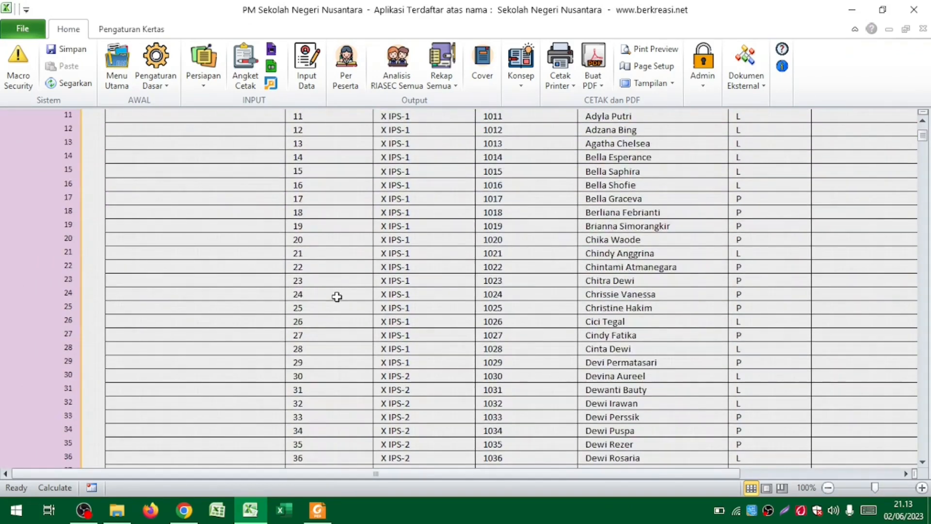
scroll(337, 296, "down", 2)
scroll(337, 296, "up", 12)
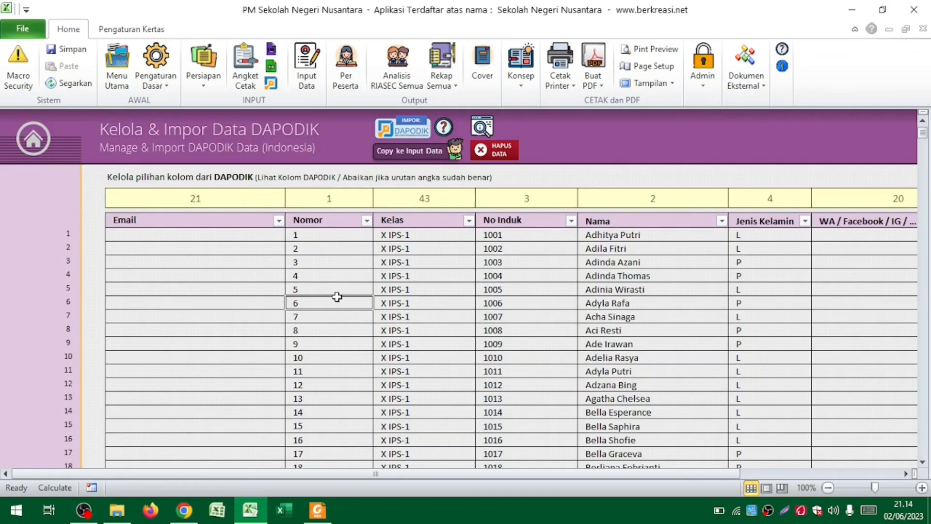
Examine the DAPODIK column numbers assigned to the Email, Nomor, Kelas and Nama fields
left_click(235, 201)
left_click(310, 198)
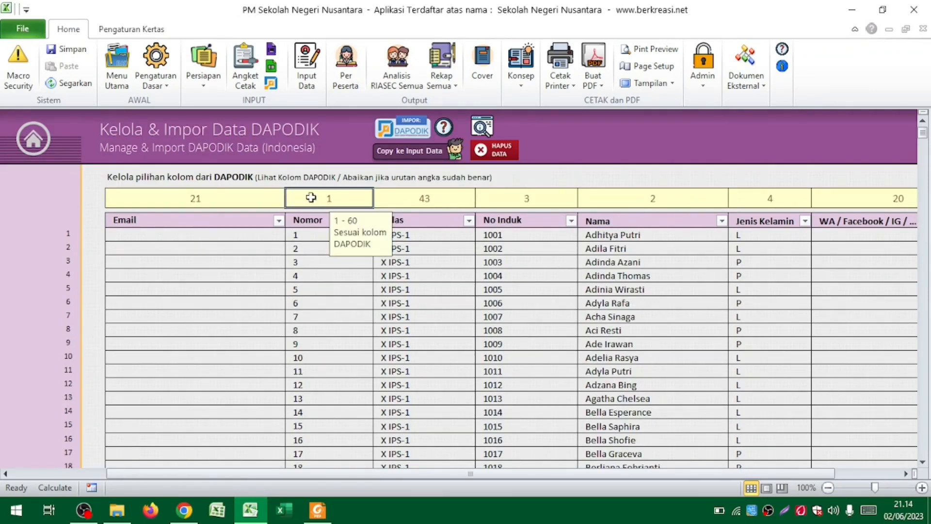
left_click(412, 198)
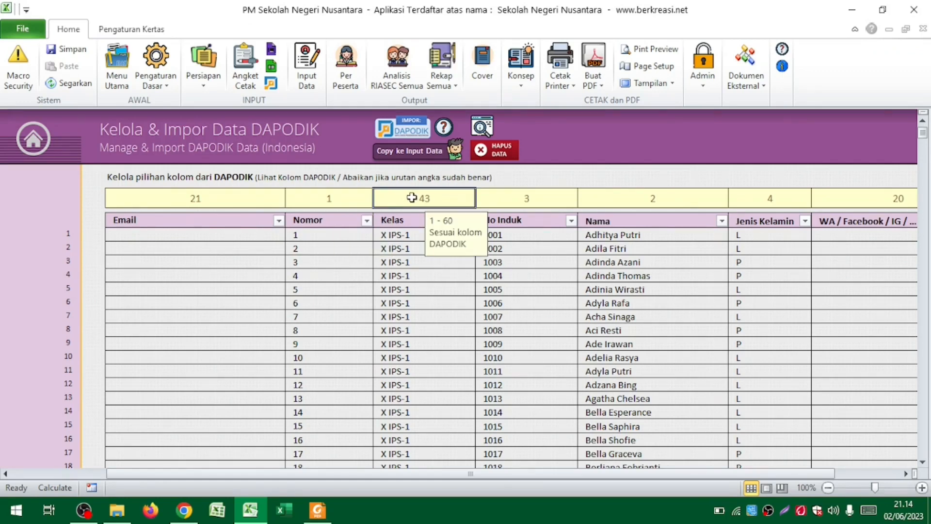
left_click(352, 199)
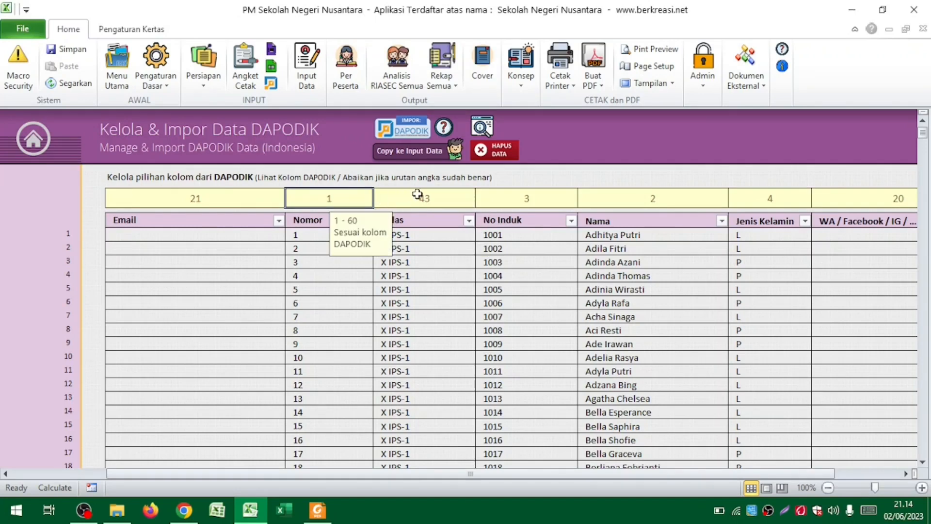
left_click(425, 199)
left_click(663, 196)
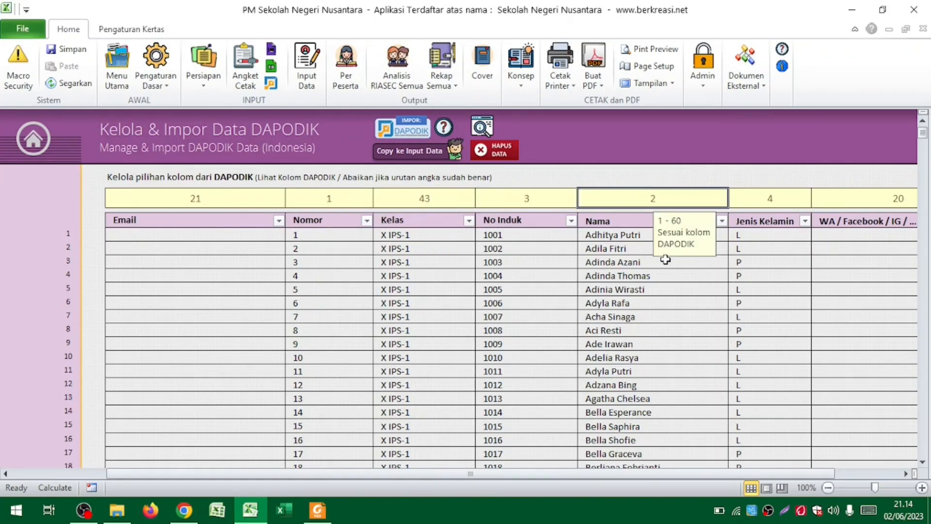
left_click(667, 198)
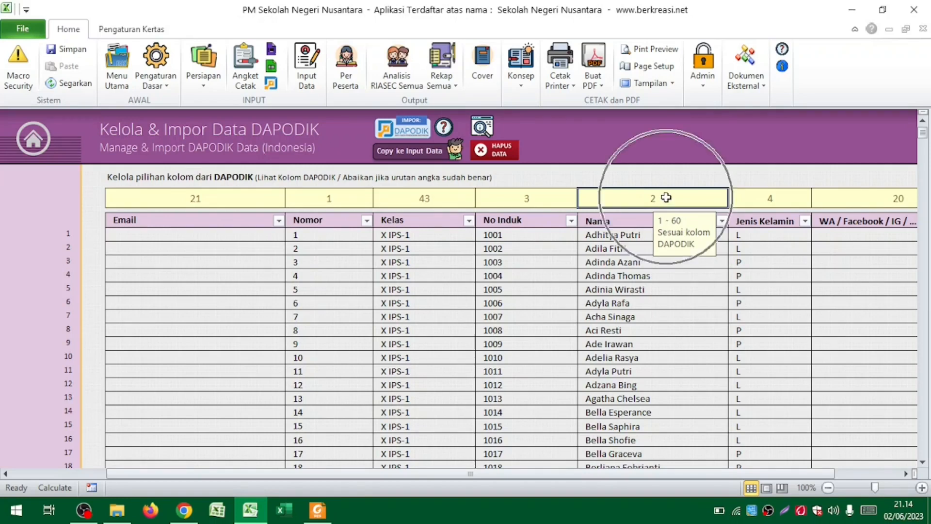
left_click(607, 290)
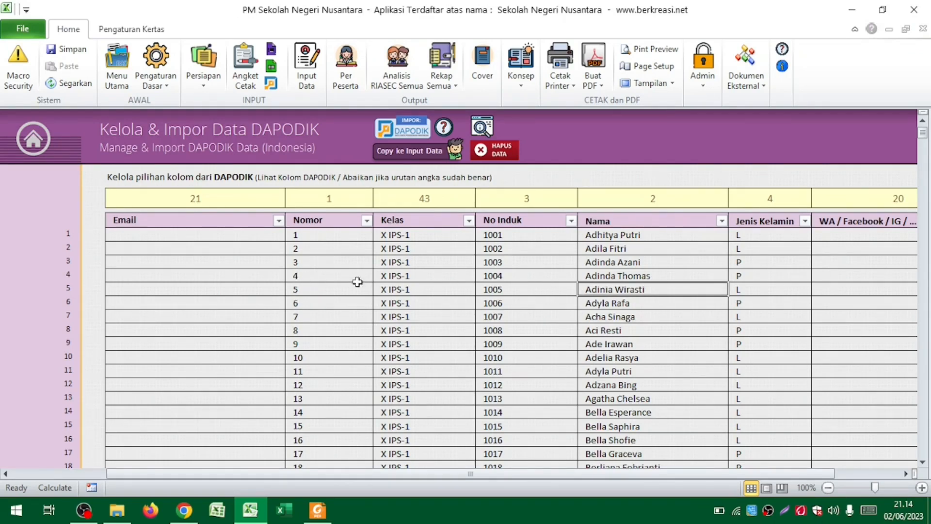
left_click(613, 298)
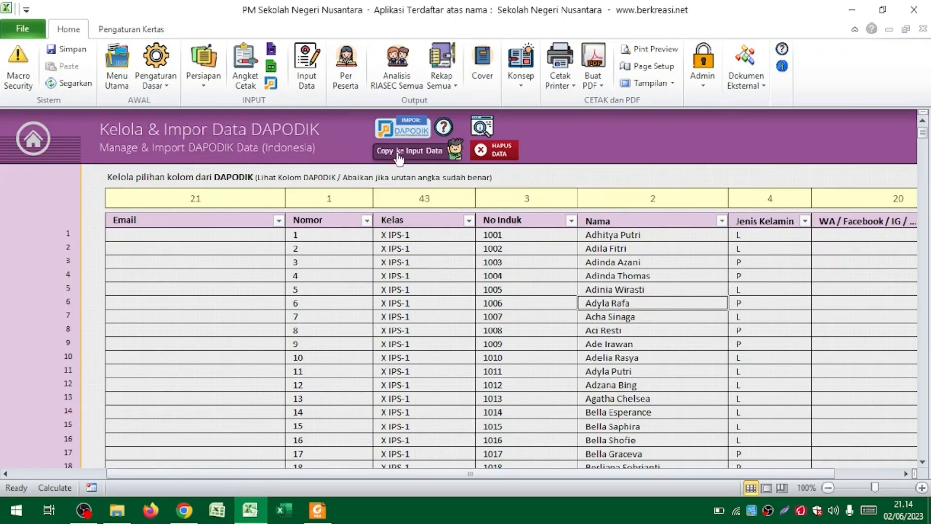
Copy all imported DAPODIK data to the Input Data page, replacing its entries, and review the copied student rows
key("ctrl")
key("ctrl")
key("ctrl")
key("ctrl")
key("ctrl")
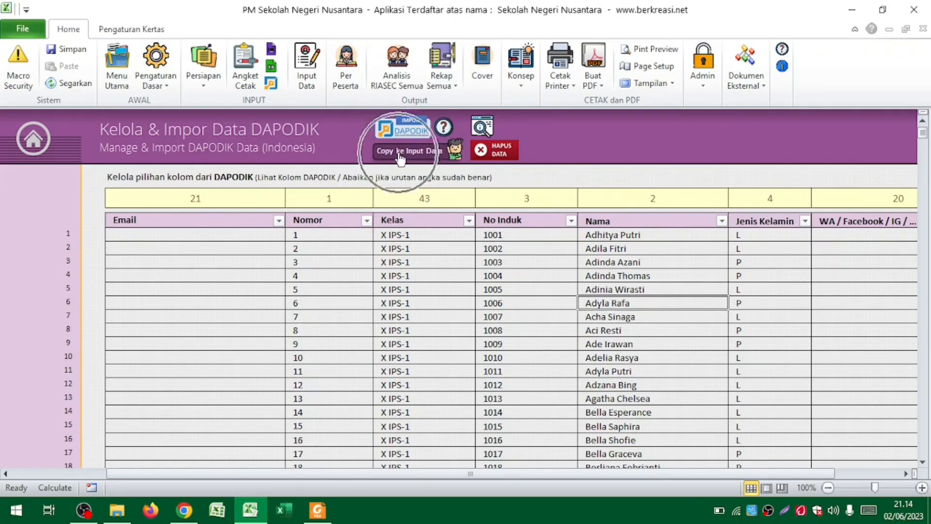
left_click(399, 151)
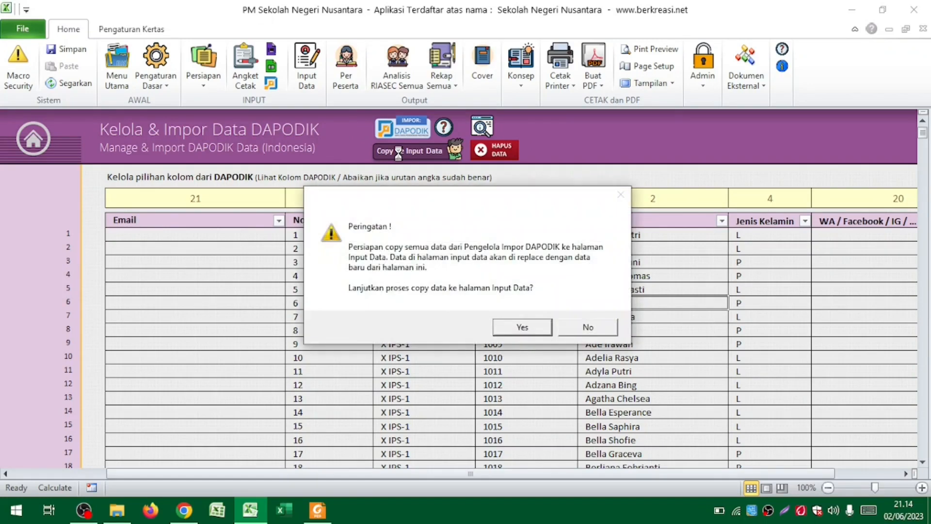
left_click(522, 326)
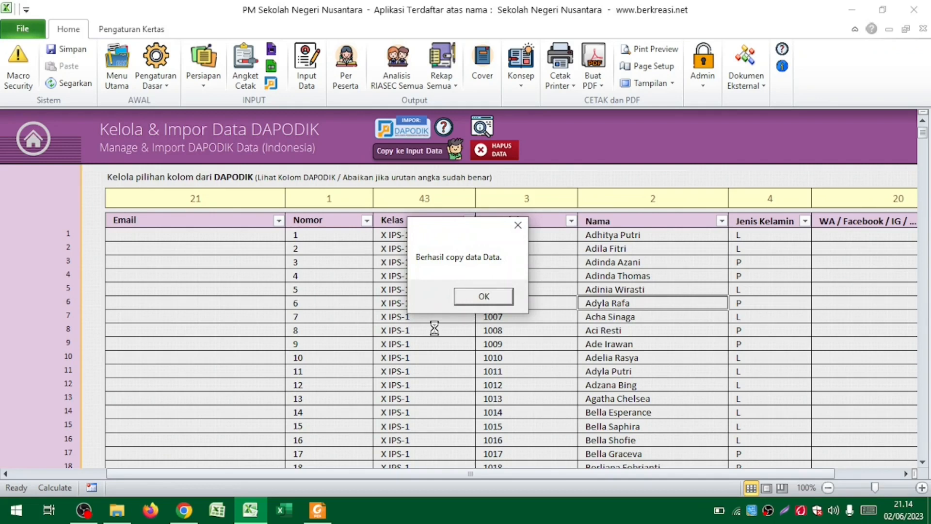
left_click(488, 295)
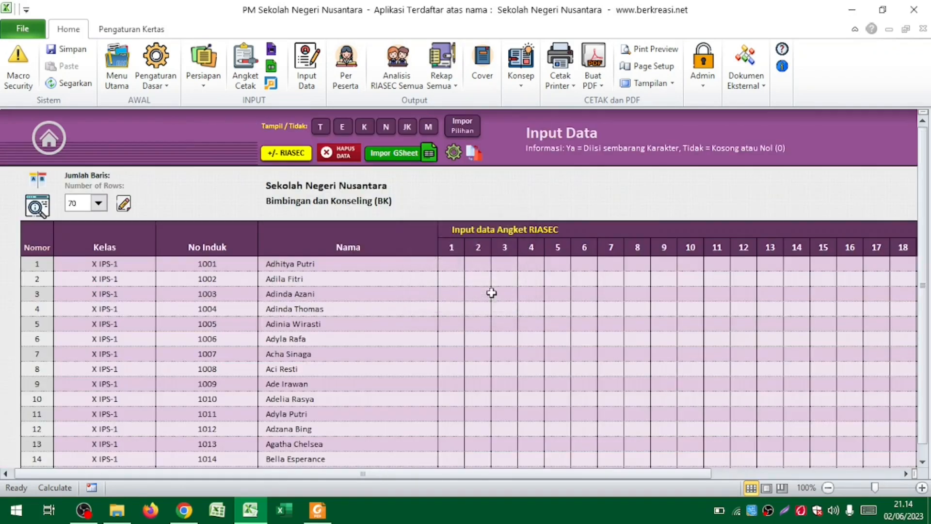
left_click(369, 300)
scroll(369, 301, "down", 10)
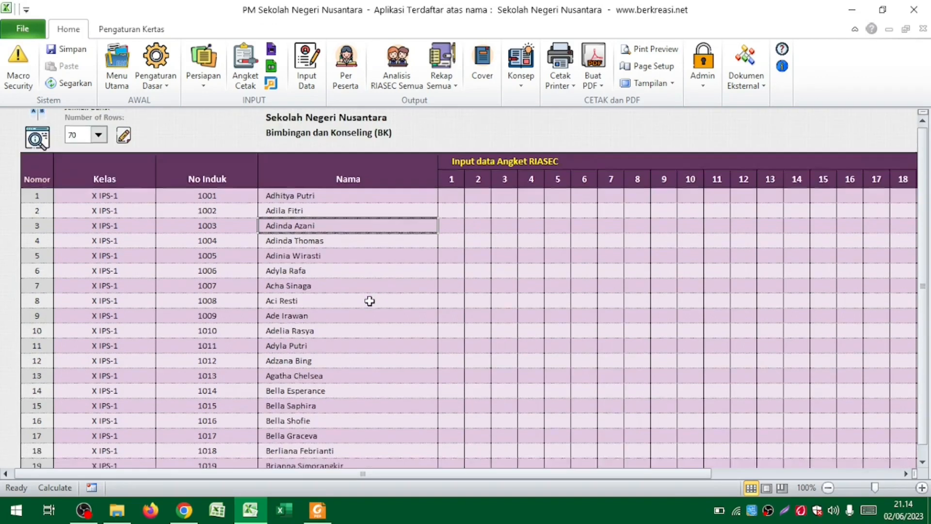
scroll(370, 300, "down", 5)
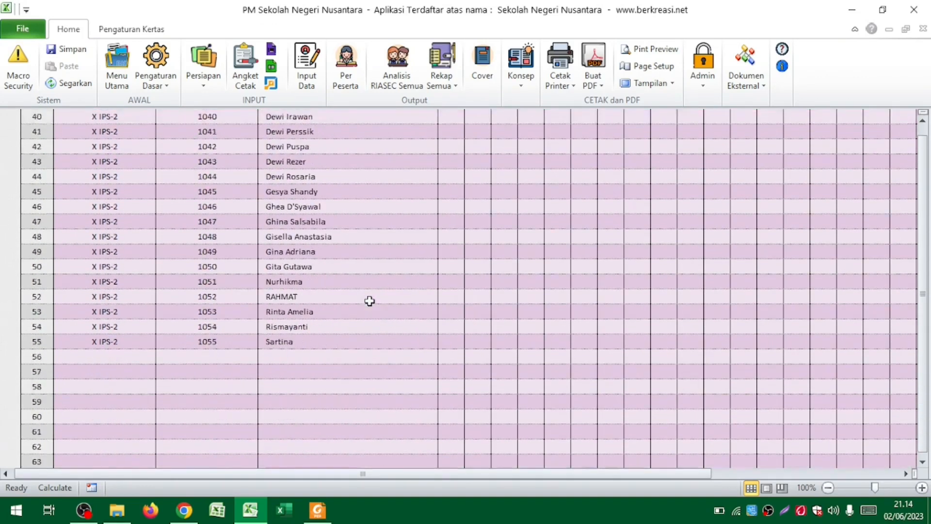
scroll(369, 300, "up", 15)
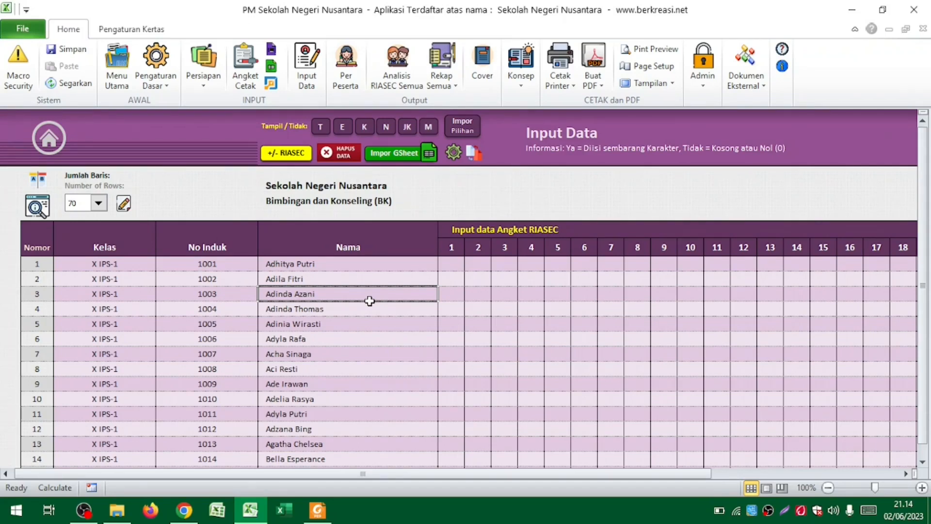
left_click(117, 510)
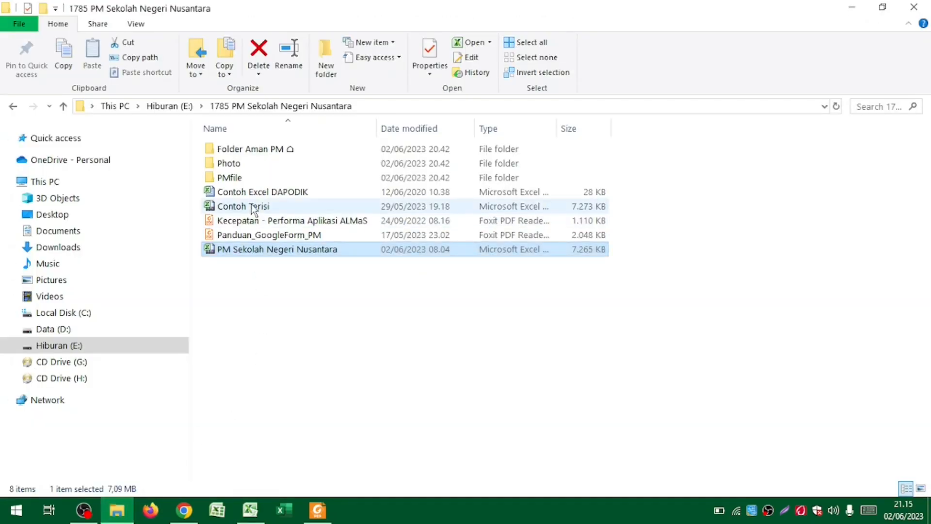
mouse_move(253, 210)
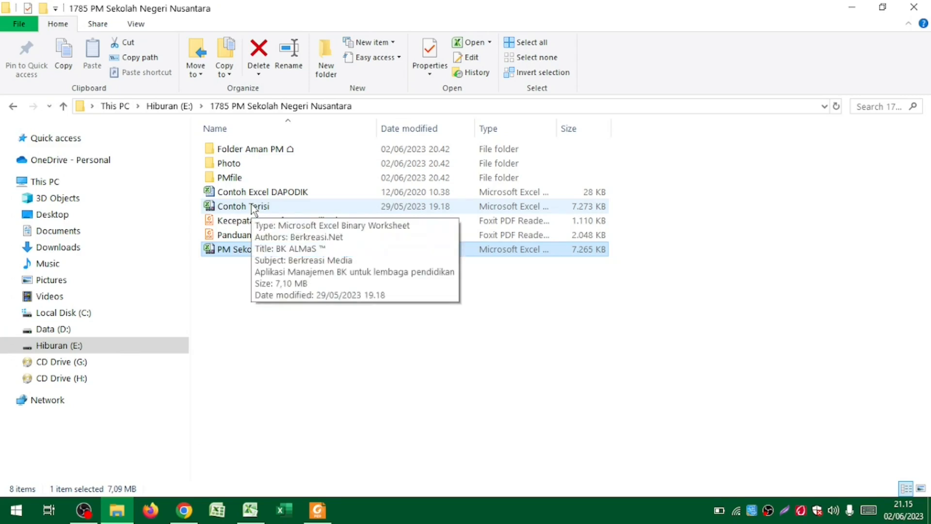
left_click(256, 321)
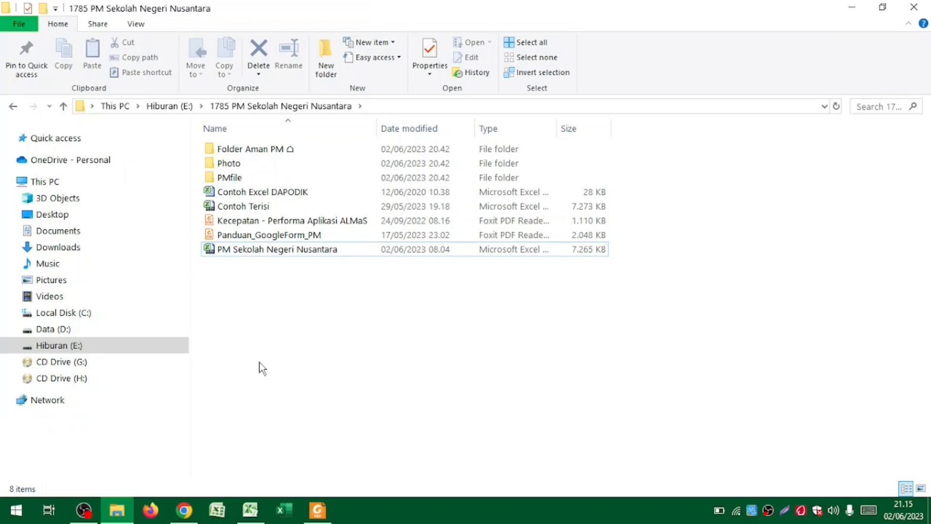
double_click(266, 209)
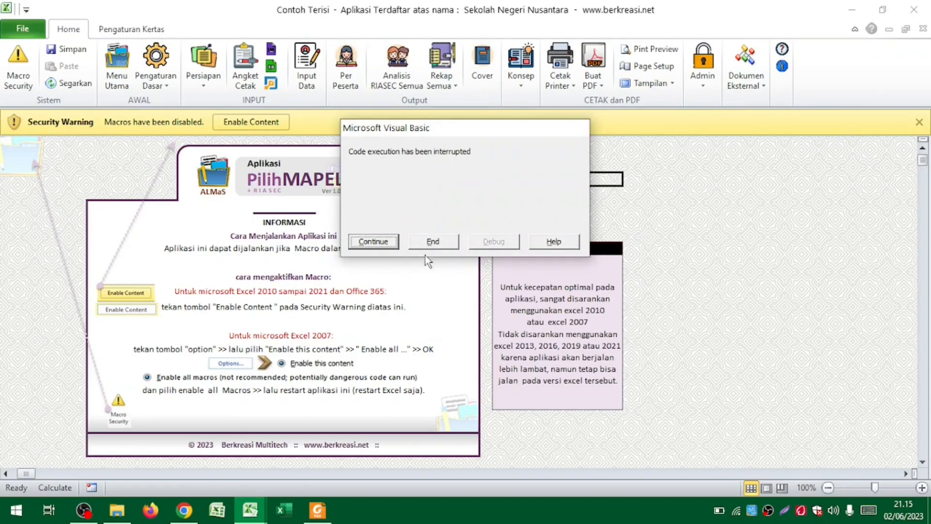
left_click(434, 242)
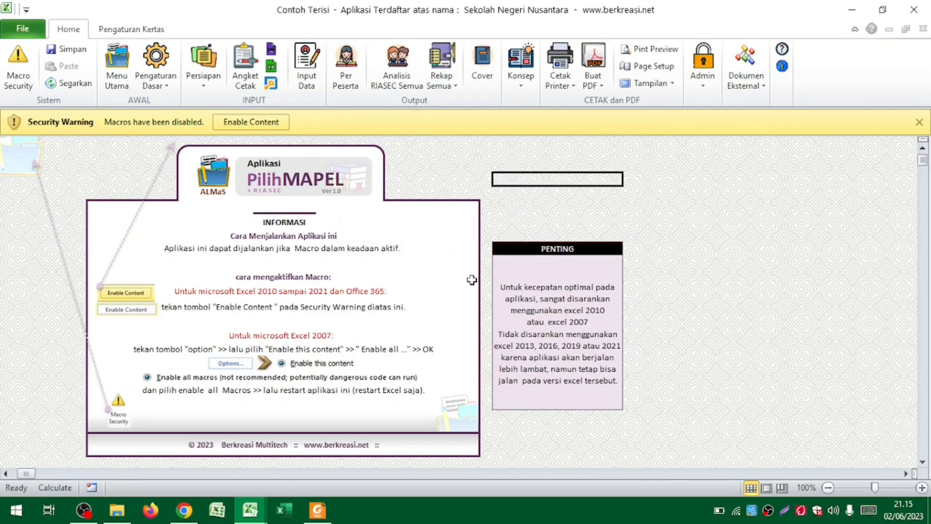
left_click(922, 28)
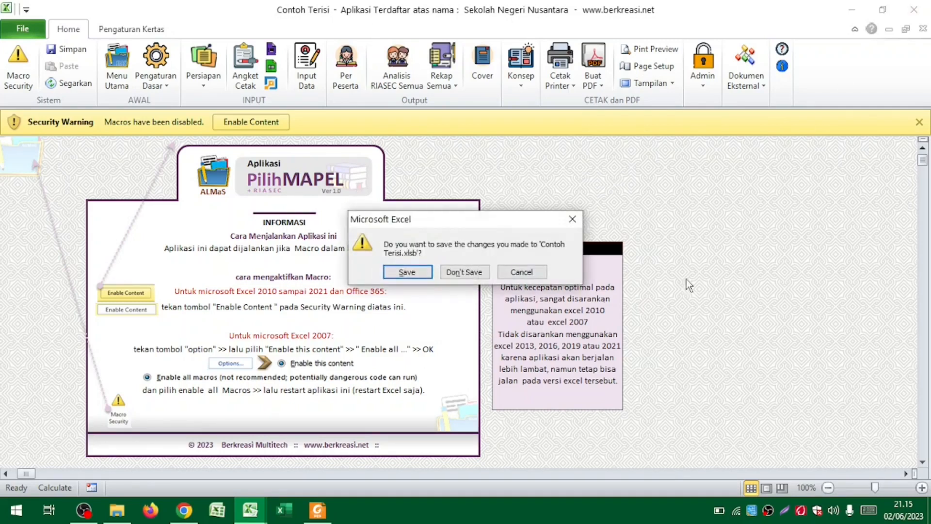
left_click(467, 273)
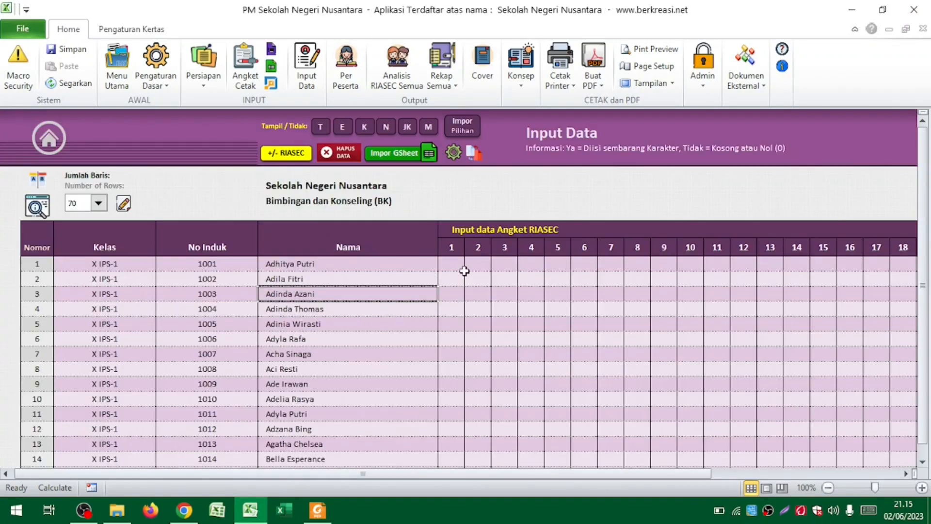
Create a new blank workbook and enter three sample student first names in cells A1 to A3
left_click(324, 416)
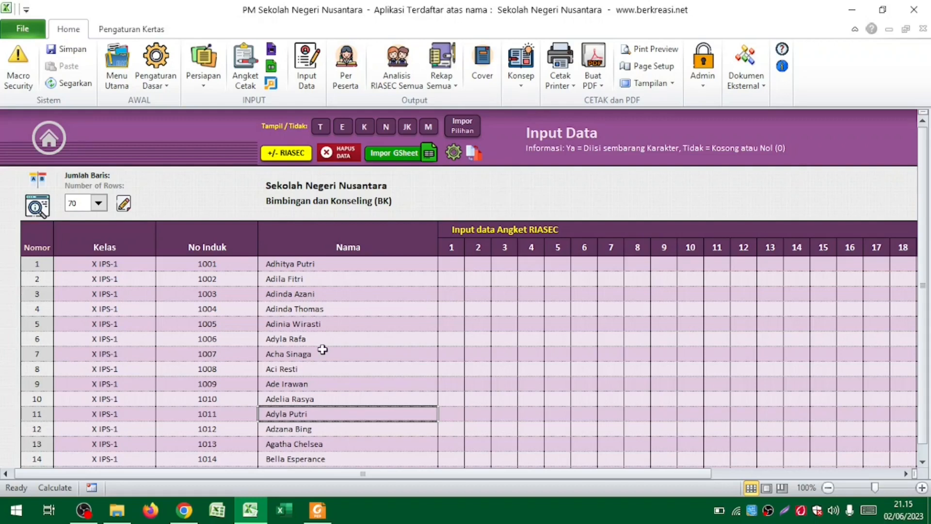
key("ctrl+n")
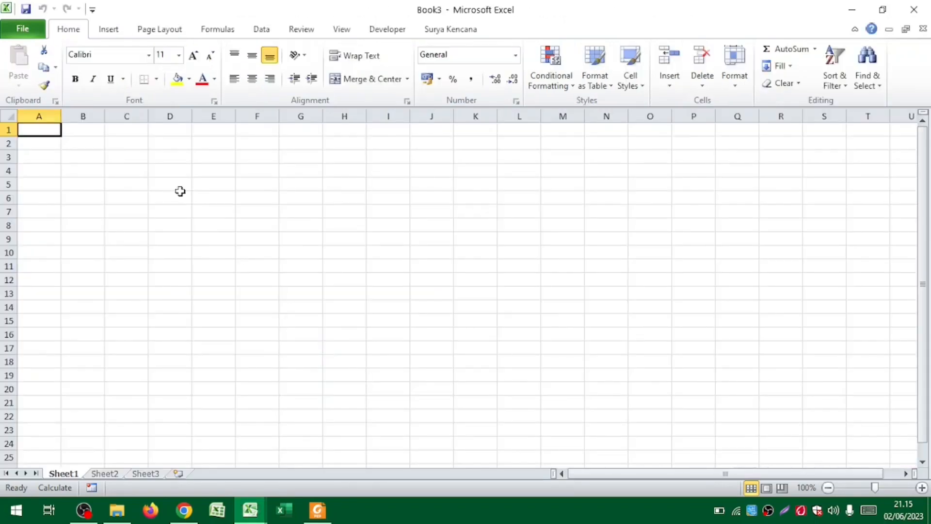
type("Budi")
key("ctrl+Return")
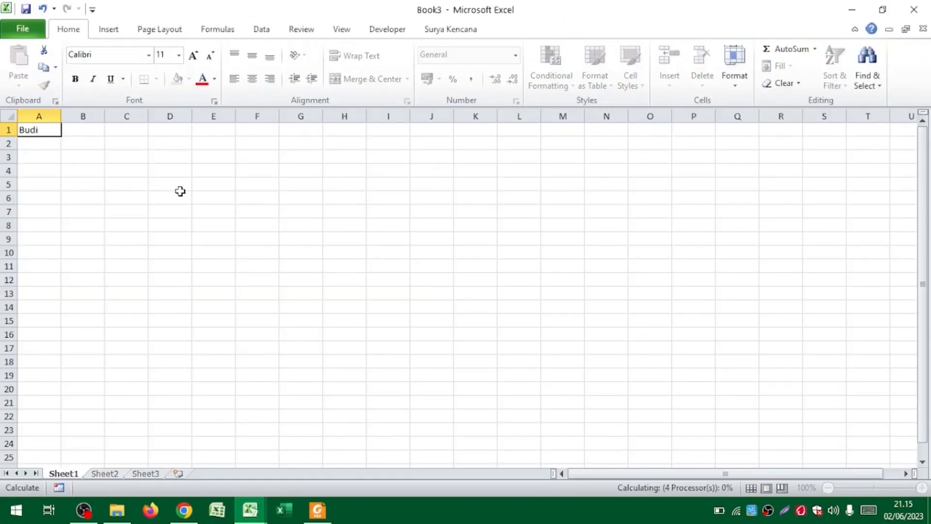
key("Down")
type("Ani")
key("ctrl+Return")
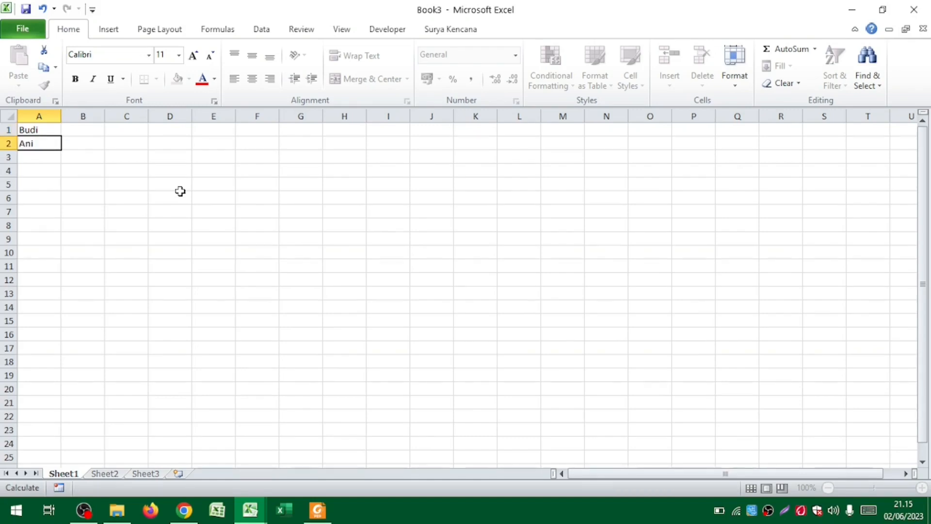
key("Return")
type("Rina")
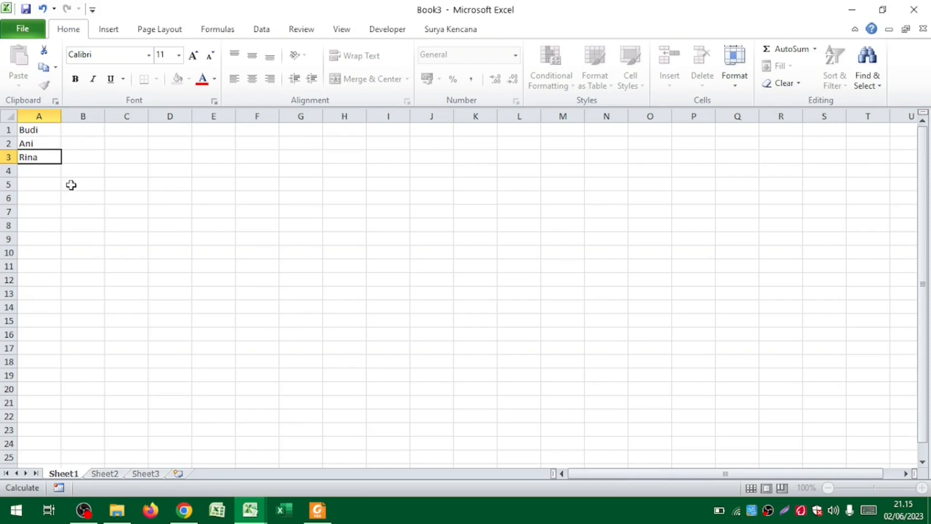
key("Return")
Copy the three names from the new workbook and paste them over the Nama entries in rows 4 to 6 of Input Data
left_click_drag(37, 128, 41, 154)
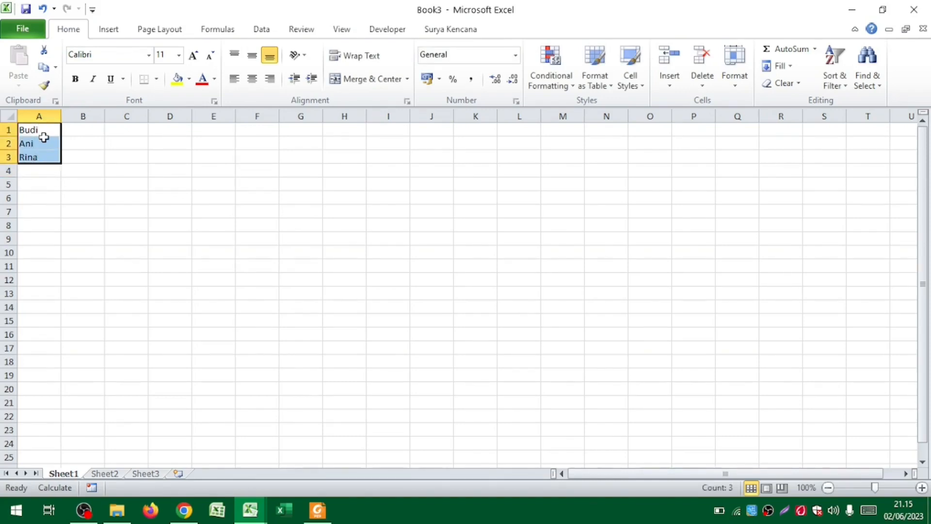
key("ctrl+c")
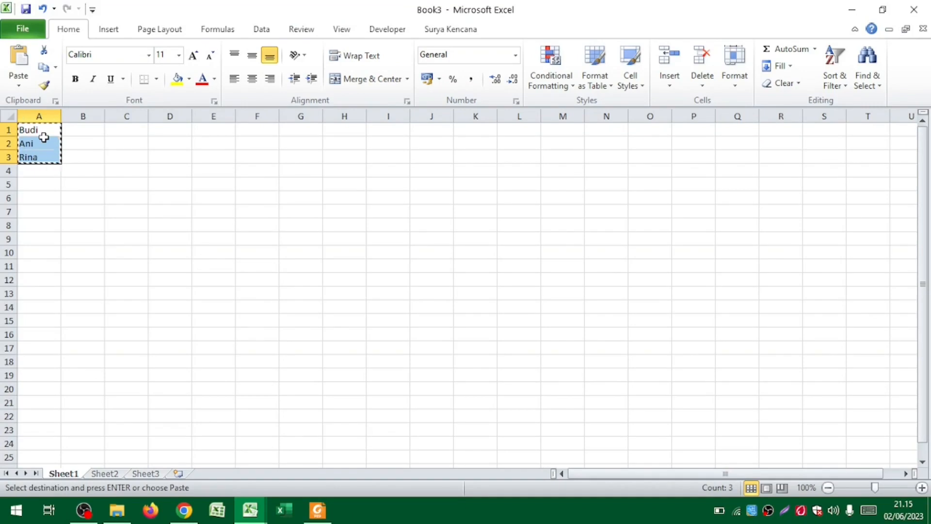
key("ctrl+Tab")
left_click(293, 308)
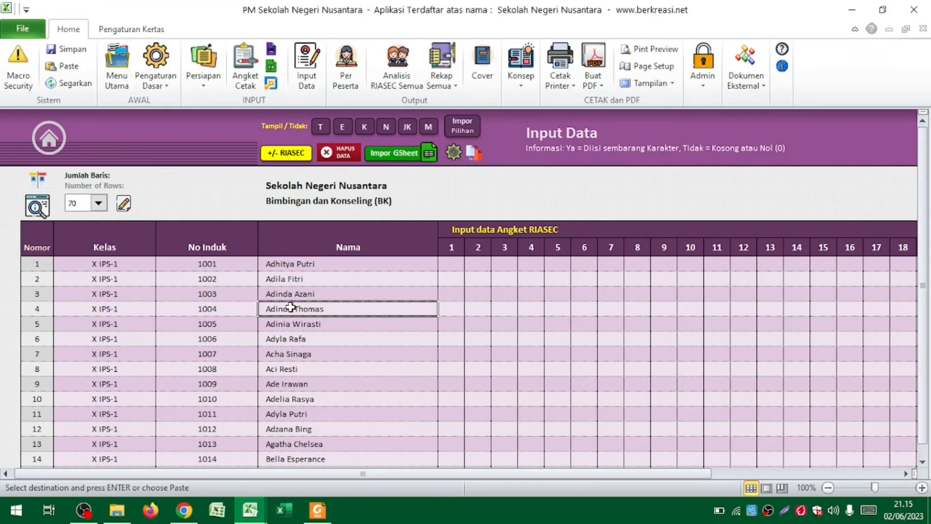
left_click(69, 66)
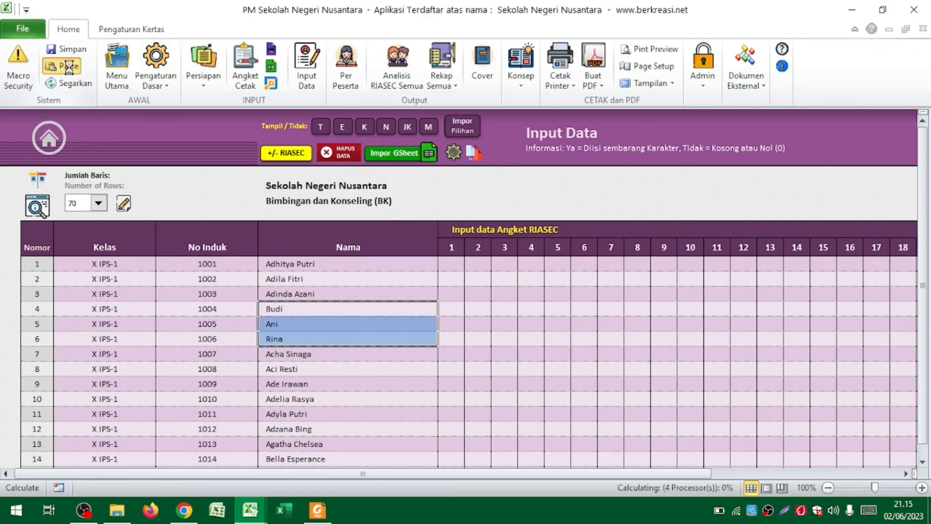
left_click(356, 398)
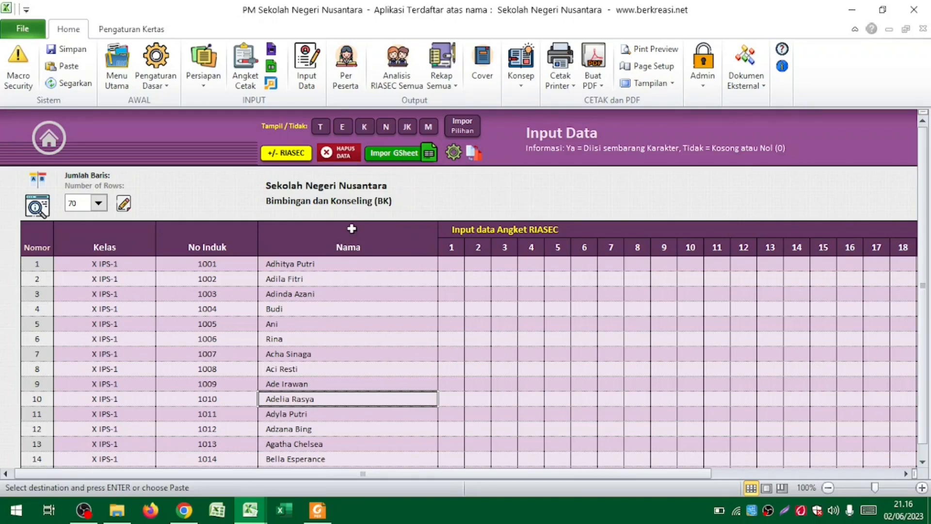
Examine the RIASEC questionnaire columns for the first student, from question 1 across to the last questions
key("ctrl")
key("ctrl")
left_click(448, 260)
left_click_drag(448, 260, 686, 267)
scroll(692, 269, "right", 5)
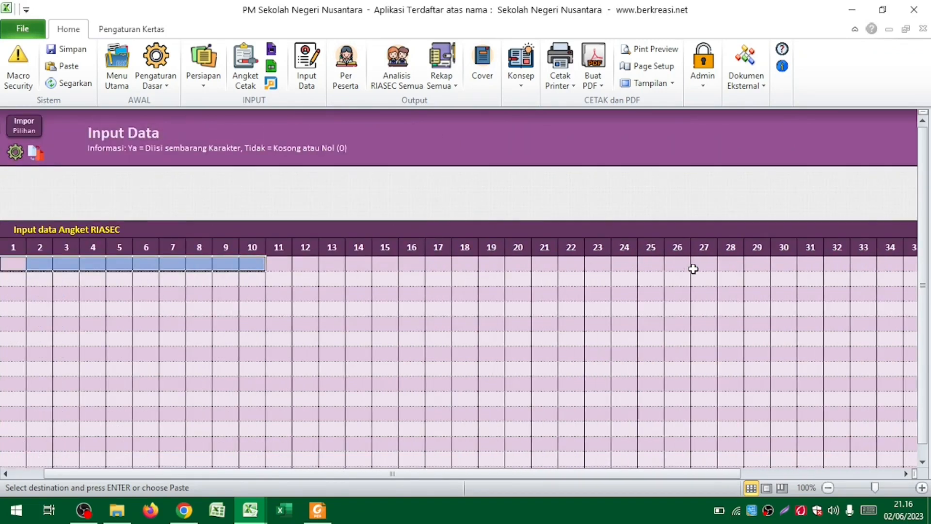
scroll(694, 269, "right", 8)
scroll(693, 269, "right", 9)
scroll(693, 269, "left", 20)
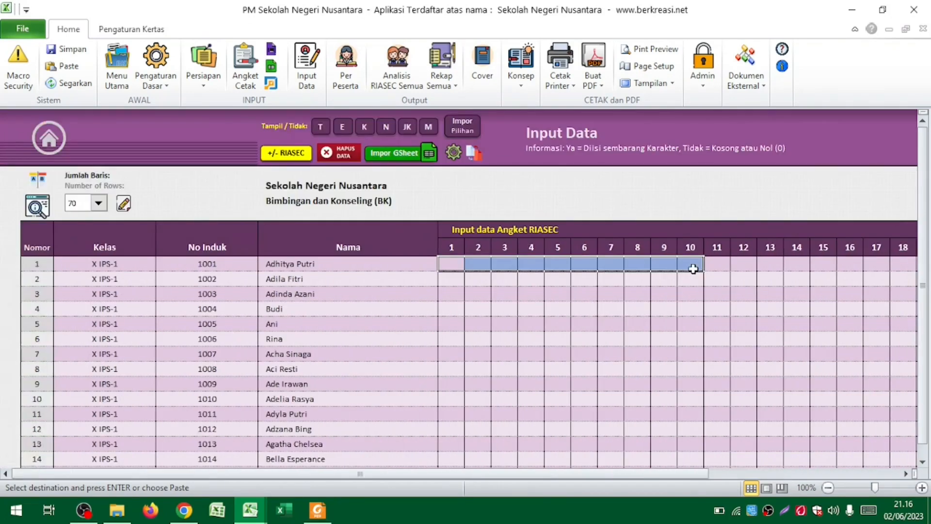
left_click(450, 264)
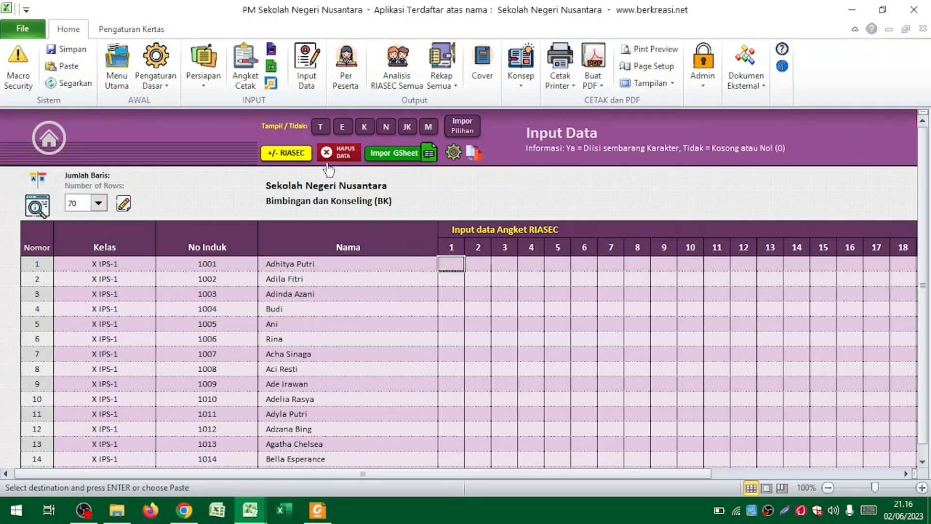
Hide the RIASEC questionnaire columns on the Input Data page and show them again
left_click(282, 152)
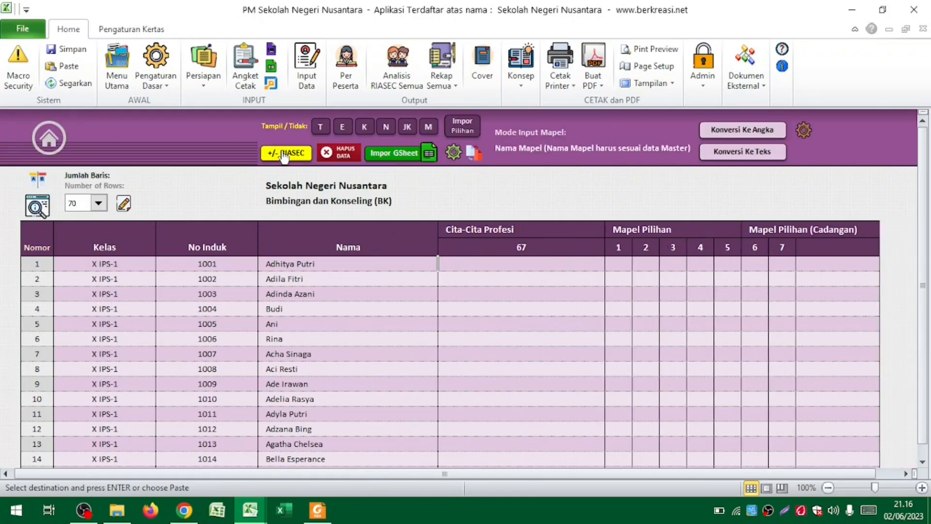
left_click(424, 290)
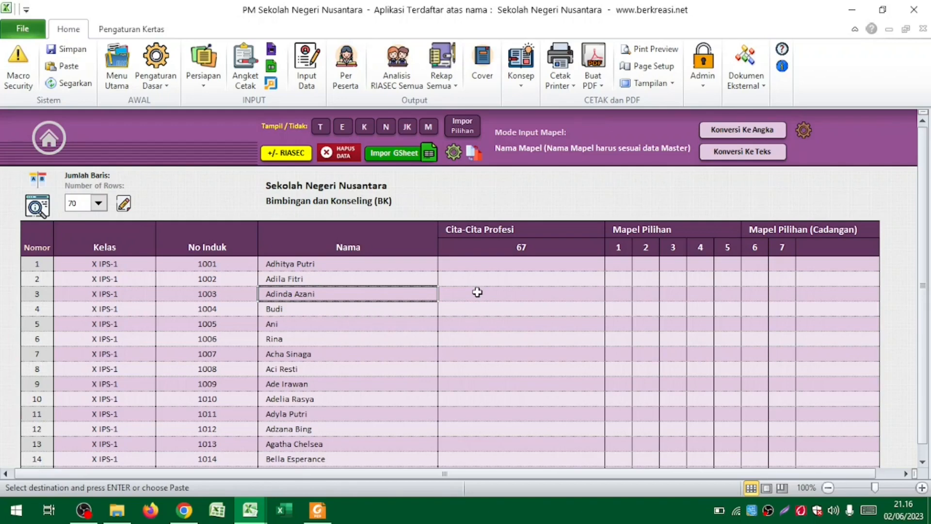
left_click(286, 156)
left_click(286, 154)
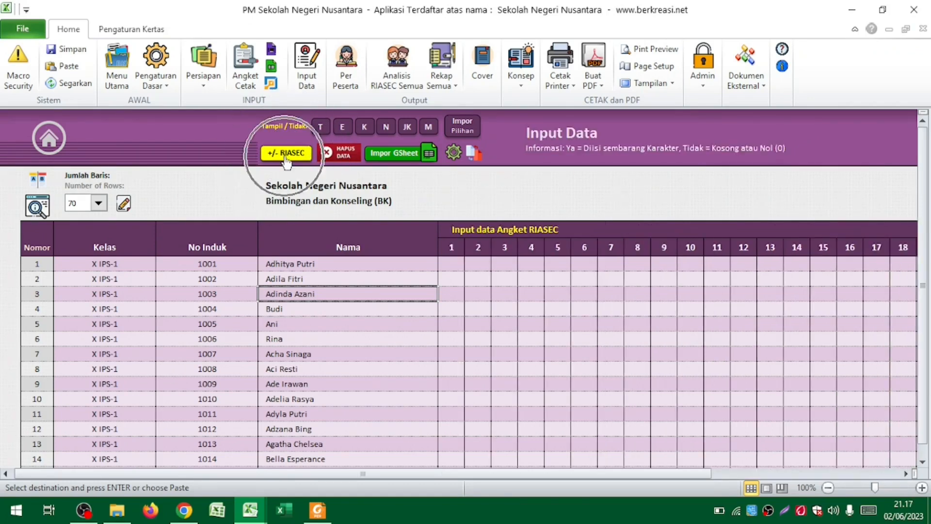
Examine the Cita-Cita Profesi, Mapel Pilihan and Mapel Pilihan (Cadangan) columns that follow the RIASEC questions
left_click(443, 270)
scroll(444, 270, "right", 5)
scroll(444, 270, "right", 15)
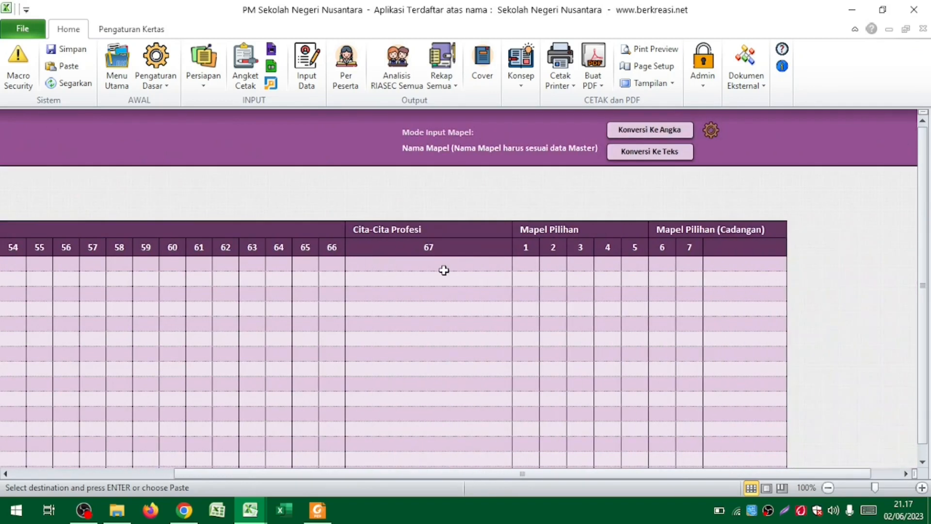
left_click(444, 270)
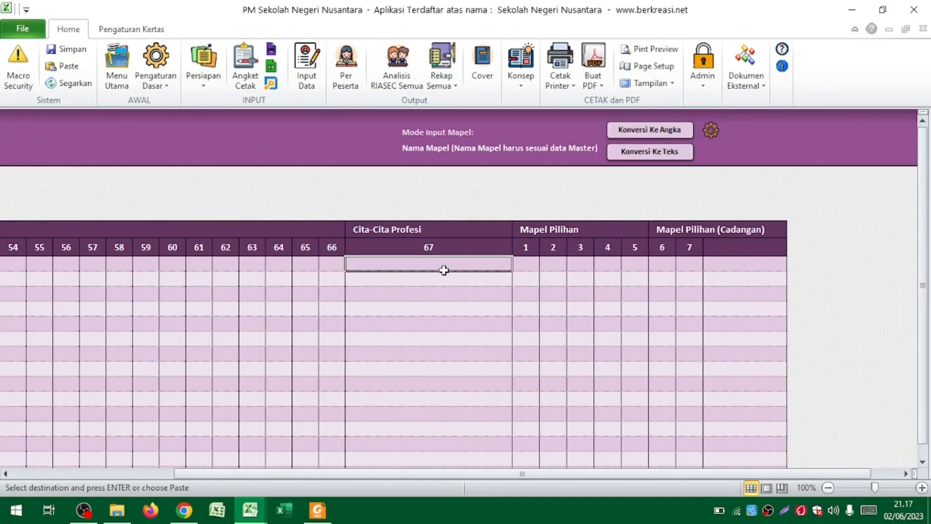
scroll(444, 270, "right", 1)
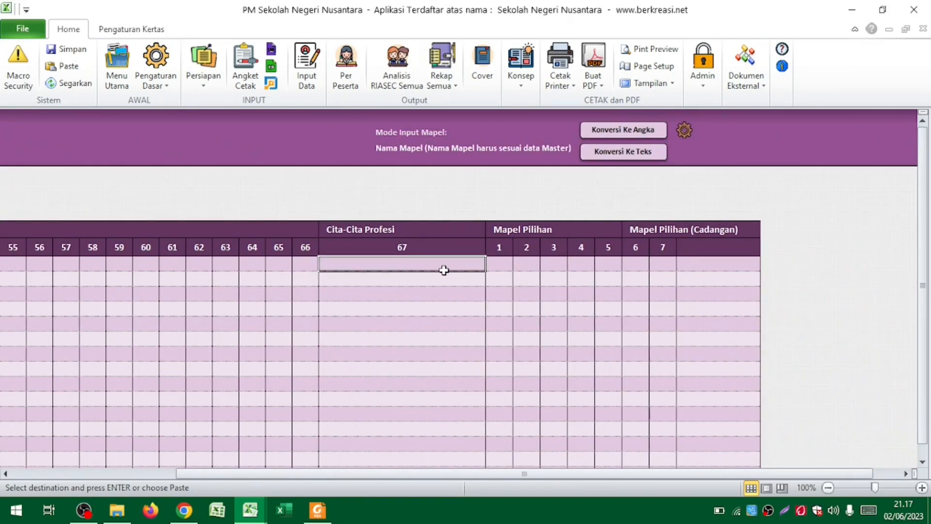
scroll(444, 270, "left", 14)
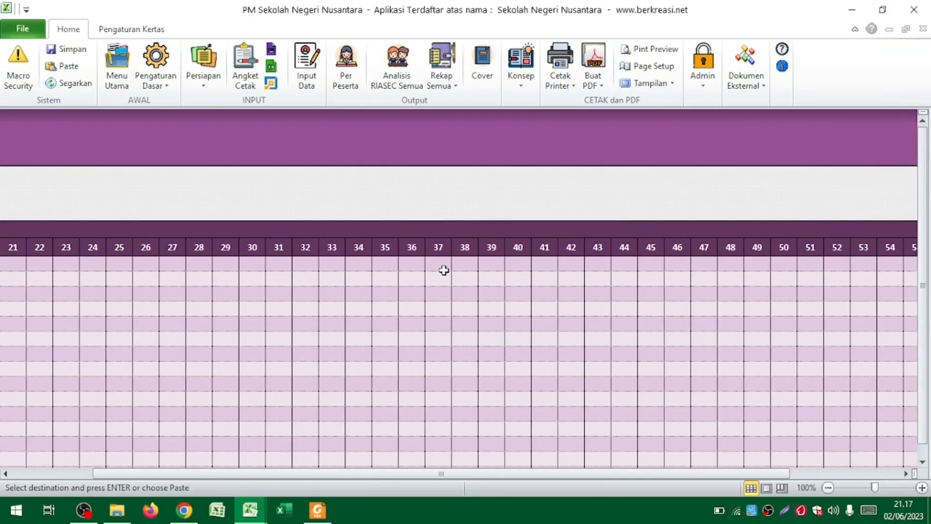
scroll(444, 270, "left", 6)
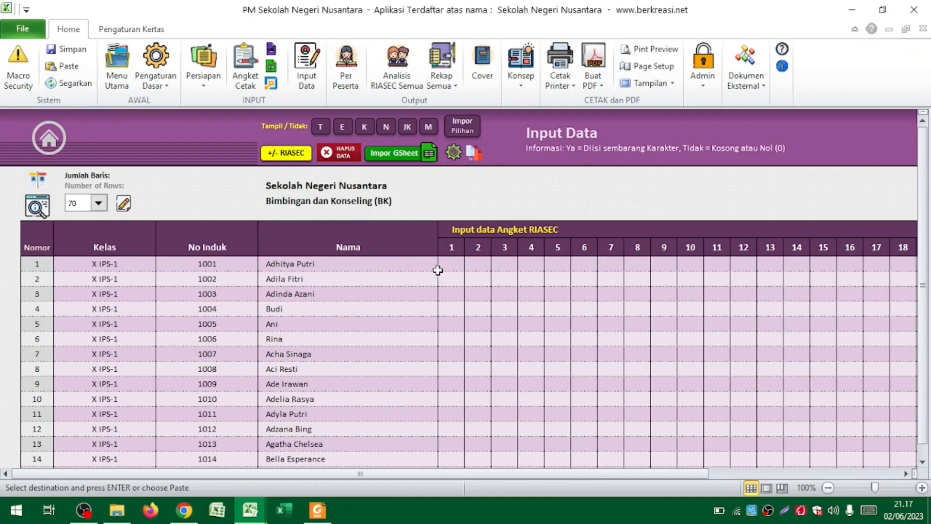
Fill in RIASEC question 1 with V for the student in row 1 and X for the student in row 2
left_click(451, 267)
type("v")
key("Return")
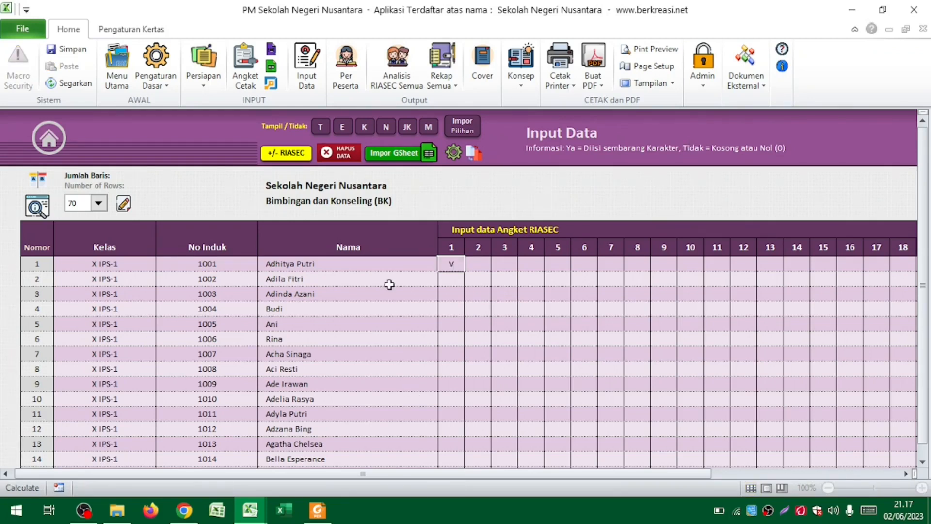
key("Down")
type("x")
key("Return")
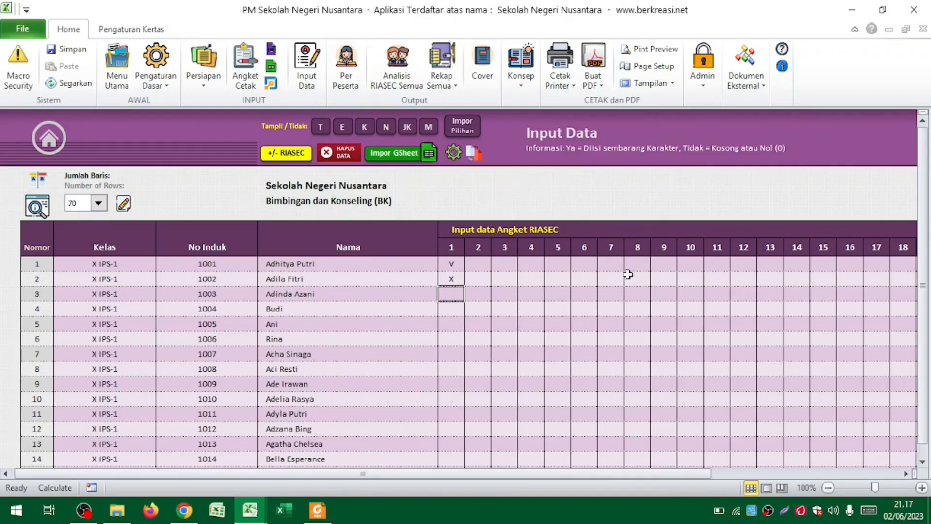
Enter X under RIASEC question 5 for the student in row 3
left_click(532, 311)
left_click(480, 264)
left_click(505, 264)
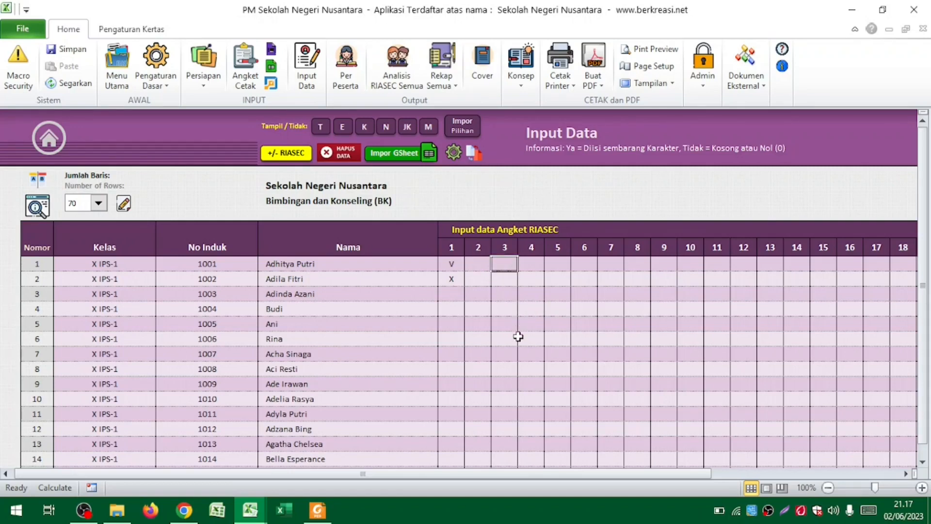
left_click_drag(503, 311, 832, 435)
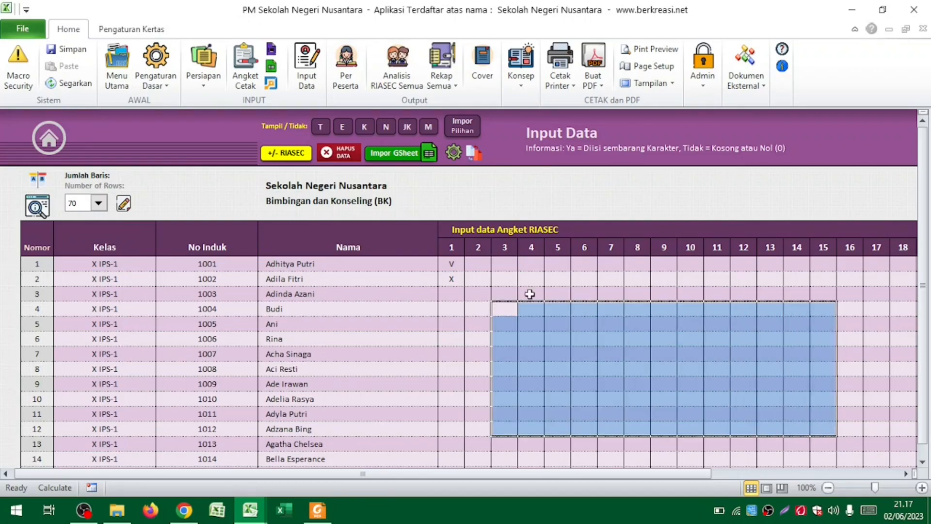
left_click_drag(478, 263, 815, 385)
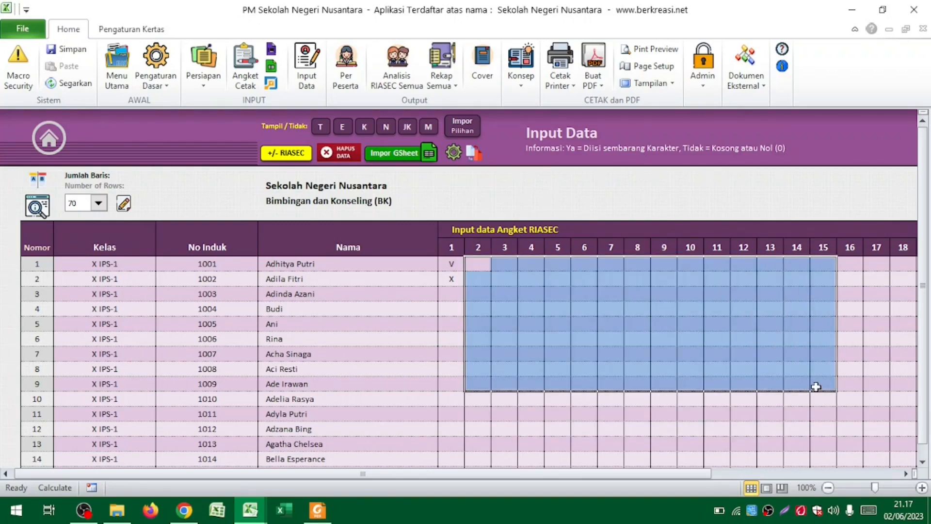
left_click_drag(558, 294, 572, 294)
left_click(558, 291)
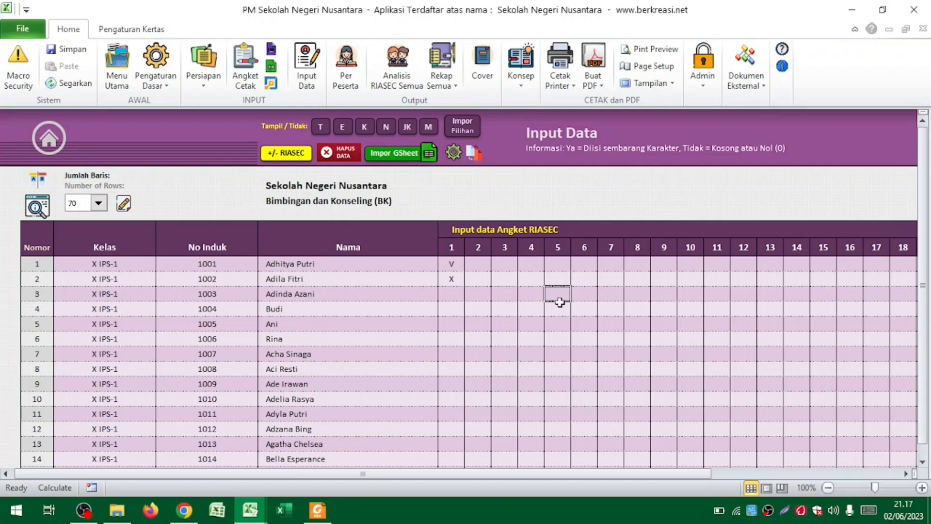
type("x")
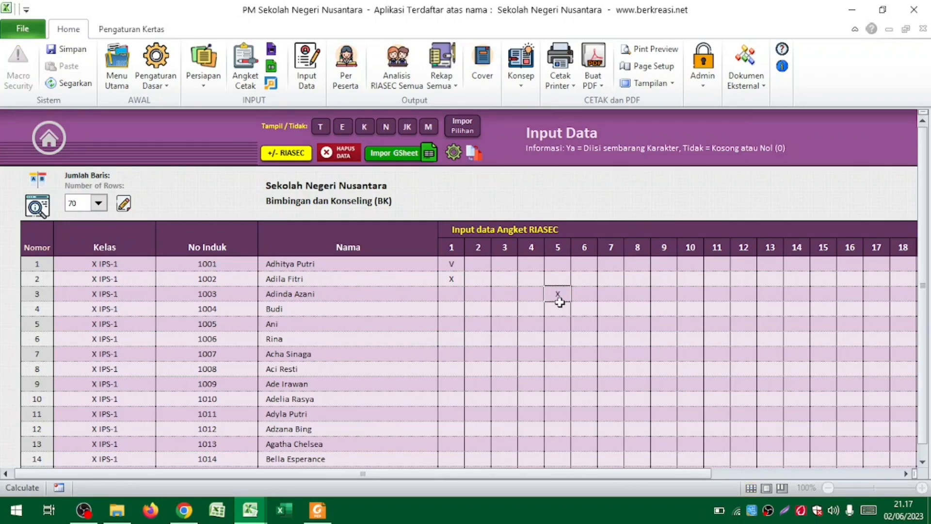
Hide the RIASEC question columns and enter Cita-Cita Profesi as Hakim for the student in row 1 and Guru for row 2
key("Return")
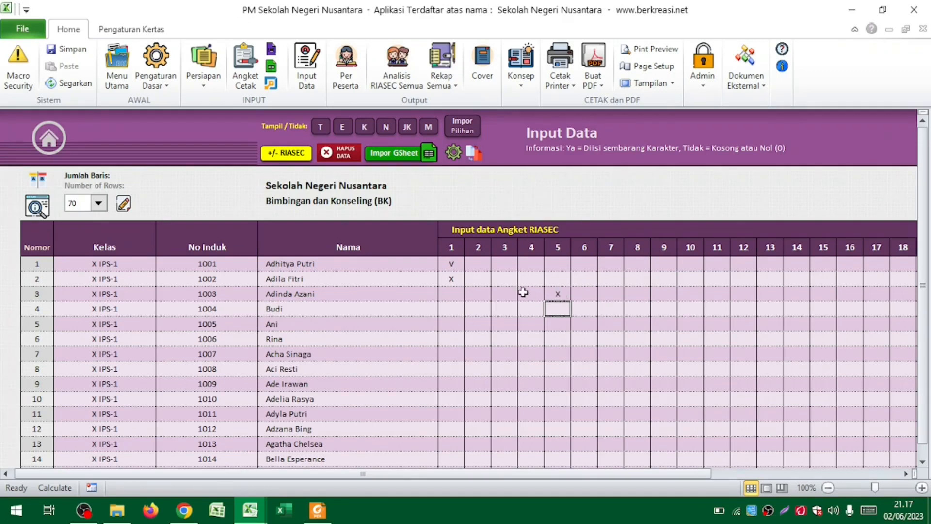
left_click(478, 266)
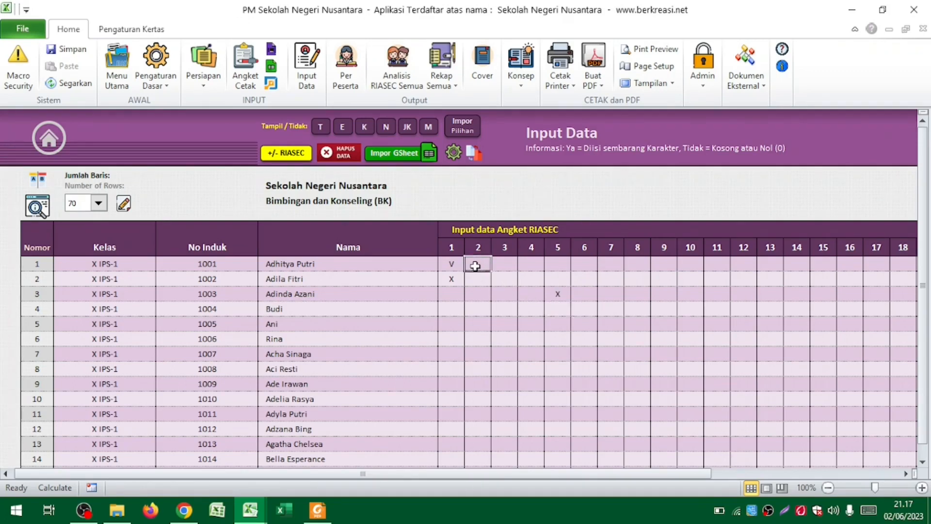
left_click(286, 158)
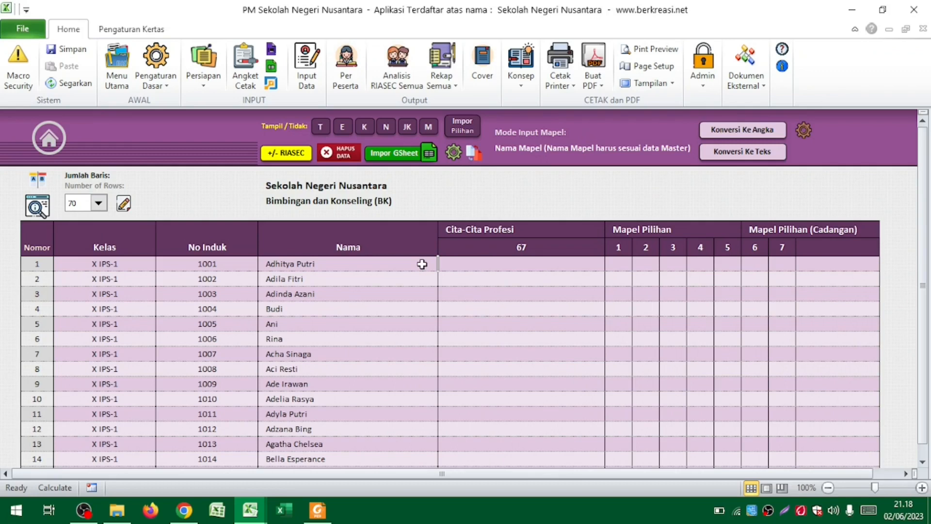
left_click(504, 265)
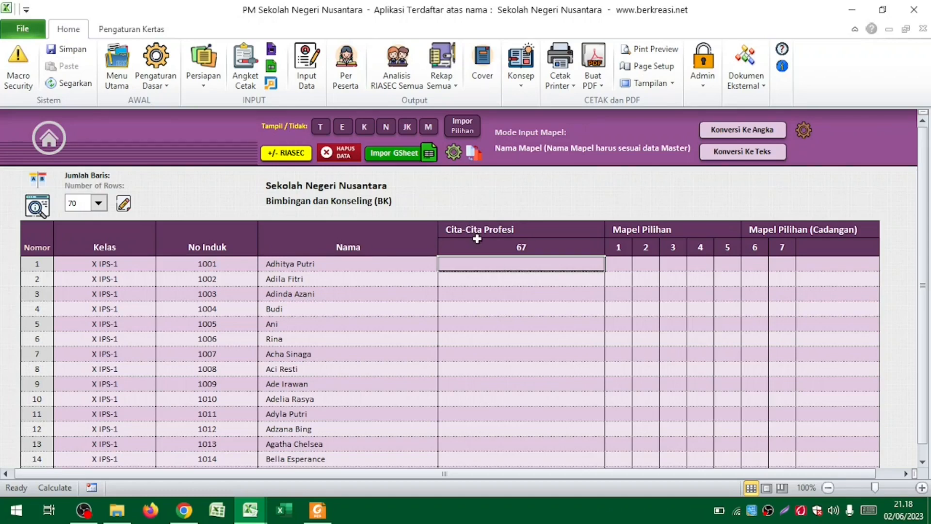
left_click(331, 271)
type("Hakim")
key("Return")
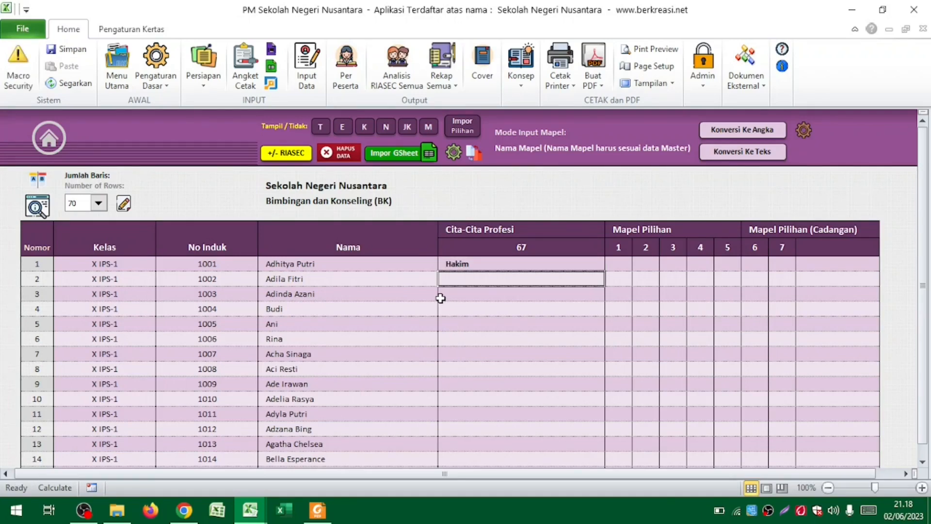
type("Guru")
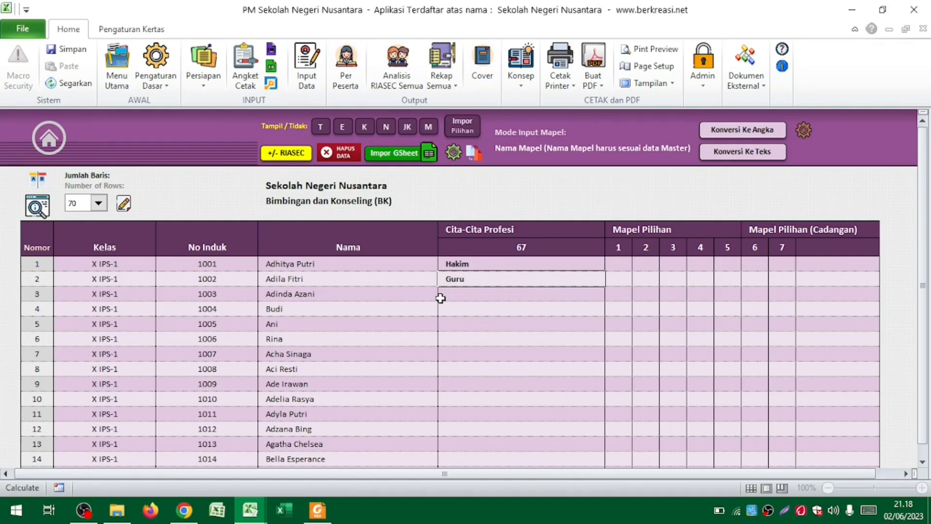
key("Return")
Show the subject code reference column, Referensi Kode Mata Pelajaran, for filling in the Mapel Pilihan choices
left_click(620, 265)
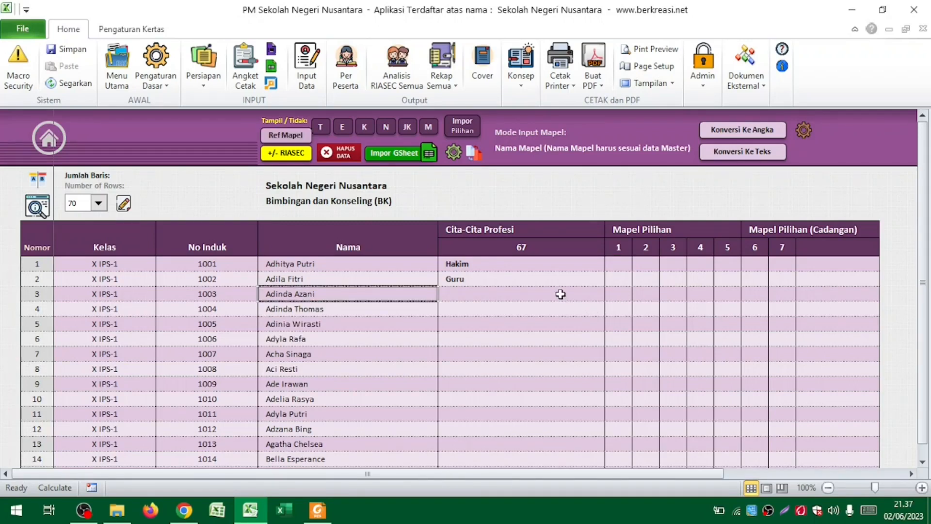
left_click(617, 265)
left_click(617, 265)
left_click(617, 265)
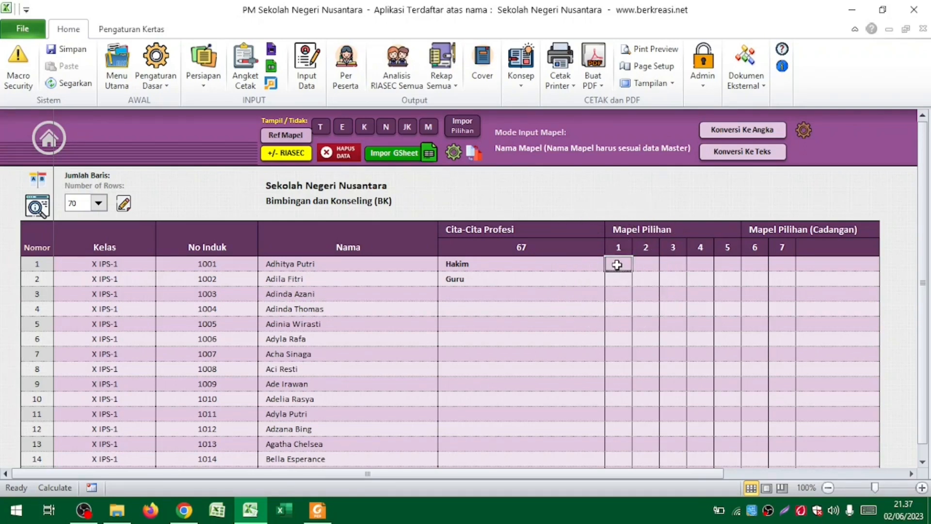
left_click(650, 264)
left_click(680, 265)
left_click(294, 139)
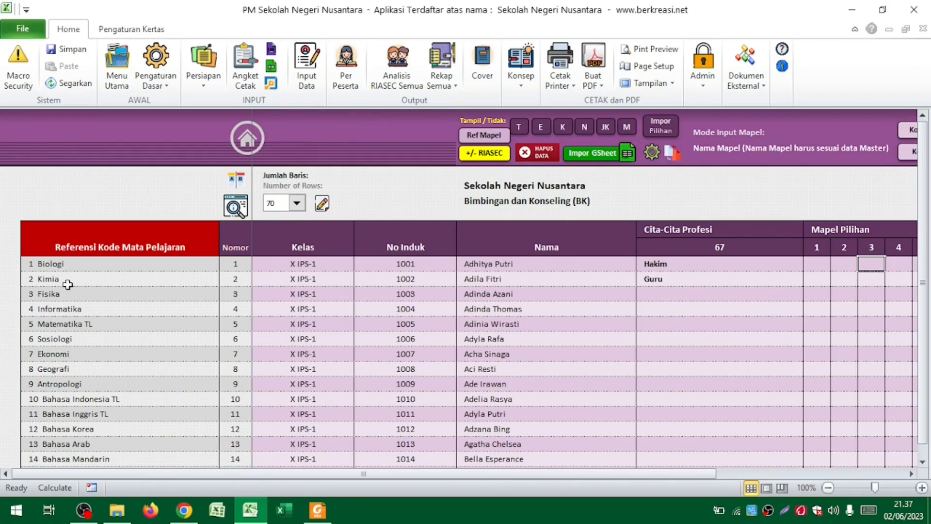
Enter subject codes 2, 4 and 9 under Mapel Pilihan 1, 2 and 3 for the student in row 1
left_click(68, 280)
left_click(809, 263)
type("2")
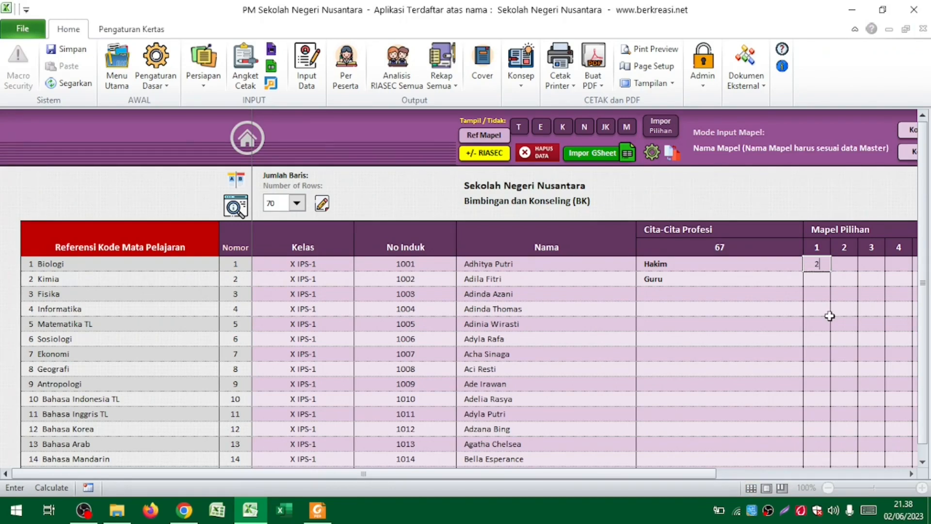
left_click(841, 265)
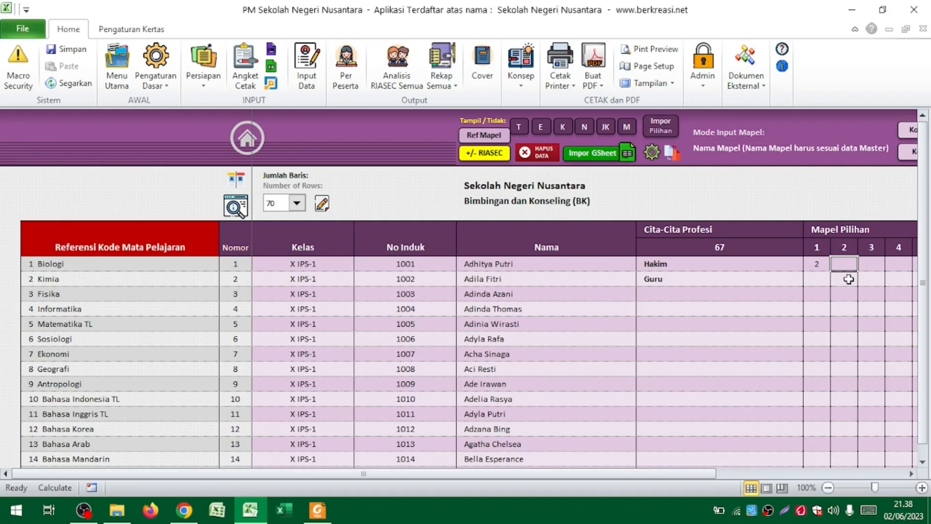
type("4")
left_click(848, 279)
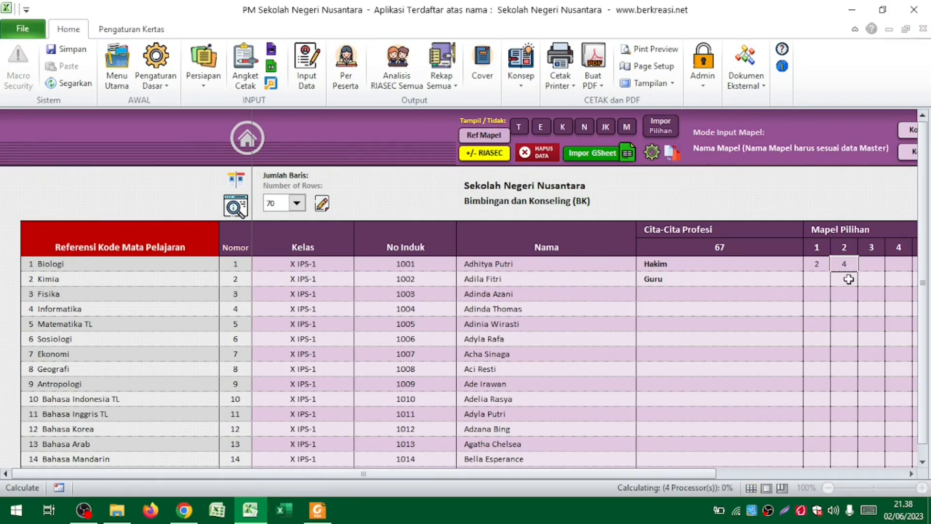
left_click(84, 371)
left_click(82, 384)
key("ctrl")
key("ctrl")
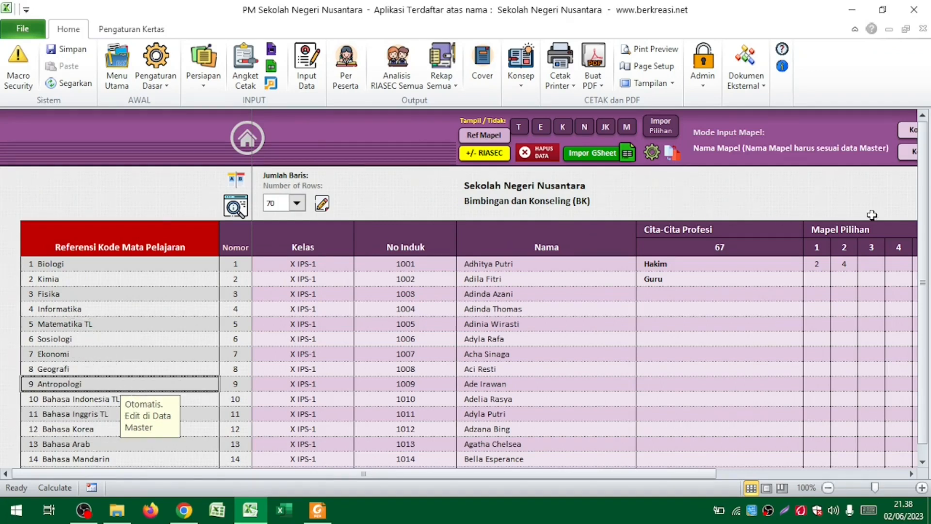
left_click(872, 262)
type("9")
left_click(869, 283)
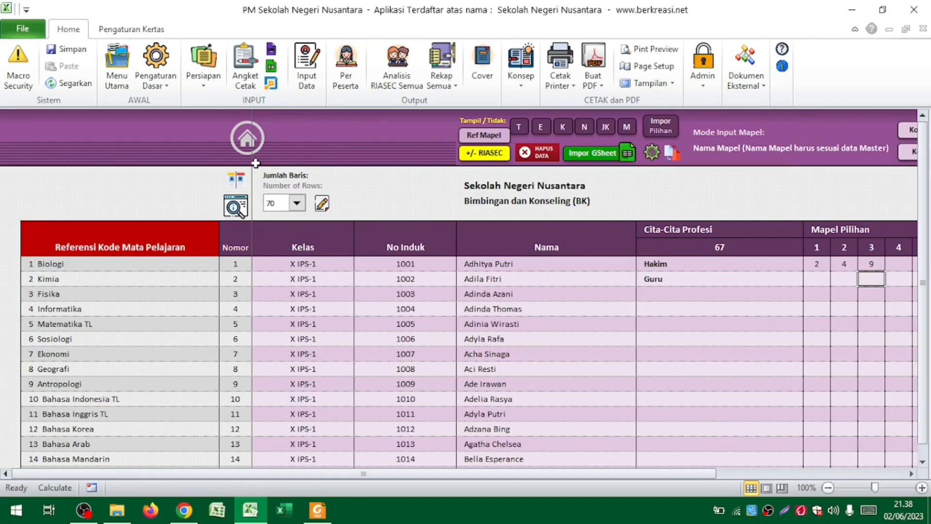
Unfreeze the Nomor column and show the RIASEC question columns again
left_click(239, 182)
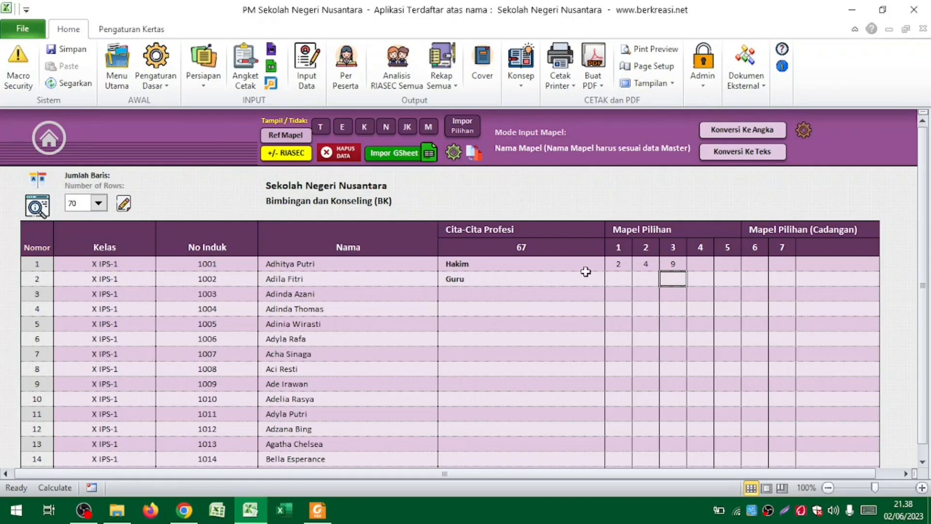
left_click(287, 160)
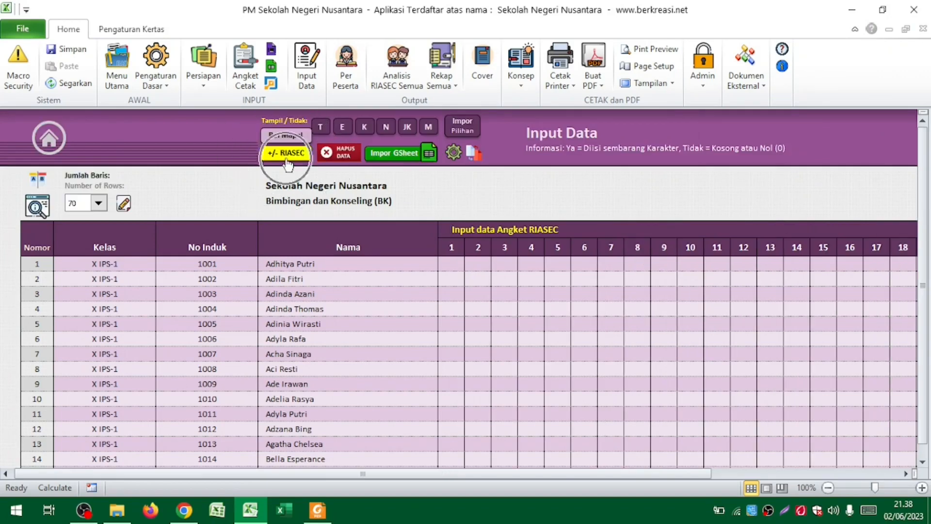
scroll(215, 305, "right", 10)
scroll(215, 305, "left", 5)
scroll(215, 305, "left", 10)
scroll(216, 305, "right", 20)
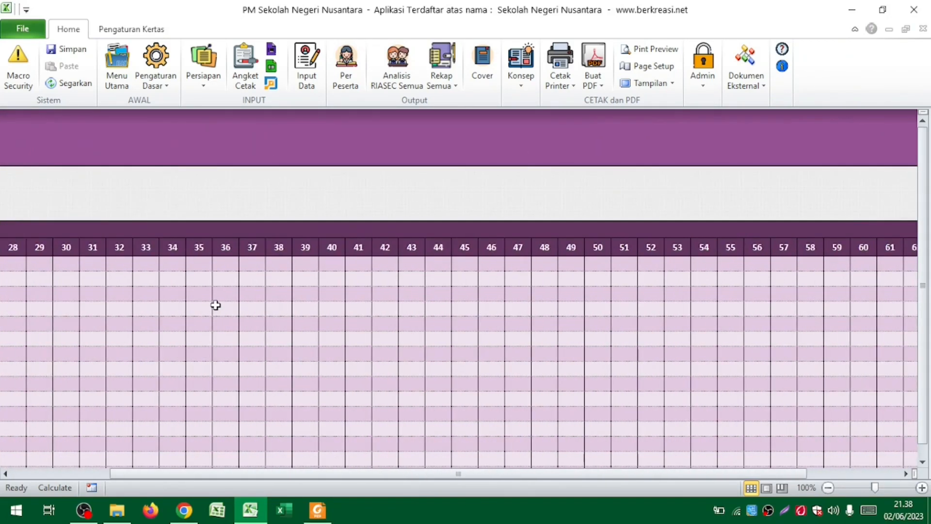
scroll(216, 305, "left", 12)
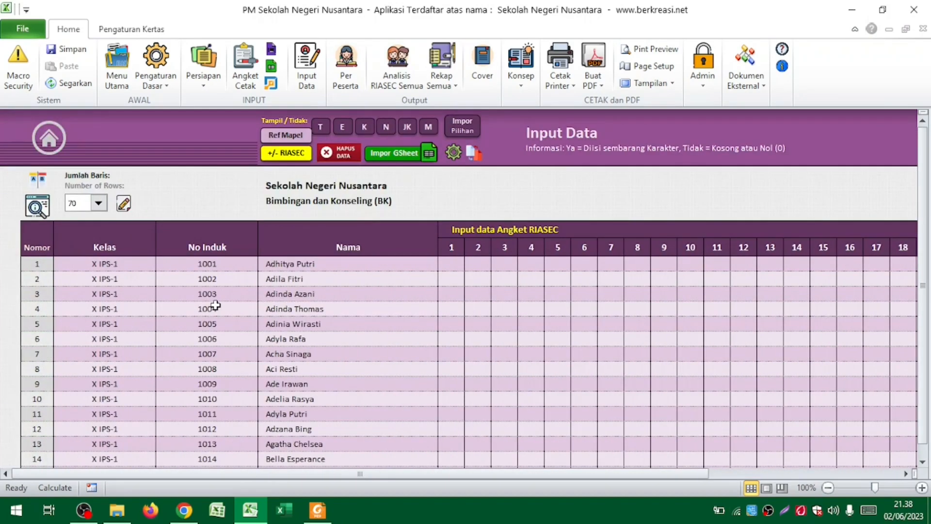
Freeze the Nomor column while viewing the columns through Mapel Pilihan (Cadangan), and unfreeze it again
left_click(42, 281)
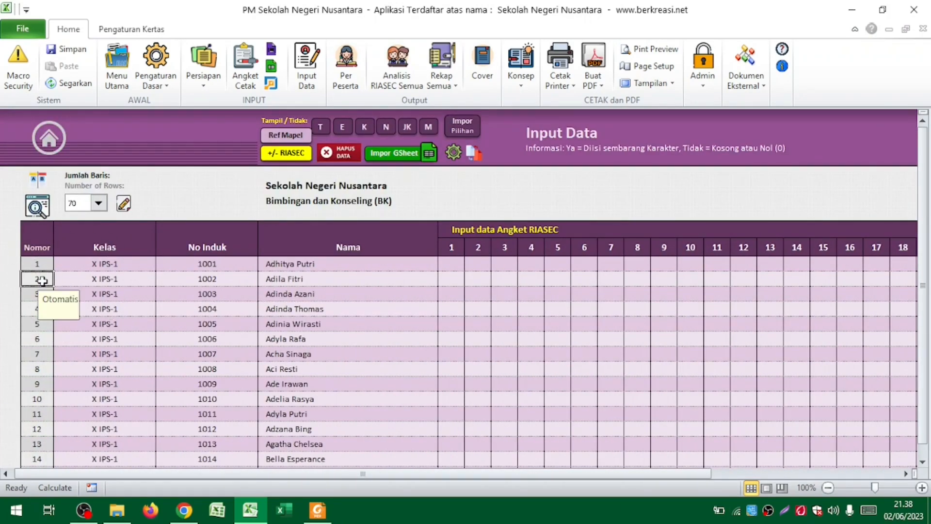
left_click(41, 189)
scroll(62, 265, "right", 4)
scroll(62, 266, "right", 13)
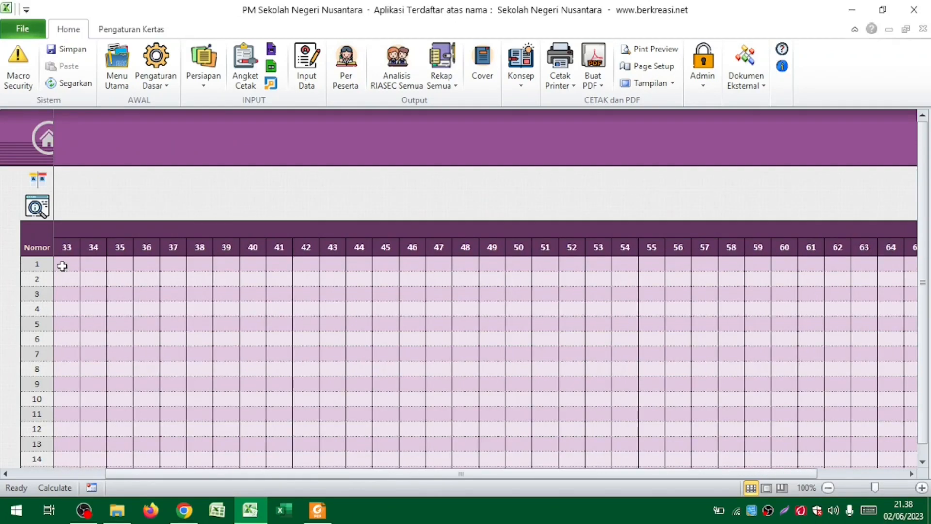
scroll(62, 266, "right", 16)
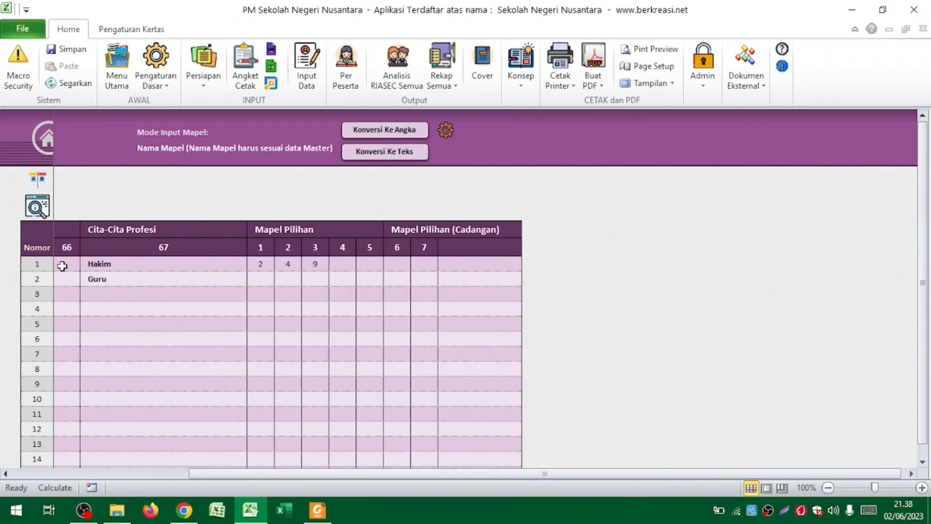
scroll(62, 265, "down", 5)
scroll(63, 266, "up", 5)
scroll(201, 319, "left", 15)
scroll(202, 321, "left", 17)
scroll(202, 322, "right", 4)
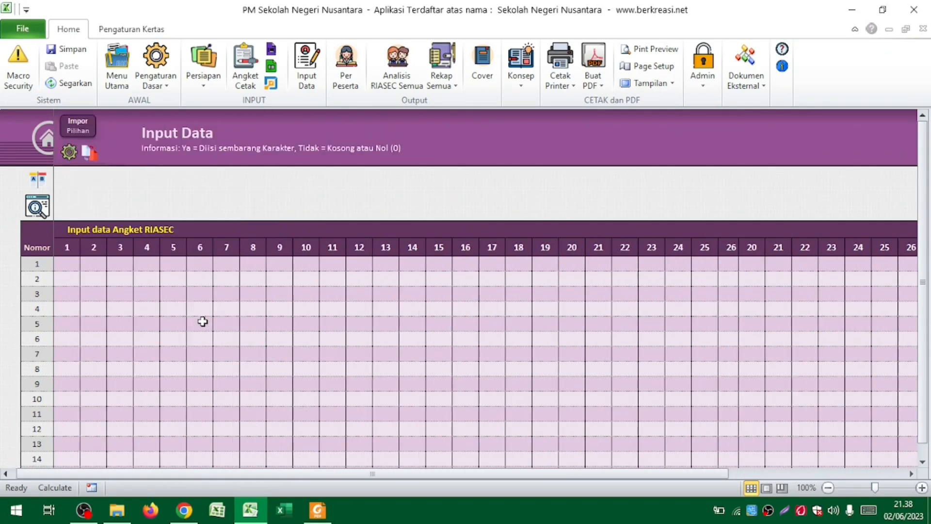
left_click(37, 186)
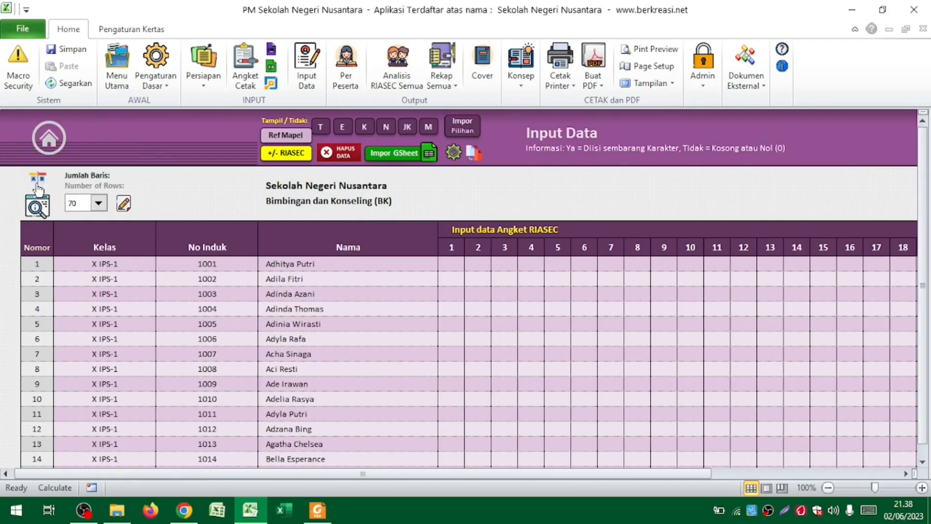
Search the Input Data sheet for a student by name and close the search
left_click(43, 213)
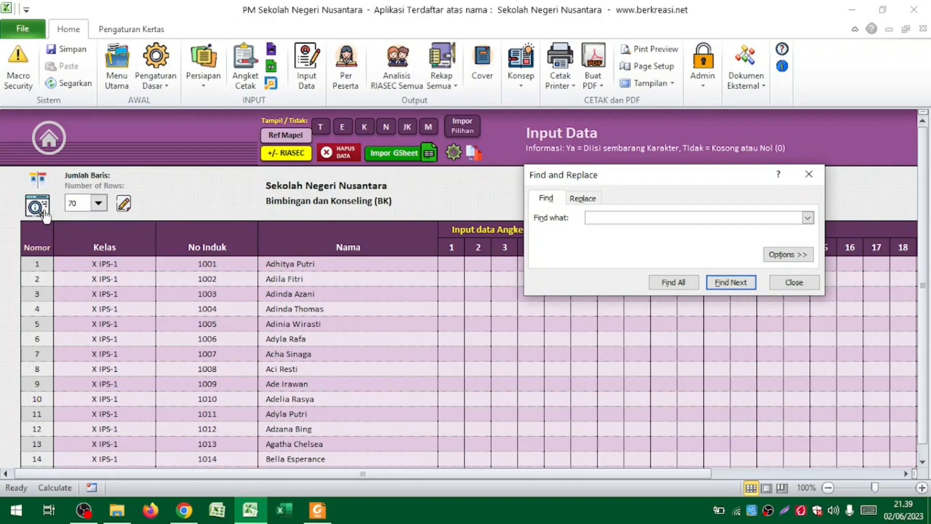
type("chelsea")
left_click(731, 284)
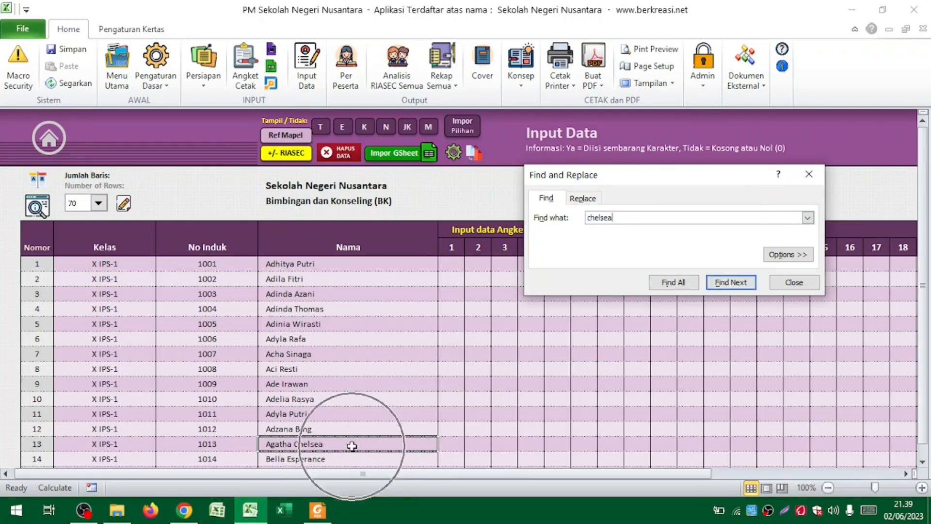
left_click(795, 283)
left_click(340, 386)
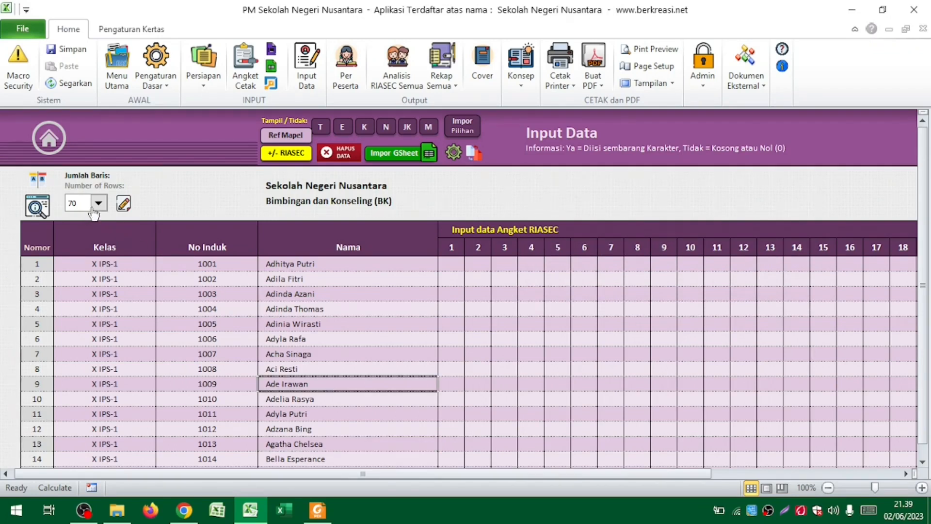
Examine the student list down to its last numbered row and the available Jumlah Baris choices
left_click(123, 366)
scroll(122, 366, "down", 10)
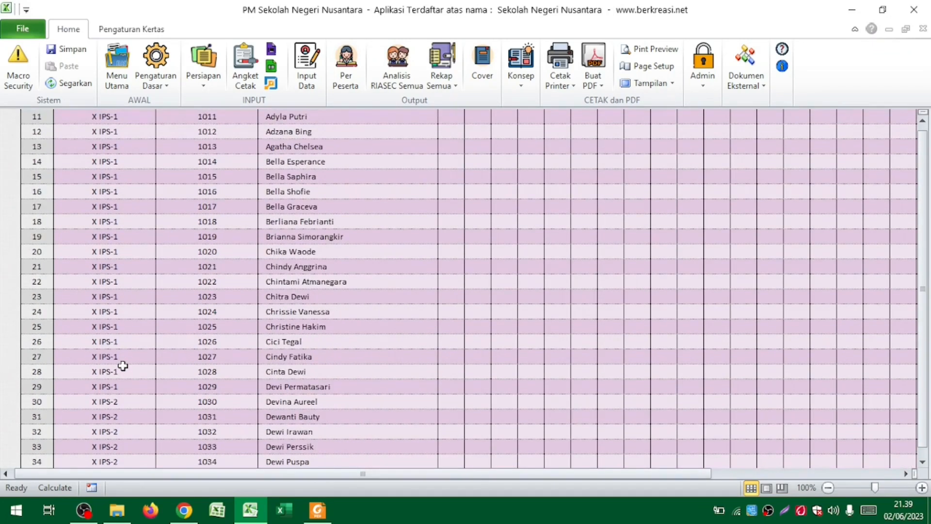
scroll(123, 366, "down", 8)
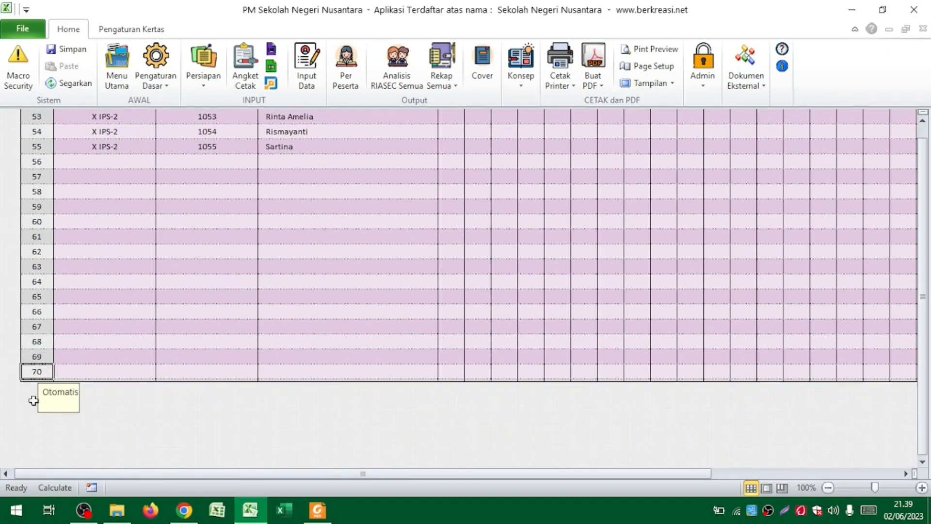
scroll(34, 376, "up", 2)
scroll(33, 376, "up", 15)
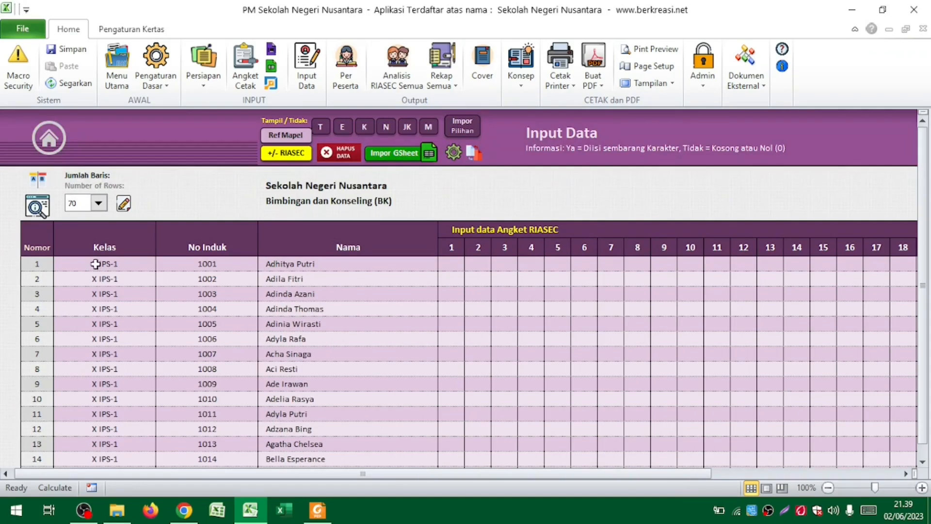
left_click(99, 204)
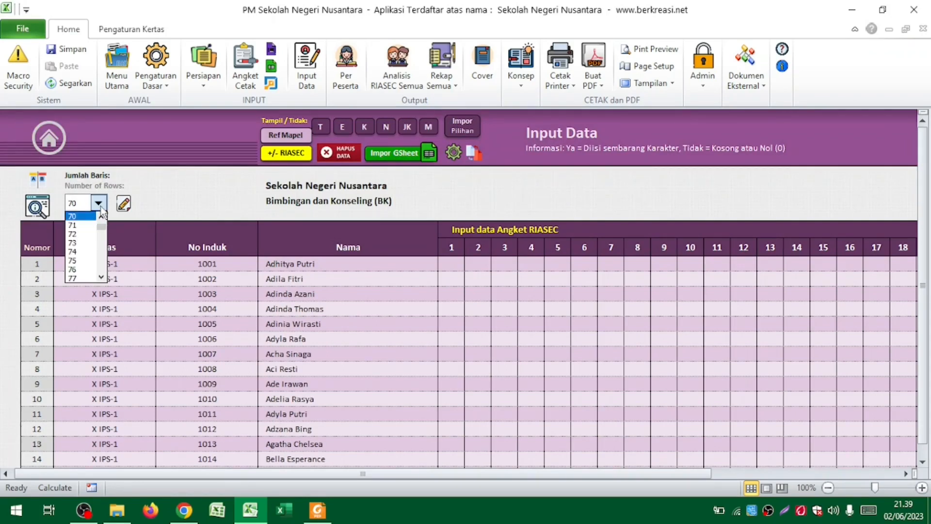
mouse_move(102, 226)
left_mouse_down()
mouse_move(103, 286)
mouse_move(103, 218)
left_mouse_up()
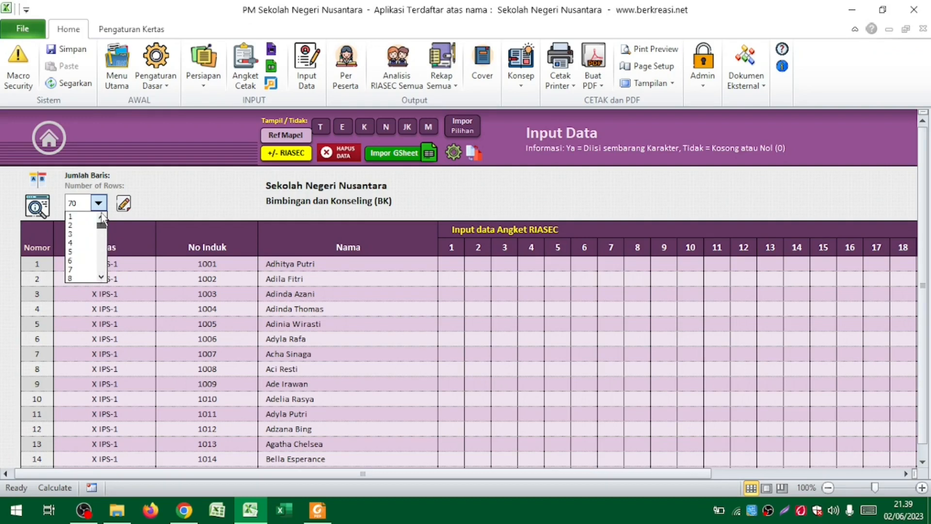
Set the number of participant rows on Input Data to 40
left_click(124, 204)
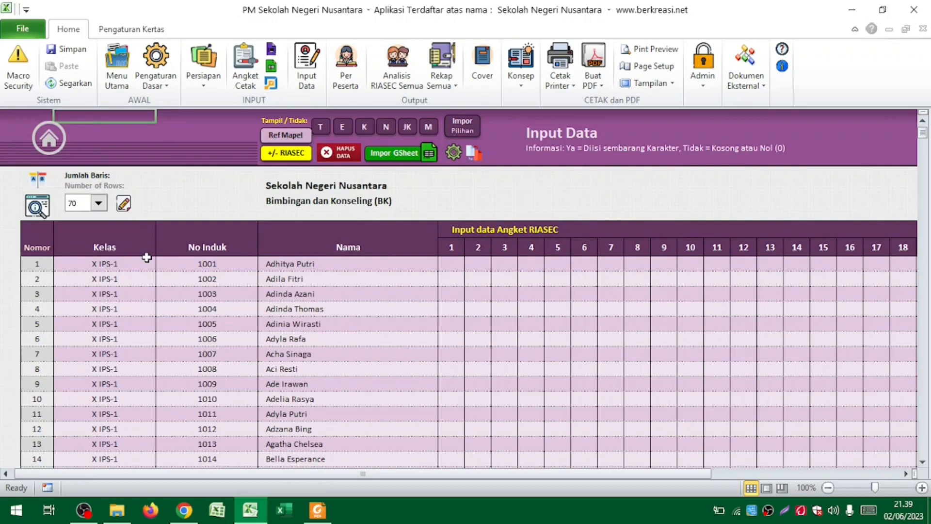
left_click(124, 203)
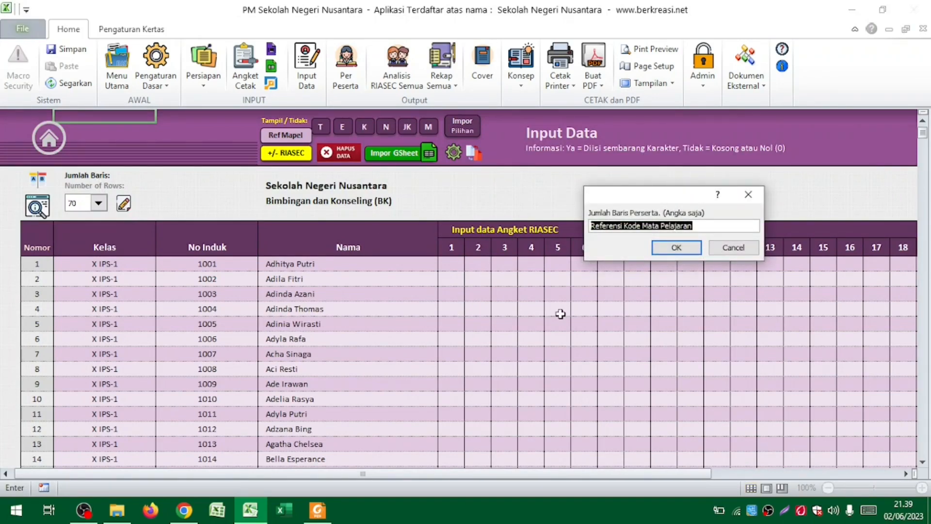
type("40")
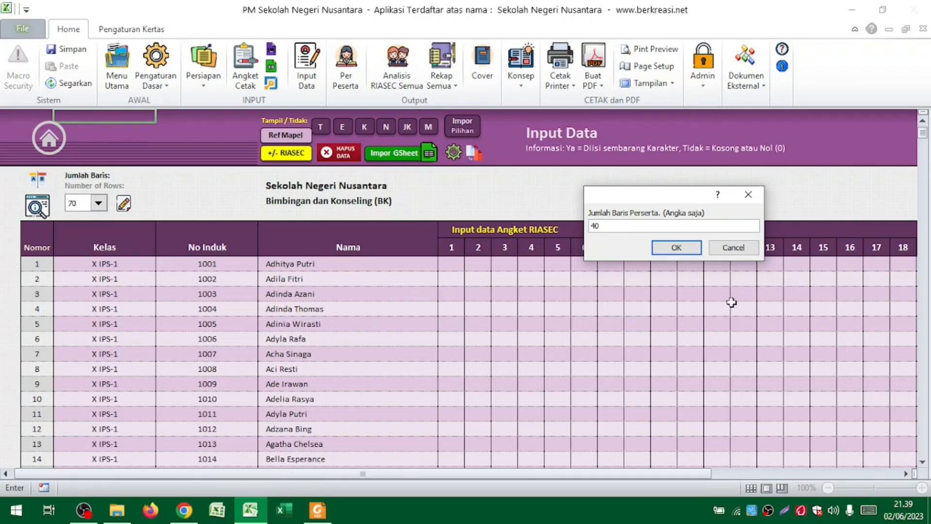
left_click(678, 247)
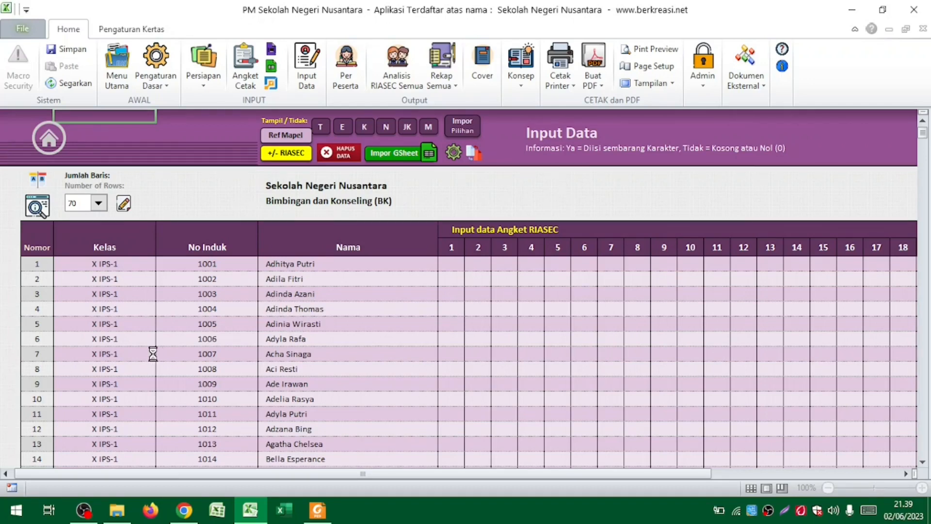
Check the Input Data rows and open the Google Sheets data import page
scroll(152, 354, "down", 12)
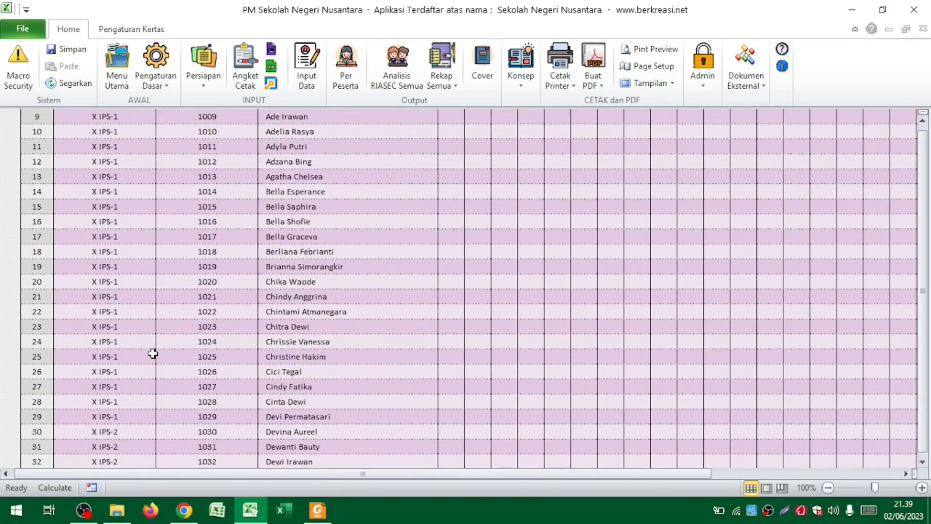
scroll(153, 353, "up", 12)
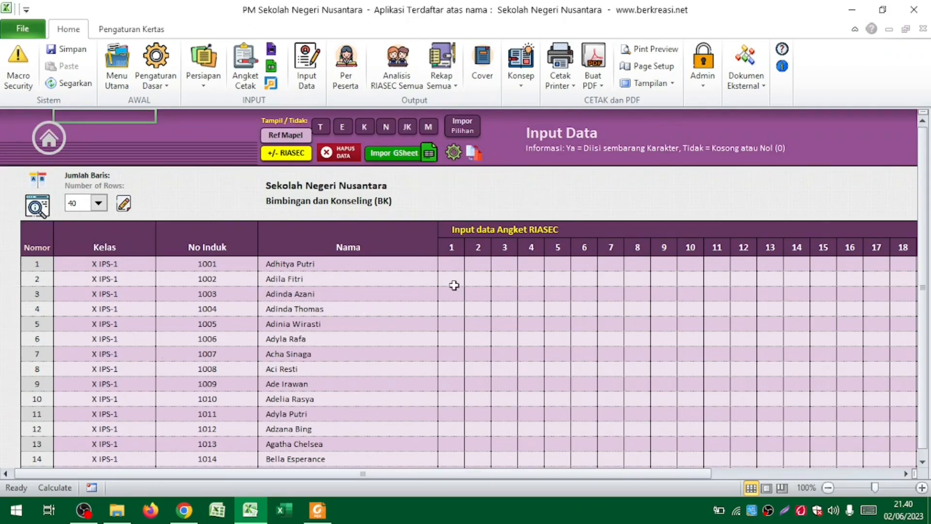
left_click(454, 263)
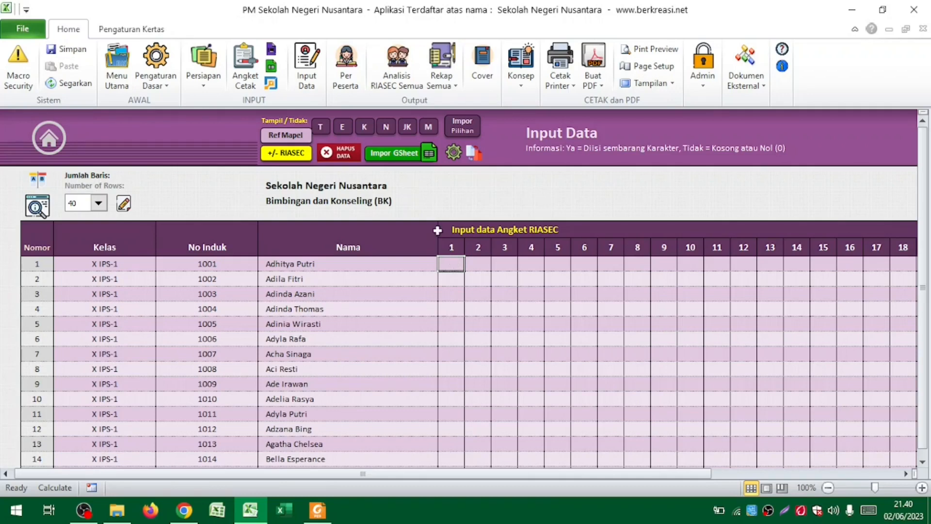
left_click(409, 160)
left_click(455, 159)
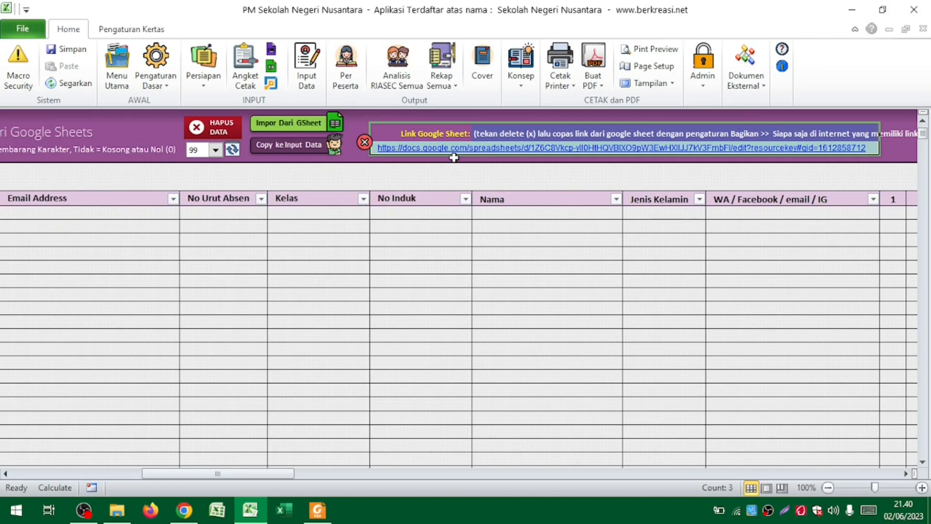
Examine the Google Sheet link field and its sharing instructions on the Google Sheets import page
left_click(431, 227)
left_click(392, 132)
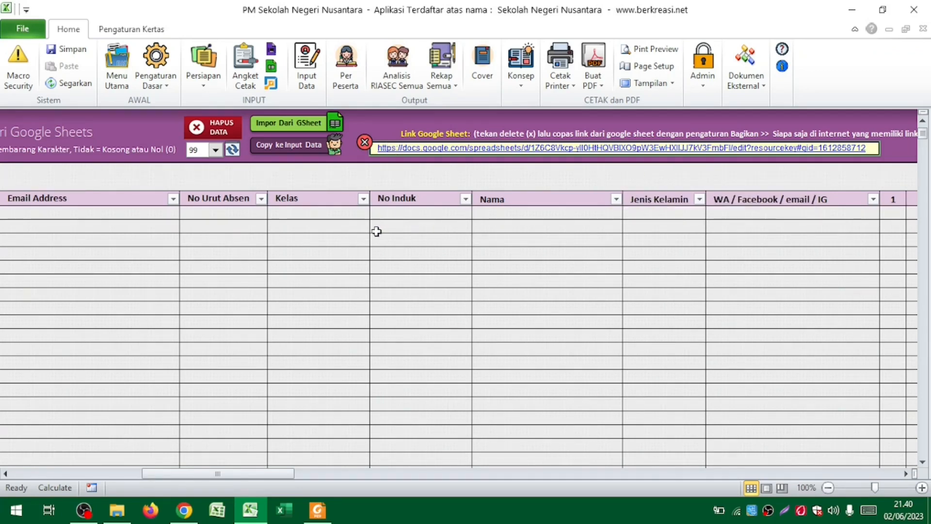
key("ctrl")
key("ctrl")
key("ctrl")
key("ctrl")
key("ctrl")
key("ctrl")
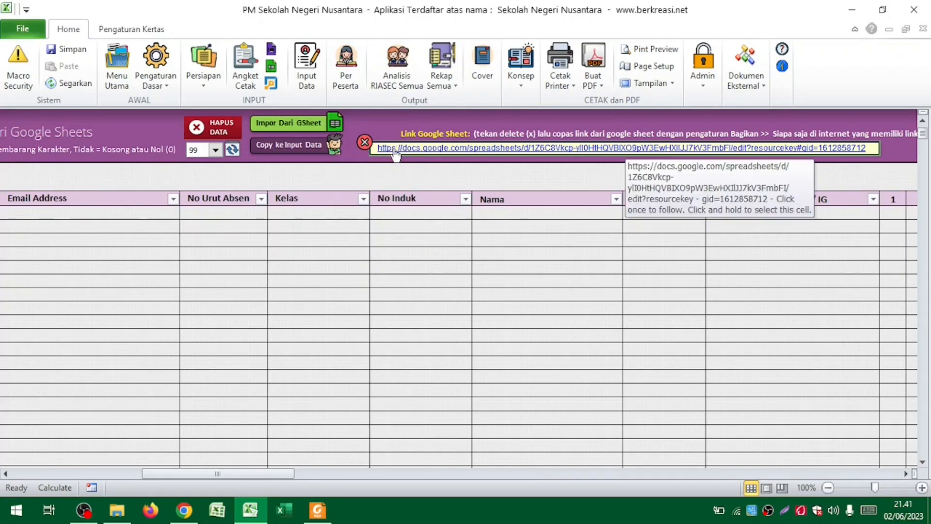
key("ctrl")
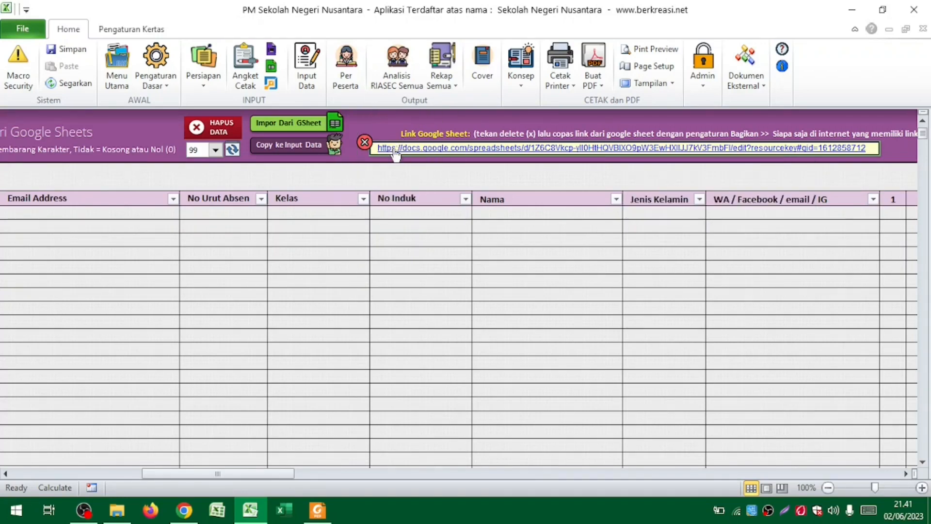
key("ctrl")
key("ctrl")
left_click(627, 153)
left_click(308, 277)
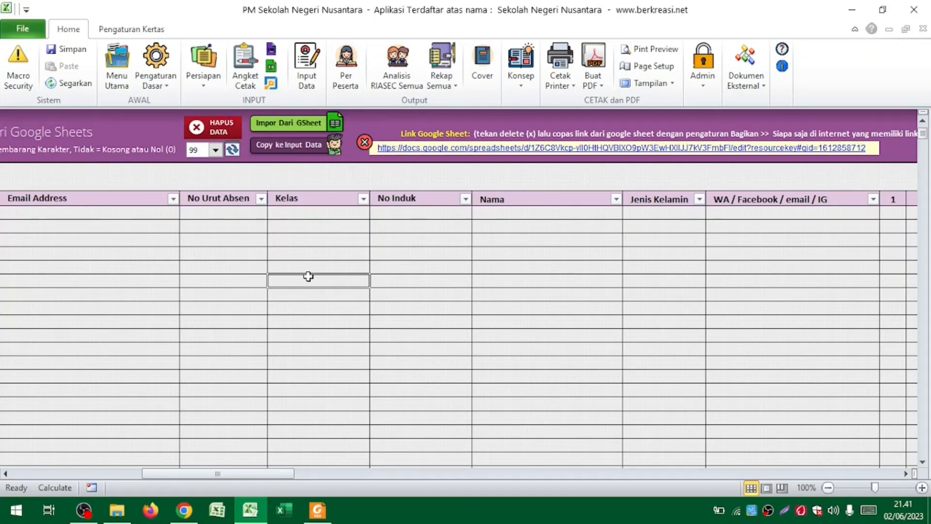
Import the online data from the linked Google Sheet into the import page and accept the confirmation
scroll(309, 276, "left", 3)
left_click(431, 239)
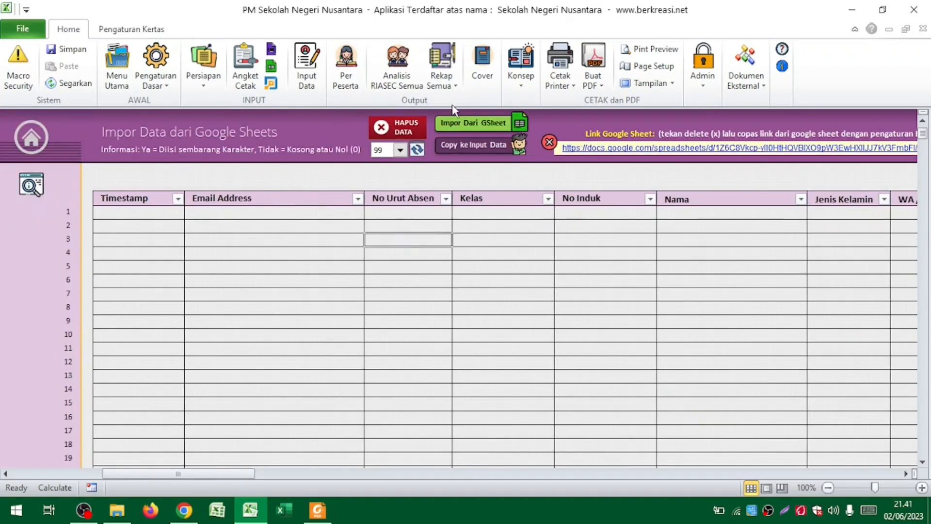
left_click(494, 124)
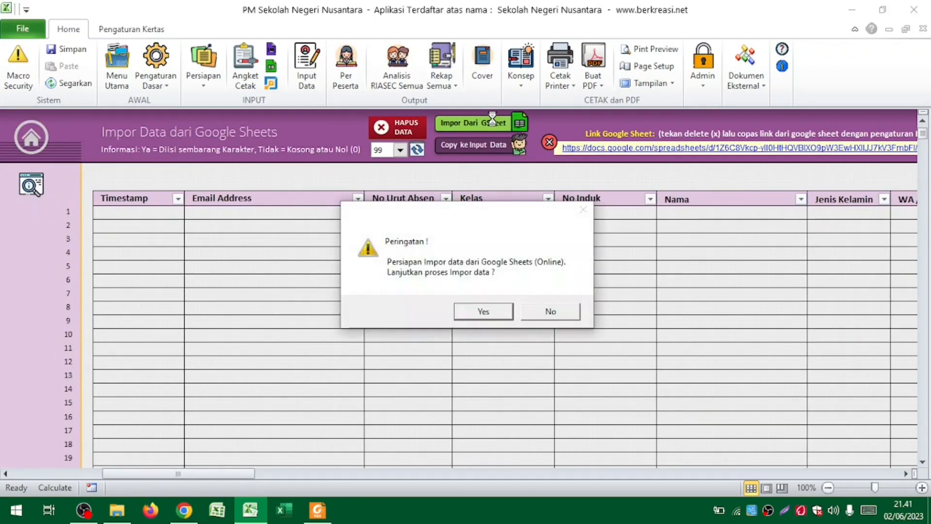
left_click(483, 311)
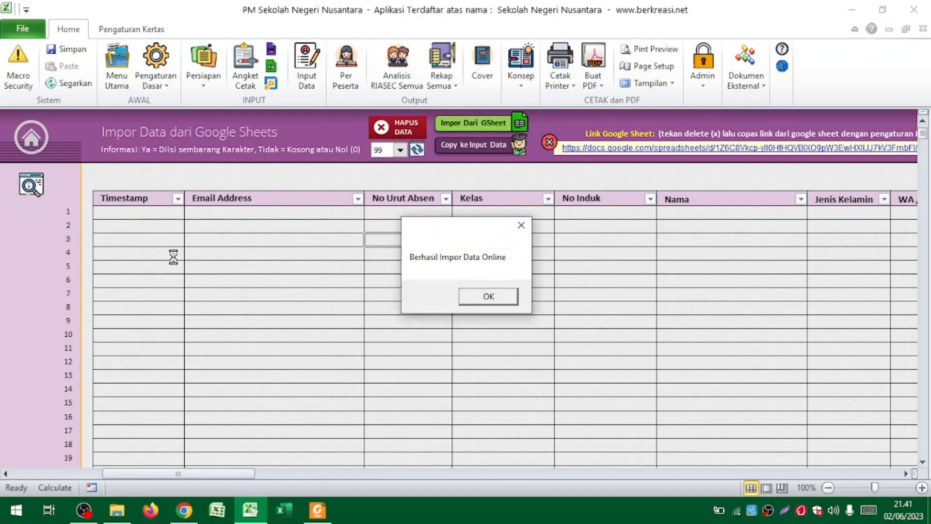
left_click(497, 293)
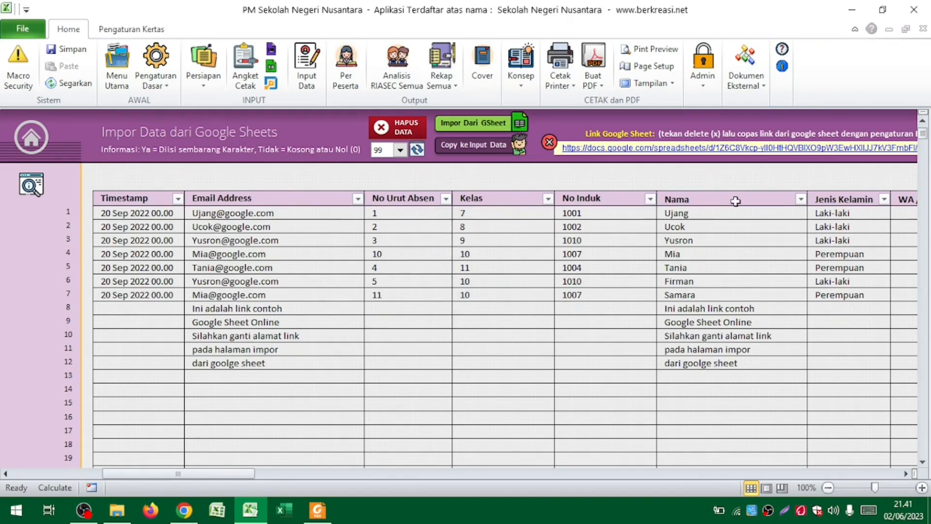
Sort the imported rows by No Urut Absen from largest to smallest, and back from smallest to largest
left_click(446, 198)
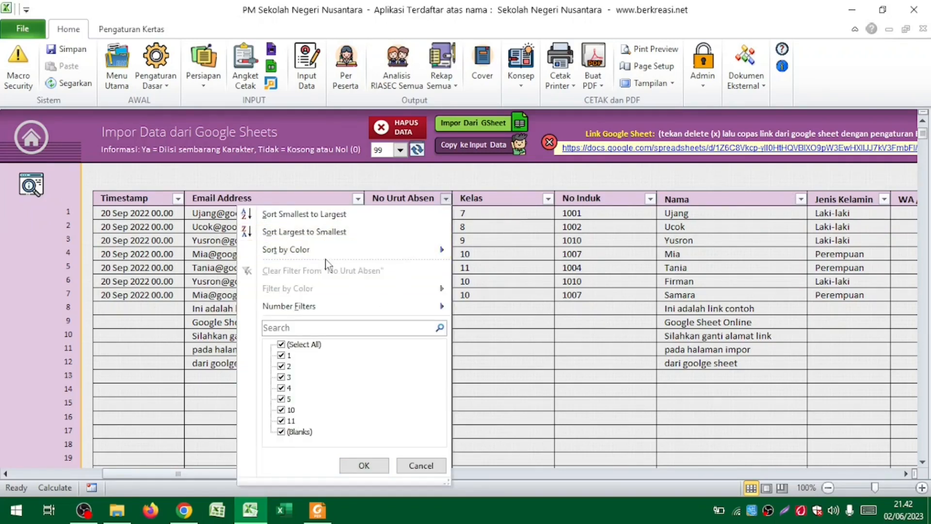
left_click(304, 232)
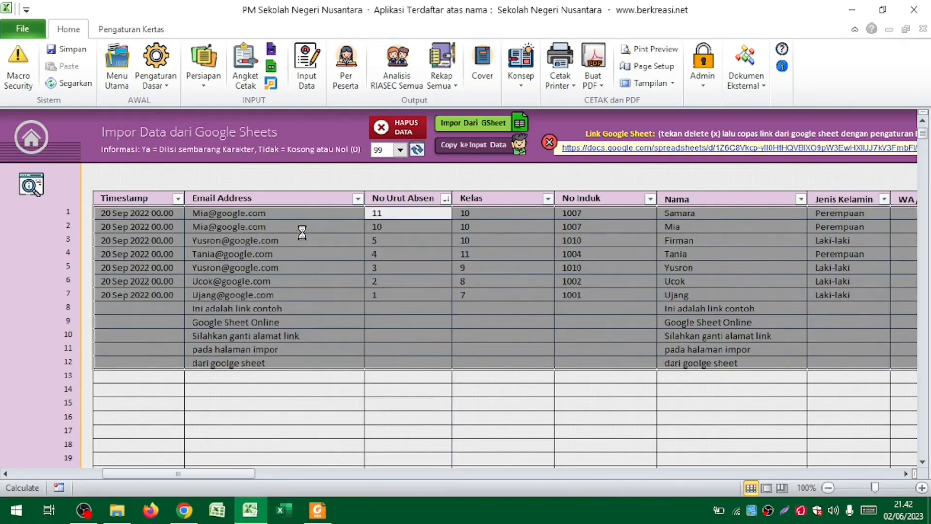
left_click(446, 198)
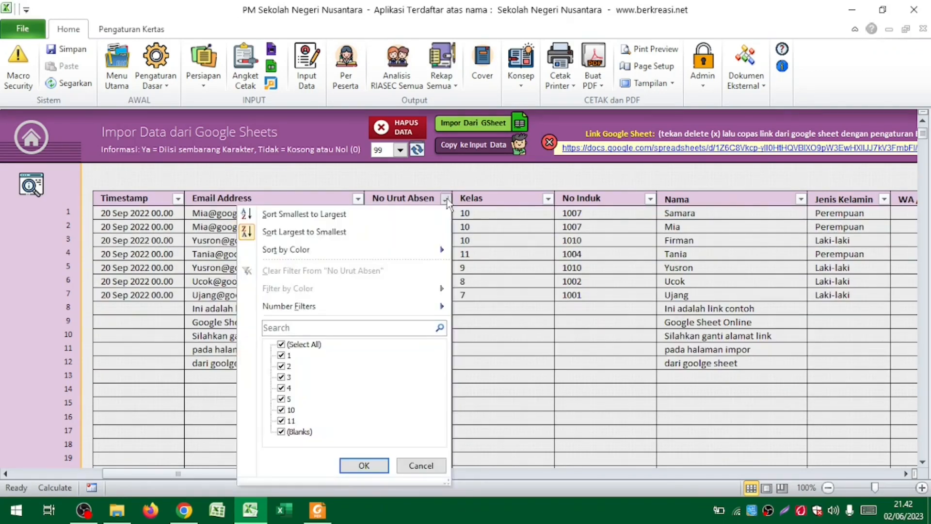
left_click(404, 214)
left_click(421, 267)
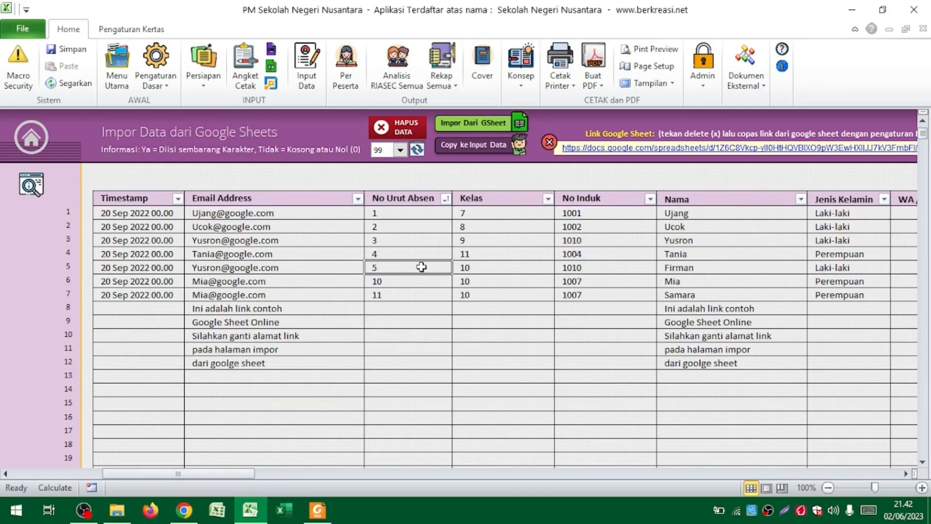
Return from the Google Sheets import page to the Input Data page
left_click(482, 154)
left_click(321, 87)
left_click(363, 339)
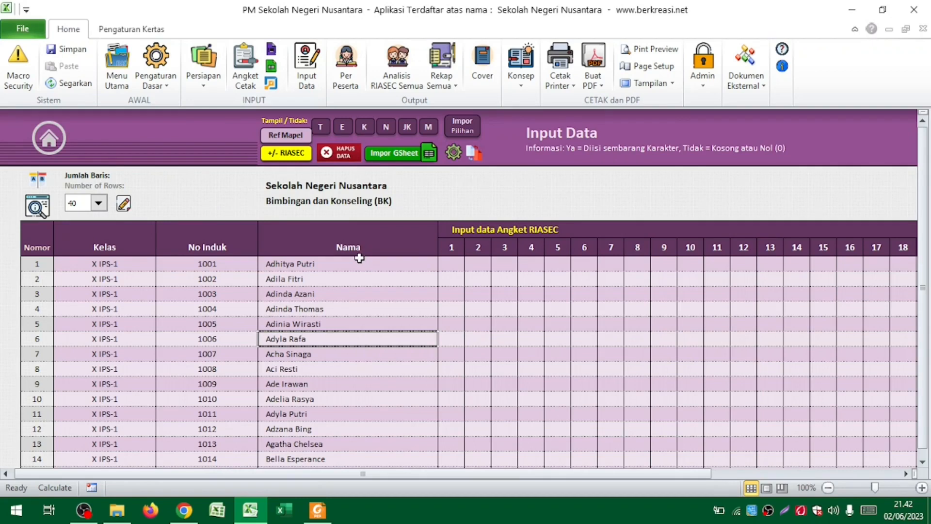
left_click(411, 158)
left_click(346, 294)
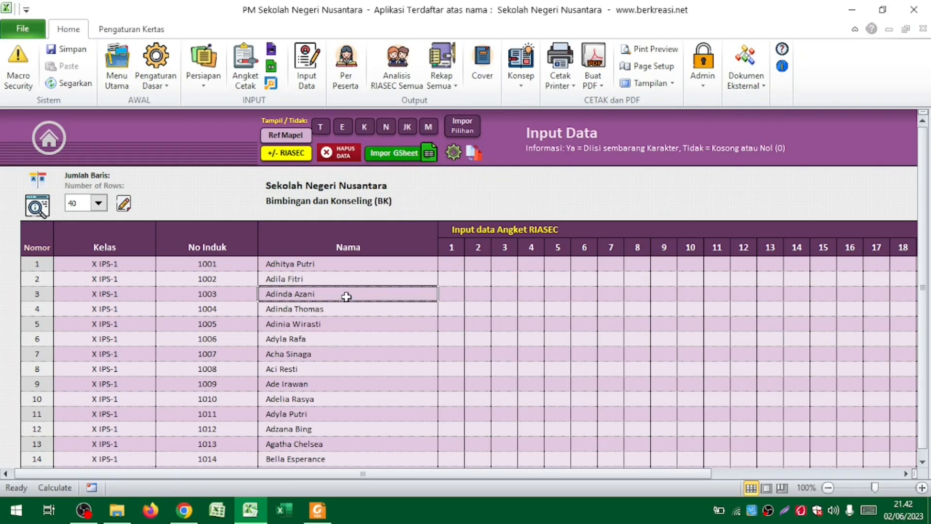
Delete all participant and questionnaire data on the Input Data page, confirming the deletion
left_click(341, 156)
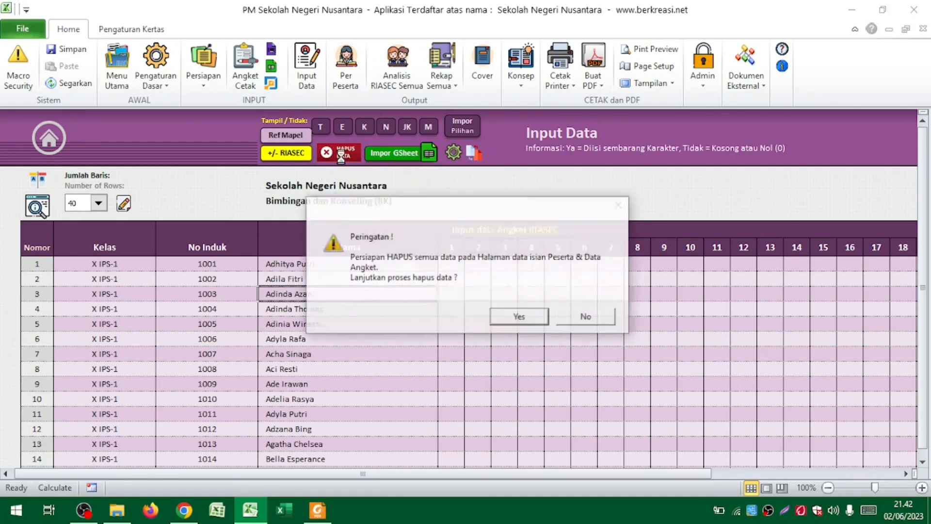
left_click(516, 316)
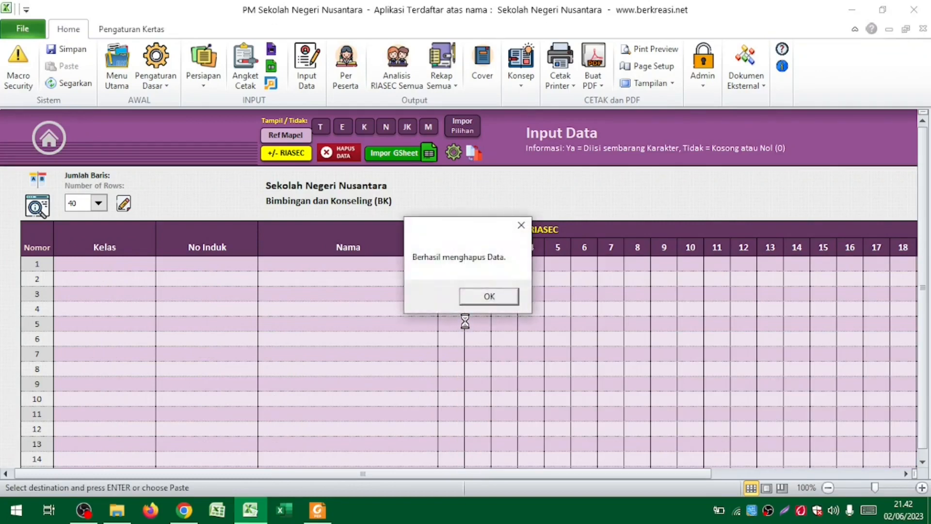
left_click(499, 296)
left_click(353, 268)
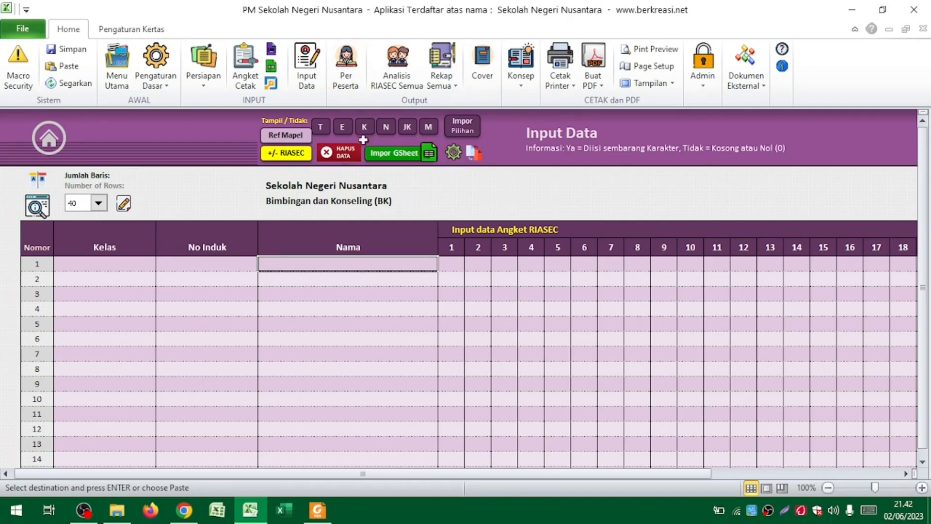
Import the Google Sheet data directly into the Input Data page, agreeing to replace existing data
left_click(411, 159)
left_click(410, 154)
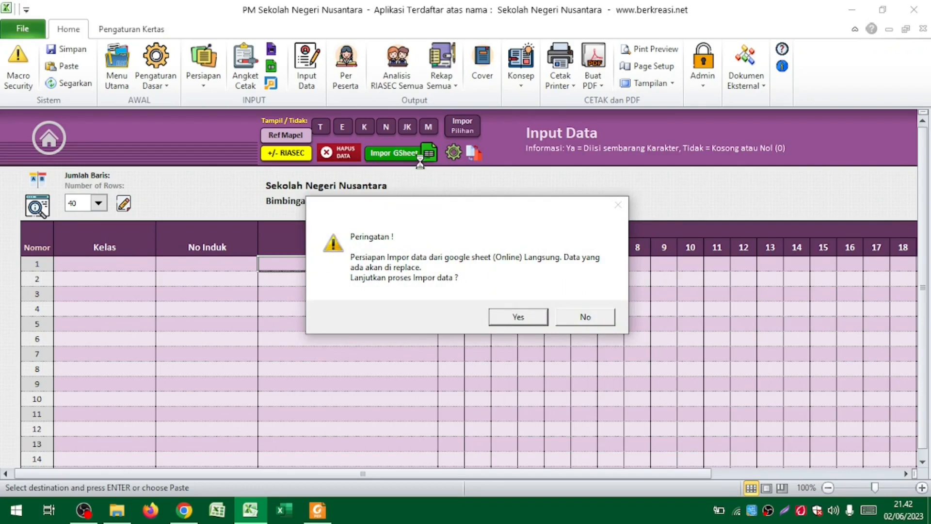
left_click(509, 316)
key("ctrl")
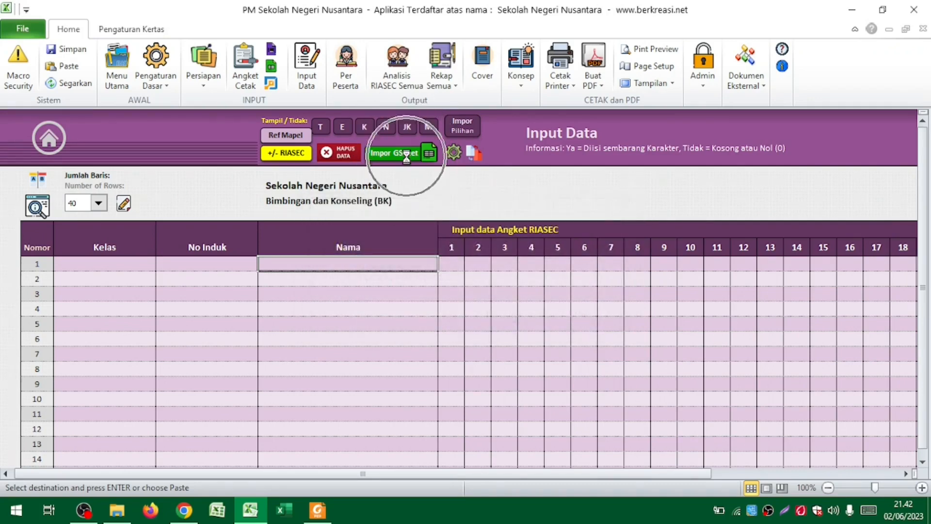
key("ctrl")
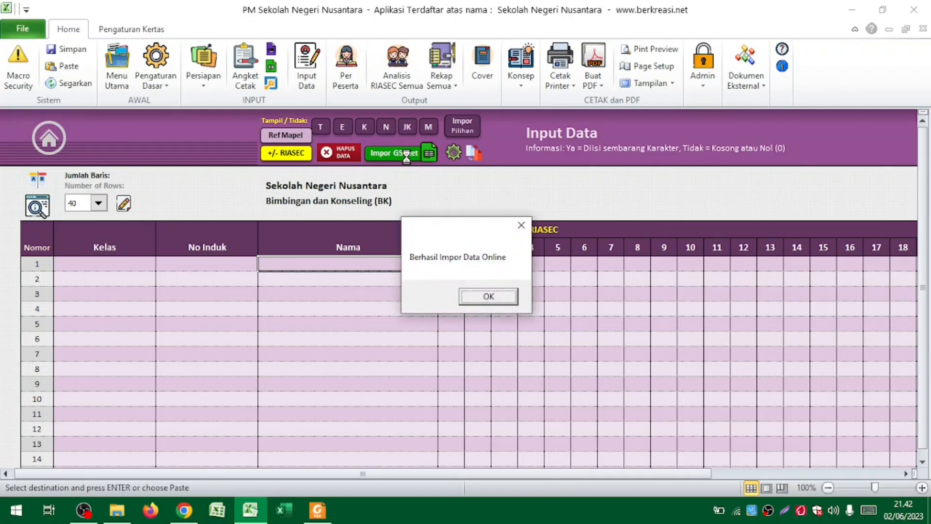
left_click(491, 296)
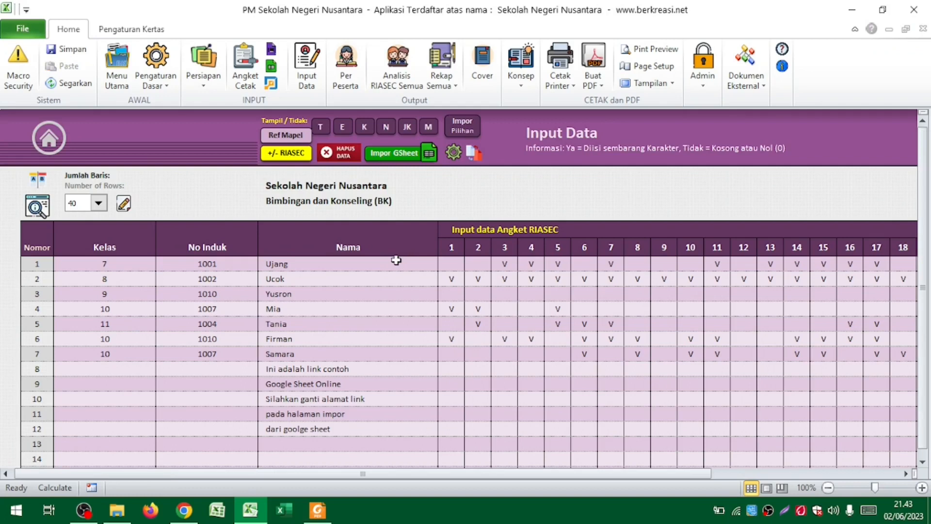
Examine the imported RIASEC answers across the question columns on Input Data
left_click(501, 277)
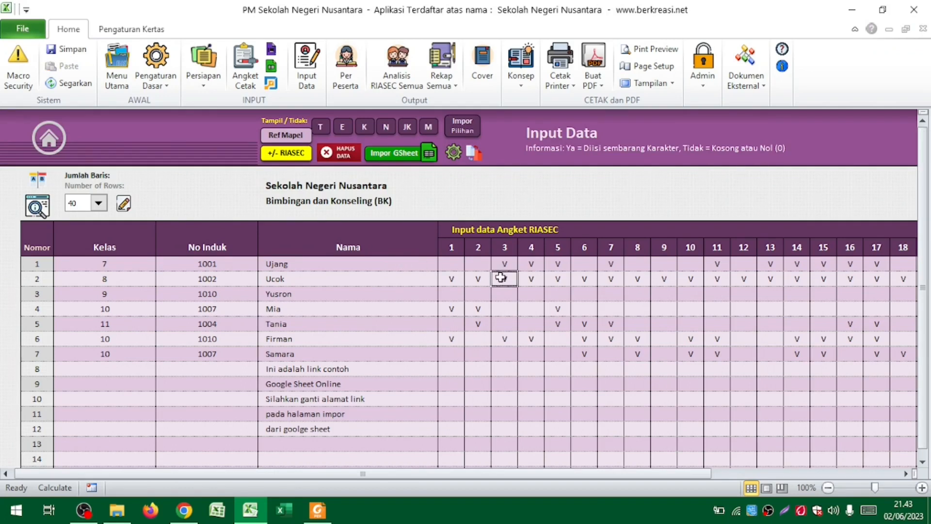
scroll(501, 277, "right", 6)
scroll(501, 277, "left", 6)
View the Find and Replace setup for replacing "Tidak" with blanks in the RIASEC answers, and close it without replacing
left_click(474, 294)
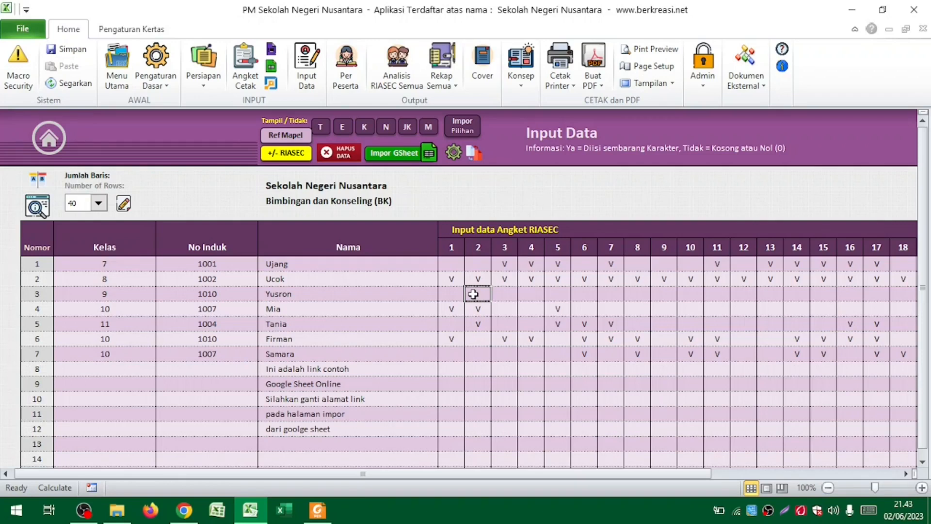
left_click(454, 295)
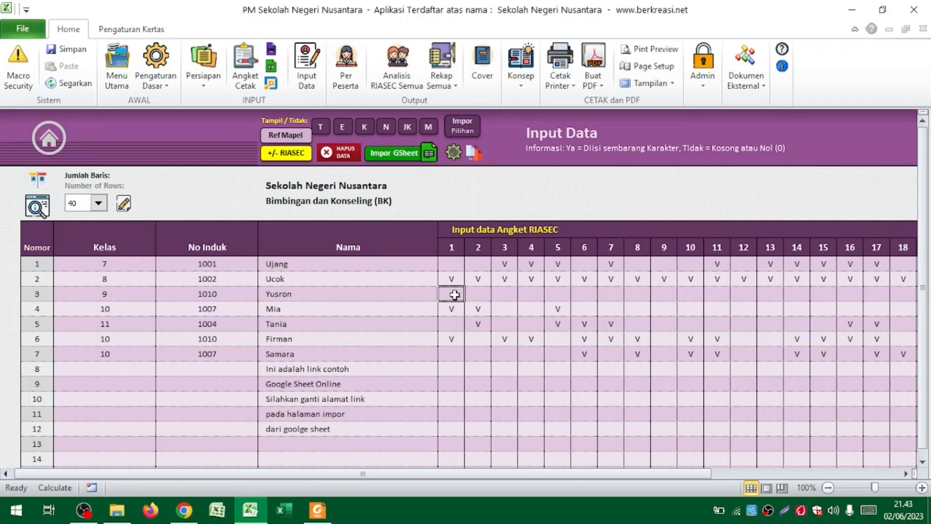
left_click(481, 293)
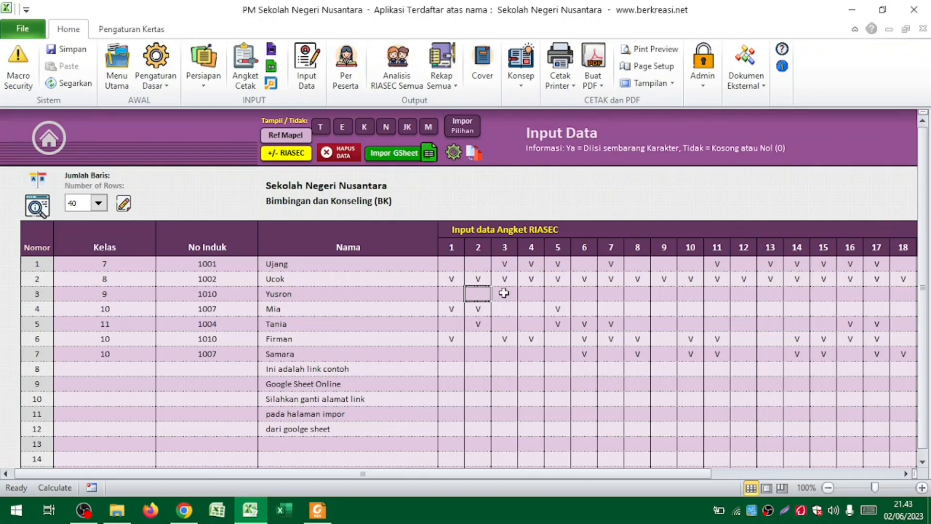
left_click(473, 155)
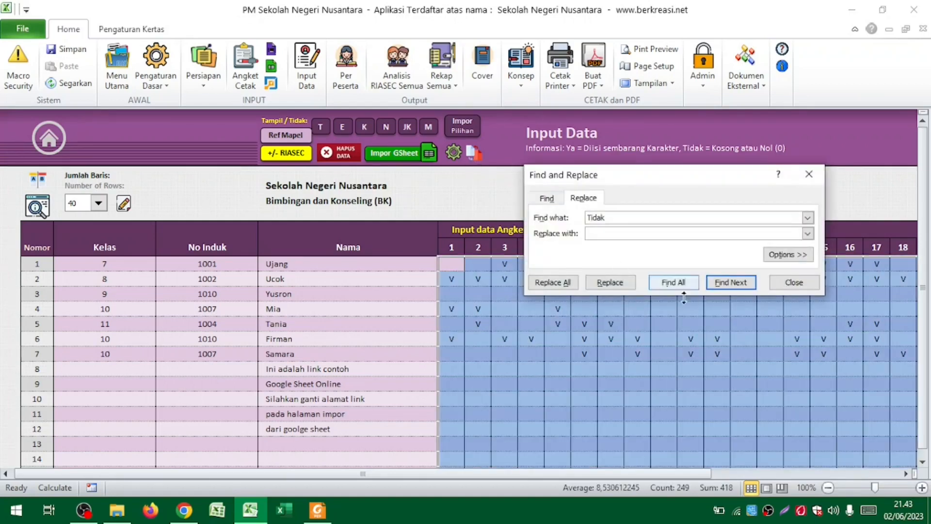
left_click(794, 282)
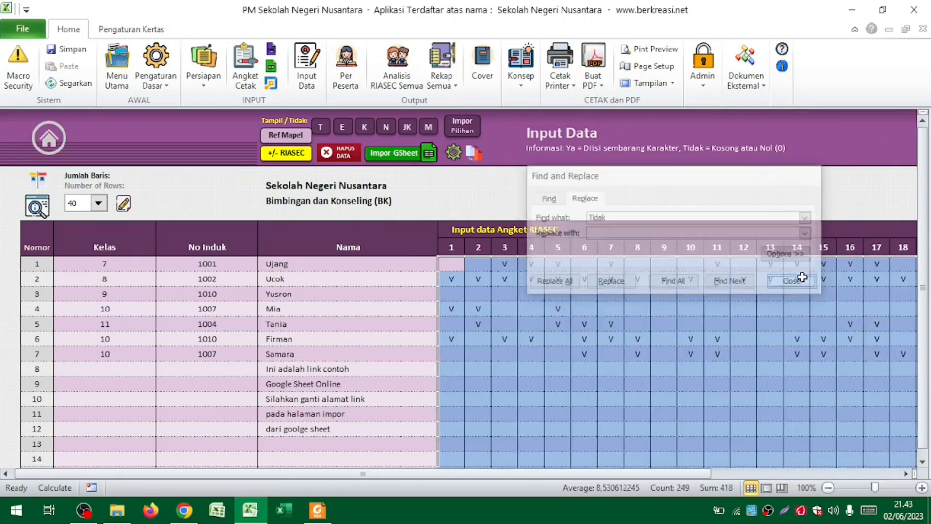
left_click(541, 318)
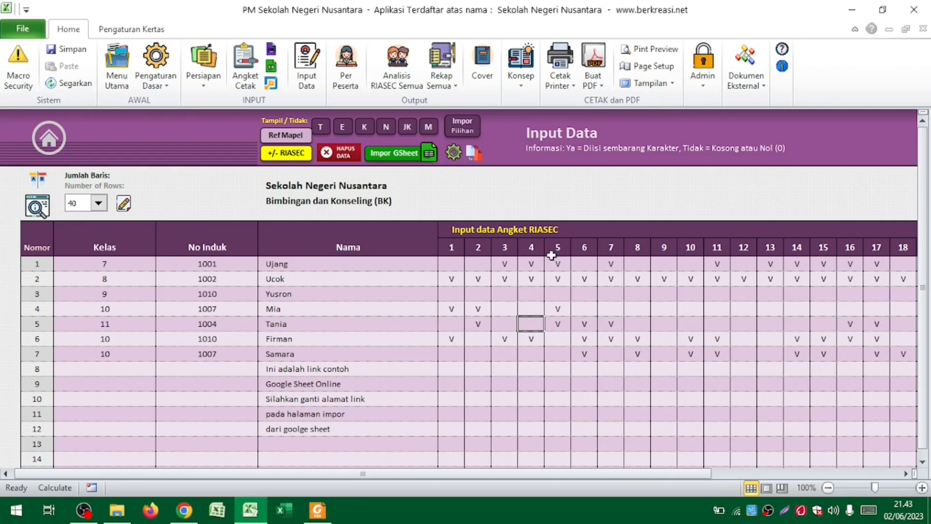
Examine the imported data through the Cita-Cita Profesi, Mapel Pilihan and Mapel Pilihan (Cadangan) columns
left_click(512, 378)
left_click(467, 358)
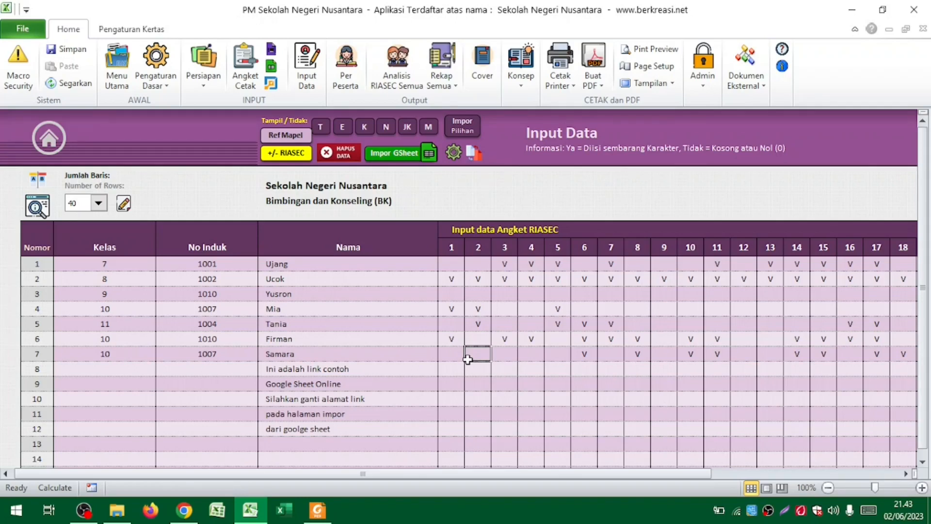
scroll(467, 359, "right", 15)
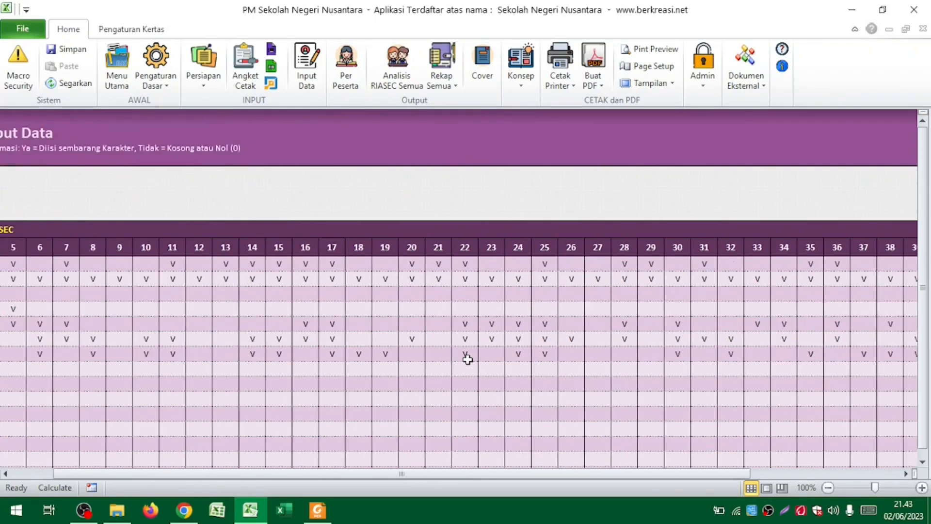
scroll(467, 359, "right", 5)
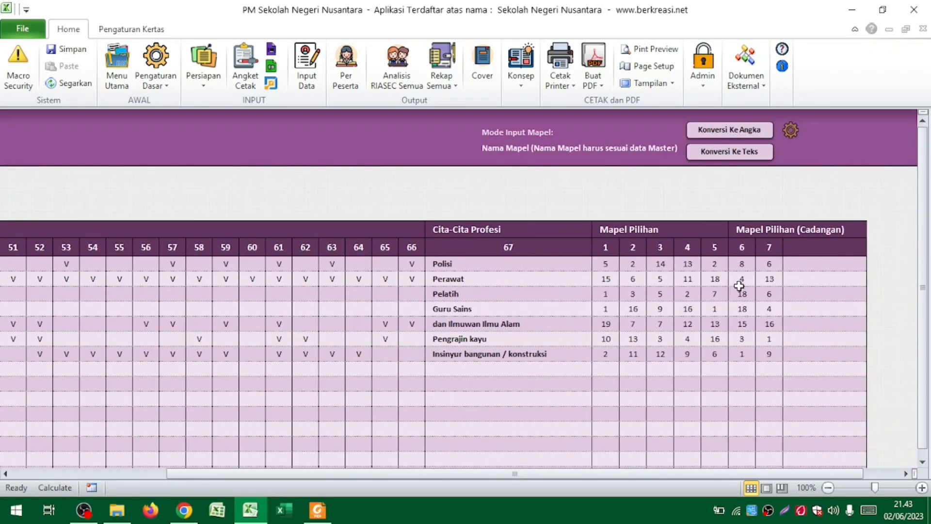
Hide the RIASEC question columns on Input Data, leaving the profession and subject choice columns beside the participant names
scroll(740, 287, "left", 20)
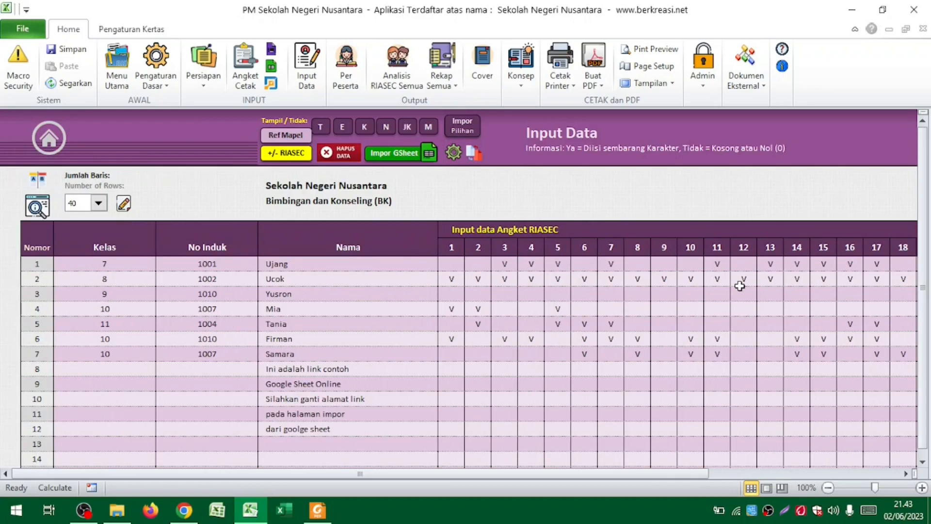
scroll(739, 286, "right", 18)
scroll(740, 286, "left", 20)
left_click(272, 154)
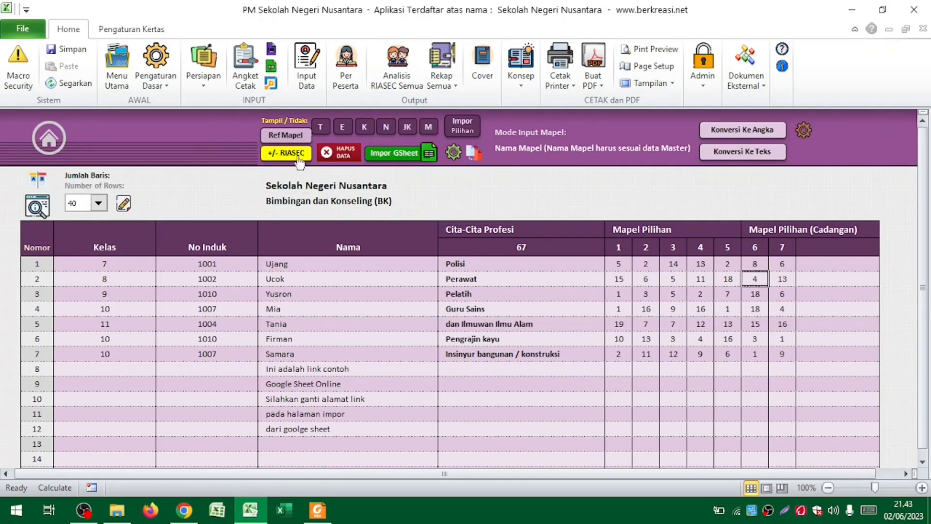
left_click(656, 279)
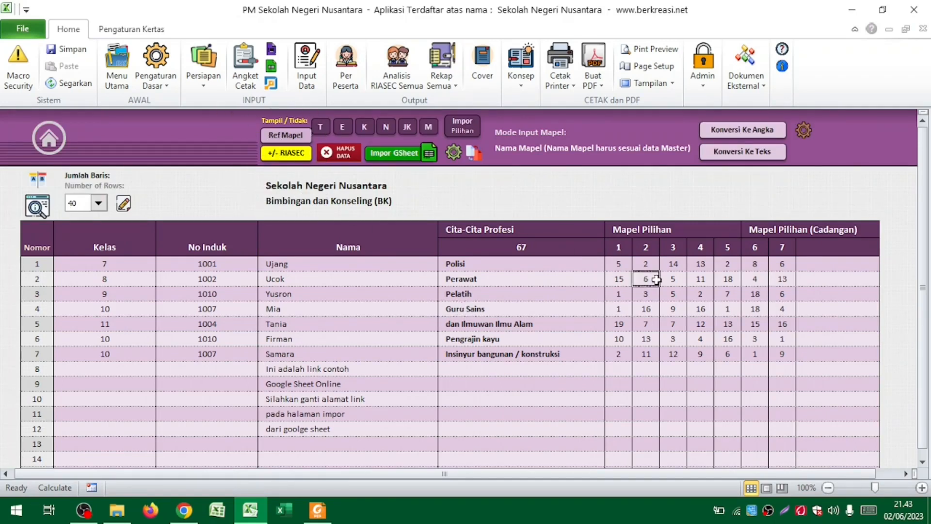
left_click(621, 264)
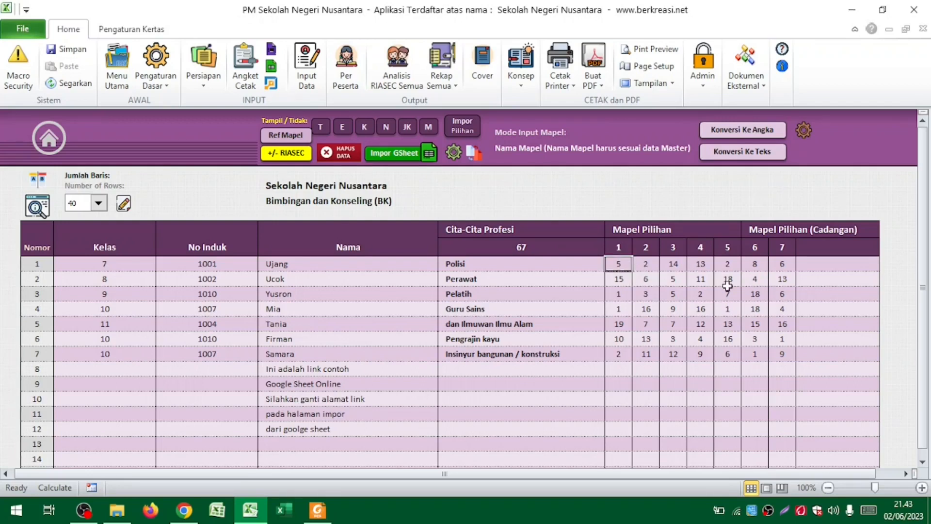
left_click(701, 293)
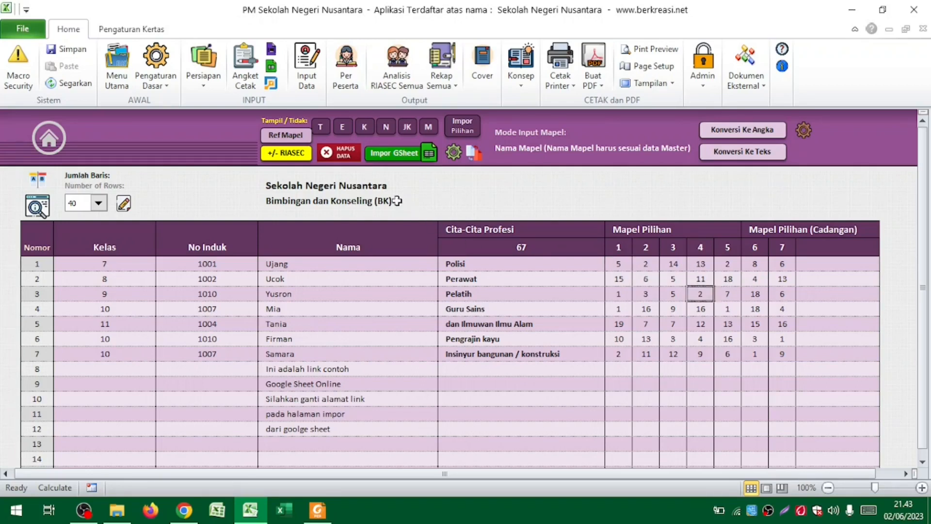
left_click(275, 136)
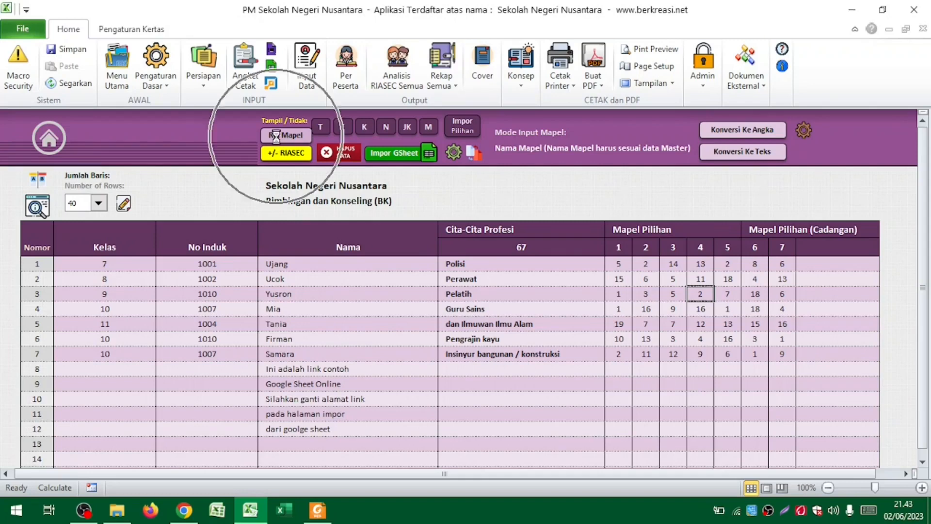
Convert the Mapel Pilihan and reserve subject choices from code numbers to subject names and view the columns
scroll(567, 292, "right", 6)
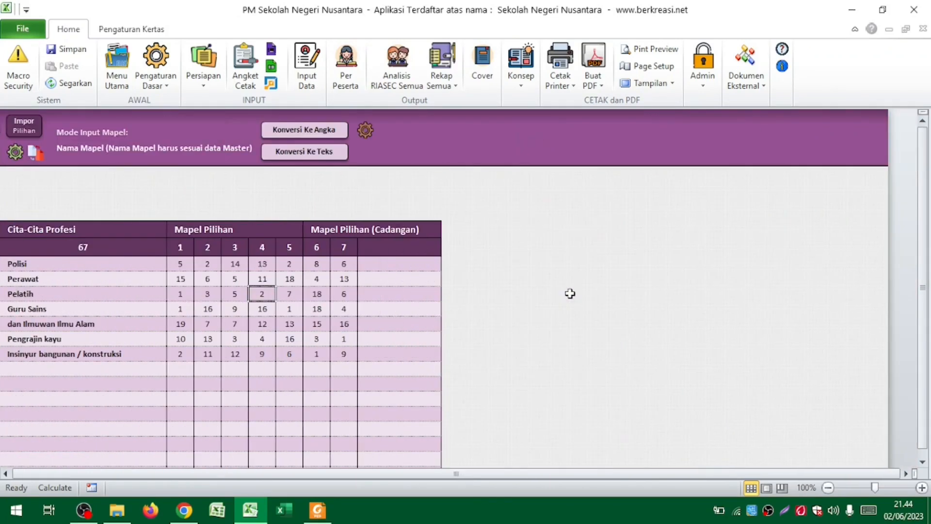
scroll(495, 294, "left", 6)
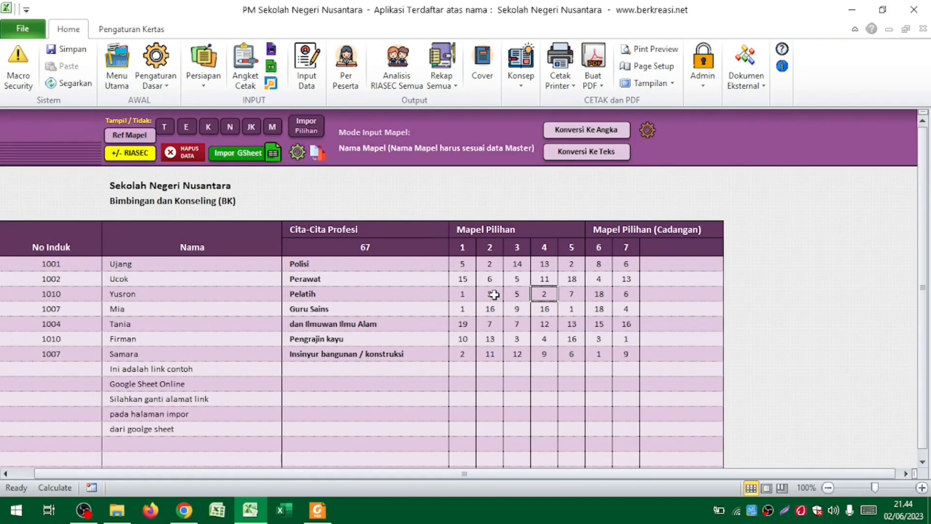
left_click(596, 153)
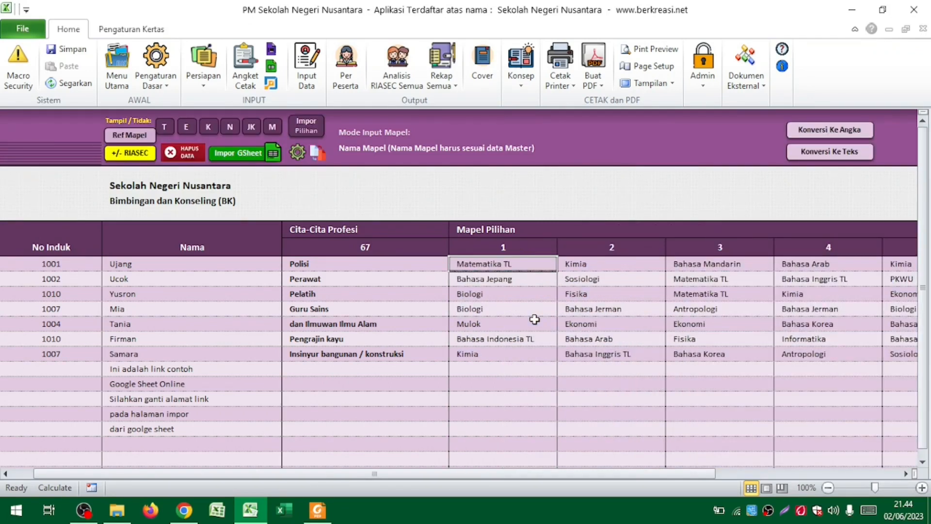
scroll(535, 319, "right", 5)
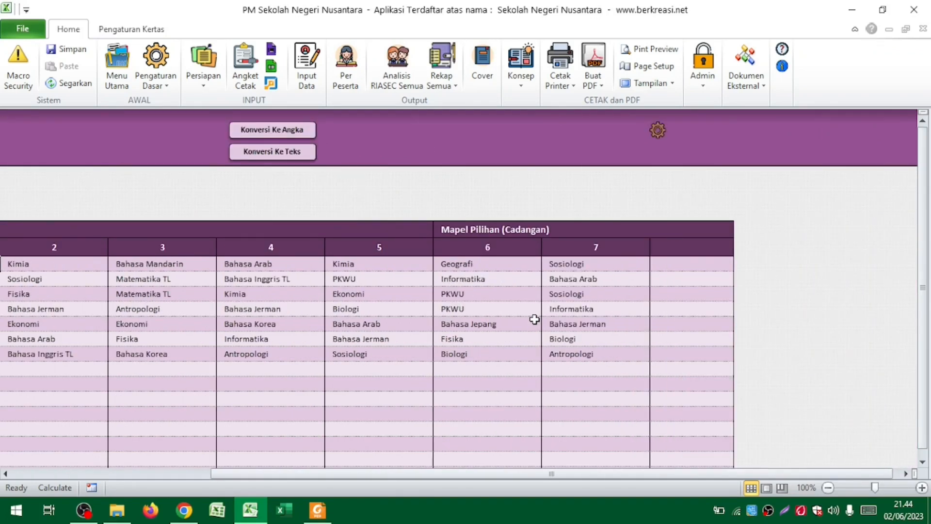
scroll(535, 319, "left", 2)
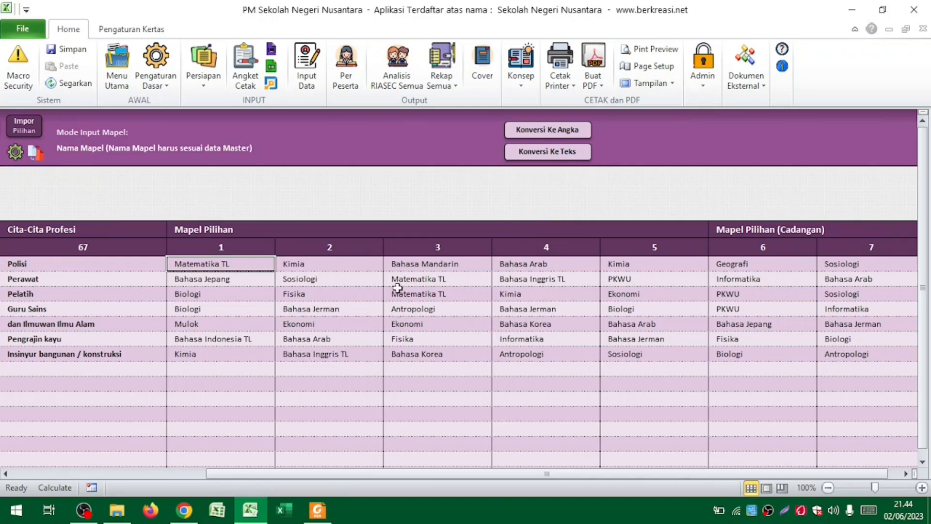
Convert the Mapel Pilihan and reserve subject choices from subject names to code numbers
left_click(575, 137)
left_click(575, 137)
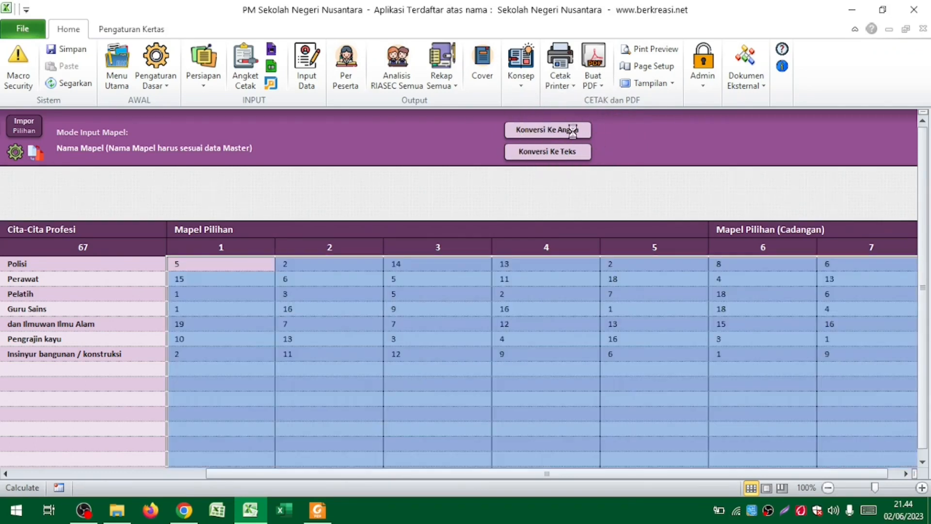
left_click(573, 131)
key("ctrl")
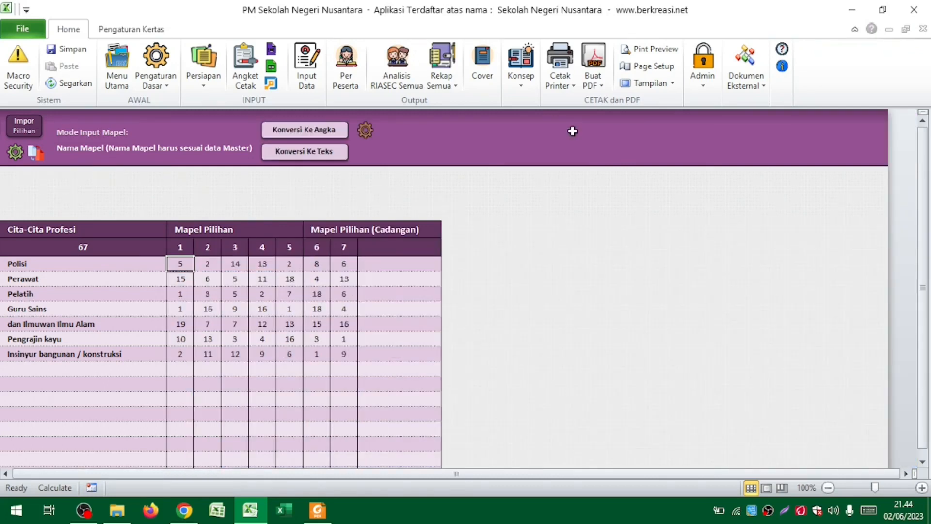
left_click(223, 298)
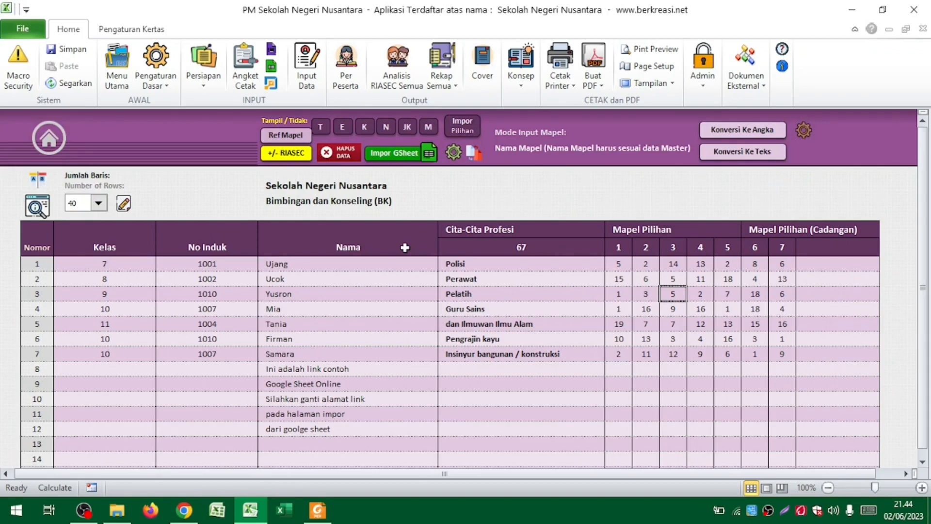
Switch to the tutorial presentation, advance to the "Pengaturan Ukuran Kolom" slide, and return to the Input Data page
key("alt+Tab")
key("alt+Tab")
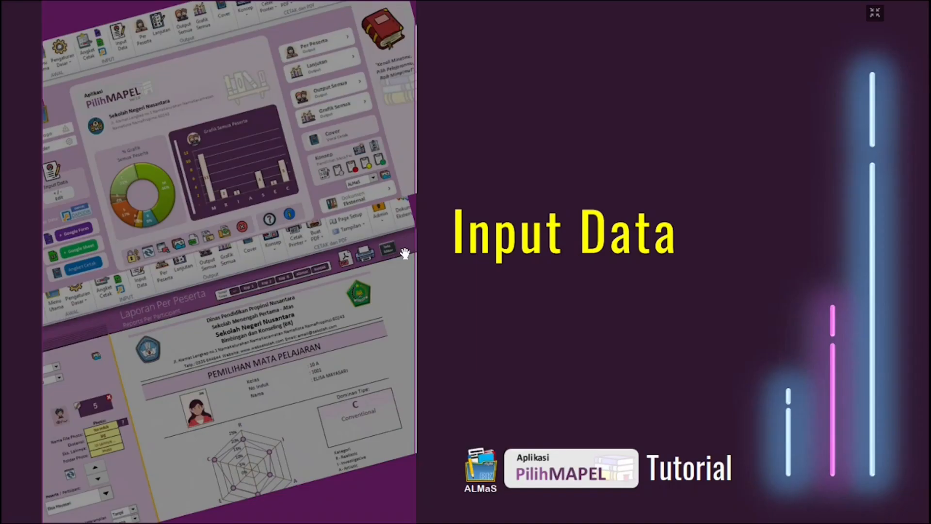
key("Right")
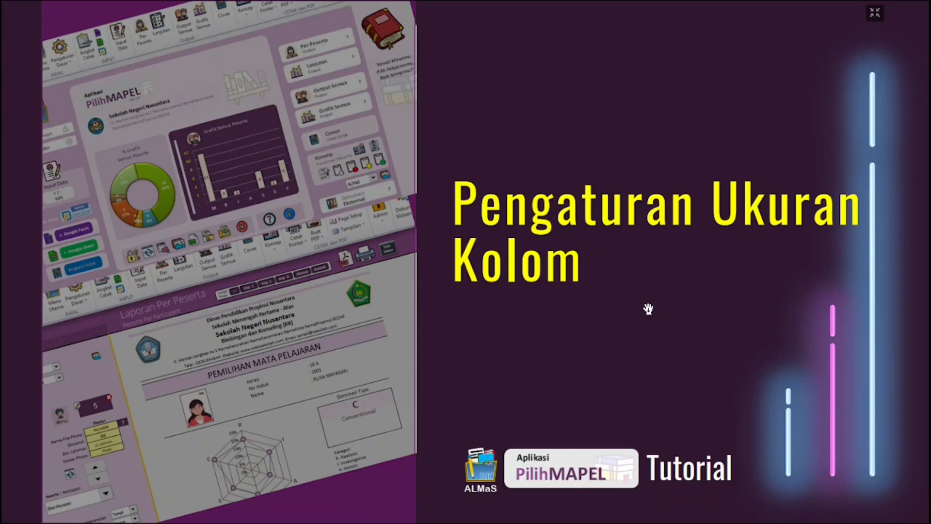
key("alt+Tab")
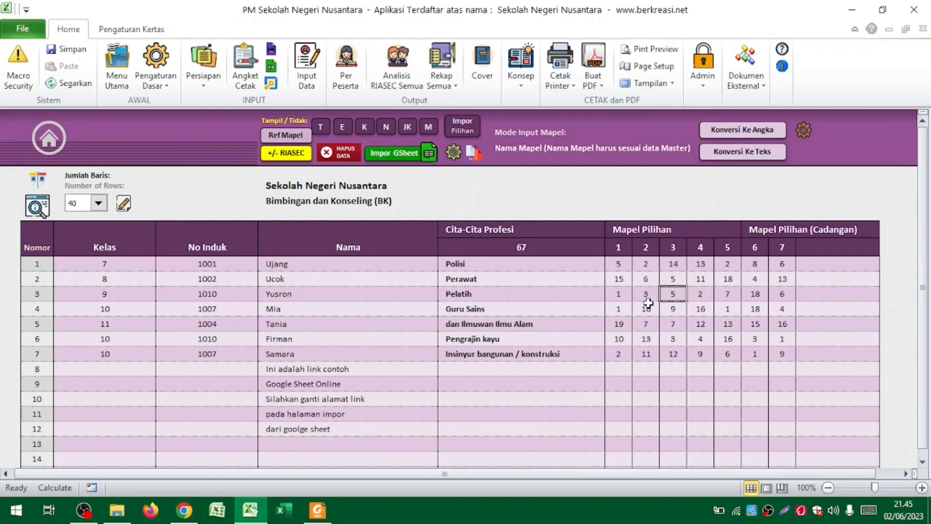
Set the row height of participant rows 1 to 12 to 23
left_click(528, 276)
left_click(535, 339)
left_click(517, 262)
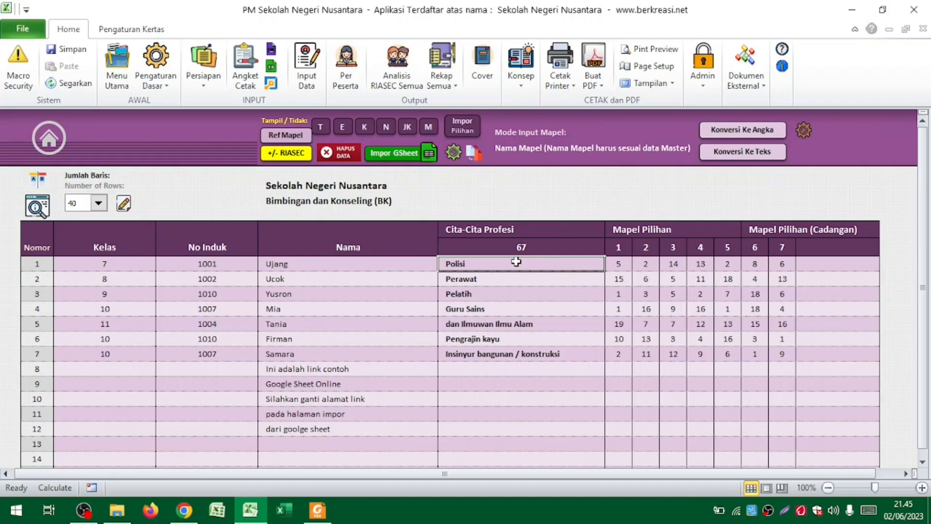
left_click_drag(516, 261, 516, 430)
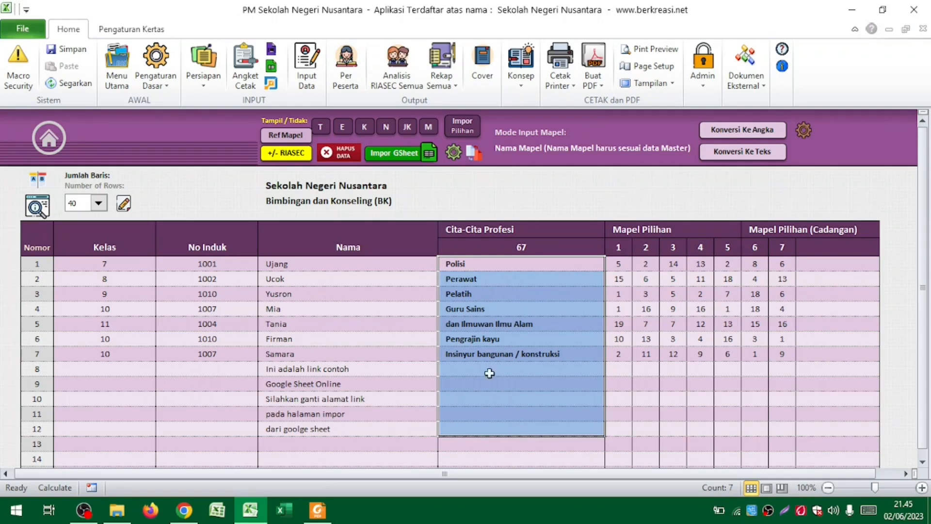
left_click(130, 30)
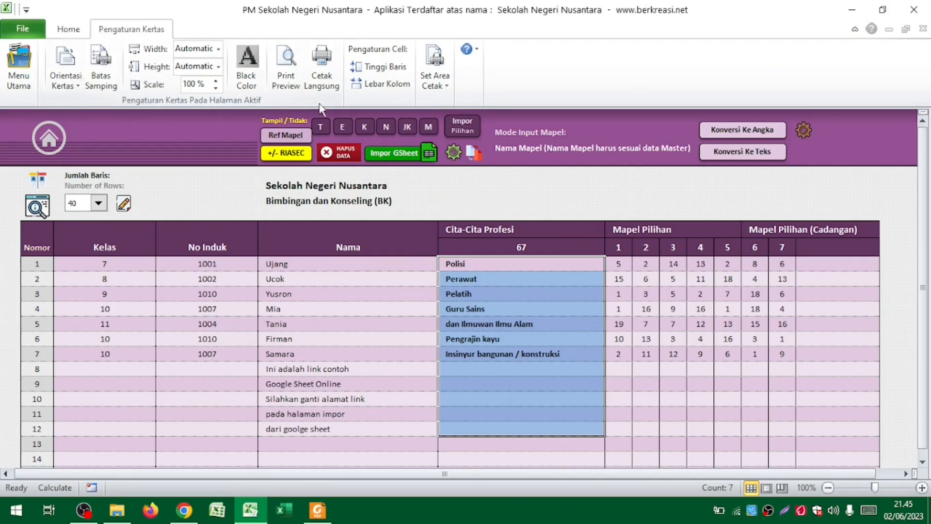
left_click(389, 72)
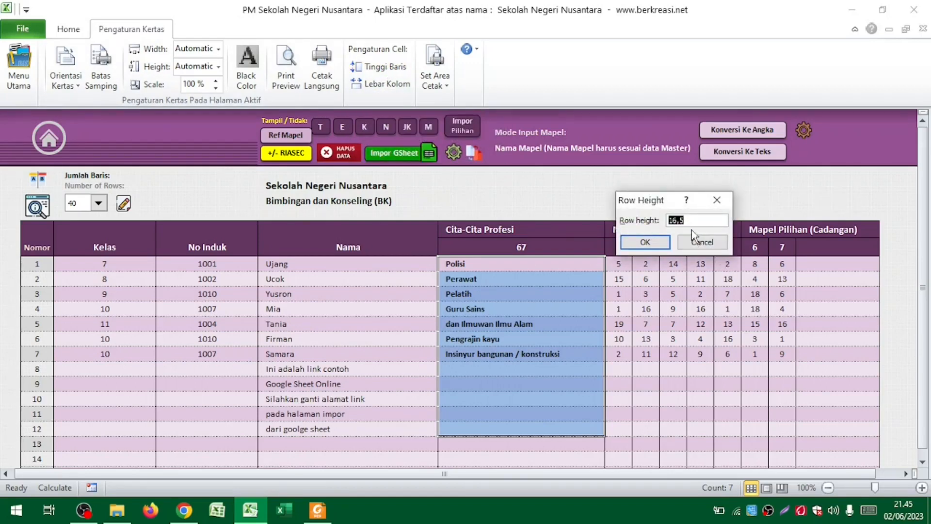
type("23")
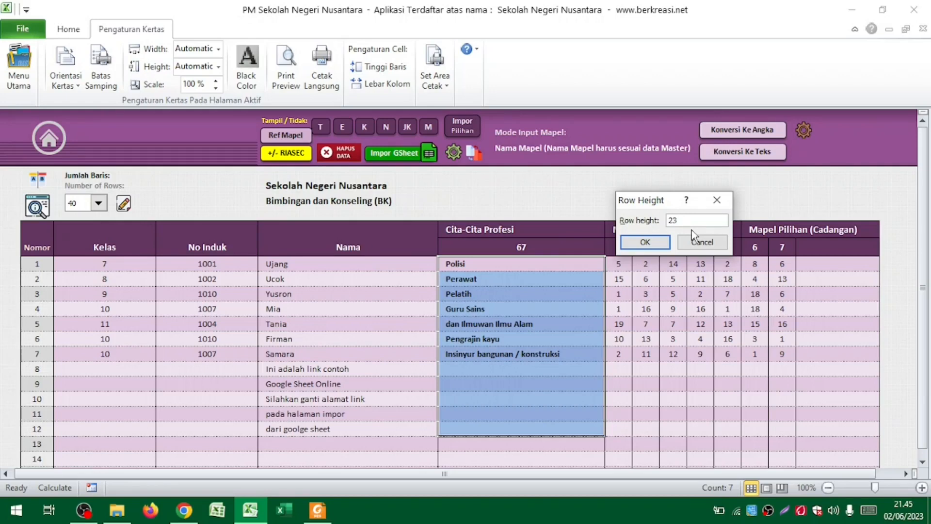
left_click(652, 240)
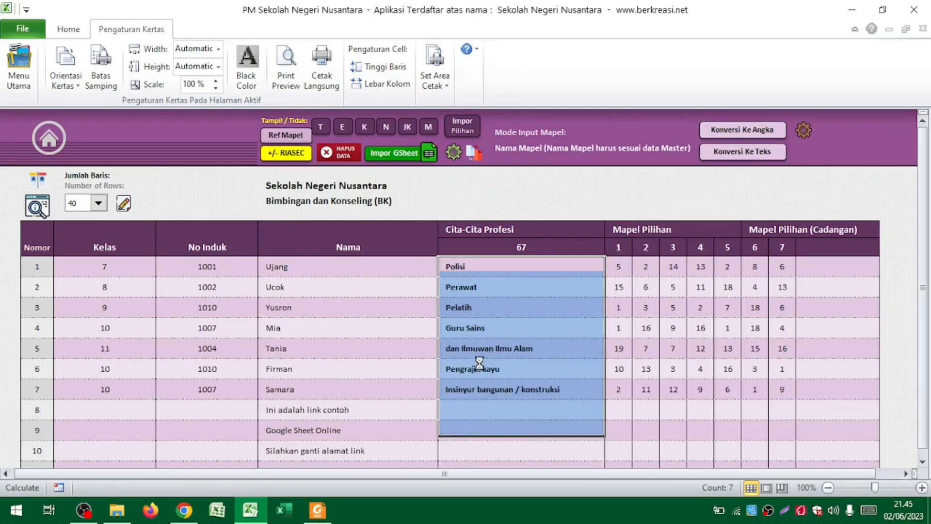
Set the width of the Cita-Cita Profesi column to 30
left_click(426, 358)
left_click(490, 307)
left_click_drag(480, 265, 476, 390)
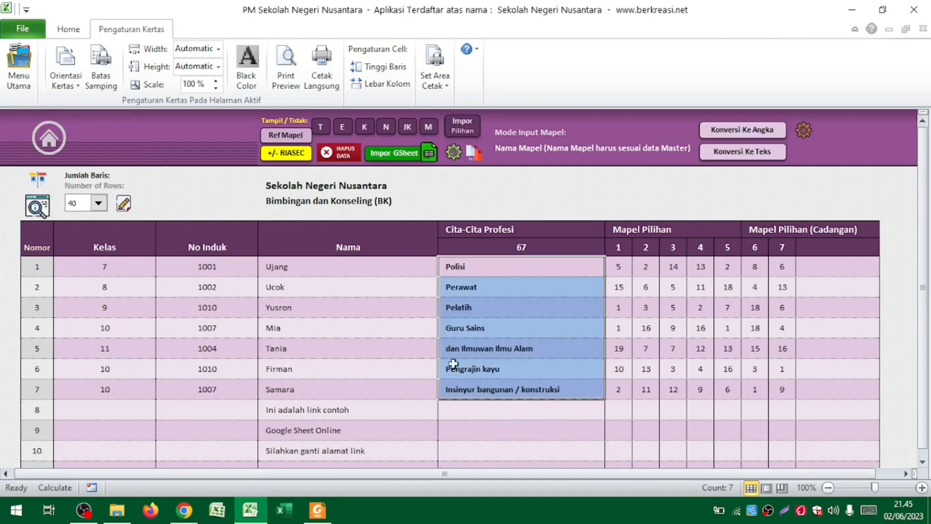
left_click(383, 84)
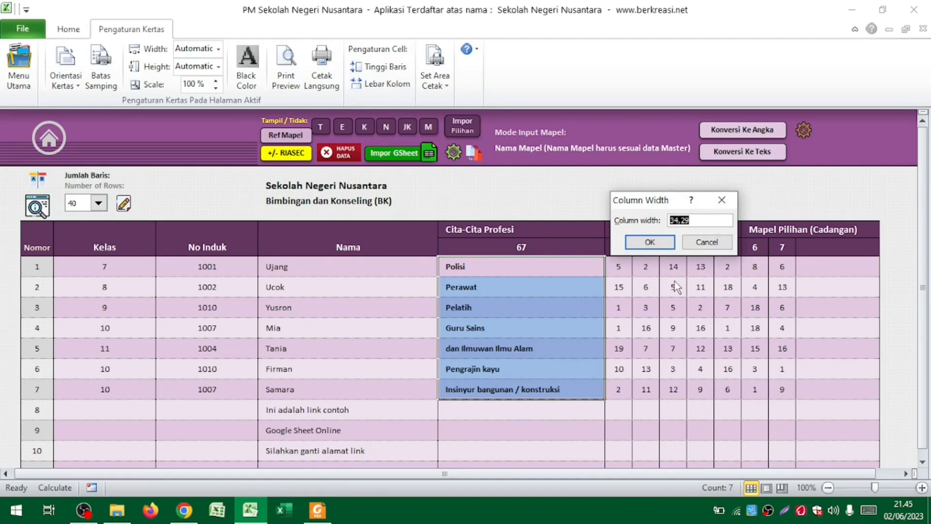
type("30")
key("Return")
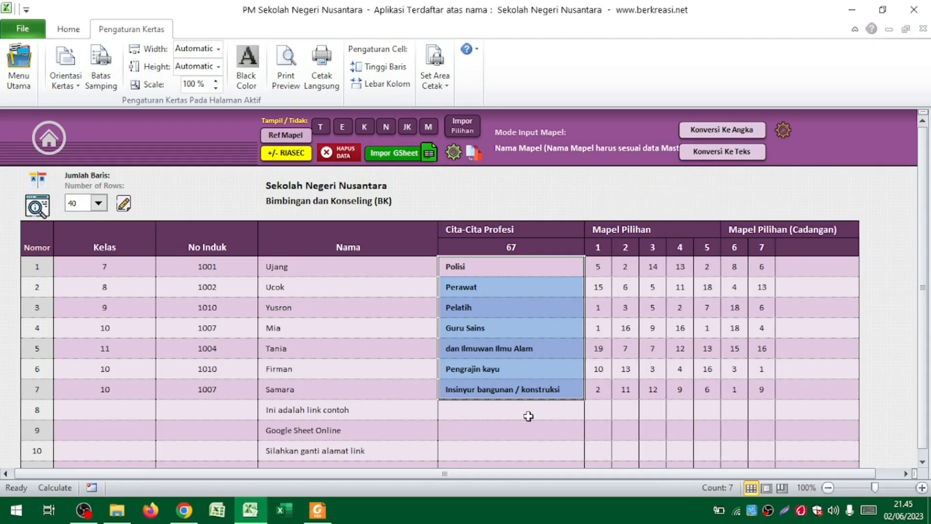
Set the number of rows on the Input Data page to 10
left_click(517, 388)
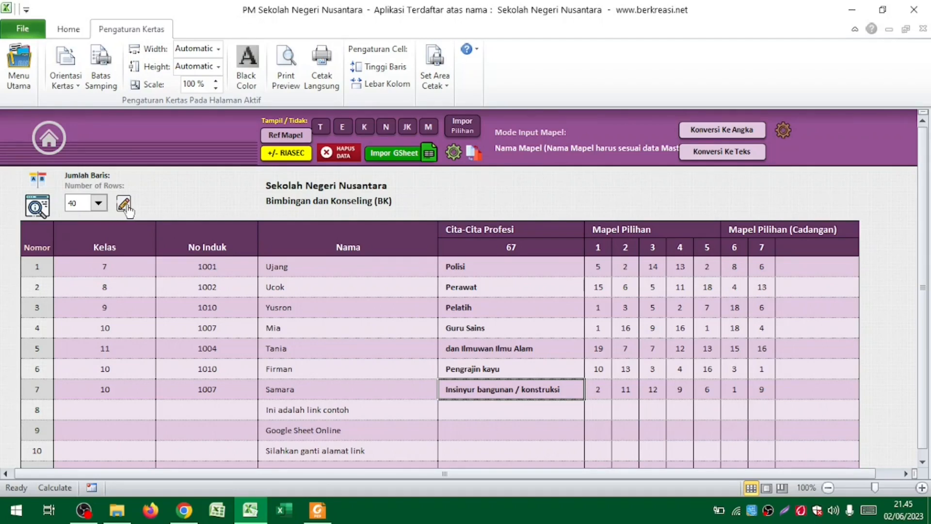
scroll(272, 301, "down", 1)
scroll(250, 318, "up", 1)
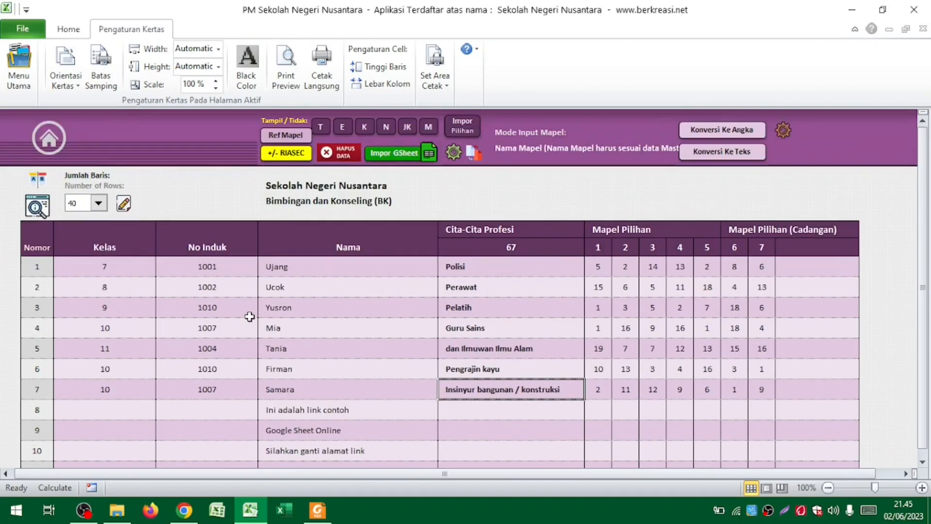
left_click(98, 204)
left_click(102, 218)
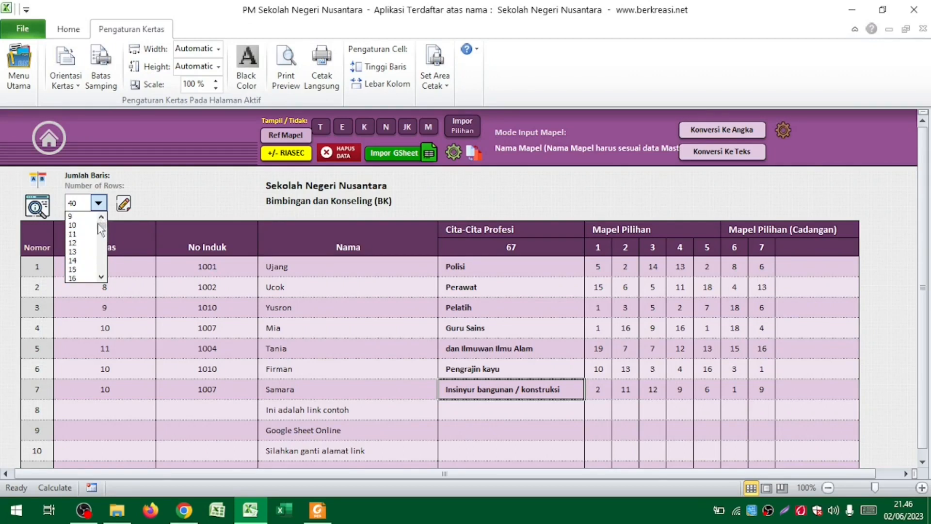
left_click(82, 217)
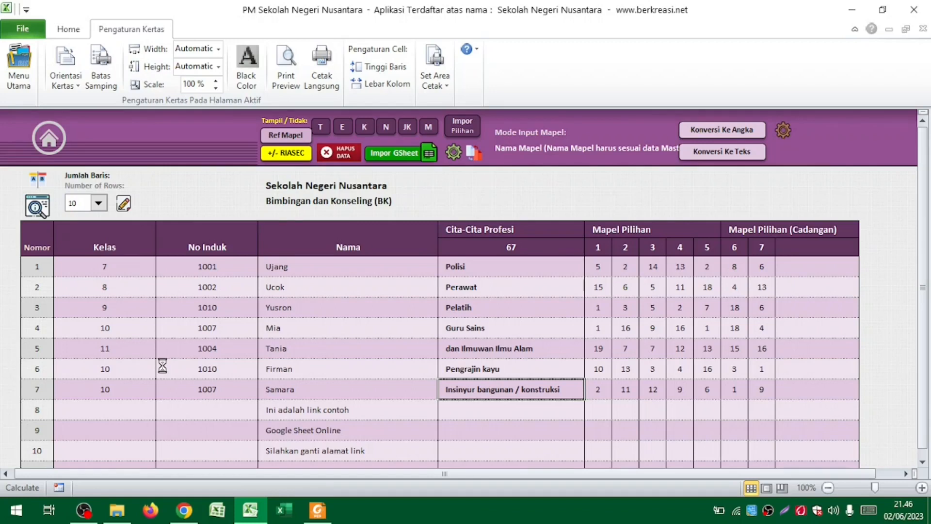
Return from the "Output PerPeserta" presentation slide to the workbook and open the application's main menu page
scroll(163, 365, "up", 1)
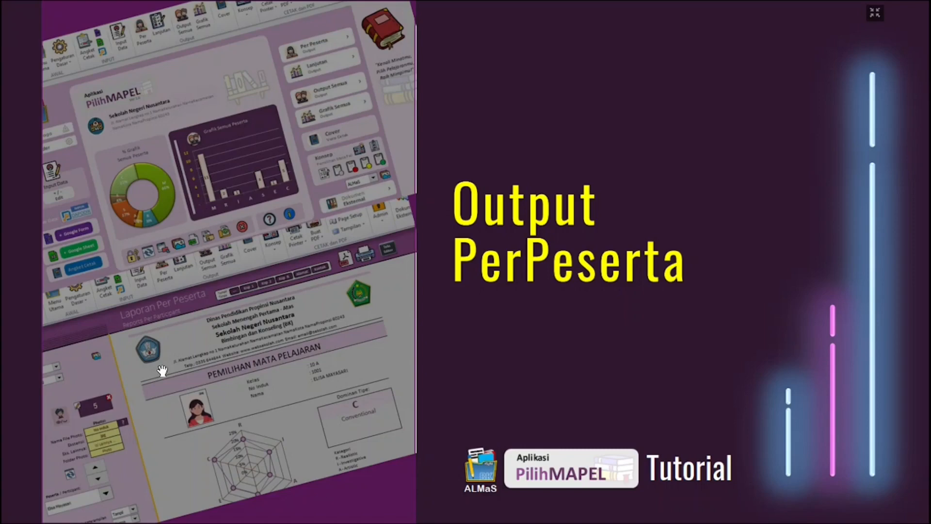
key("alt+Tab")
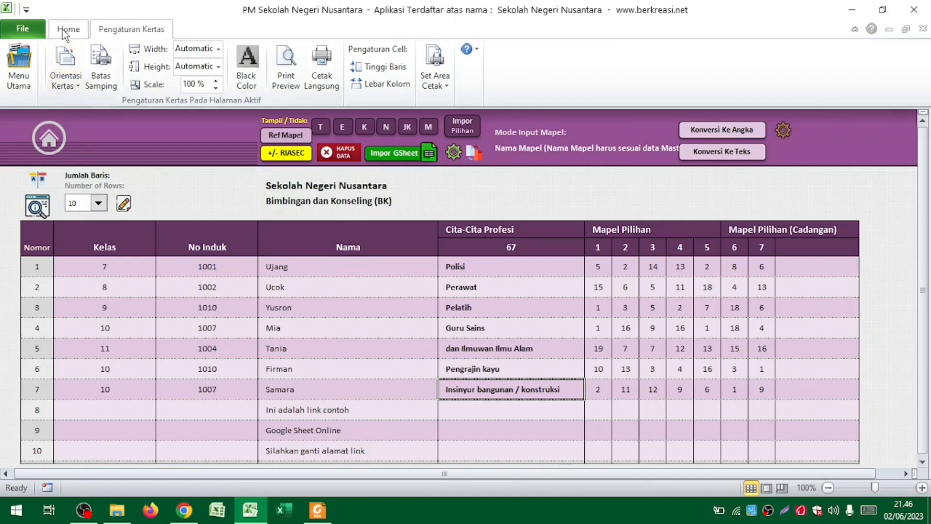
left_click(68, 30)
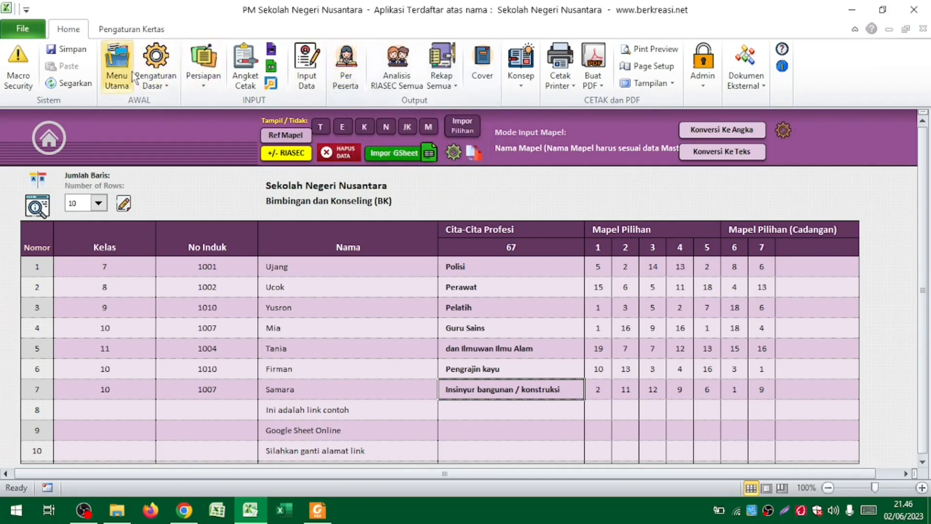
left_click(117, 68)
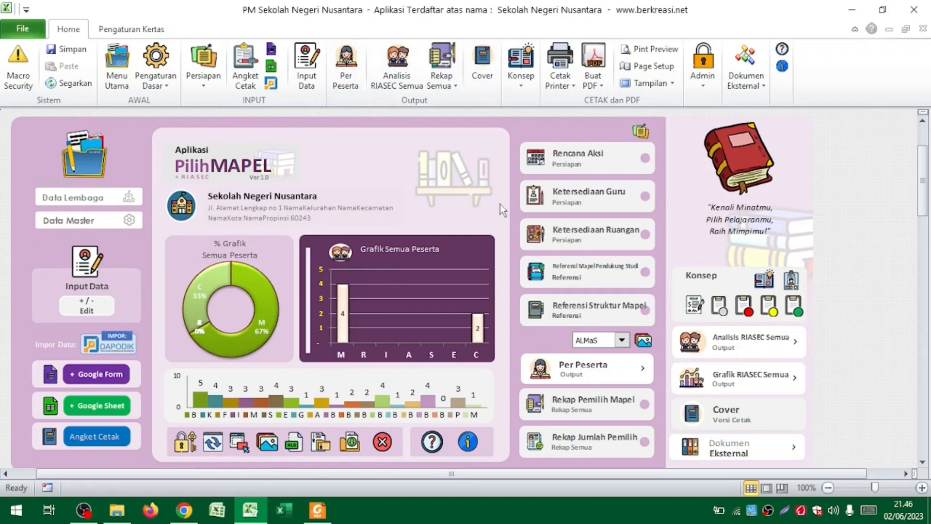
key("ctrl")
key("ctrl")
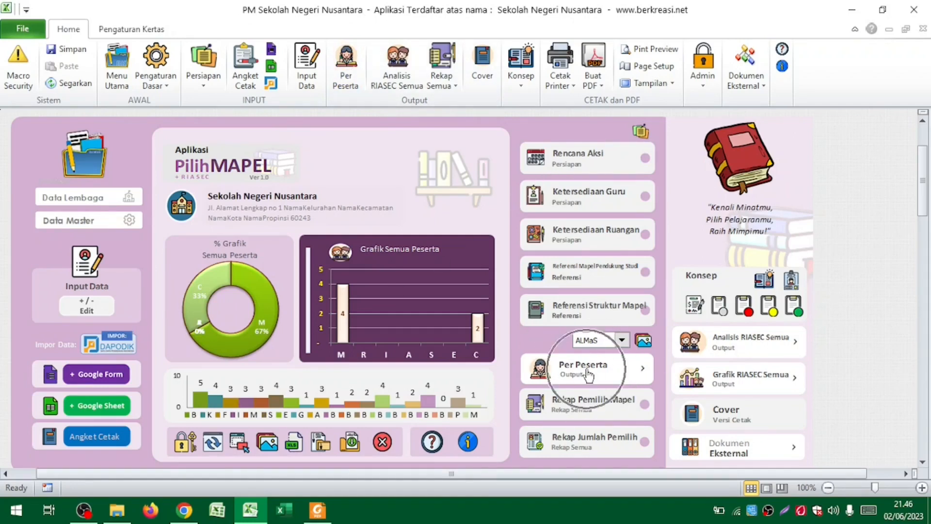
Open the Per Peserta output page and look through the participant report's layout
left_click(348, 59)
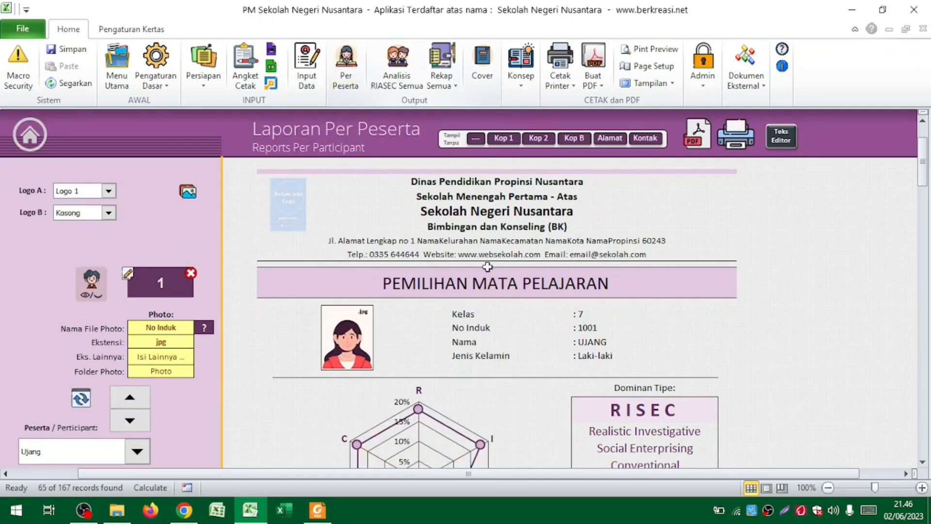
scroll(478, 327, "down", 2)
scroll(478, 327, "down", 7)
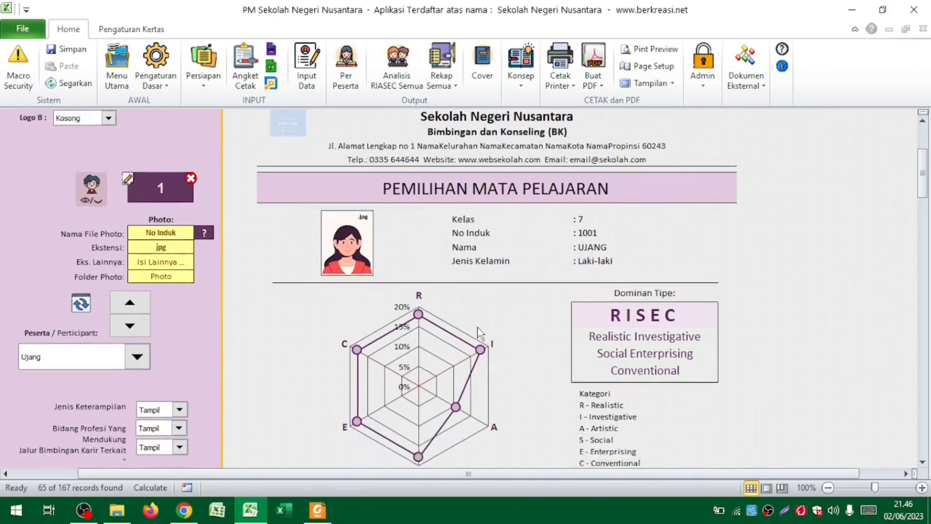
scroll(481, 334, "down", 4)
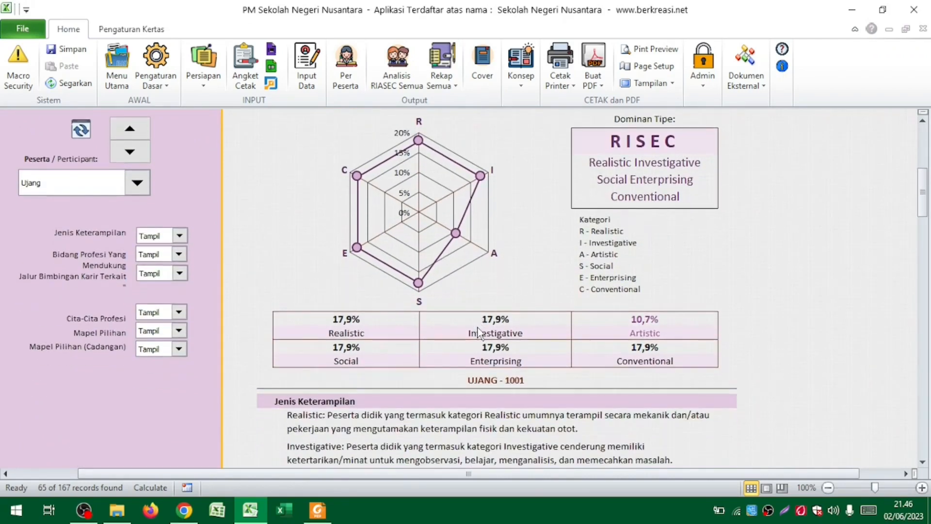
scroll(481, 333, "up", 10)
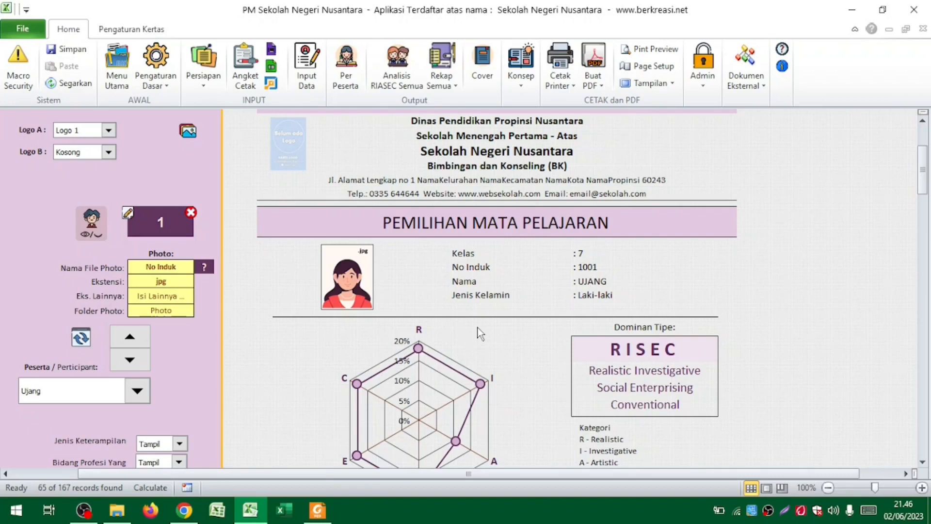
scroll(478, 334, "up", 2)
Examine where each letterhead line is edited, from the institution headings to the address and contact lines
left_click_drag(440, 191, 439, 195)
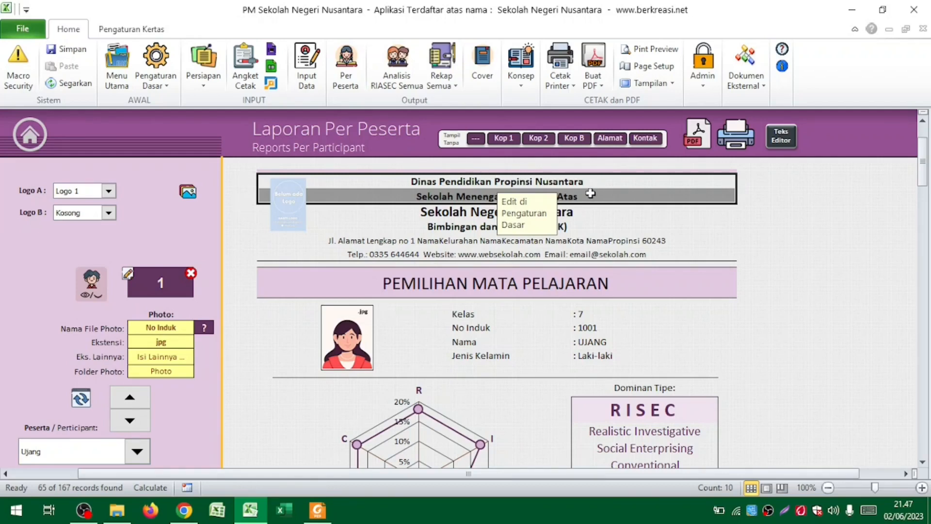
left_click(453, 223)
left_click(448, 211)
left_click(454, 230)
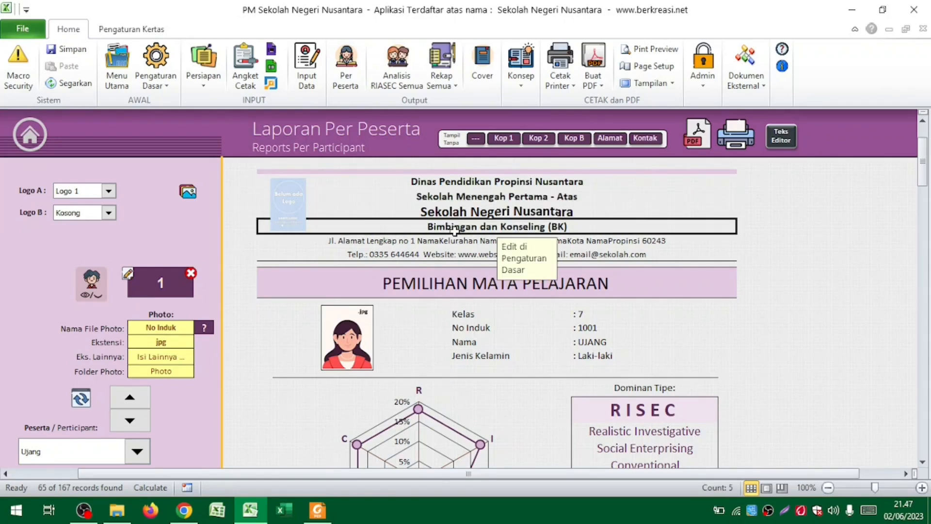
left_click_drag(443, 241, 441, 255)
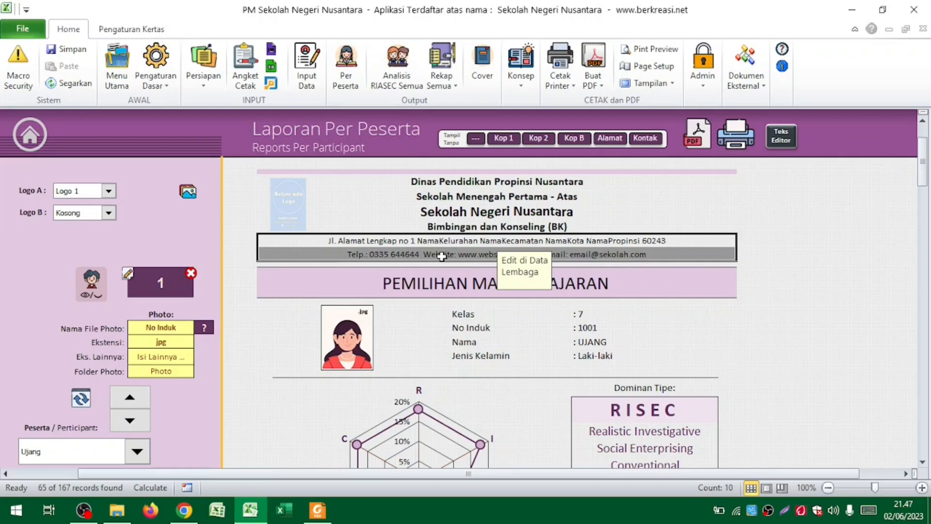
Set Logo A to Konselor and Logo B to Diknas for the report letterhead
left_click(277, 209)
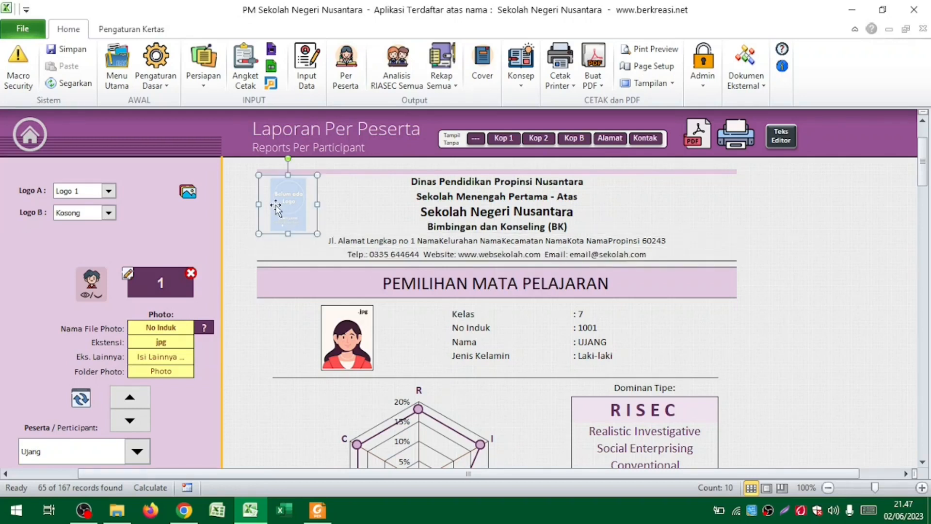
left_click(108, 190)
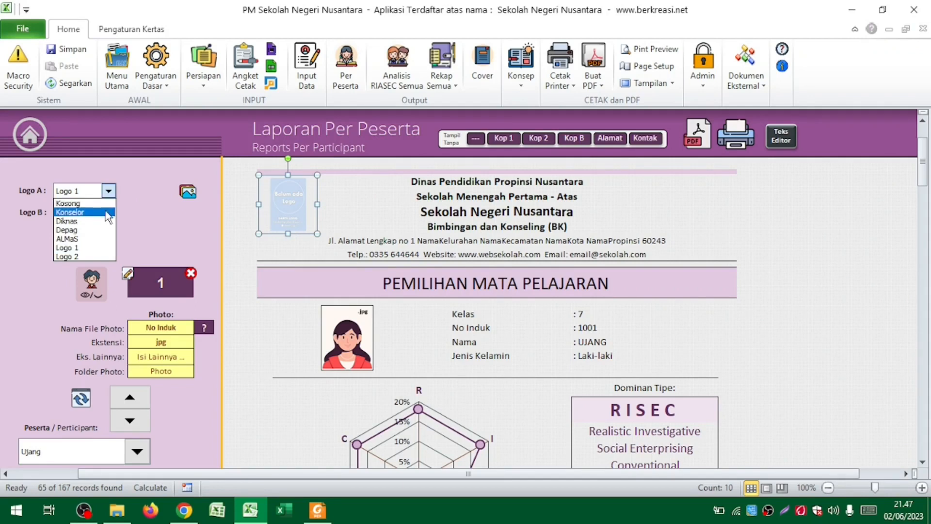
left_click(107, 214)
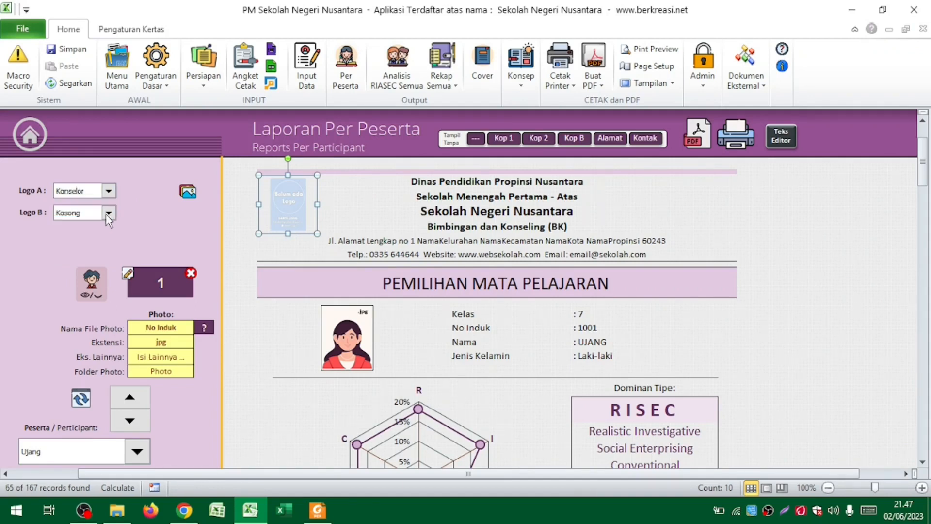
left_click(108, 214)
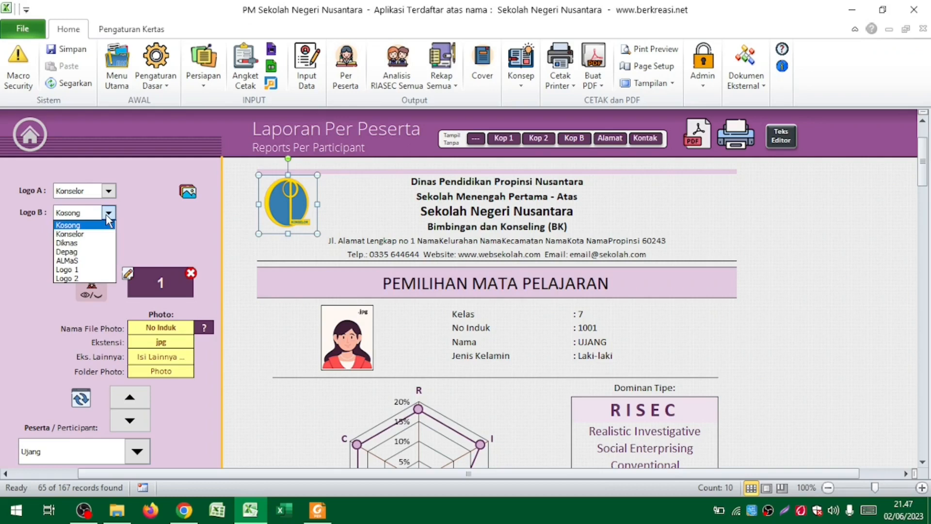
left_click(106, 242)
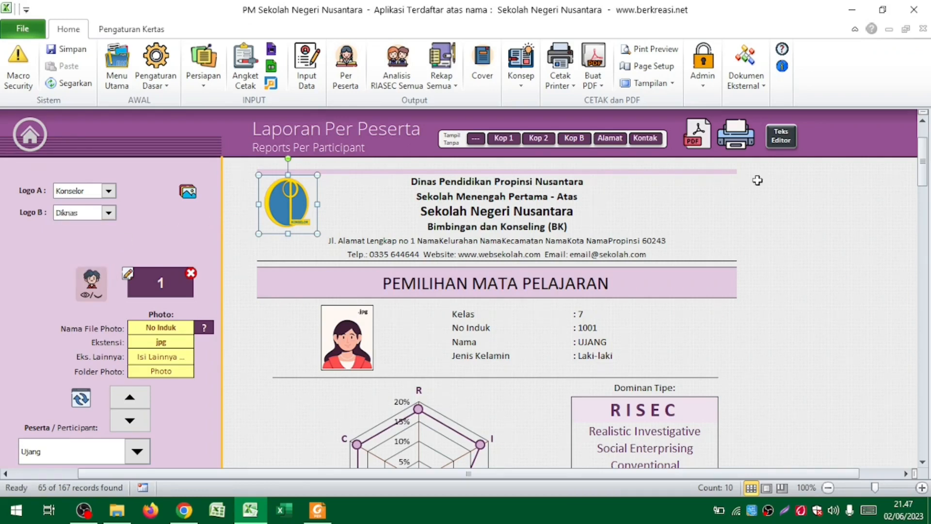
left_click(786, 251)
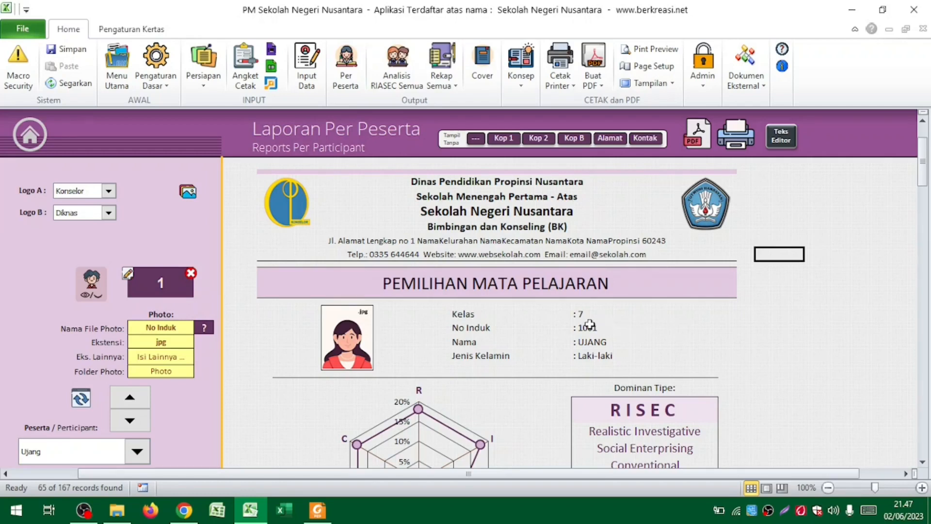
Advance the report to the next participant and set the participant number to 7
left_click(588, 352)
left_click(585, 344)
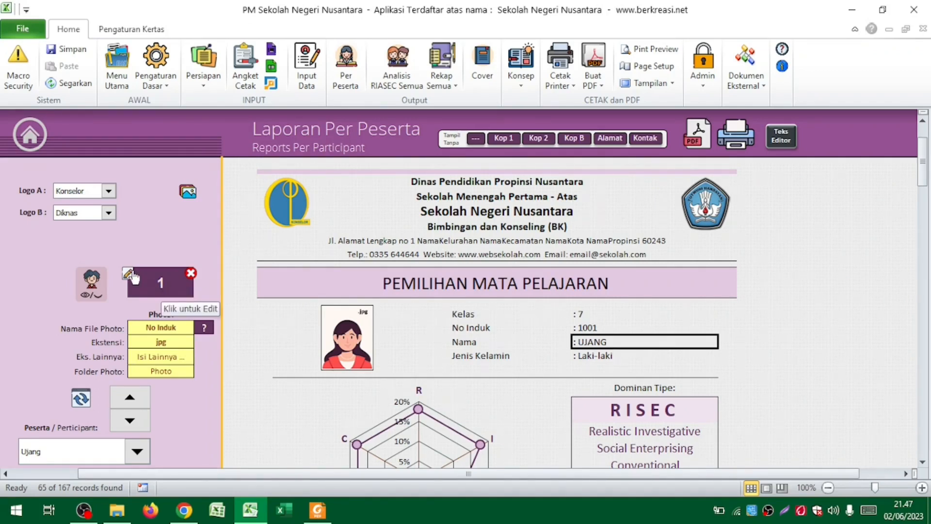
left_click(142, 398)
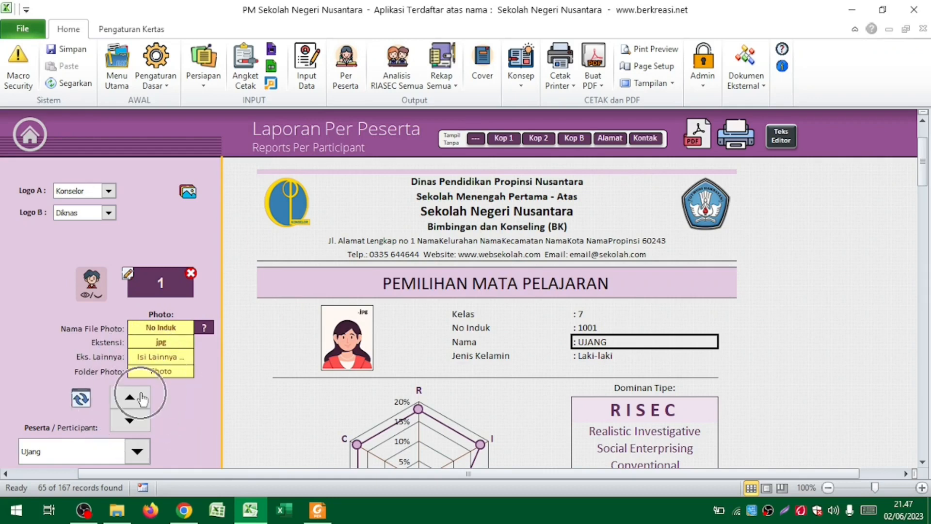
left_click(168, 290)
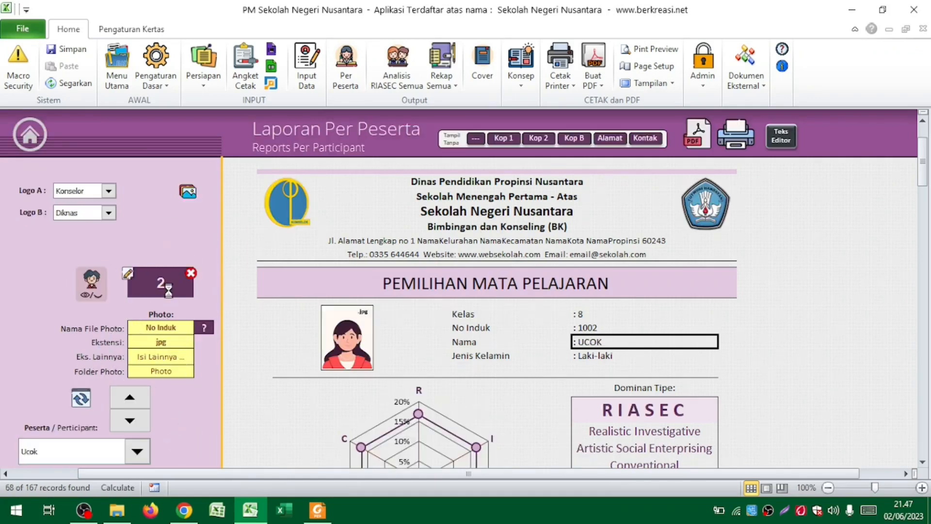
left_click(129, 276)
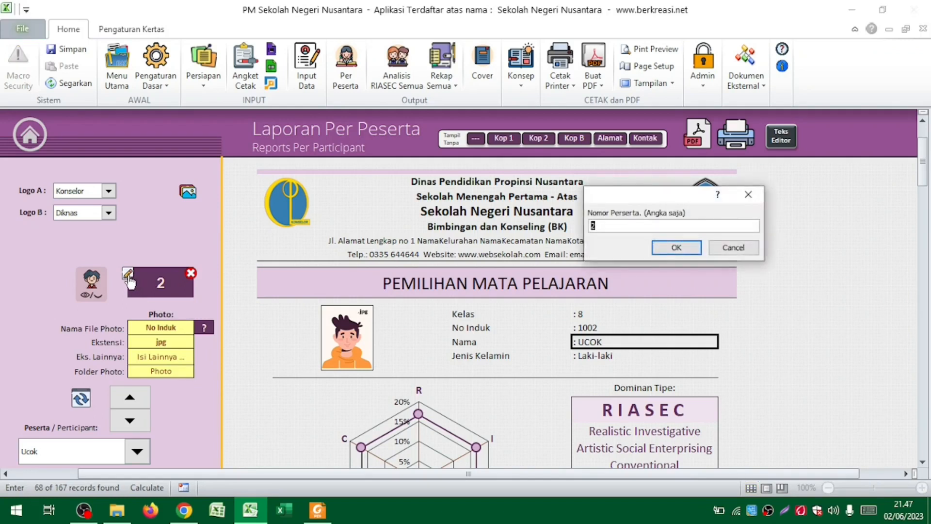
type("7")
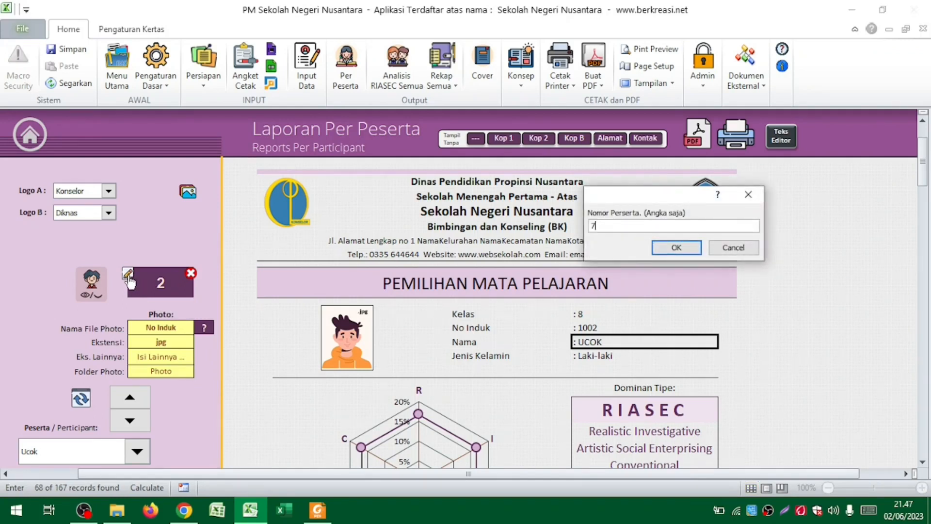
left_click(672, 248)
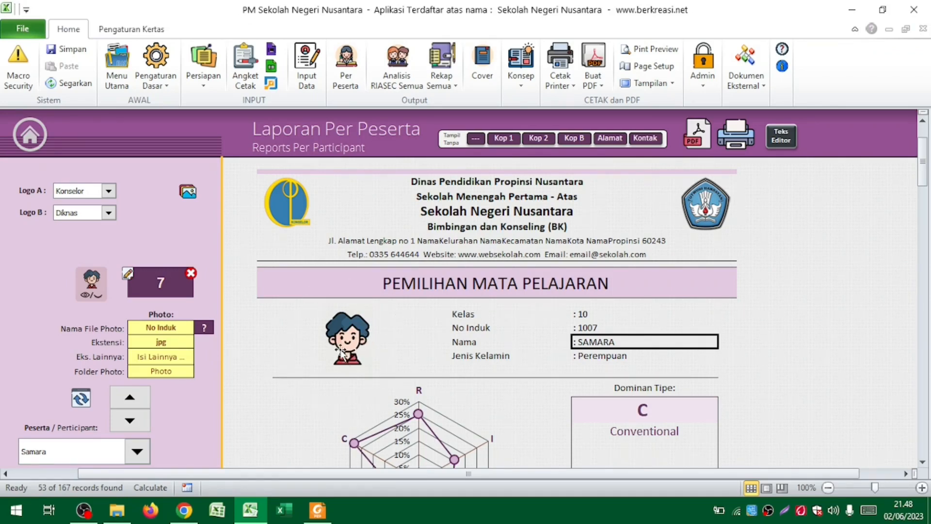
Toggle the participant photo on the report off and on again
left_click(94, 295)
left_click(93, 288)
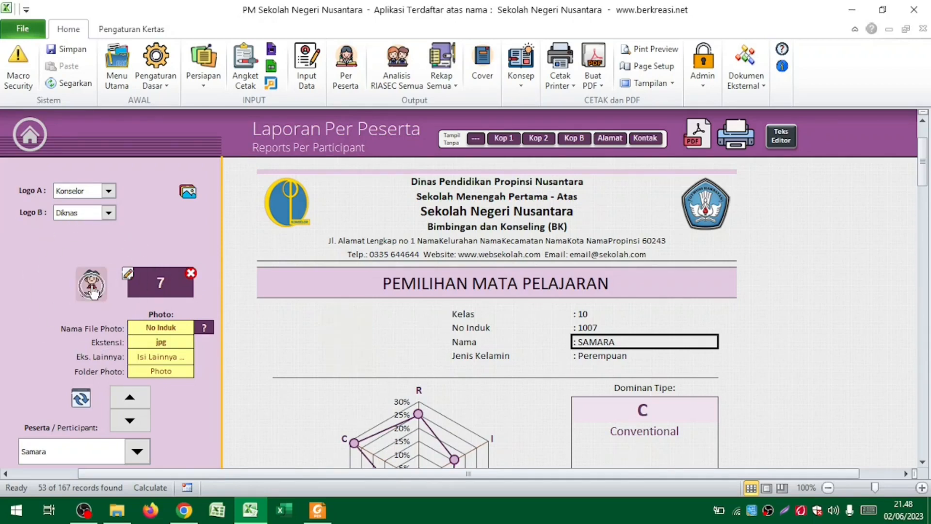
left_click(93, 291)
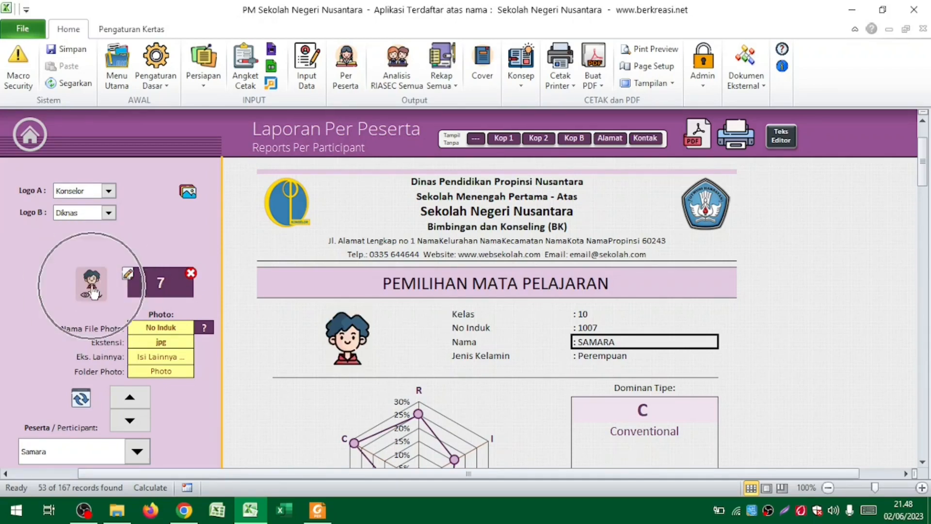
left_click(93, 291)
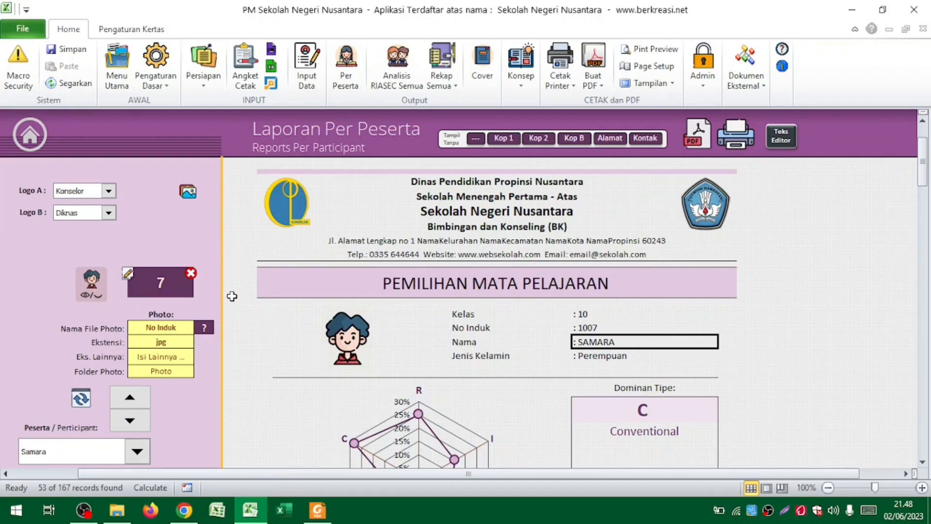
Set the participant number to 1 and select the photo file name setting (Nama File Photo)
left_click(128, 275)
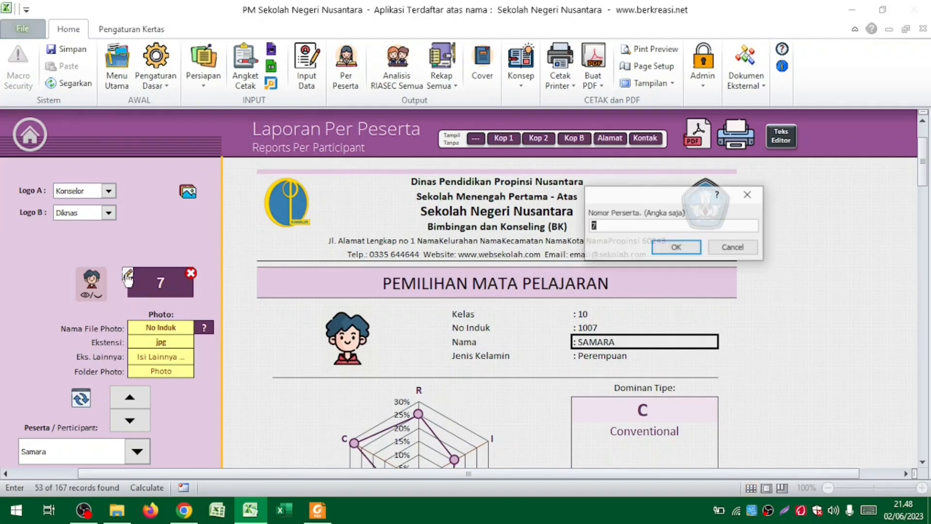
key("Return")
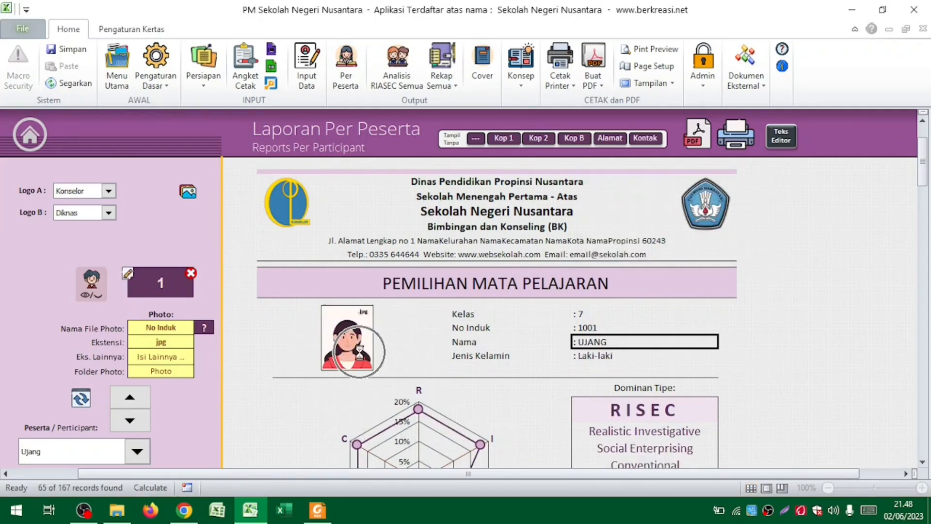
left_click_drag(180, 327, 182, 370)
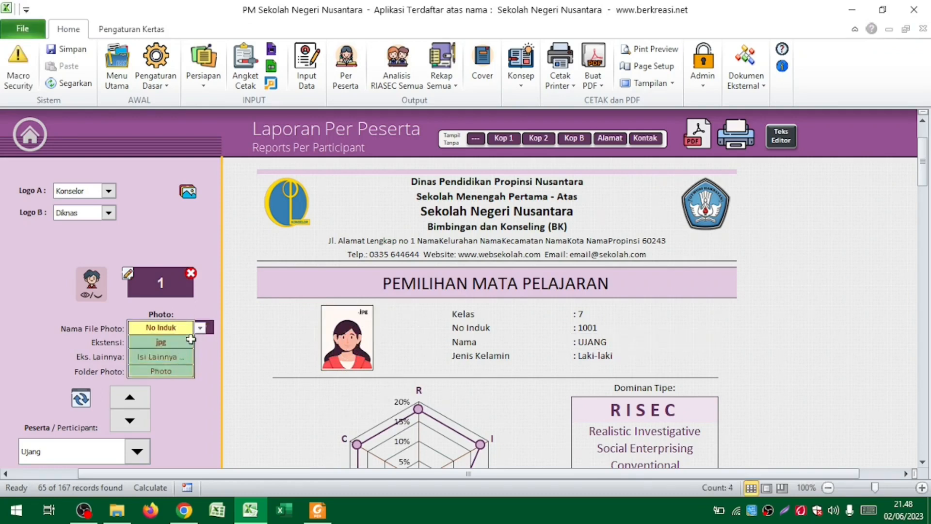
left_click(236, 340)
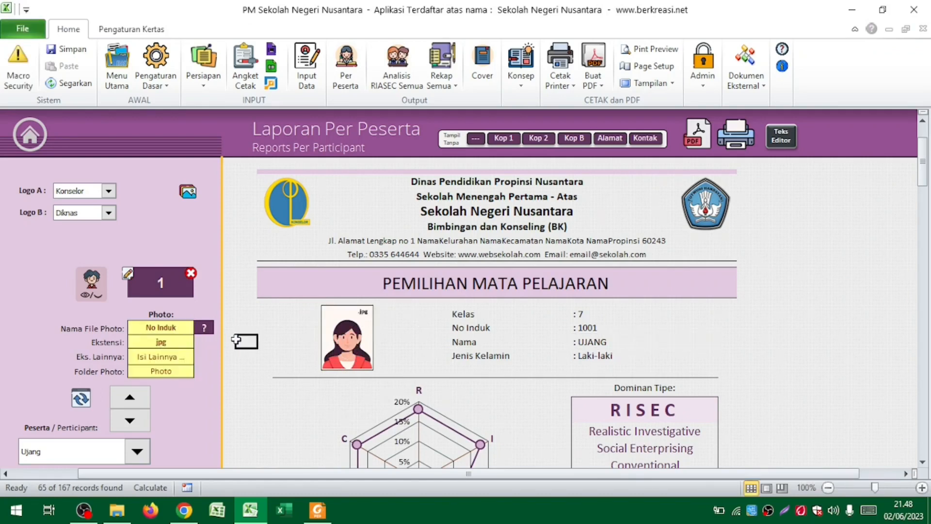
left_click(160, 326)
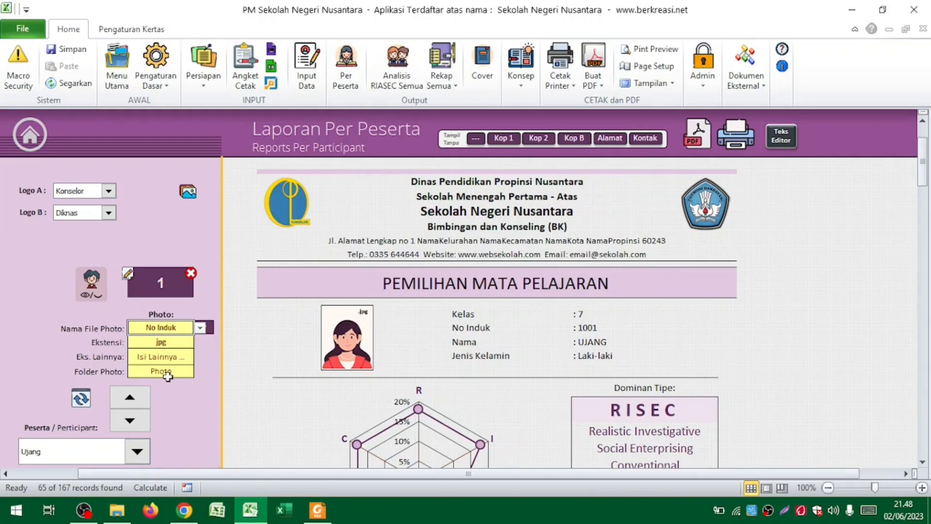
Switch to File Explorer, open the Photo folder and examine how the participant photo files are named
left_click(121, 513)
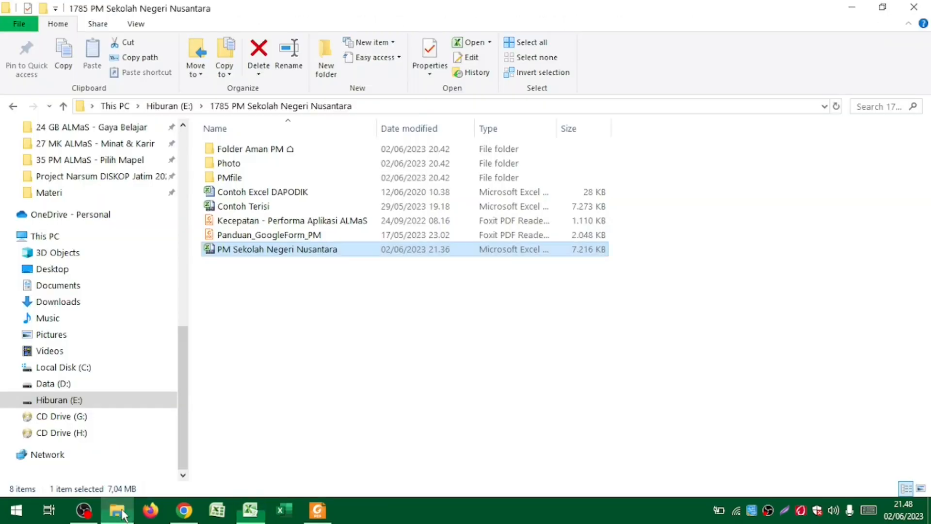
left_click(243, 163)
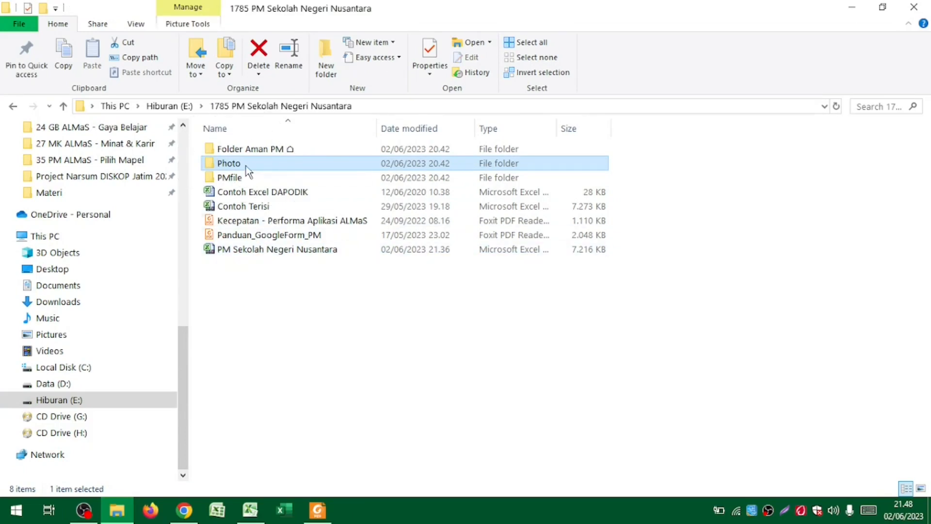
double_click(245, 164)
left_click(245, 164)
left_click(409, 187)
left_click(221, 177)
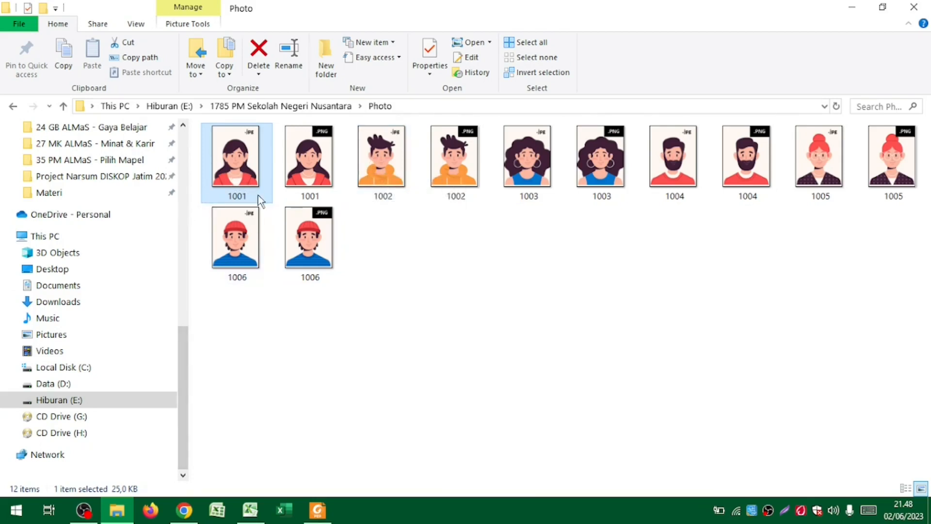
mouse_move(258, 195)
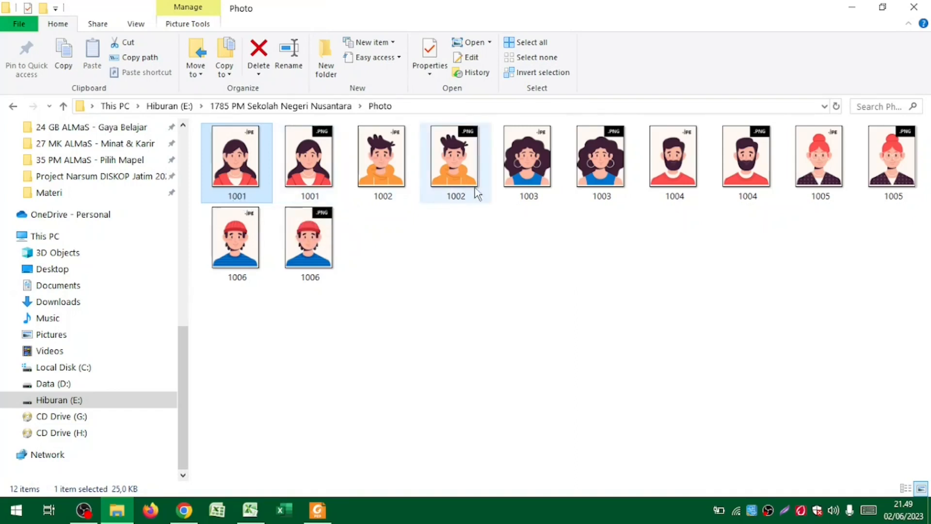
Switch back to the workbook, advance to participant 2 and compare the photo extension setting with the files in the Photo folder
key("alt+Tab")
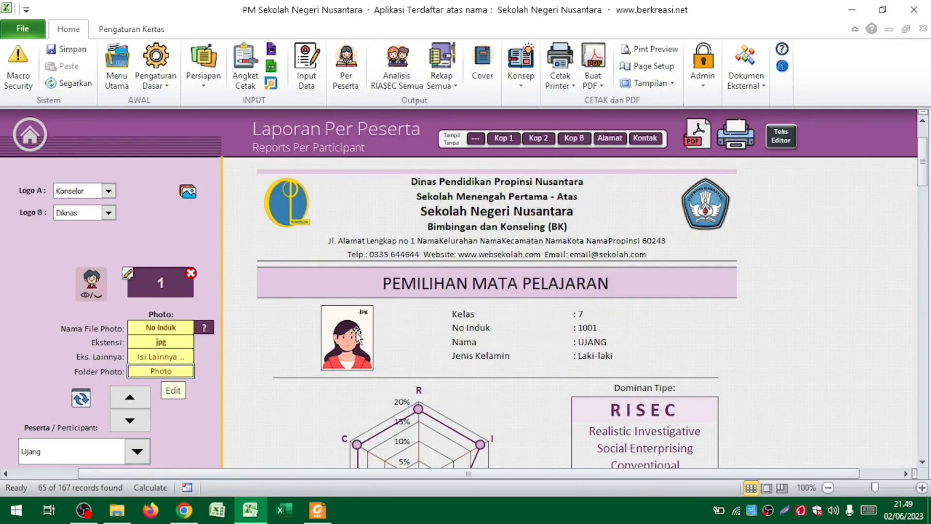
left_click(128, 398)
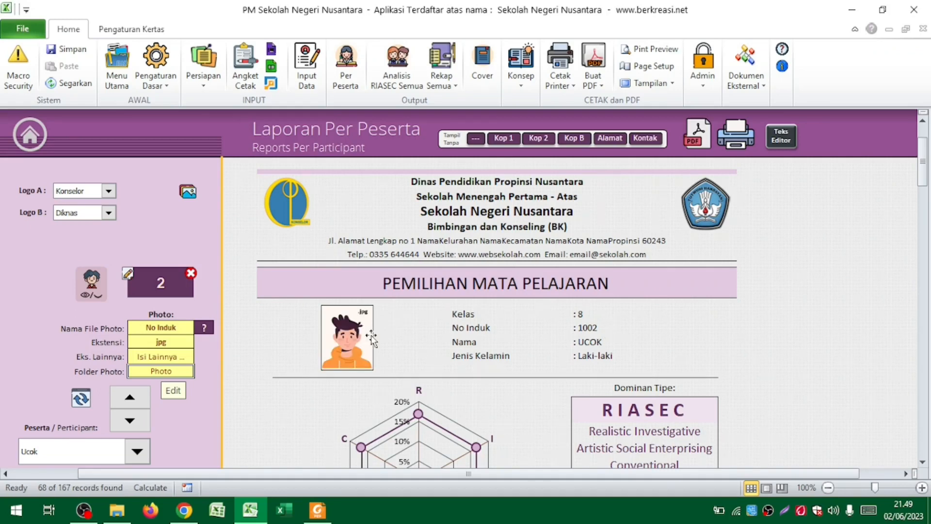
left_click(171, 341)
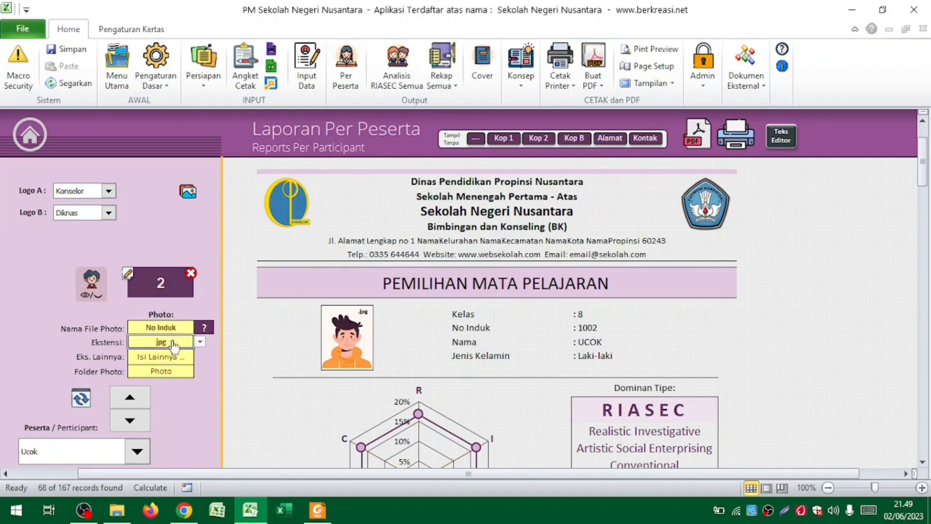
key("alt+Tab")
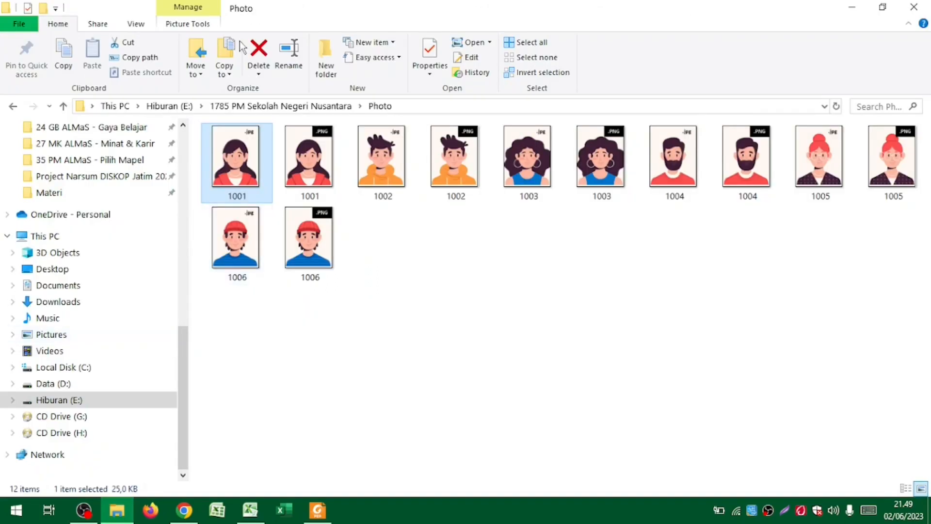
Show the Photo folder's files in Details view with file name extensions displayed
left_click(144, 25)
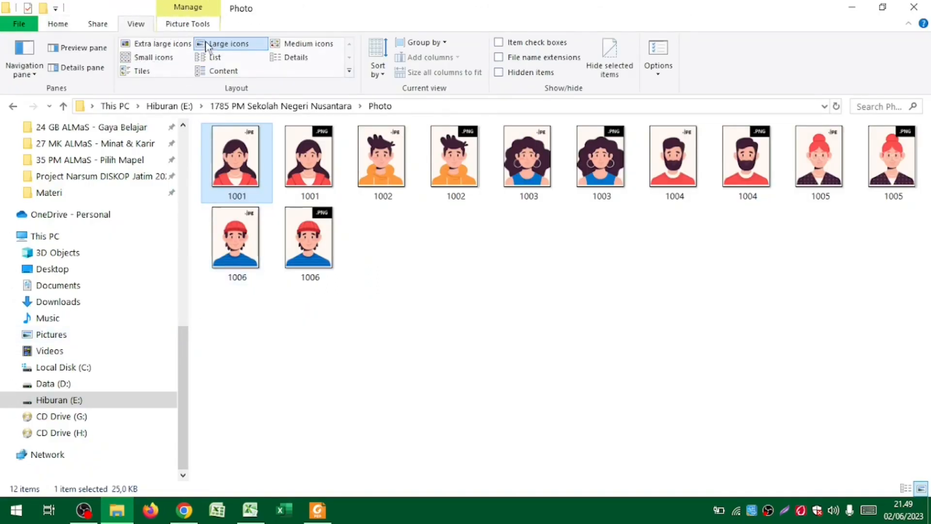
left_click(288, 57)
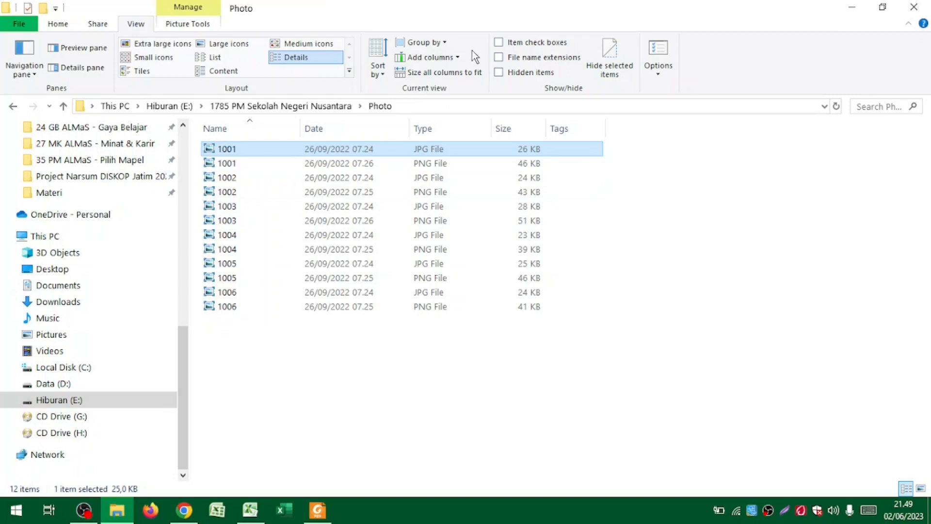
left_click(535, 59)
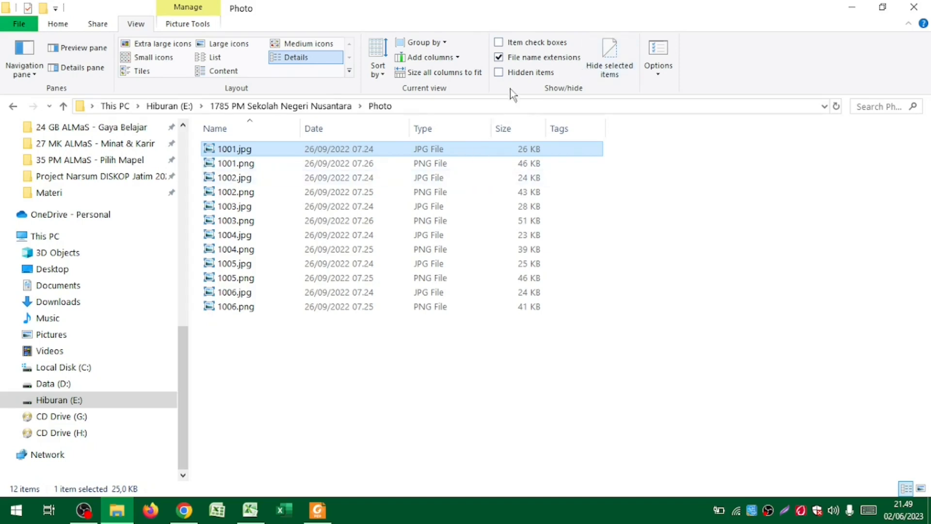
Switch back to the workbook and review the available photo extension (Ekstensi) options without changing the selection
left_click(250, 510)
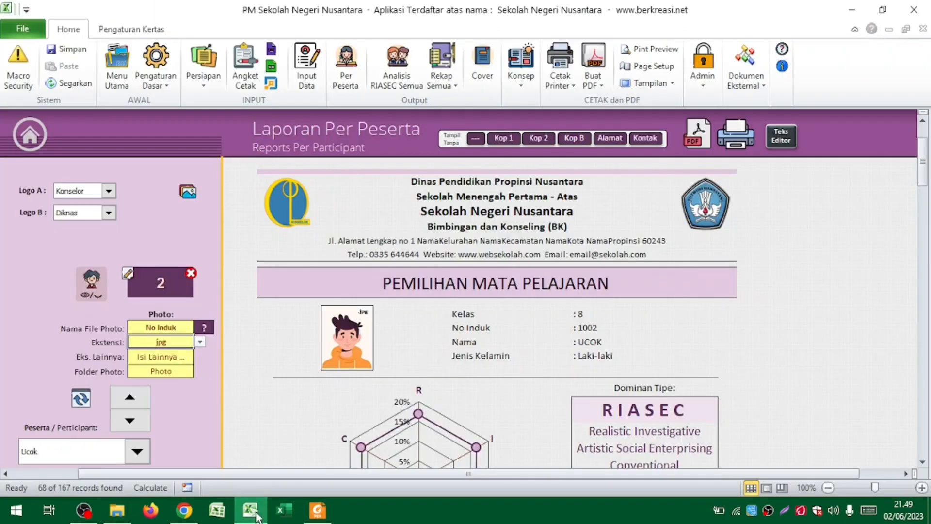
left_click(199, 343)
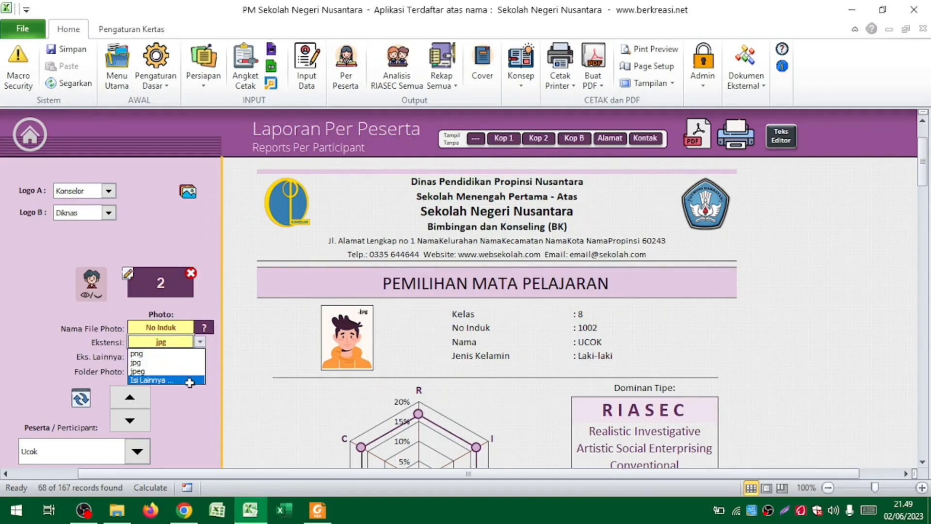
left_click(254, 317)
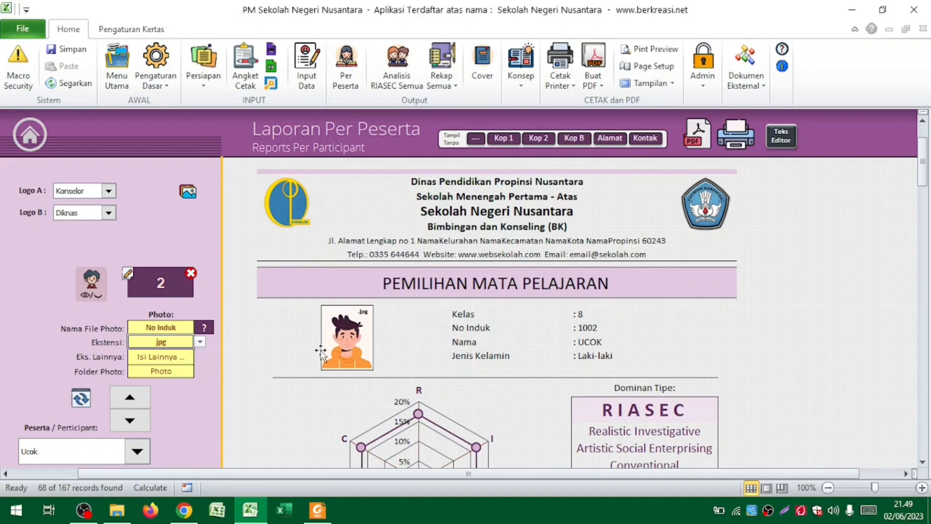
Advance the participant report from participant 2 to participant 4
scroll(321, 353, "down", 1)
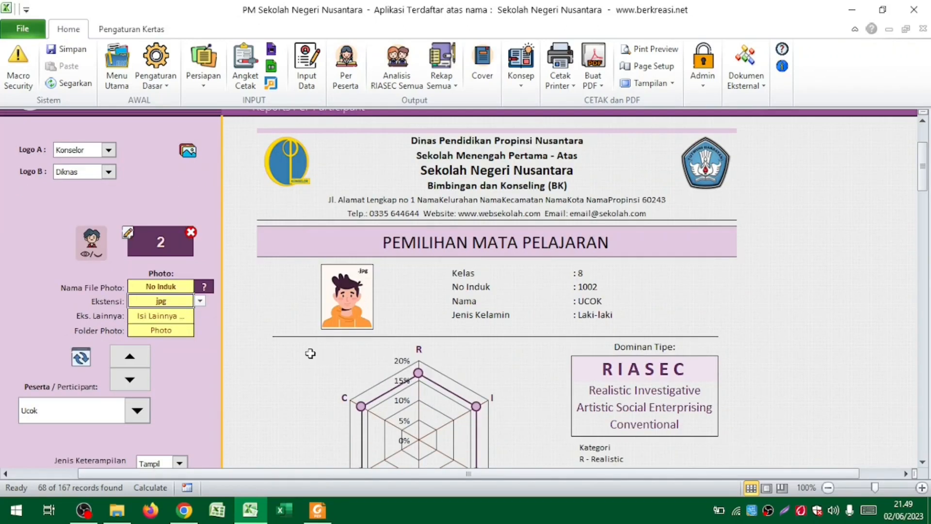
scroll(200, 375, "down", 1)
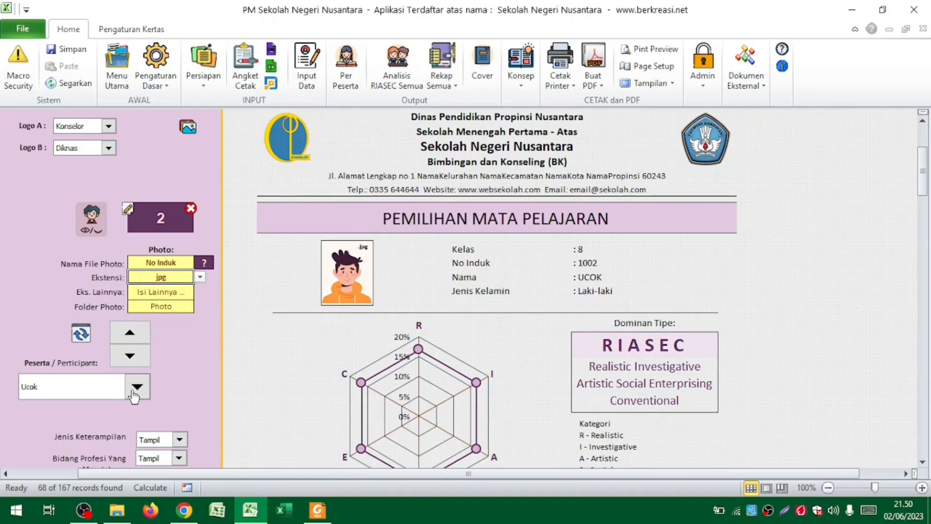
left_click(449, 255)
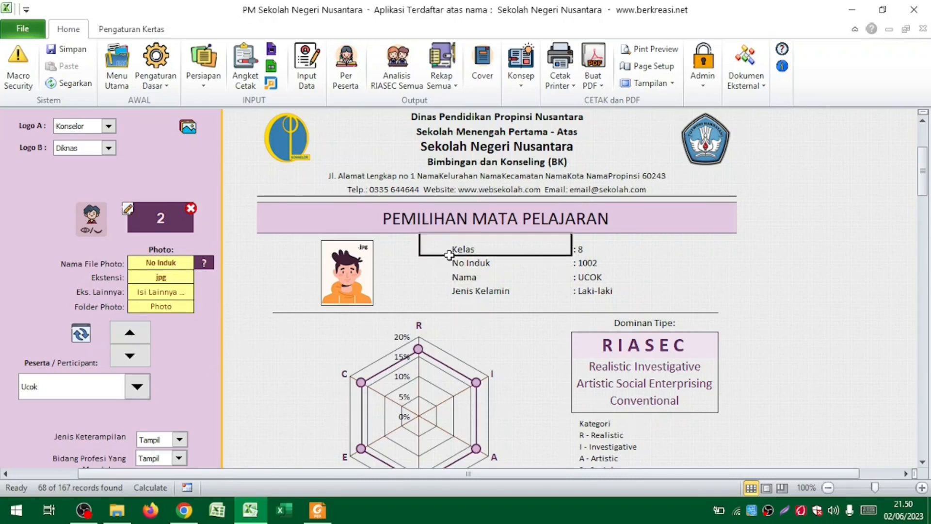
scroll(449, 254, "down", 2)
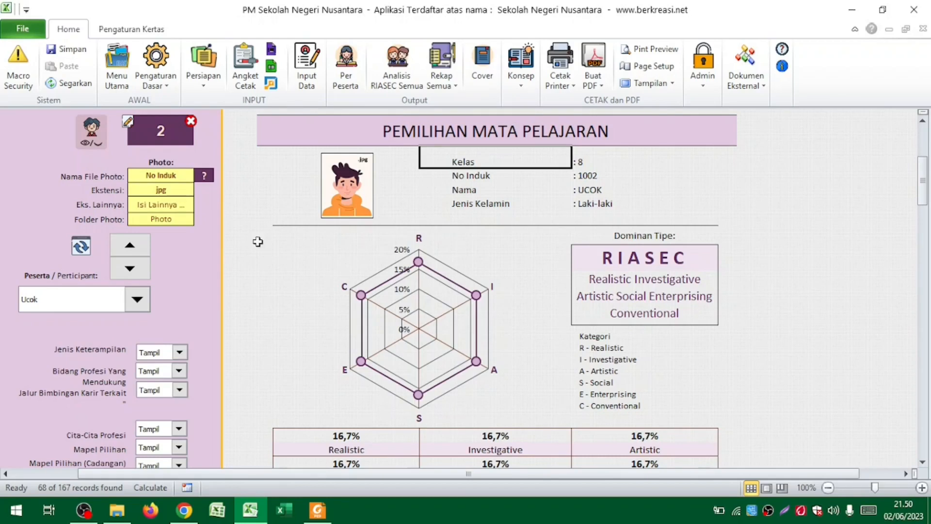
left_click(135, 246)
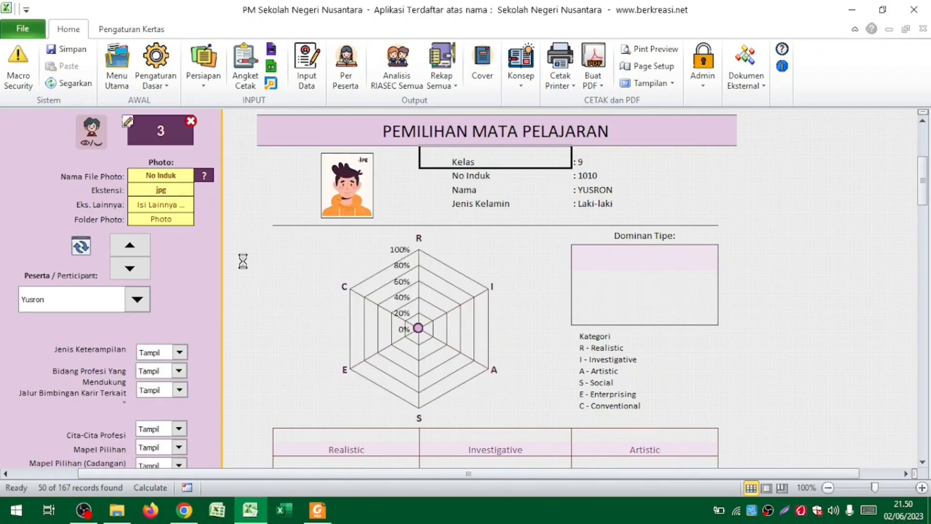
left_click(137, 247)
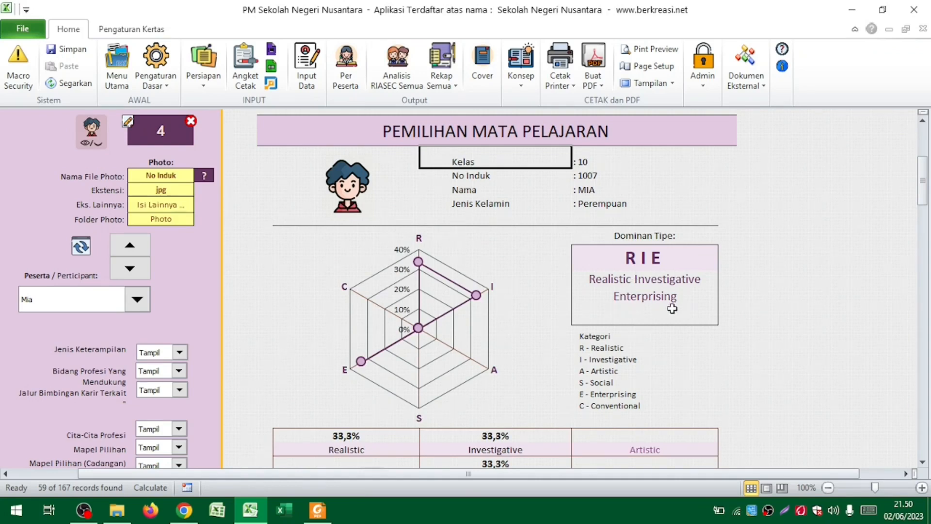
Examine participant 4's radar chart, RIASEC percentages, description sections, and chosen and reserve subjects (Mapel Pilihan and Cadangan)
scroll(672, 309, "down", 5)
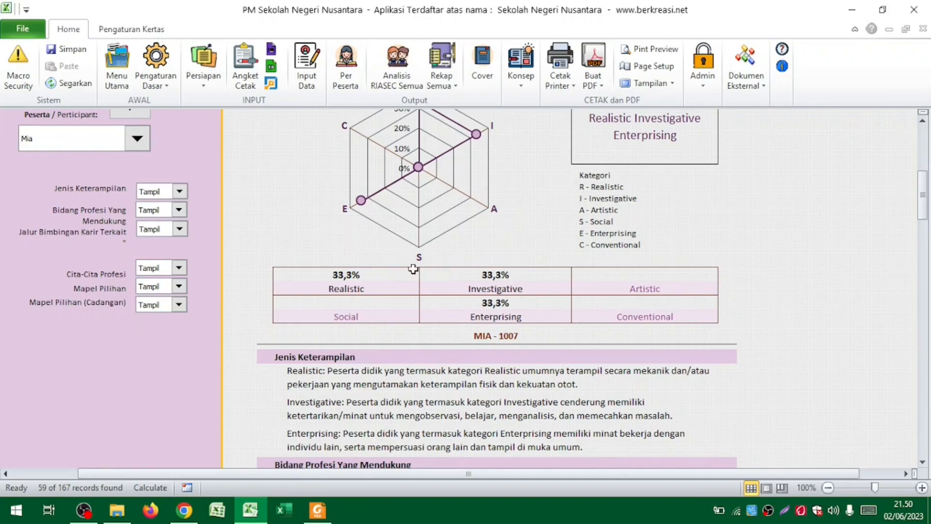
scroll(412, 269, "up", 3)
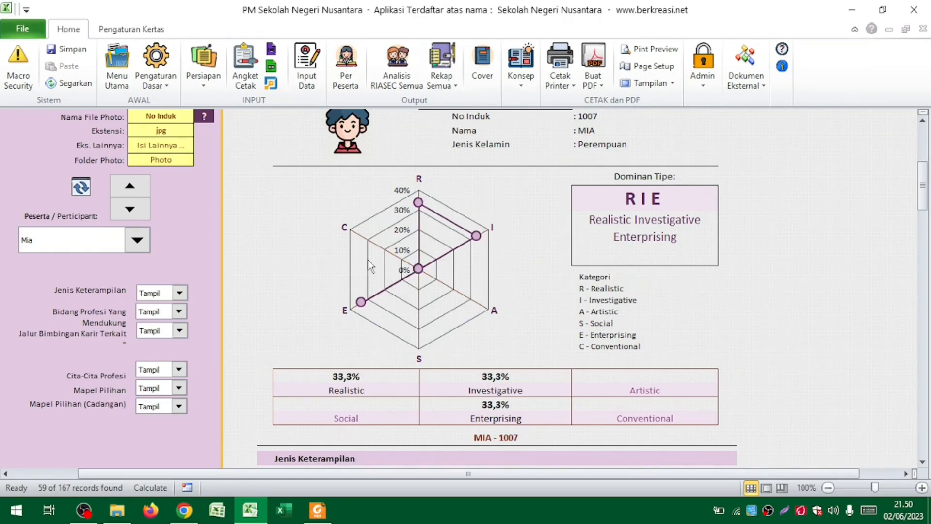
left_click(419, 270)
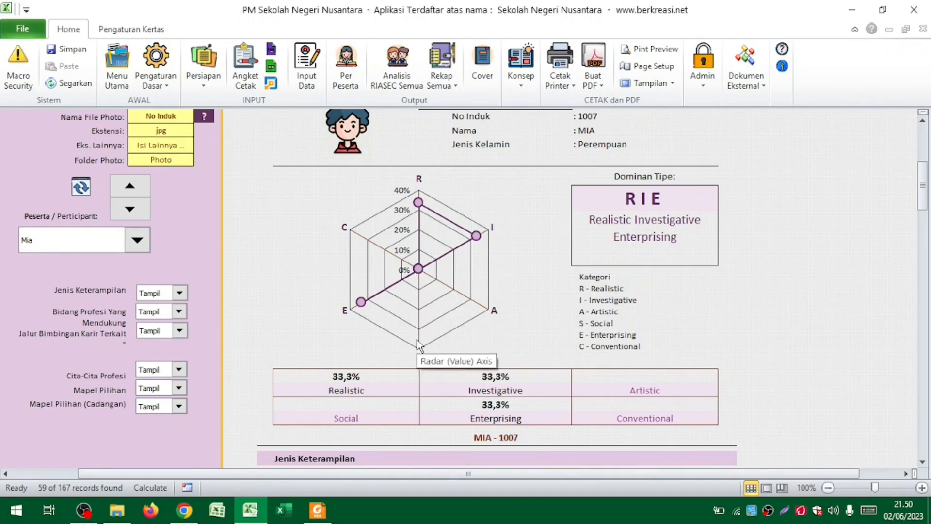
scroll(417, 331, "down", 8)
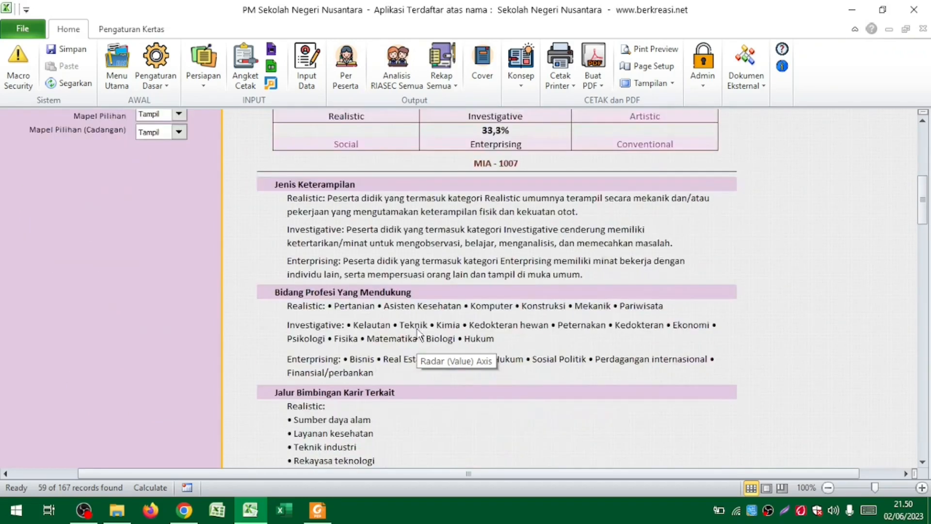
scroll(417, 329, "up", 10)
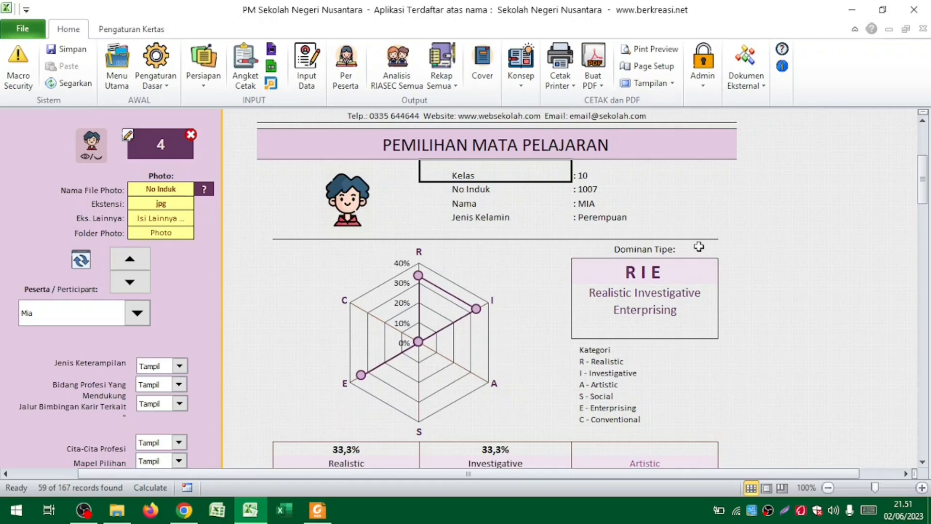
scroll(411, 364, "down", 10)
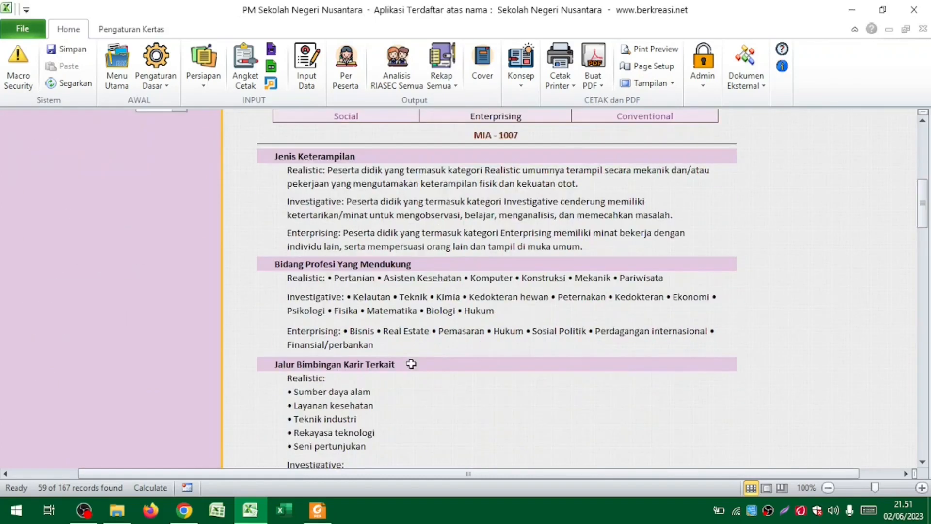
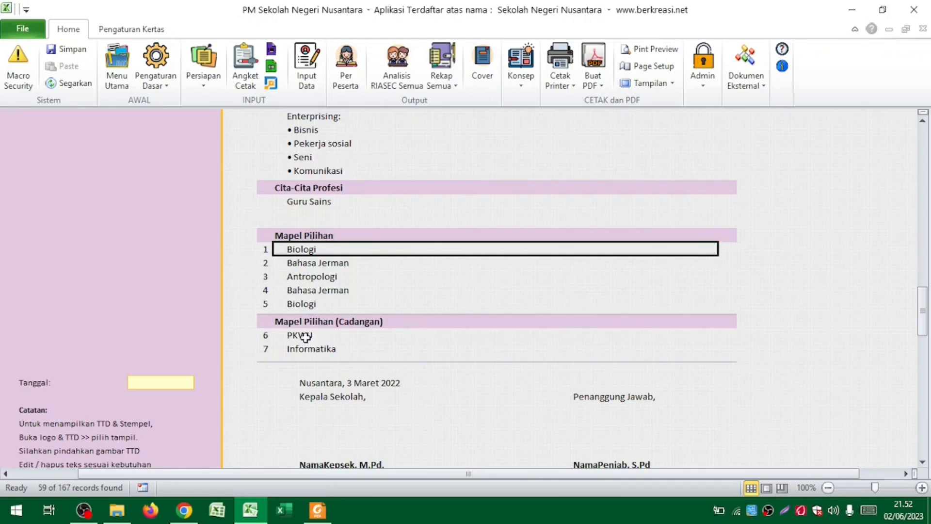
left_click_drag(305, 335, 305, 347)
left_click(228, 407)
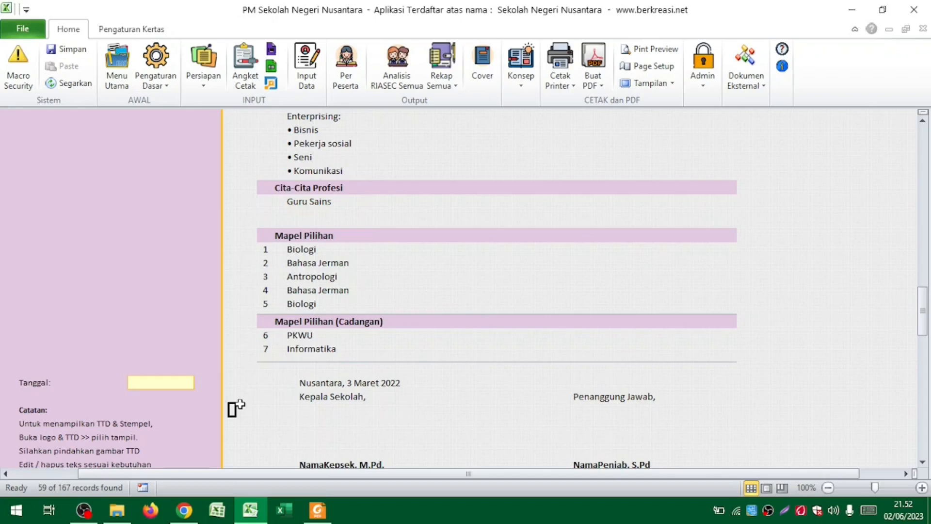
Set the report's place and date (Tanggal) above the signatures to "Jakarta, 10 Juli 2025"
scroll(240, 404, "down", 3)
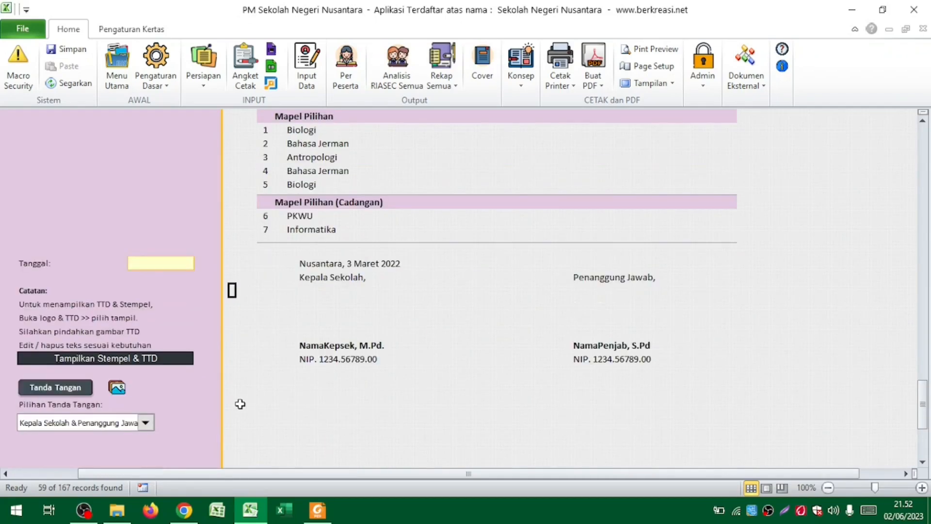
left_click(314, 273)
left_click(311, 251)
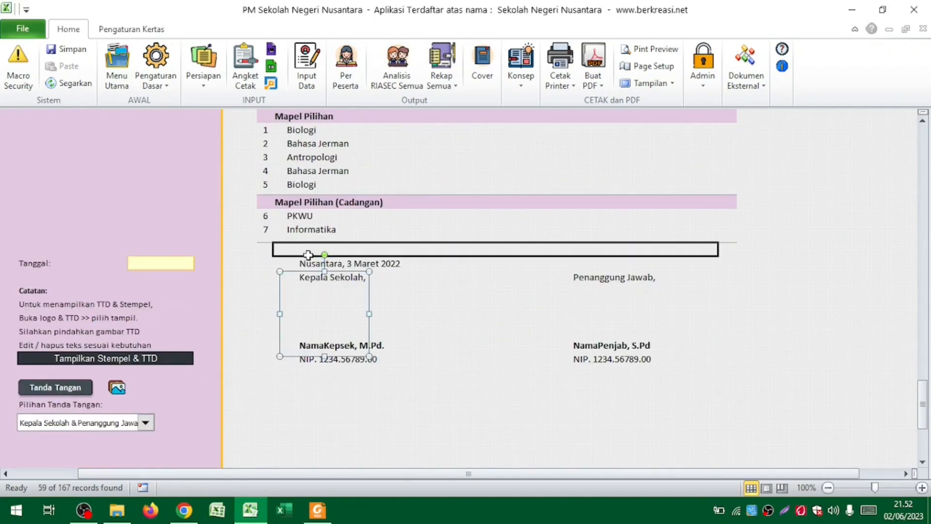
left_click(308, 263)
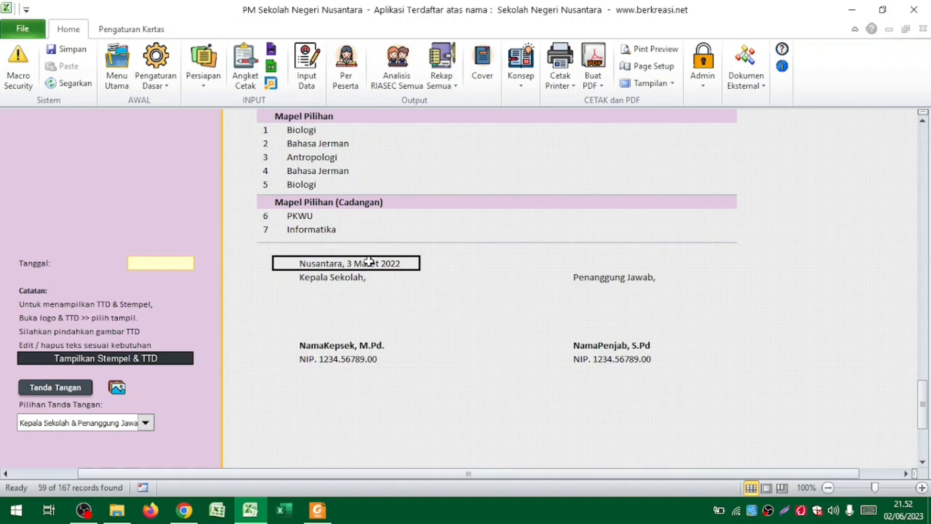
left_click(169, 264)
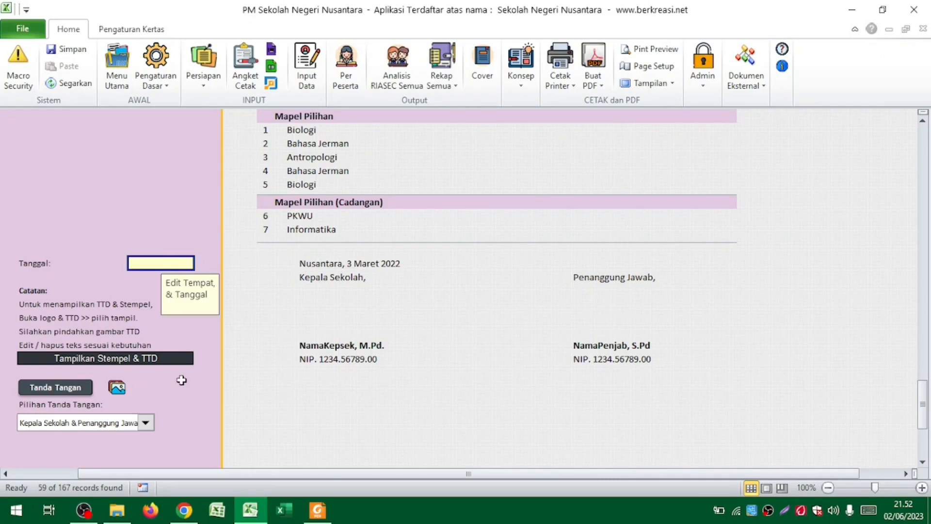
type("Jakarta")
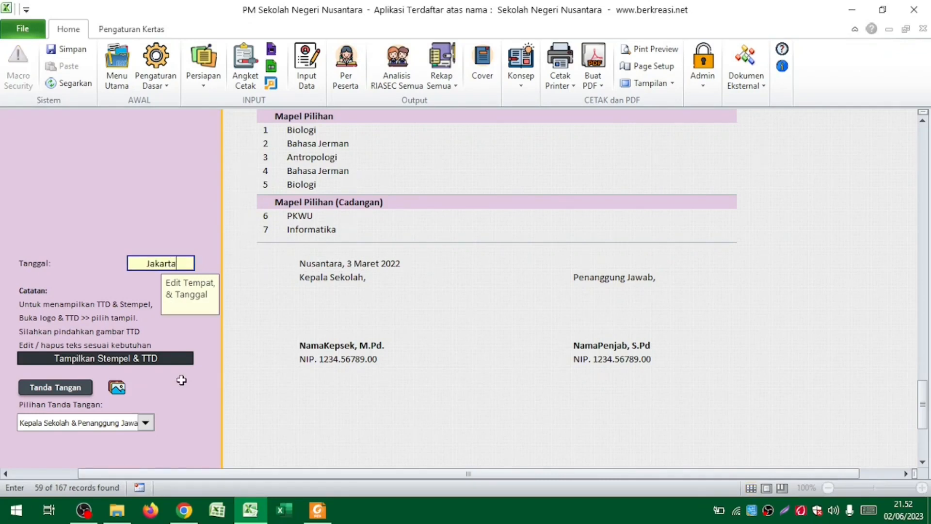
type(", 10 Juli 202")
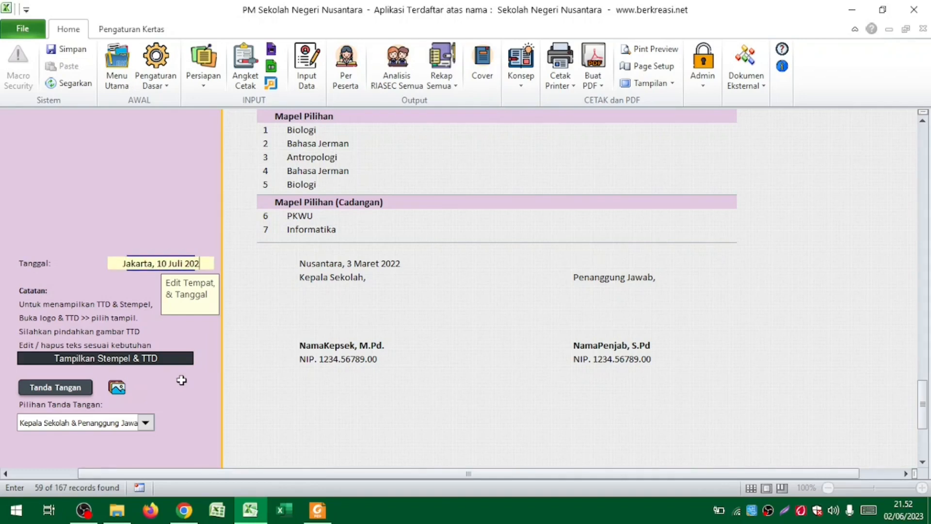
type("5")
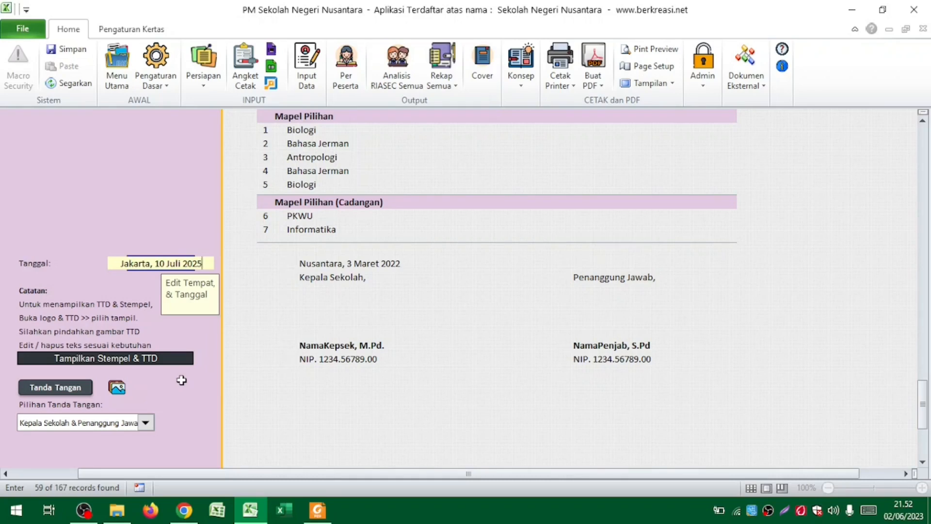
key("Return")
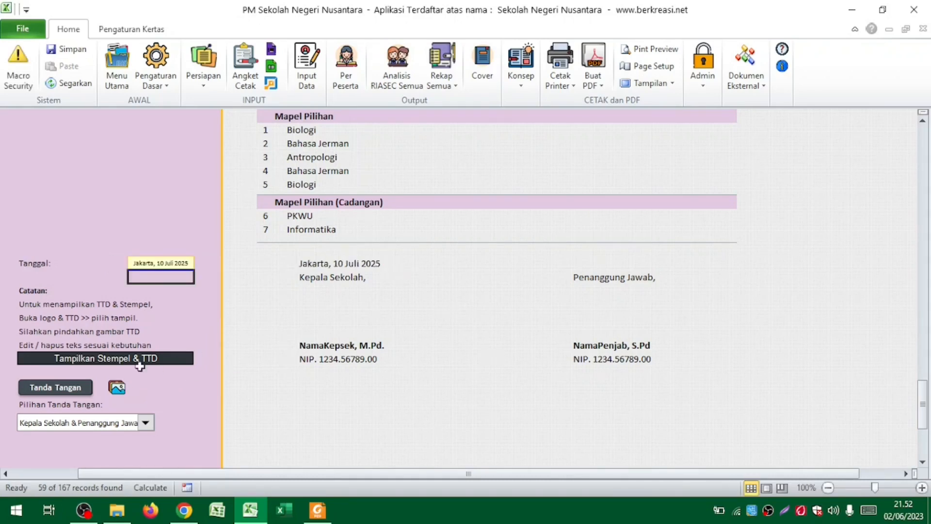
Switch the signatory option to Penanggung Jawab, to Kepala Sekolah, and back to Kepala Sekolah & Penanggung Jawab
left_click(326, 350)
left_click(390, 372)
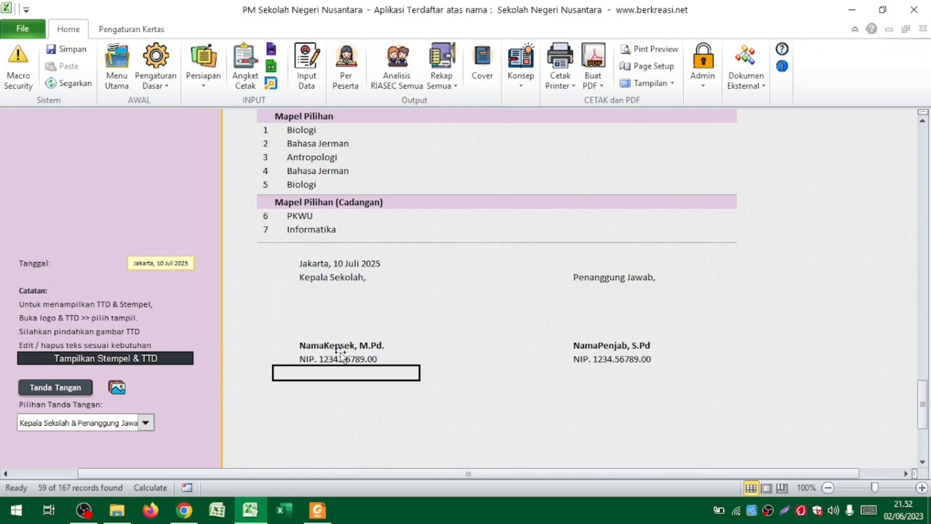
left_click(145, 424)
left_click(138, 444)
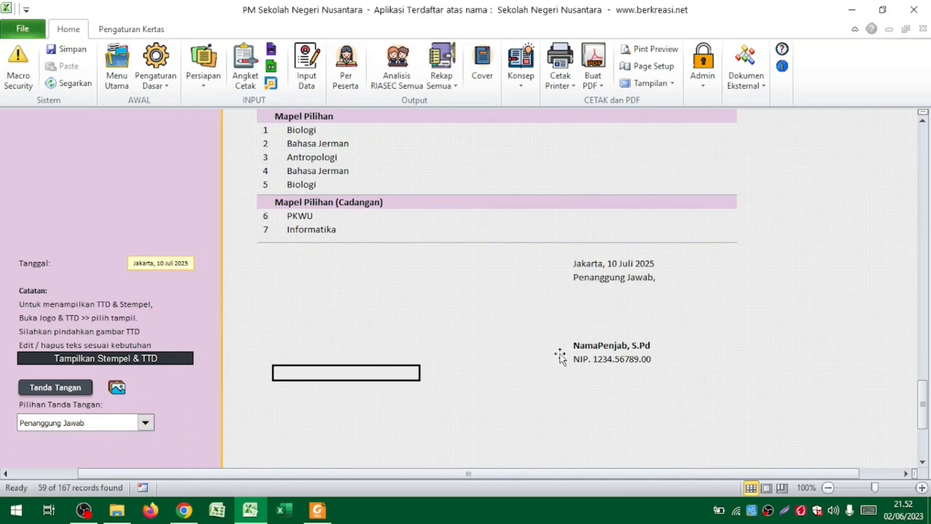
left_click(144, 424)
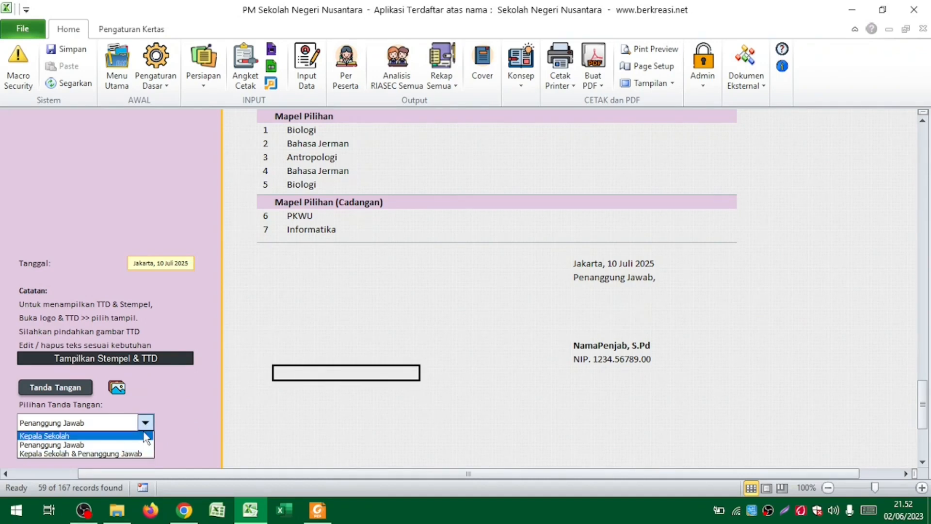
left_click(144, 435)
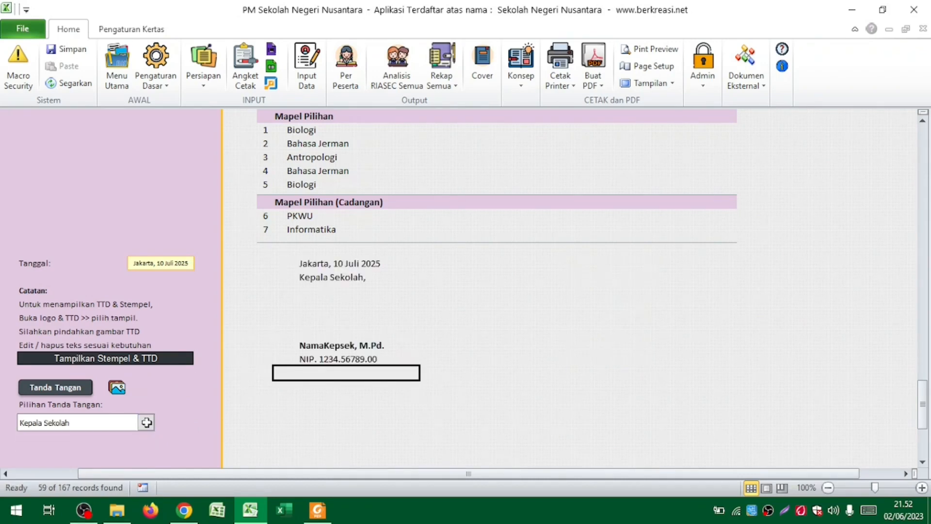
left_click(145, 424)
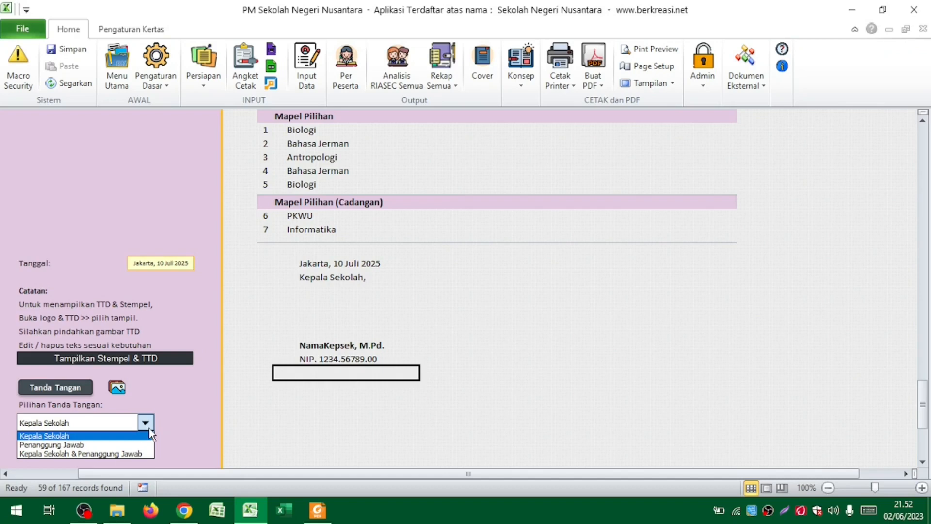
left_click(145, 454)
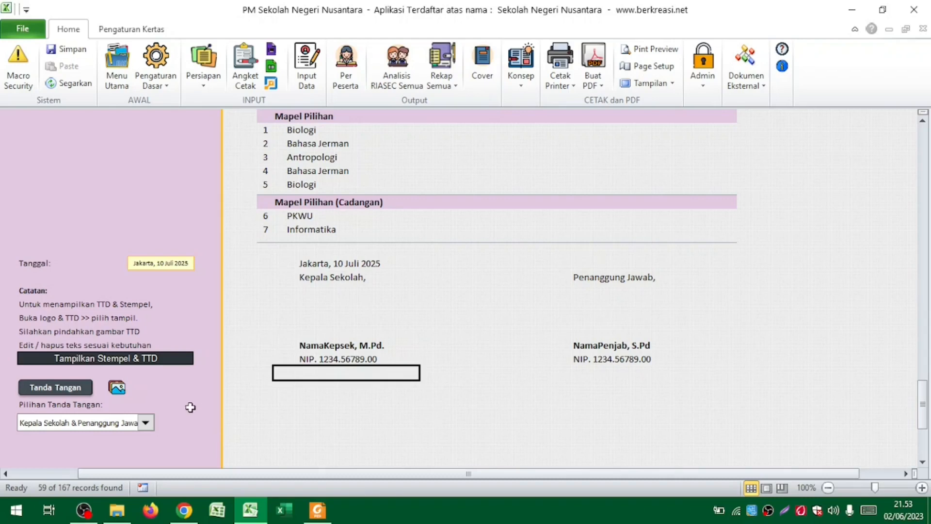
Hide the signature block (Tanda Tangan) at the end of the participant report
left_click(62, 390)
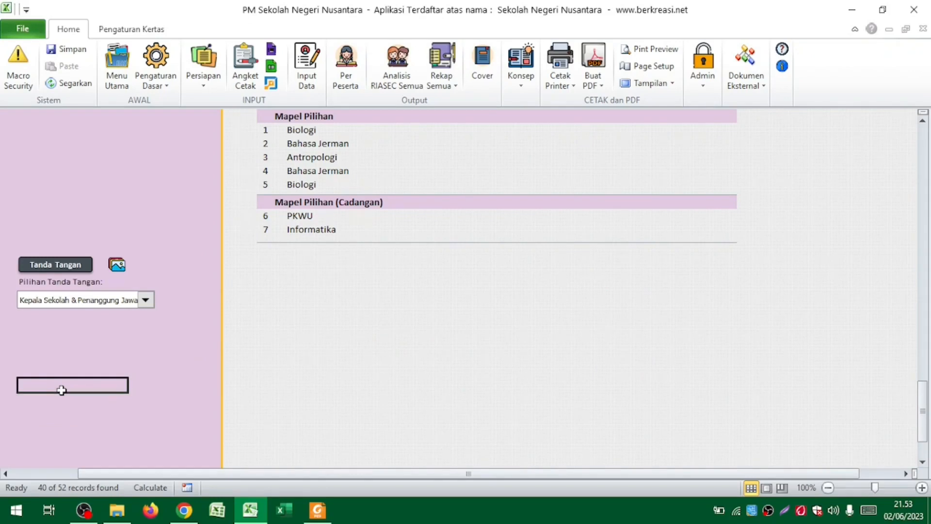
Show the signature block (Tanda Tangan) at the end of the participant report again
left_click(68, 270)
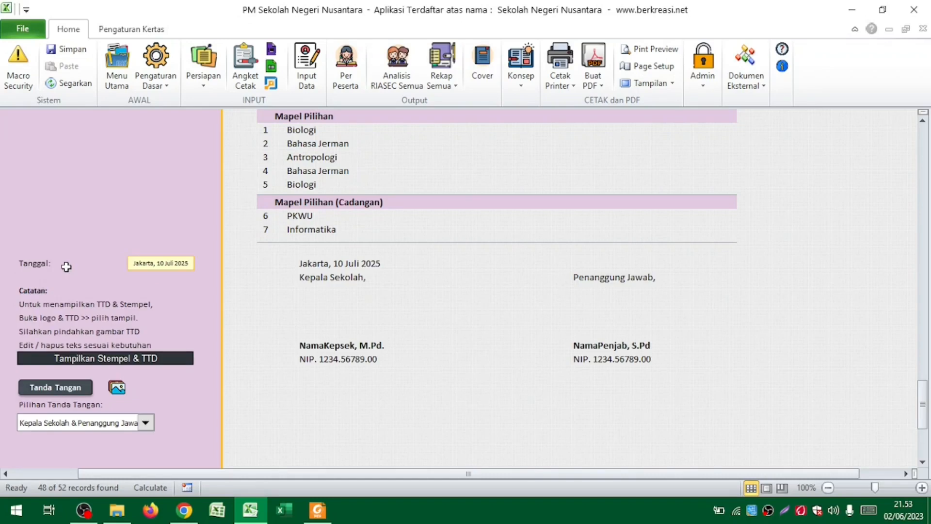
Switch to the Tutorial PM - Aplikasi slides in Foxit PDF Reader, page through the topic slides, and return to the report workbook
key("alt+Tab")
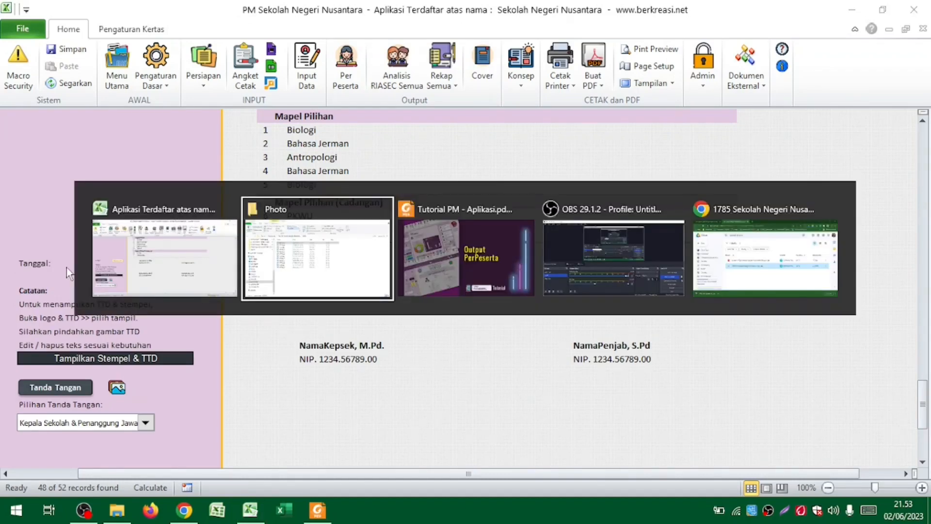
key("alt+Tab")
key("Right")
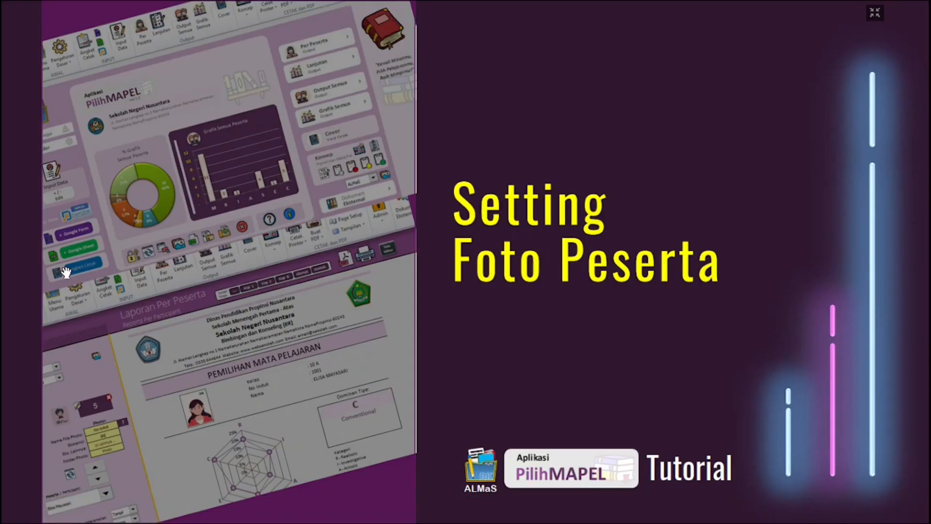
key("Right")
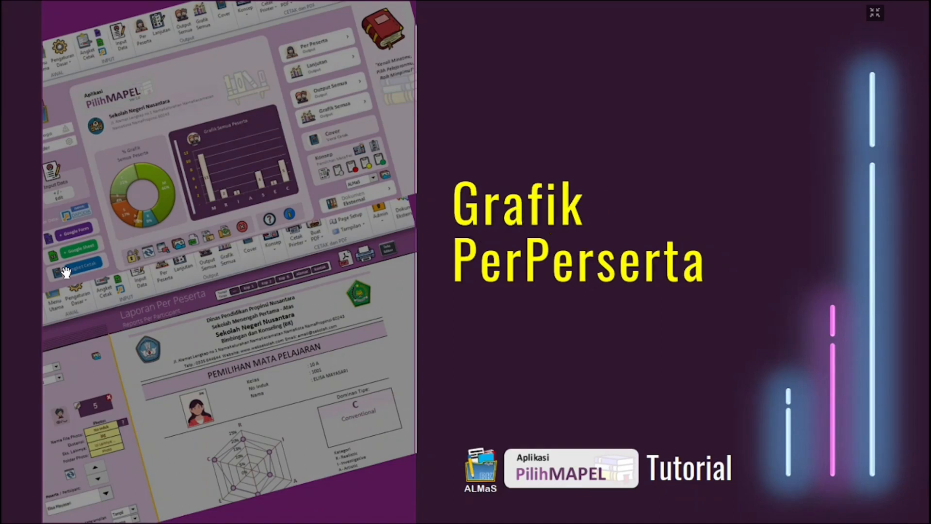
key("Right")
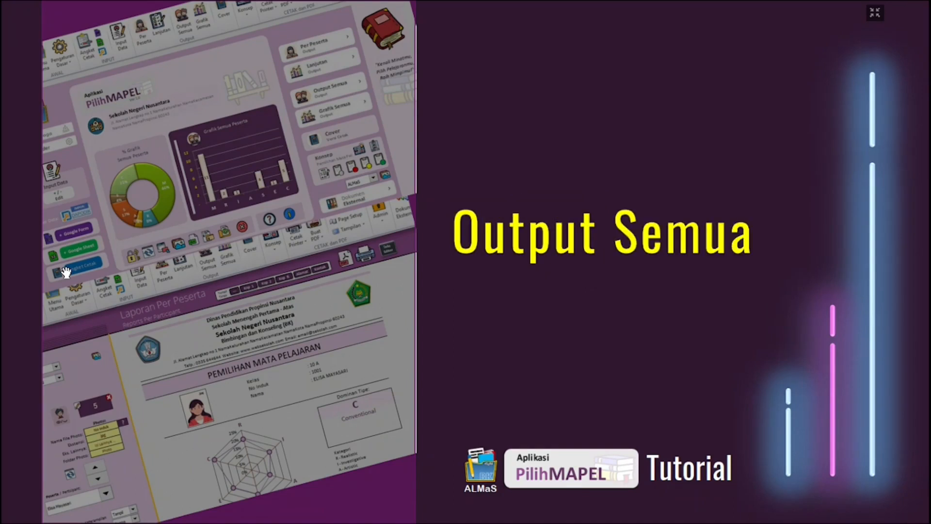
key("Right")
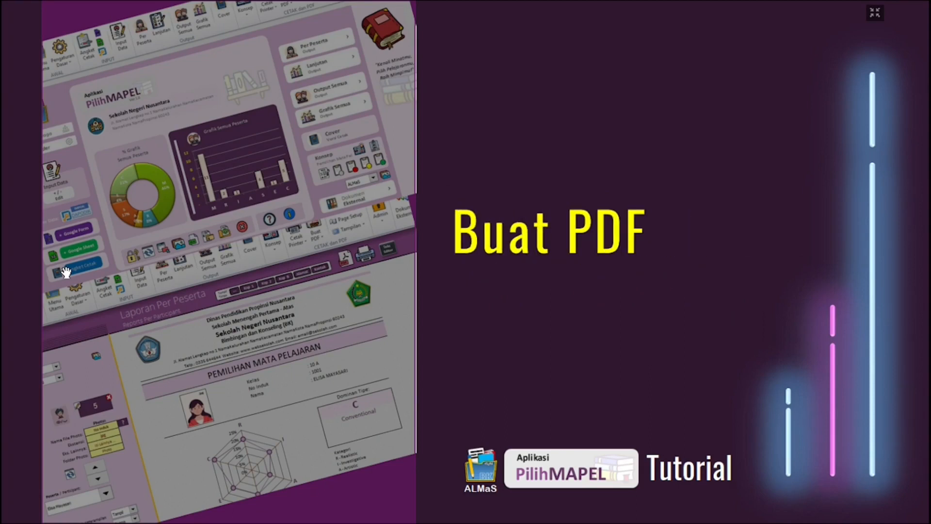
key("Right")
key("Left")
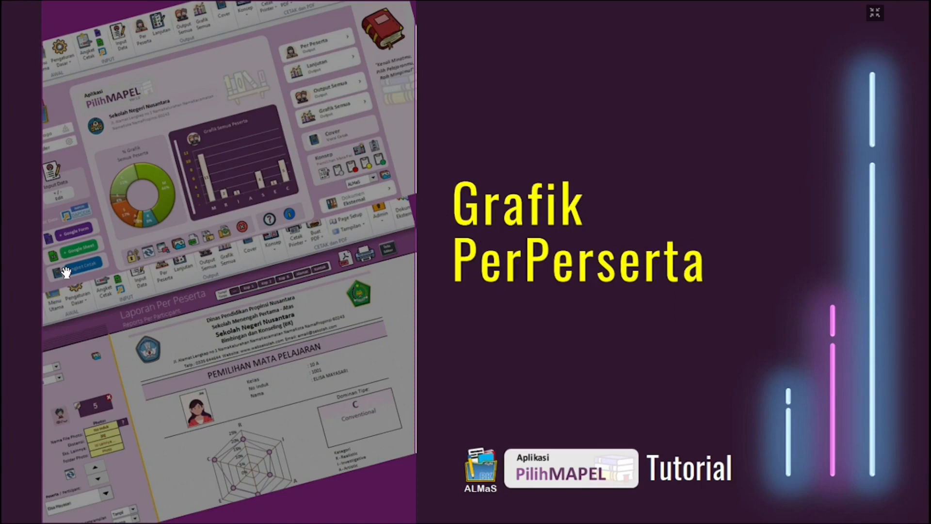
key("alt+Tab")
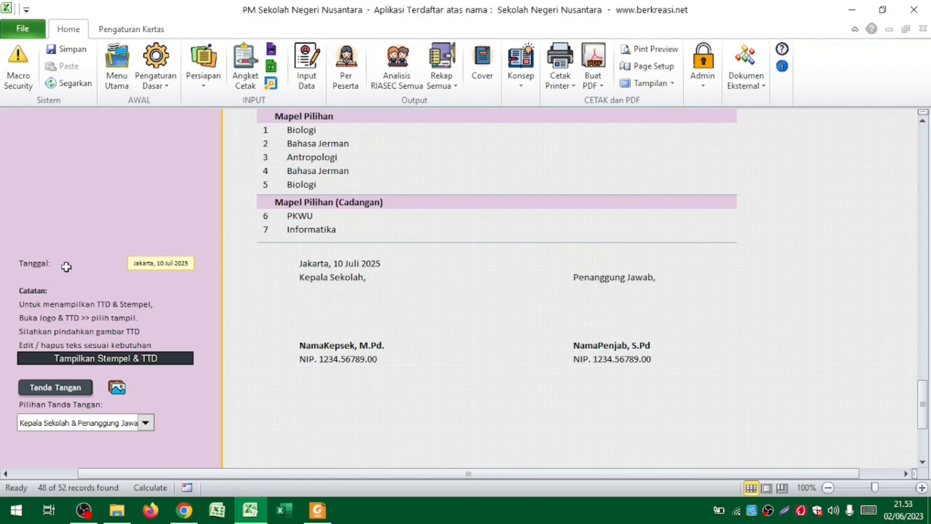
Export the per-participant reports for participant numbers 1 to 3 as PDF files
scroll(66, 267, "up", 10)
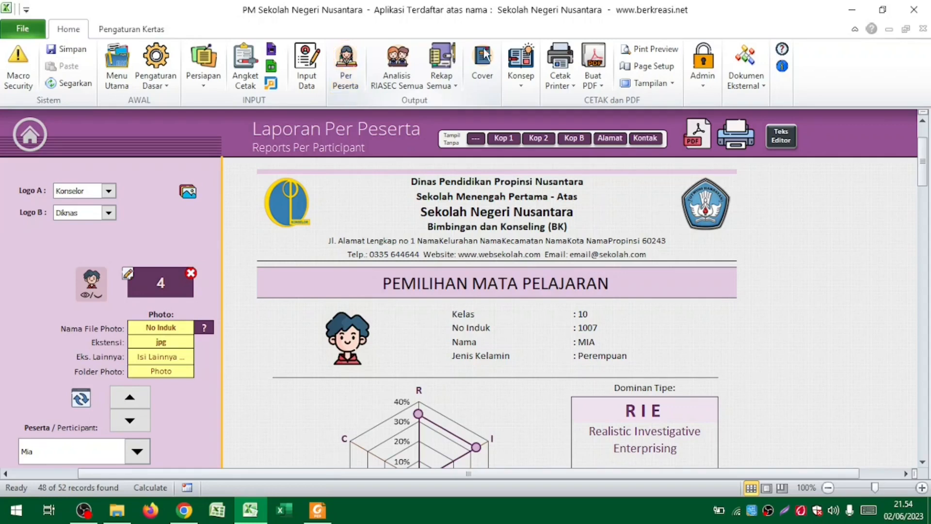
left_click(703, 152)
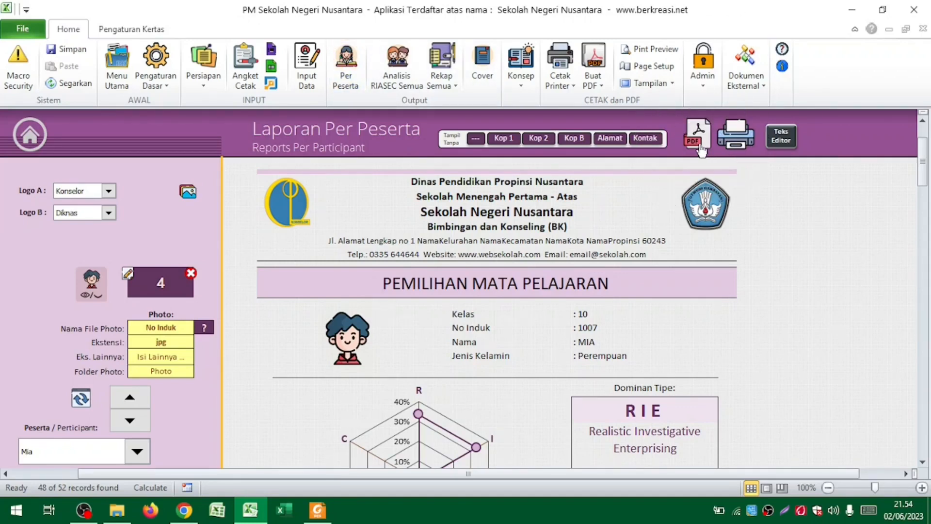
left_click(612, 228)
left_click(661, 255)
type("3")
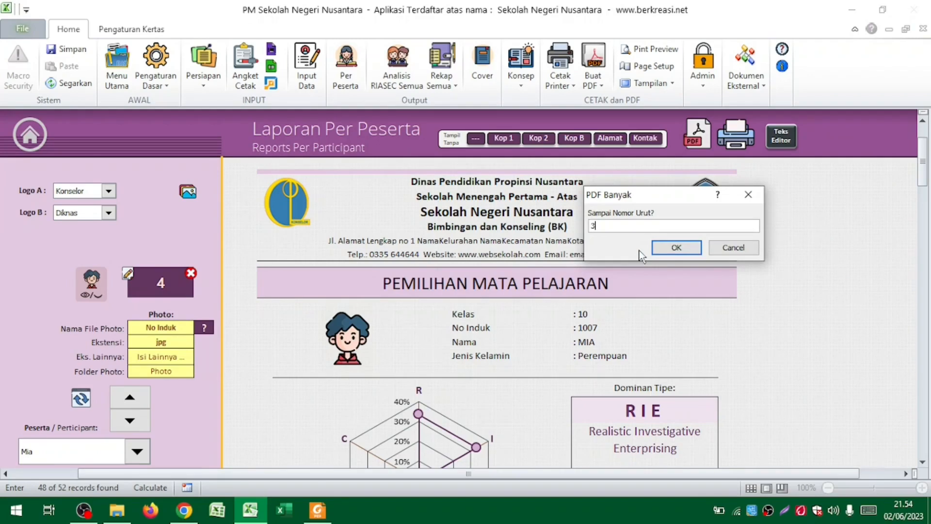
left_click(652, 250)
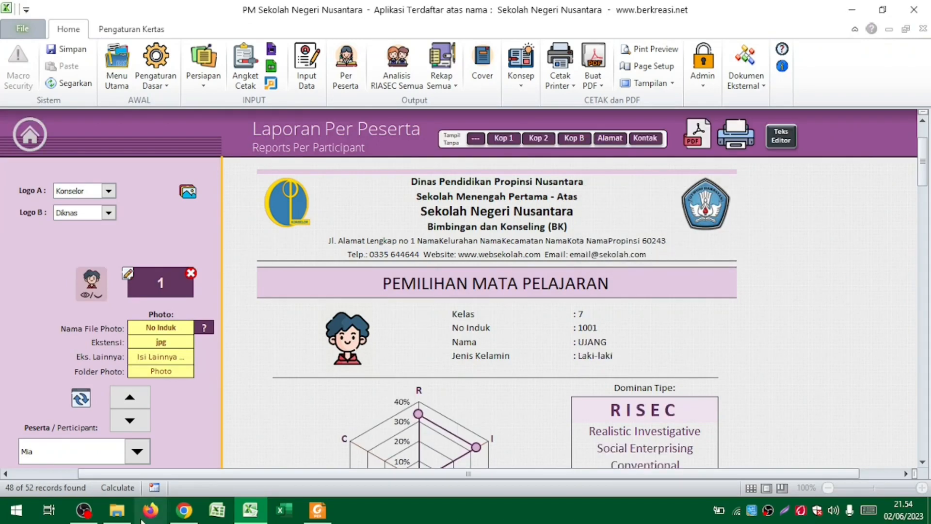
Open participant 1's exported PDF from the 1785 PM Sekolah Negeri Nusantara folder, review its pages, and return to the full-screen tutorial slides
left_click(121, 515)
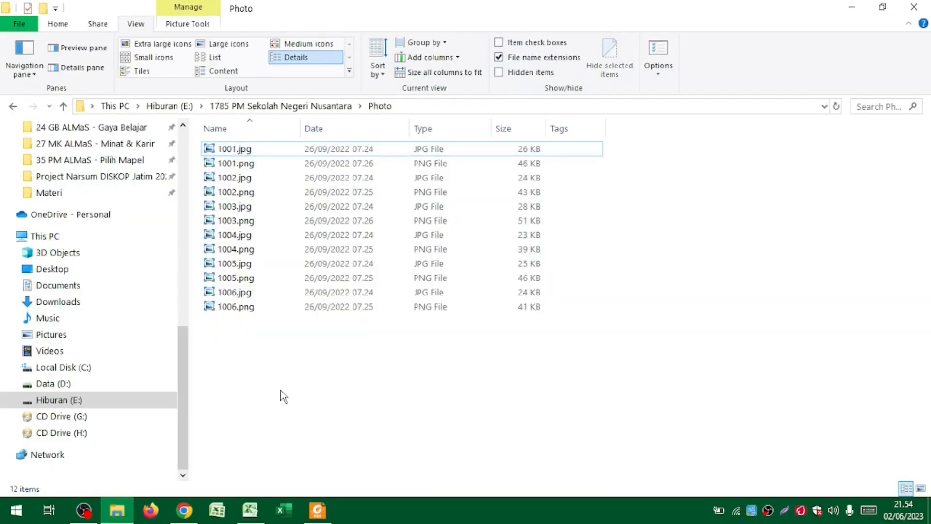
key("alt+Up")
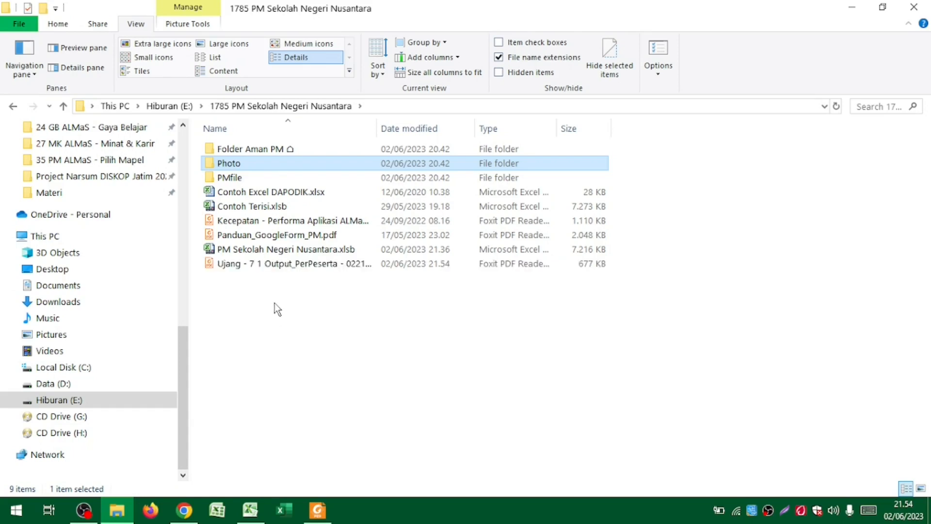
double_click(252, 264)
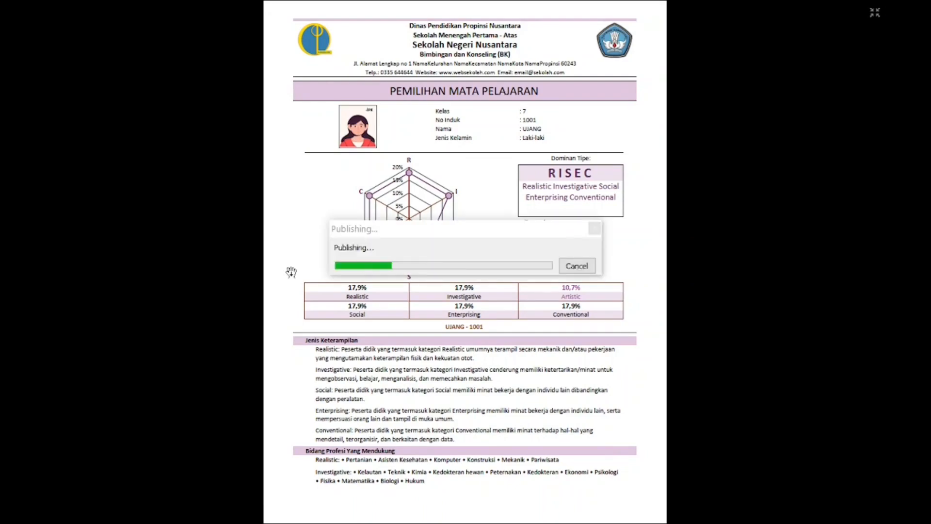
scroll(400, 367, "down", 1)
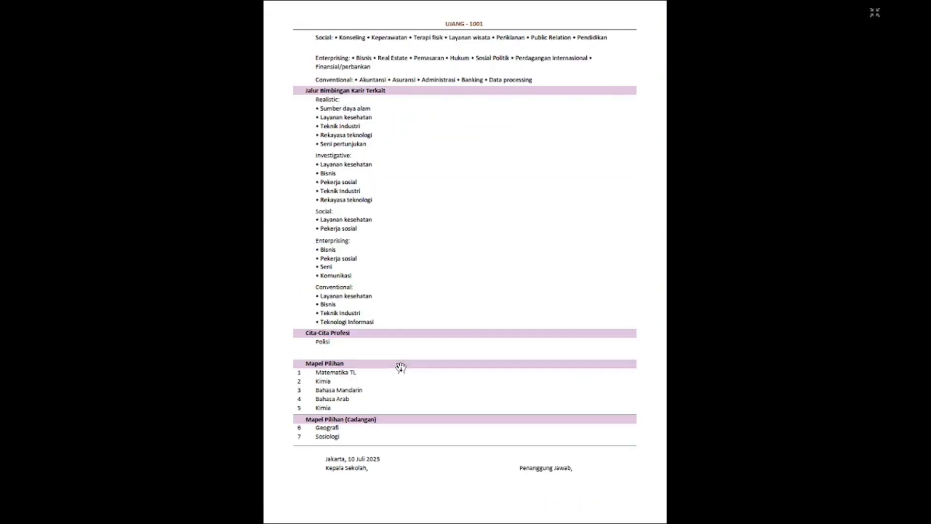
scroll(400, 367, "down", 1)
key("Escape")
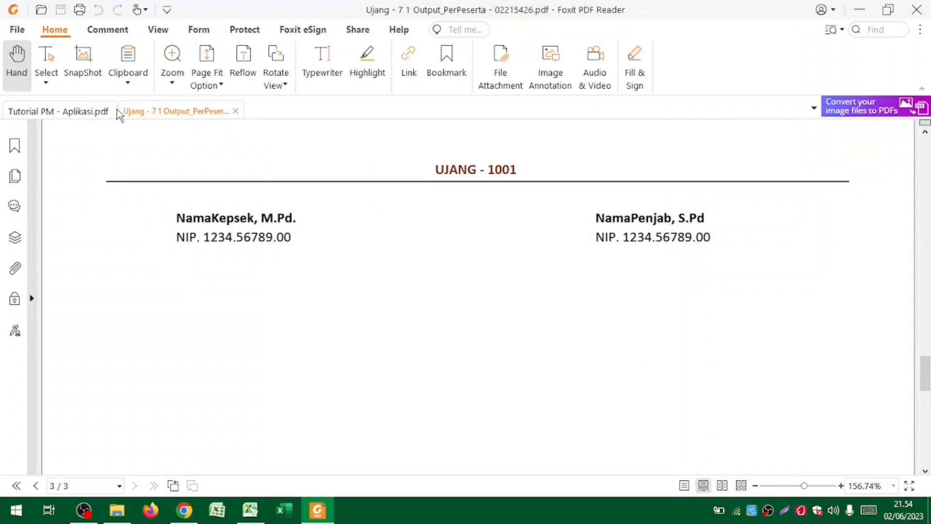
left_click(86, 115)
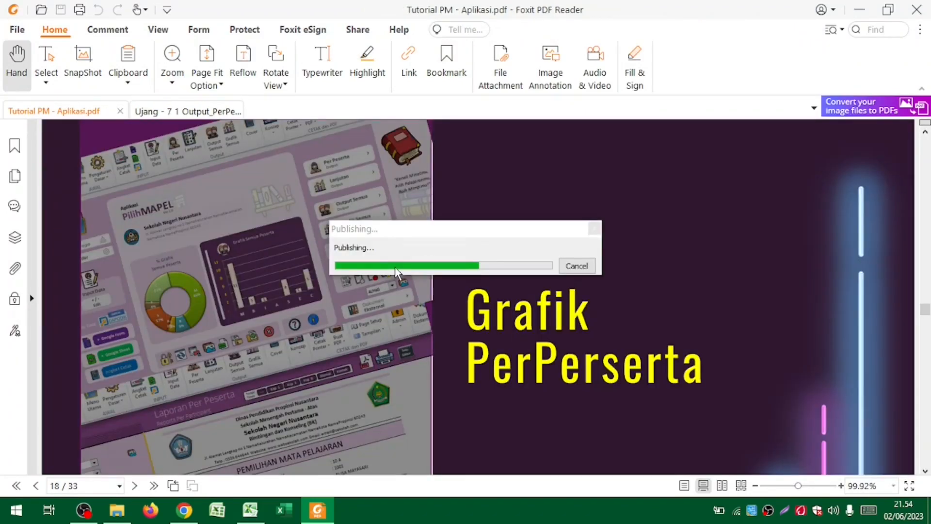
key("F11")
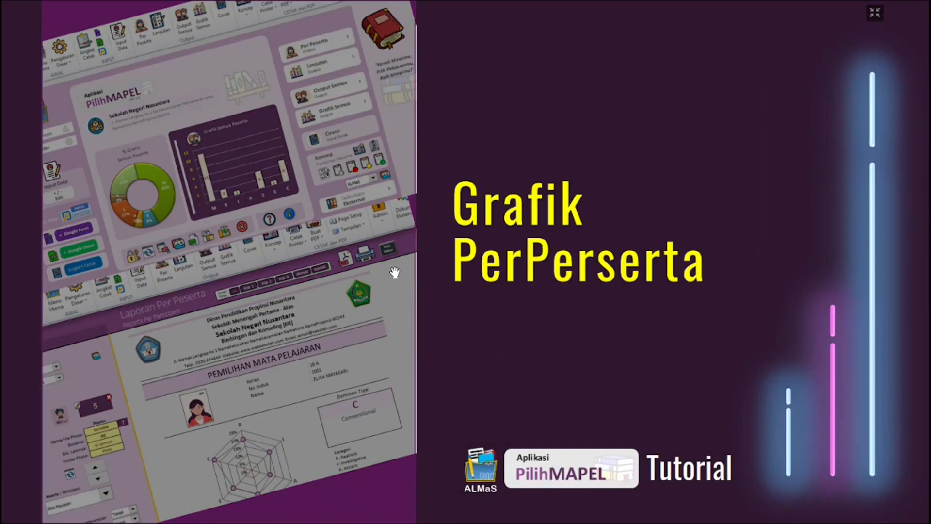
Check the exported Output_PerPeserta PDFs in File Explorer, and dismiss the export message in the report workbook
key("alt+Tab")
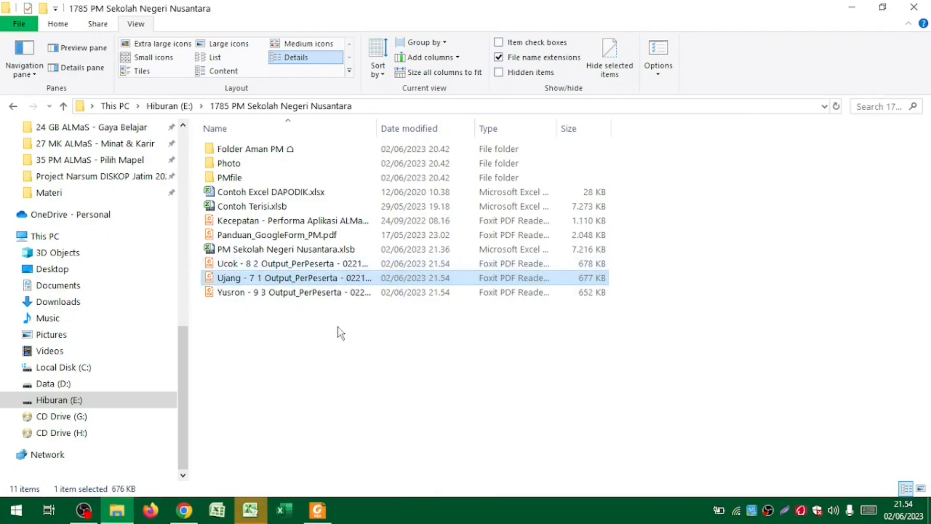
left_click(280, 319)
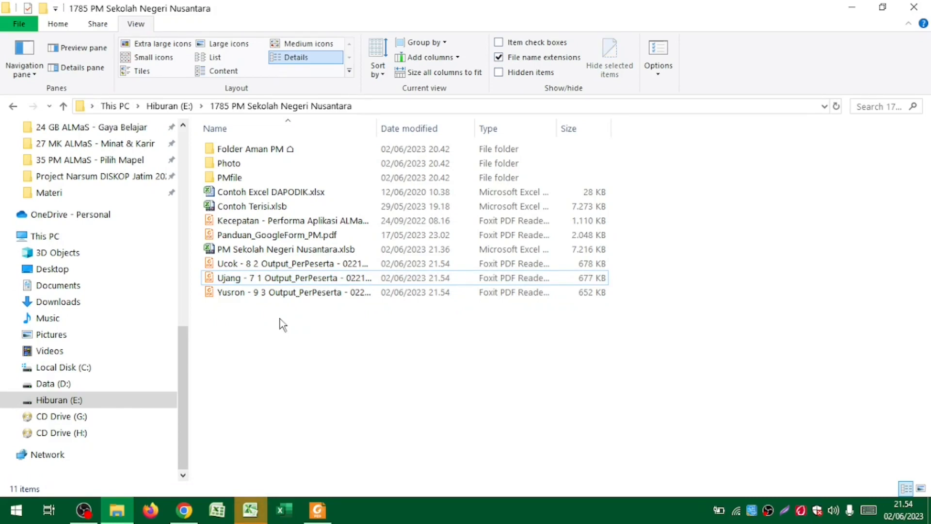
key("alt+Tab")
key("alt+Tab")
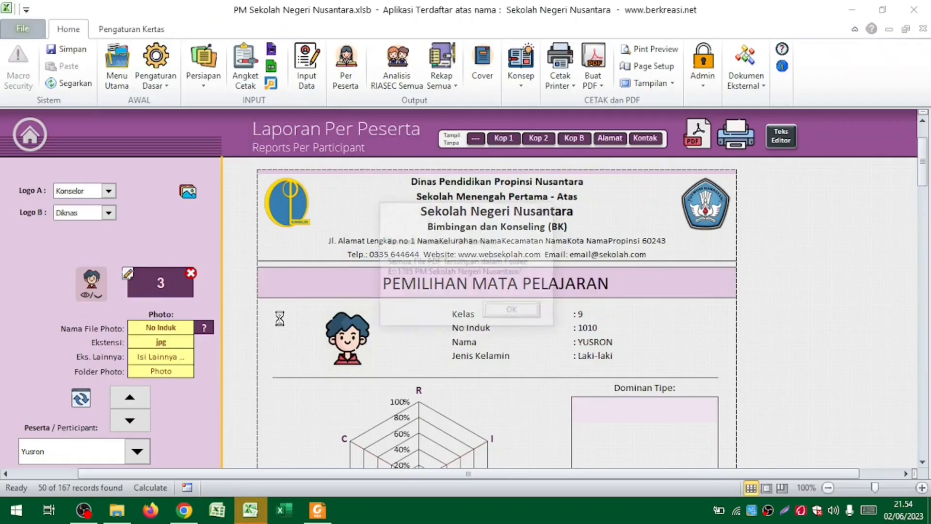
left_click(516, 310)
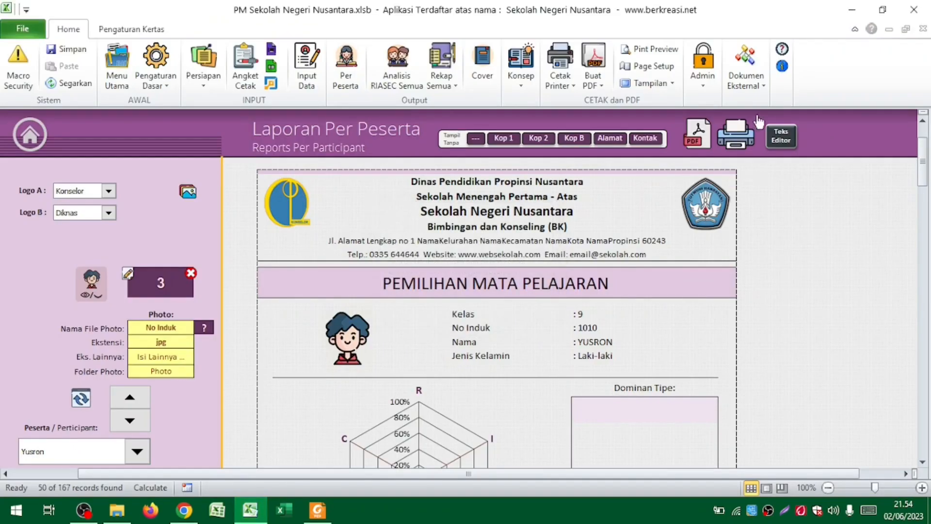
Set up a batch print (Cetak Banyak) of the reports for participant numbers 1 to 3, and decline the print job
left_click(736, 141)
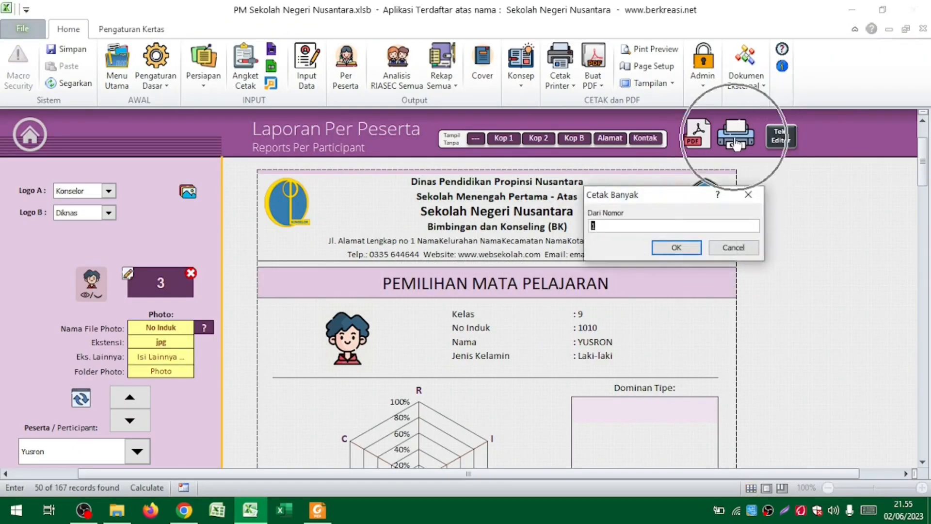
left_click(695, 249)
type("3")
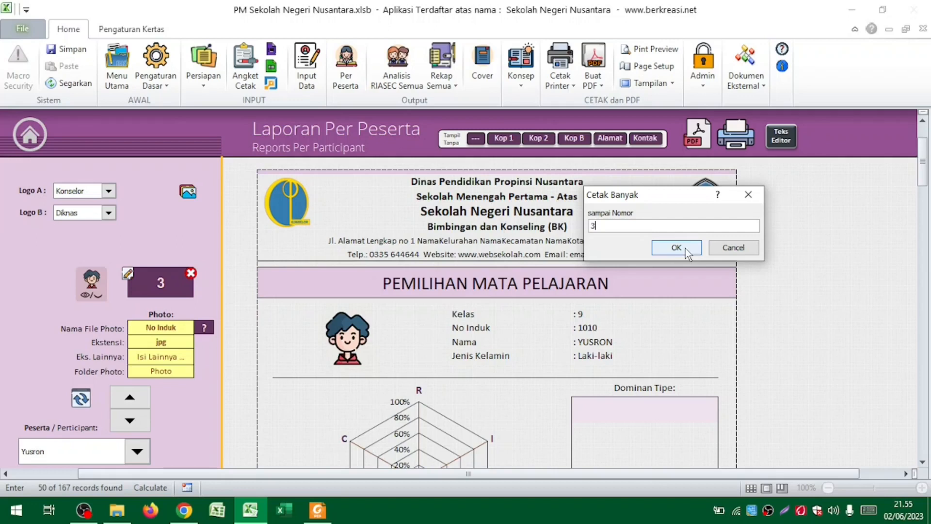
left_click(685, 249)
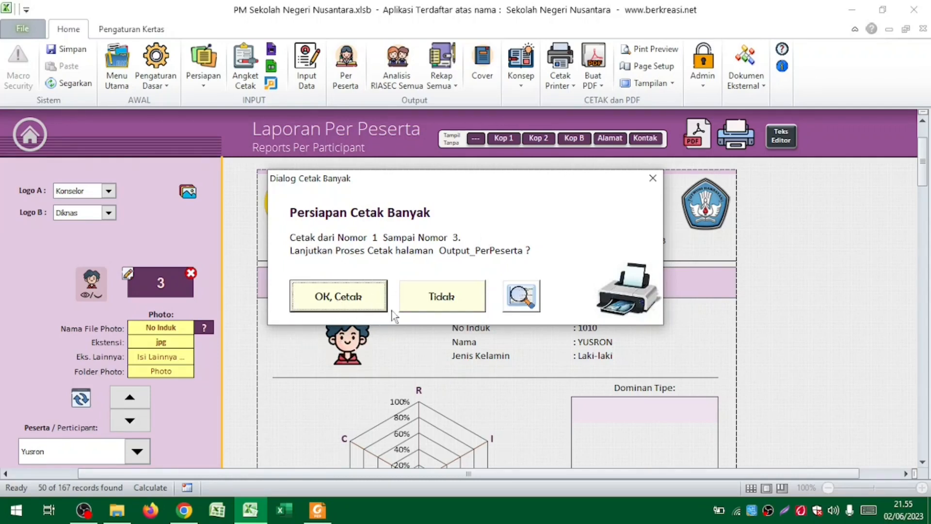
left_click(444, 302)
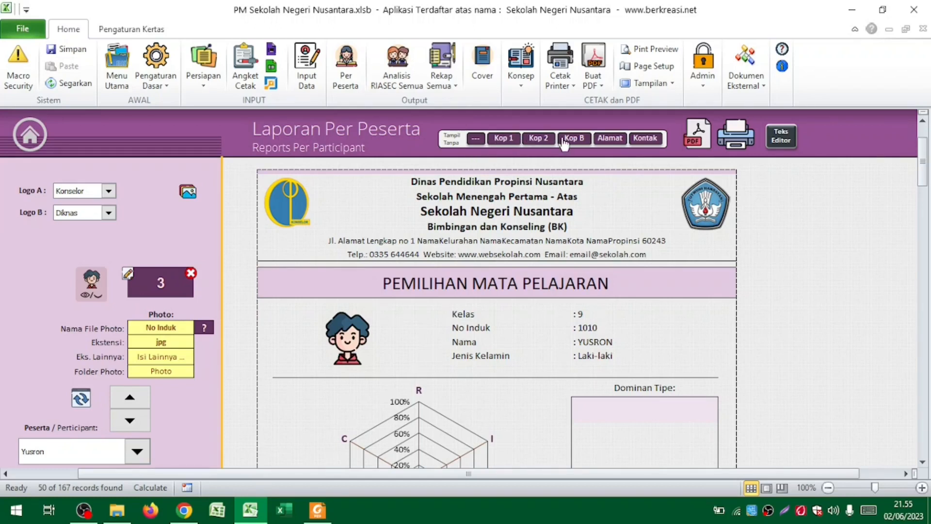
Hide the letterhead's address (Alamat) and contact (Kontak) lines one after the other, and show both again
left_click(480, 196)
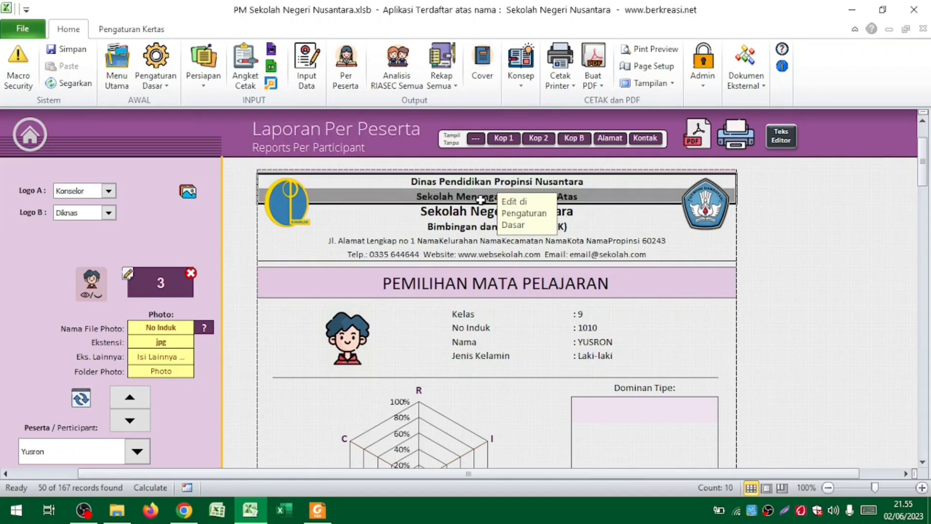
left_click(483, 255)
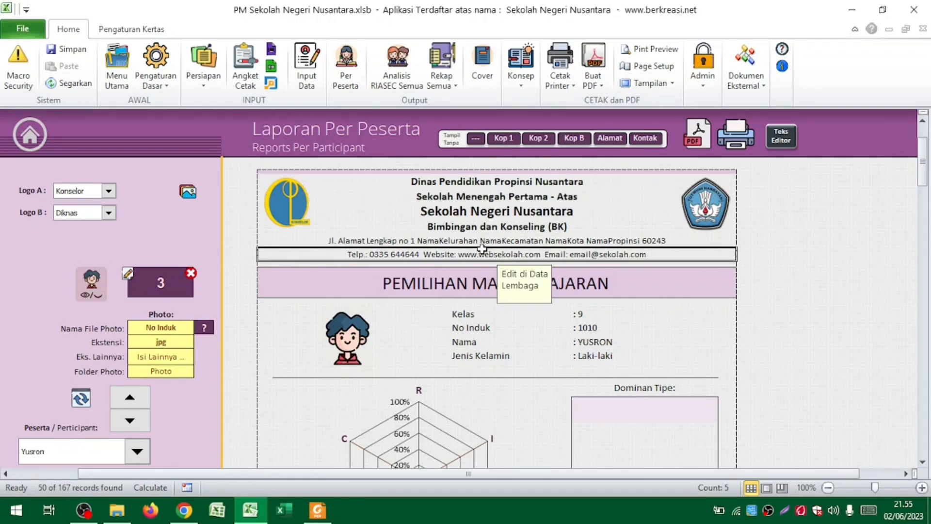
left_click(613, 138)
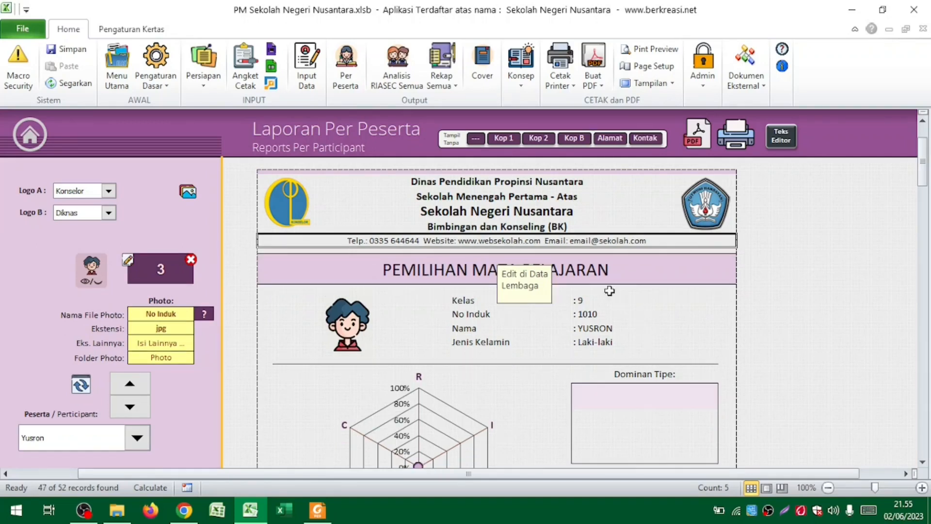
left_click(596, 270)
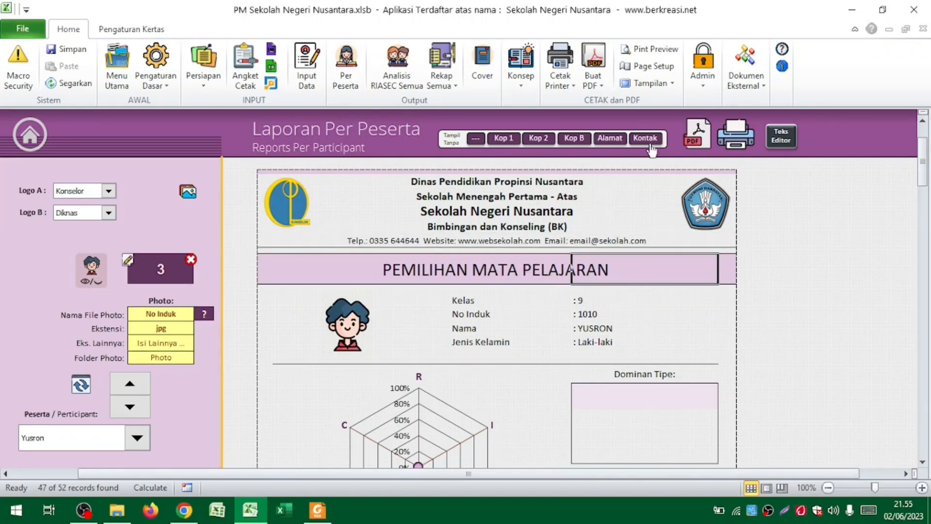
left_click(578, 240)
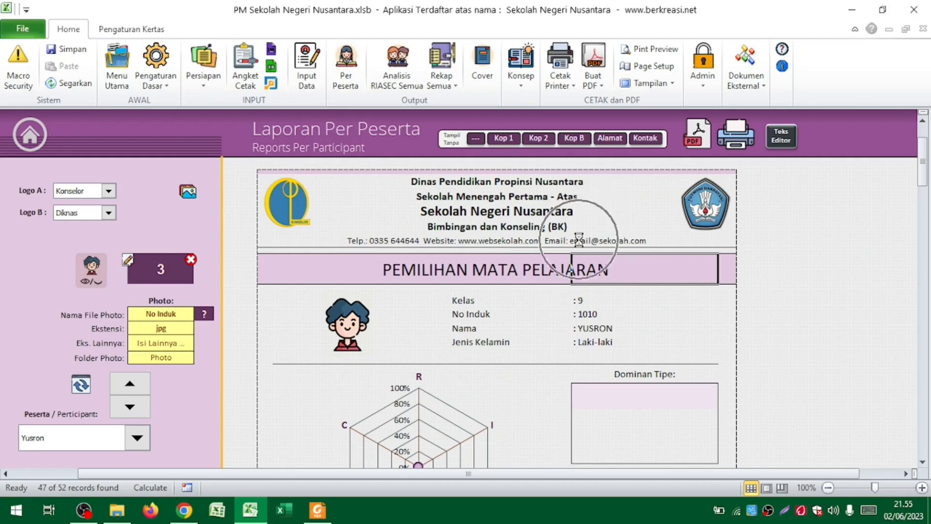
left_click(646, 139)
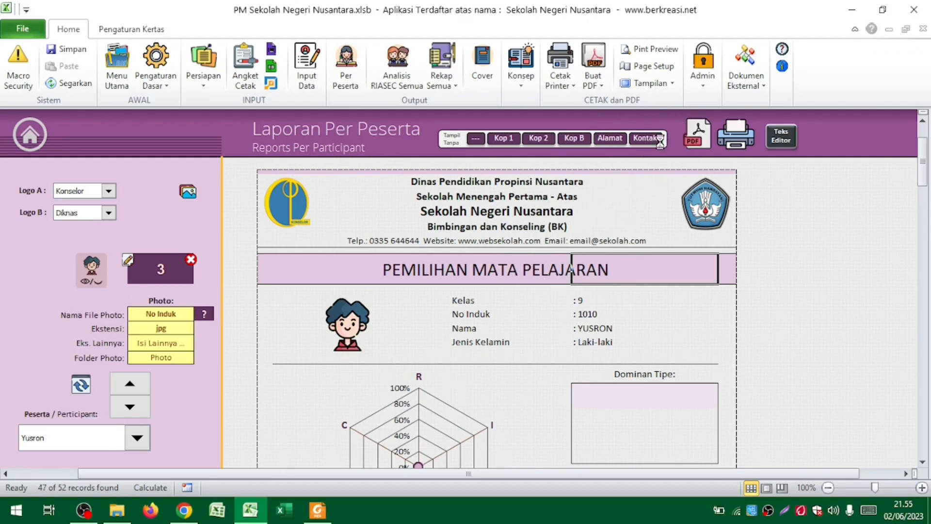
left_click(573, 313)
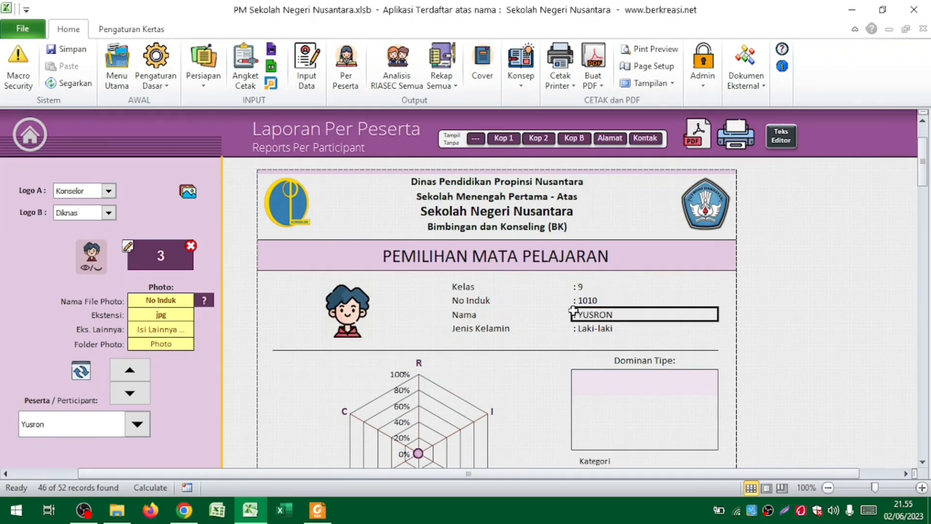
left_click(606, 138)
left_click(649, 139)
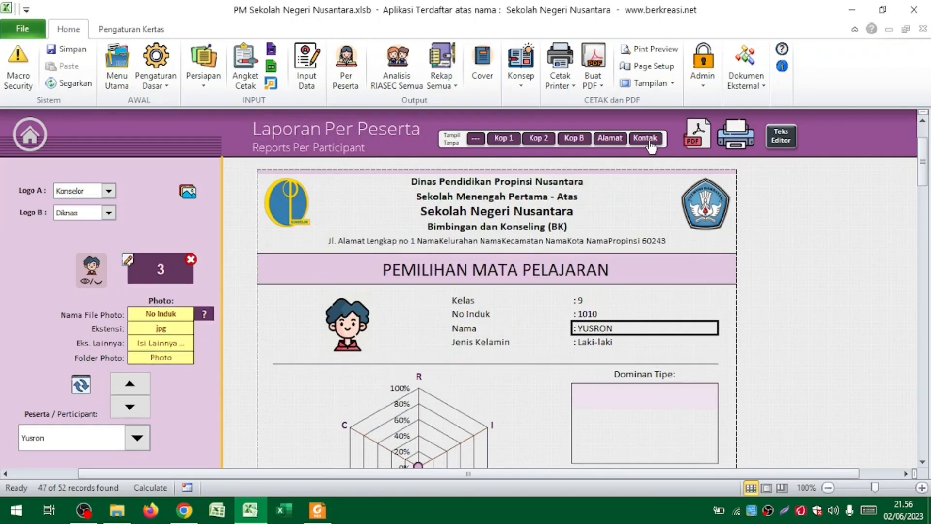
Show the letterhead's contact (Kontak) line again, briefly switch away from the report workbook and return to it
left_click(650, 142)
key("alt+Tab")
key("alt+Tab")
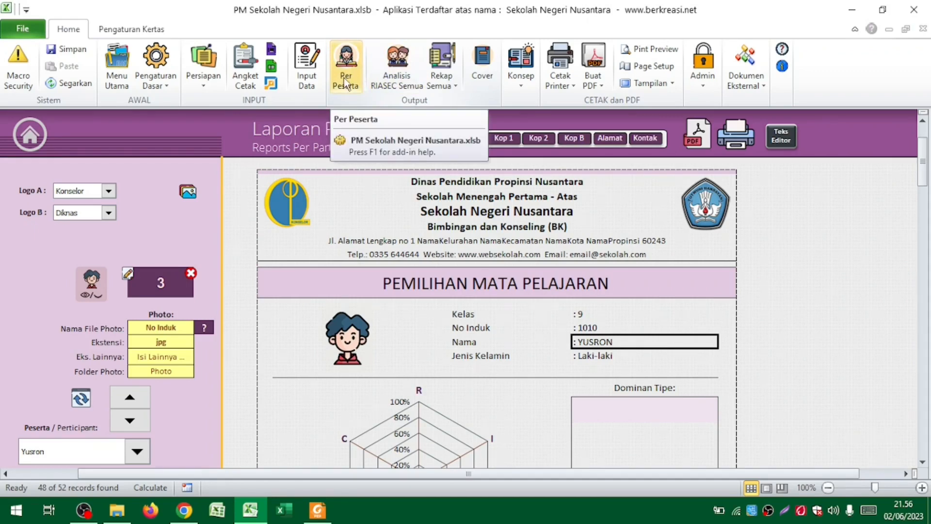
Open the RIASEC analysis for all participants (Analisis RIASEC Semua) and examine its names, short and long results, percentages, career goals and chosen subjects
left_click(409, 86)
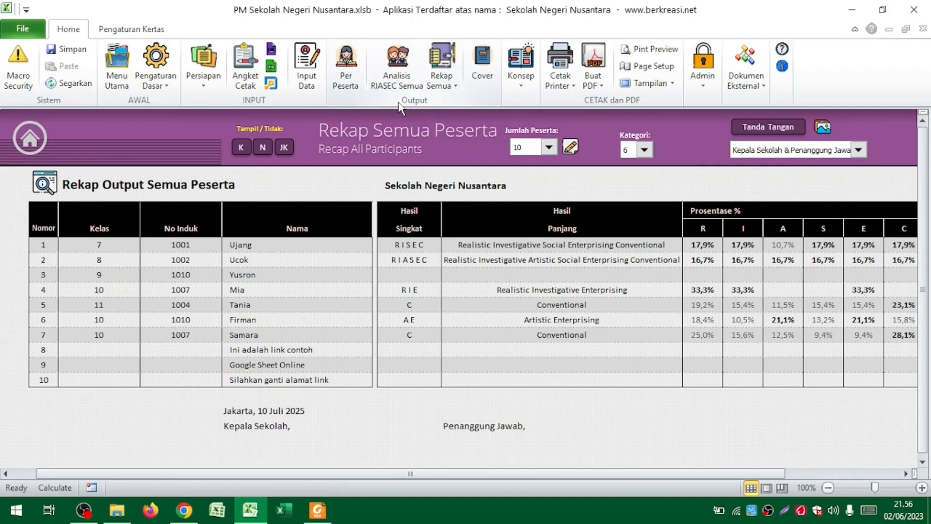
left_click(280, 246)
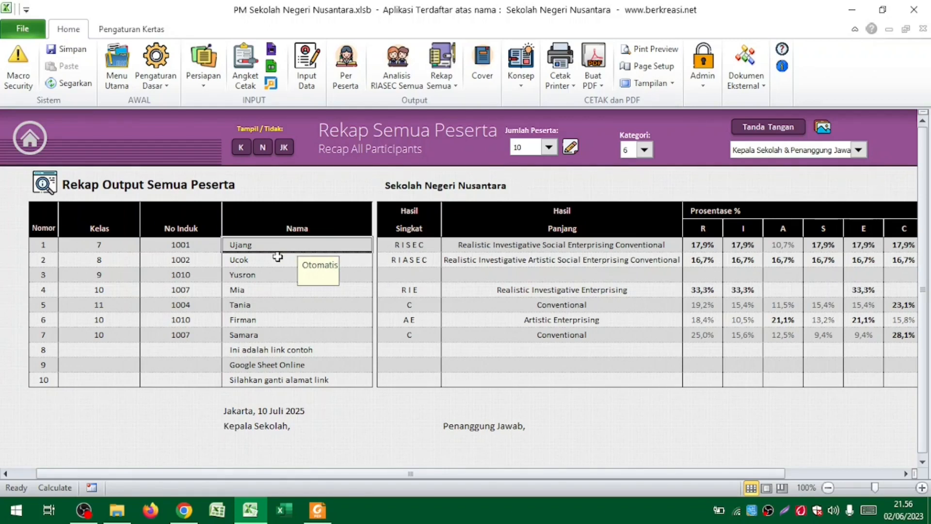
left_click(283, 305)
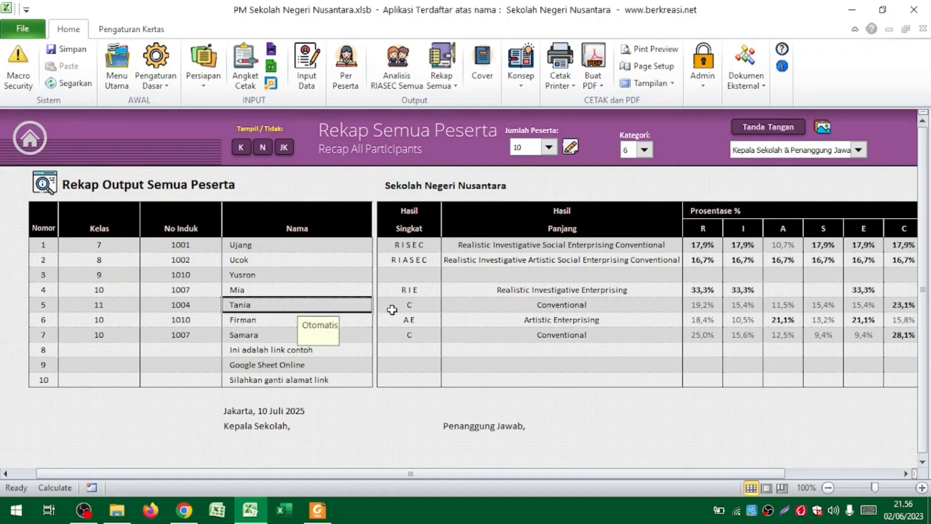
left_click(414, 306)
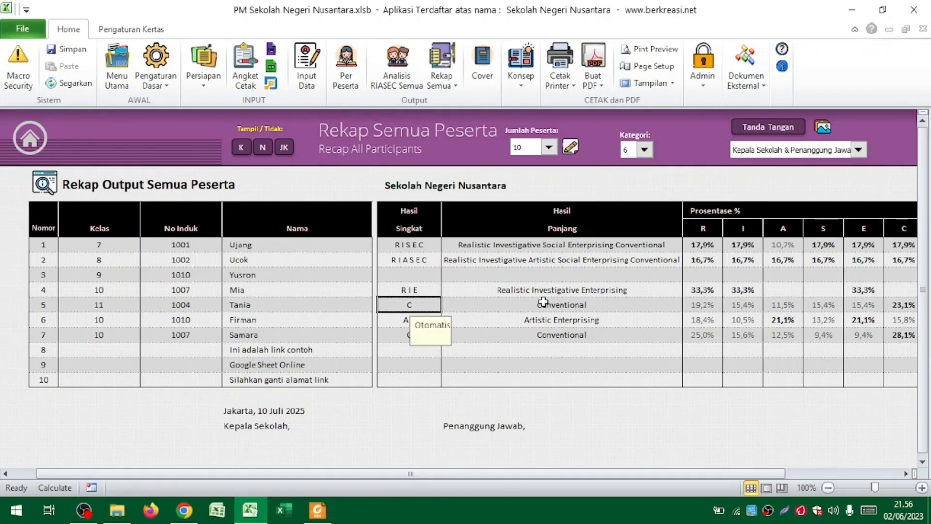
scroll(543, 301, "right", 2)
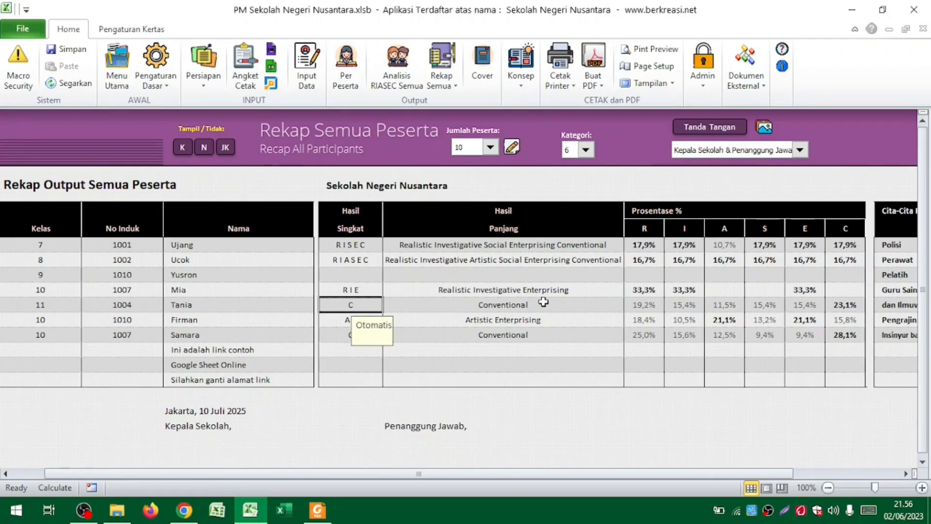
scroll(676, 284, "right", 2)
scroll(676, 284, "right", 3)
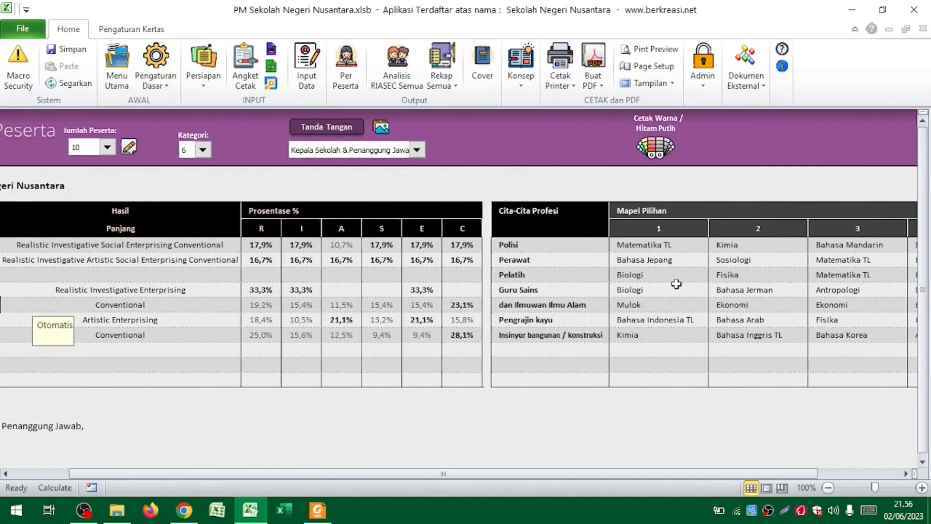
Examine the participants' RIASEC percentages, career aspirations and chosen subjects across the full width of the all-participants recap table
scroll(676, 284, "left", 6)
scroll(676, 284, "right", 2)
scroll(676, 284, "right", 3)
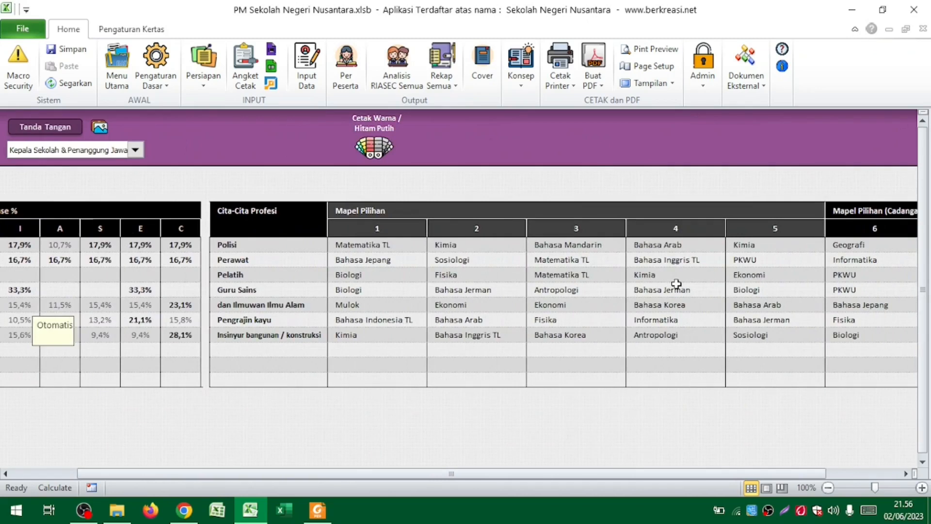
left_click(357, 302)
key("Right")
key("Right")
key("Right")
key("Right")
key("Right")
key("Right")
key("Right")
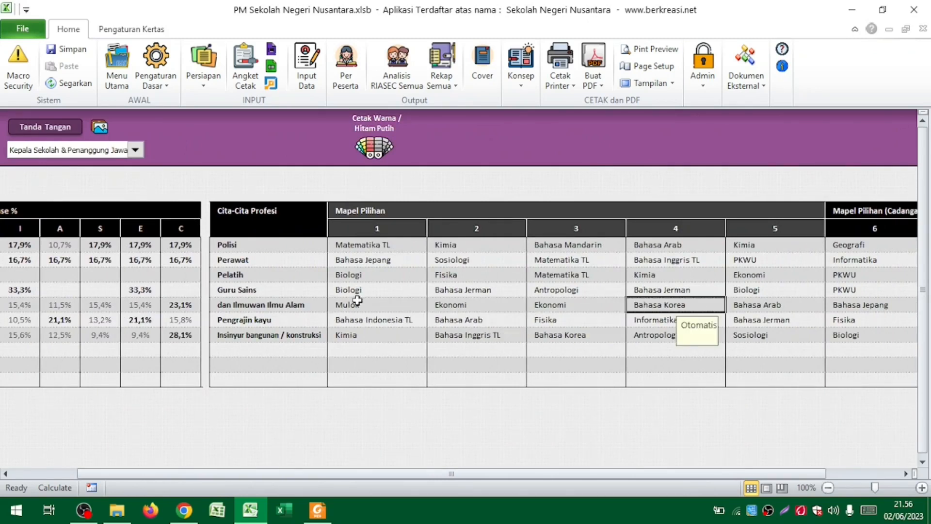
key("Left")
key("Left")
key("Left")
key("Left")
key("Left")
key("Left")
key("Left")
key("Left")
key("Left")
key("Left")
key("Left")
key("Left")
key("Left")
key("Left")
key("Left")
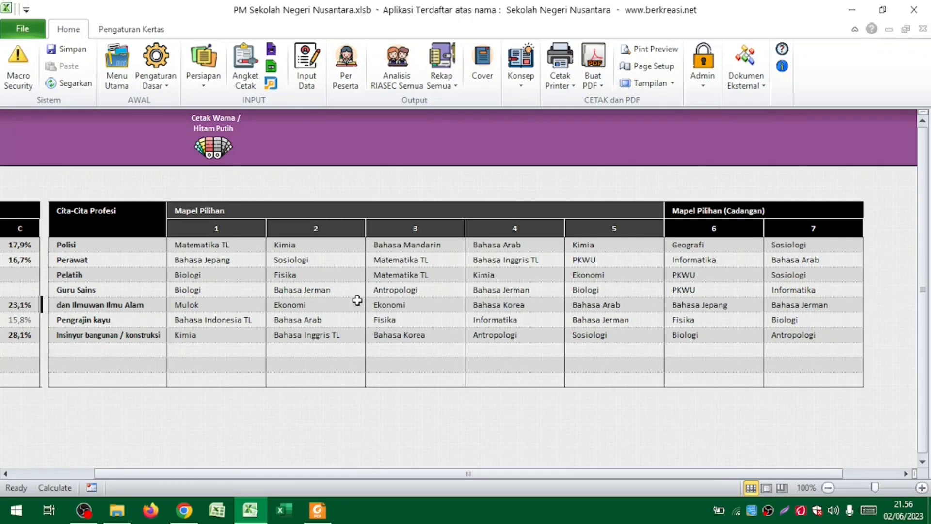
key("Left")
key("Left")
key("Left")
key("Left")
key("Left")
key("Left")
key("Left")
key("Left")
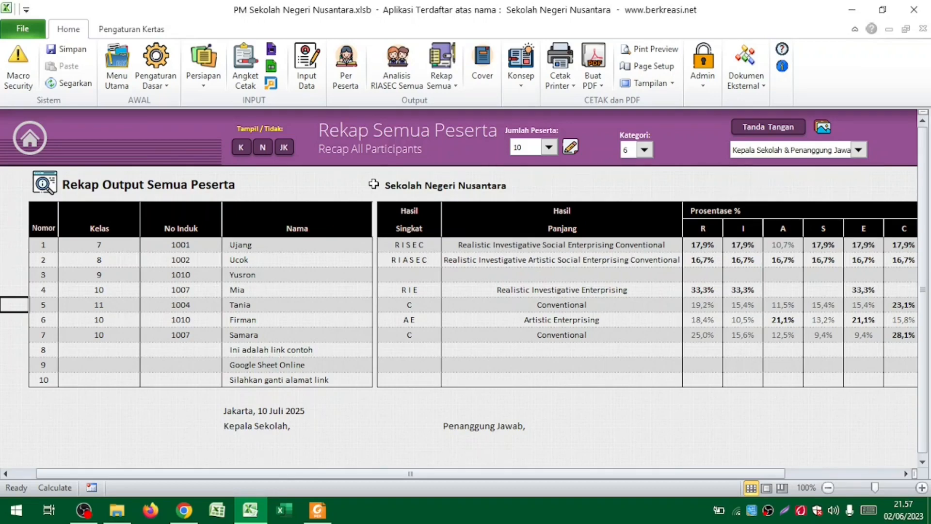
key("alt+Tab")
key("Right")
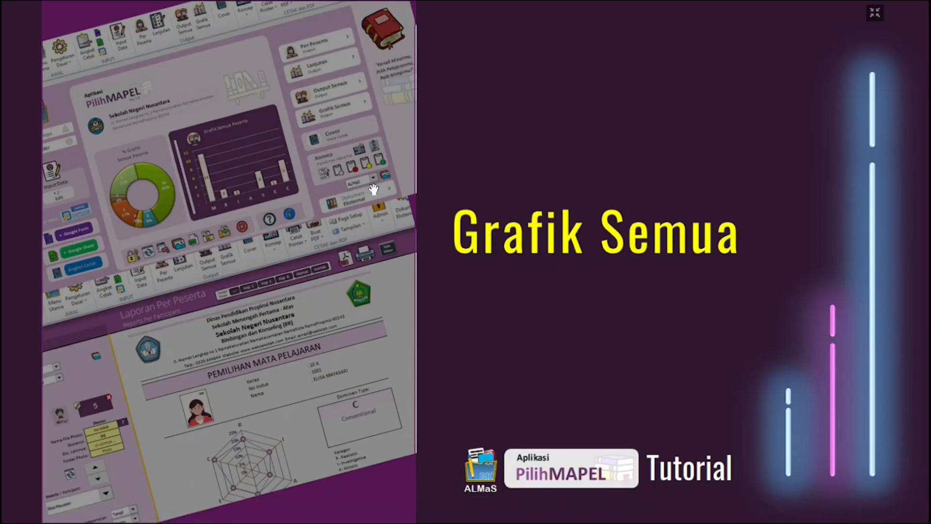
key("Right")
key("Left")
key("Left")
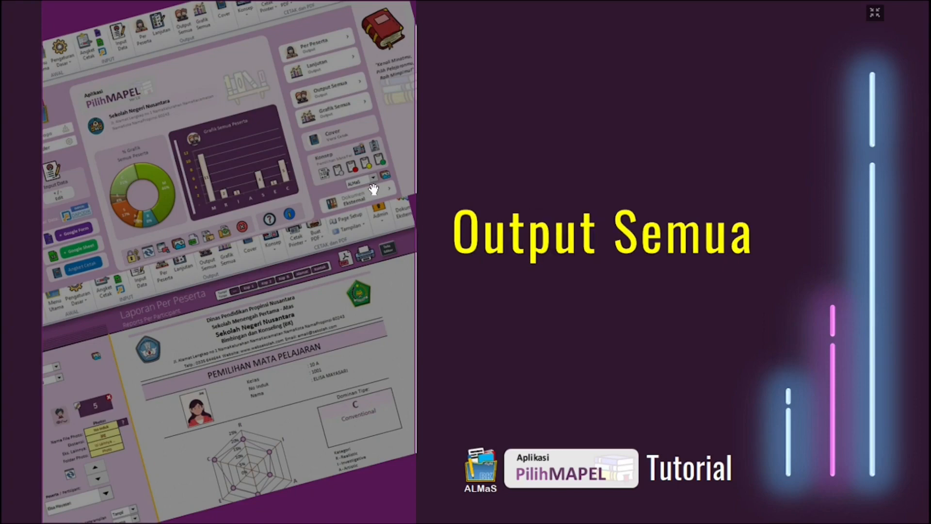
key("alt+Tab")
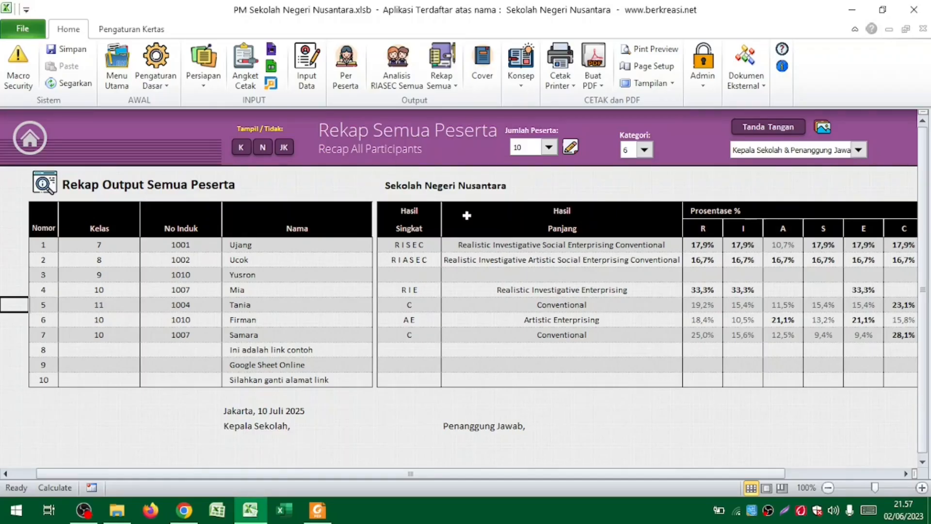
Open the Rekap Pemilih Mapel report, which lists participants per subject
left_click(504, 283)
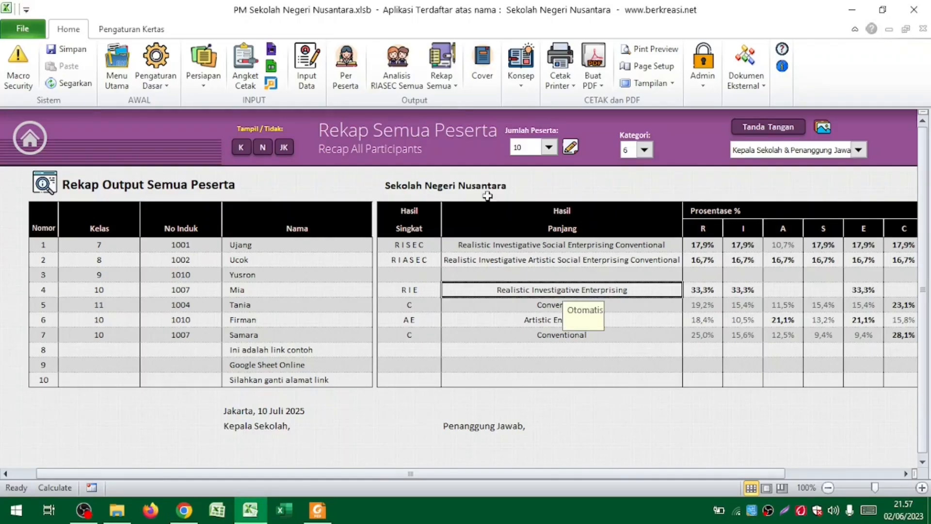
left_click(443, 83)
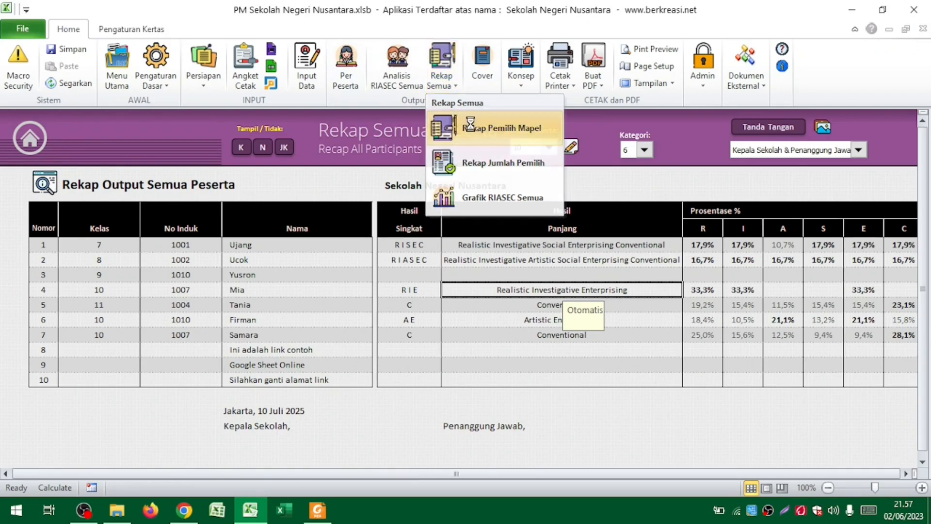
left_click(466, 127)
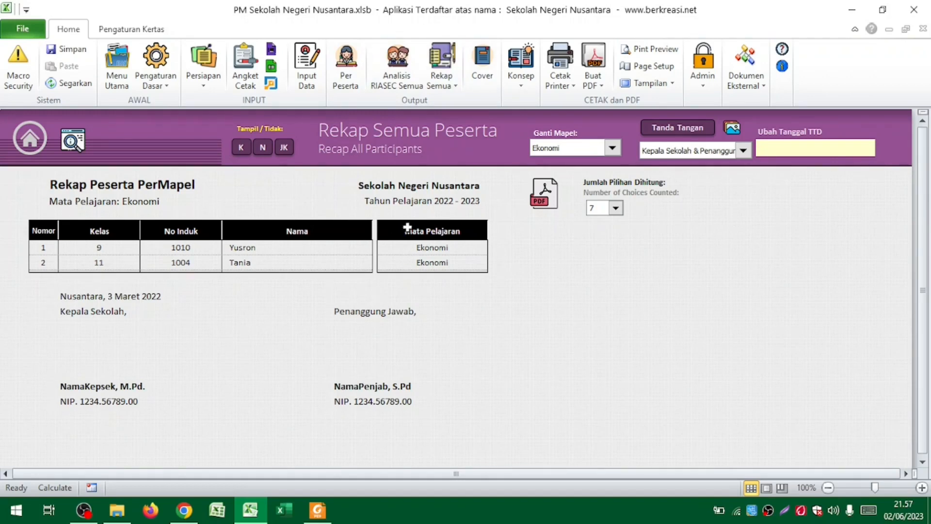
Show the per-subject participant recap for Geografi and for Bahasa Indonesia TL
left_click(613, 148)
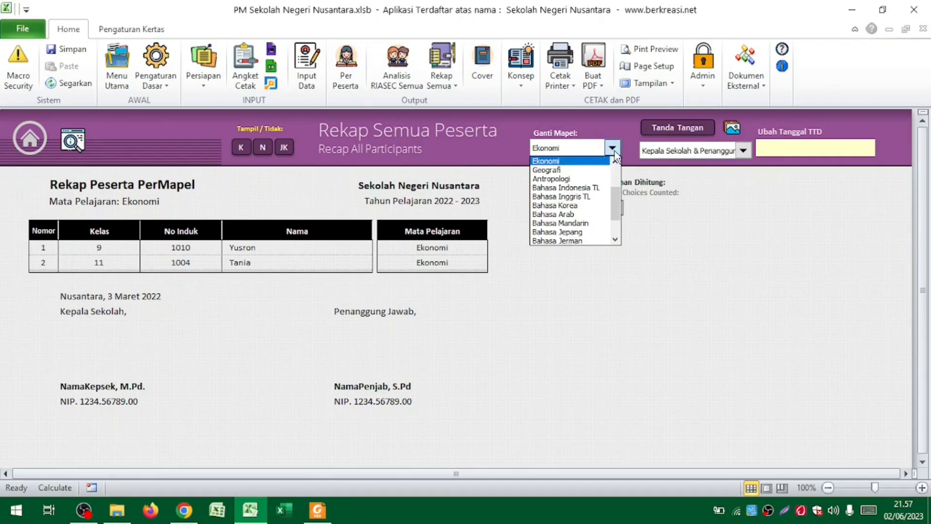
left_click(601, 171)
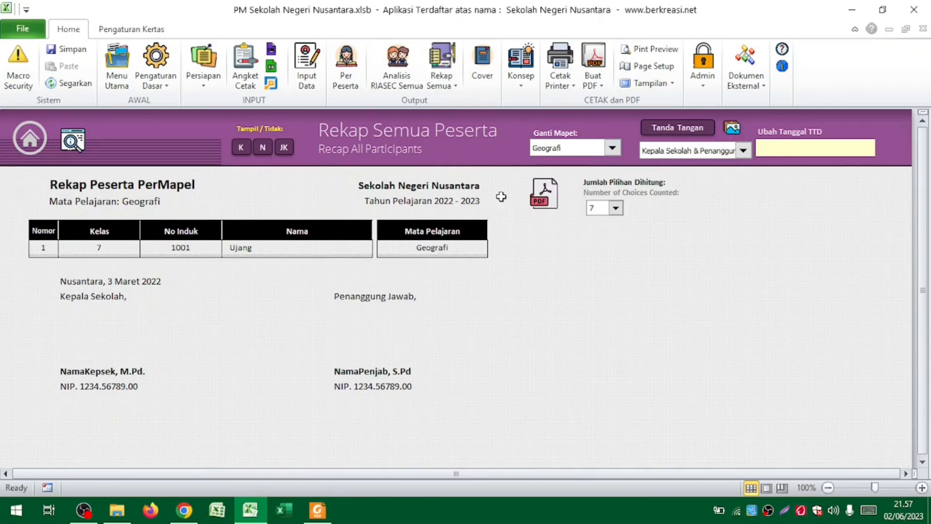
left_click(613, 148)
left_click(595, 179)
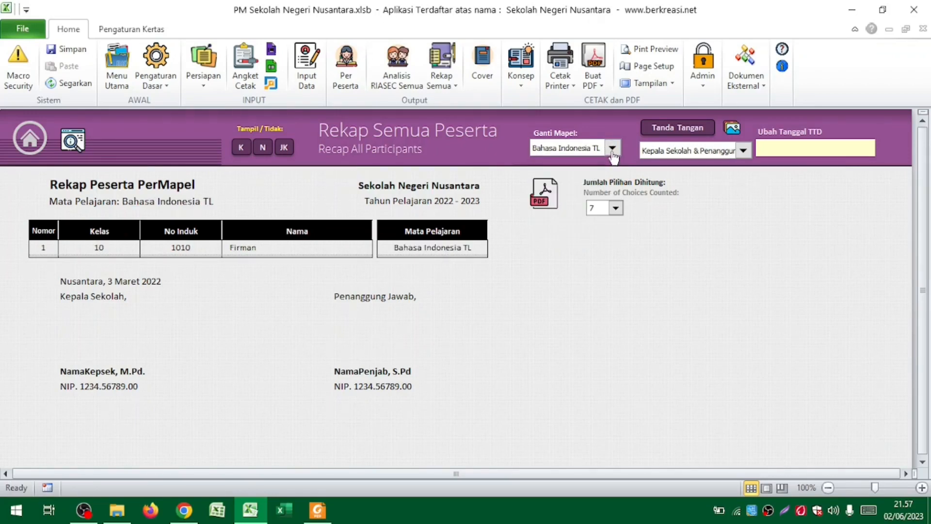
Set the subject of the per-subject participant recap to Biologi
left_click(612, 148)
left_click_drag(615, 198, 615, 177)
left_click(596, 160)
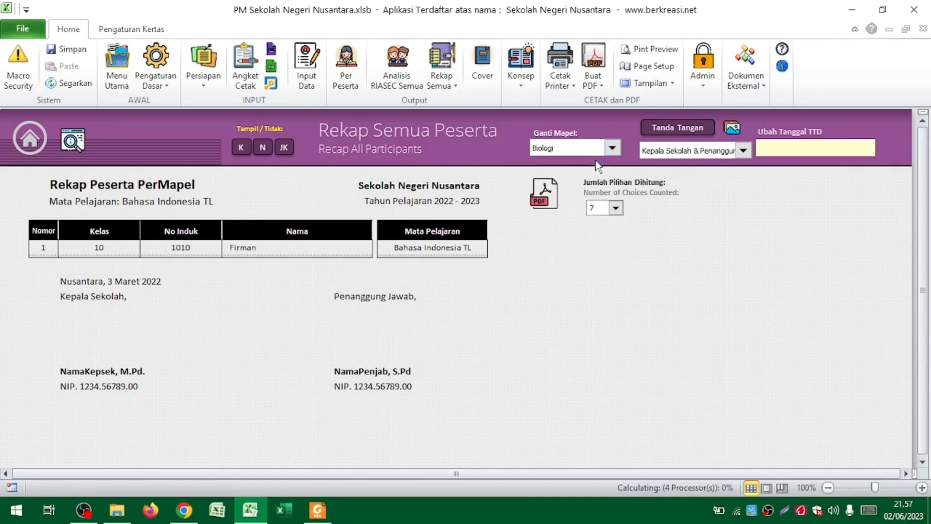
Examine the signature area and the subject column of the Biologi participant recap
left_click(541, 194)
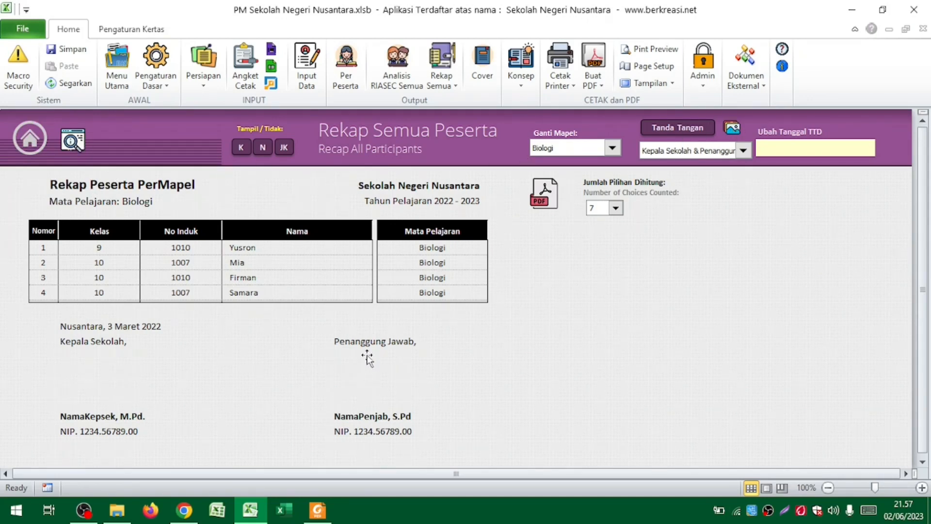
left_click(156, 385)
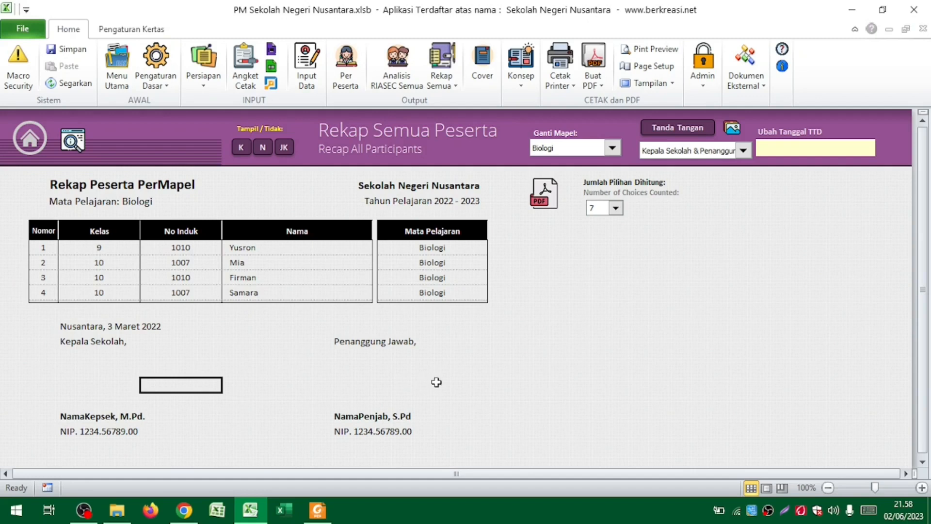
left_click(365, 380)
left_click(245, 362)
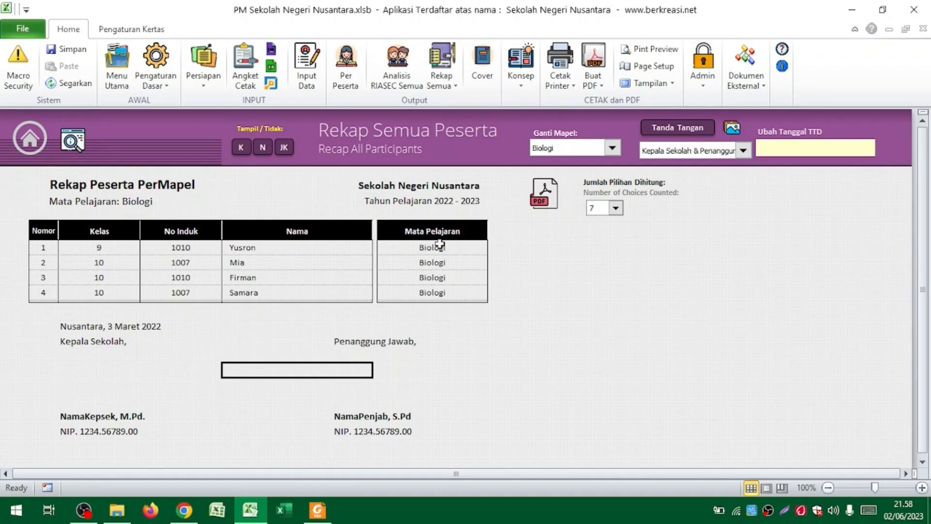
left_click_drag(439, 245, 438, 294)
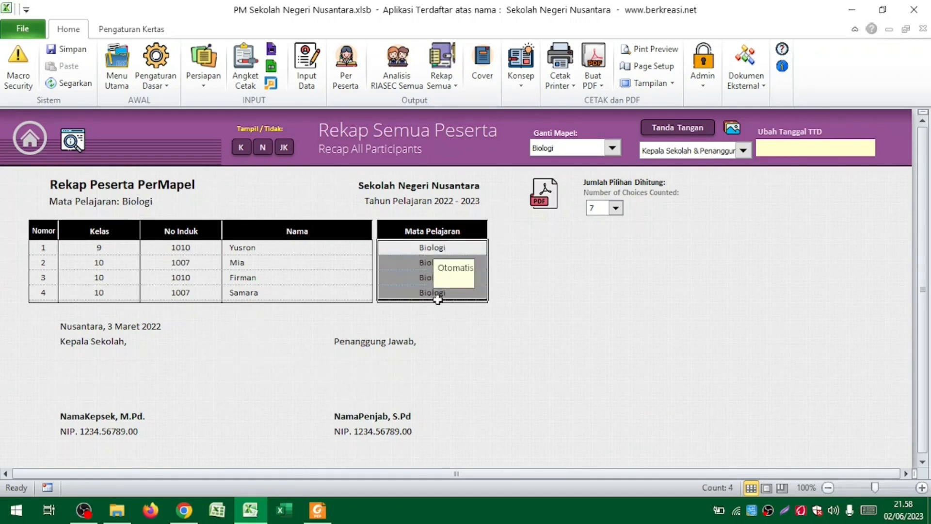
left_click(426, 335)
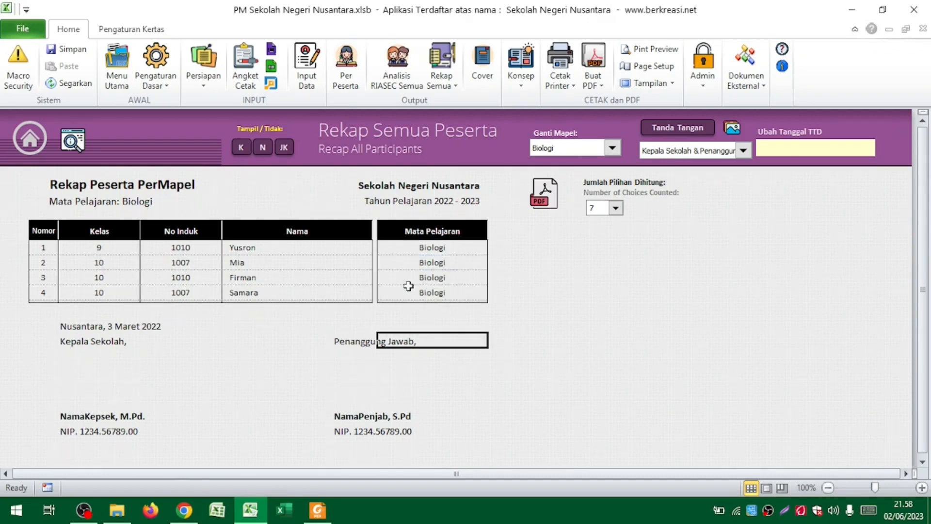
Open the Rekap Jumlah Pemilih report with the number of voters per subject
left_click(441, 73)
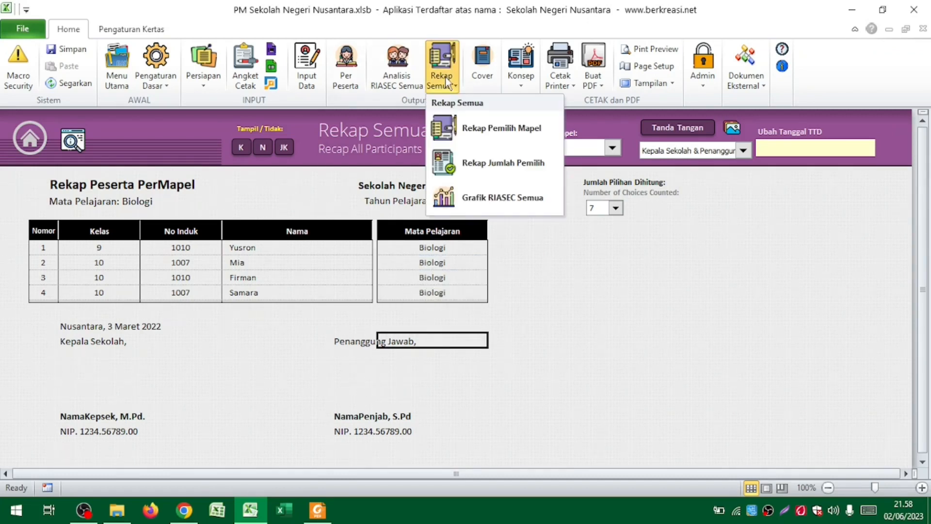
left_click(492, 164)
left_click(341, 342)
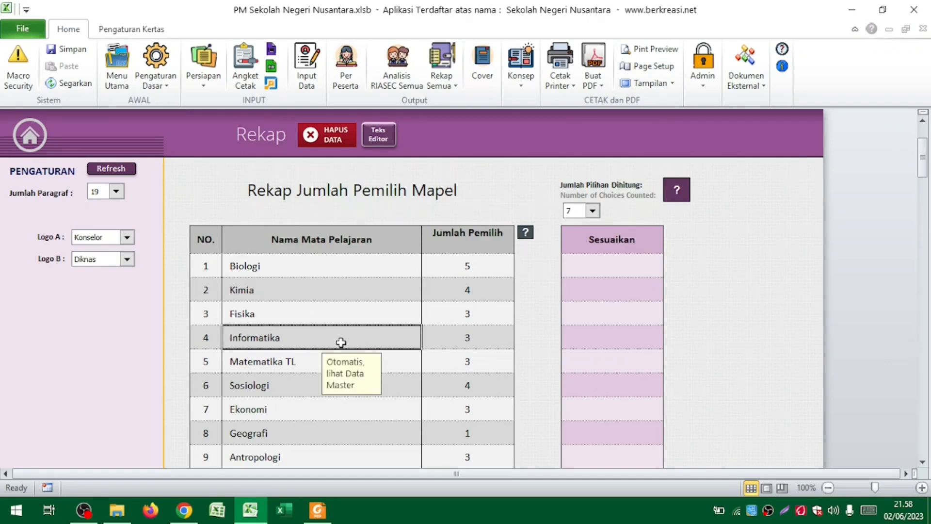
Review the subject names, voter counts, total row and adjustment column of the voter-count recap
left_click(339, 300)
scroll(339, 300, "down", 1)
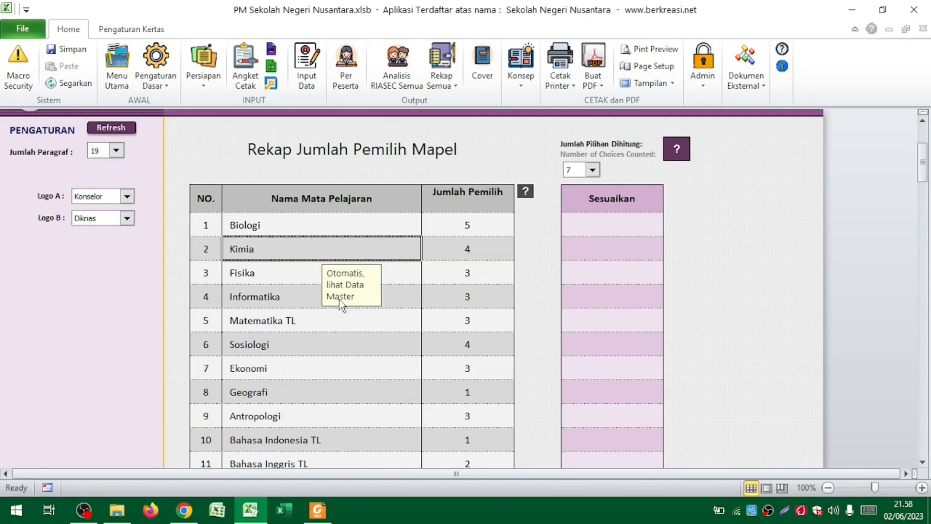
left_click(312, 321)
scroll(312, 321, "down", 4)
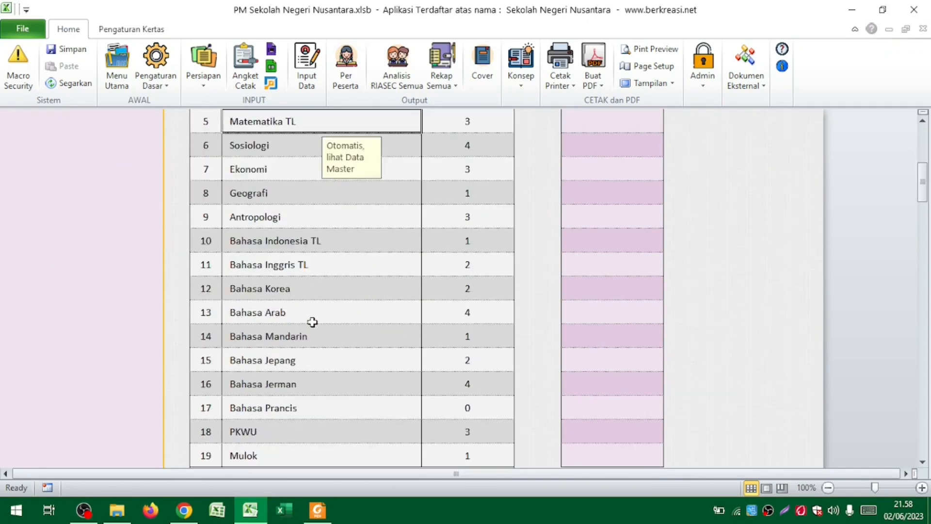
scroll(311, 322, "down", 3)
scroll(312, 322, "up", 8)
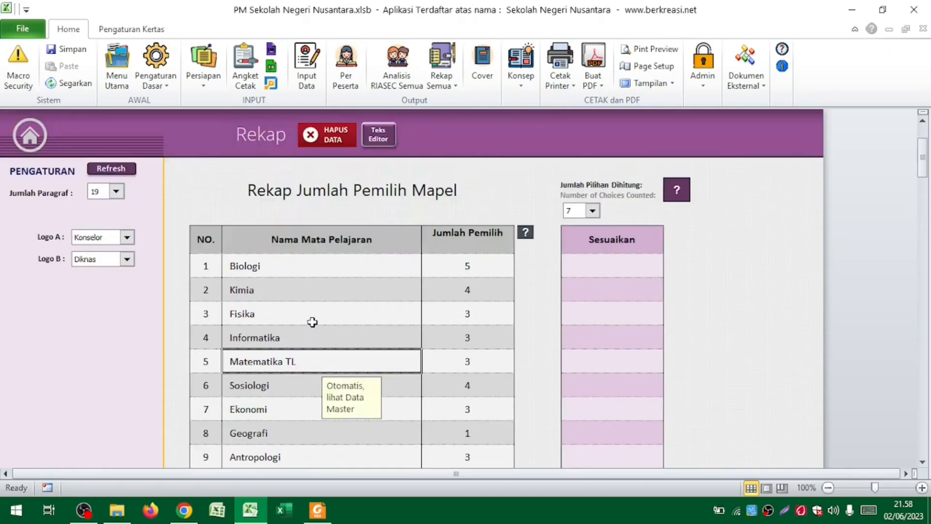
left_click(445, 317)
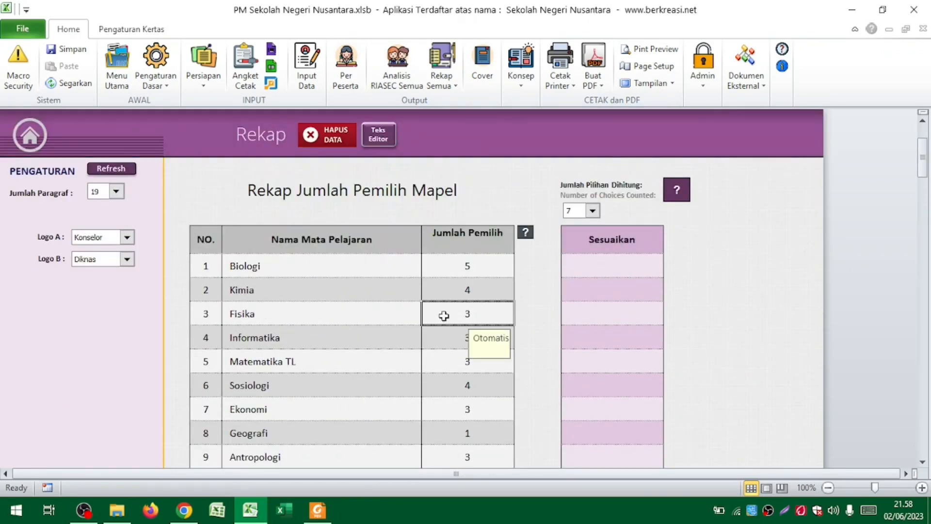
left_click(454, 275)
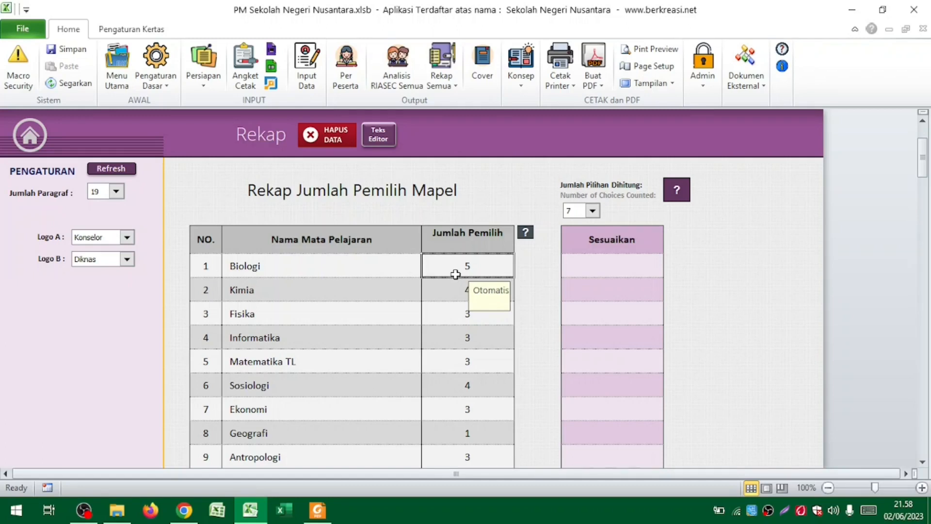
left_click(629, 276)
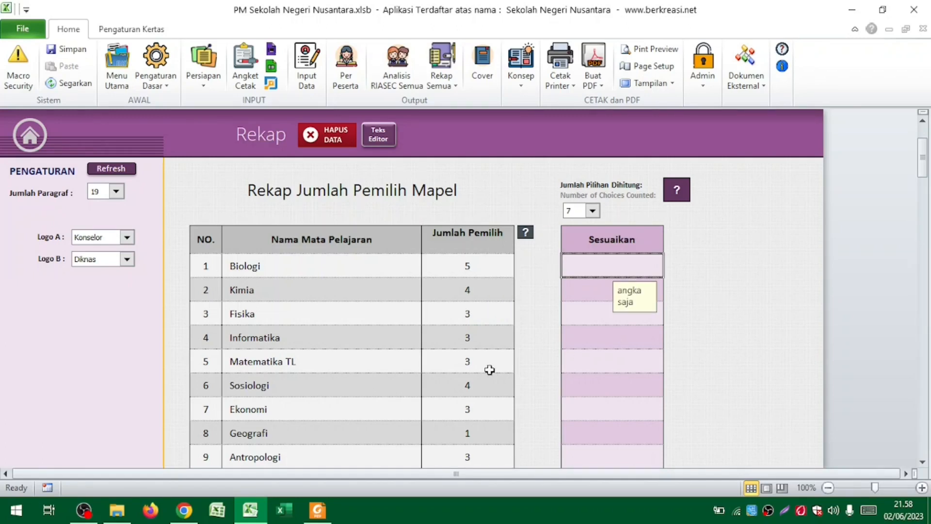
scroll(480, 370, "down", 6)
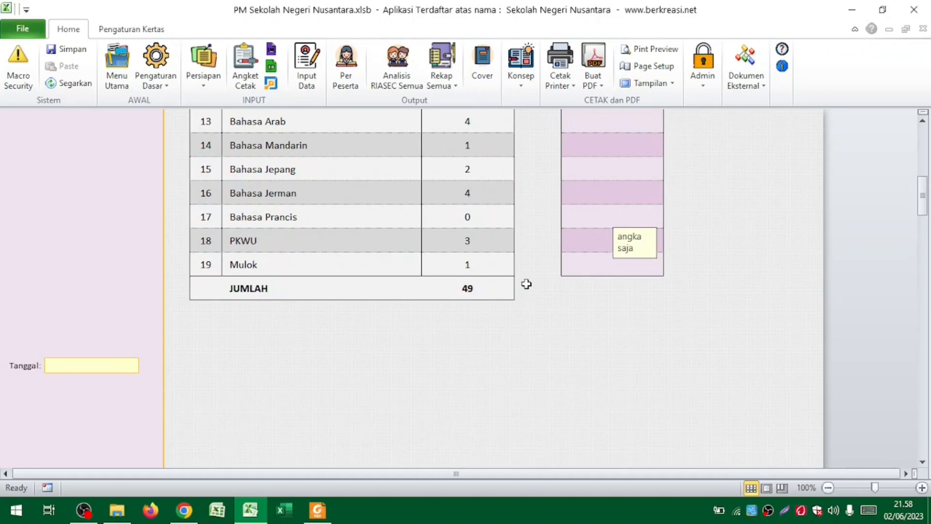
scroll(527, 283, "up", 6)
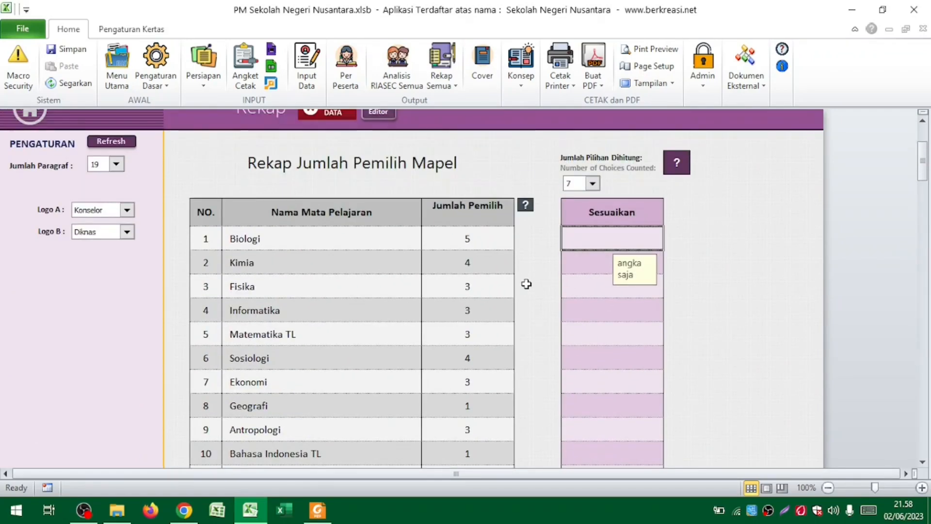
Try to enter 5 as the Sesuaikan value for Kimia
left_click(588, 264)
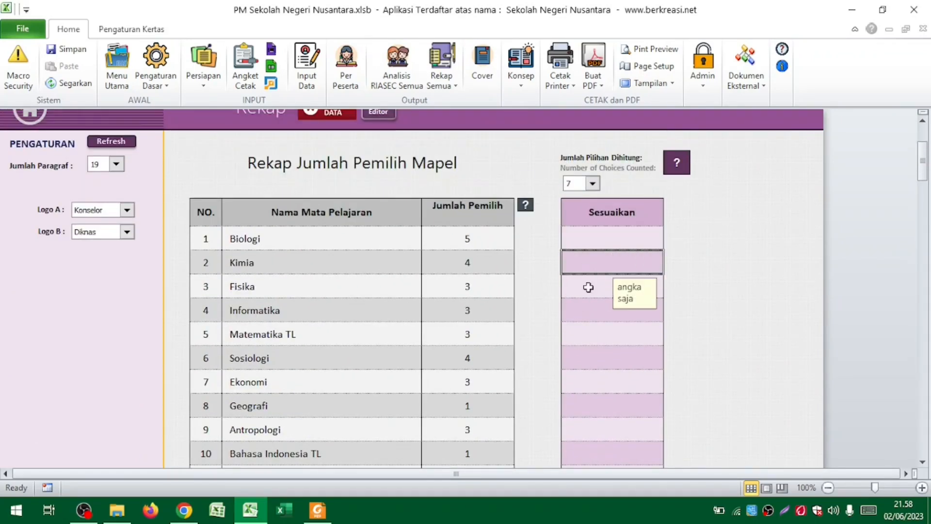
type("5")
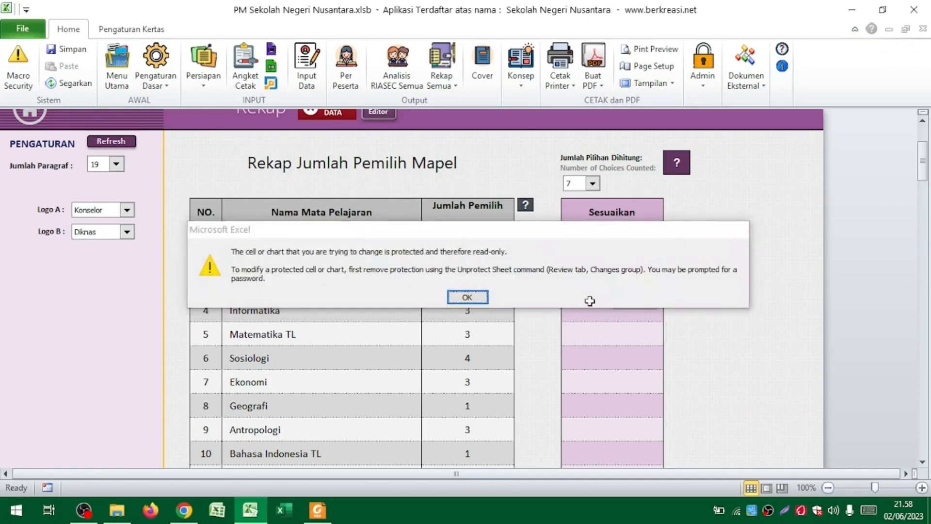
key("Return")
left_click(593, 266)
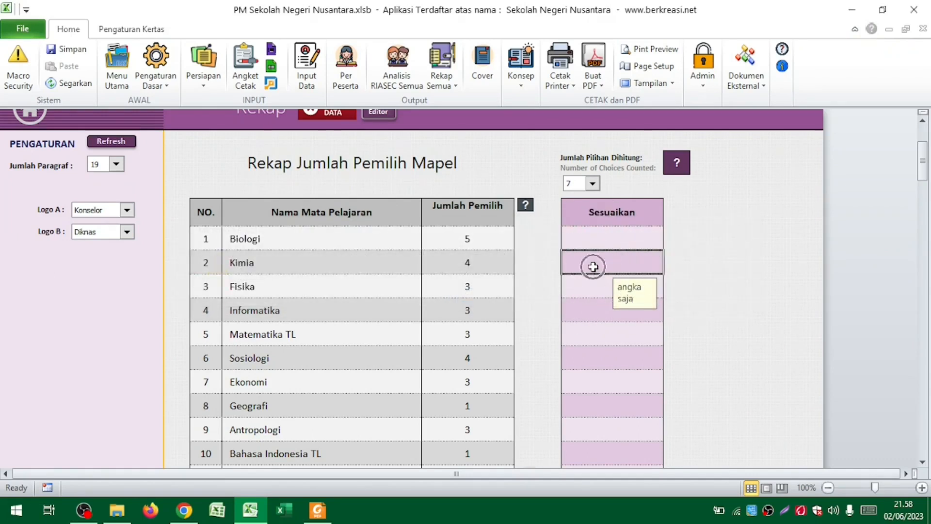
Open the Grafik RIASEC Semua report and examine its donut chart, bar chart, participant table and signature area
left_click(479, 262)
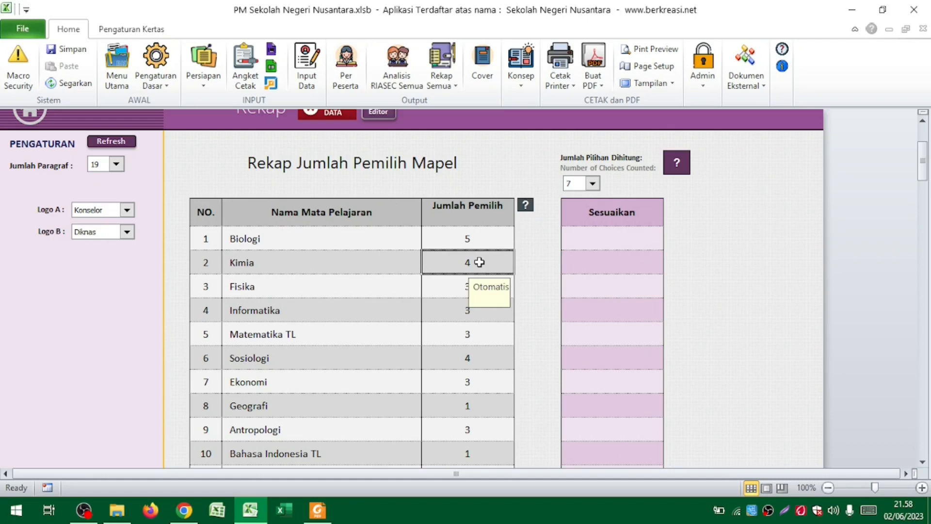
scroll(480, 262, "up", 1)
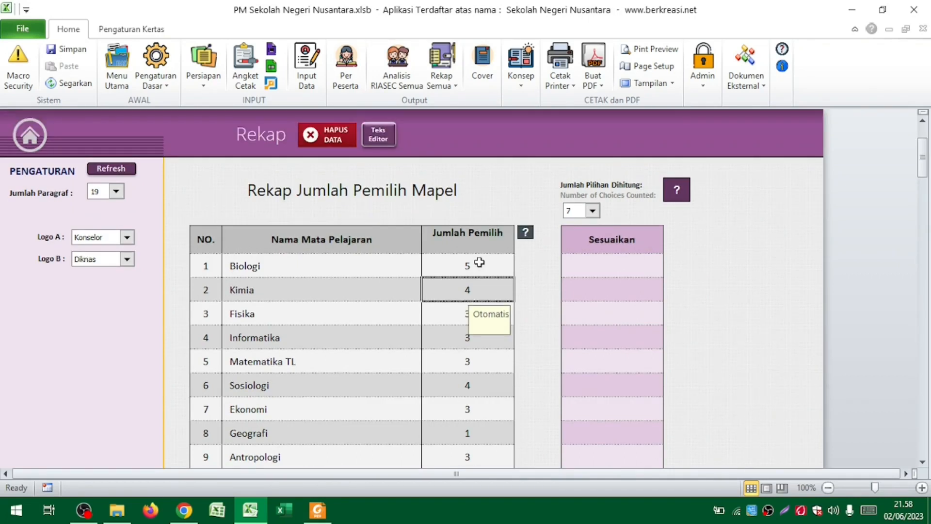
left_click(446, 83)
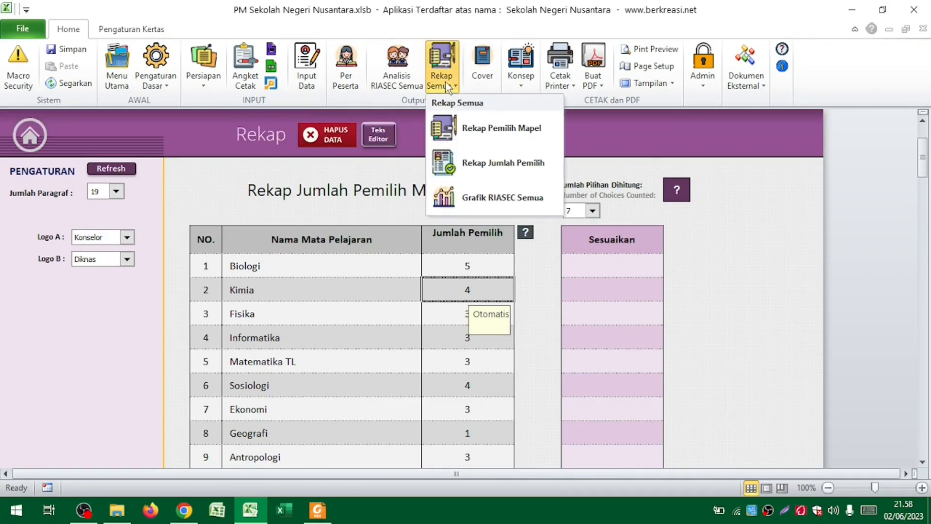
left_click(494, 204)
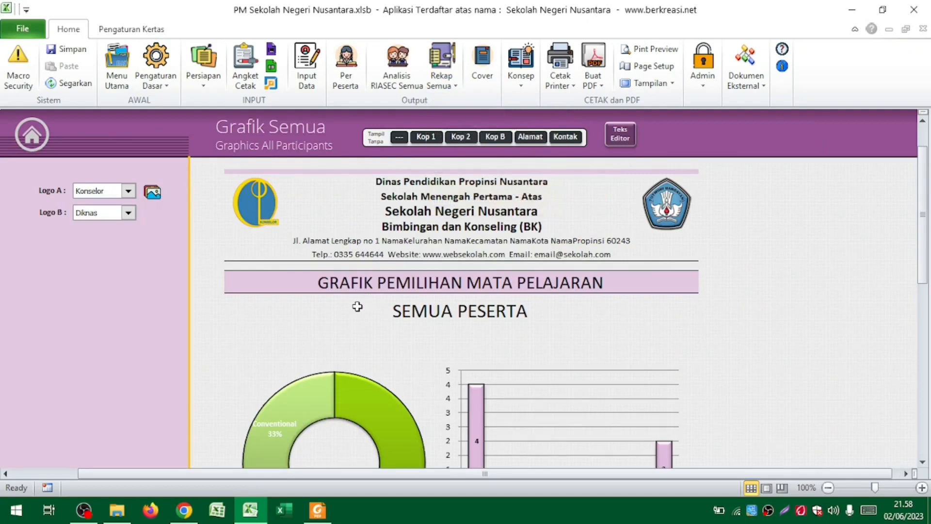
scroll(357, 307, "down", 5)
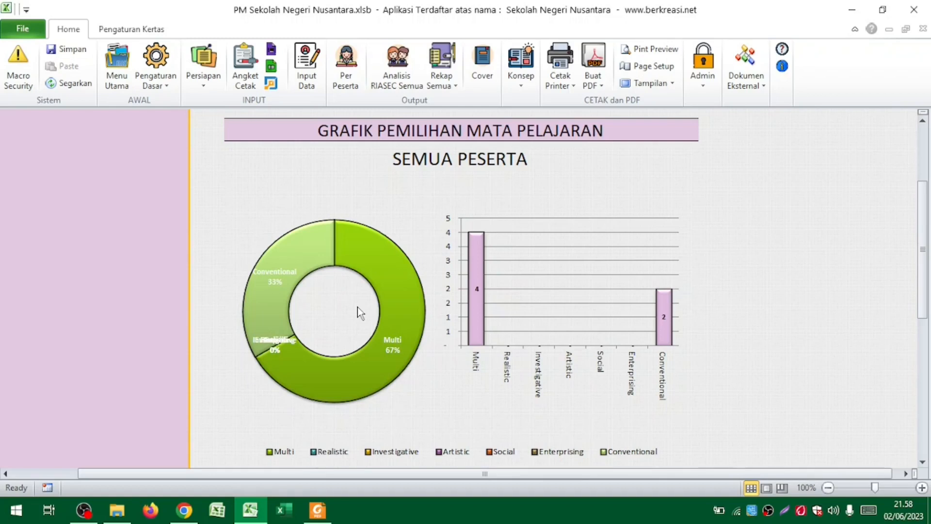
scroll(357, 307, "down", 12)
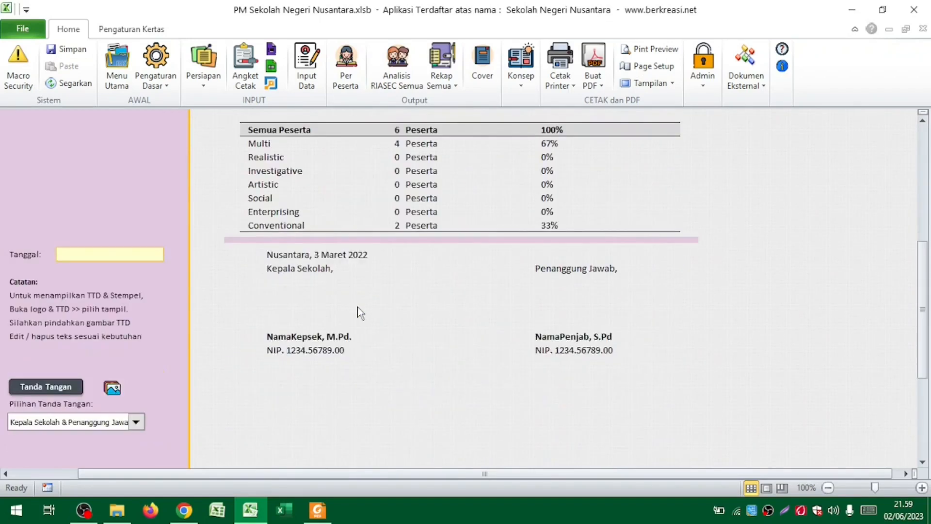
scroll(357, 307, "up", 10)
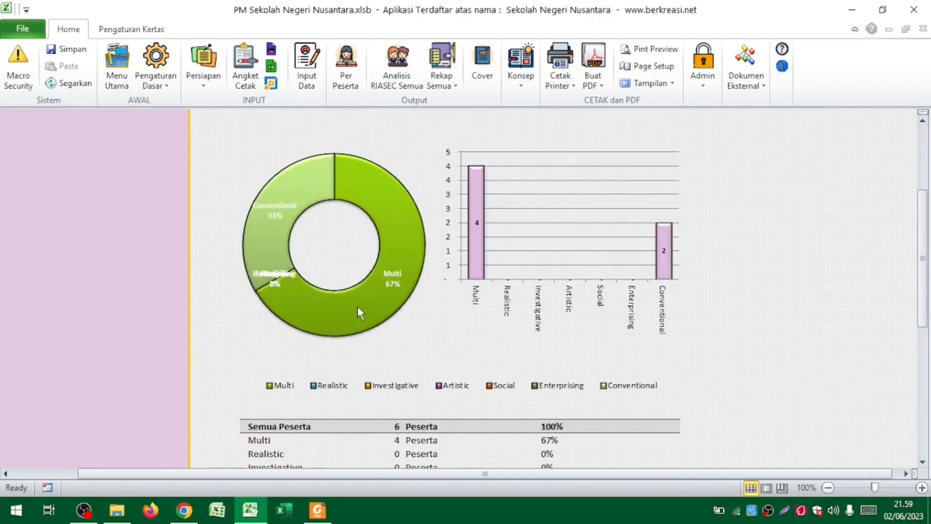
scroll(357, 307, "up", 7)
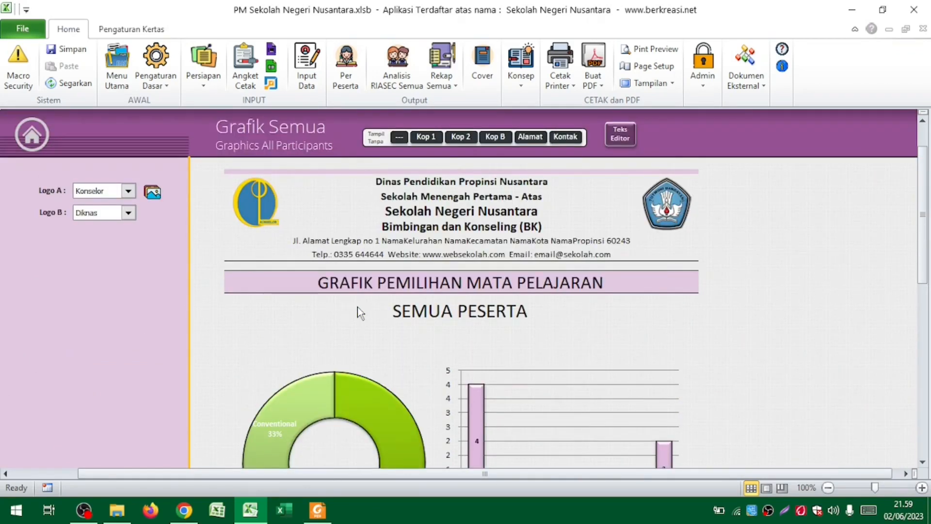
Switch to the tutorial slides, advance past the Grafik Semua slide and return to the workbook
key("alt+Tab")
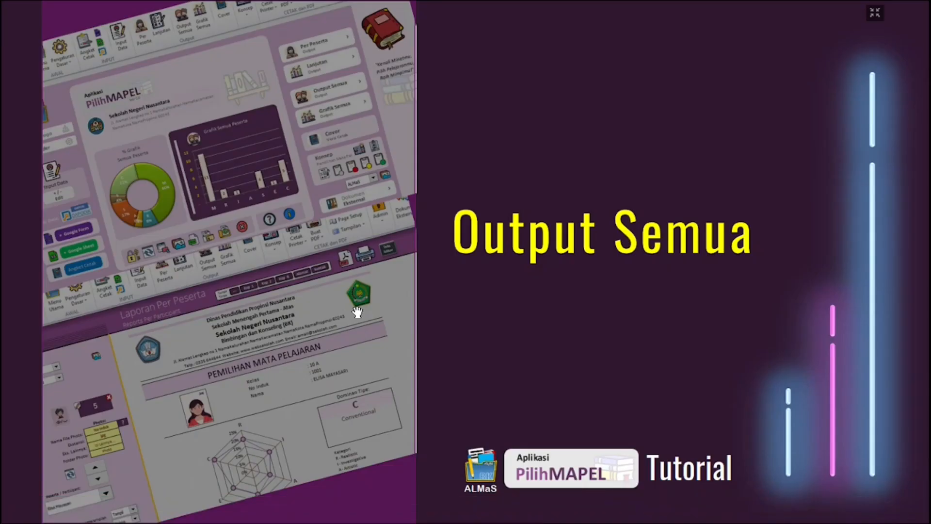
scroll(358, 312, "down", 1)
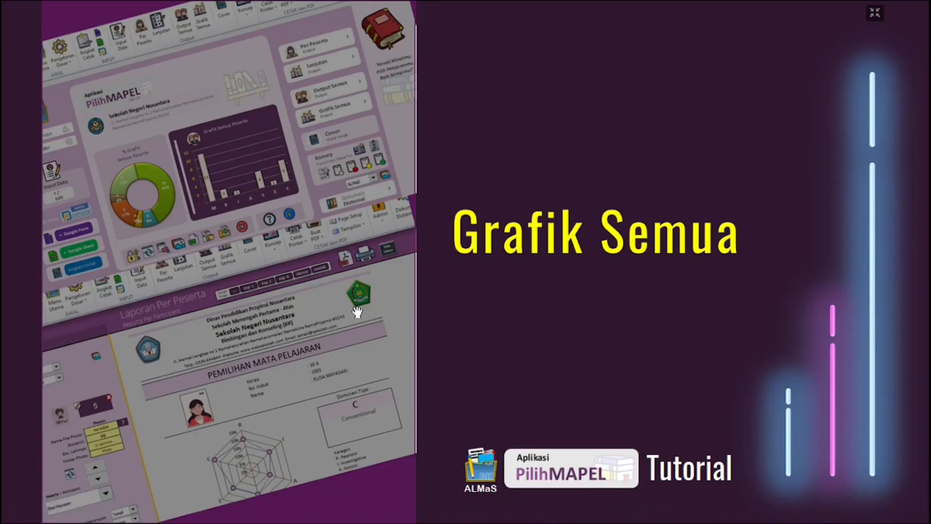
scroll(357, 312, "down", 1)
key("alt+Tab")
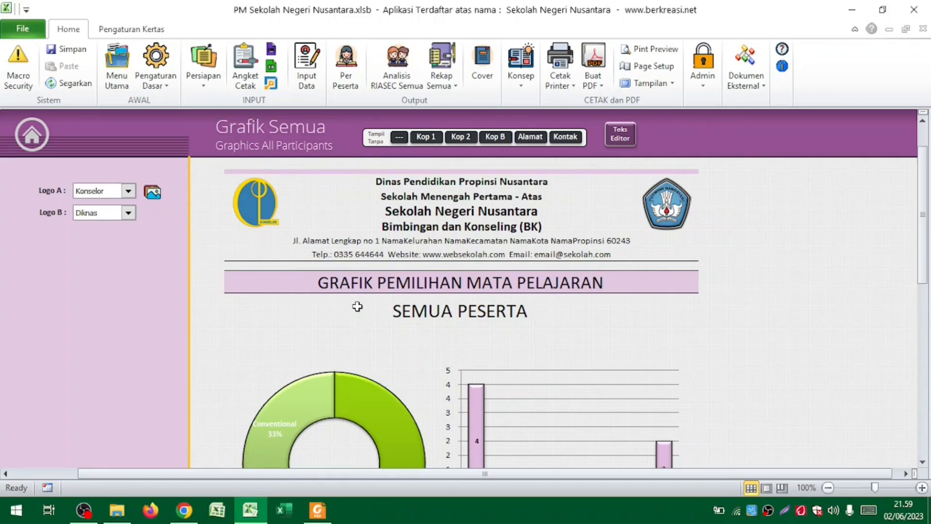
Open the Cover page from the main menu and inspect its title and subtitle
left_click(116, 73)
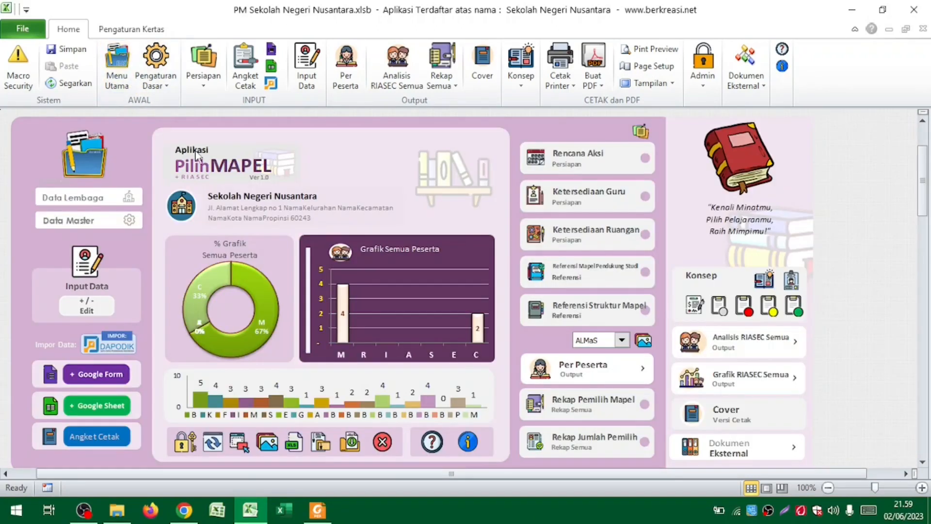
left_click(483, 80)
left_click(406, 336)
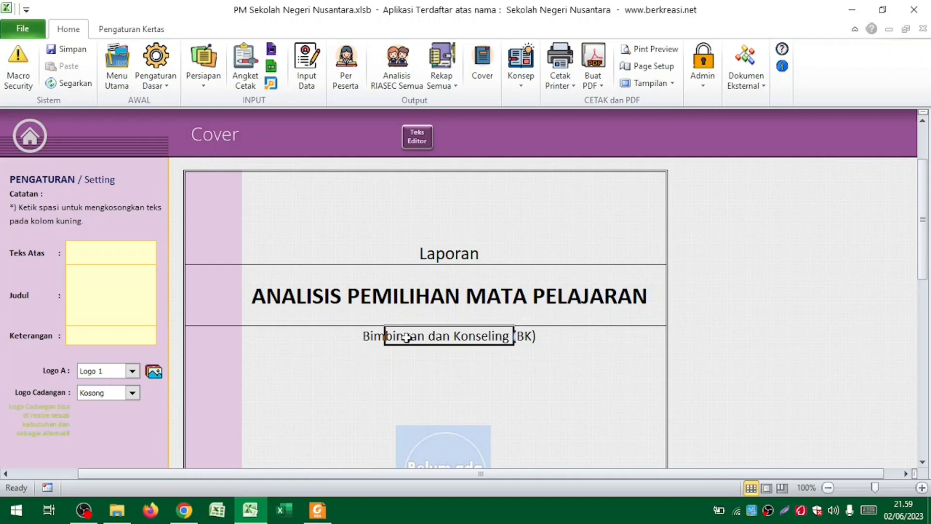
left_click(413, 294)
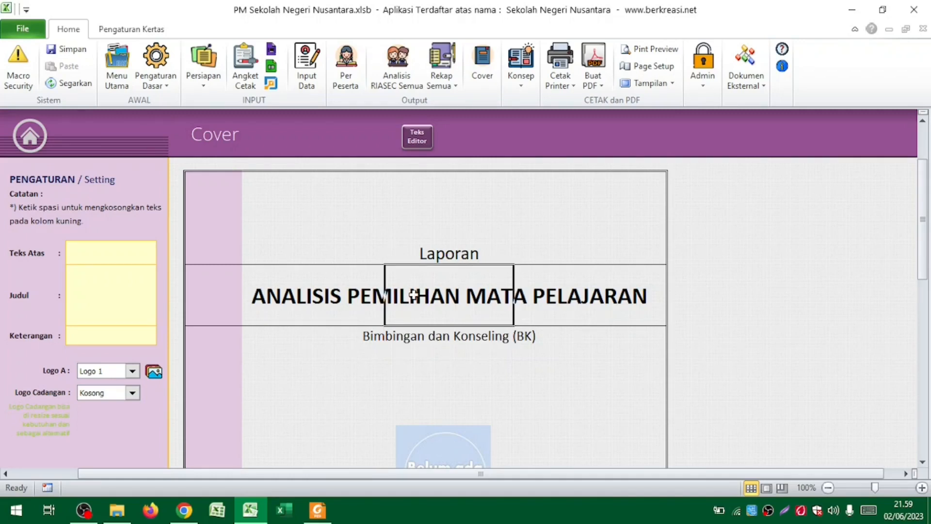
Set the cover's Judul to "Laporan Pilih Mapel"
left_click(123, 302)
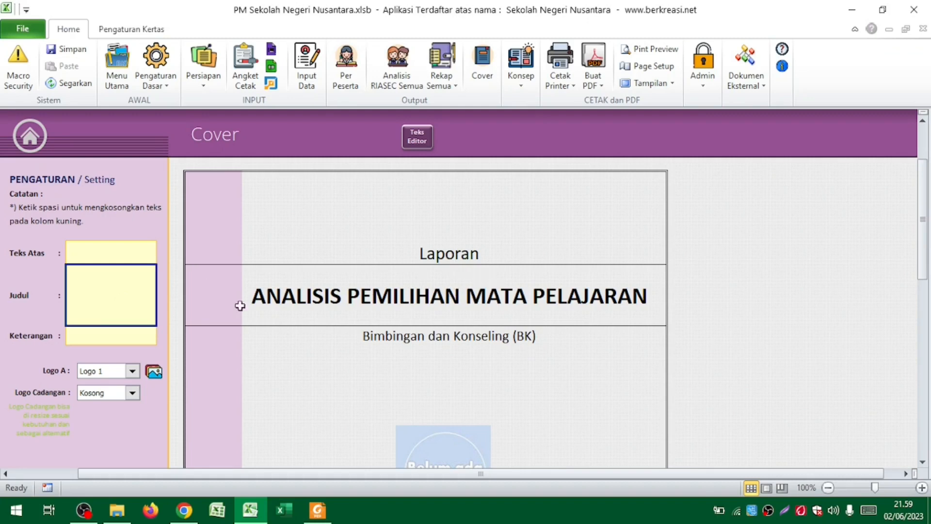
left_click(92, 299)
left_click(93, 297)
type("Lapo")
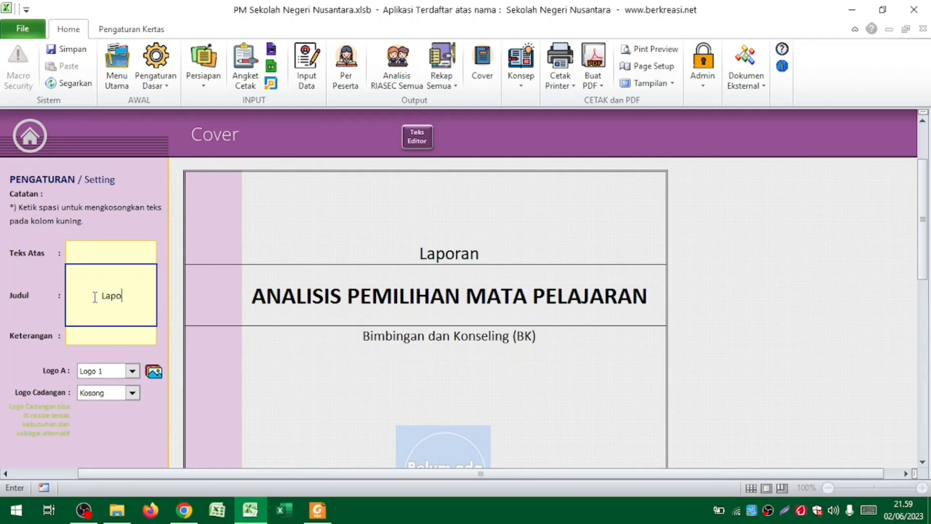
type("ran Pilih Mapel")
key("Return")
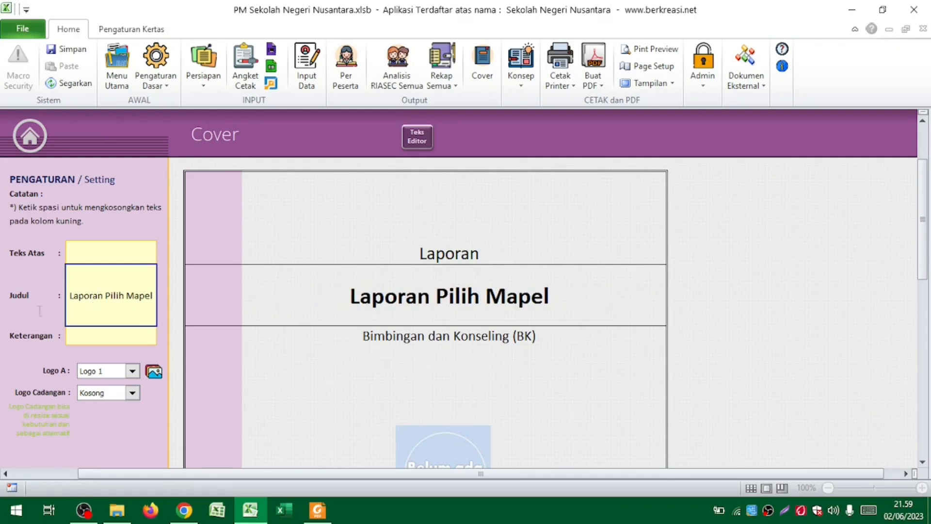
Enter BK as the cover's Keterangan, and clear both the custom Judul and Keterangan
left_click(91, 343)
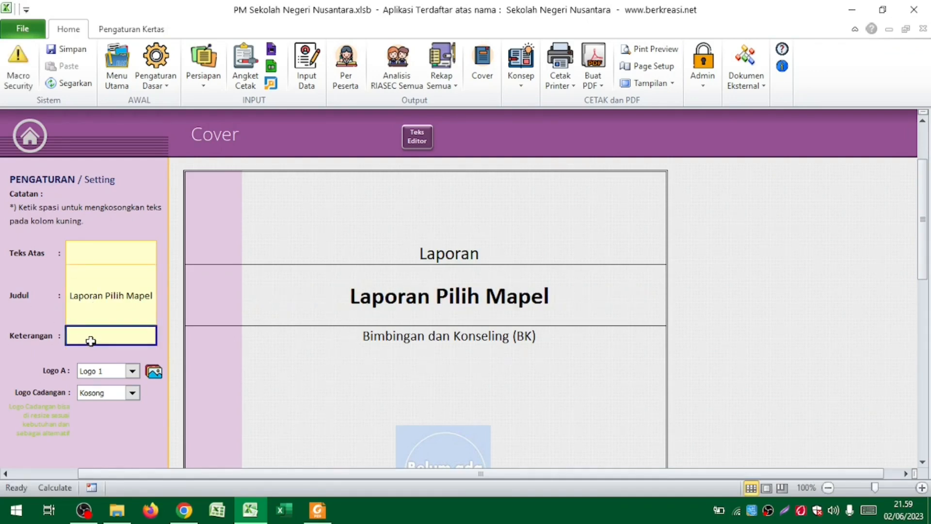
type("BK")
key("Return")
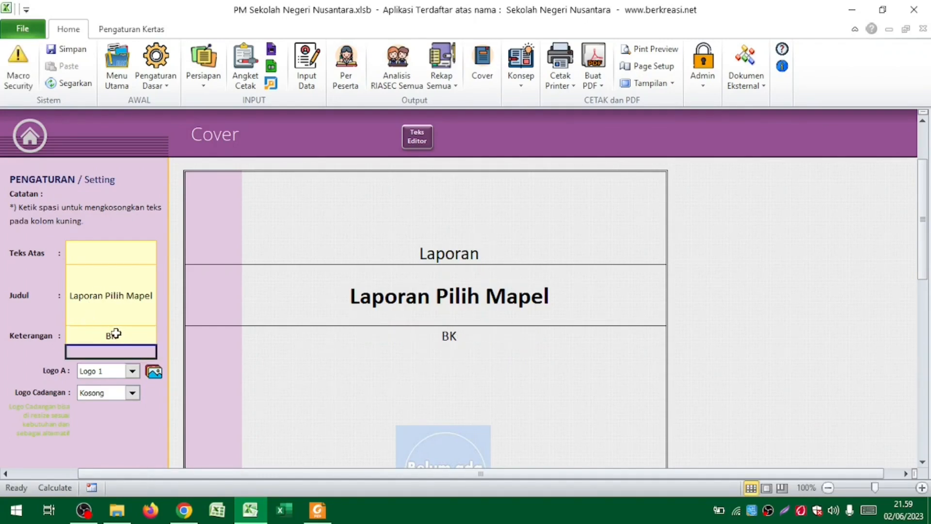
left_click_drag(115, 334, 112, 309)
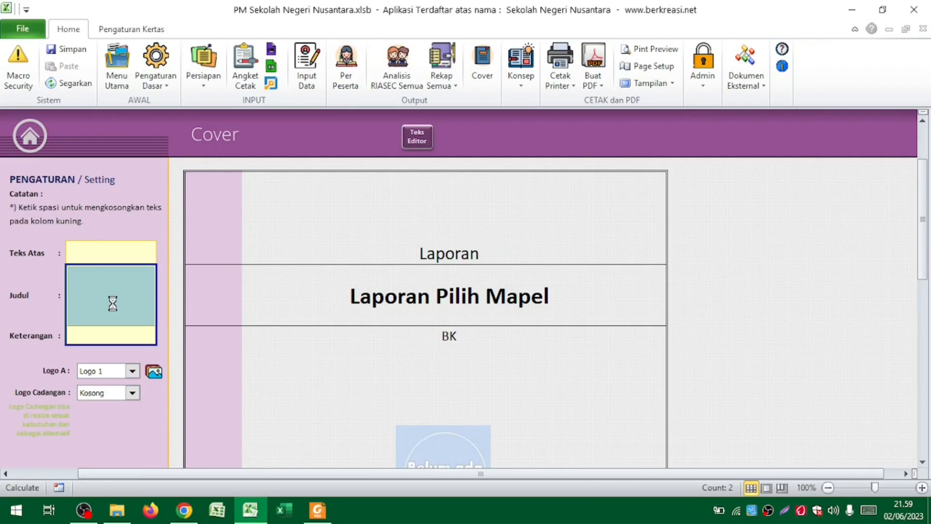
Set the cover's Logo A to Konselor
scroll(113, 305, "down", 6)
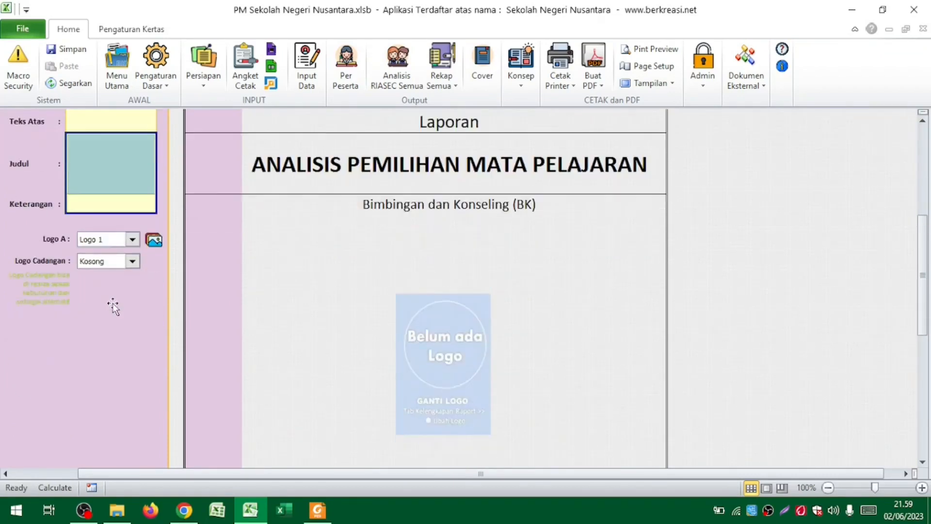
left_click(132, 136)
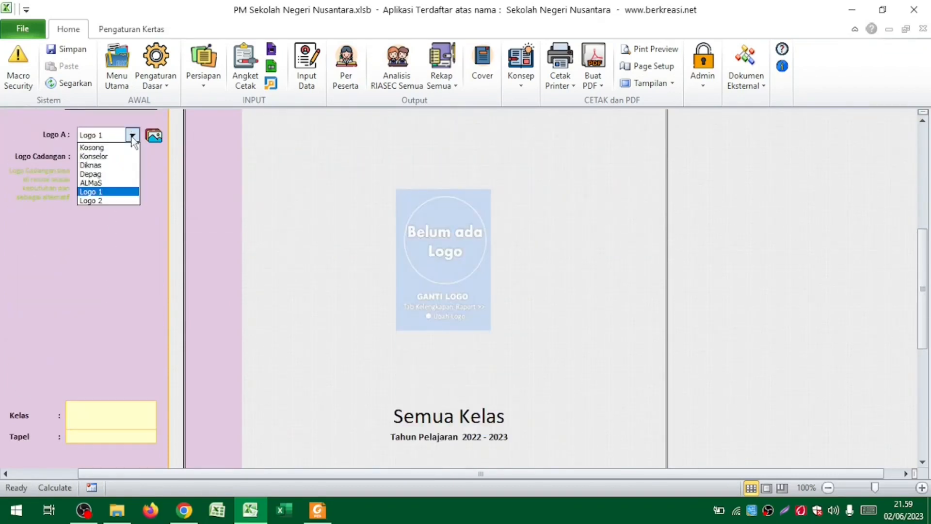
left_click(122, 154)
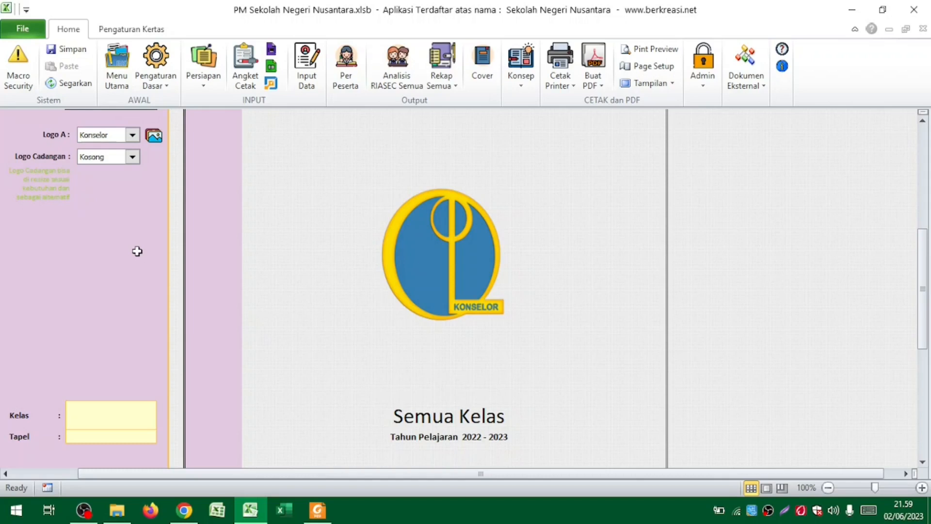
Blank out the Powered text beneath the cover's frame by entering a space in its setting
scroll(138, 251, "down", 3)
left_click(119, 289)
scroll(115, 290, "down", 3)
scroll(115, 290, "down", 2)
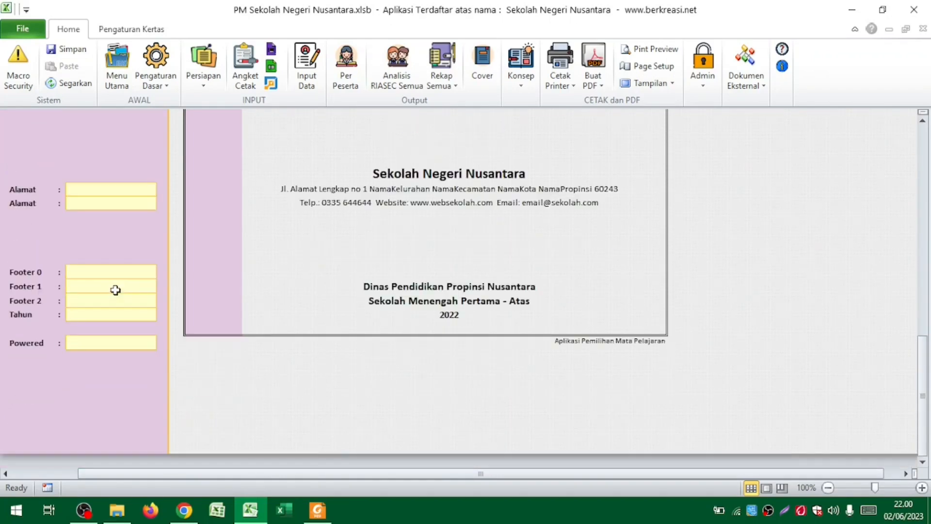
left_click(653, 340)
left_click(131, 338)
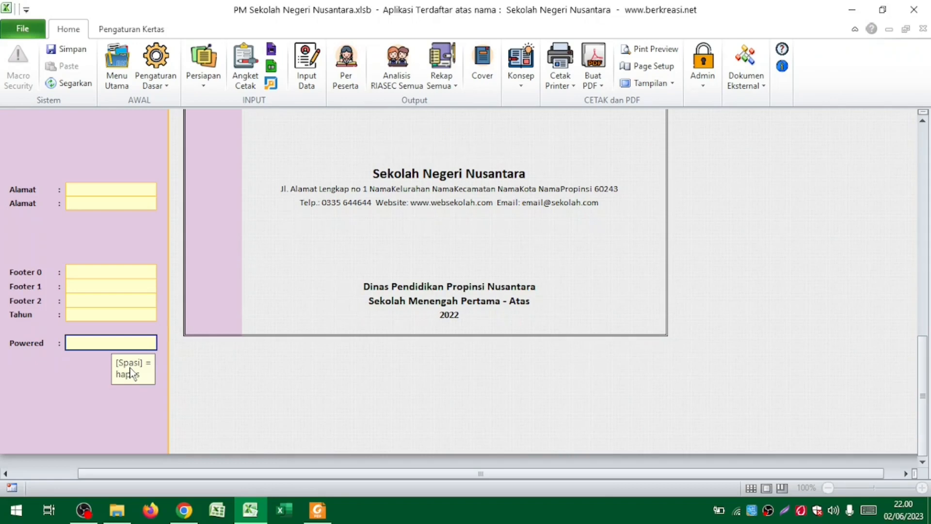
Review the cover's footer, address, class and title settings from the end of the page to its start
left_click(114, 295)
left_click_drag(114, 293, 113, 275)
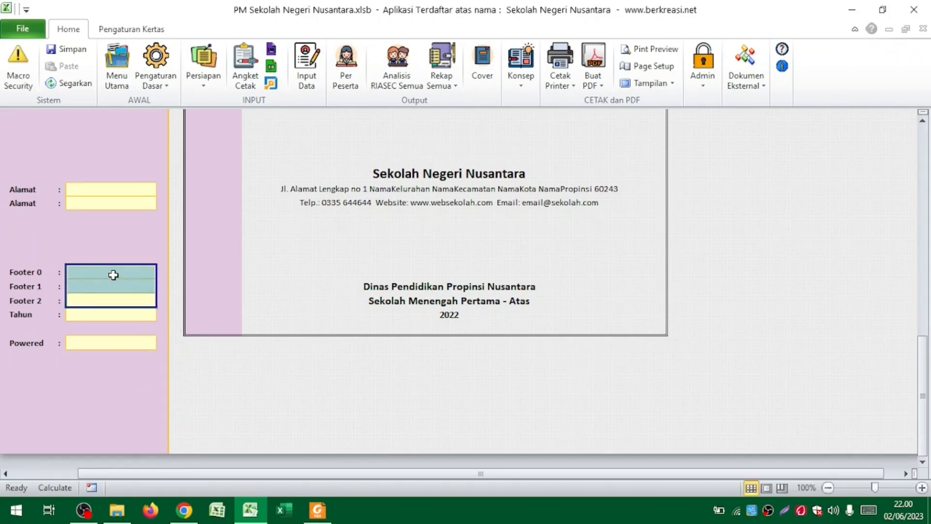
scroll(116, 295, "up", 6)
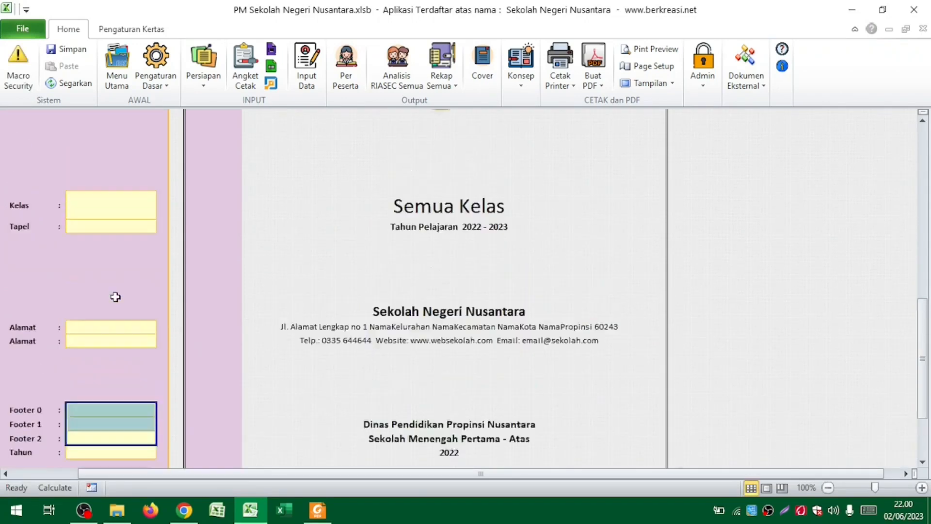
scroll(115, 297, "up", 6)
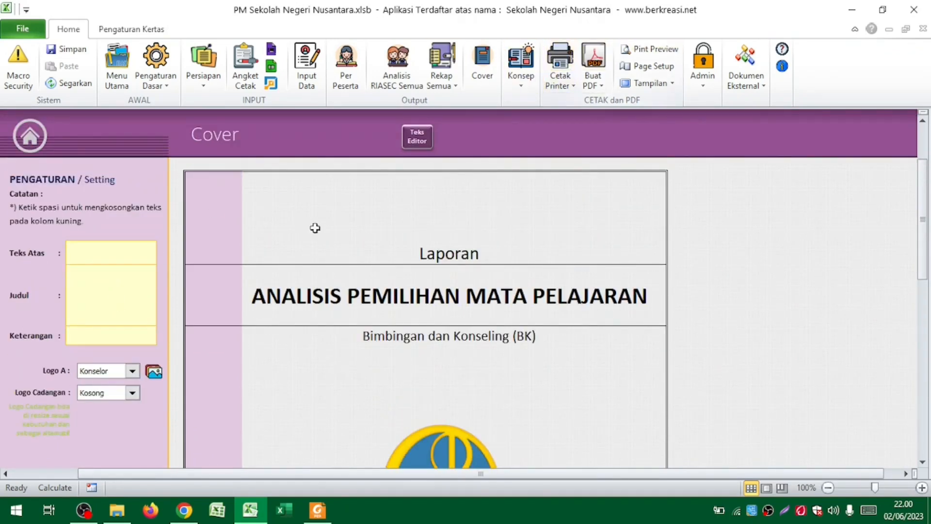
left_click(280, 221)
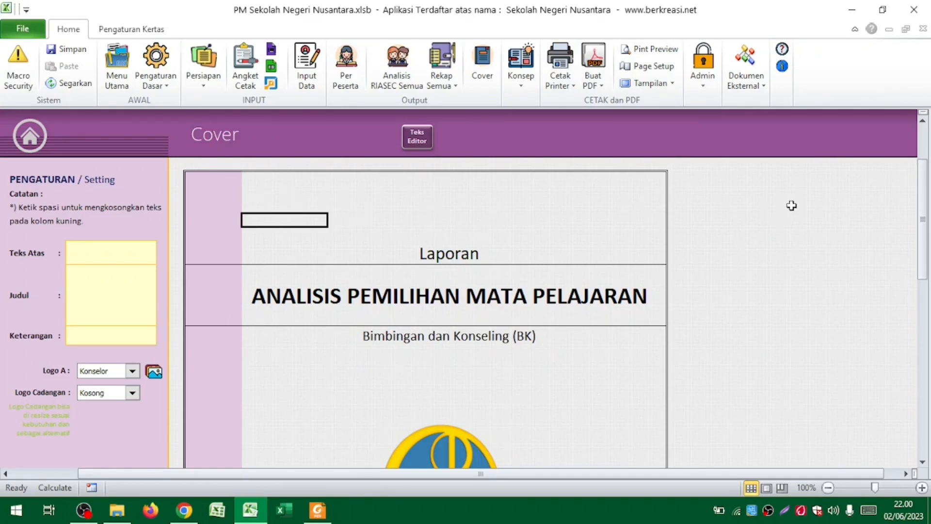
left_click(715, 207)
Switch to the Tutorial PM slides and return to the workbook
key("alt+Tab")
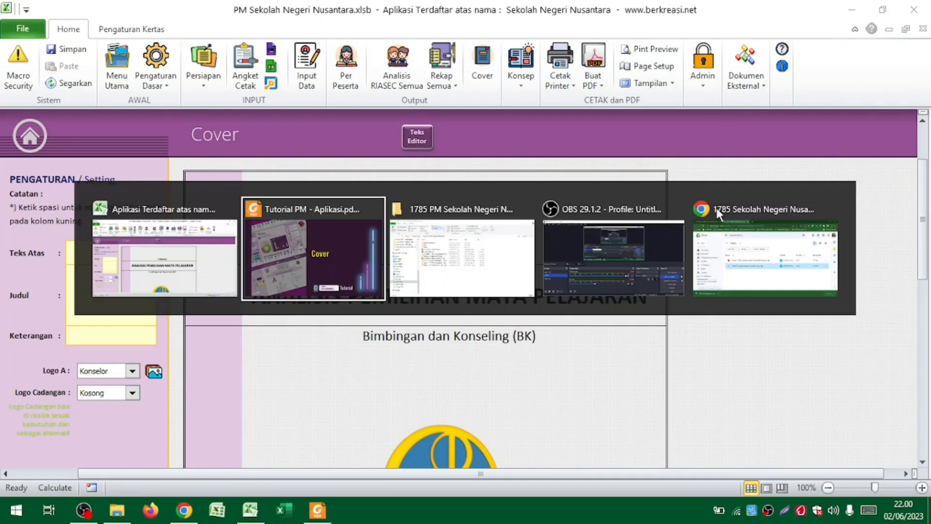
left_click(716, 214)
key("alt+Tab")
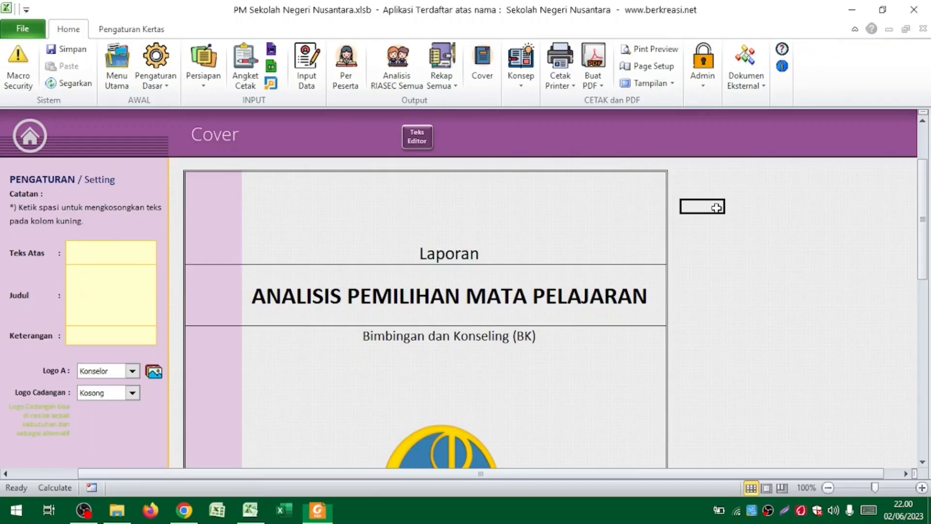
Open the Konsep & Teori page and read its text about choosing subjects through to the end
left_click(529, 80)
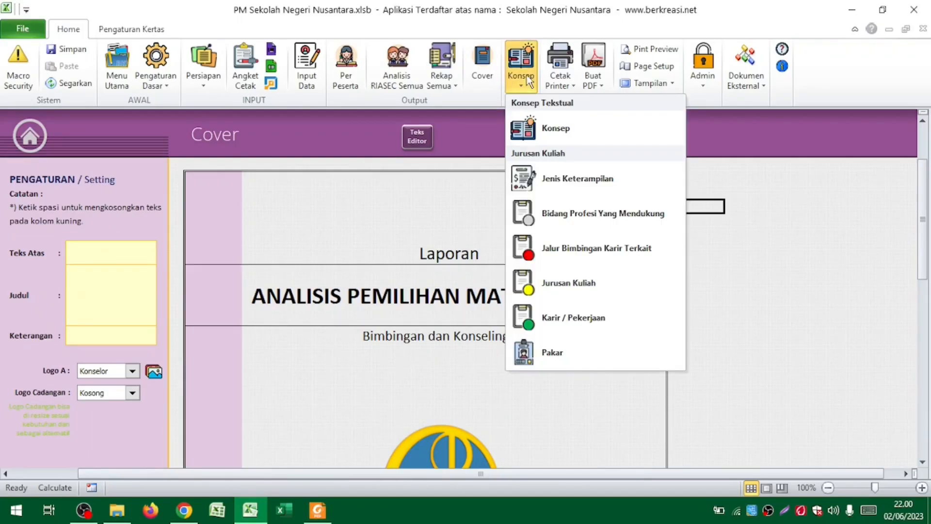
left_click(539, 140)
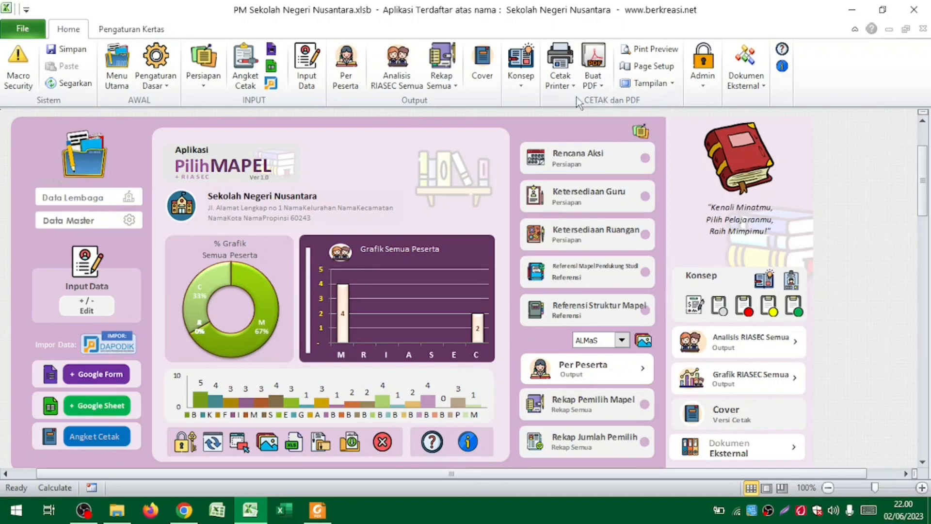
left_click(524, 80)
left_click(529, 127)
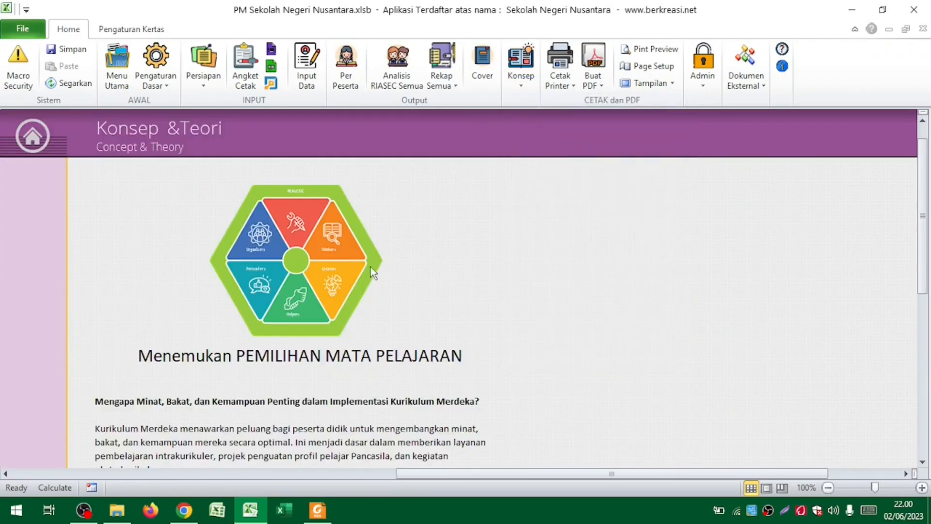
scroll(359, 291, "down", 15)
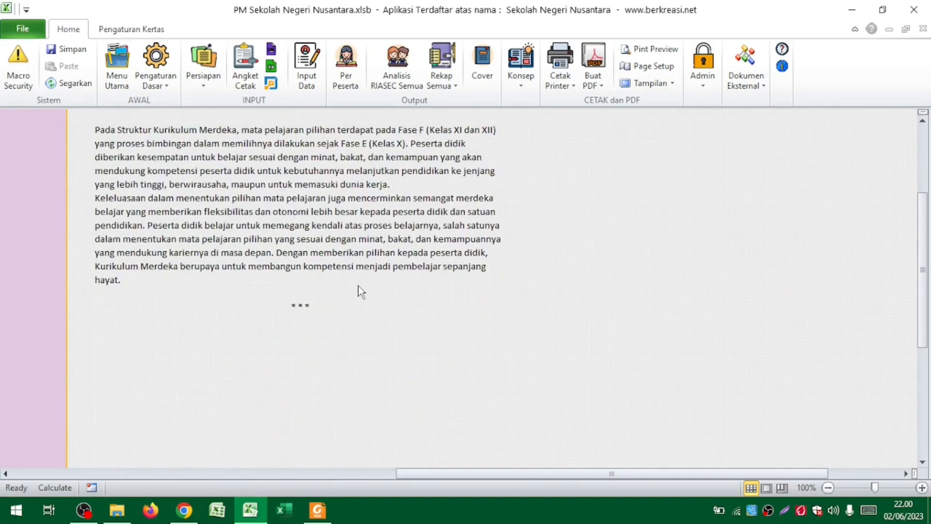
Open the Jenis Keterampilan reference page and examine the Realistic category's skill description
scroll(359, 291, "up", 15)
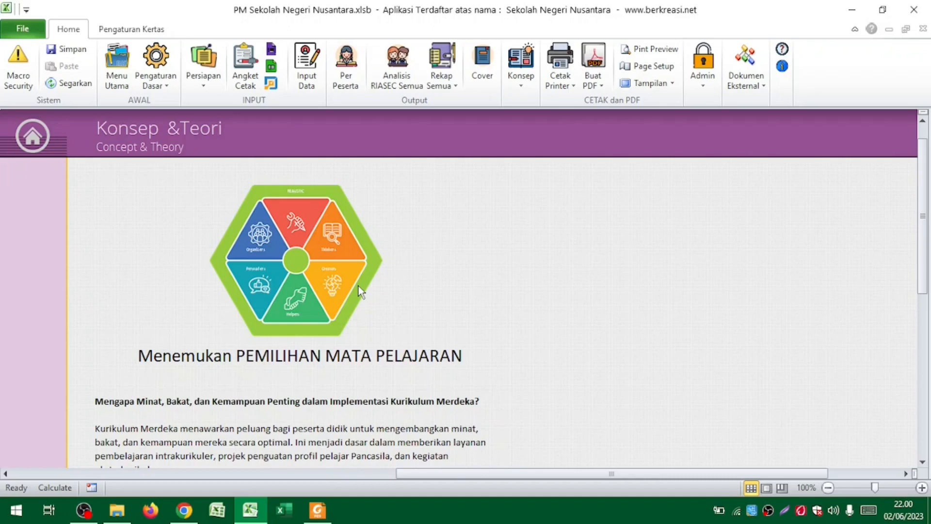
left_click(525, 84)
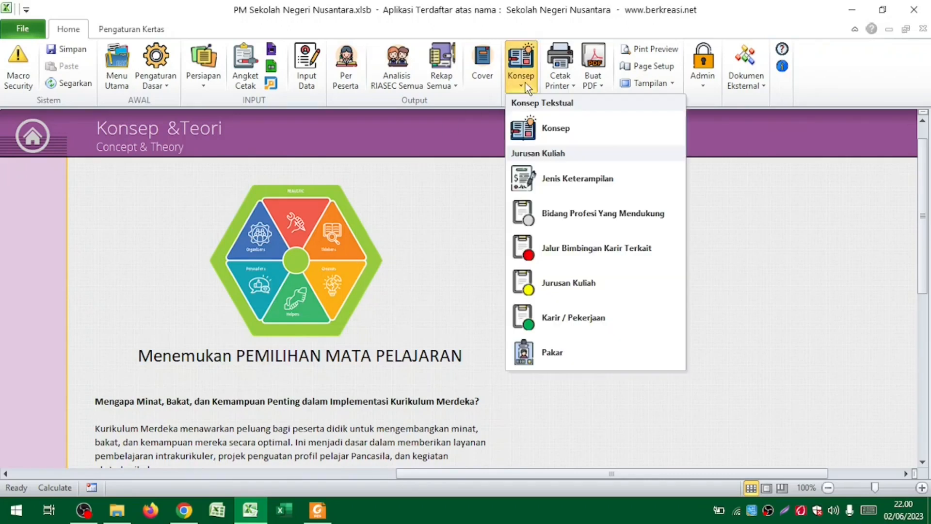
left_click(574, 184)
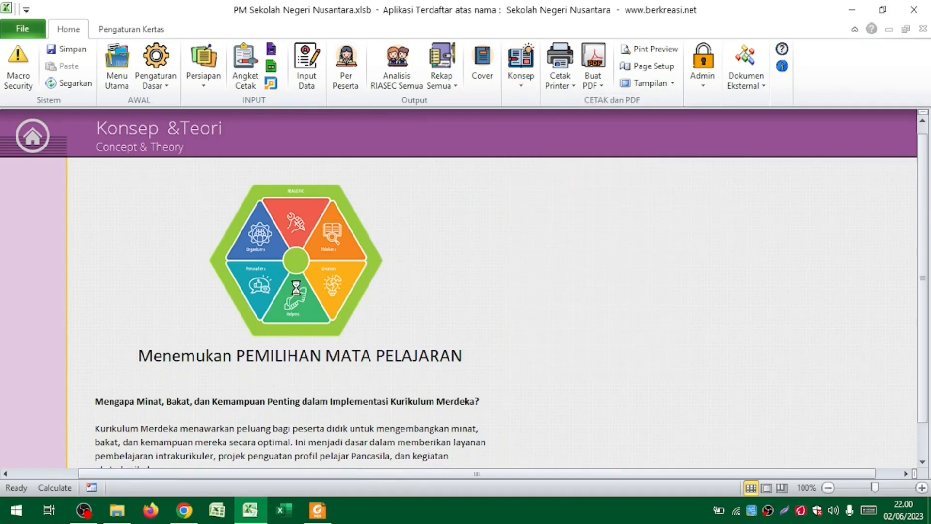
left_click(149, 323)
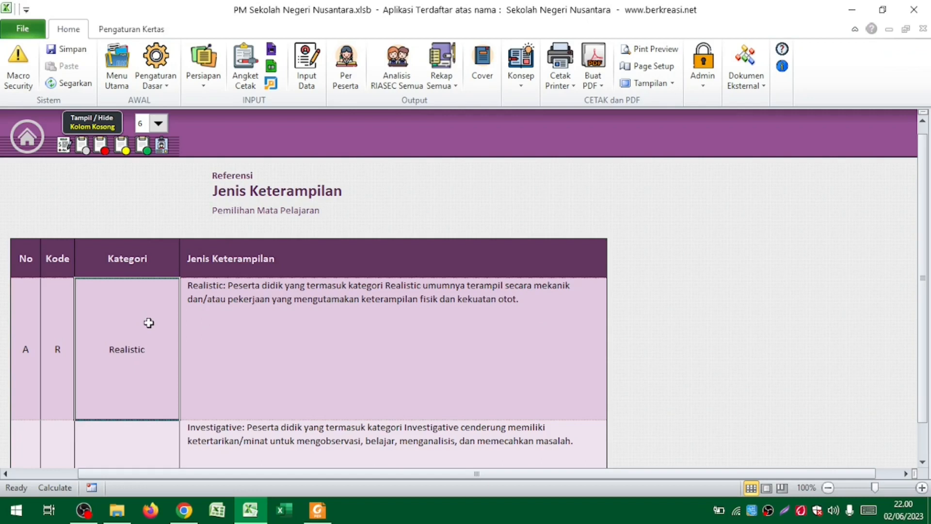
left_click(249, 324)
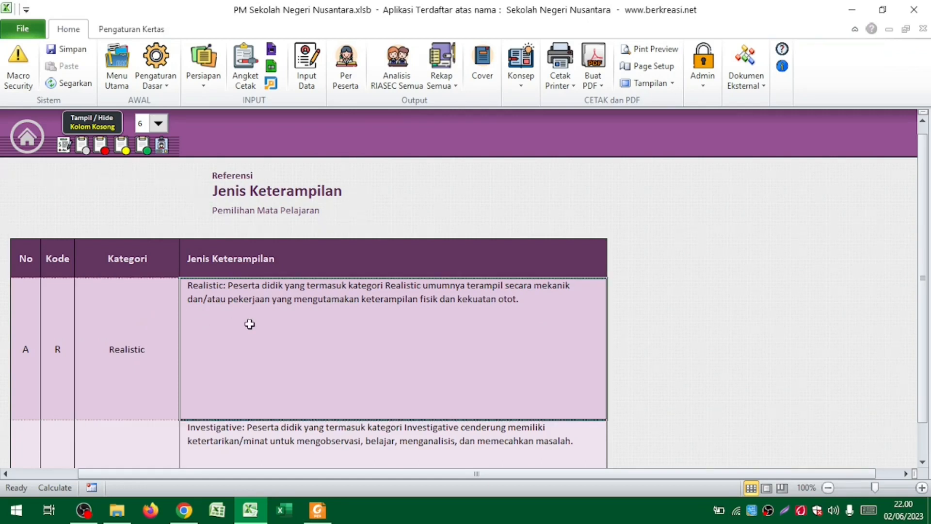
scroll(263, 295, "down", 6)
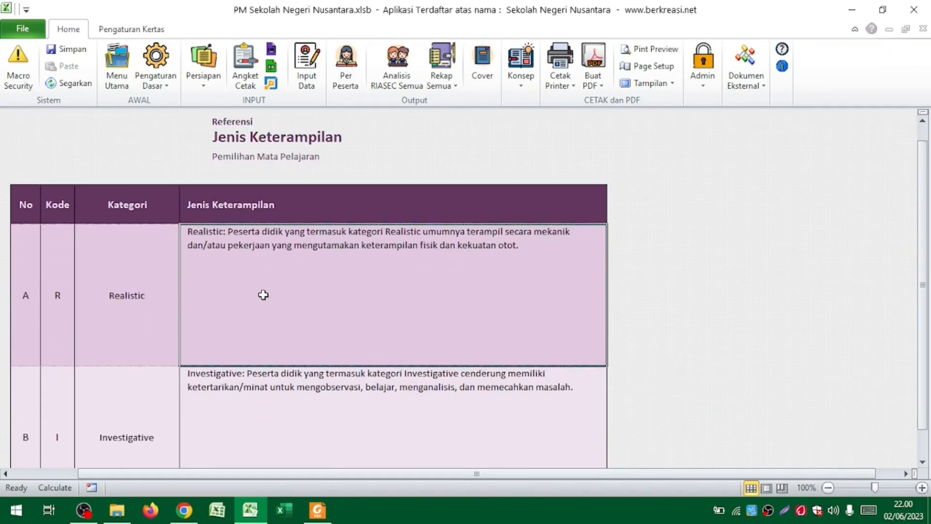
scroll(263, 294, "up", 6)
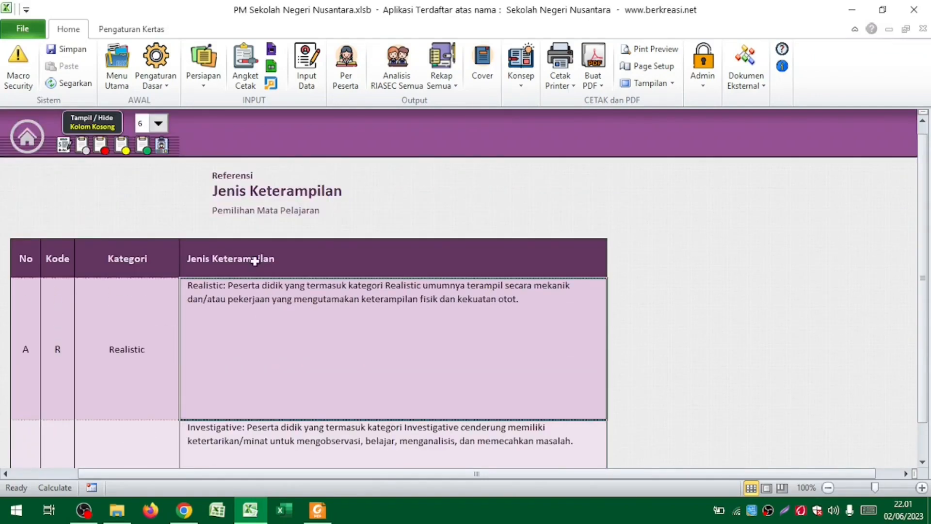
Open the per-participant report for the first participant and locate the Realistic text under Jenis Keterampilan
left_click(347, 89)
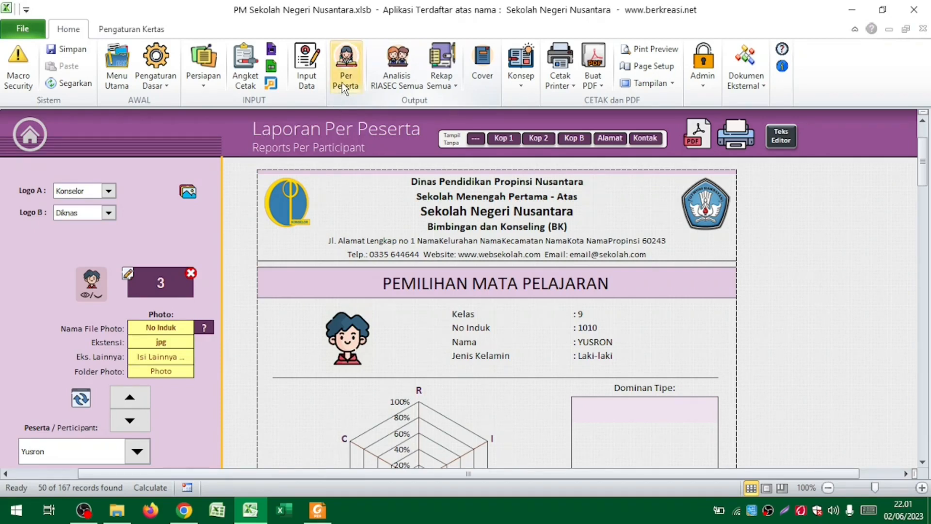
left_click(530, 77)
left_click(562, 179)
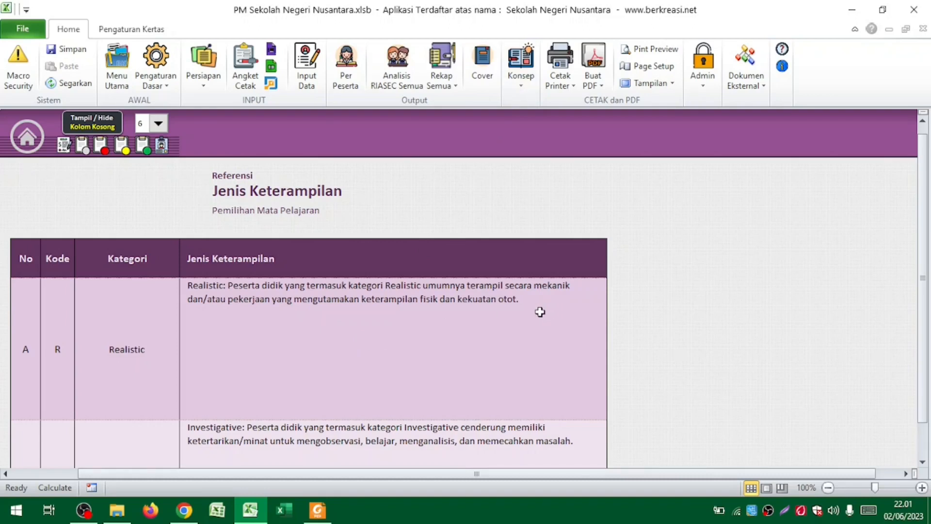
left_click(345, 75)
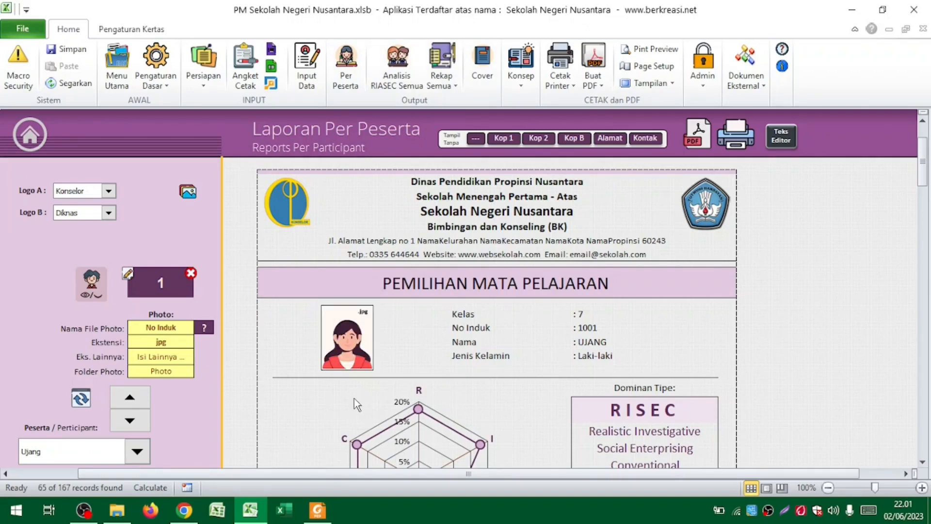
scroll(356, 402, "down", 10)
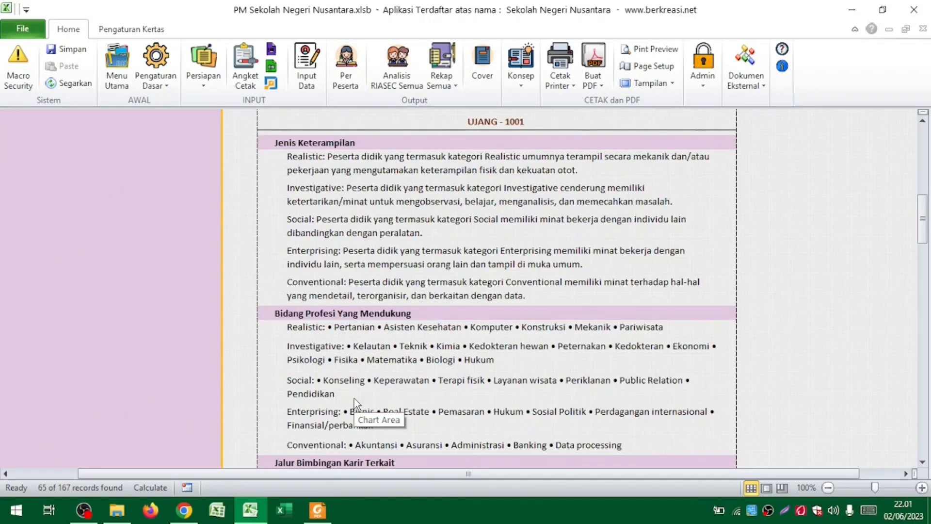
left_click(356, 176)
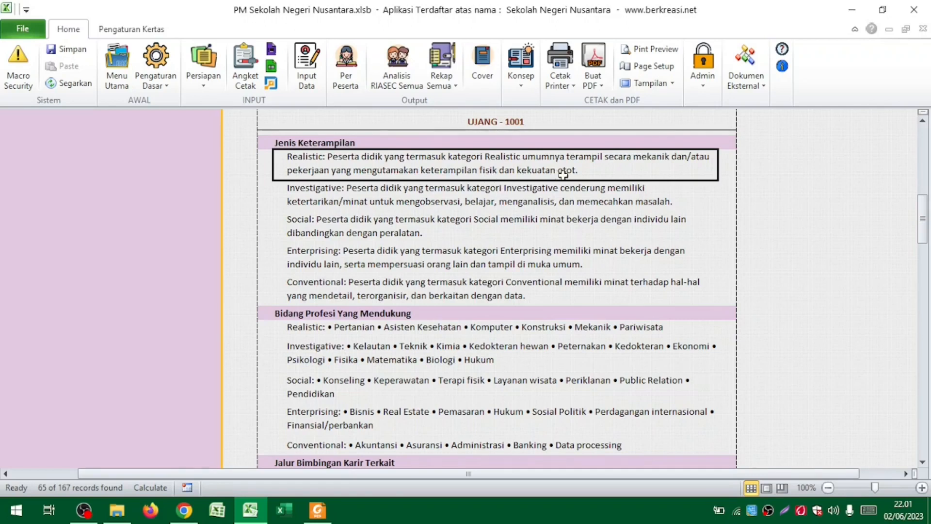
Append "()()()()" to the end of the Realistic description on the Jenis Keterampilan reference page
left_click(521, 73)
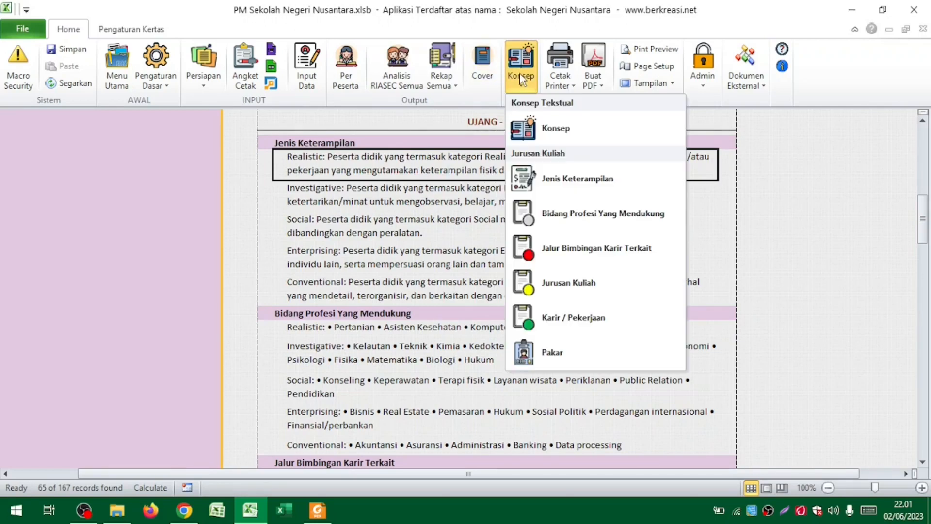
left_click(547, 175)
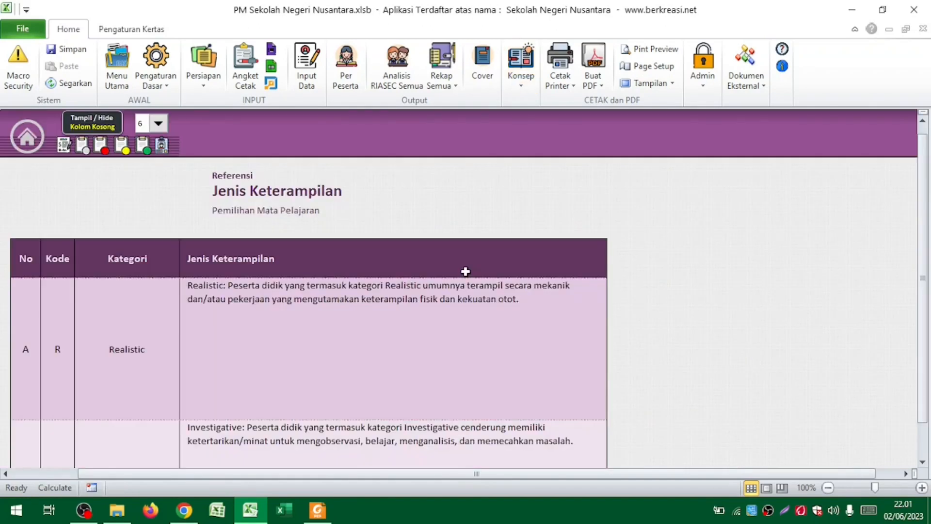
left_click(518, 303)
double_click(535, 302)
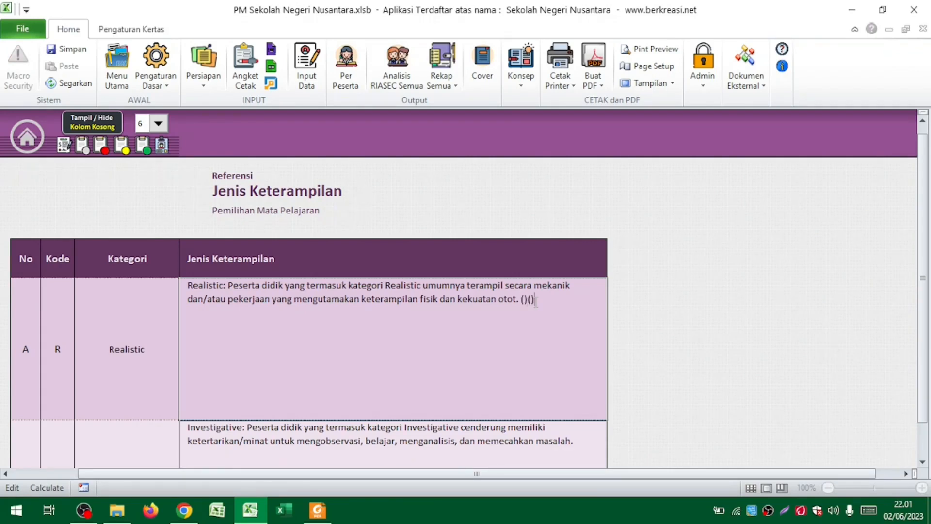
type("()()()(")
key("Return")
scroll(541, 327, "down", 1)
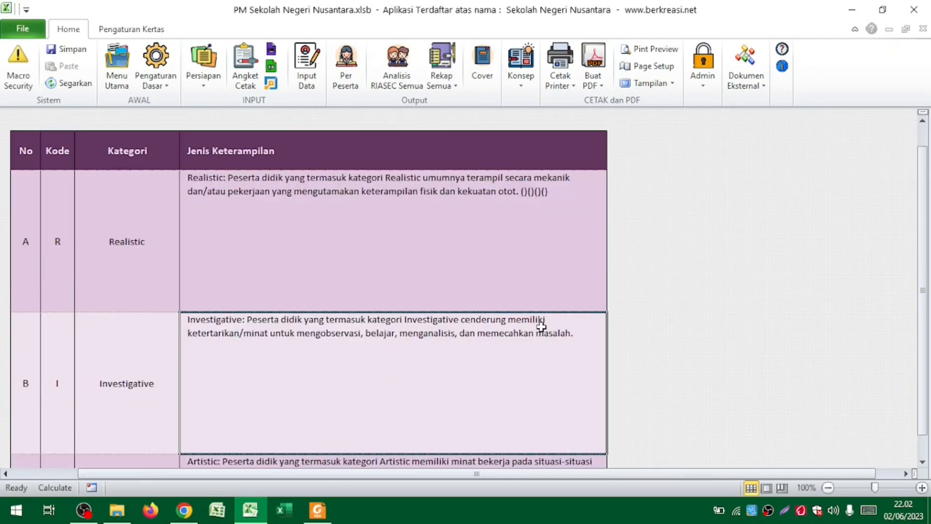
left_click(489, 226)
Visit the per-participant report, return to the Jenis Keterampilan reference and look through its category descriptions
left_click(358, 67)
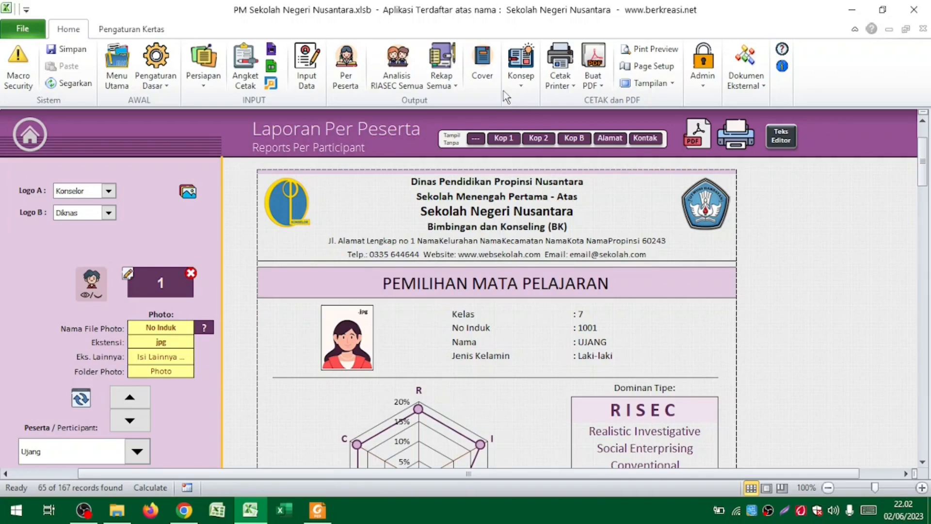
left_click(523, 71)
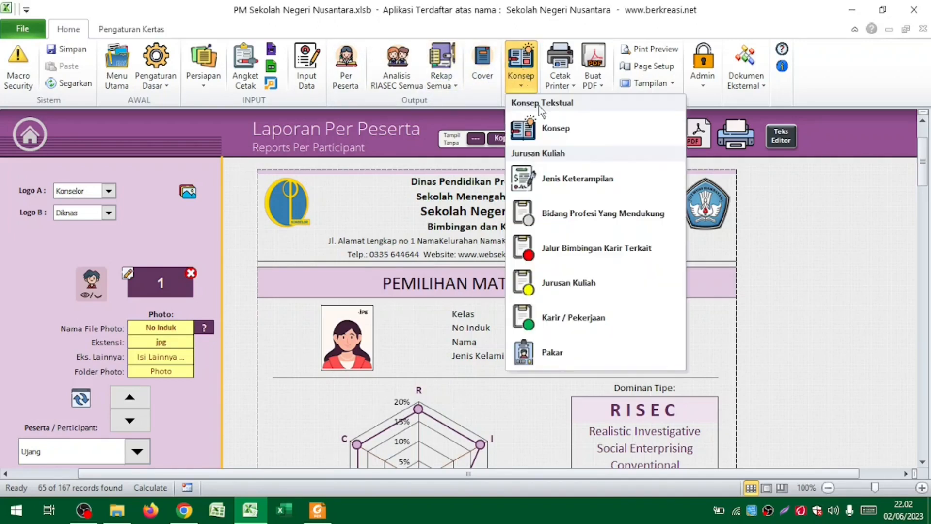
left_click(586, 180)
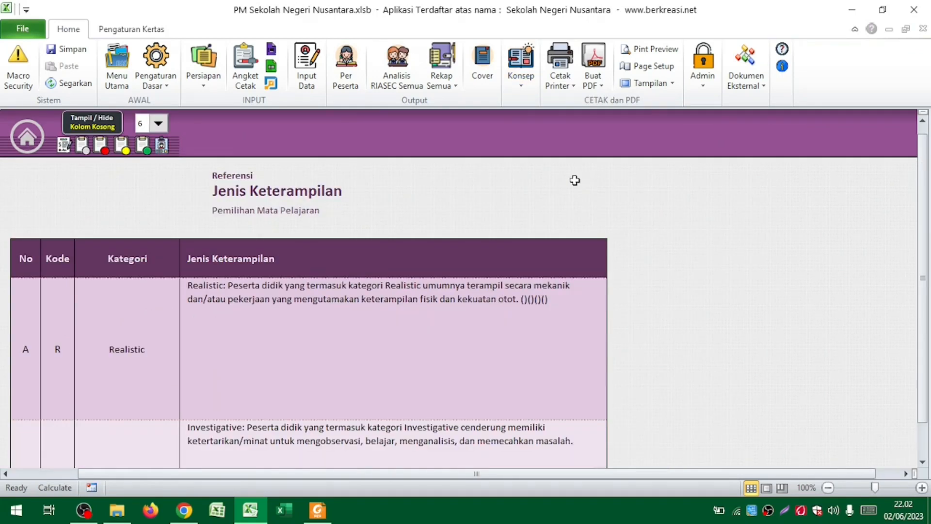
scroll(308, 350, "down", 5)
scroll(309, 352, "down", 10)
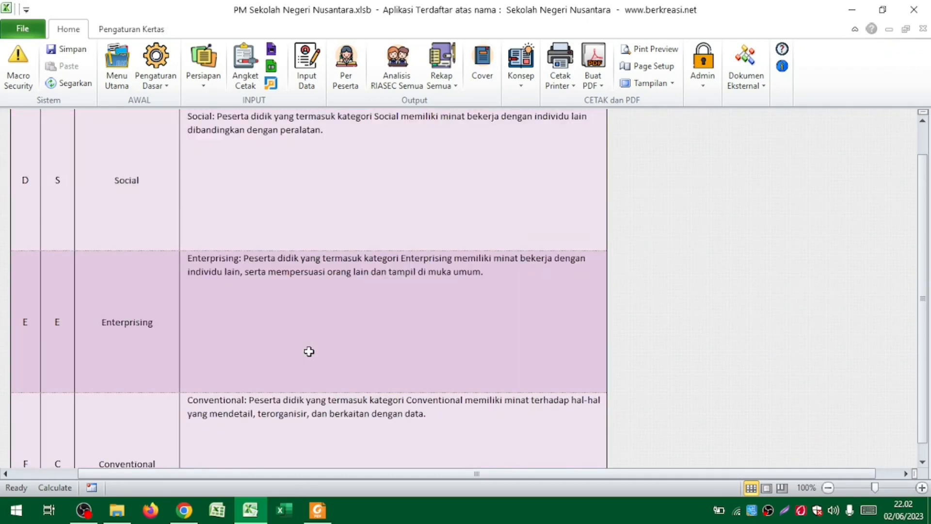
scroll(309, 351, "up", 12)
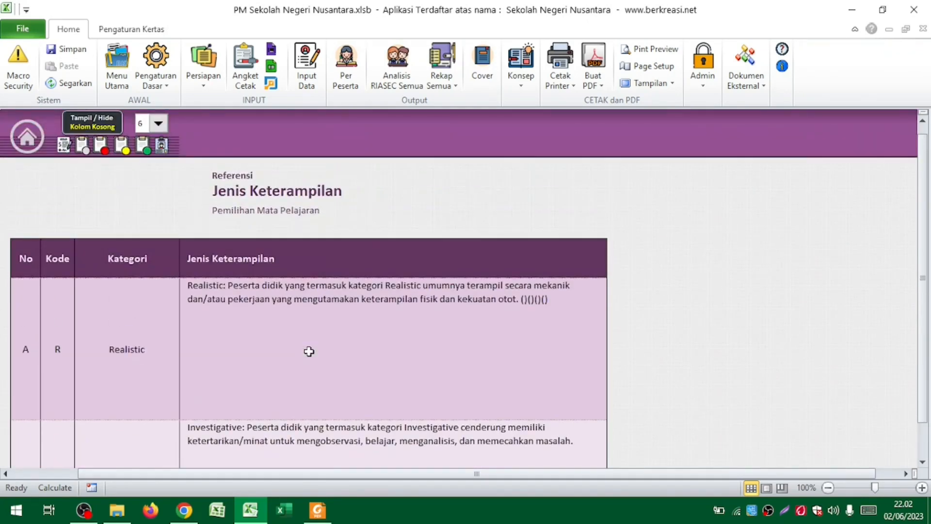
Open the Bidang Profesi Yang Mendukung reference and go through its categories from Realistic to Conventional and back
left_click(526, 90)
left_click(578, 209)
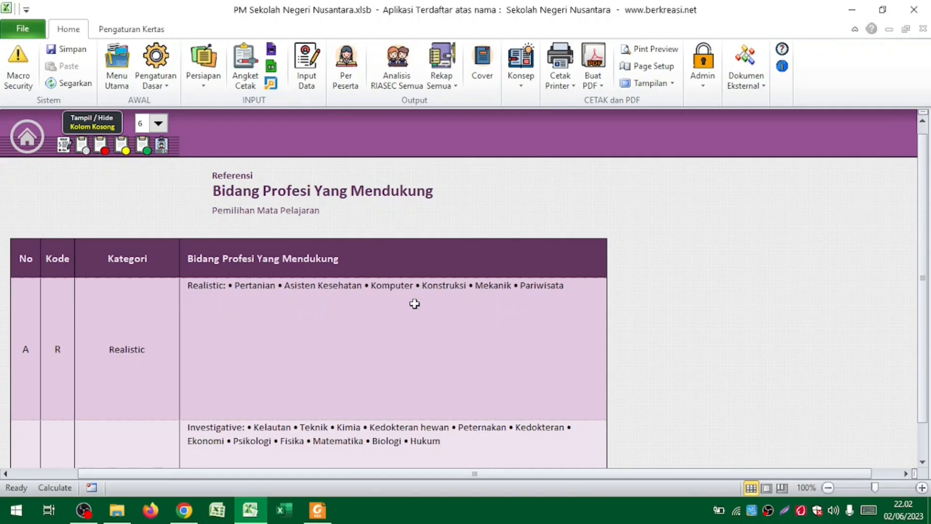
left_click(117, 403)
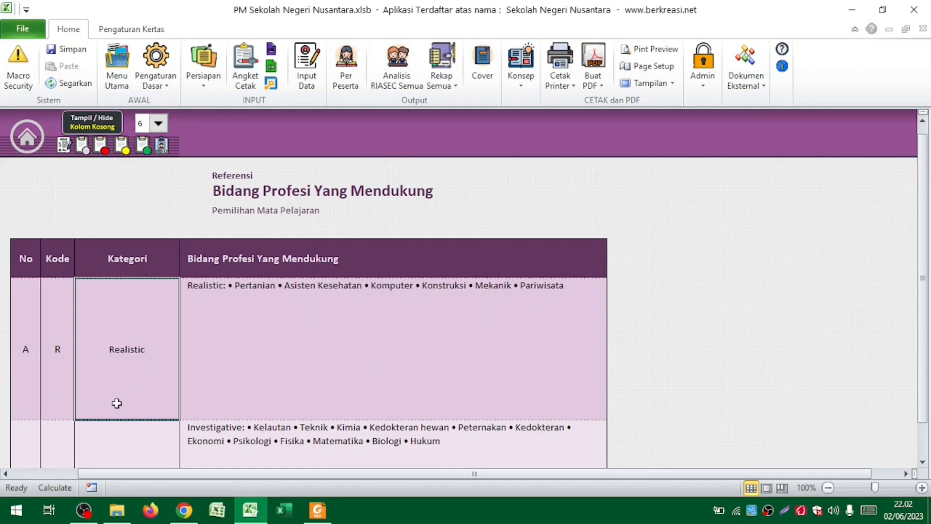
key("Down")
key("Down")
key("Down")
key("Down")
key("Down")
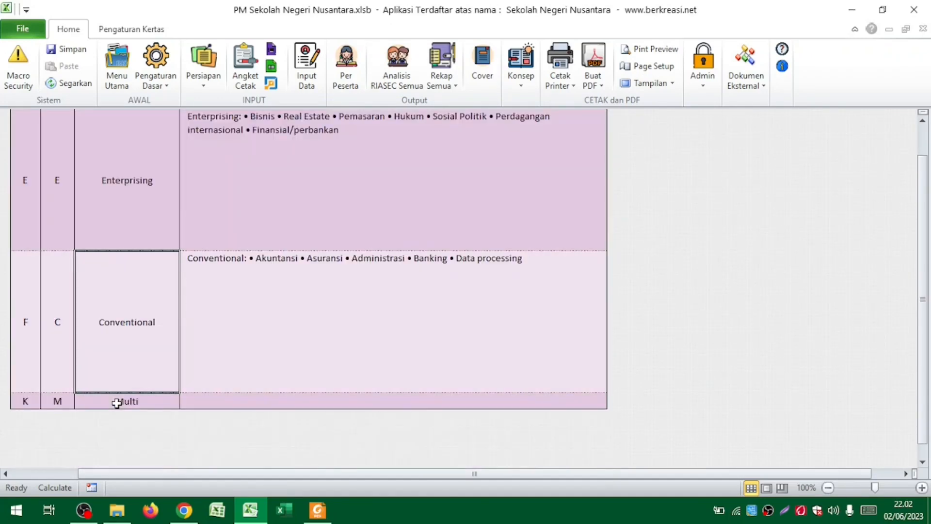
key("Up")
key("Up")
key("Up")
key("Up")
key("Up")
key("Up")
key("Up")
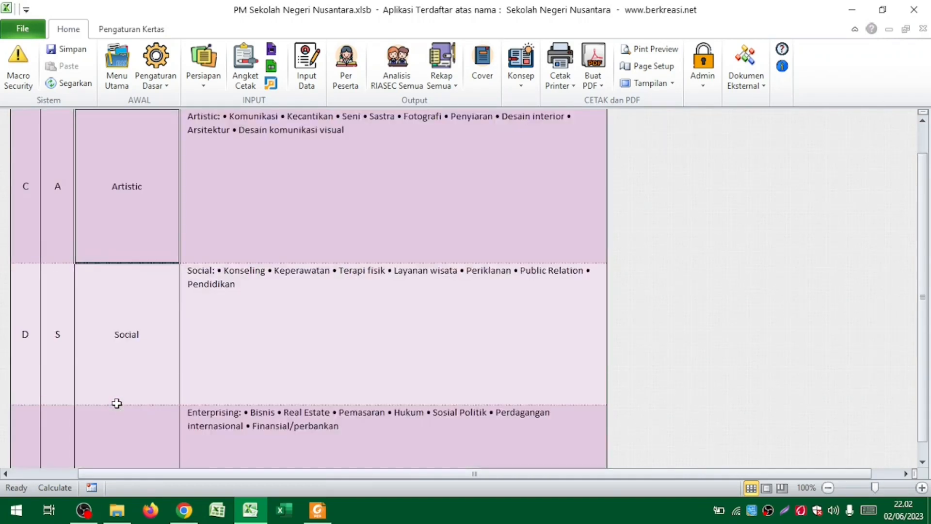
key("Up")
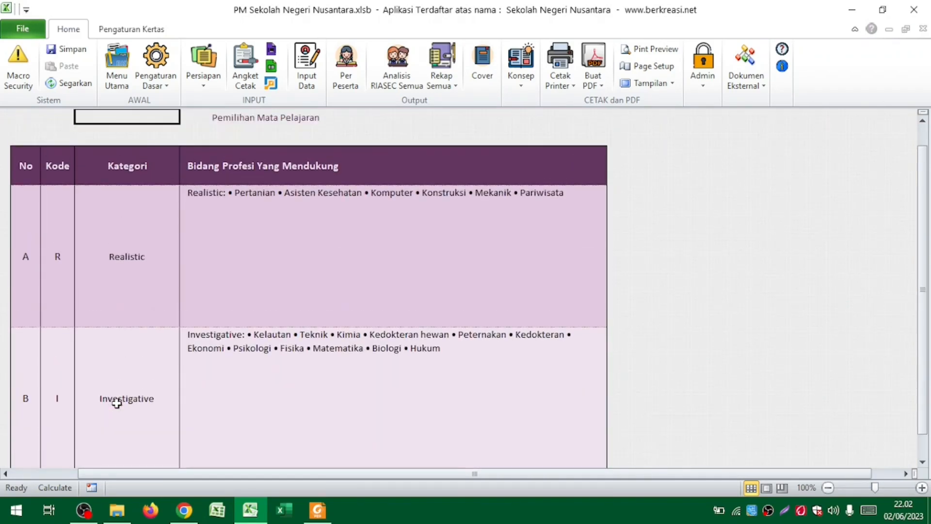
key("Up")
key("Up")
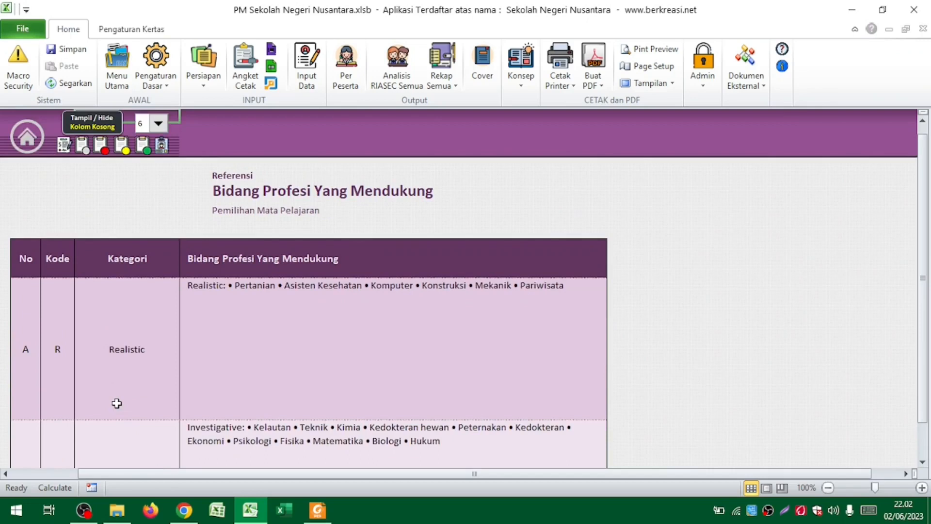
key("Home")
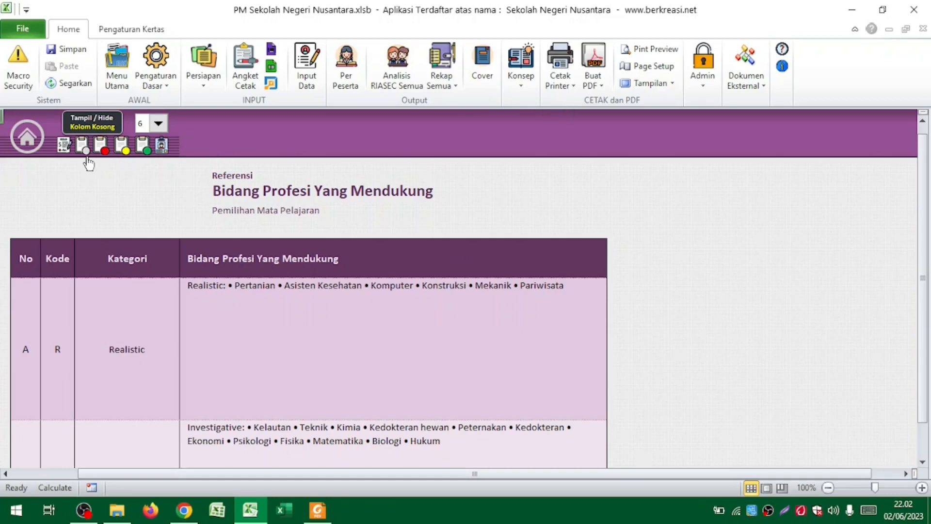
Open the Jalur Bimbingan Karir Terkait reference and examine the Realistic and Investigative entries
left_click(119, 154)
left_click(104, 152)
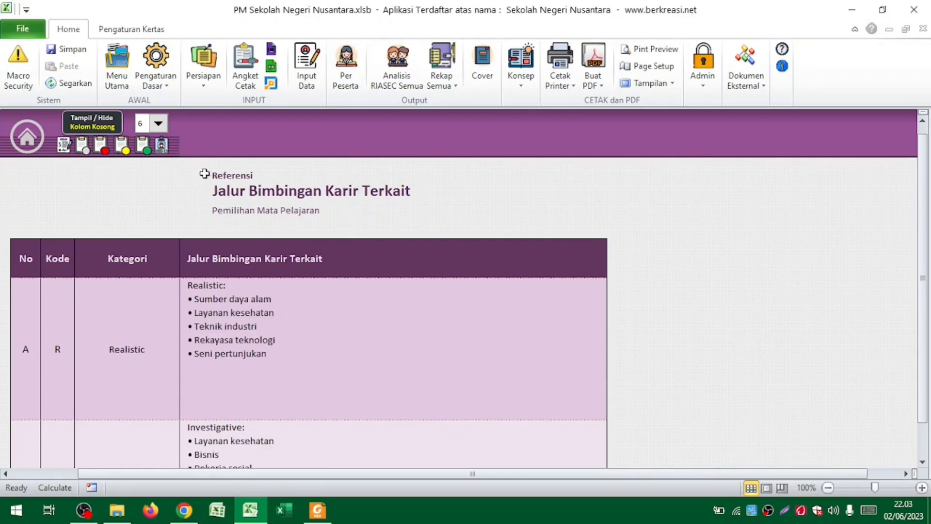
left_click(239, 329)
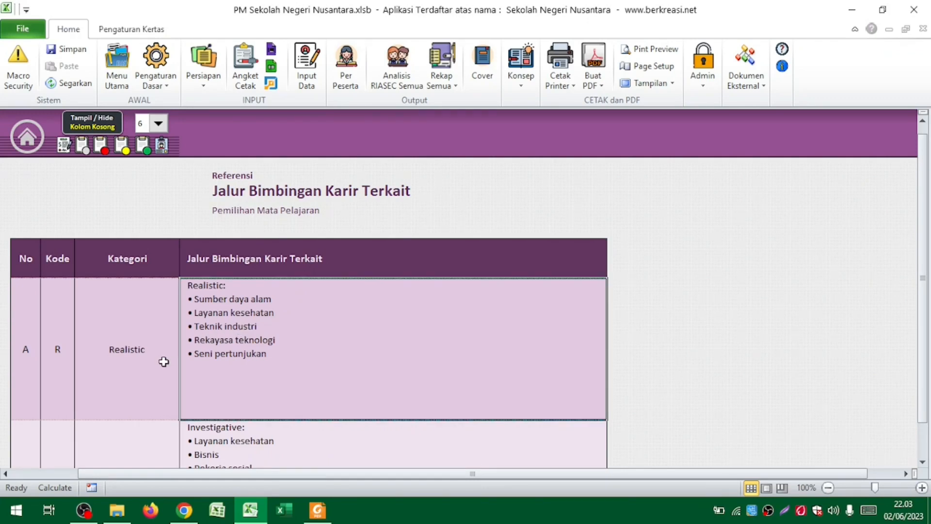
scroll(164, 362, "down", 5)
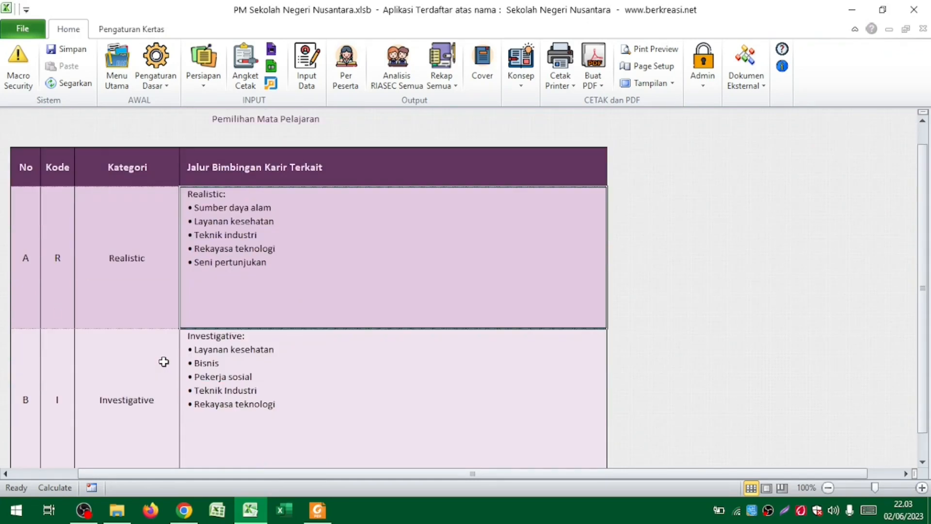
scroll(164, 362, "up", 6)
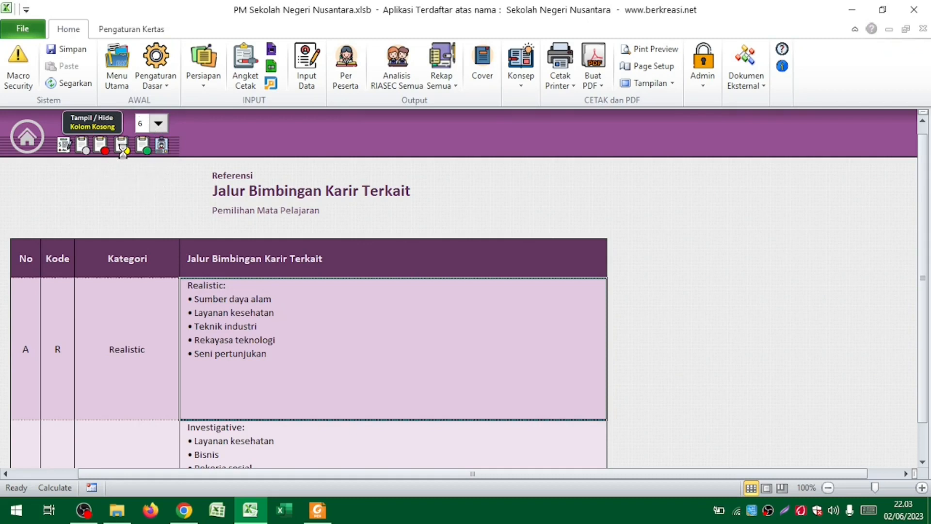
View the Jurusan Kuliah reference and return to the Jalur Bimbingan Karir Terkait reference
left_click(123, 151)
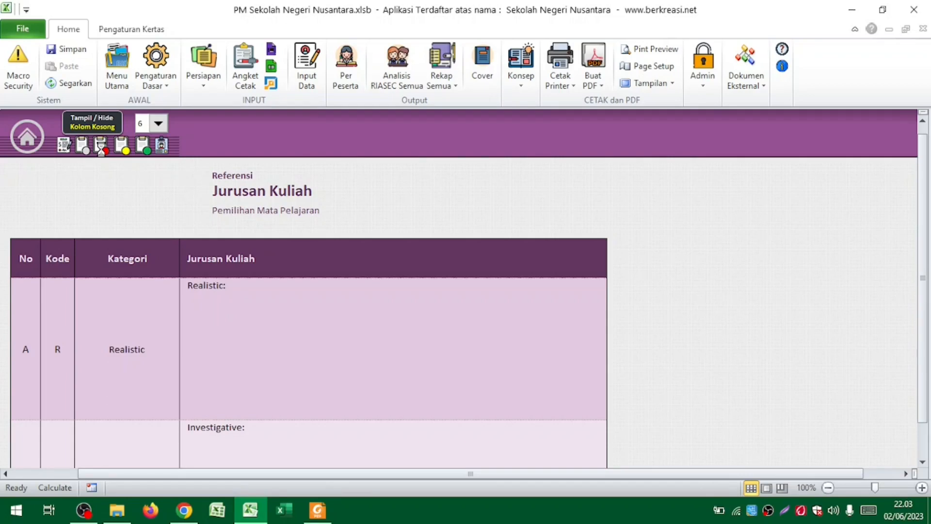
left_click(102, 149)
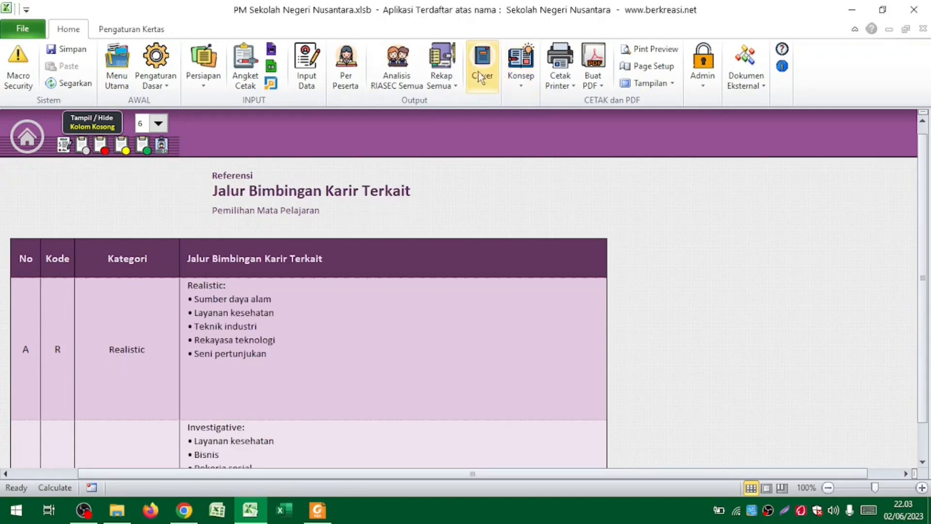
left_click(447, 81)
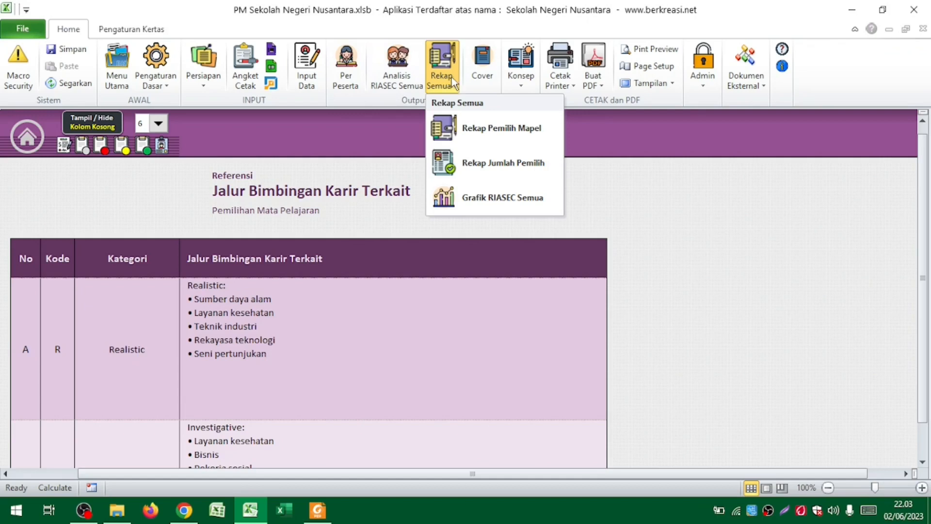
Open the Pakar page about John L. Holland and look through it from beginning to end
left_click(518, 78)
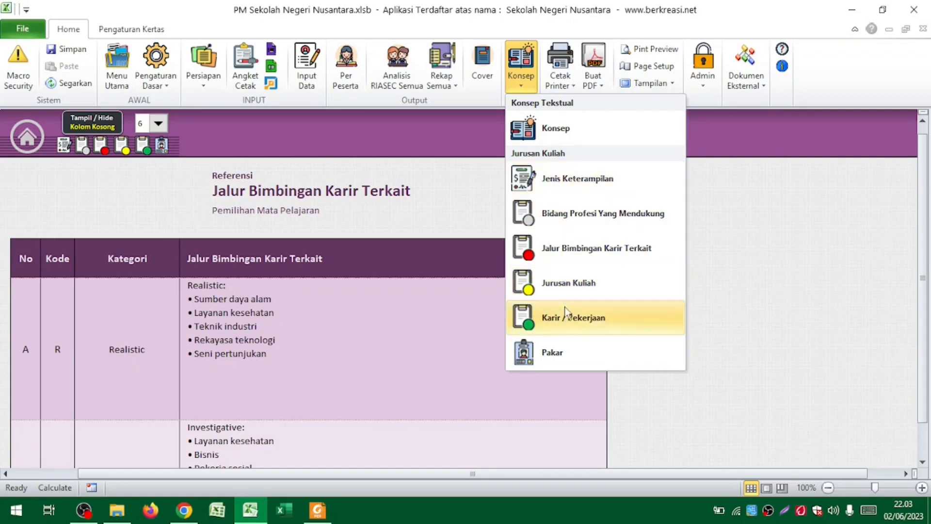
left_click(566, 351)
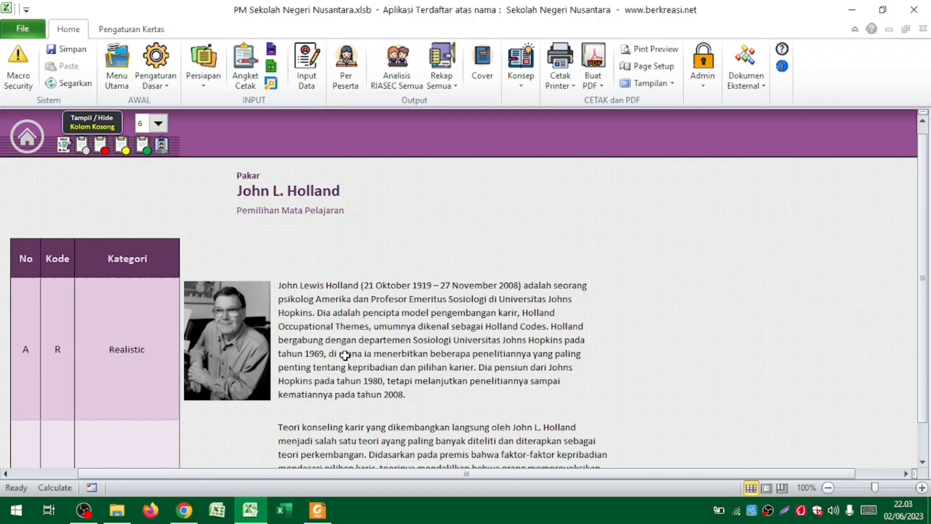
scroll(345, 355, "down", 10)
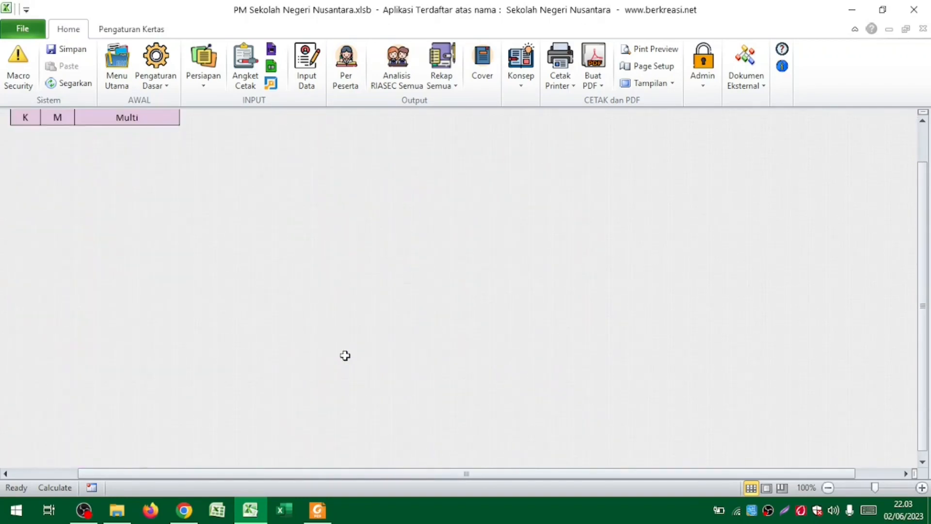
scroll(345, 356, "up", 12)
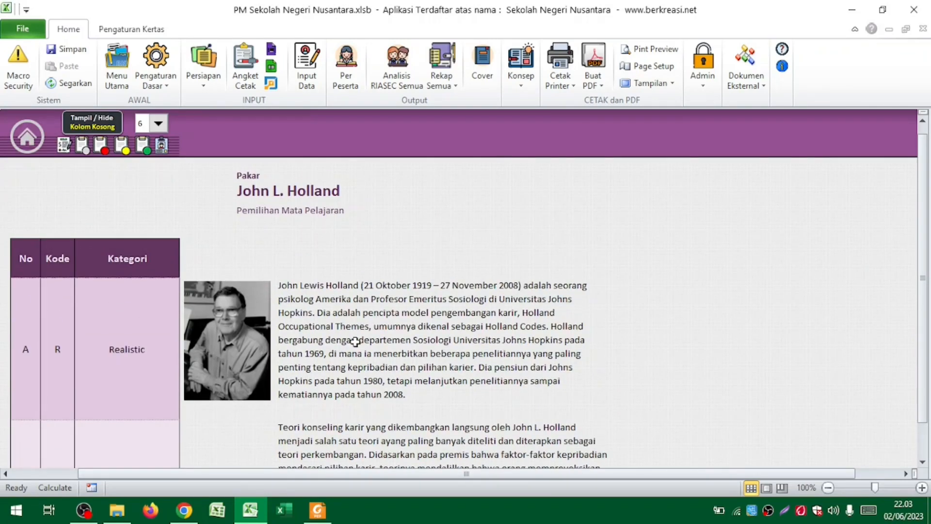
Switch to the Foxit tutorial slides, advance to the Cetak Printer slide, and return to the Excel workbook
key("alt+Tab")
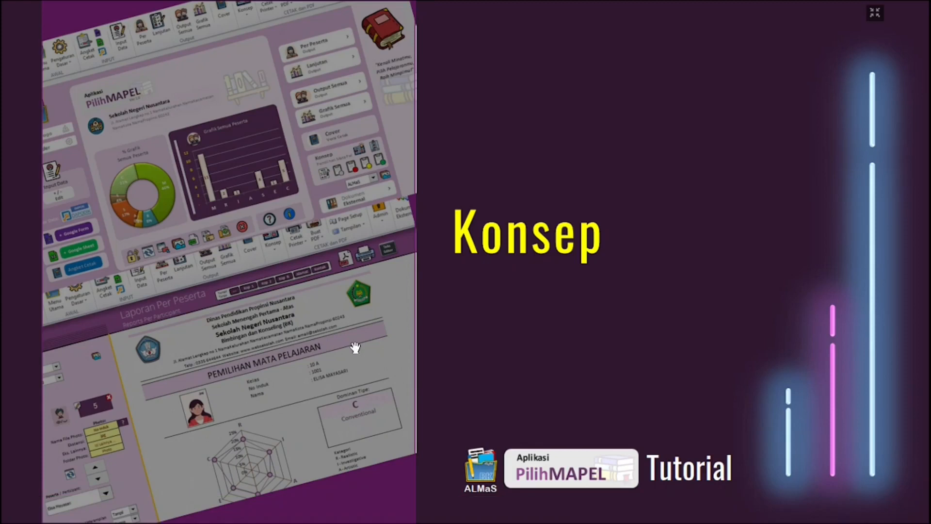
scroll(355, 348, "down", 1)
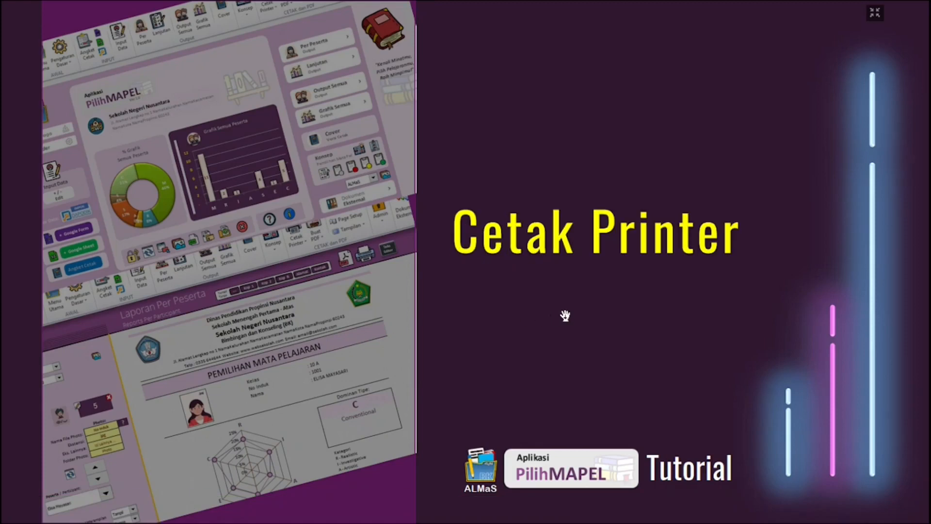
key("alt+Tab")
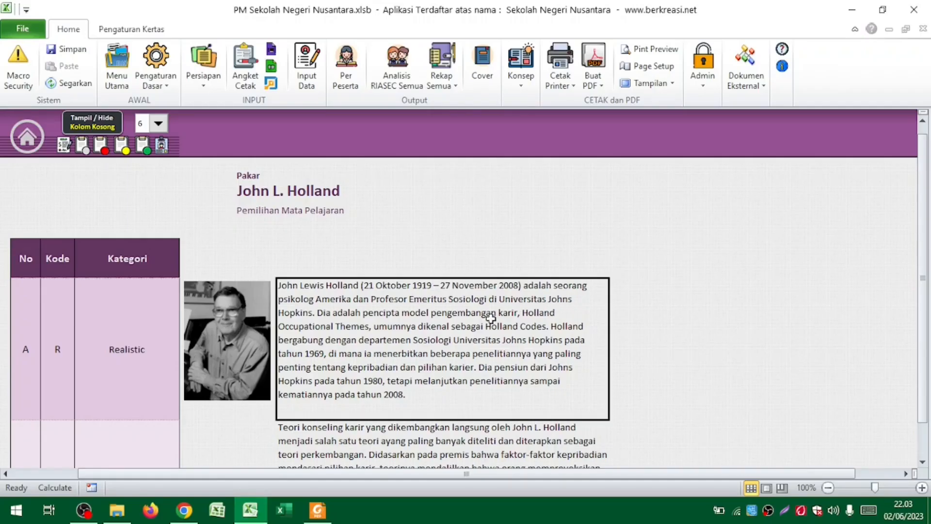
Open the per-participant report and view the single and batch options of Cetak Printer
left_click(353, 78)
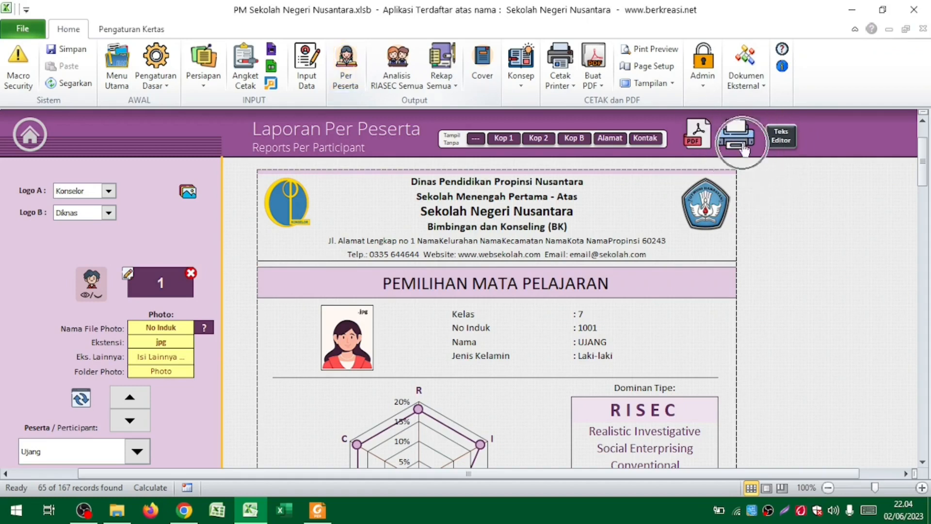
left_click(557, 77)
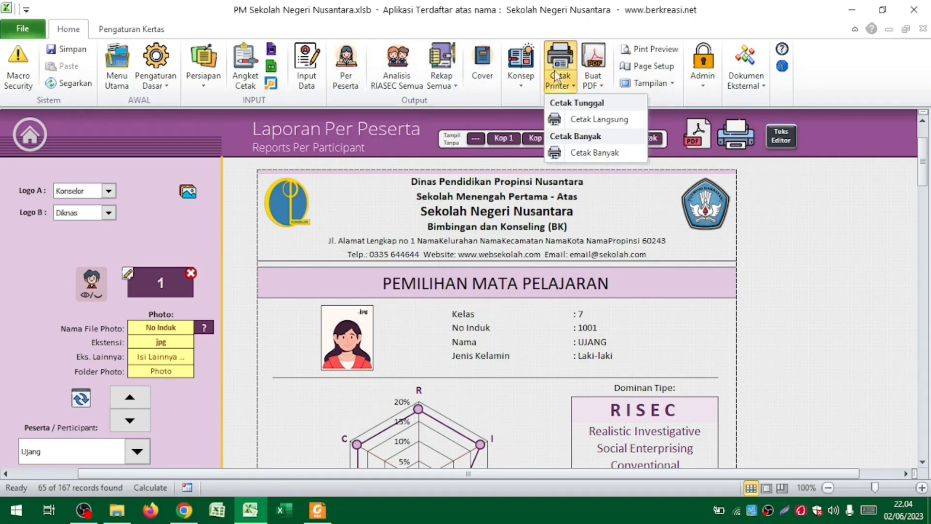
left_click(563, 196)
left_click(569, 67)
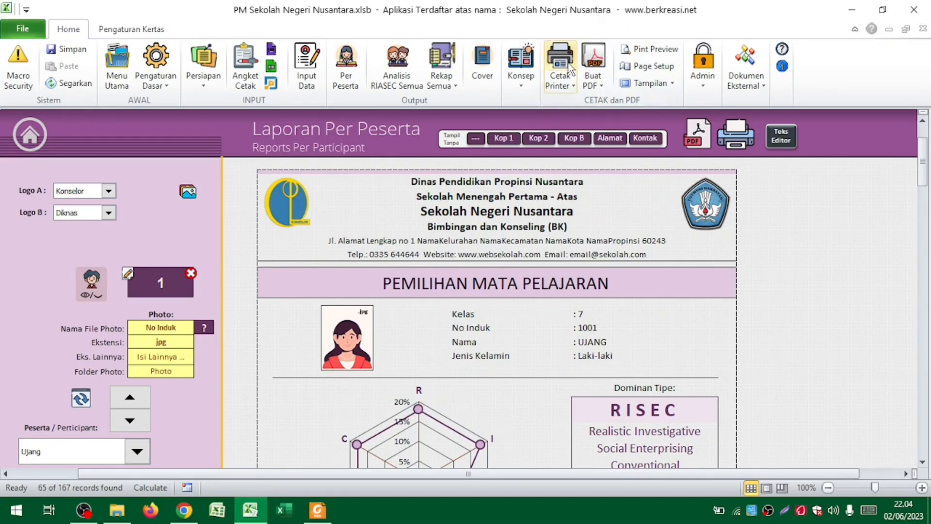
Prepare a Cetak Banyak batch print of the per-participant report from number 7 to 10 and decline it at the confirmation
left_click(561, 82)
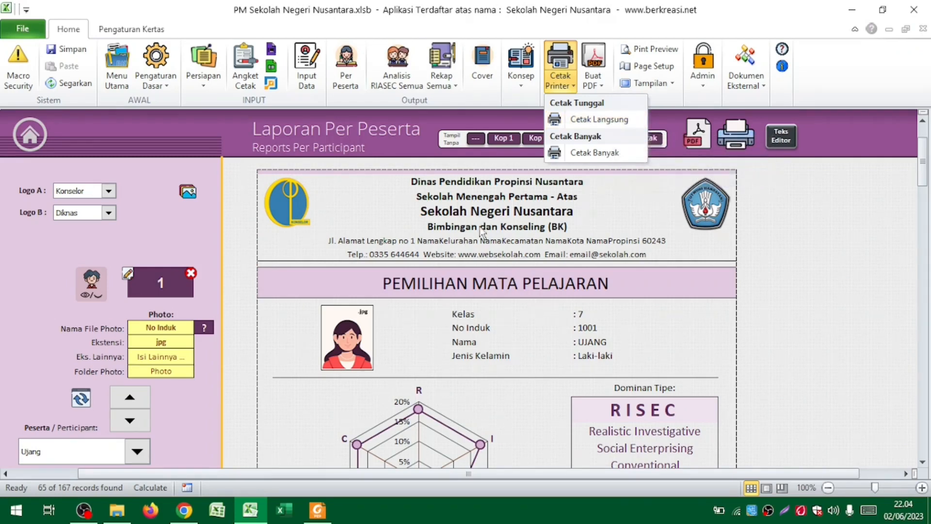
left_click(594, 153)
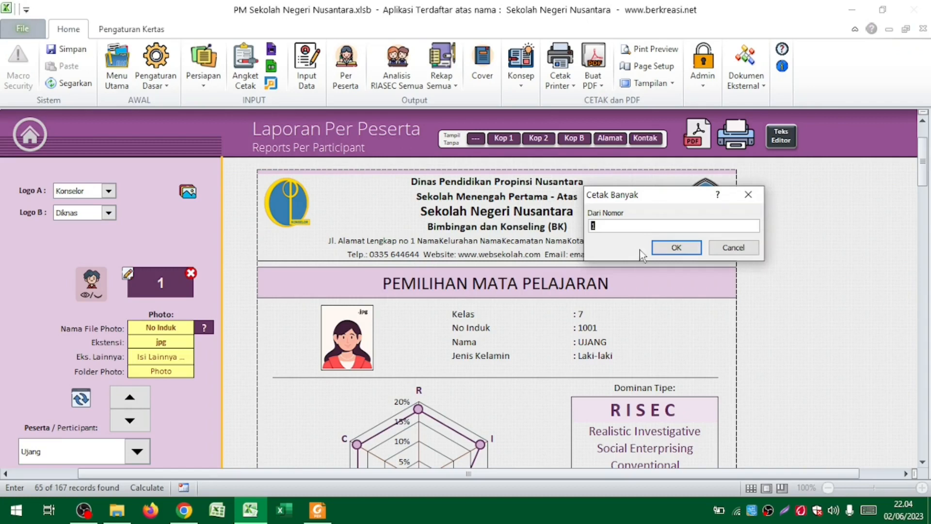
left_click(621, 227)
type("7")
left_click(681, 248)
type("10")
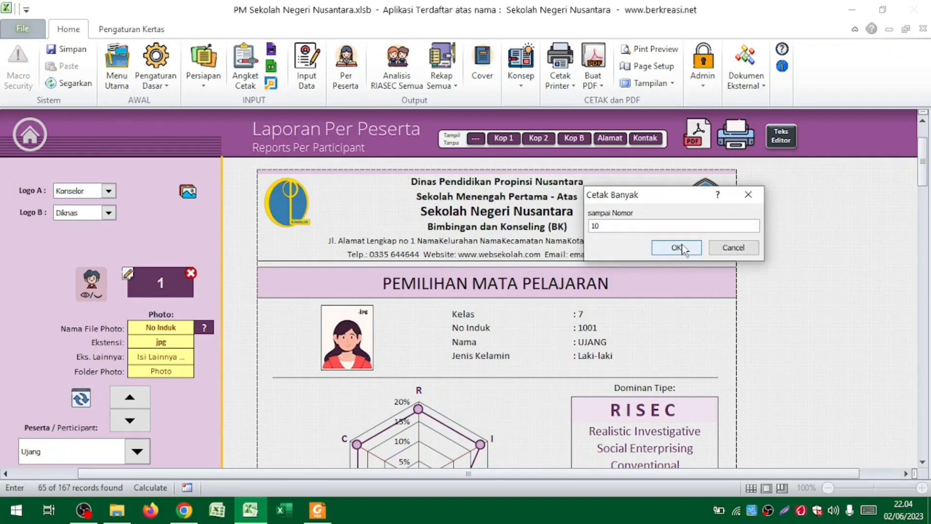
left_click(682, 249)
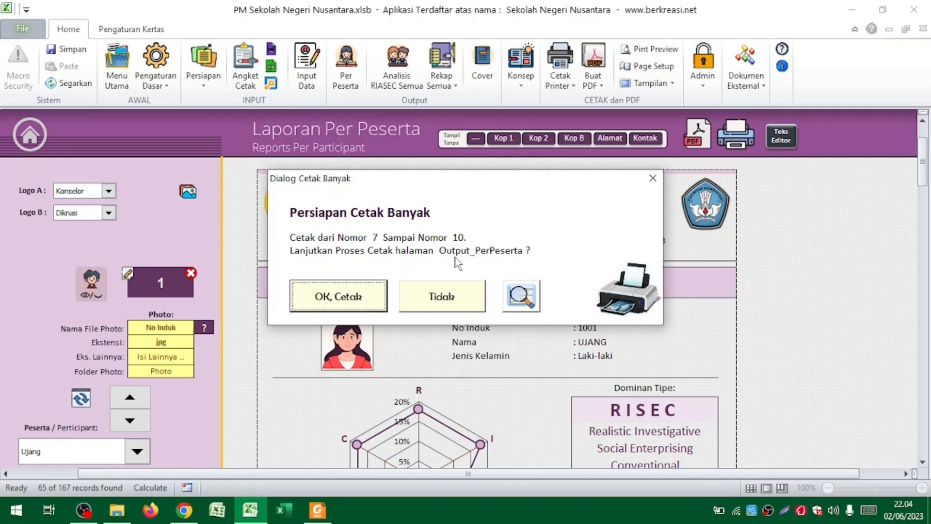
left_click(441, 297)
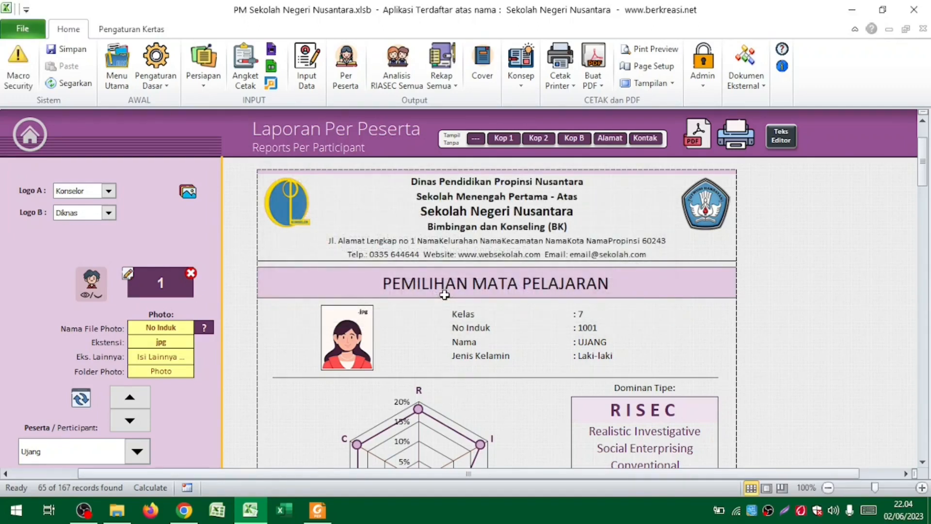
Bring up the Buat PDF slide in the Foxit tutorial and switch back to the workbook
key("alt+Tab")
left_click(445, 301)
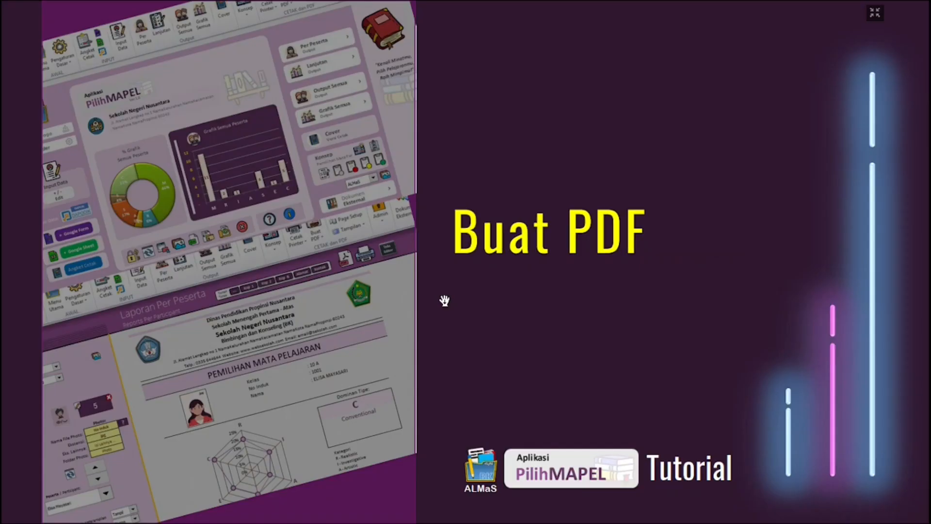
key("alt+Tab")
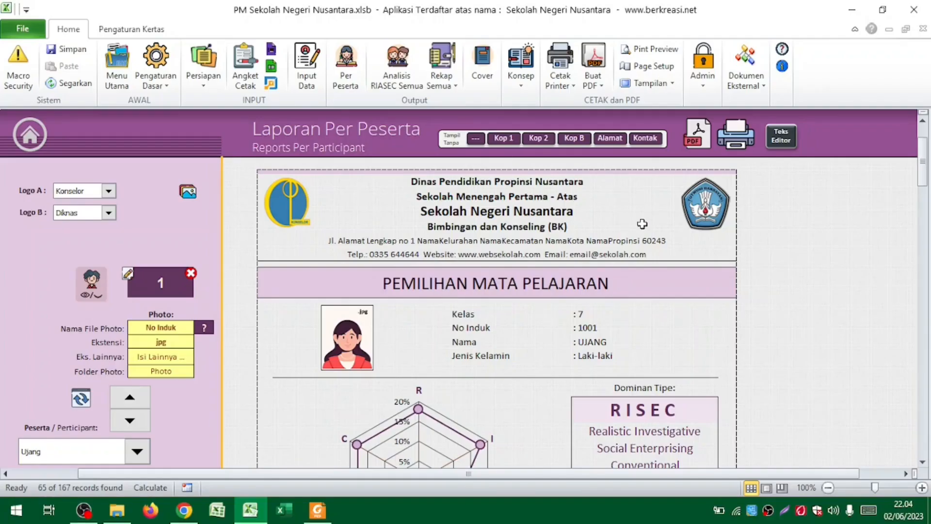
Create a PDF of the per-participant report currently shown
key("ctrl")
key("ctrl")
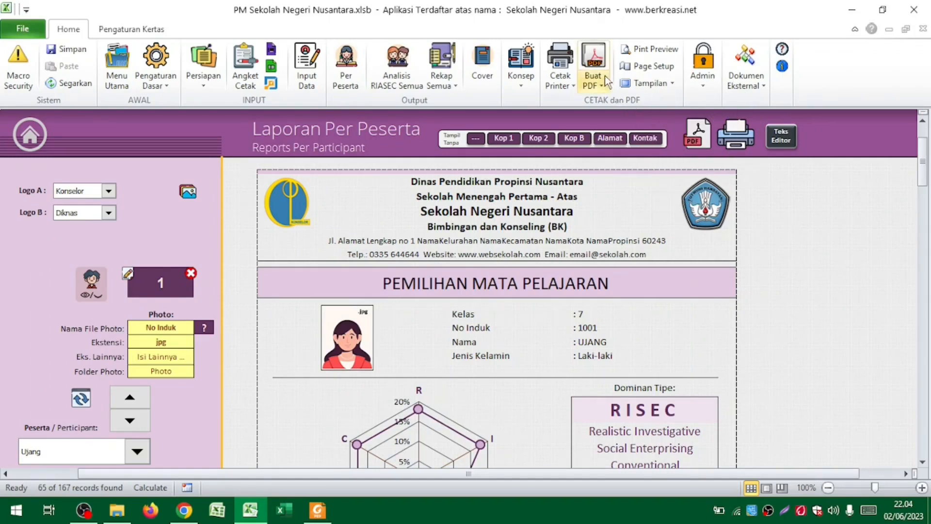
key("ctrl")
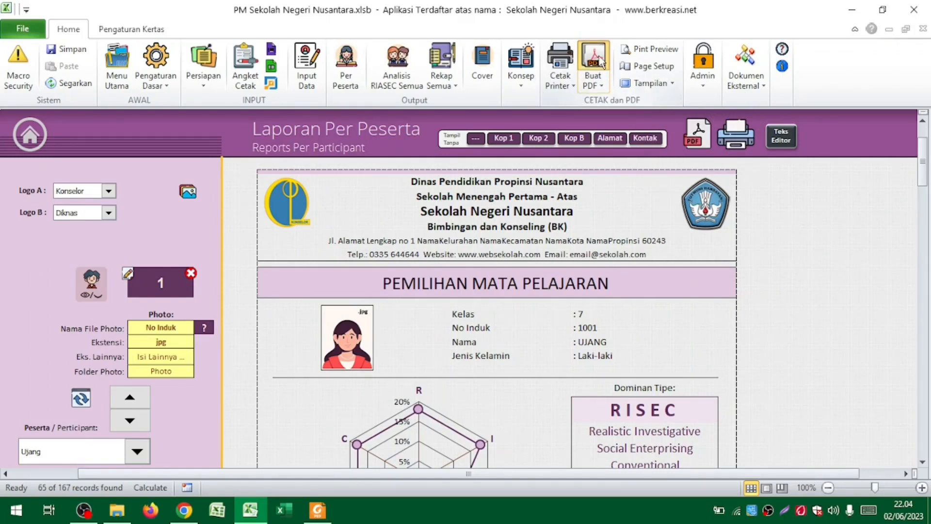
left_click(600, 58)
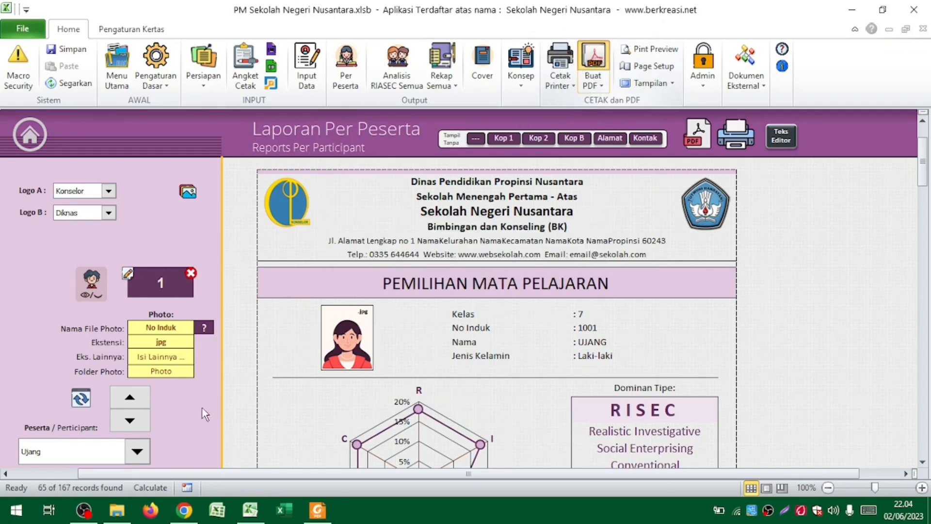
View Output_PerPeserta - 02220455.pdf from the 1785 PM Sekolah Negeri Nusantara folder, and return to the workbook to dismiss the PDF creation message
left_click(118, 520)
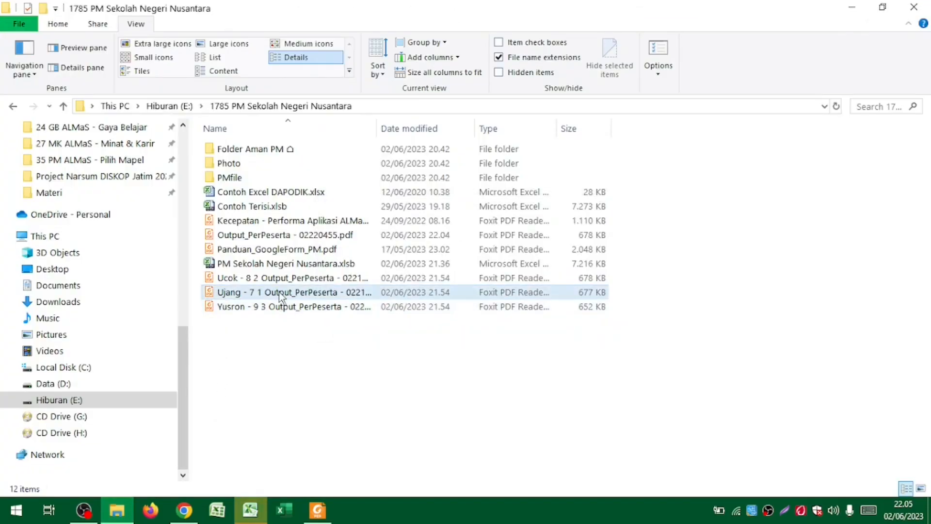
left_click(272, 237)
double_click(272, 236)
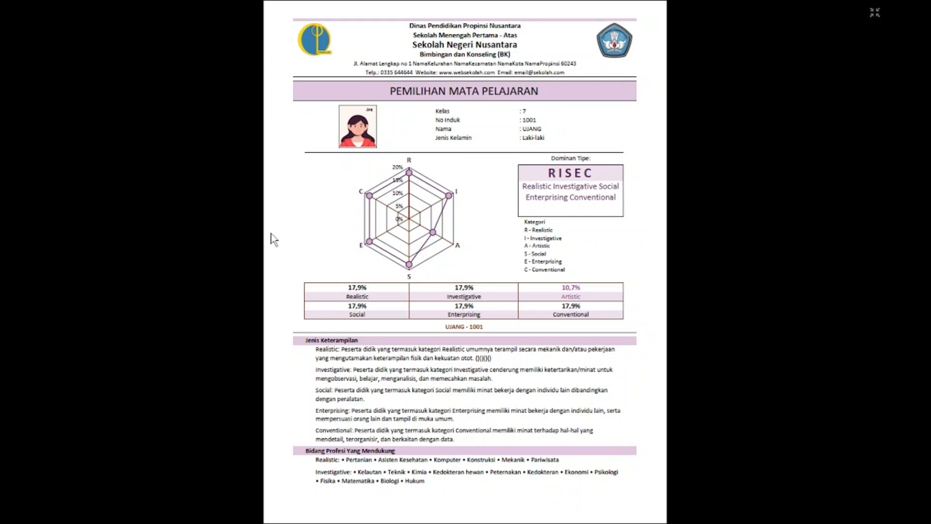
key("alt+Tab")
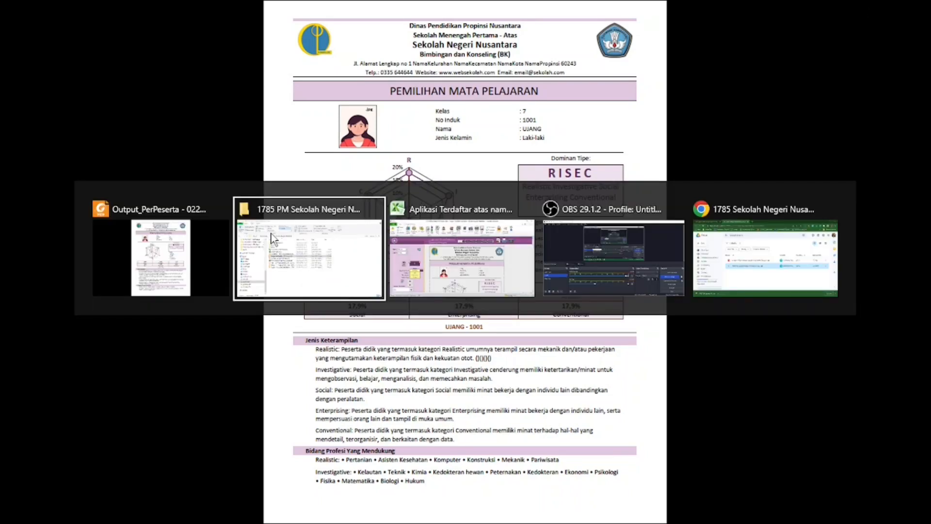
key("alt+Tab")
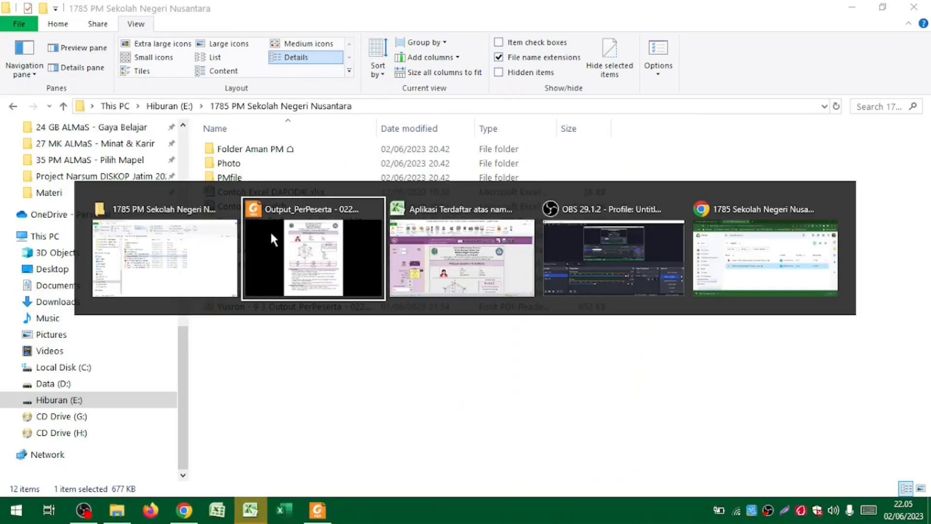
key("Tab")
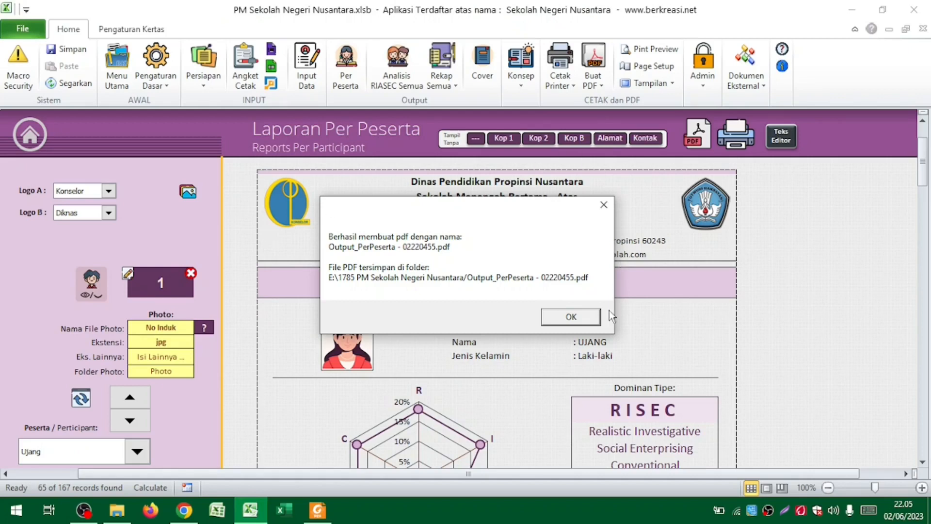
left_click(572, 318)
Close the participant report PDF in Foxit PDF Reader and show the tutorial PDF full screen
key("alt+Tab")
key("Tab")
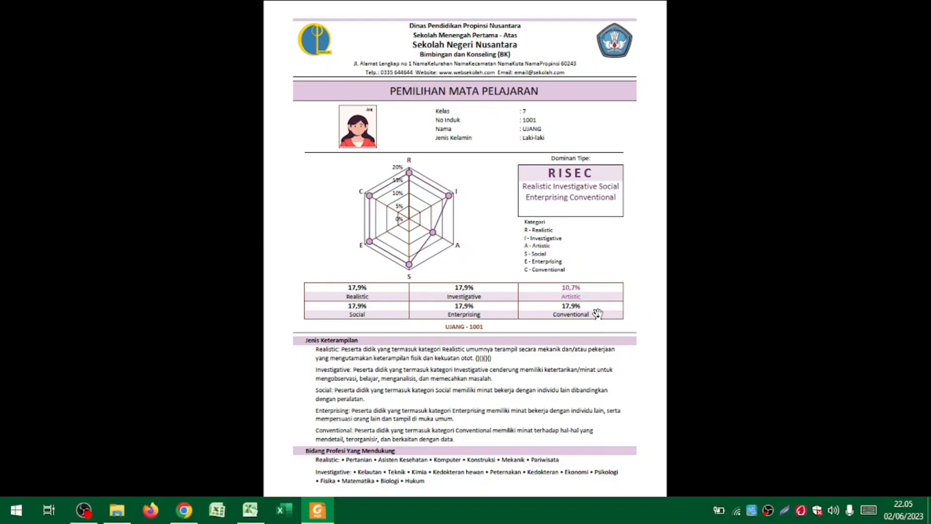
key("Escape")
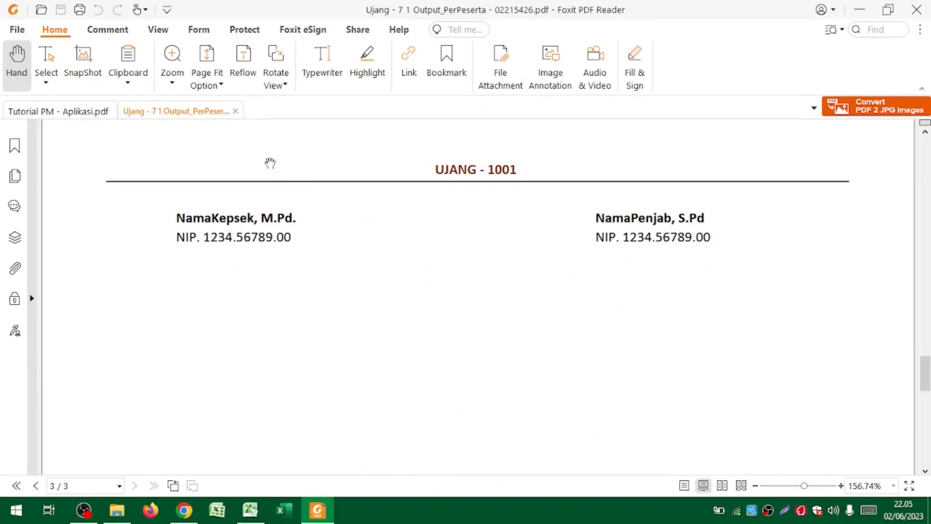
left_click(236, 111)
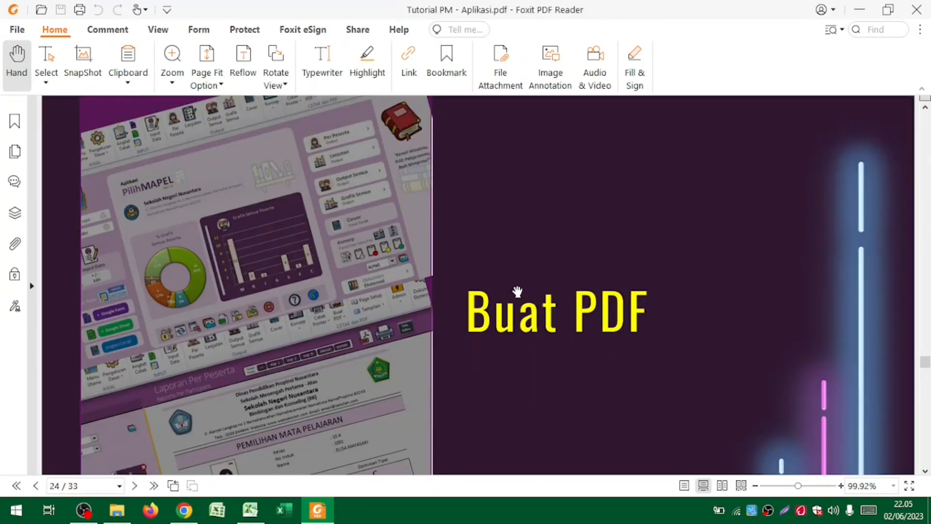
key("F11")
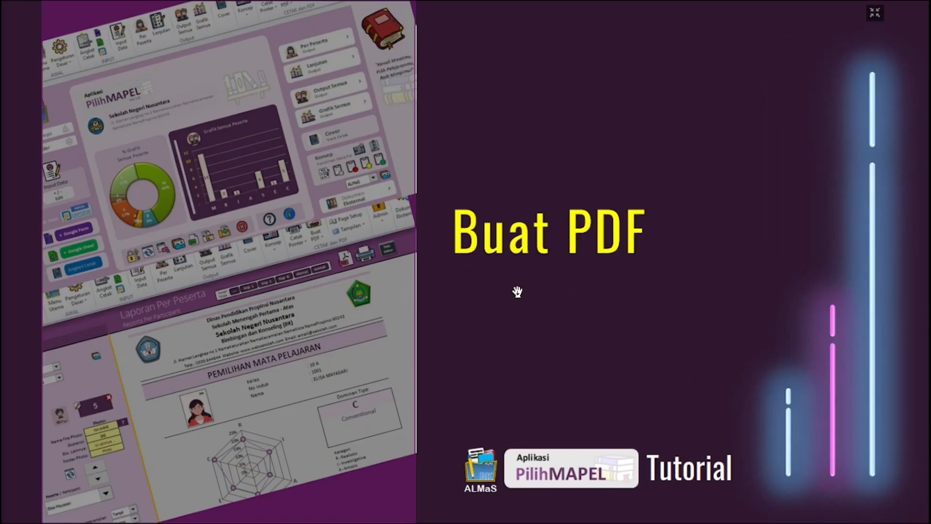
Advance the tutorial PDF to the Admin Password Aplikasi slide, switch back to the workbook and go to its Menu Utama page
left_click(518, 291)
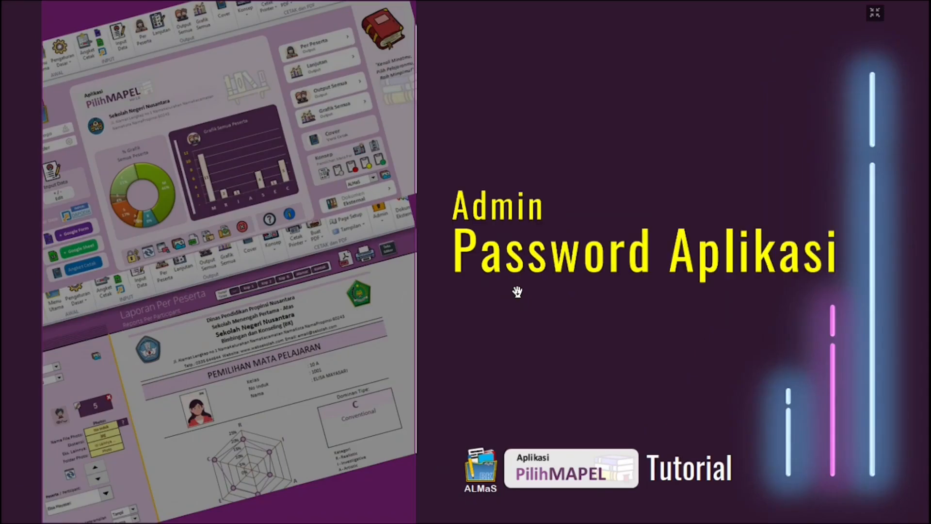
key("alt+Tab")
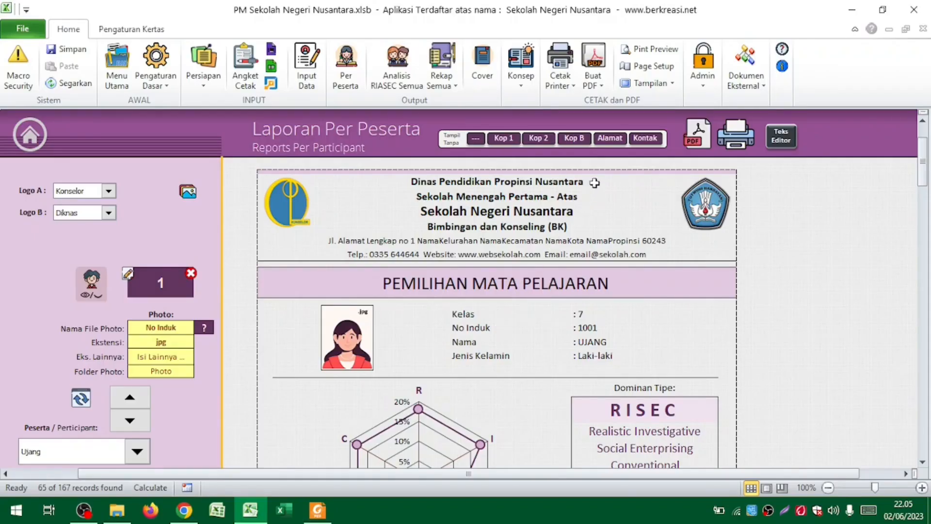
left_click(704, 78)
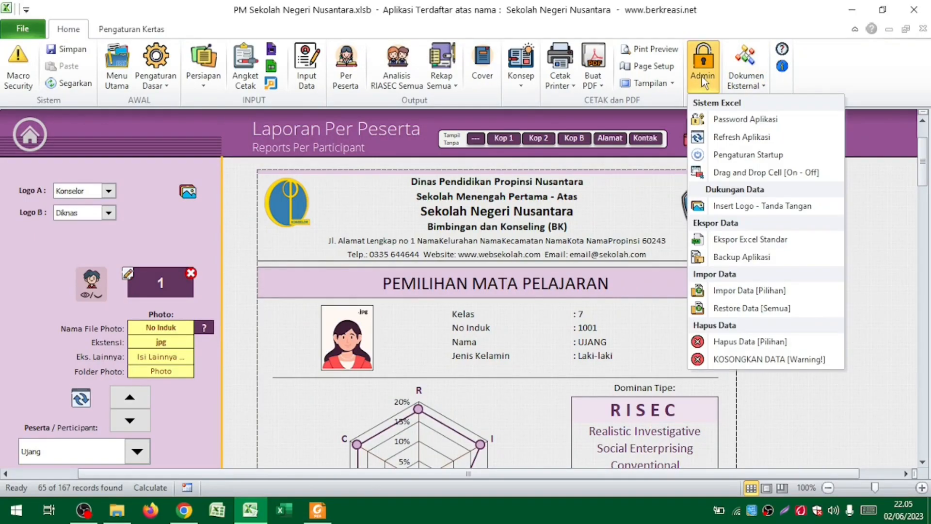
left_click(116, 68)
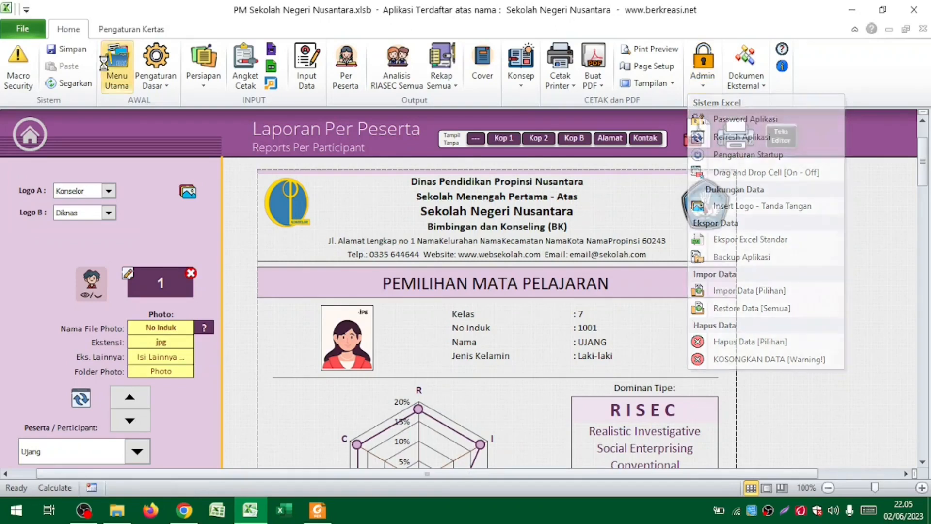
Look over the list of Admin functions and revisit the Password Aplikasi slide before returning to the workbook
left_click(709, 71)
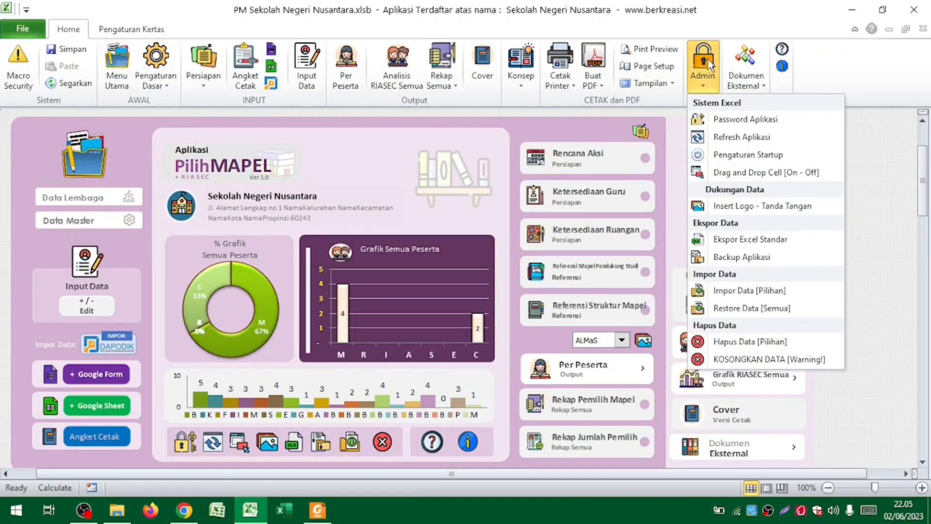
left_click(708, 68)
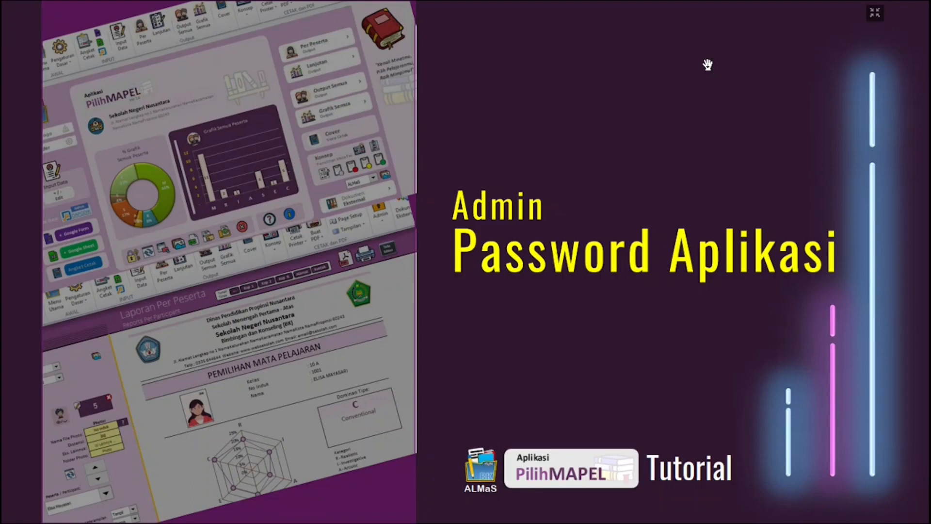
key("alt+Tab")
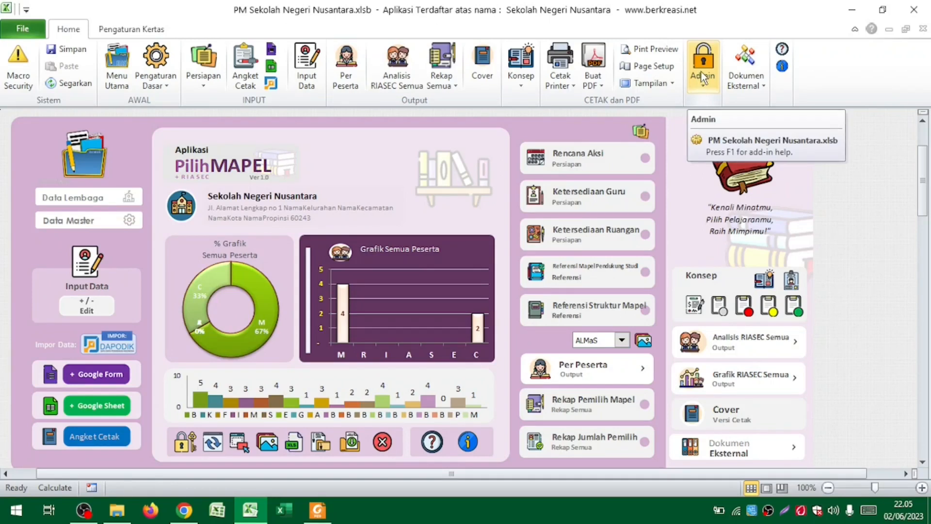
Encrypt the workbook through Admin's Password Aplikasi, entering and re-entering the application password
left_click(703, 78)
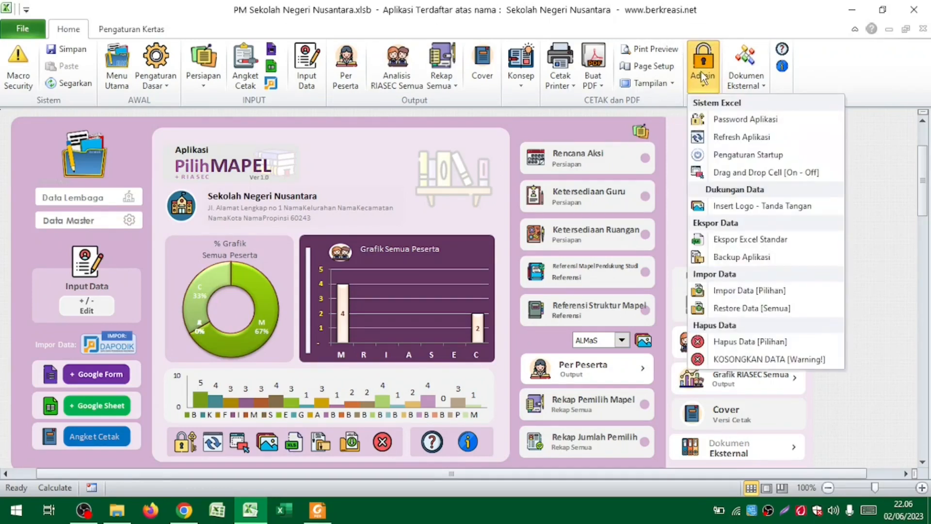
left_click(773, 120)
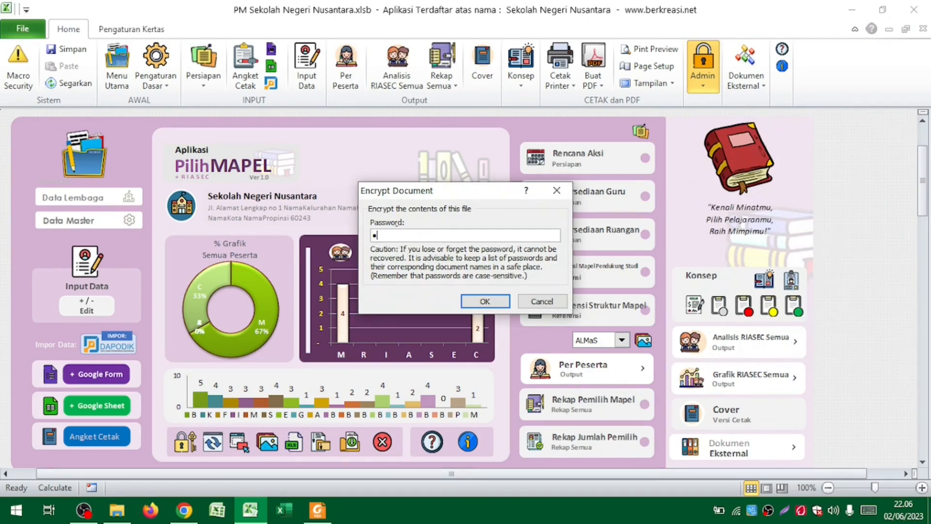
left_click(486, 301)
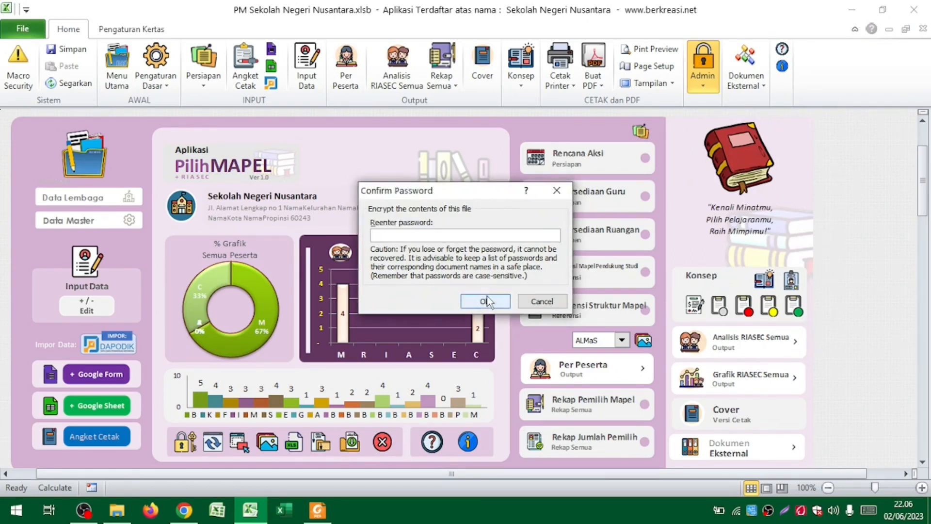
left_click(493, 301)
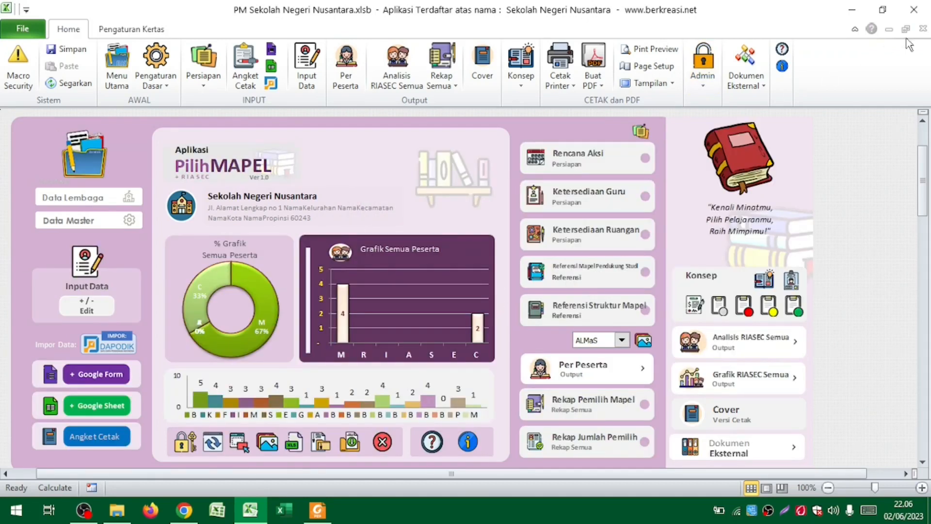
Close the workbook with its changes saved and switch to the 1785 PM Sekolah Negeri Nusantara folder
left_click(924, 4)
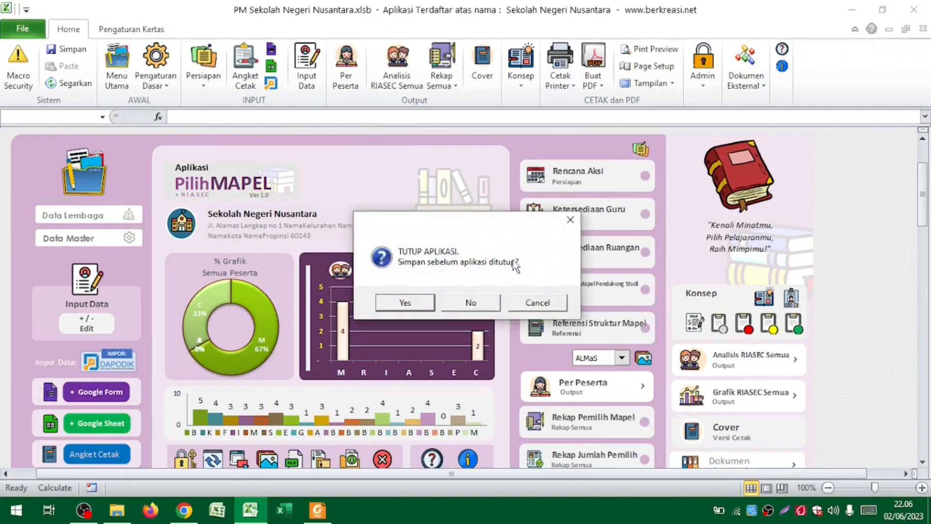
left_click(405, 303)
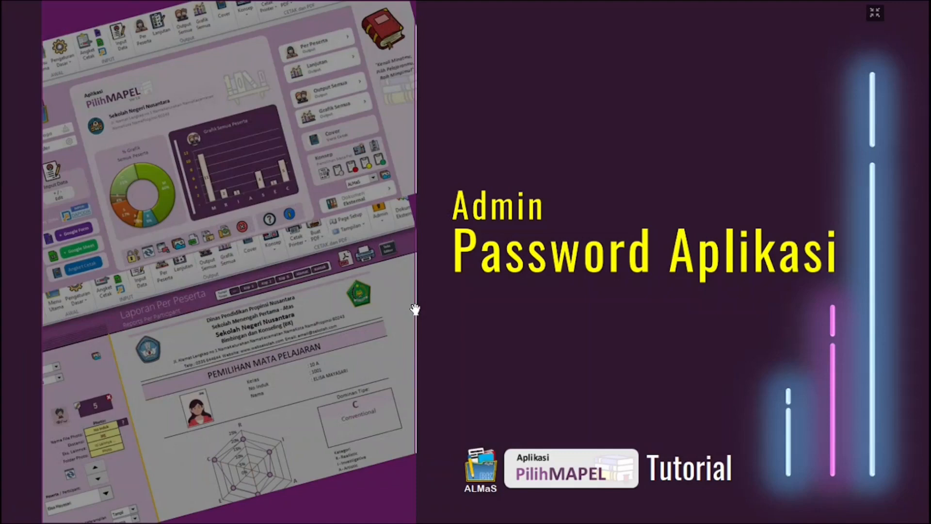
key("alt+Tab")
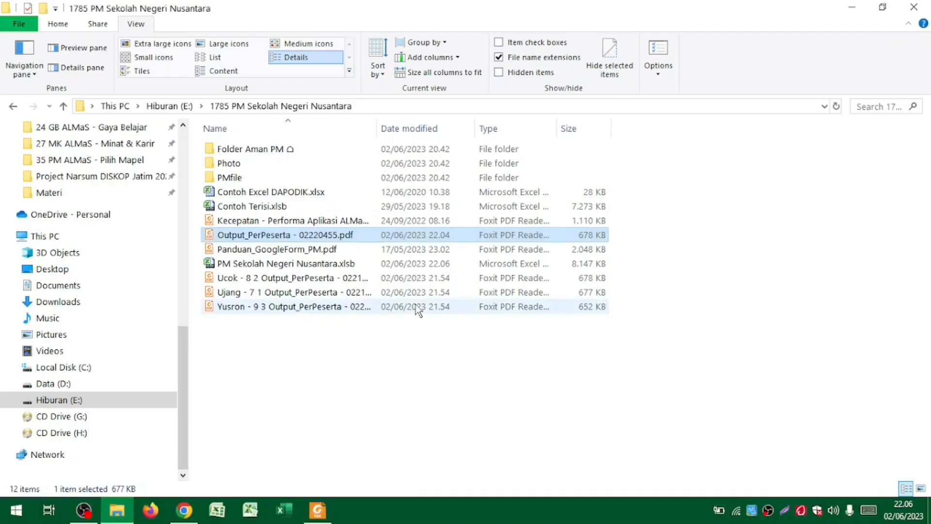
Reopen PM Sekolah Negeri Nusantara.xlsb by entering the workbook password, and maximize its window
left_click(310, 271)
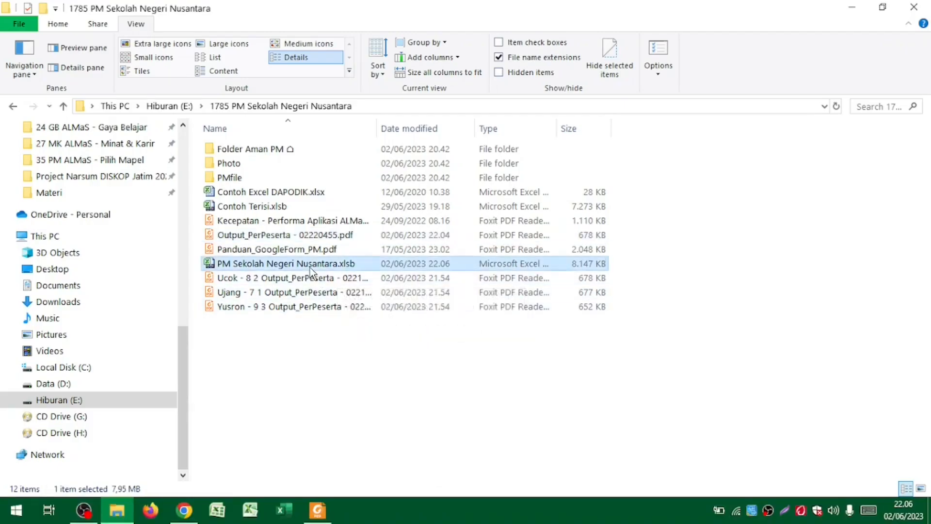
double_click(309, 267)
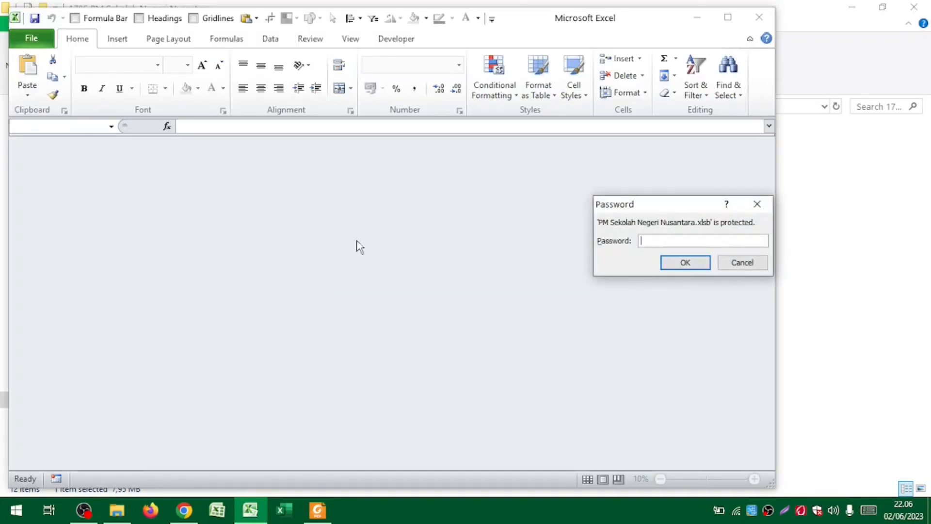
left_click_drag(662, 205, 362, 212)
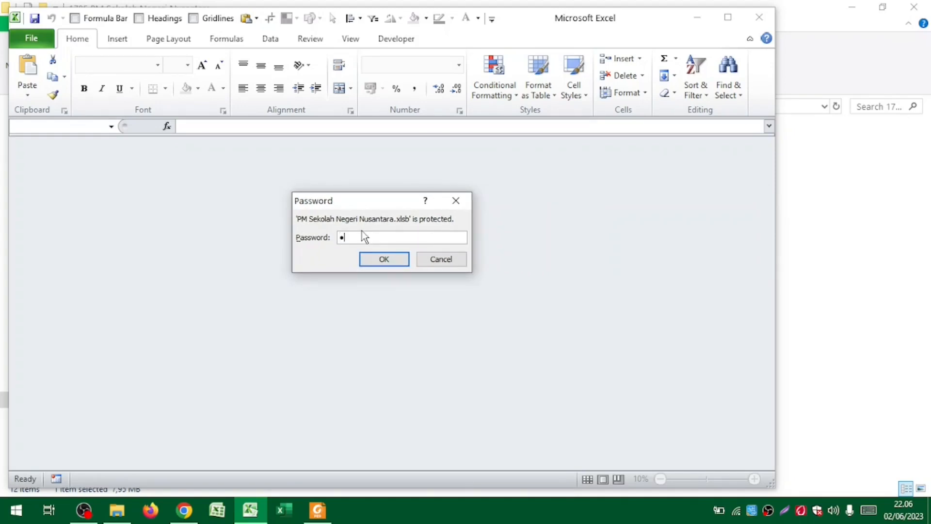
left_click(380, 259)
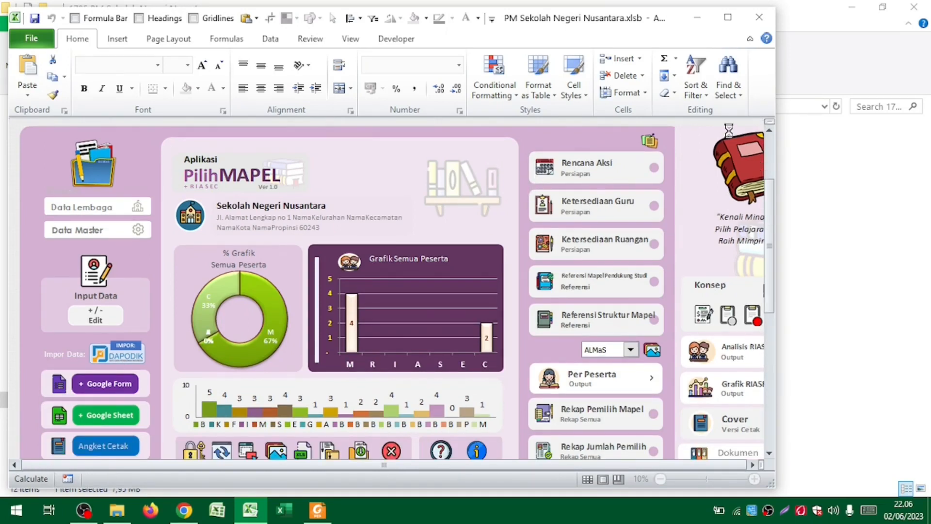
left_click(728, 18)
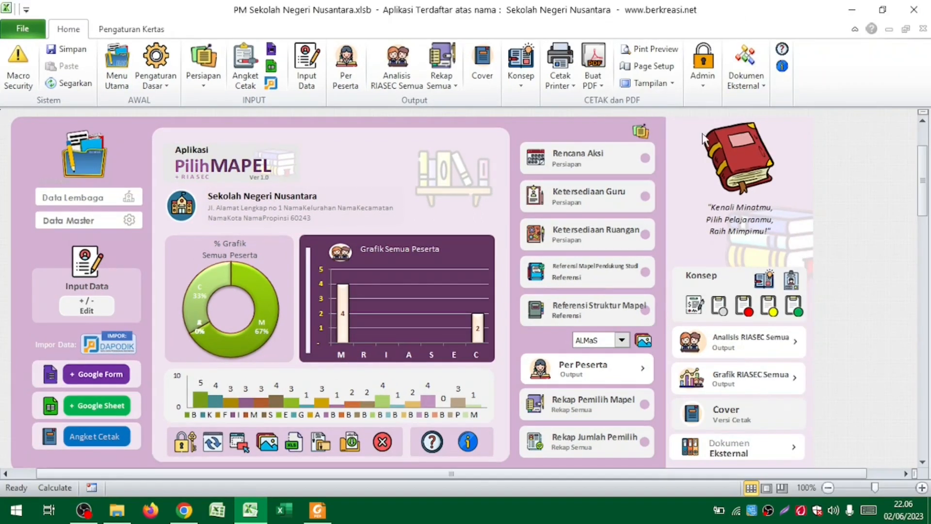
Remove the application password by clearing it in the Encrypt Document settings
left_click(706, 77)
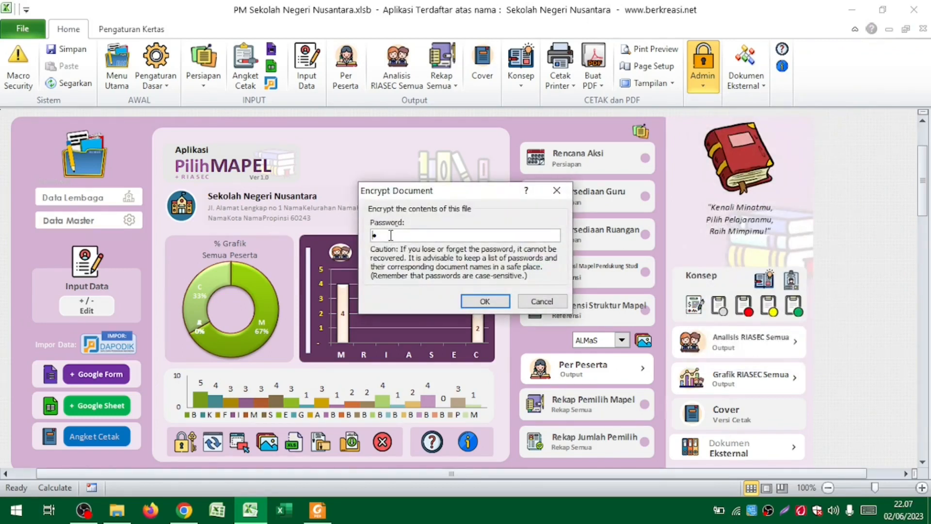
key("BackSpace")
left_click(485, 301)
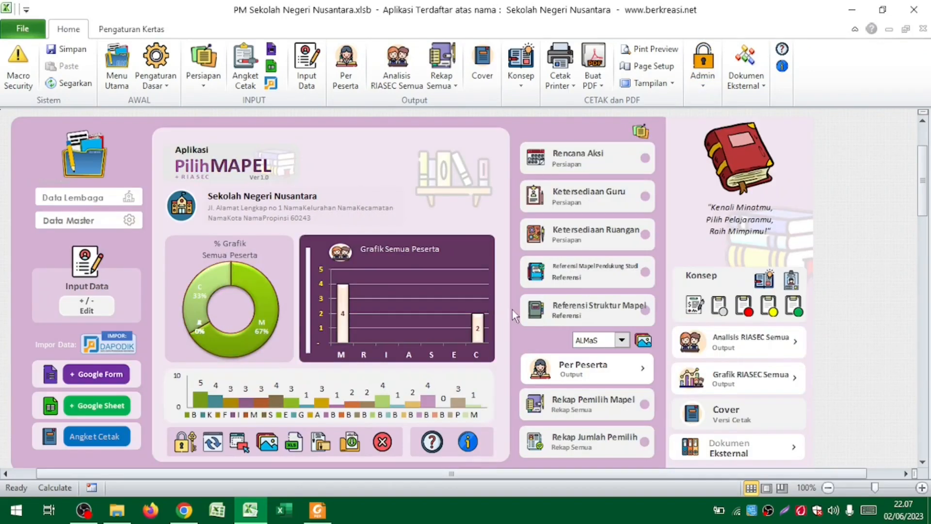
Show the Admin Refresh Aplikasi slide in the tutorial PDF and switch back to the workbook
key("alt+Tab")
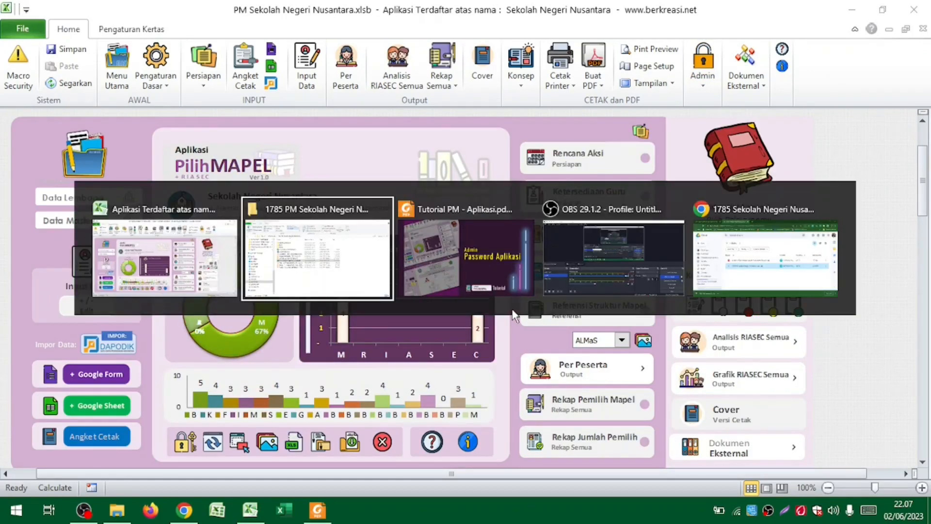
key("alt+Tab")
scroll(512, 315, "down", 1)
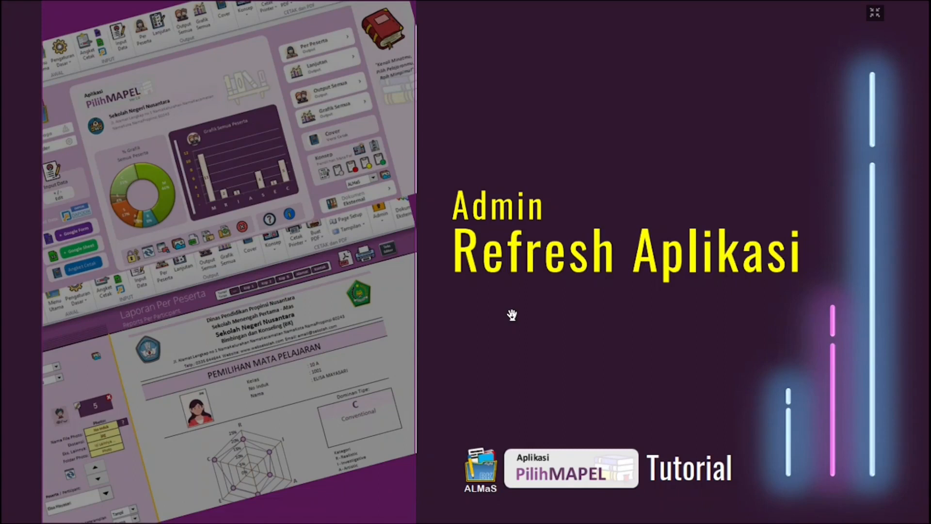
key("alt+Tab")
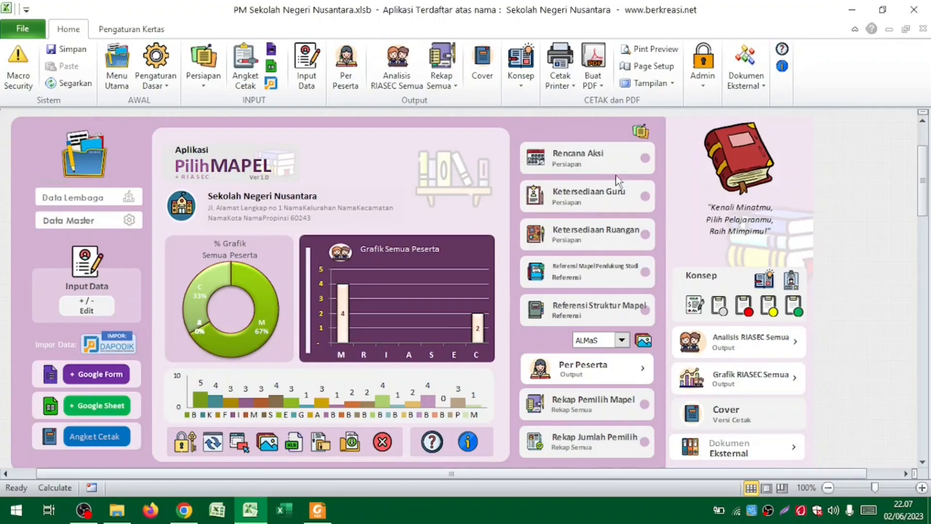
Refresh the workbook with Segarkan and Admin's Refresh Aplikasi, check the main menu page, and refresh it again with Segarkan
left_click(78, 90)
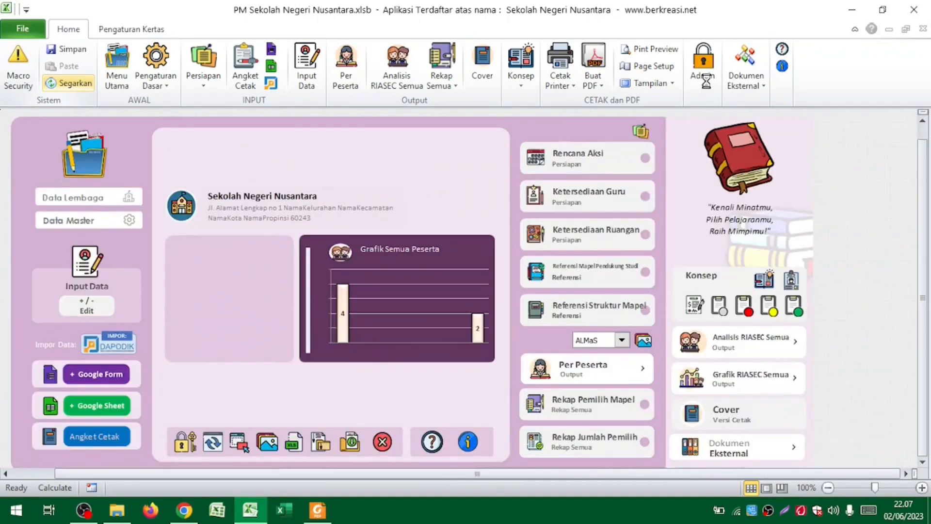
left_click(708, 84)
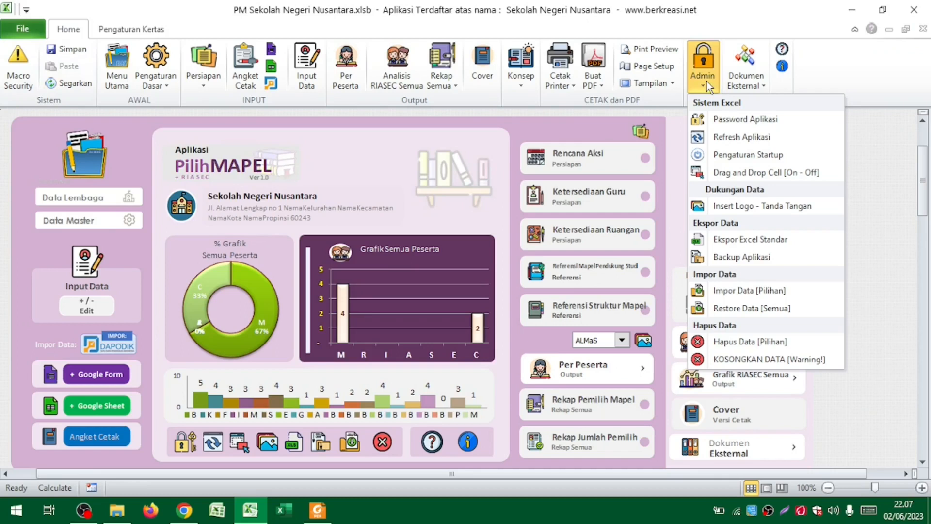
left_click(738, 139)
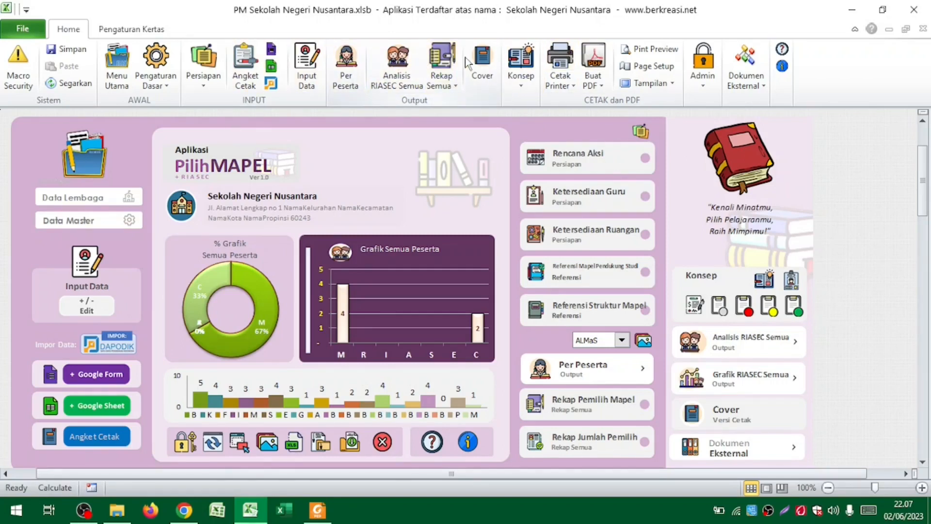
scroll(284, 210, "down", 1)
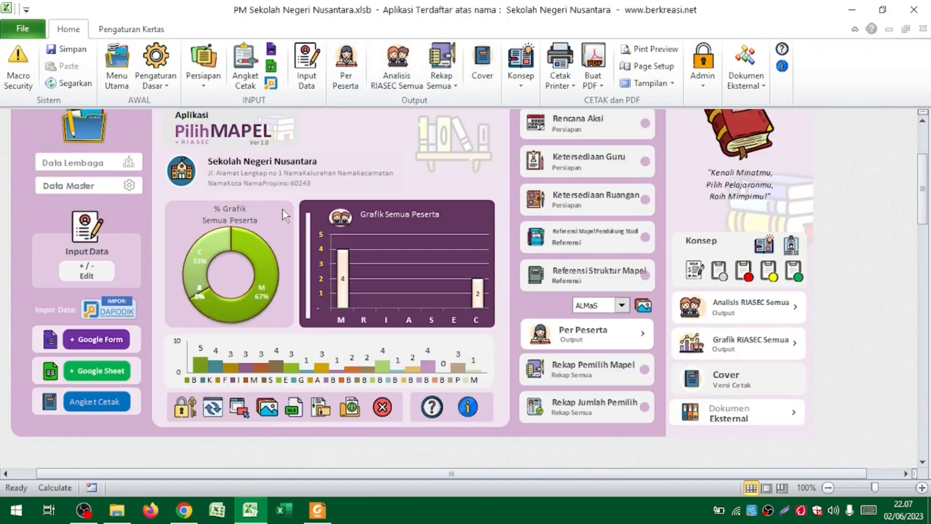
scroll(284, 210, "down", 1)
scroll(283, 209, "up", 1)
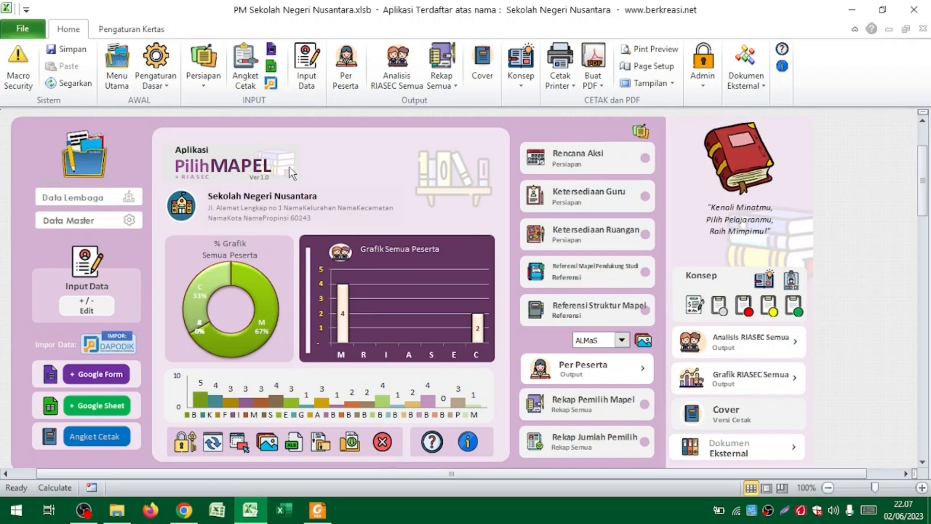
left_click(71, 83)
Advance the tutorial PDF to the Admin Drag & Drop slide and switch back to the workbook
key("alt+Tab")
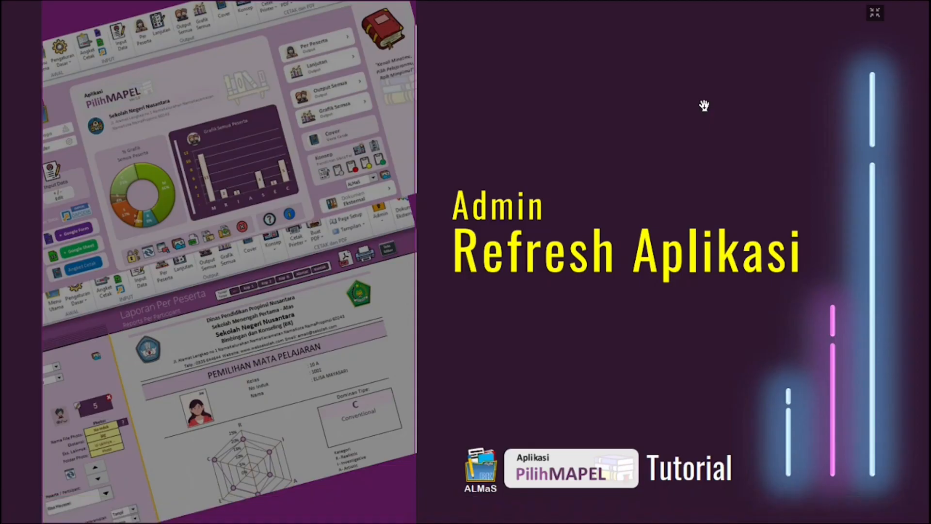
left_click(704, 106)
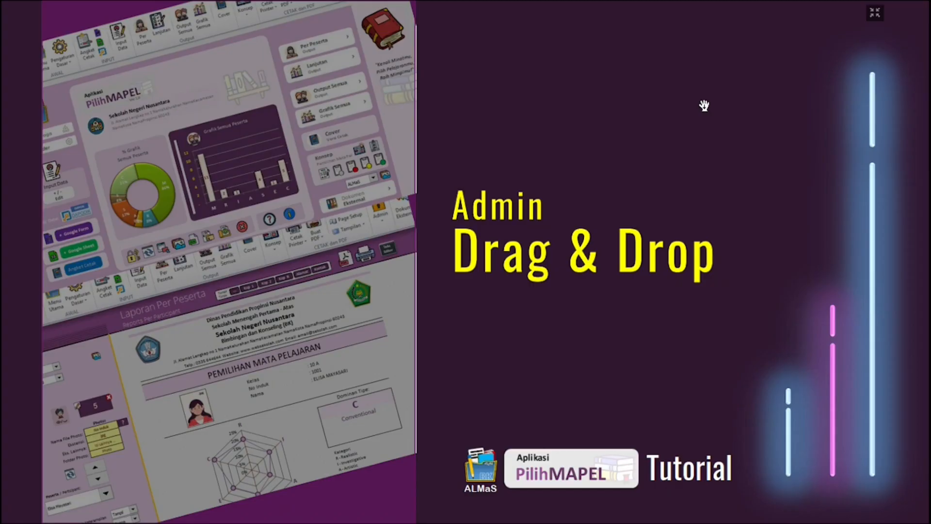
key("alt+Tab")
Select a range of blank cells beside the main menu graphics, and then another range further down the same column
left_click(869, 182)
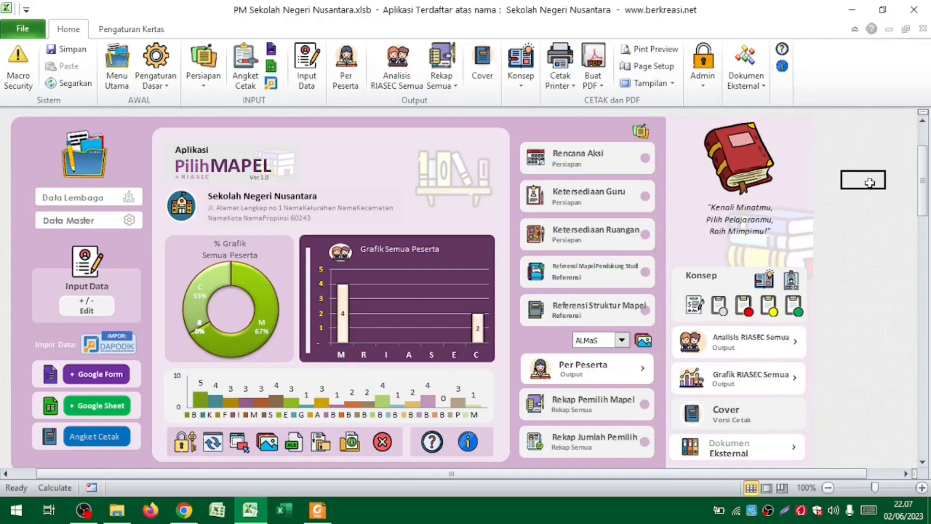
left_click_drag(878, 187, 879, 210)
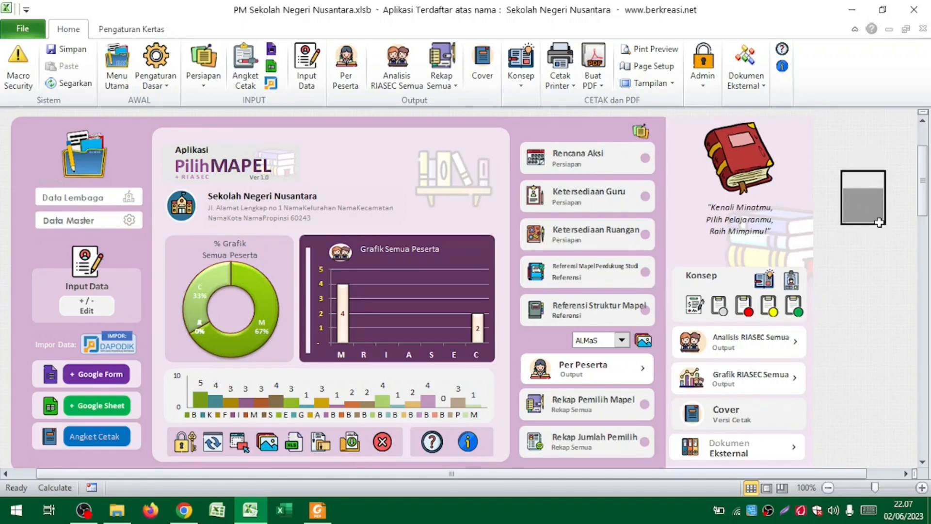
left_click_drag(879, 222, 879, 264)
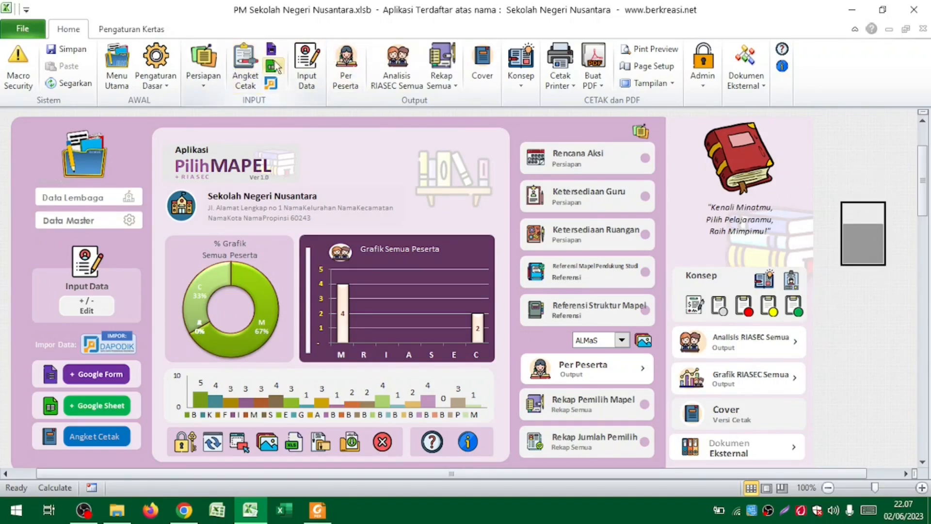
Go to the Input Data sheet, select the first three cells of the Nama column, and toggle Admin's Drag and Drop Cell setting
left_click(307, 68)
left_click_drag(343, 263, 342, 305)
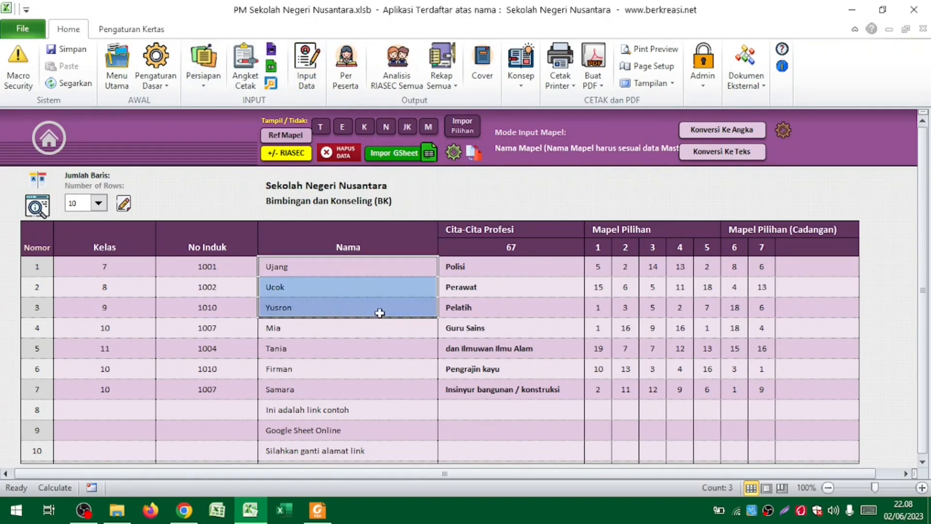
left_click(712, 89)
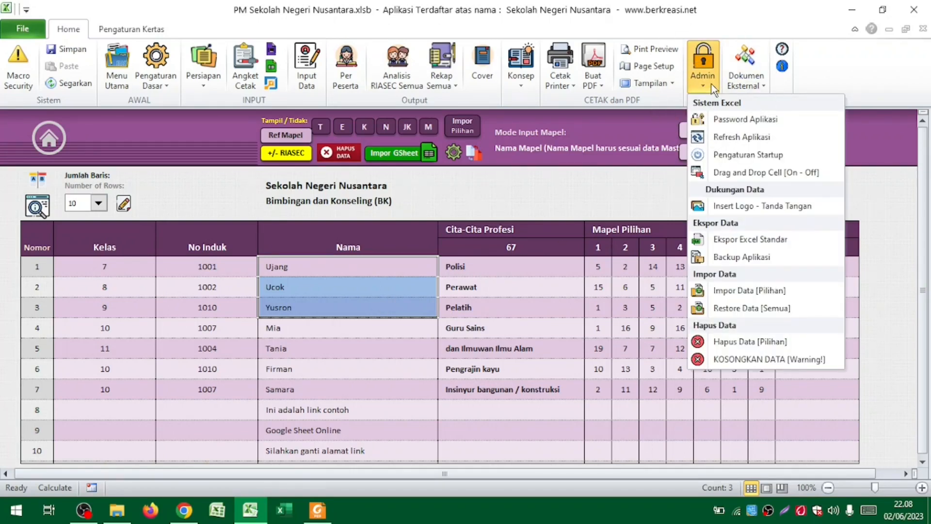
left_click(754, 173)
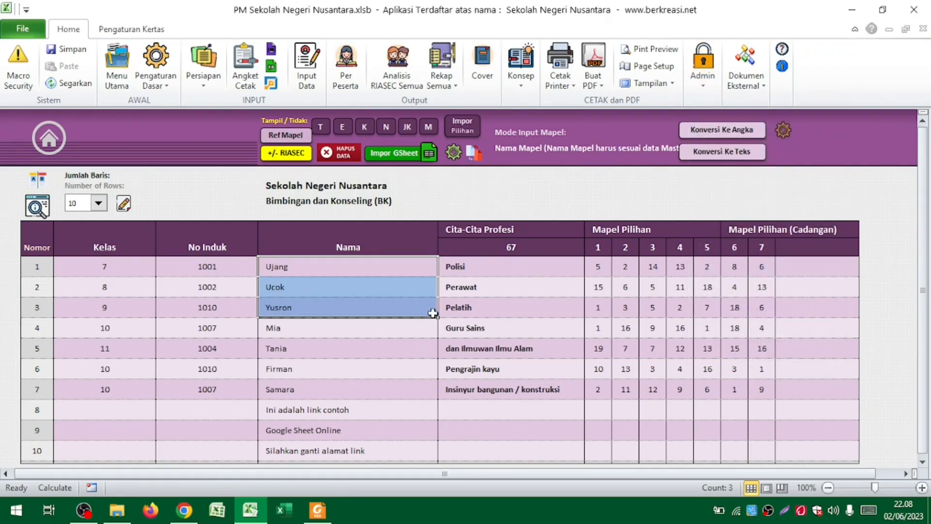
Try filling the Nama column down through row 7 with the fill handle, and undo the fill
left_click_drag(438, 318, 436, 401)
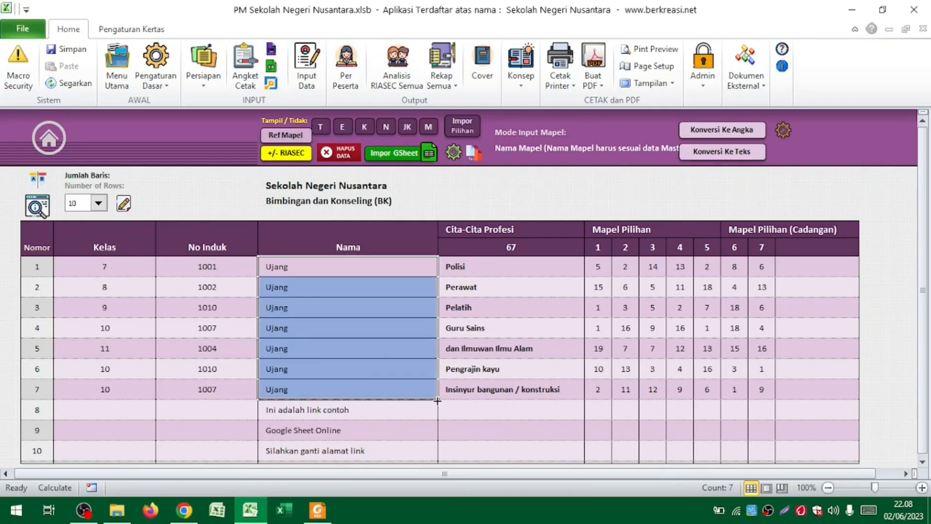
left_click(306, 349)
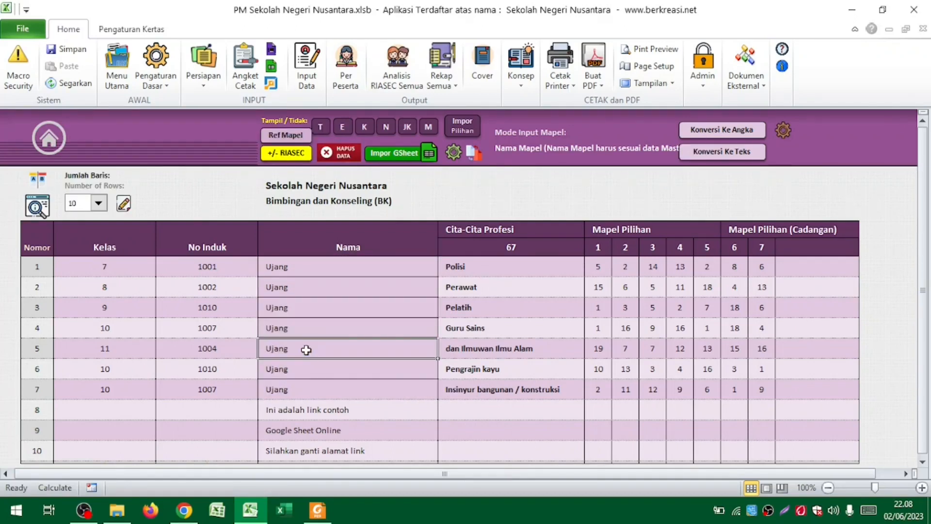
left_click_drag(237, 268, 381, 386)
left_click(492, 372)
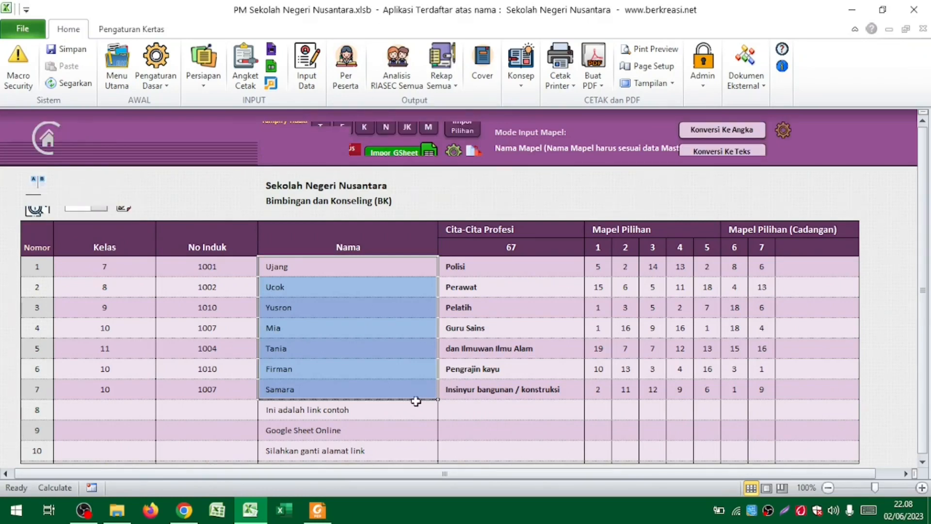
left_click(548, 307)
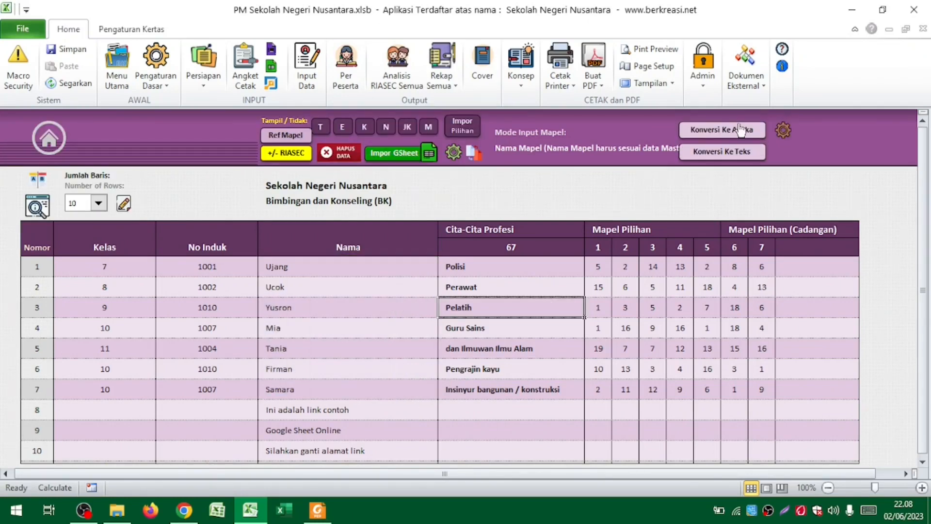
Toggle Drag and Drop Cell again, select the first four Nama cells, and try to extend them down to row 8
left_click(703, 72)
left_click(758, 171)
left_click_drag(340, 275, 339, 328)
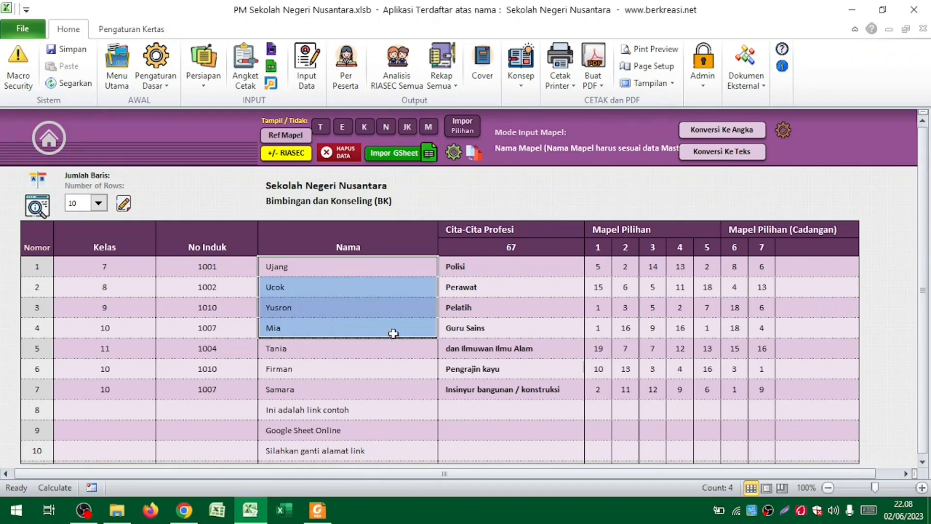
left_click(435, 334)
left_click_drag(434, 334, 437, 410)
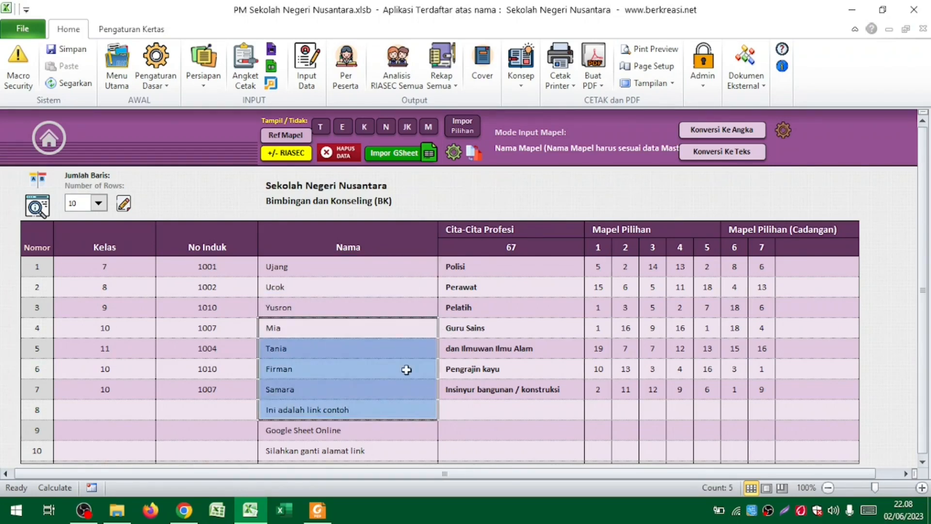
Show the Admin Insert Logo & Tanda Tangan slide, return to the workbook, and go to its Insert Logo - Tanda Tangan page
key("alt+Tab")
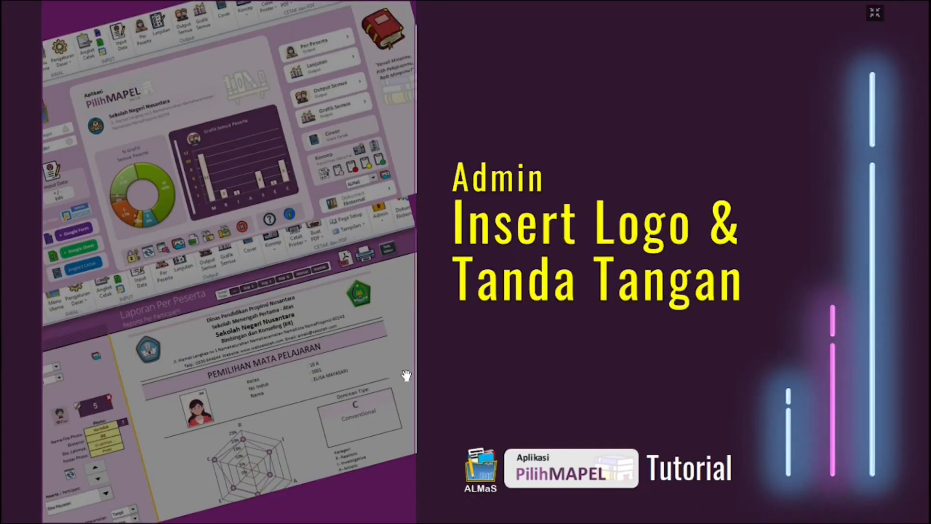
key("alt+Tab")
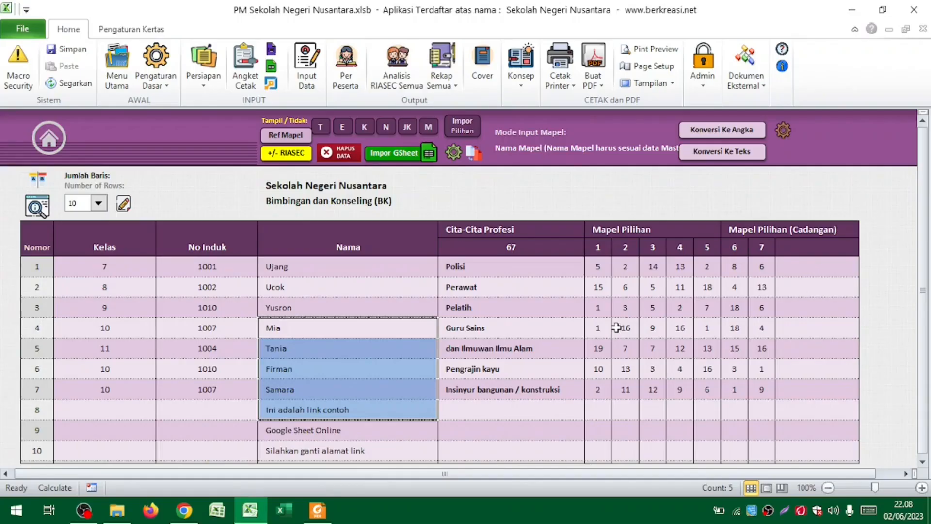
left_click(579, 294)
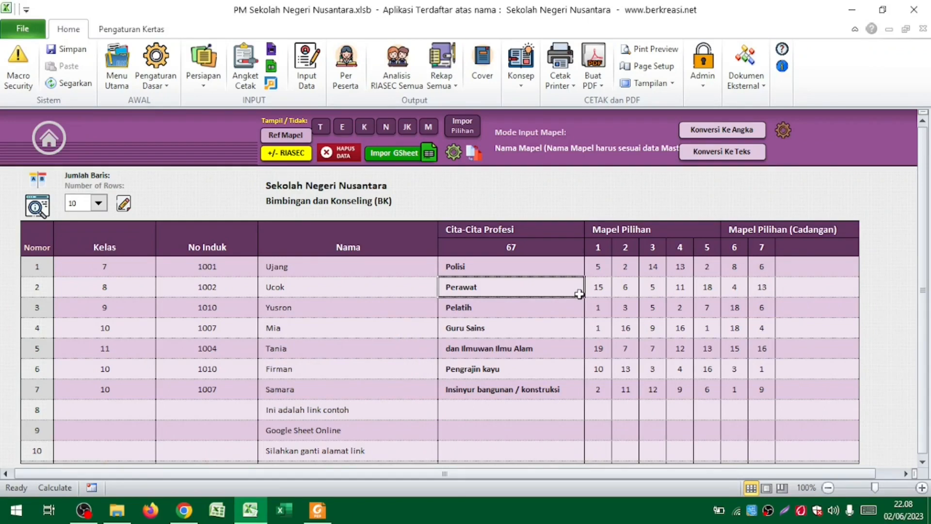
left_click(701, 80)
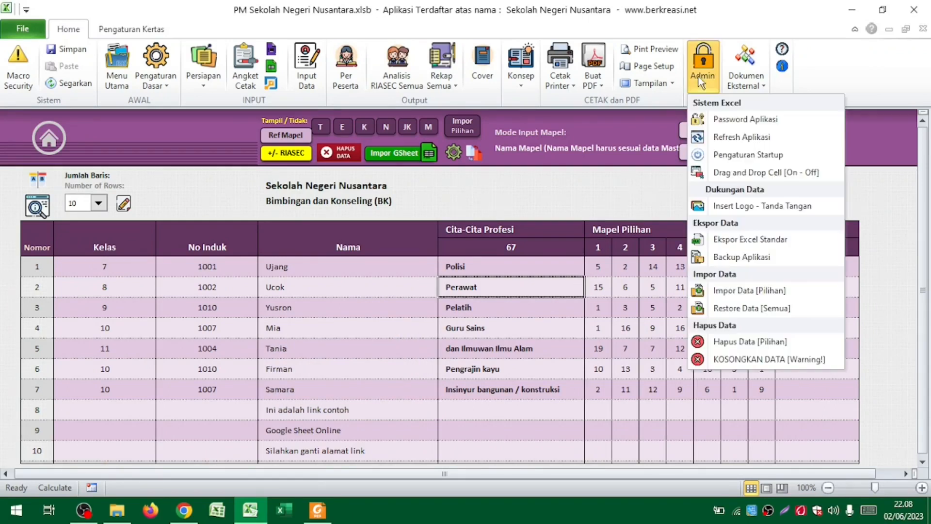
left_click(750, 205)
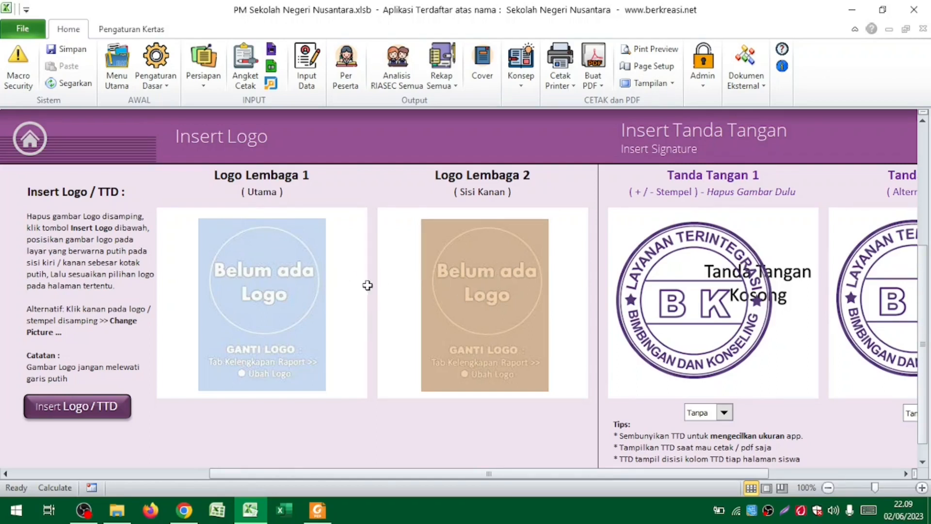
Delete the placeholder picture under Logo Lembaga 1
left_click(277, 307)
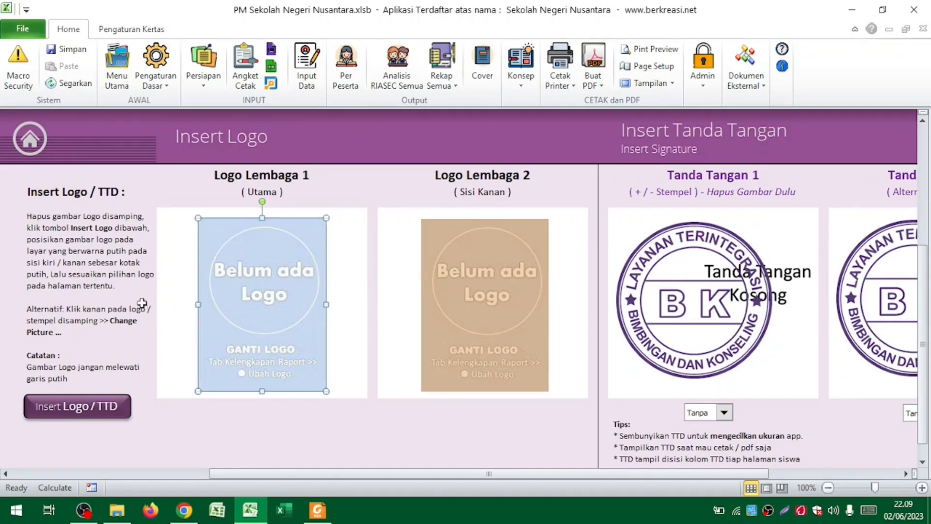
left_click(702, 73)
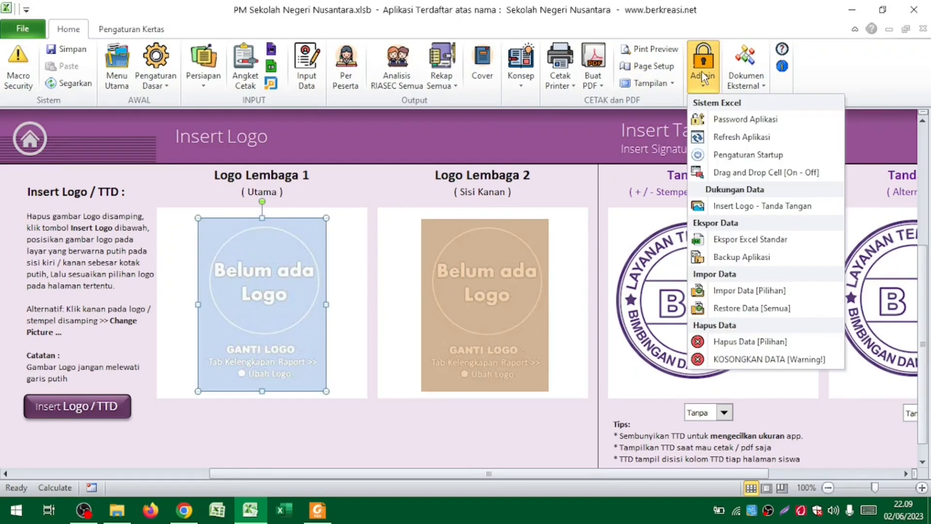
left_click(754, 204)
left_click(272, 261)
left_click(467, 272)
left_click(257, 281)
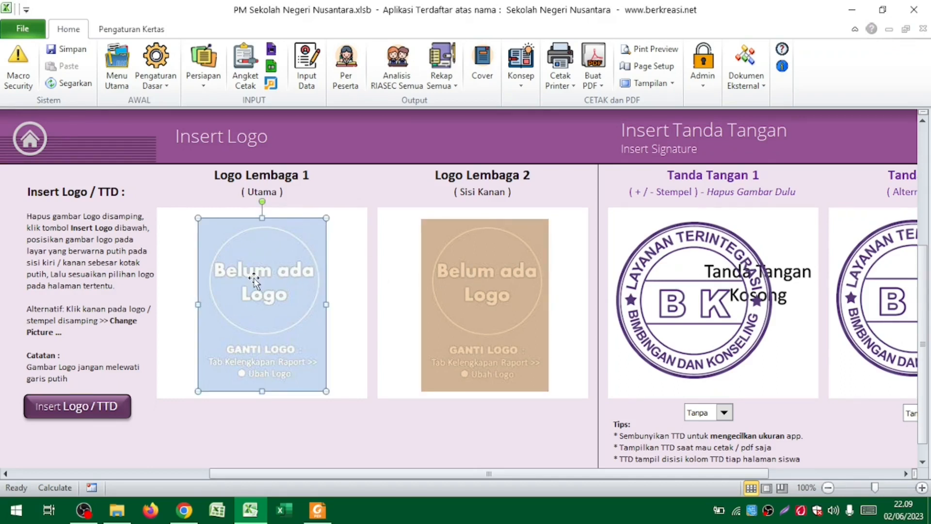
key("Delete")
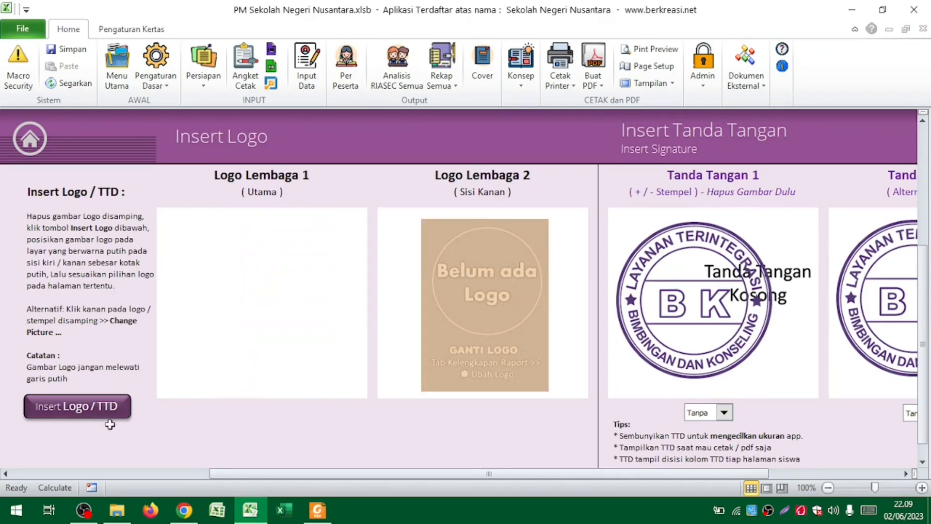
Insert the picture Screenshot_5.png from the Pictures folder with the sheet's Insert Logo / TTD function
left_click(76, 416)
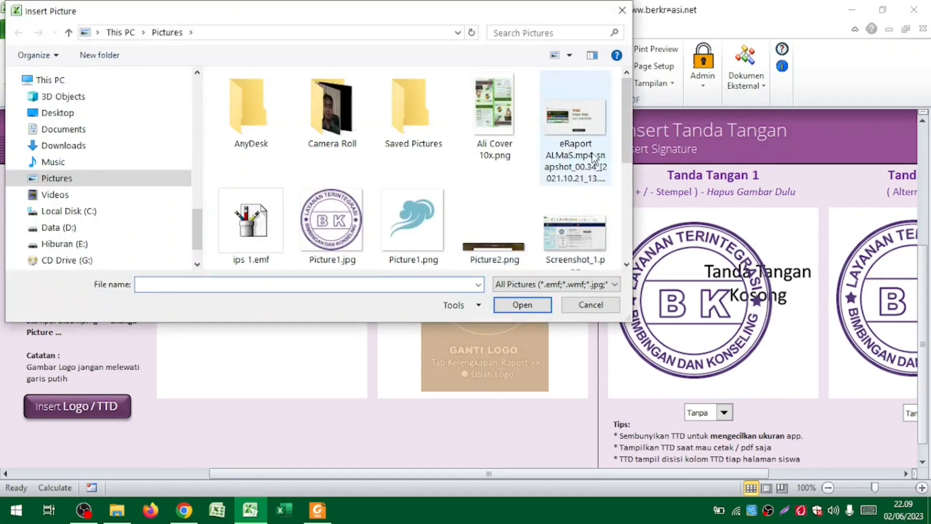
left_click_drag(629, 126, 630, 182)
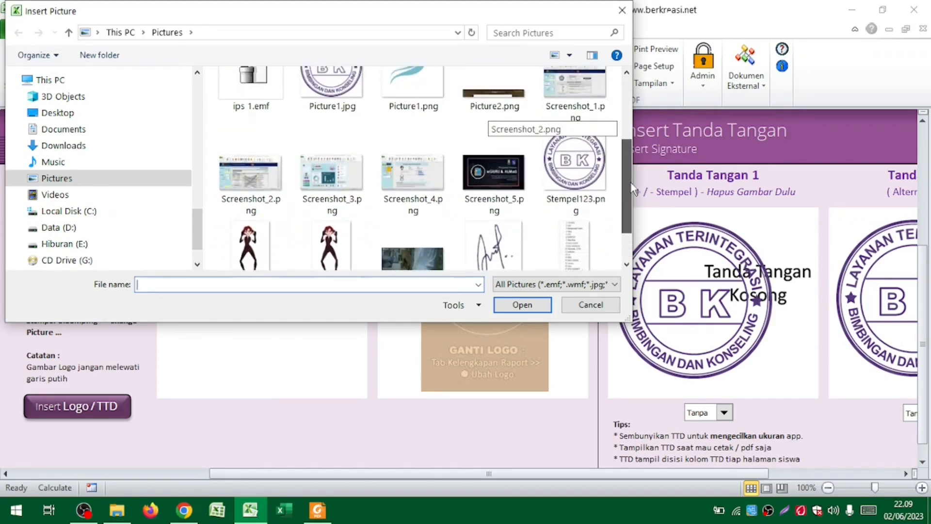
double_click(497, 180)
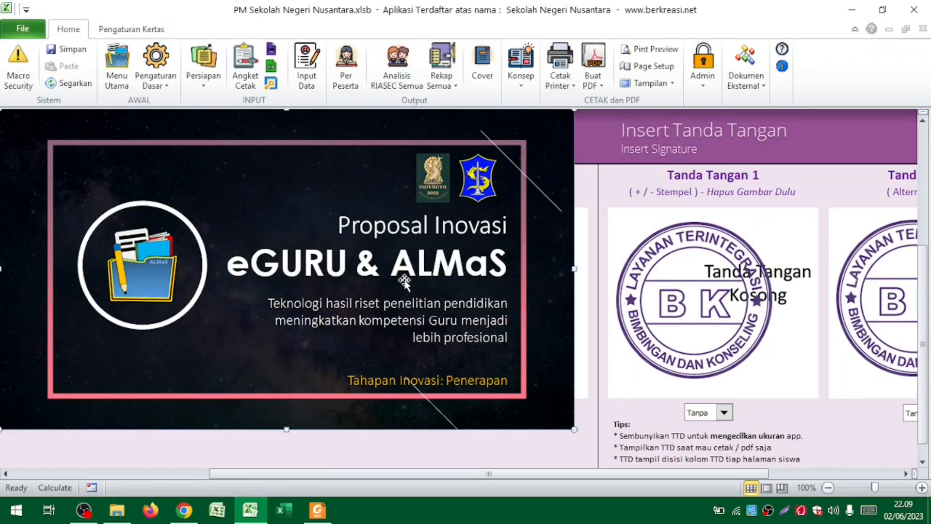
Shrink the inserted picture and fit it, rotated a quarter turn clockwise, inside the white Logo Lembaga 1 box
left_click_drag(574, 429, 176, 190)
left_click_drag(100, 167, 279, 308)
left_click_drag(268, 235, 313, 313)
left_click_drag(316, 210, 311, 217)
left_click_drag(291, 268, 286, 268)
left_click(320, 270)
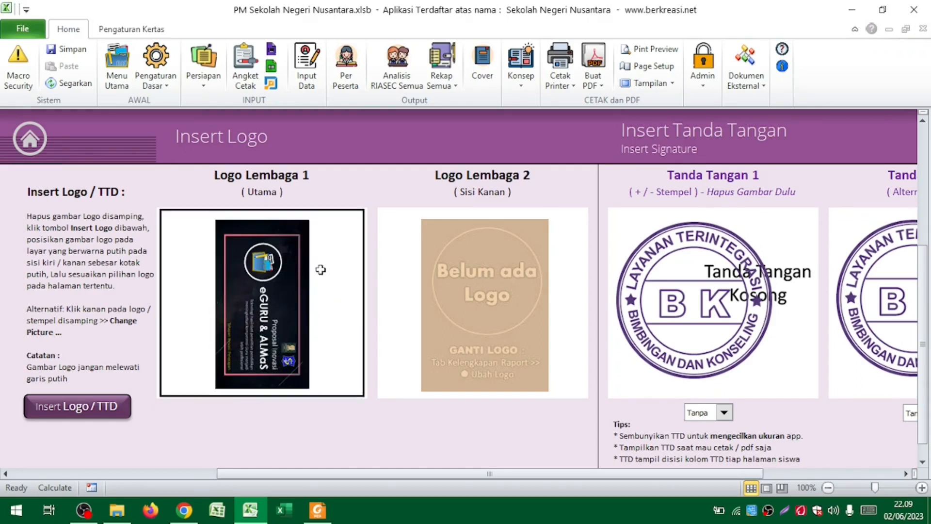
left_click(270, 177)
Select the Logo Lembaga 2 placeholder and the BK stamps in turn, and delete the sample signature from the Tanda Tangan 2 box
left_click(478, 302)
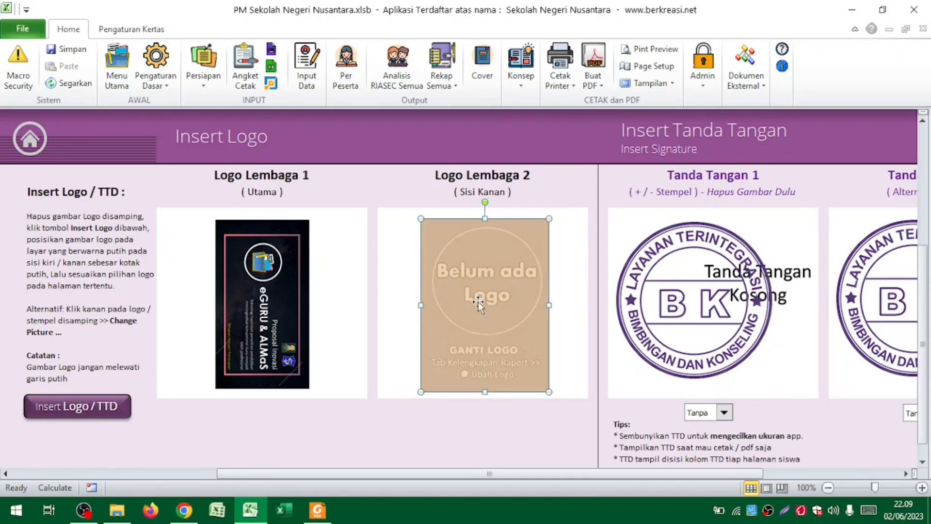
scroll(478, 301, "right", 3)
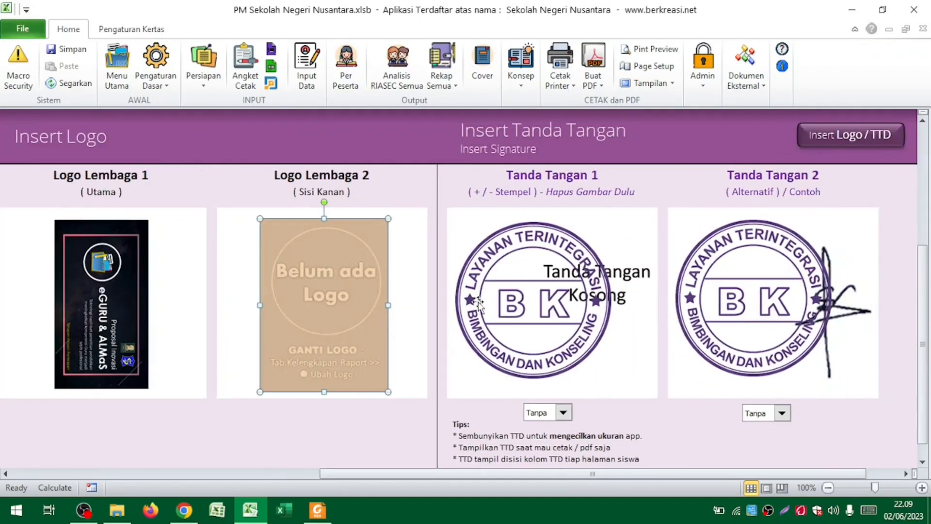
left_click(582, 263)
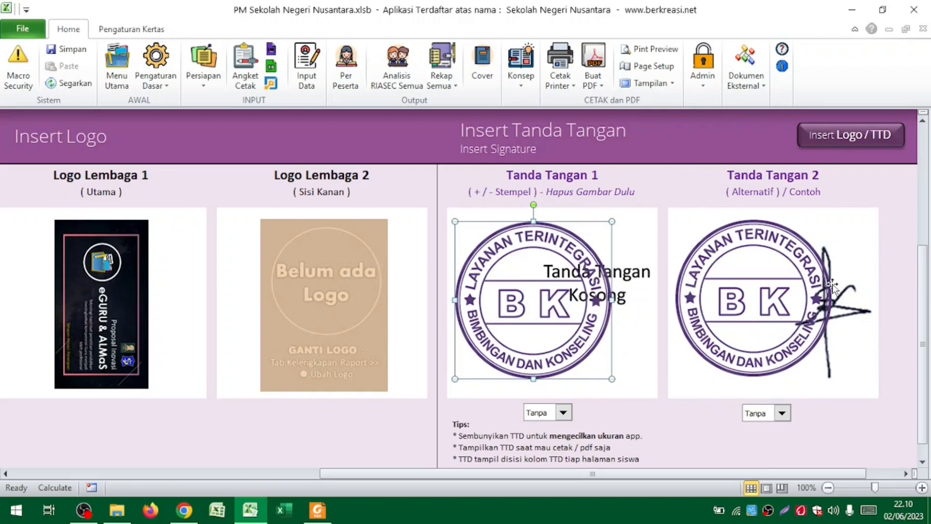
left_click(698, 378)
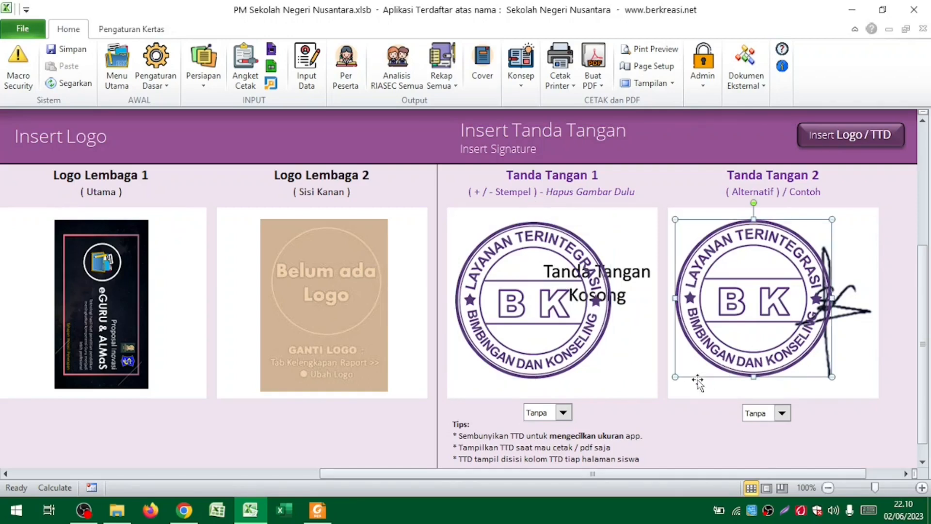
left_click(704, 392)
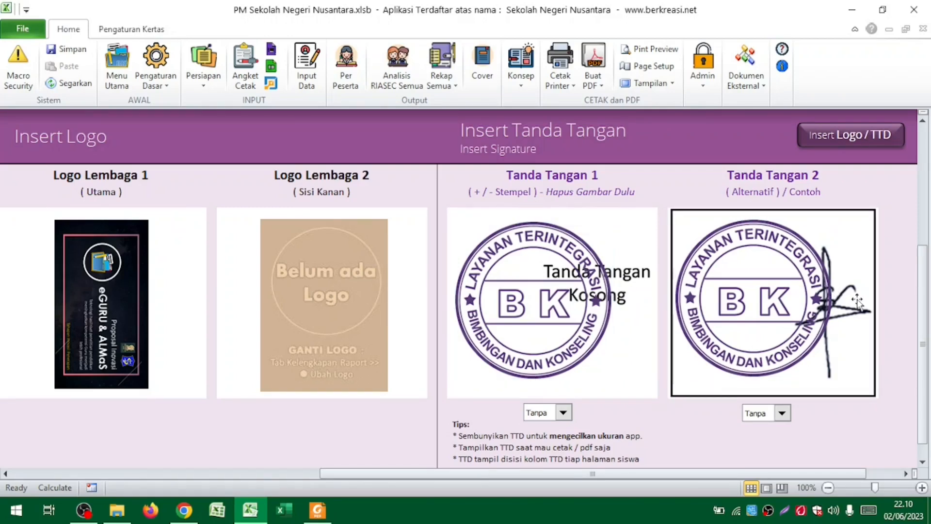
left_click(823, 301)
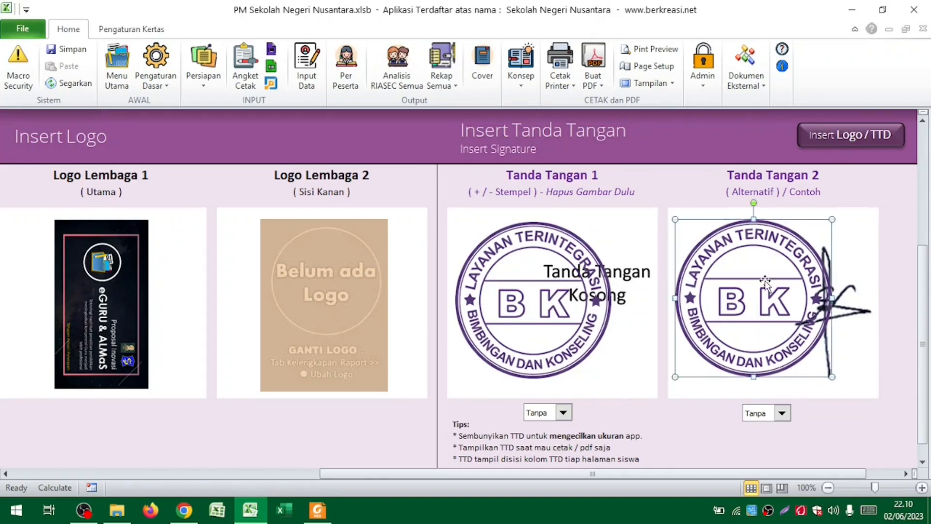
left_click(849, 295)
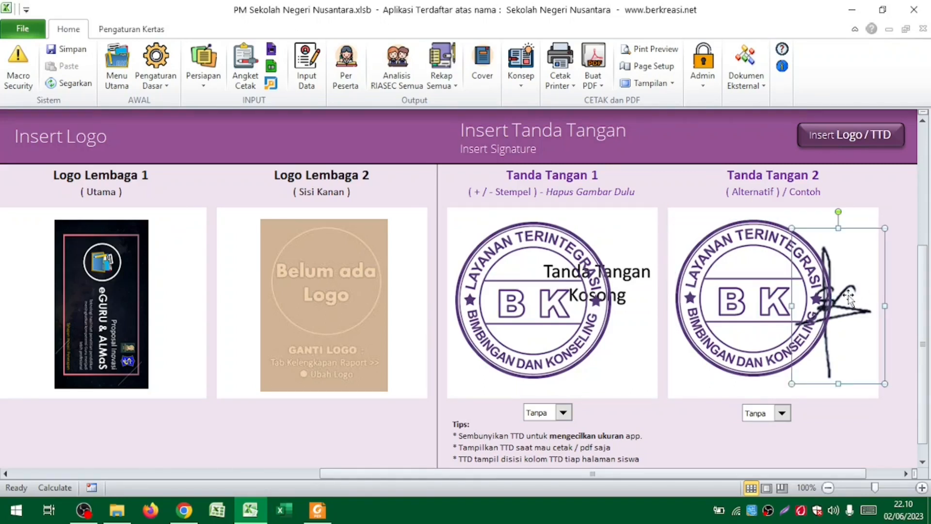
key("Delete")
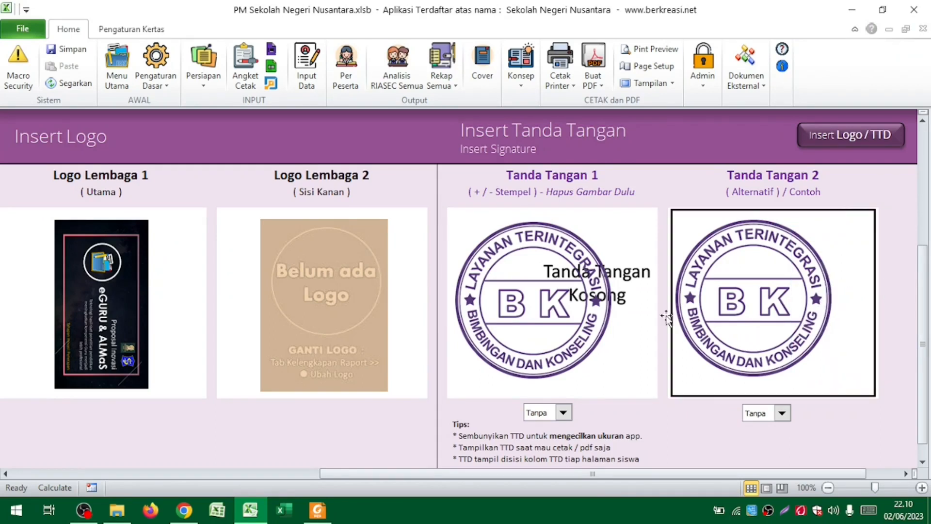
Insert the signature picture ttd123.png from the Pictures folder with Insert Logo / TTD
scroll(636, 316, "left", 3)
left_click(107, 416)
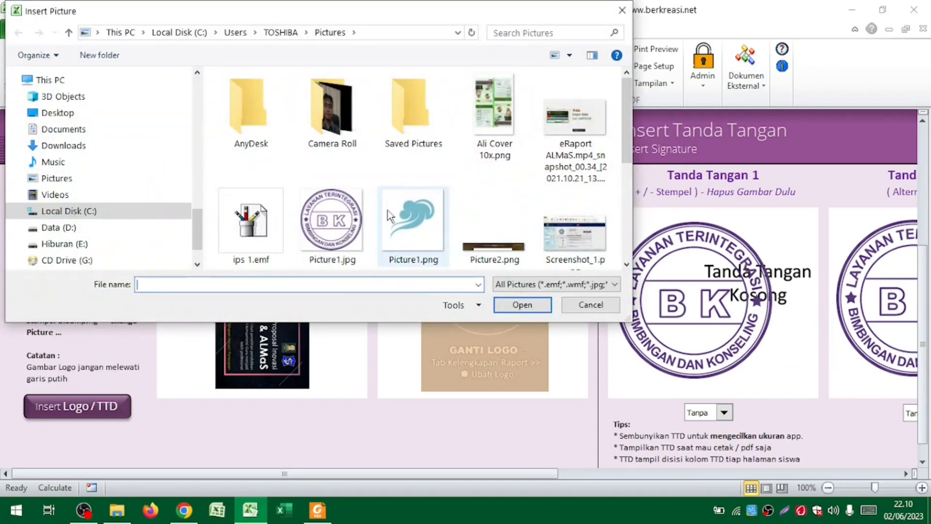
left_click(390, 216)
scroll(388, 210, "down", 3)
left_click(481, 208)
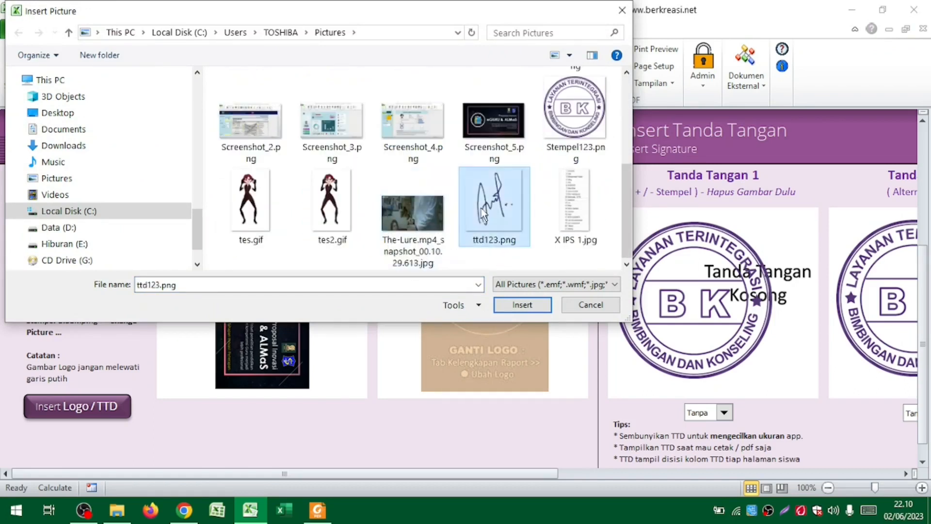
double_click(481, 208)
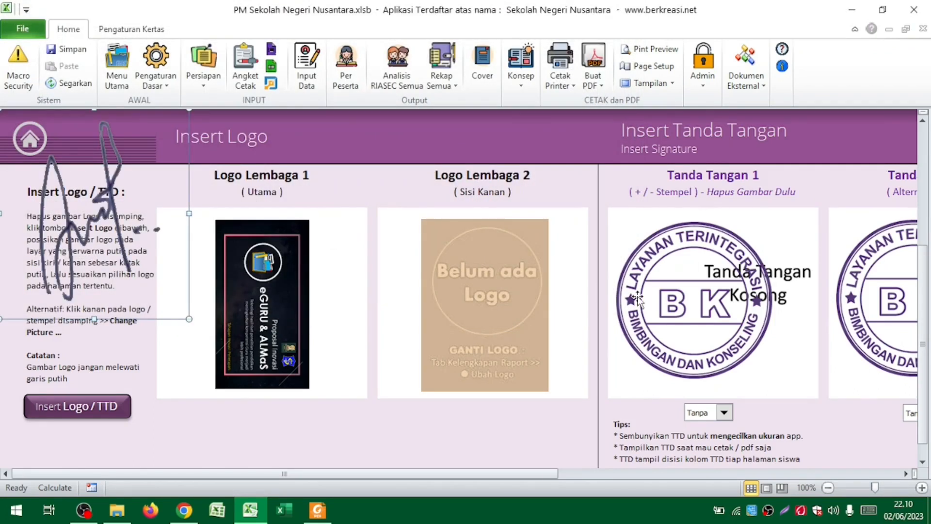
Resize and place the inserted signature over the edge of the BK stamp in the Tanda Tangan 2 box, and set its display to Tampil
mouse_move(56, 245)
left_mouse_down()
mouse_move(426, 290)
mouse_move(646, 339)
left_mouse_up()
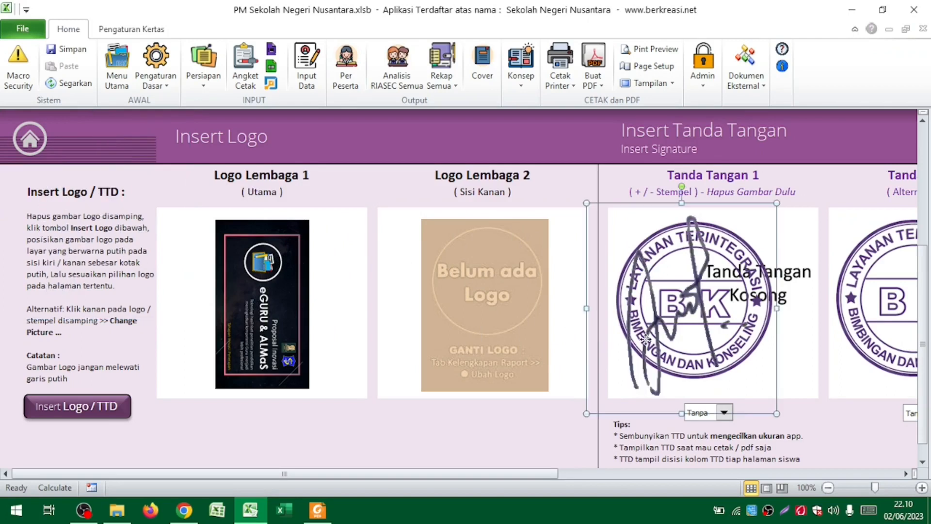
scroll(646, 338, "right", 3)
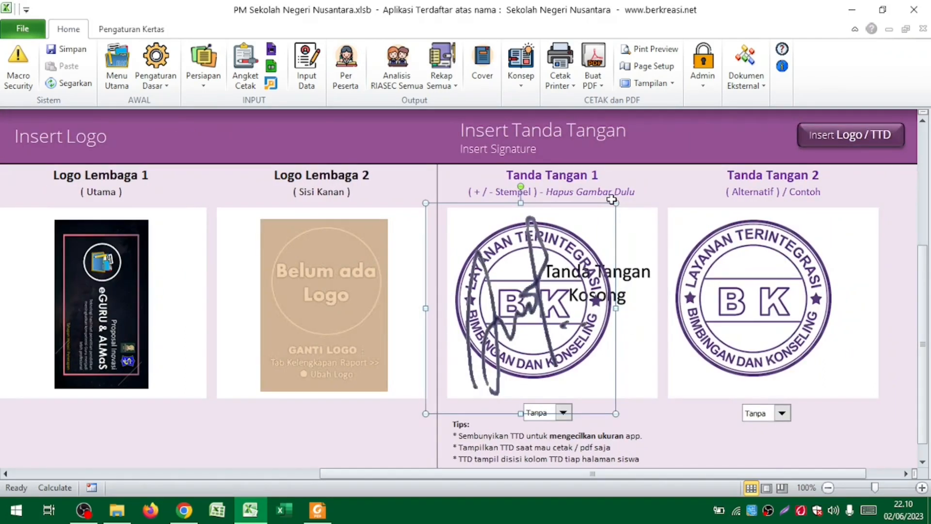
left_click_drag(616, 201, 542, 285)
mouse_move(492, 335)
left_mouse_down()
mouse_move(735, 286)
mouse_move(813, 305)
mouse_move(803, 303)
left_mouse_up()
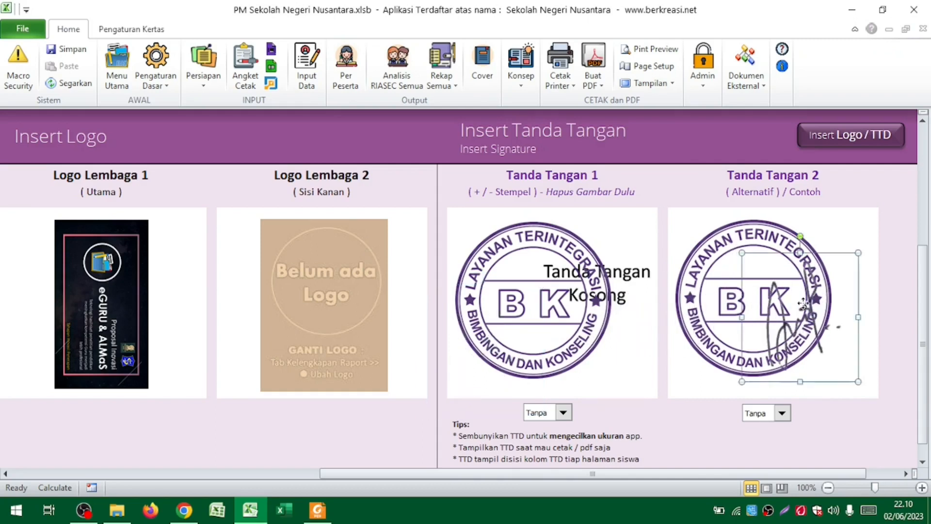
mouse_move(858, 252)
left_mouse_down()
mouse_move(870, 228)
mouse_move(886, 221)
left_mouse_up()
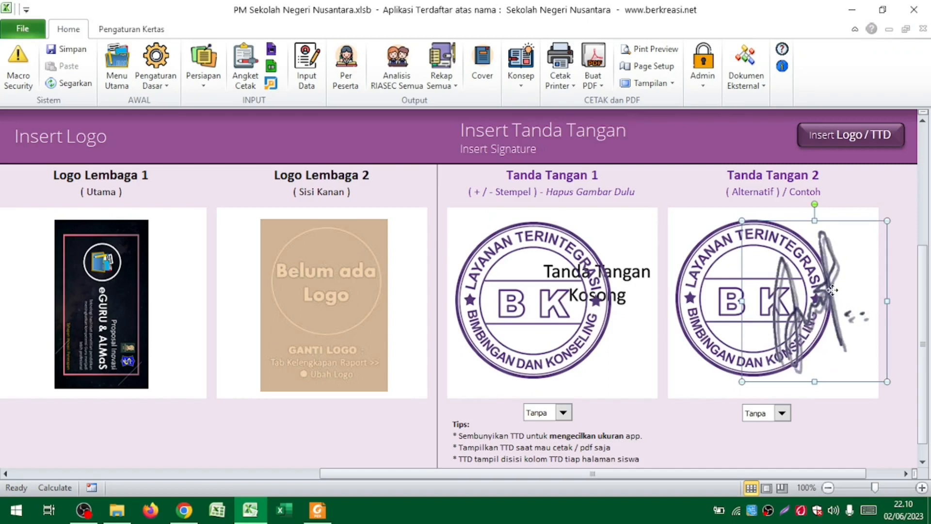
left_click(842, 428)
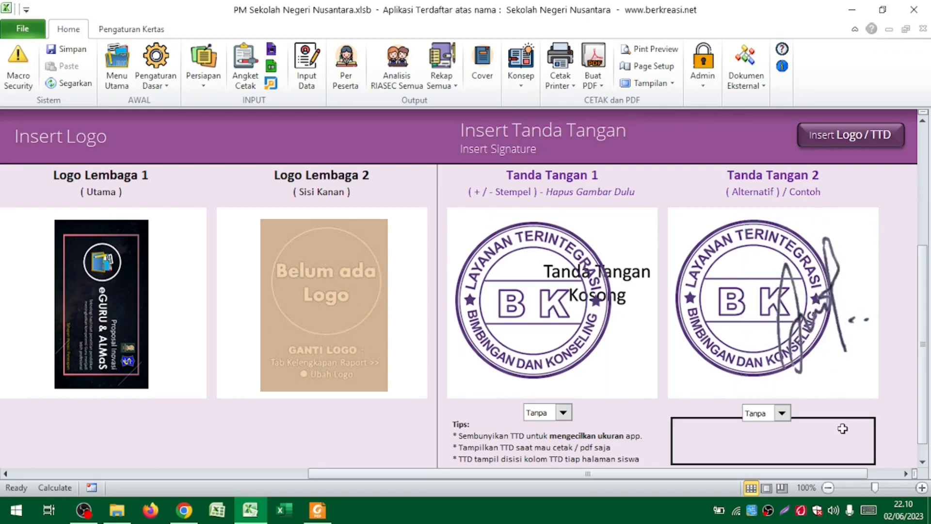
left_click(782, 414)
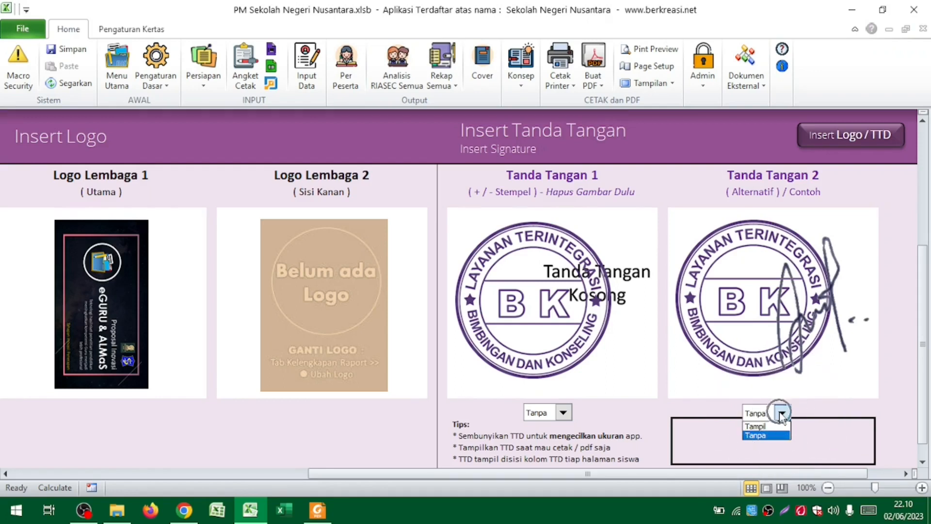
left_click(778, 427)
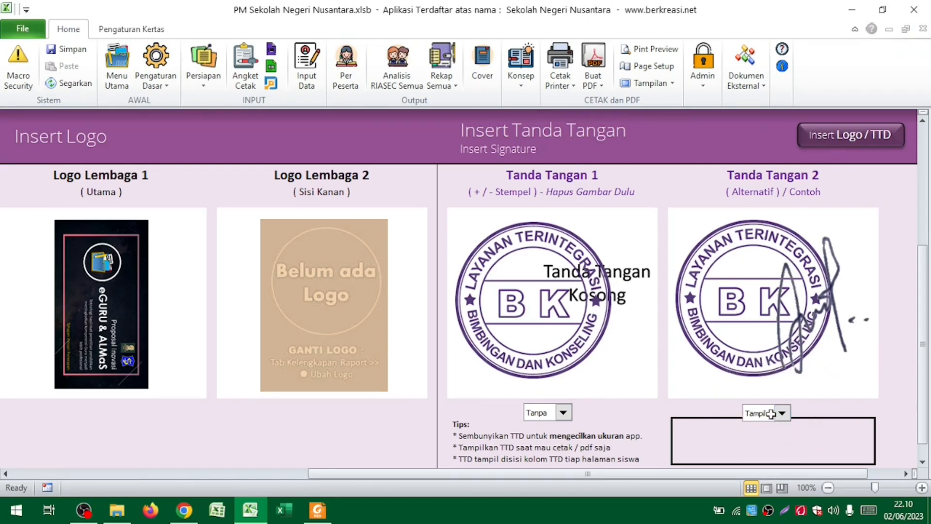
In the Per Peserta report, shift the stamp and signature slightly to the left in the Penanggung Jawab signature block
left_click(352, 92)
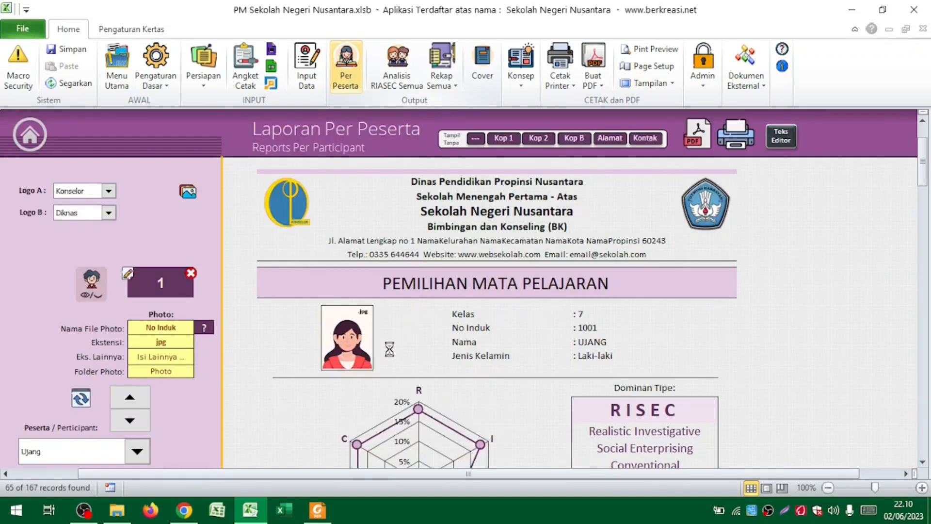
scroll(390, 349, "down", 15)
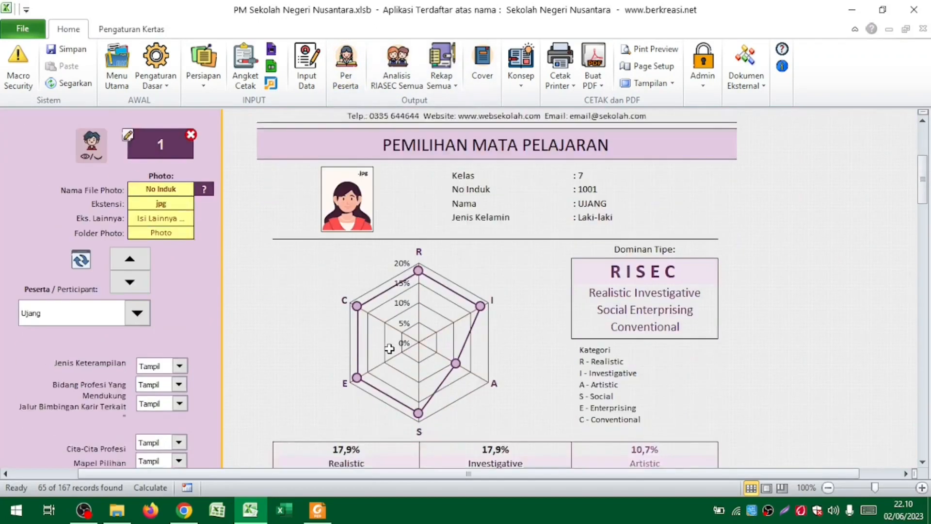
scroll(389, 348, "down", 20)
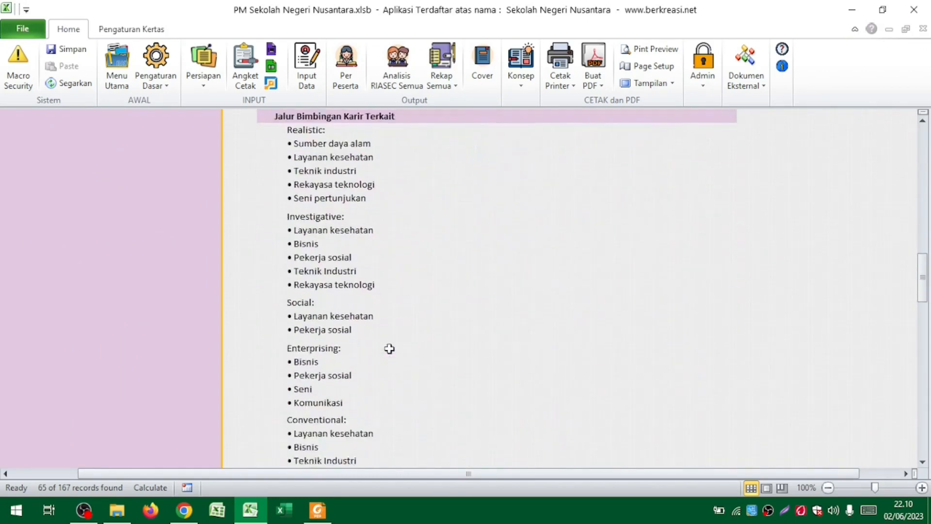
scroll(390, 348, "down", 5)
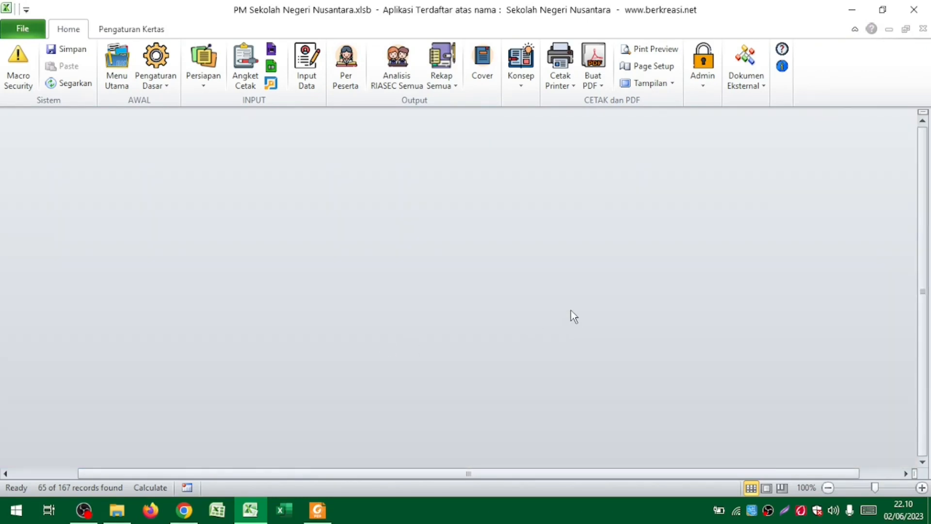
scroll(572, 316, "up", 8)
left_click_drag(606, 287, 593, 287)
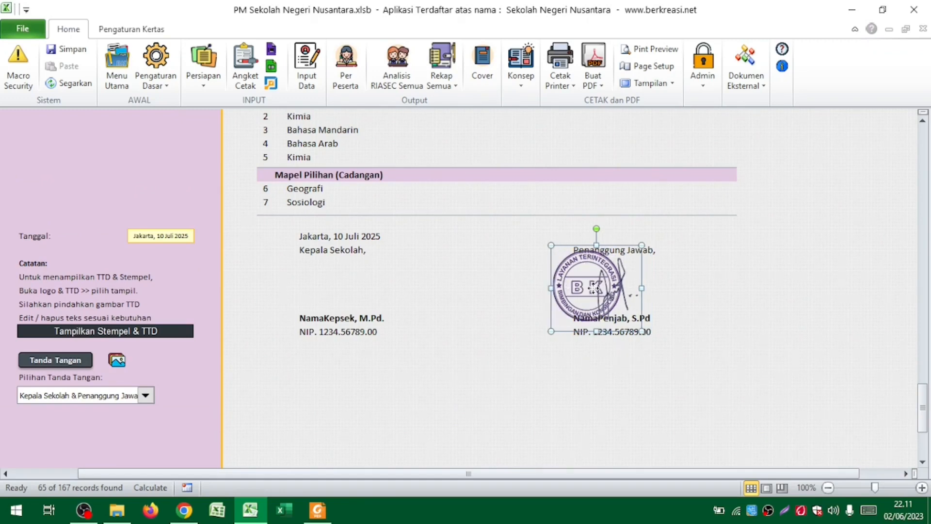
left_click(690, 275)
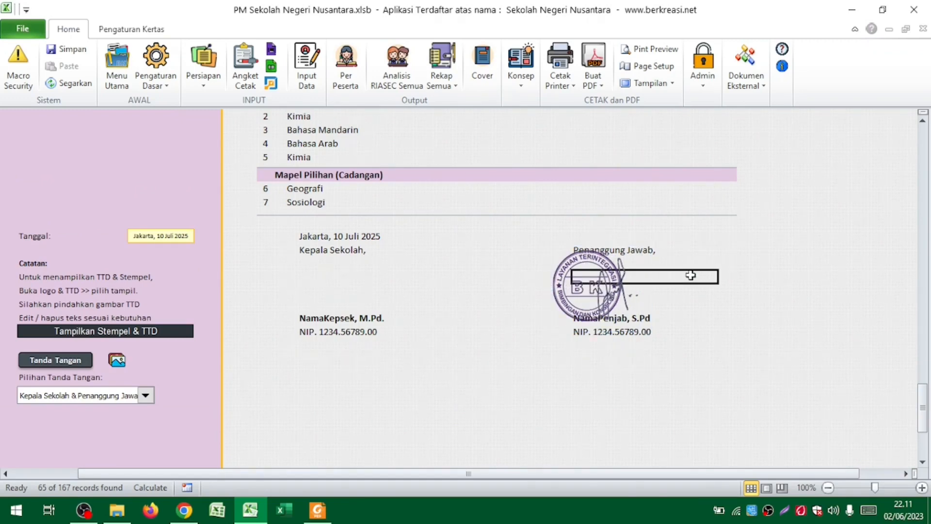
Return to the Insert Logo - Tanda Tangan sheet and set the Tanda Tangan 1 display to Tampil
left_click(703, 85)
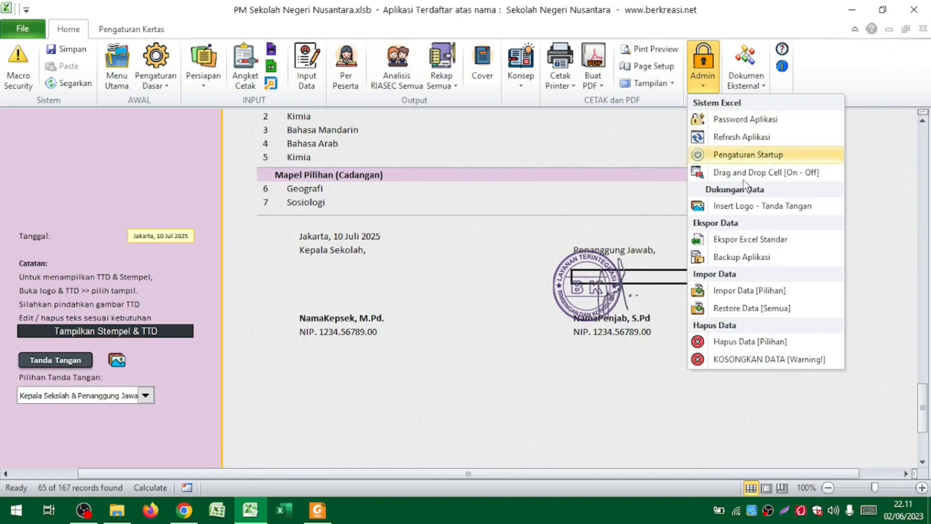
left_click(756, 208)
left_click(725, 416)
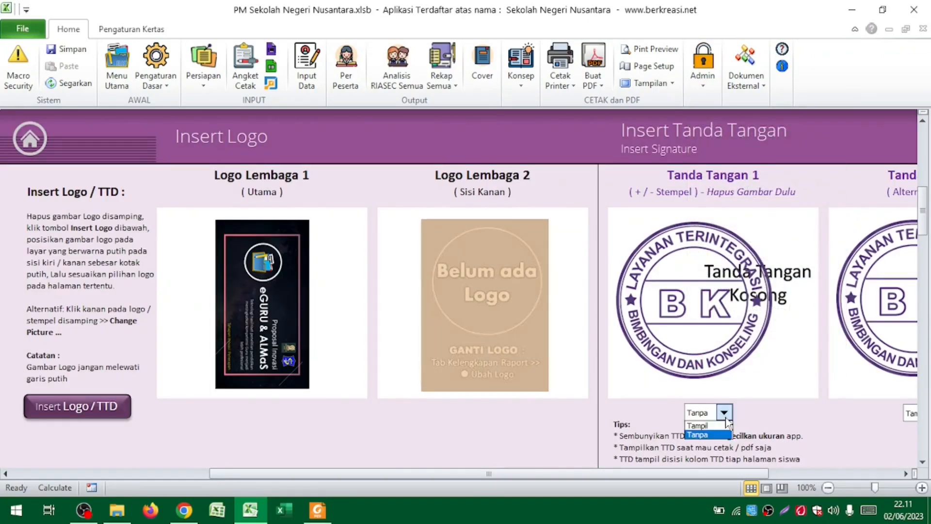
left_click(721, 435)
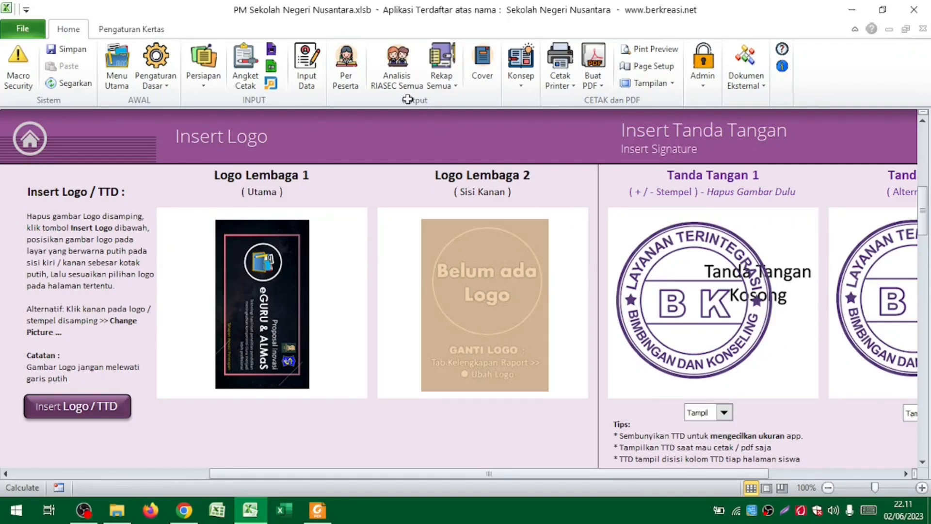
Export the first participant's Per Peserta report to PDF
left_click(346, 66)
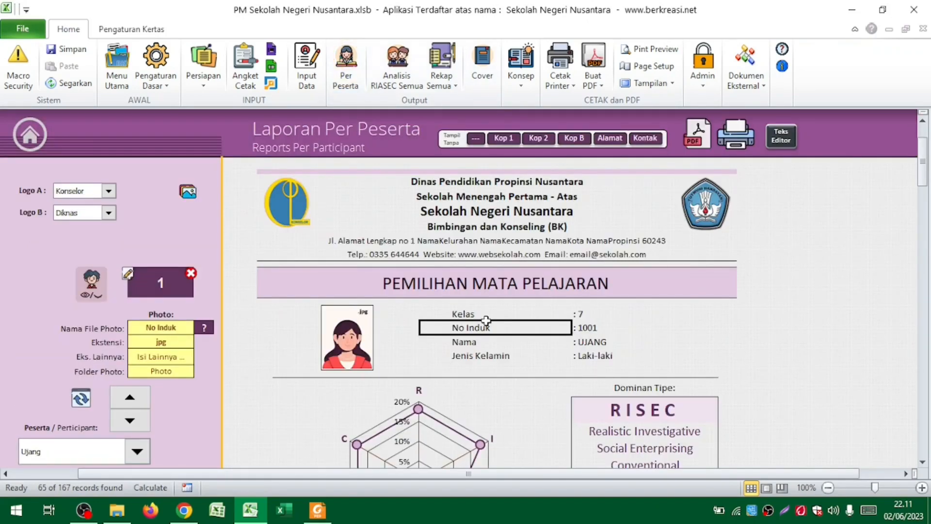
left_click(701, 136)
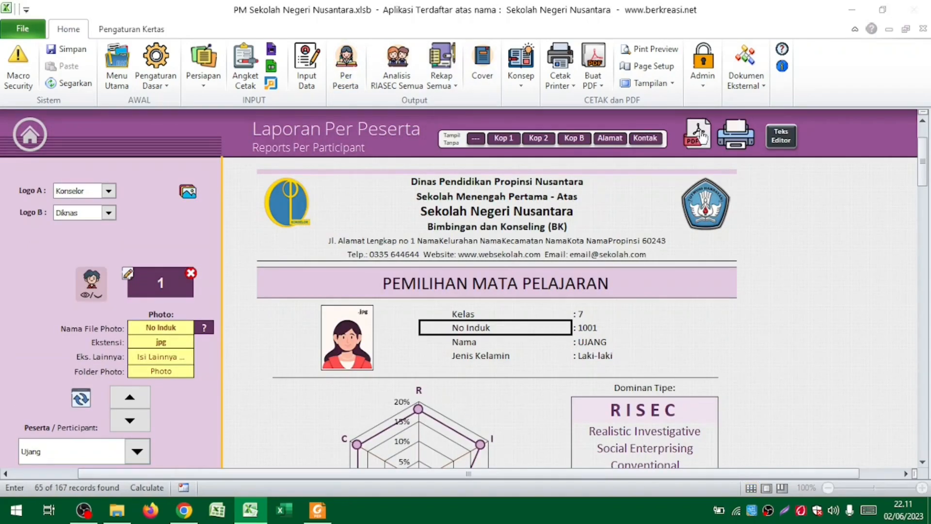
key("Return")
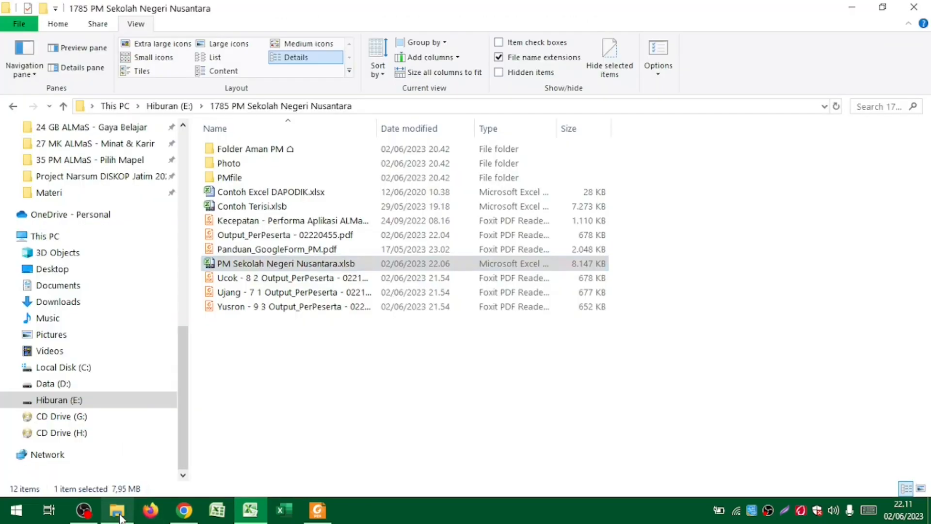
Delete the four old Output_PerPeserta PDF files from the 1785 PM Sekolah Negeri Nusantara folder in File Explorer
left_click_drag(300, 363, 298, 276)
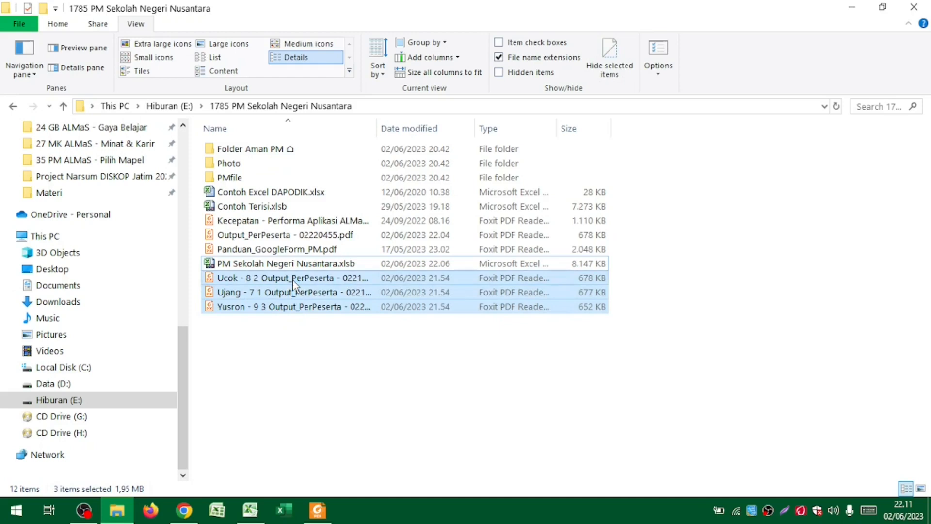
key("Delete")
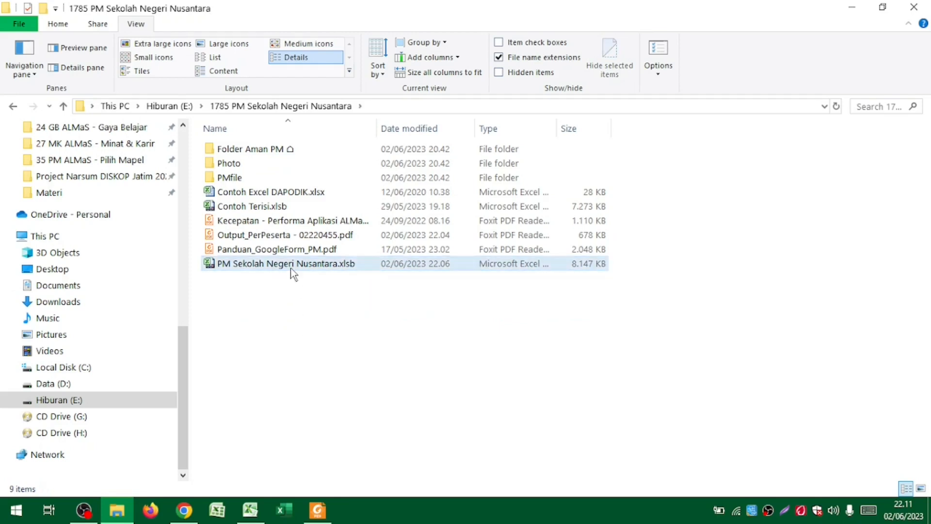
left_click(272, 235)
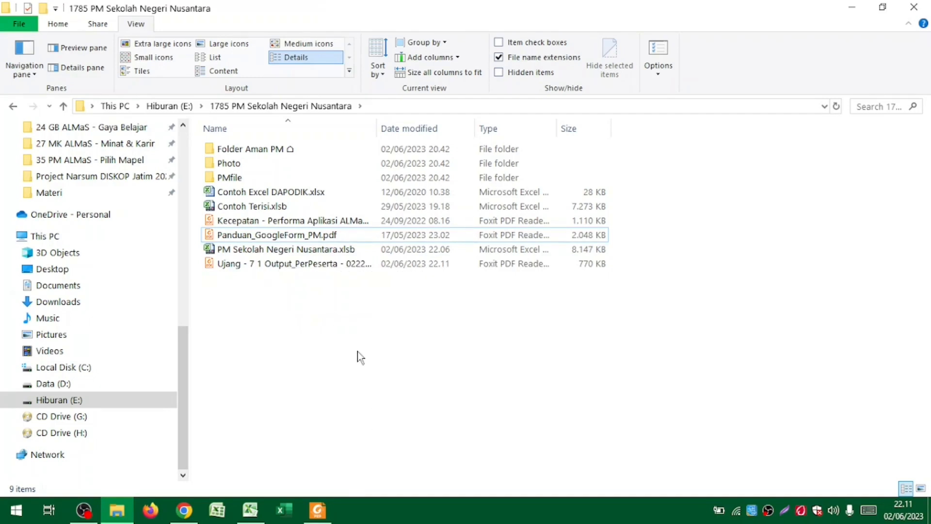
Close the workbook's export message, open the newly exported Output_PerPeserta PDF and check the stamps and signatures at the end of page 2
left_click(248, 510)
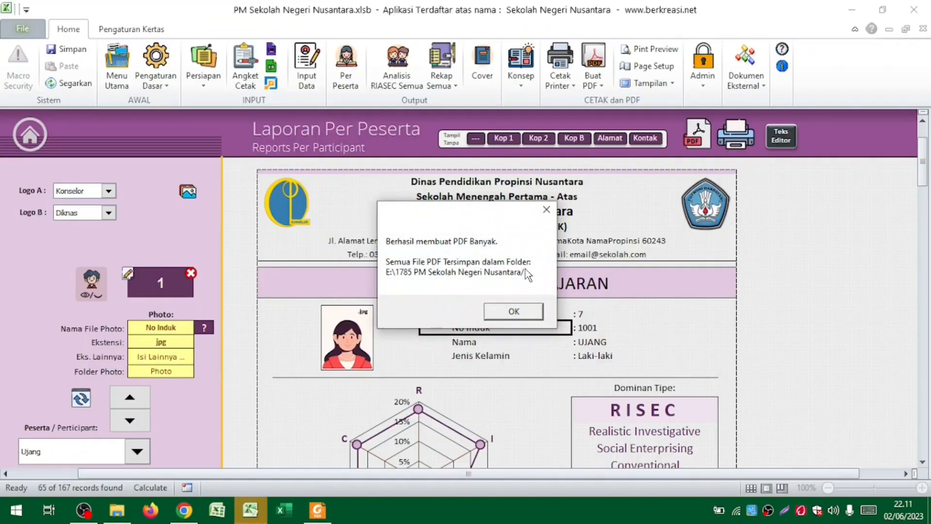
left_click(514, 311)
left_click(116, 513)
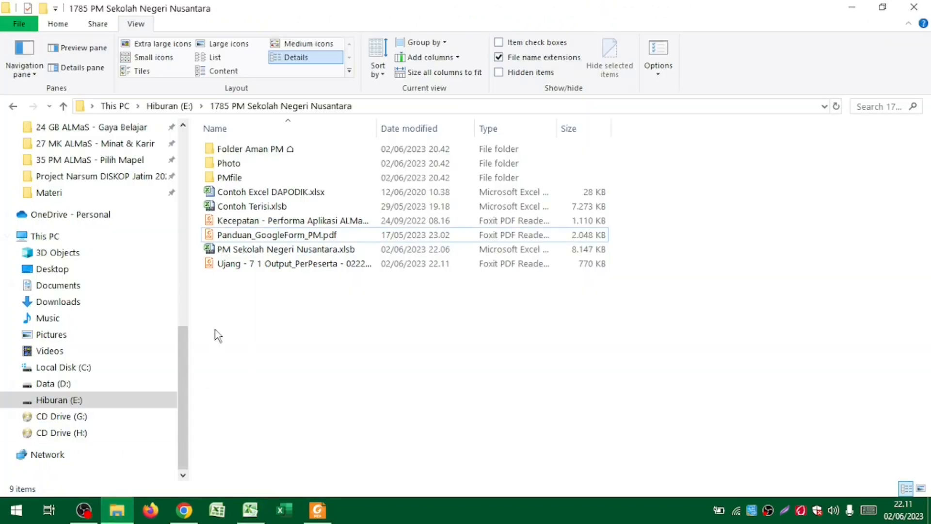
double_click(232, 271)
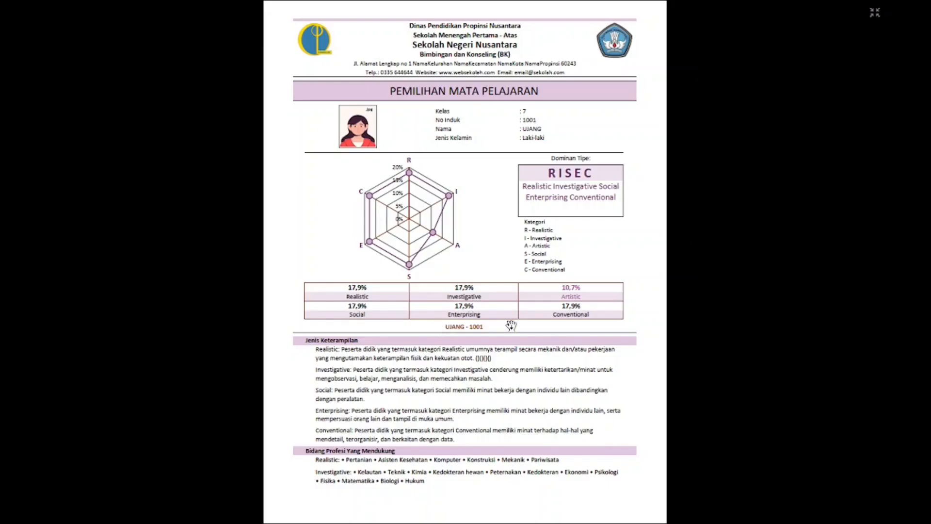
scroll(511, 325, "down", 1)
scroll(511, 325, "down", 1)
scroll(511, 326, "up", 1)
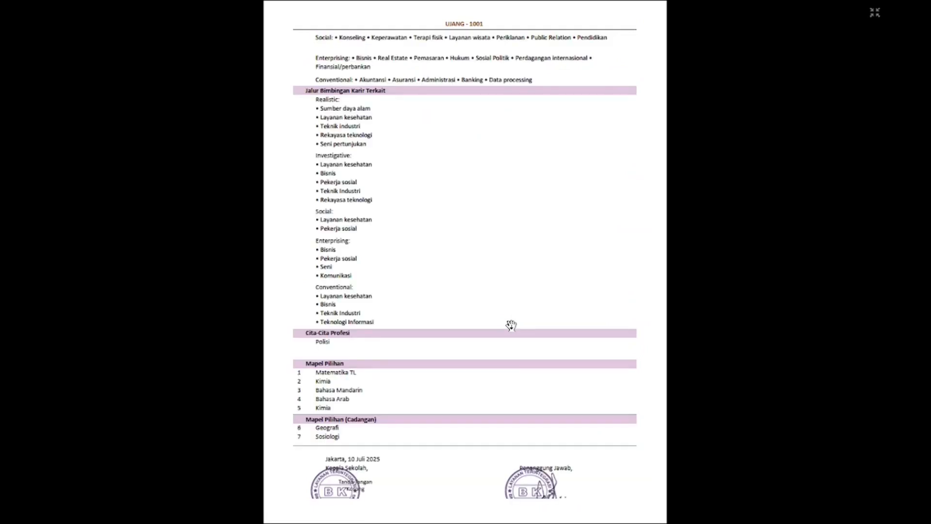
key("Escape")
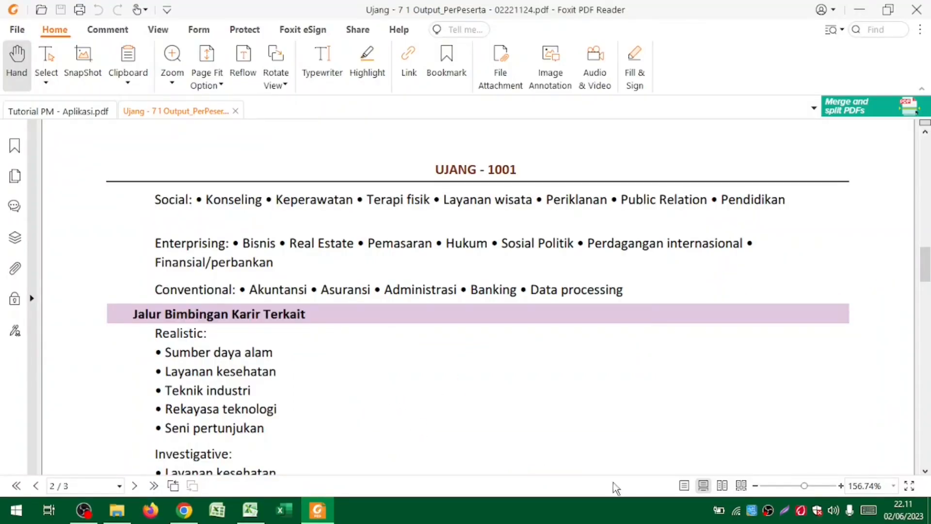
Switch back to the workbook and display the Per Peserta report in Page Break Preview
left_click(250, 510)
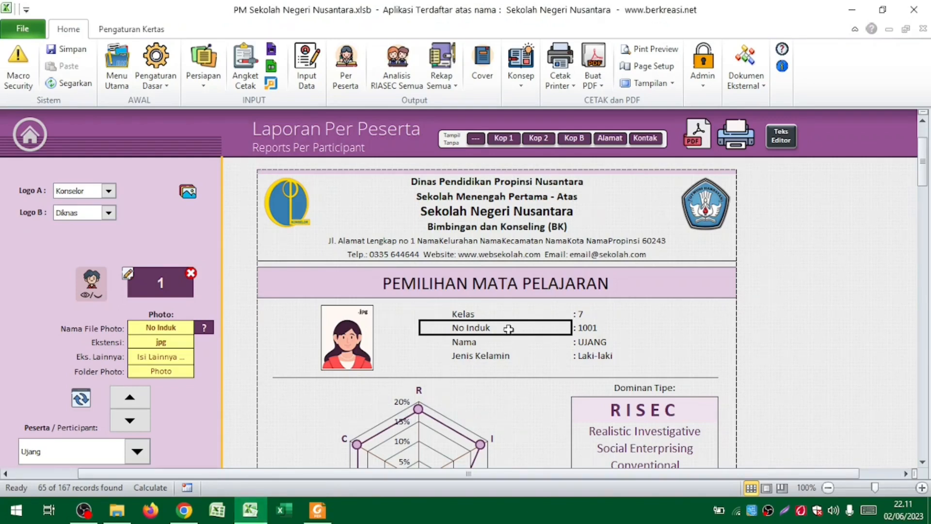
scroll(486, 277, "down", 10)
scroll(486, 277, "down", 5)
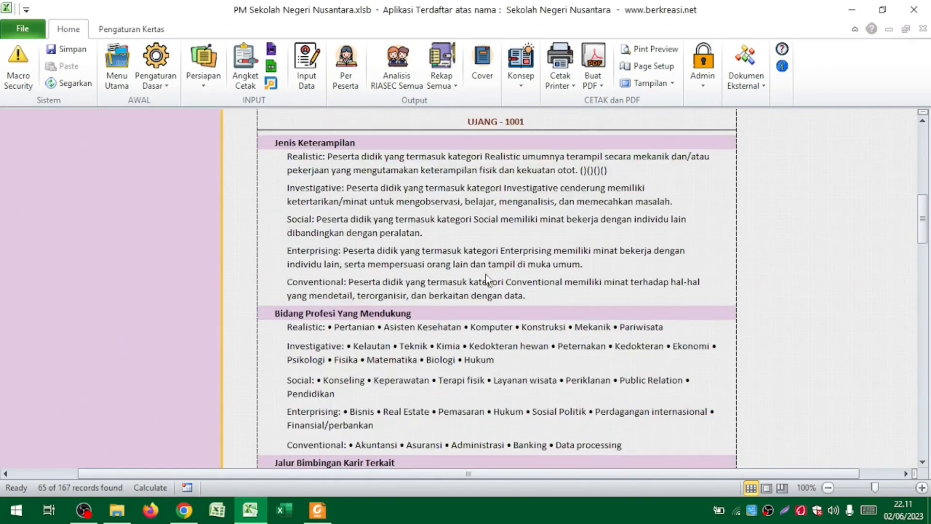
scroll(487, 280, "down", 1)
left_click(391, 333)
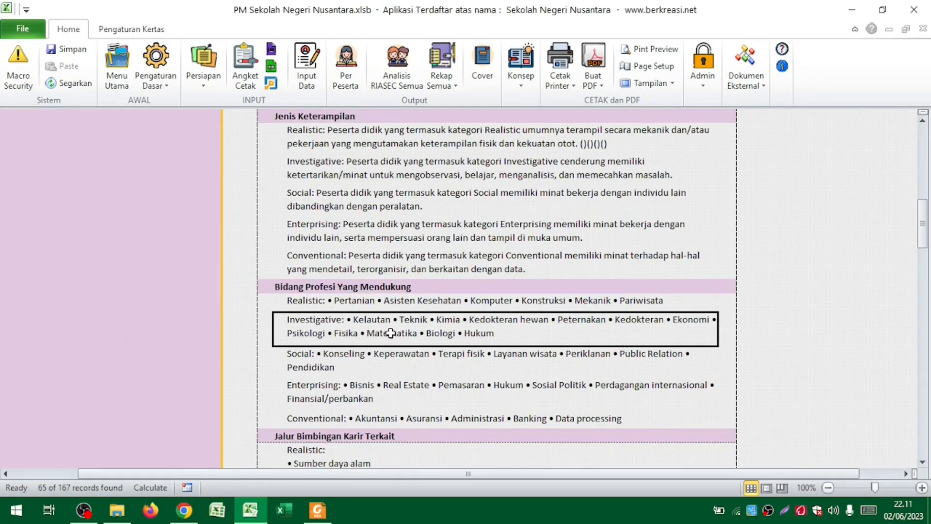
scroll(391, 333, "down", 2)
scroll(391, 333, "down", 10)
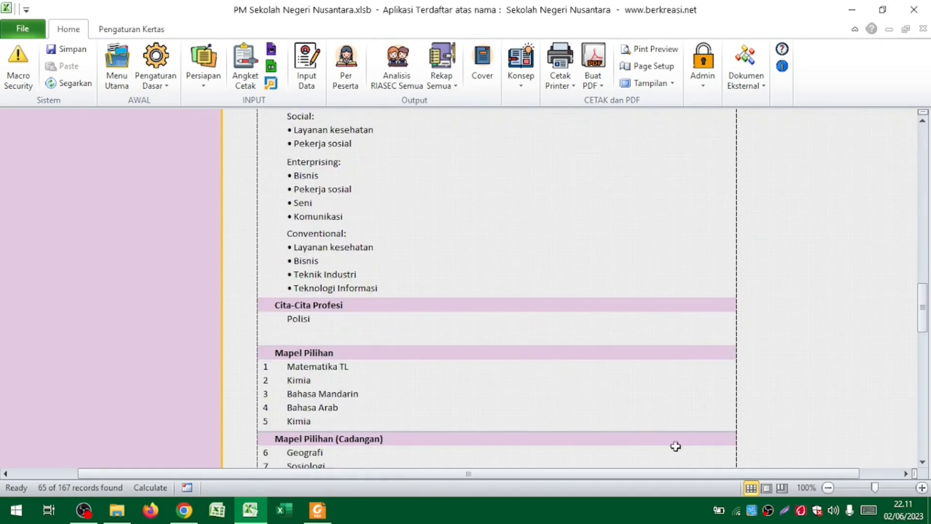
left_click(782, 489)
left_click(782, 488)
Examine where the signature block falls relative to the end of page 2
scroll(403, 356, "down", 1)
scroll(403, 356, "down", 5)
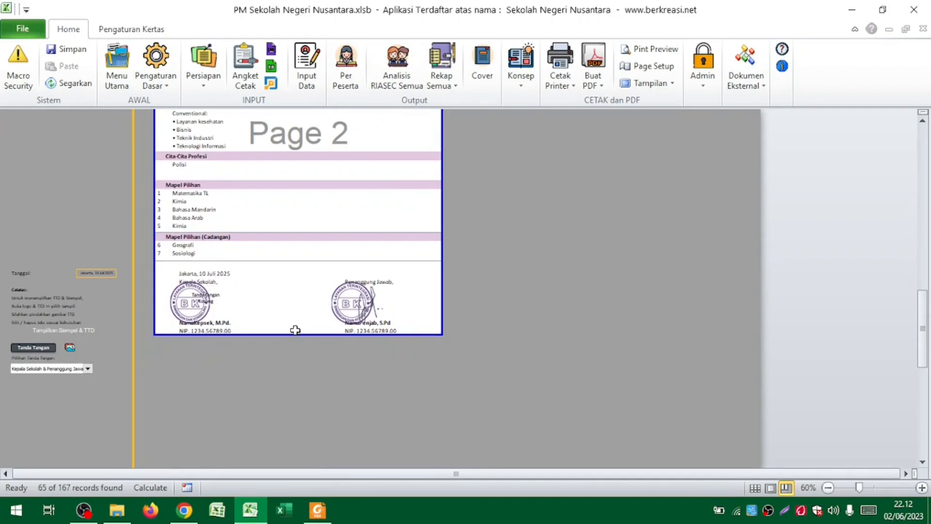
left_click(275, 221)
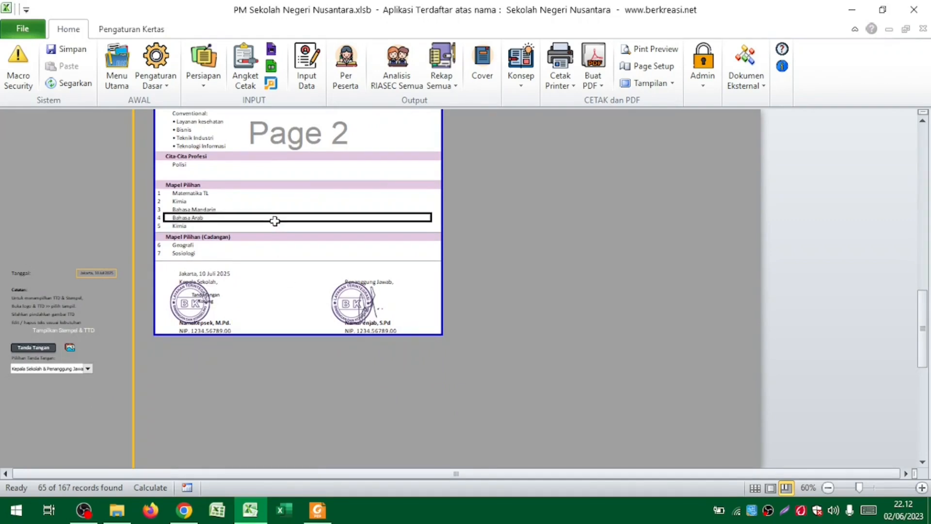
scroll(275, 221, "up", 3)
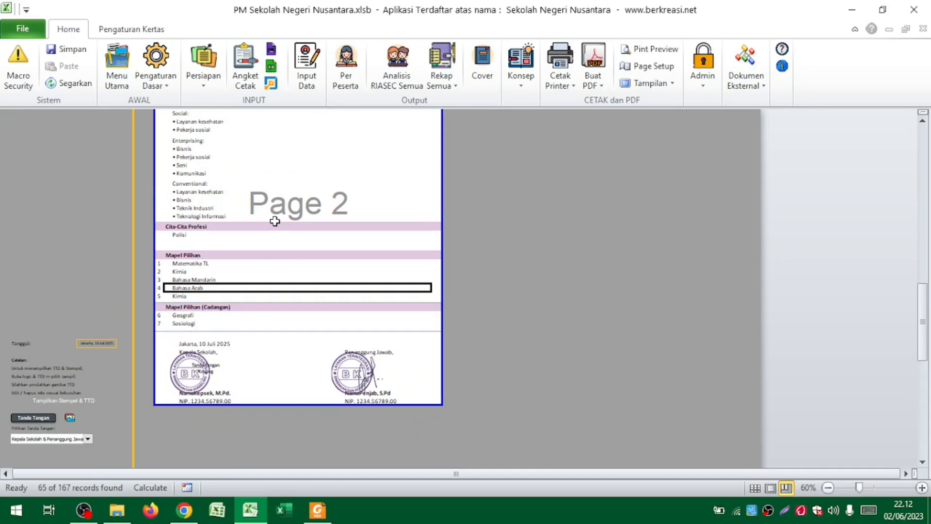
scroll(275, 221, "up", 4)
scroll(275, 221, "down", 5)
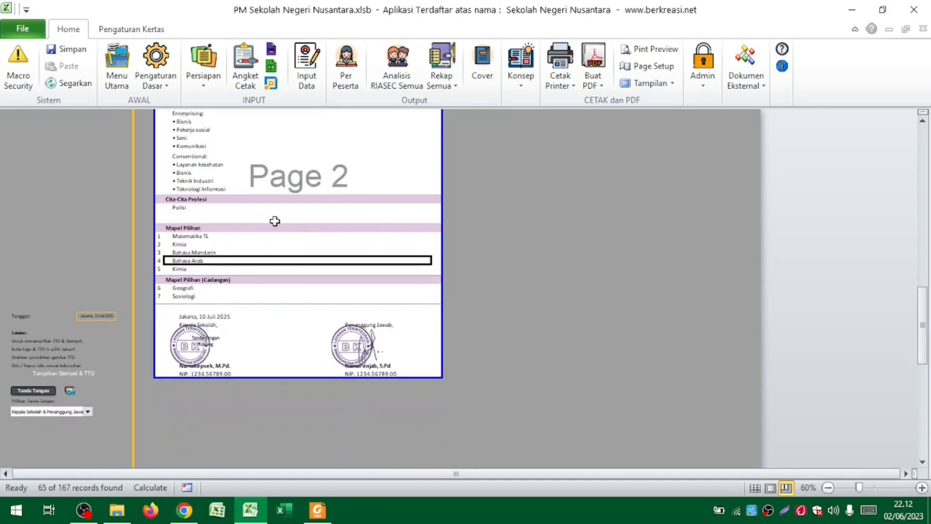
Check the page 2 boundary around the signature block, then return the Per Peserta report to Normal view
left_click(283, 357)
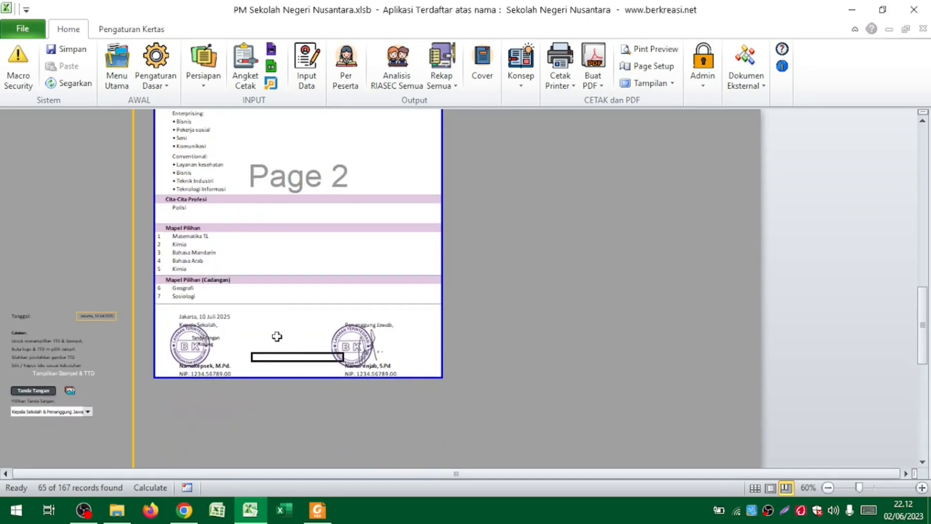
scroll(277, 336, "up", 9)
scroll(277, 336, "down", 9)
scroll(276, 336, "down", 3)
scroll(276, 336, "up", 2)
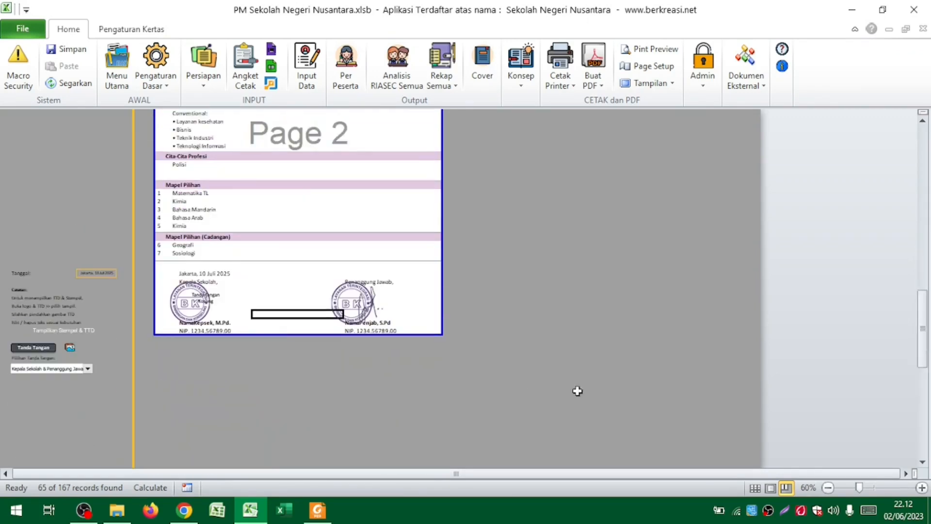
left_click(755, 487)
scroll(441, 391, "down", 3)
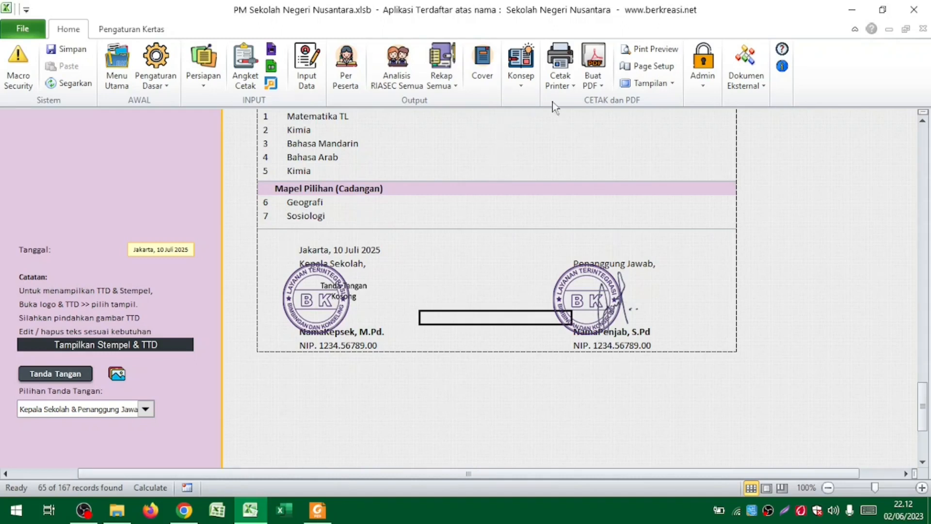
Check both pages of the Per Peserta report in Print Preview, then close the preview
left_click(649, 88)
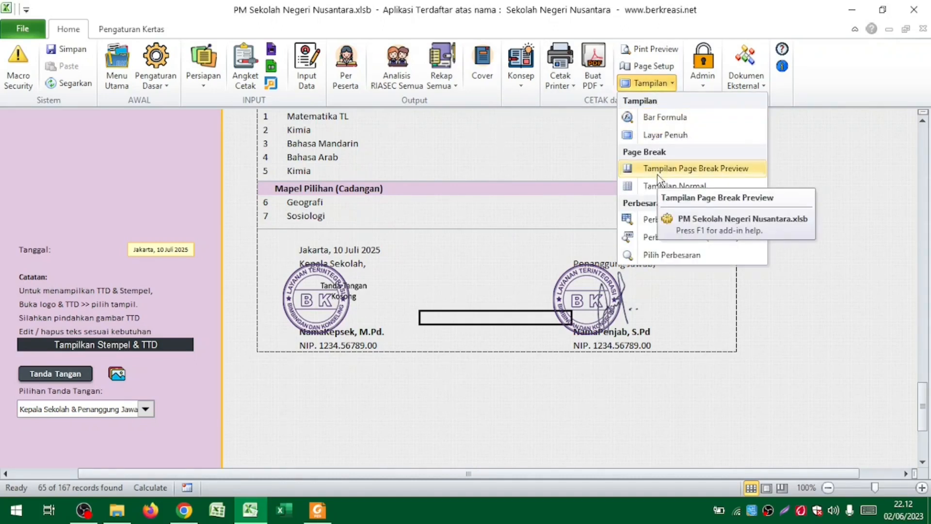
left_click(132, 30)
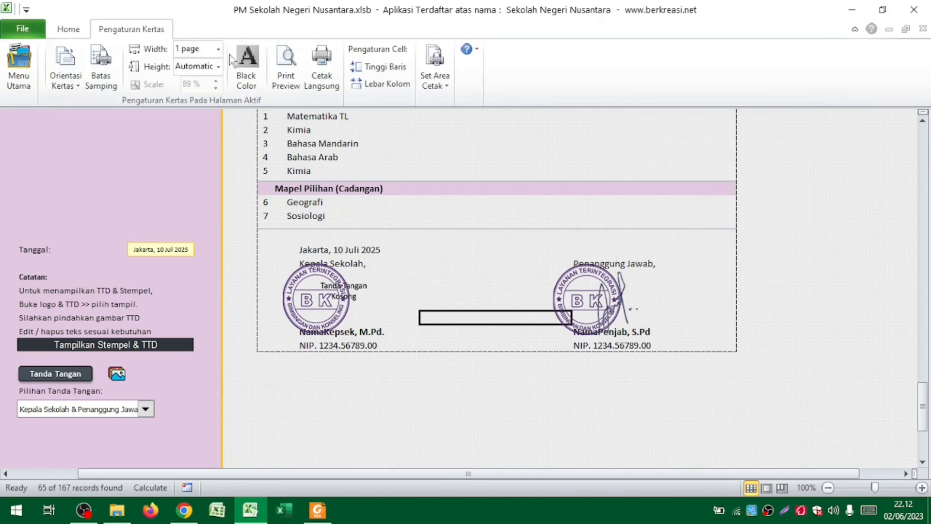
left_click(286, 68)
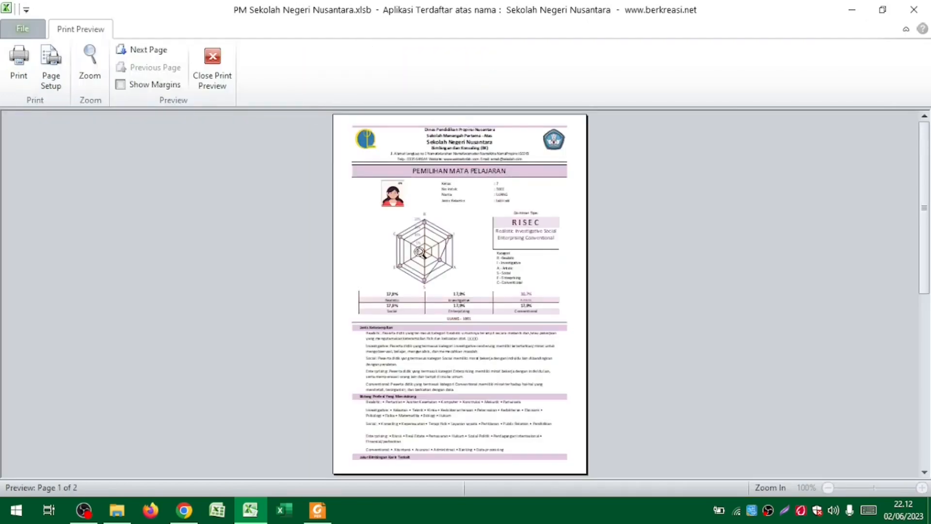
left_click(151, 48)
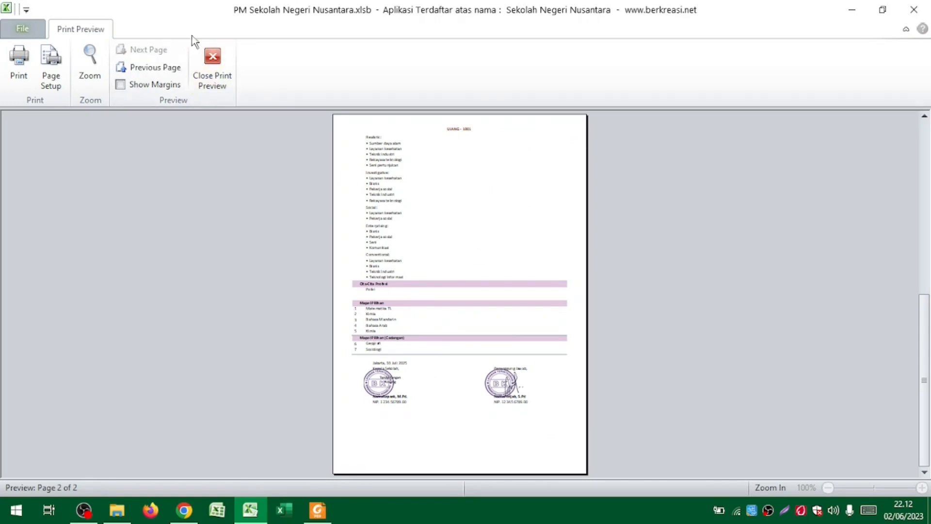
left_click(203, 65)
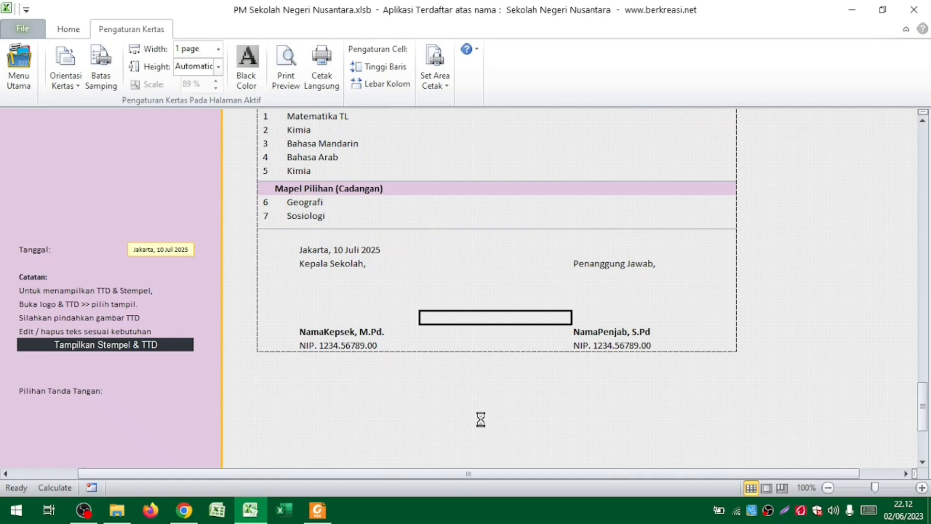
Open the Insert Logo - Tanda Tangan page to check the image in Logo Lembaga 1
scroll(481, 419, "up", 20)
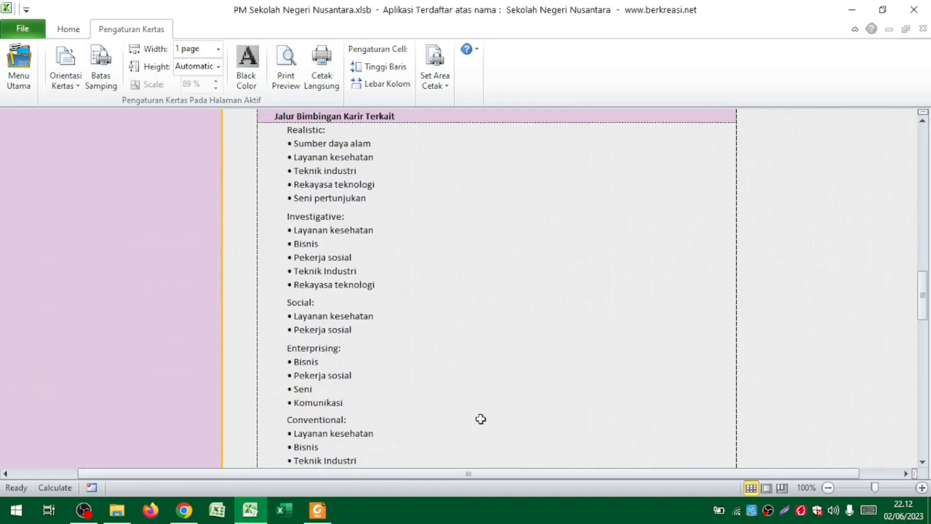
scroll(481, 419, "up", 10)
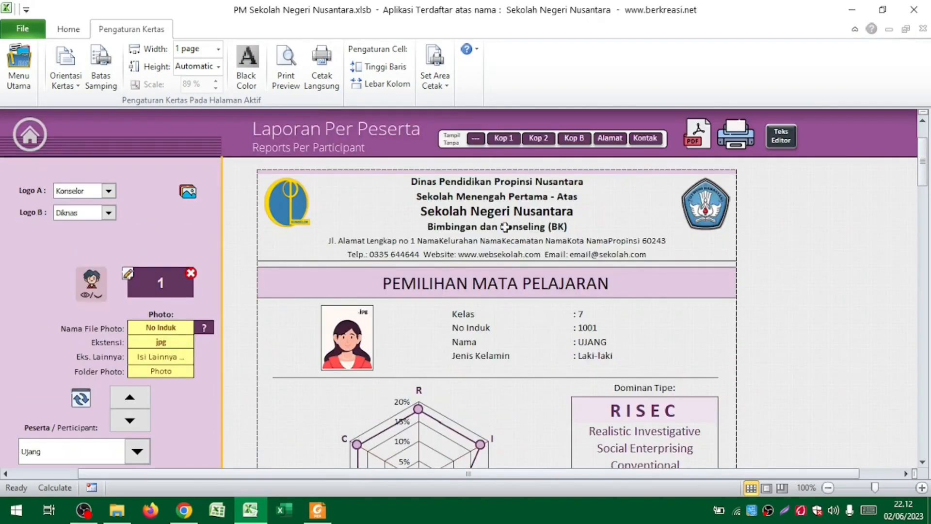
left_click(76, 33)
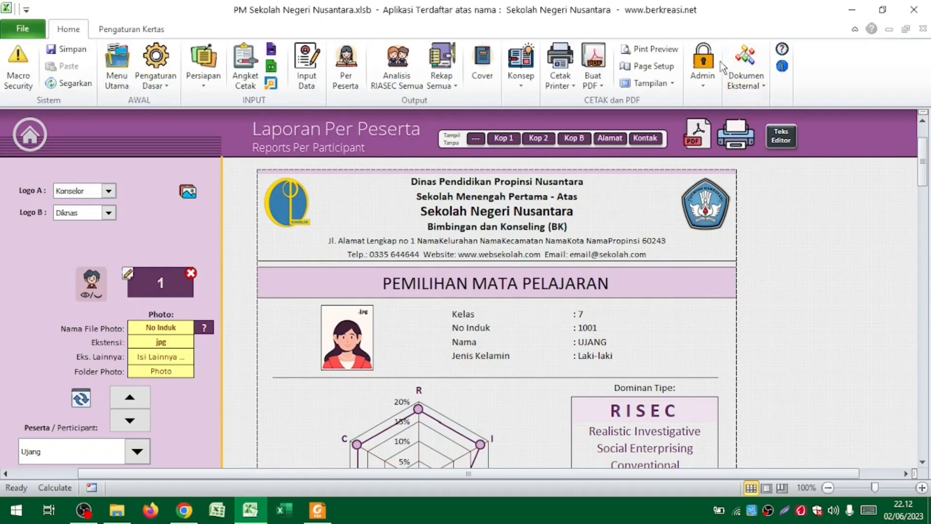
left_click(703, 70)
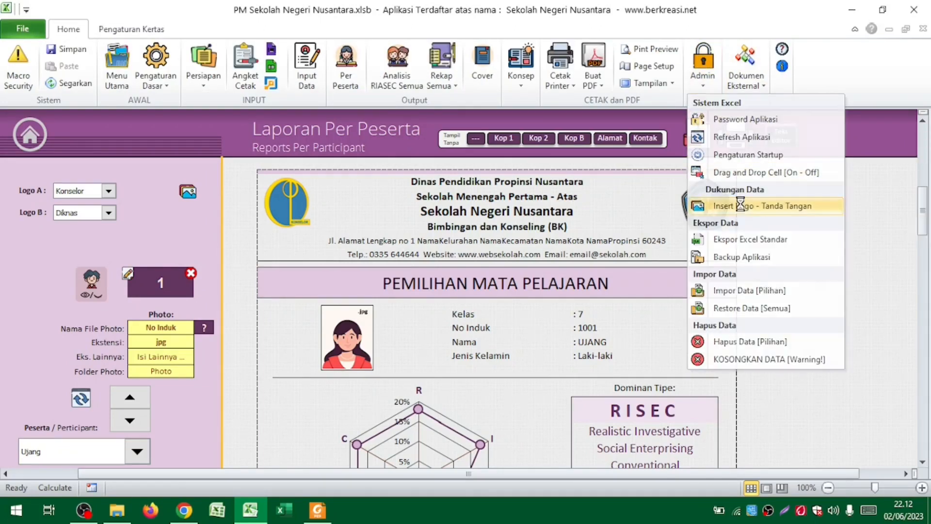
left_click(742, 205)
key("alt")
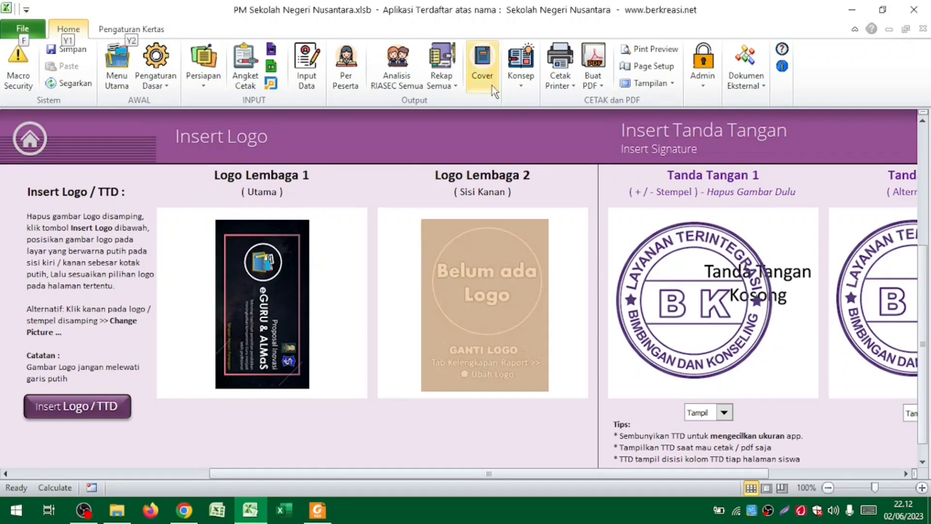
Return to the Per Peserta report and set Logo A to Logo 1
left_click(346, 71)
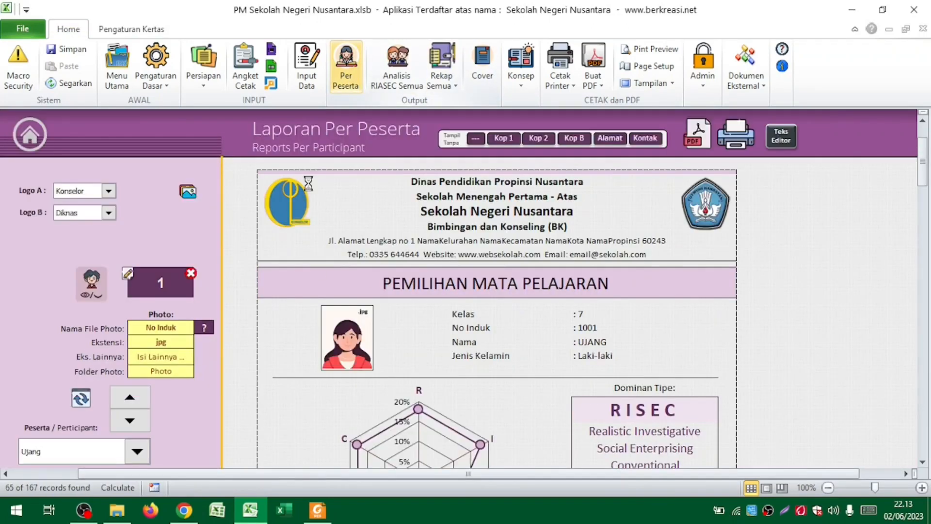
left_click(108, 191)
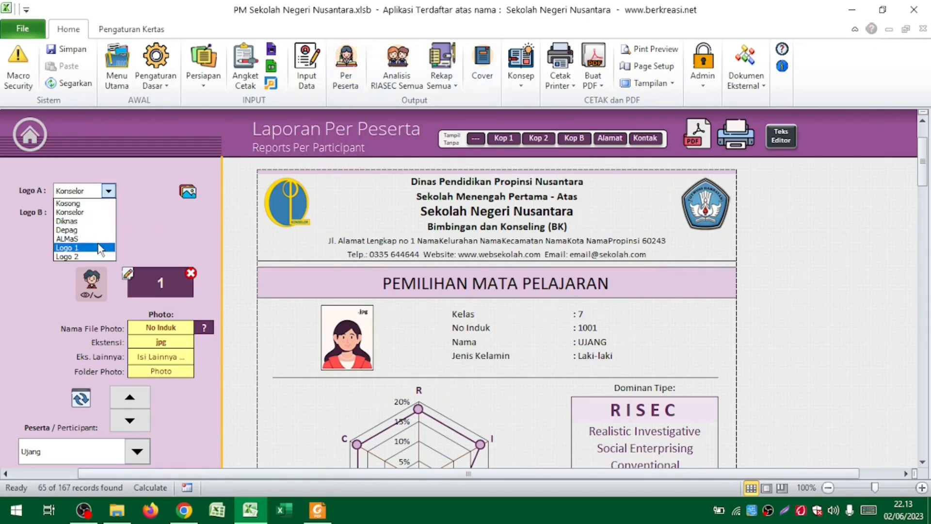
left_click(67, 247)
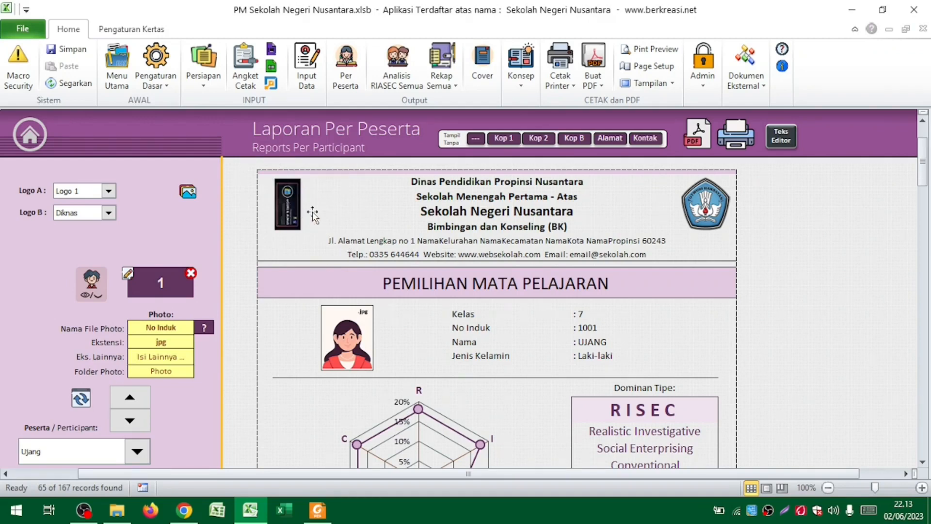
Switch to Tutorial PM - Aplikasi.pdf in Foxit PDF Reader and show the Admin Backup Aplikasi slide full screen
key("alt+Tab")
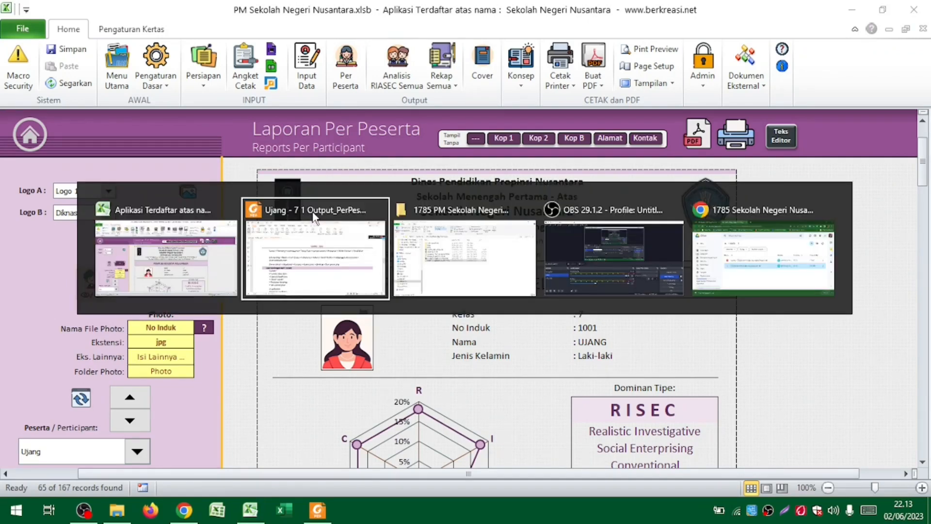
key("alt+Tab")
key("alt+Tab")
key("alt+Tab")
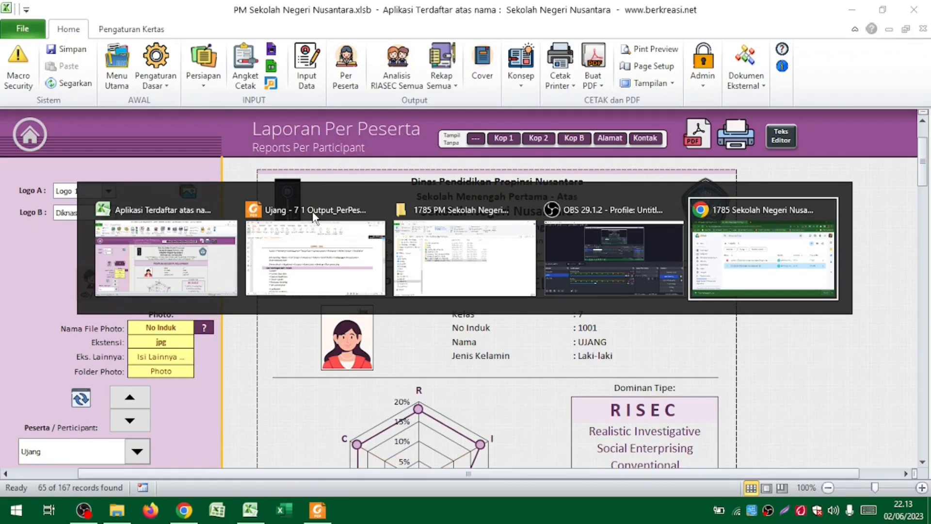
key("alt+Tab")
key("alt+Tab")
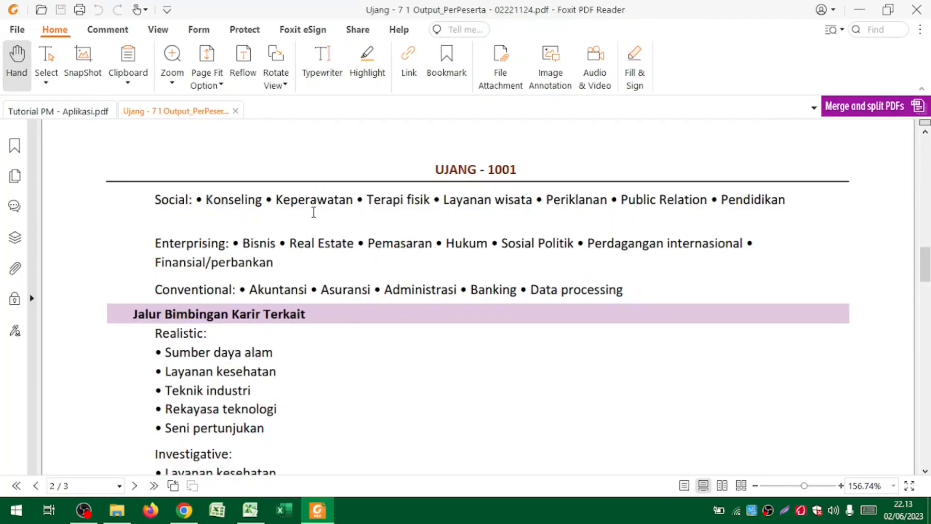
left_click(43, 110)
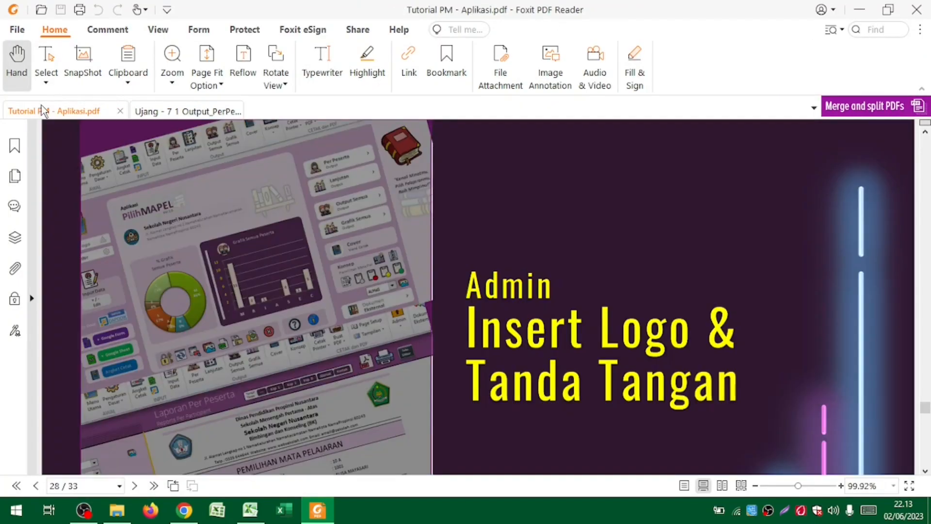
key("F11")
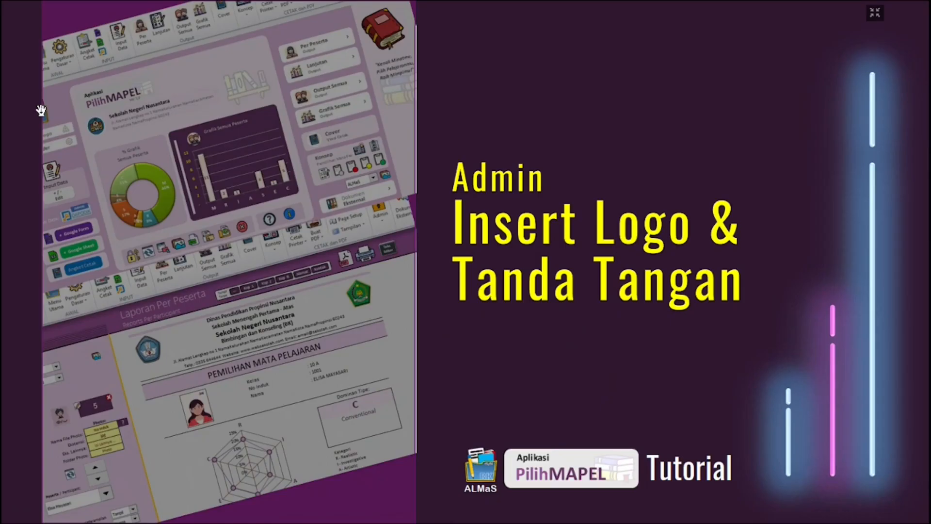
key("Right")
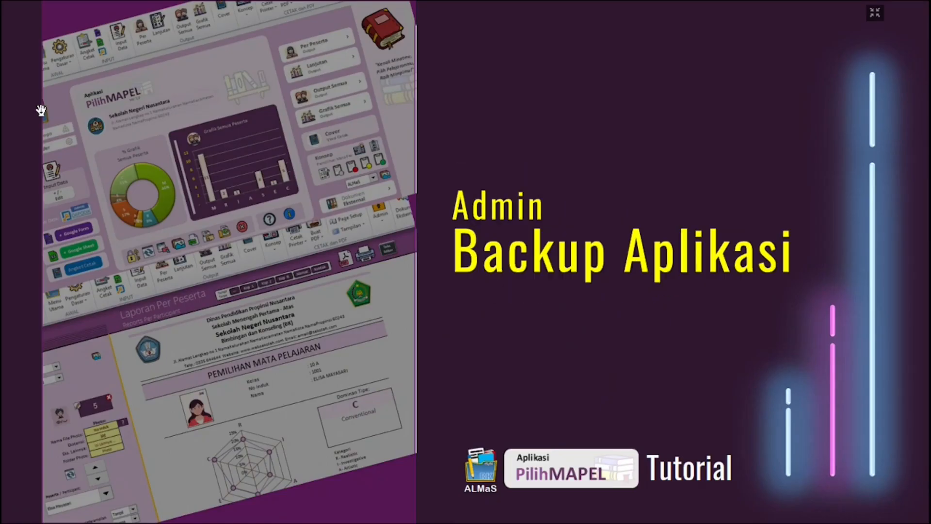
key("alt+Tab")
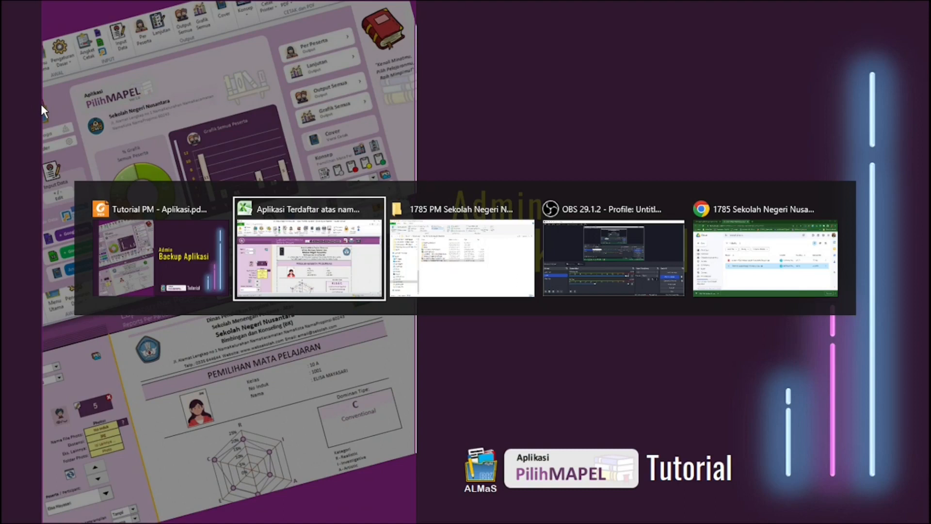
key("alt+shift+Tab")
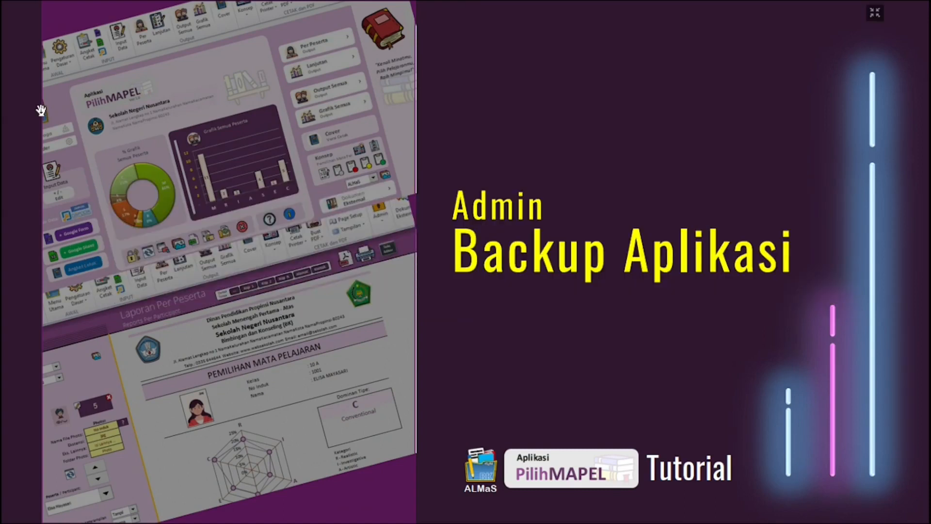
Switch back to the workbook, run Backup Aplikasi and view the 1785 PM Sekolah Negeri Nusantara folder in File Explorer
key("alt+Tab")
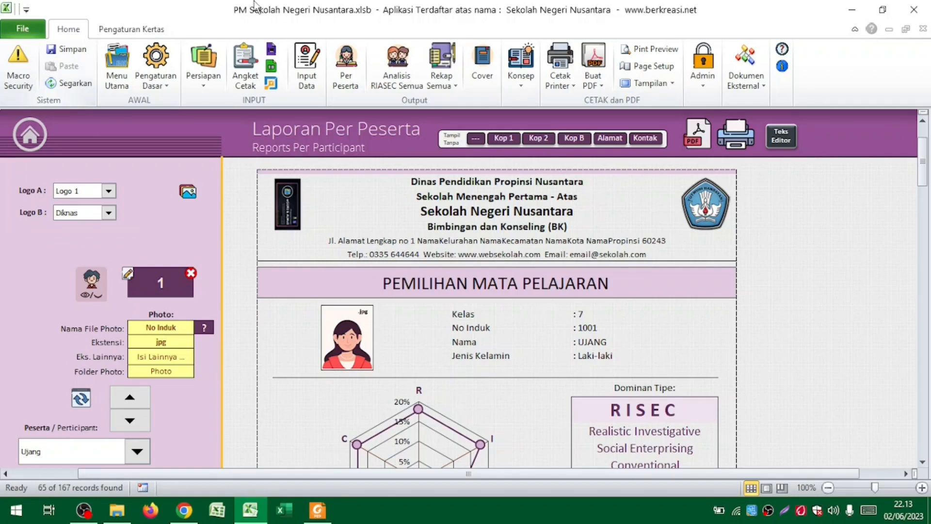
left_click(709, 78)
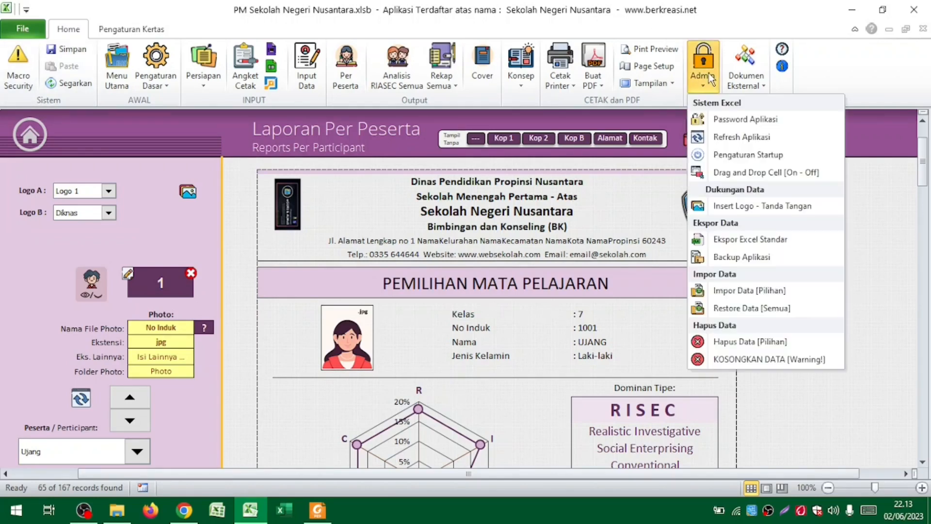
left_click(774, 258)
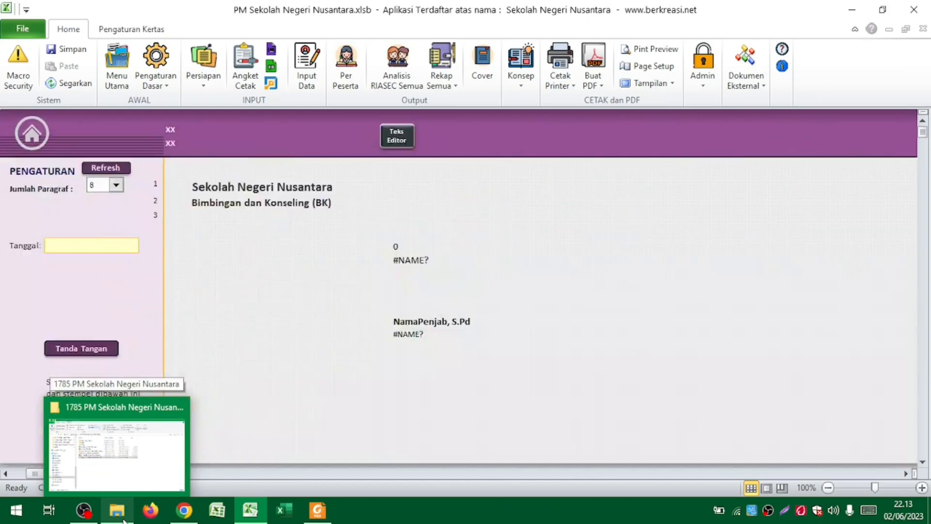
left_click(111, 449)
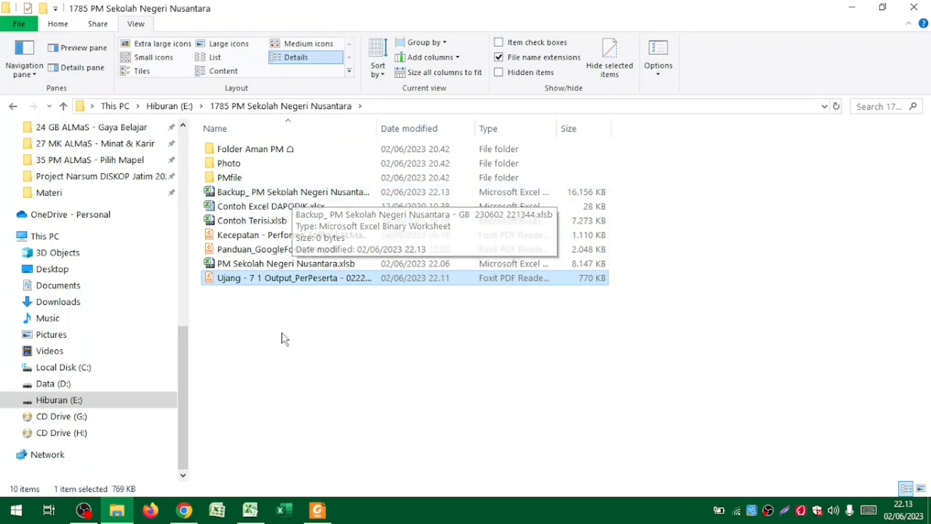
Compress PM Sekolah Negeri Nusantara.xlsb into a ZIP archive of the same name in the same folder
left_click(240, 266)
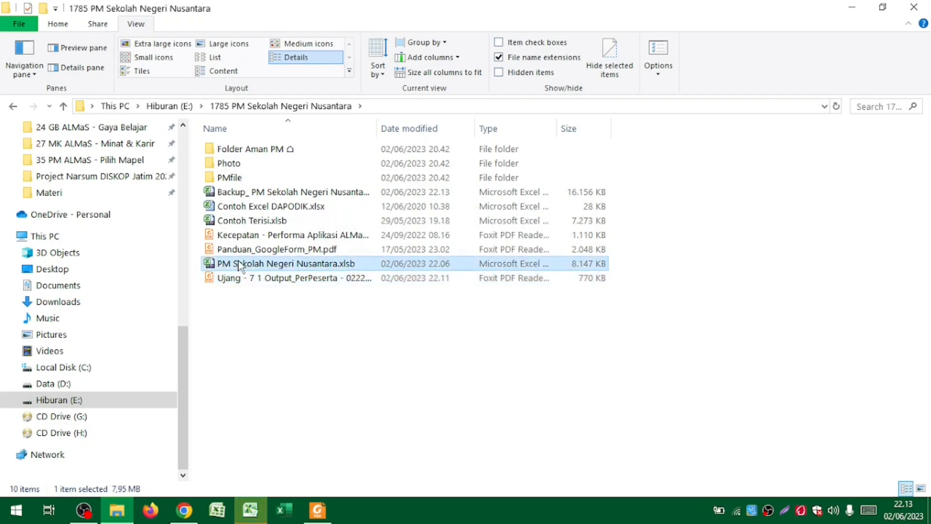
right_click(240, 266)
left_click(321, 221)
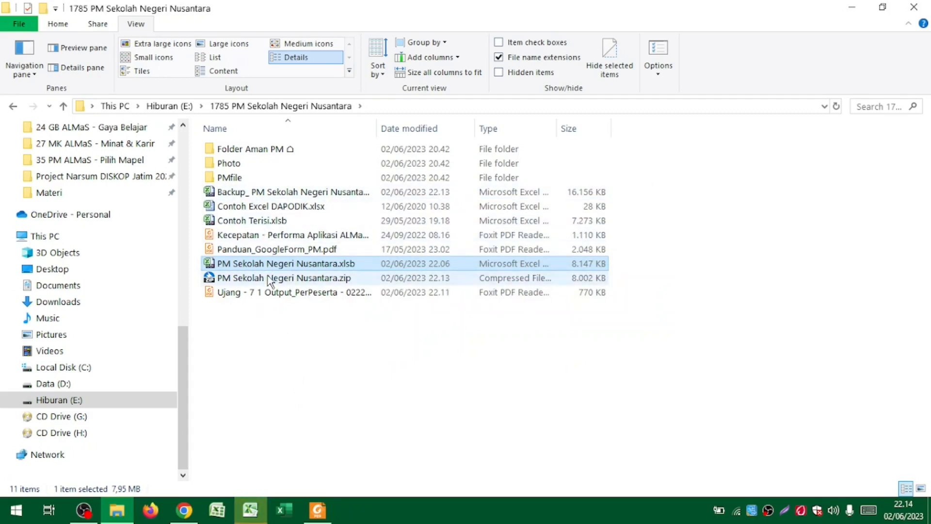
left_click(286, 323)
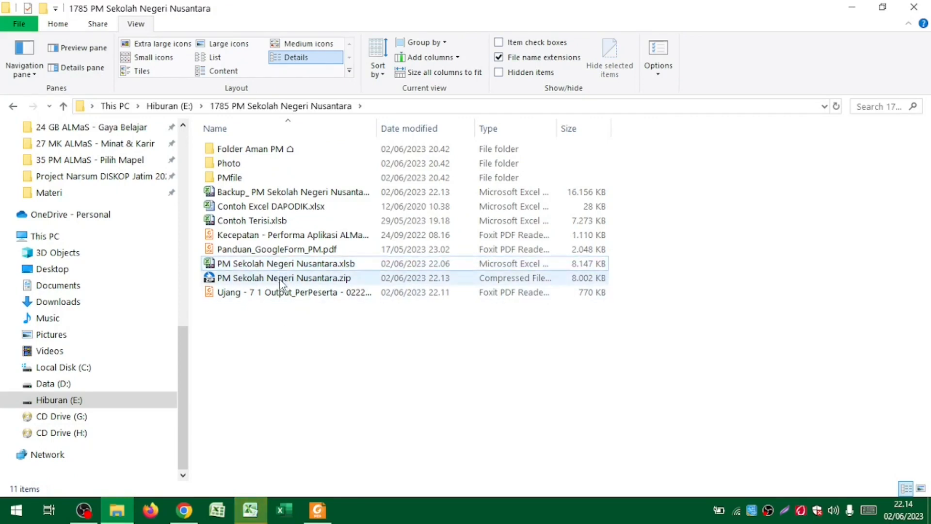
Hide file name extensions and compress the PM Sekolah Negeri Nusantara workbook into a second ZIP archive
left_click(498, 58)
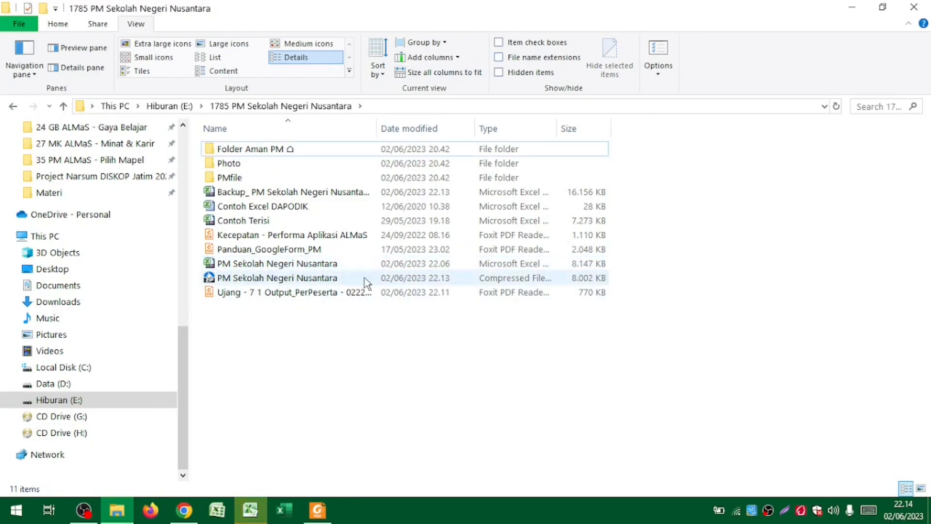
right_click(306, 263)
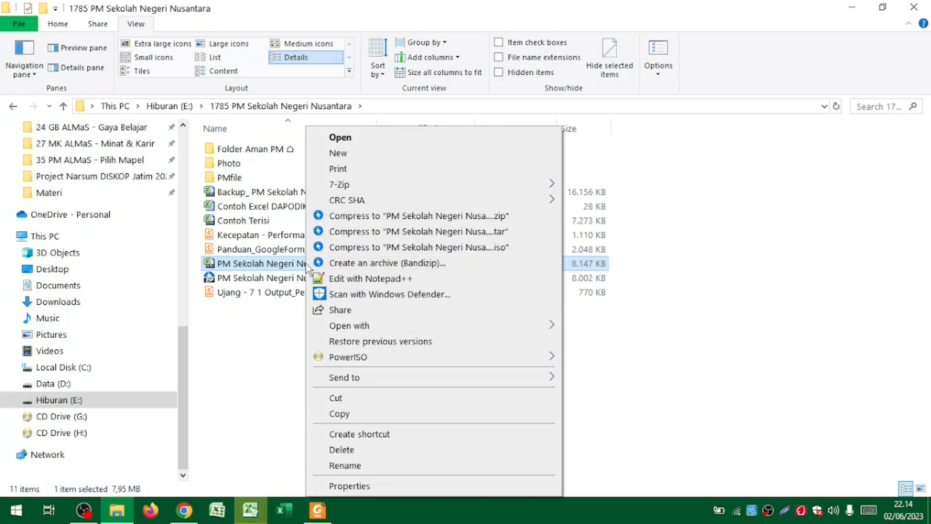
left_click(388, 215)
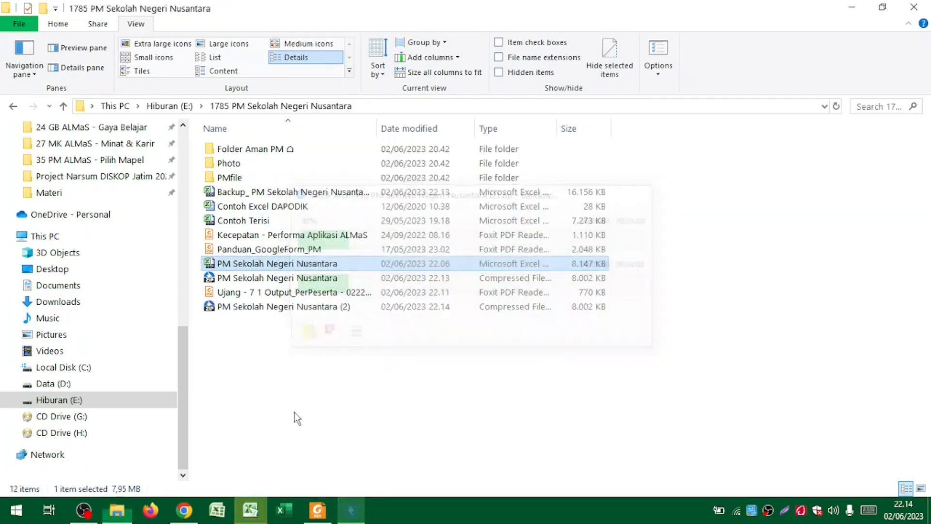
left_click(307, 374)
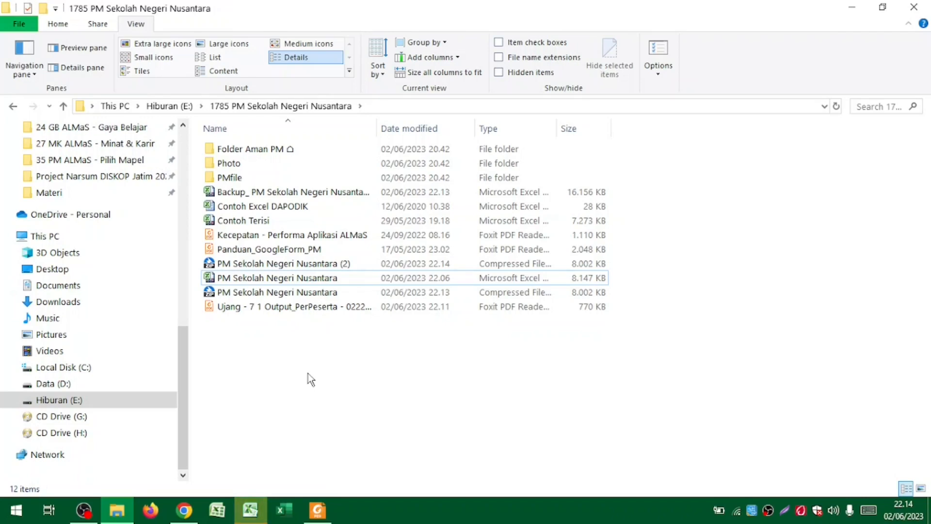
Return to the workbook, dismiss the backup message and switch to the Admin Impor Data (Pilihan) slide in Foxit PDF Reader
left_click(250, 509)
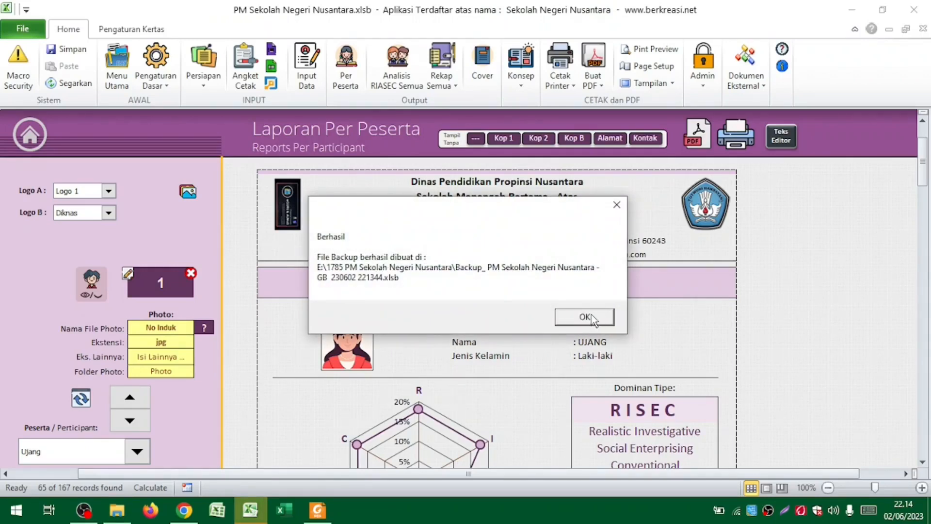
left_click(593, 320)
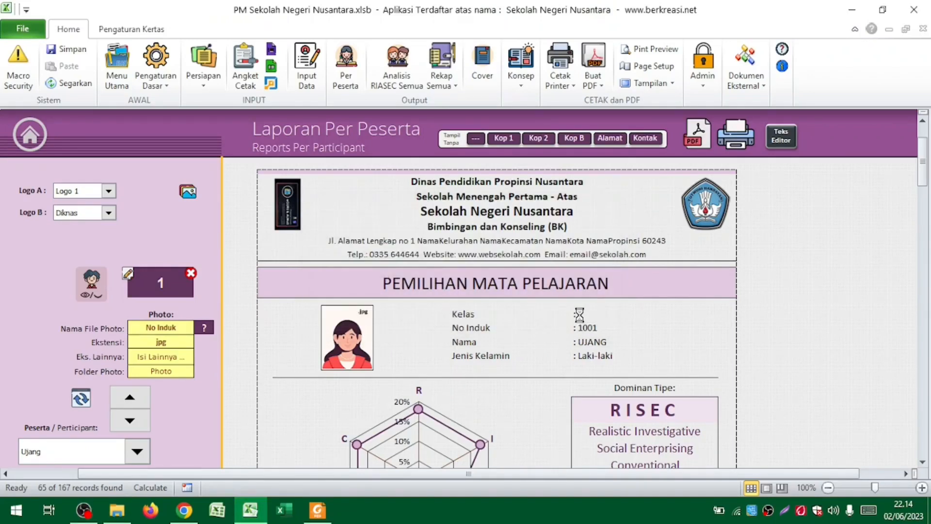
key("alt+Tab")
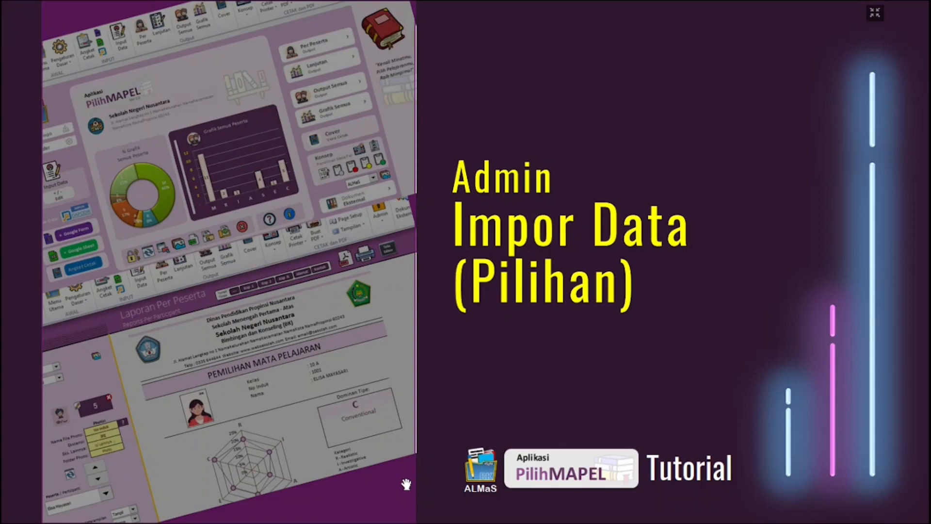
Switch back to the workbook's Input Data page and delete all of its data
key("alt+Tab")
key("alt+Tab")
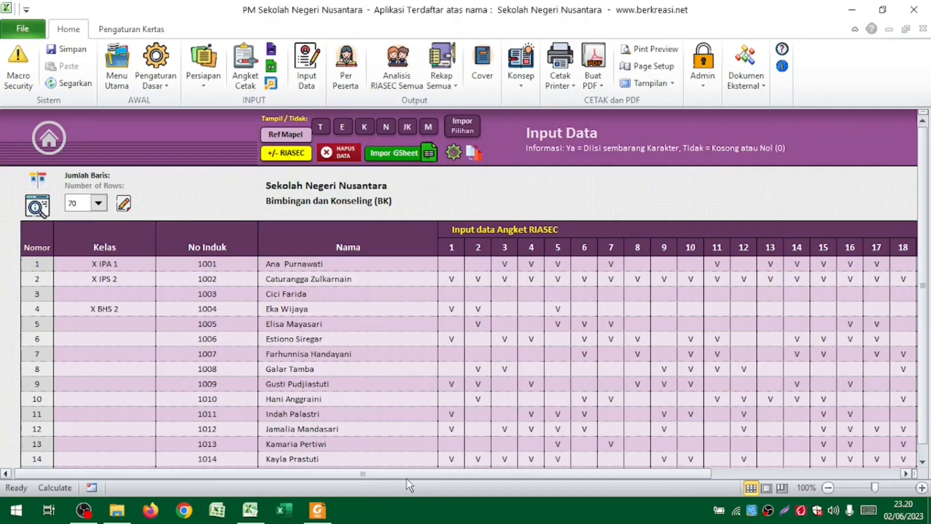
left_click(343, 343)
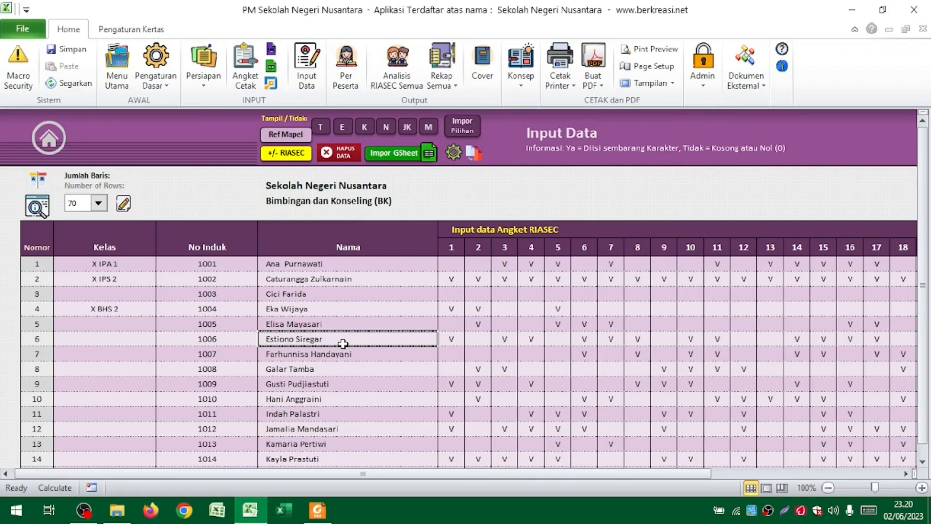
left_click(344, 152)
left_click(520, 318)
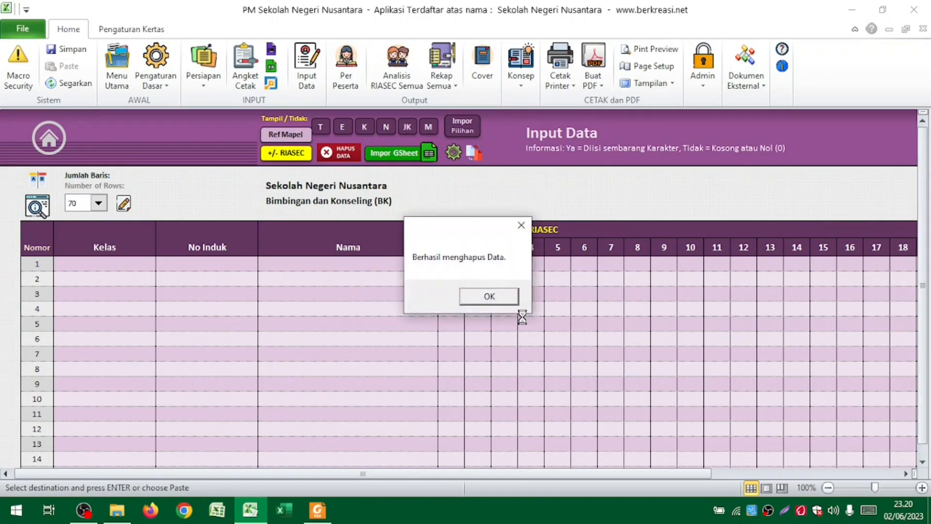
left_click(487, 296)
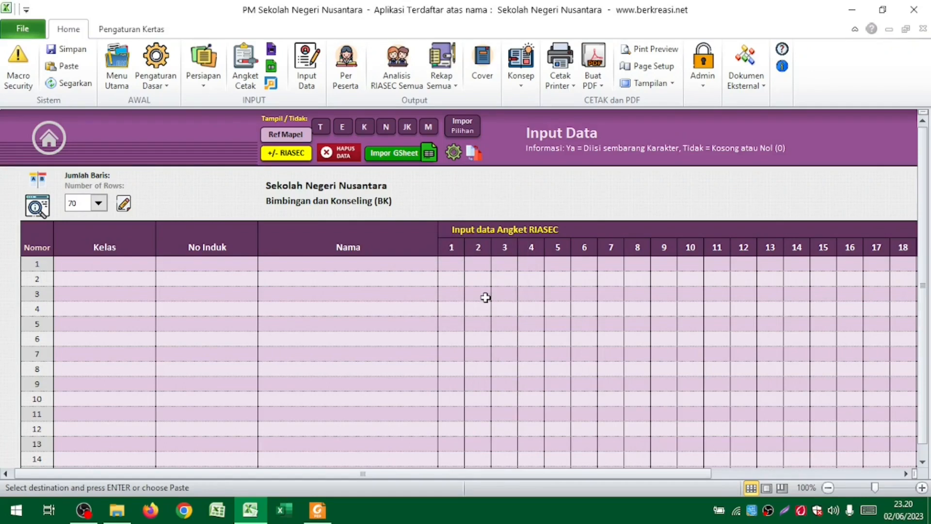
Open the Rencana Aksi preparation page and delete all of its data
left_click(211, 84)
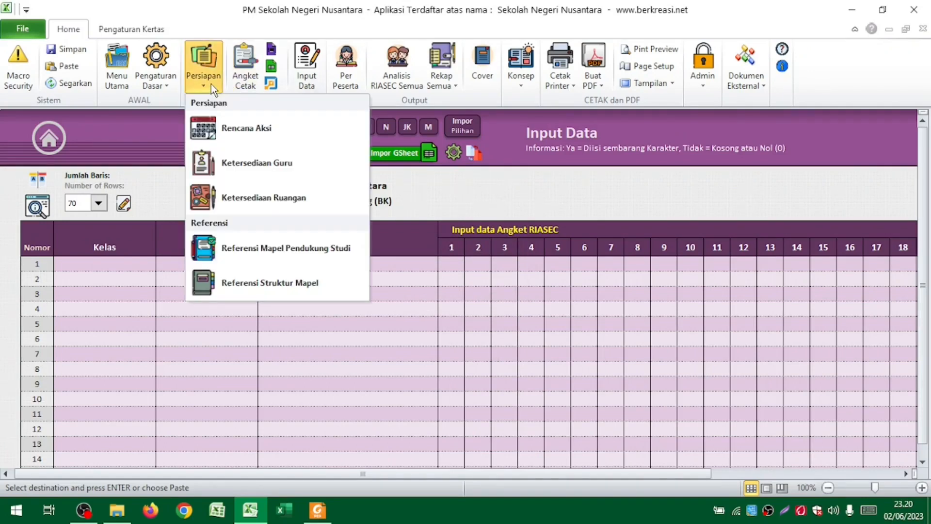
left_click(240, 138)
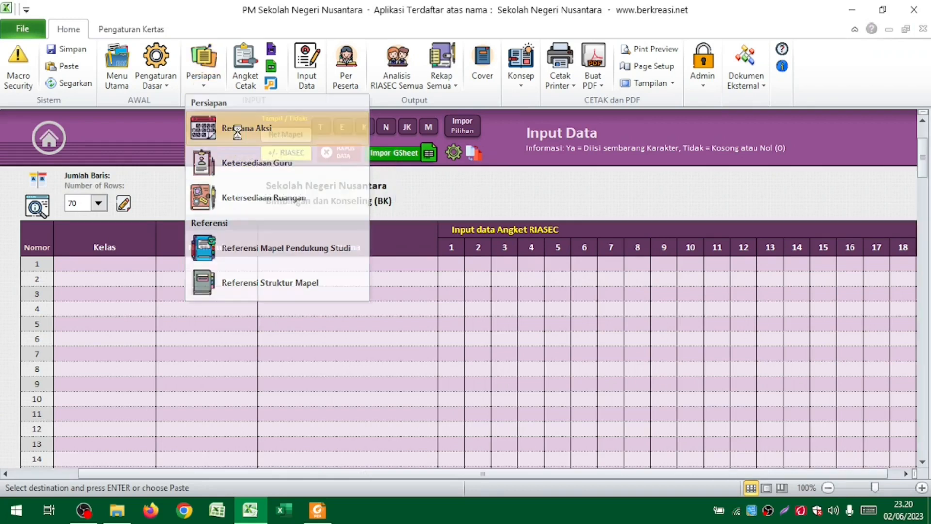
left_click(385, 141)
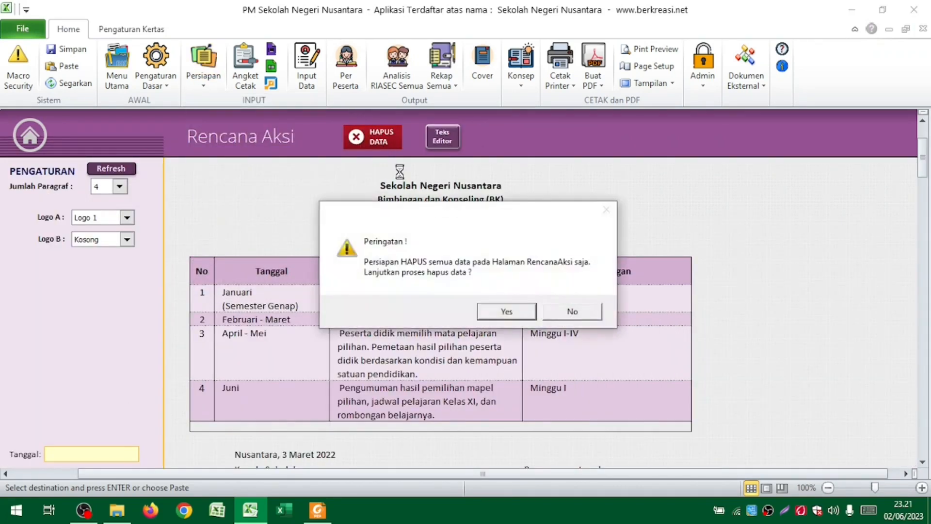
left_click(503, 310)
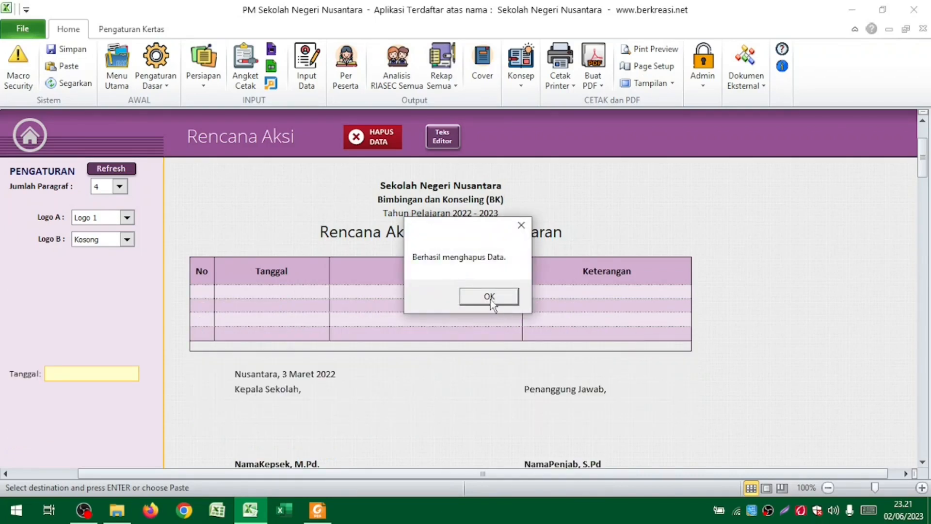
left_click(489, 297)
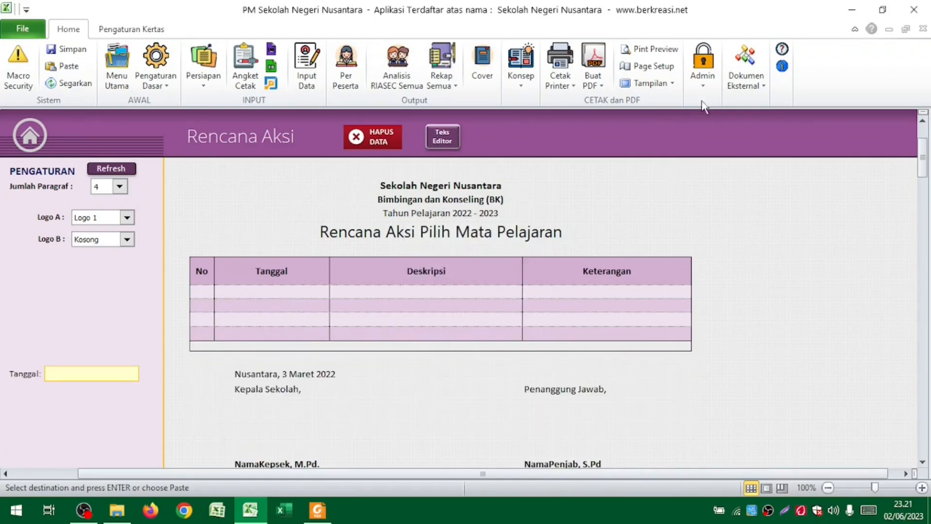
Open Impor Data [Pilihan] and select Input Data Peserta, Input Hasil Angket and Persiapan as the pages to import
left_click(703, 86)
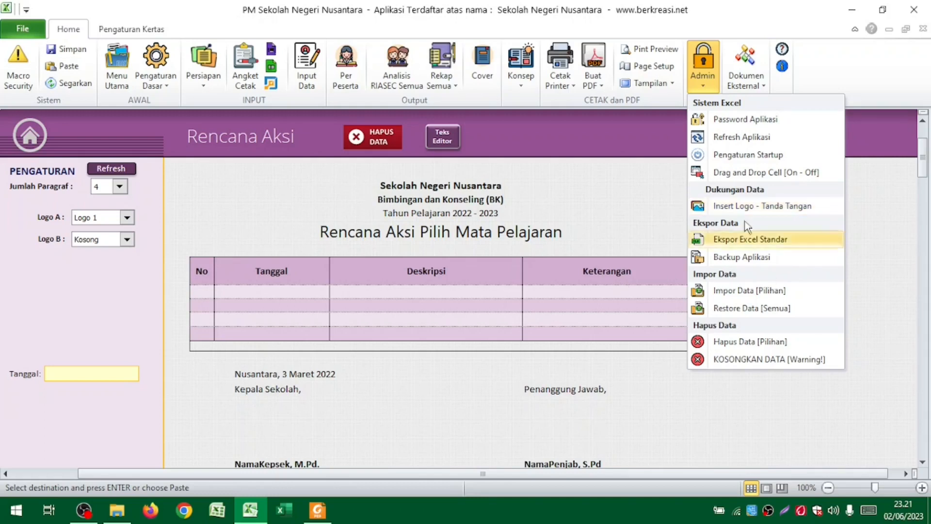
key("ctrl")
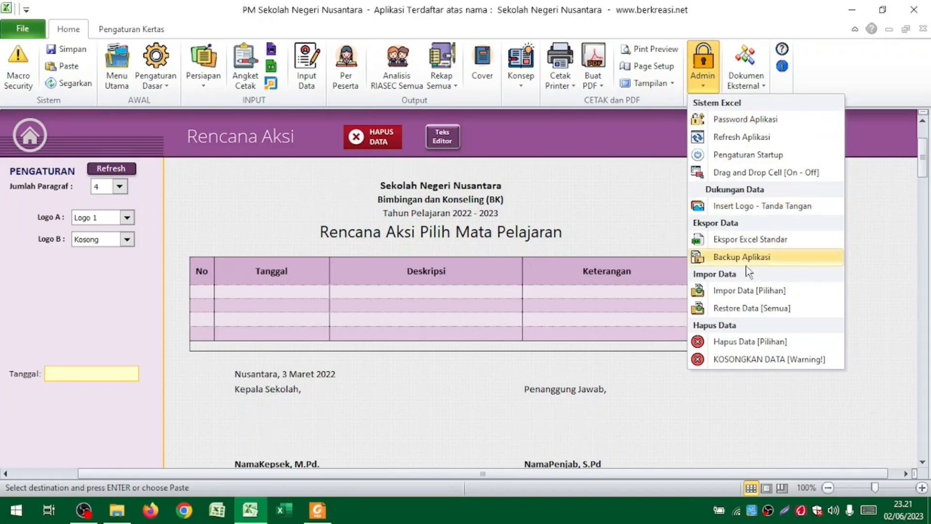
left_click(750, 291)
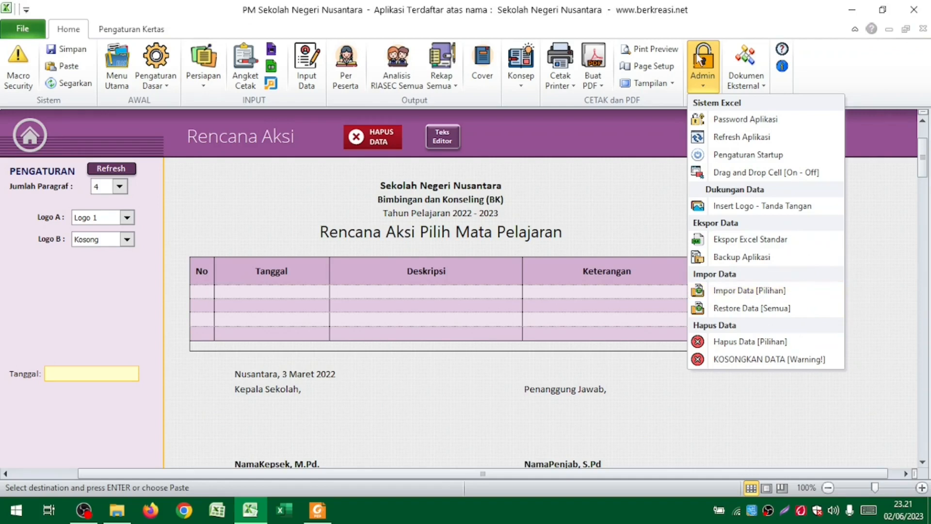
left_click(811, 291)
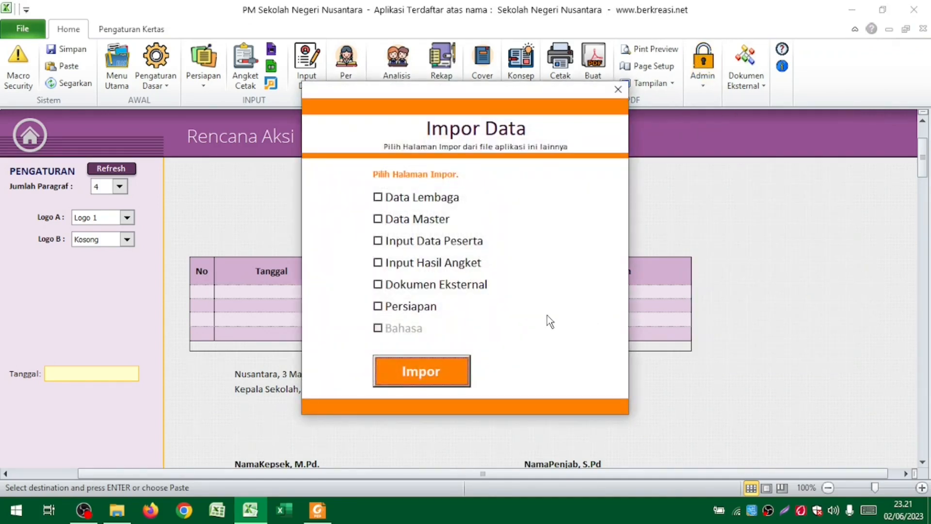
left_click(428, 252)
left_click(431, 264)
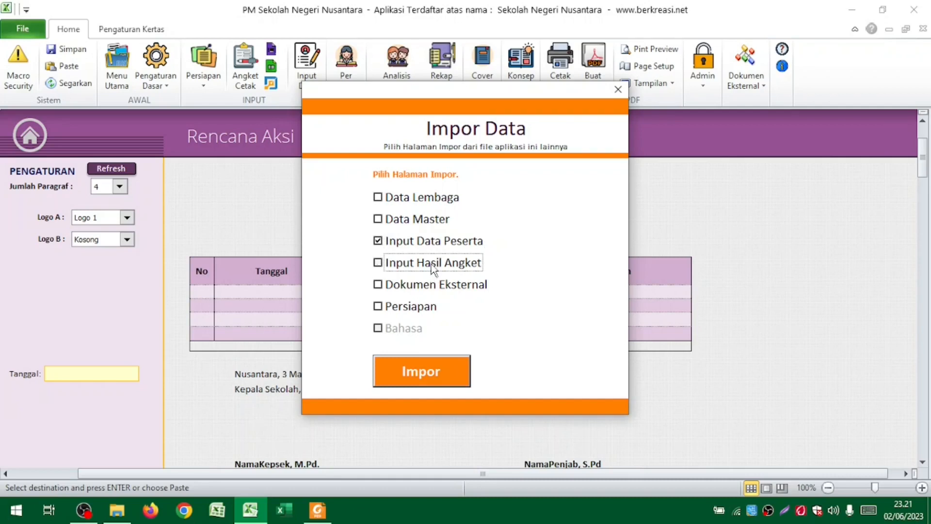
left_click(424, 314)
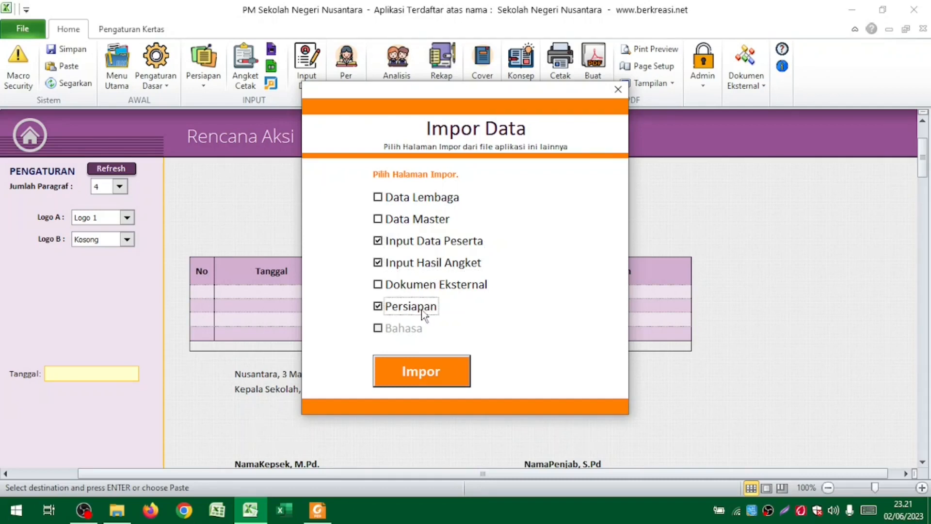
Import the selected pages from the Contoh Terisi workbook in the 1785 PM Sekolah Negeri Nusantara folder
left_click(428, 368)
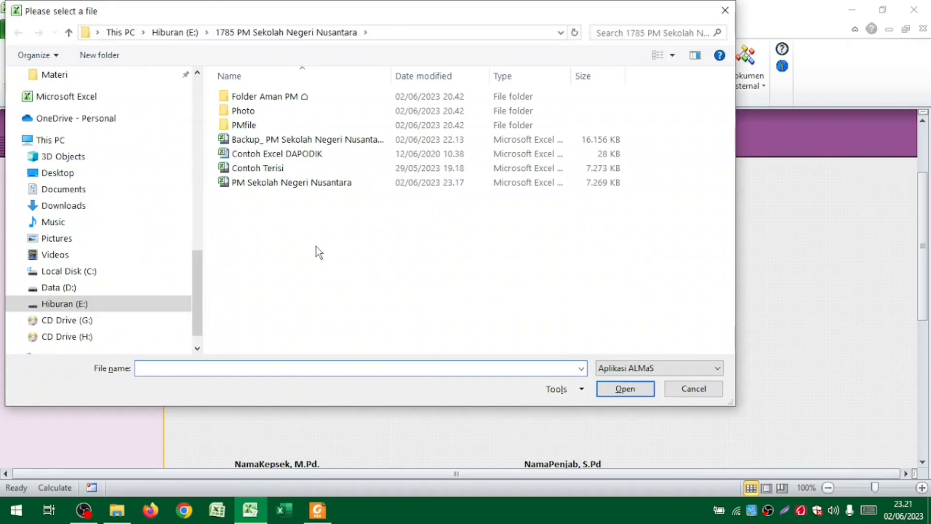
left_click(262, 171)
double_click(262, 170)
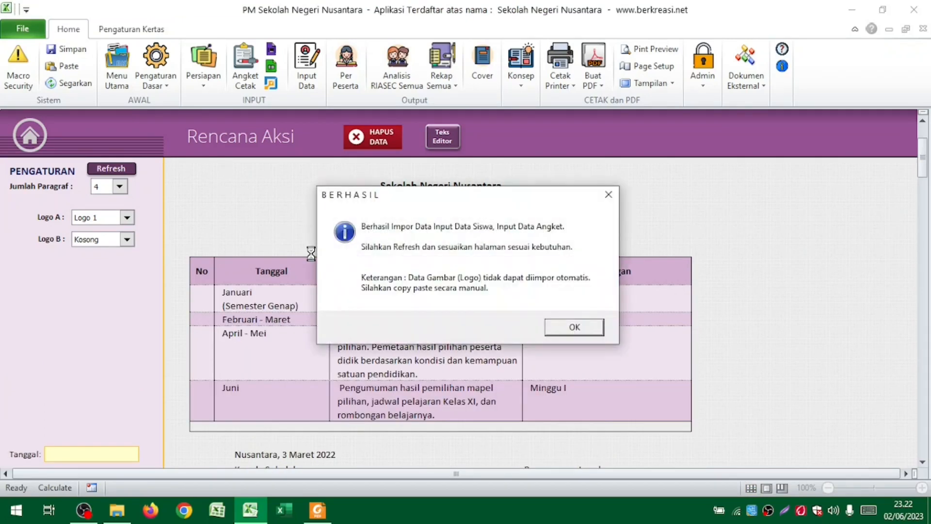
left_click(574, 326)
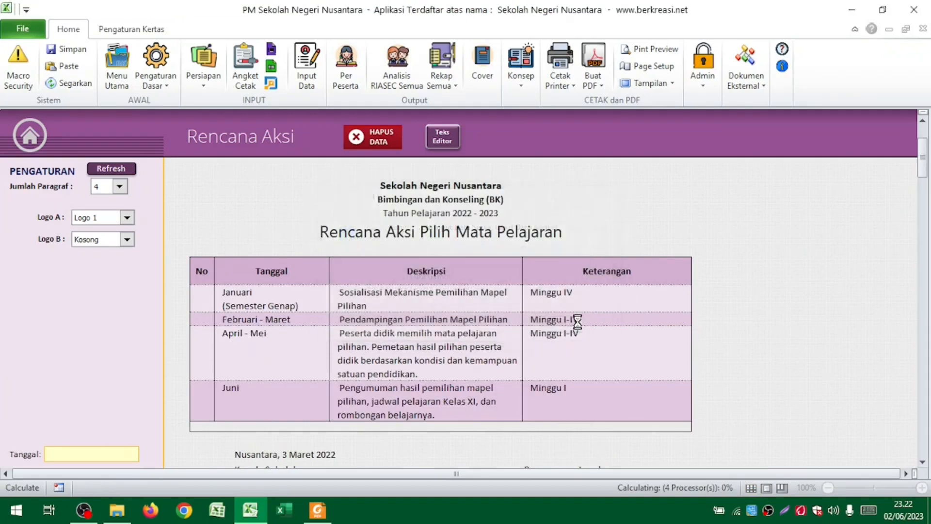
Open the Input Data page and check the imported participant list and questionnaire entries
left_click(317, 77)
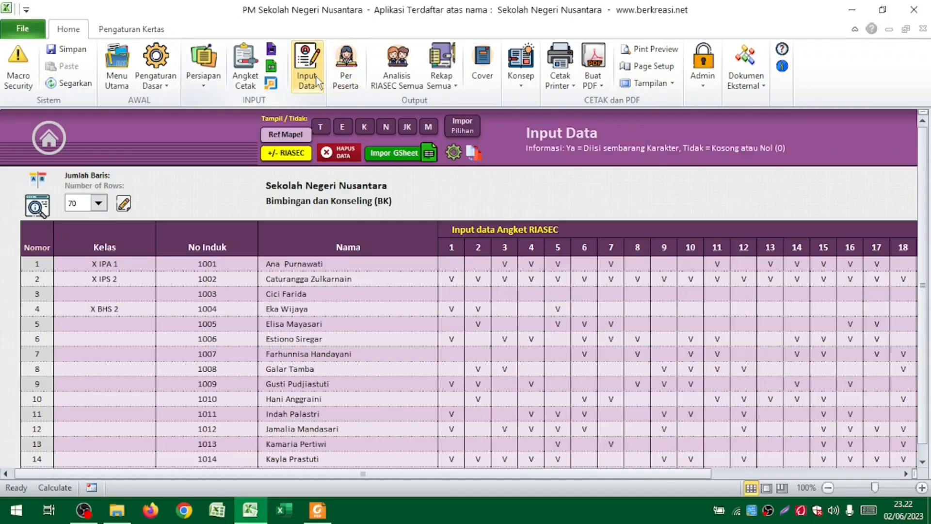
left_click(372, 319)
scroll(372, 319, "down", 5)
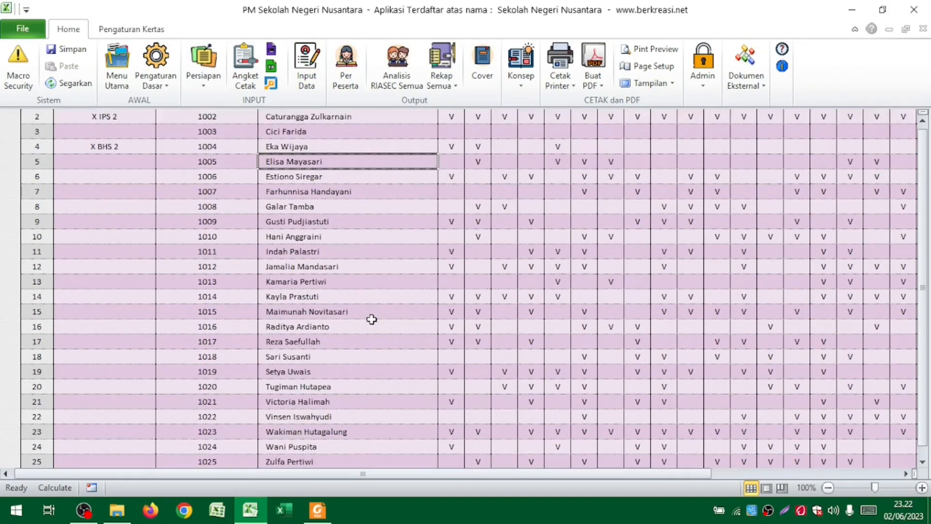
scroll(372, 319, "up", 5)
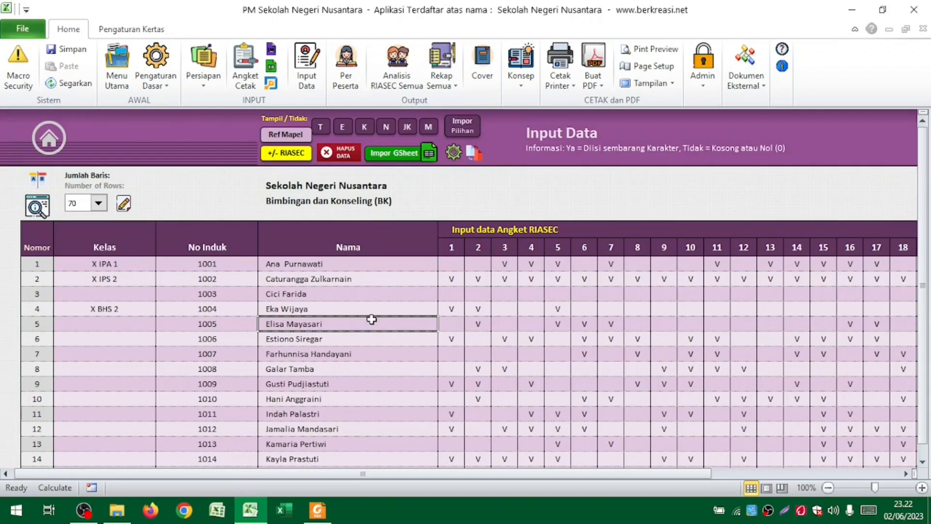
Show the Admin Hapus Data & Kosongkan Data slide in Foxit PDF Reader and return to the workbook
key("alt+Tab")
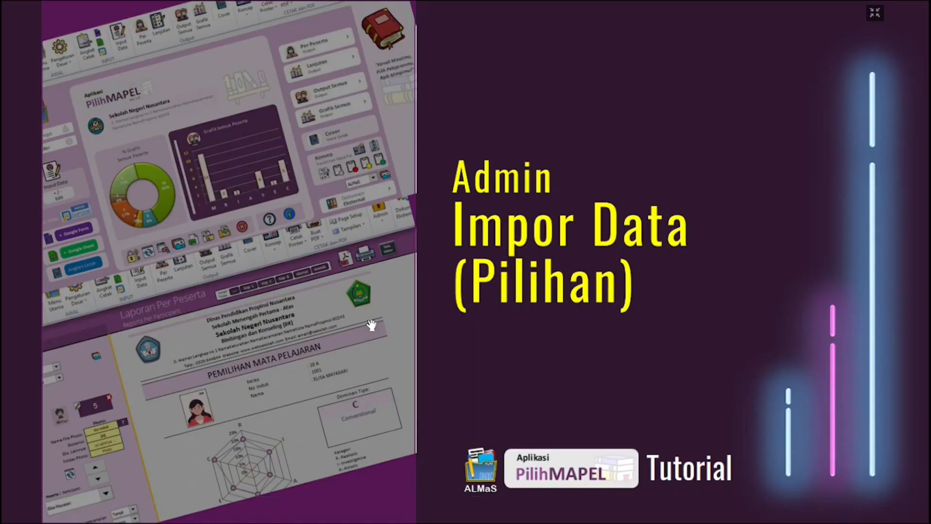
scroll(372, 325, "down", 1)
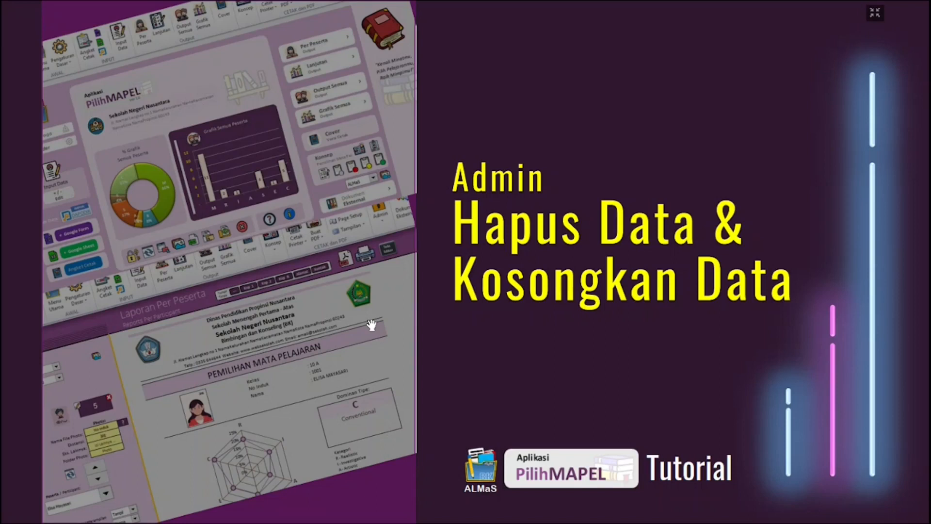
key("alt+Tab")
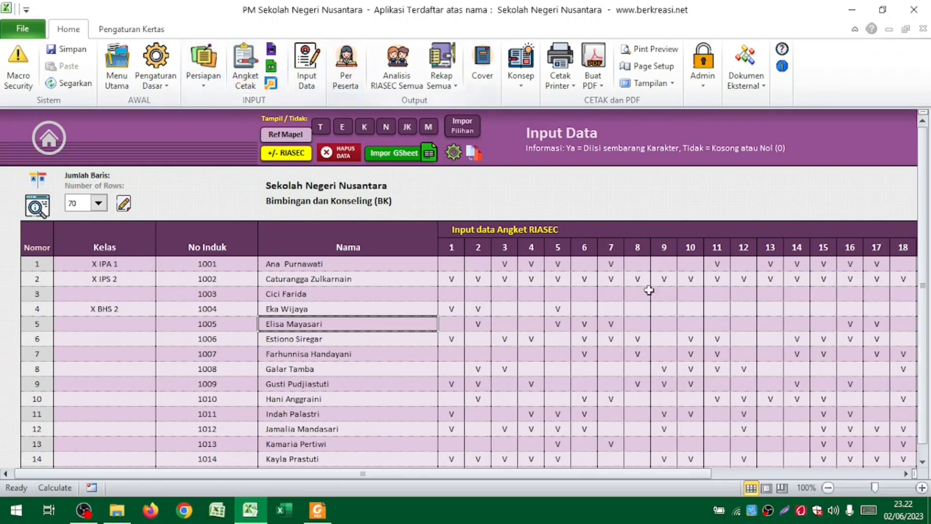
Run Hapus Data [Pilihan] for the Persiapan, Input Hasil Angket and Input Data Peserta pages
left_click(703, 80)
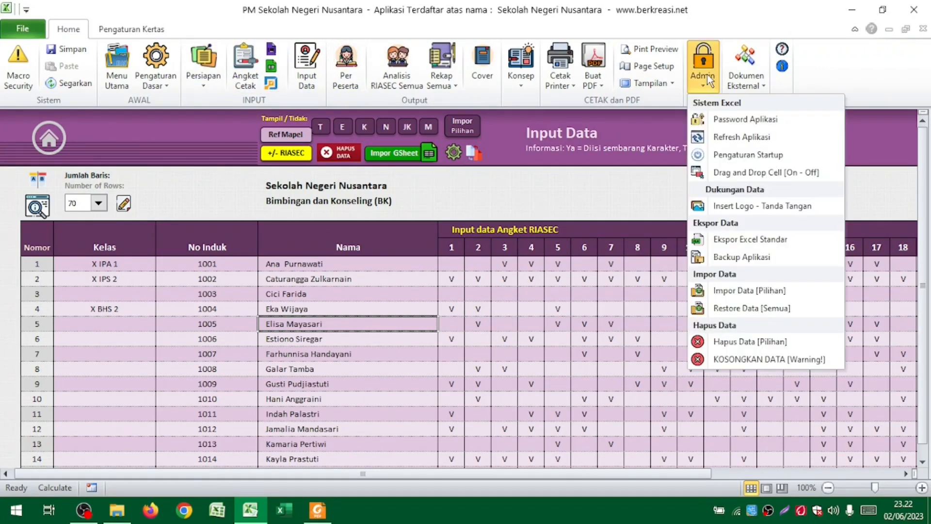
left_click(767, 348)
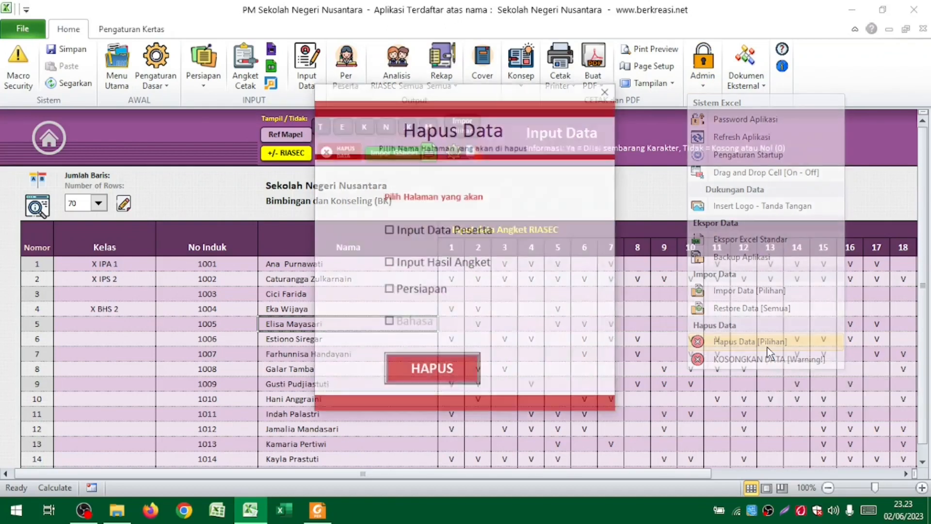
left_click(438, 291)
left_click(430, 264)
left_click(423, 231)
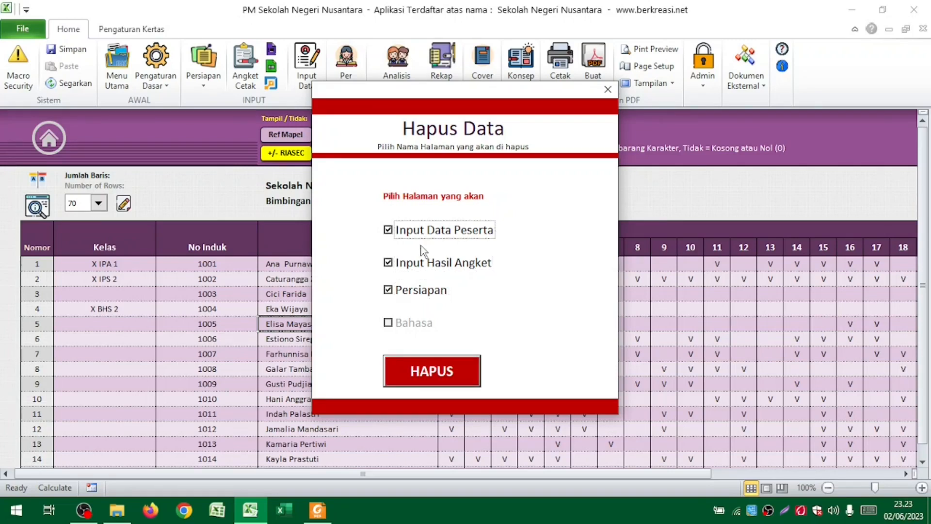
left_click(463, 370)
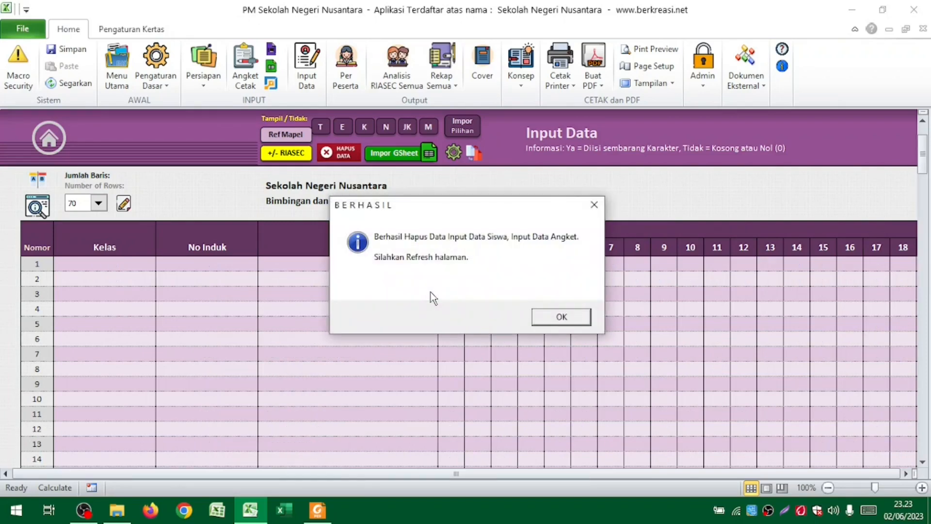
left_click(562, 316)
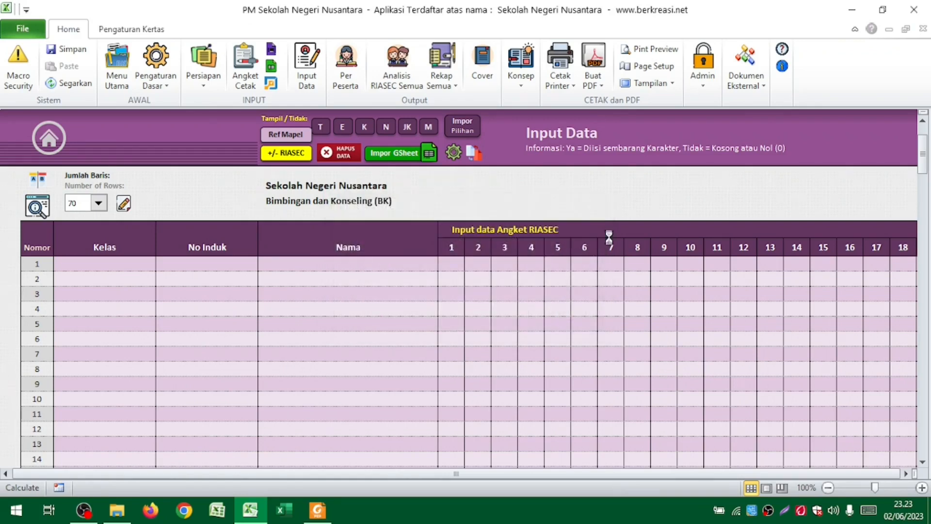
Look over the Admin data-deletion functions, including KOSONGKAN DATA, and switch to the Restore Data (Semua) slide in Foxit PDF Reader
left_click(703, 78)
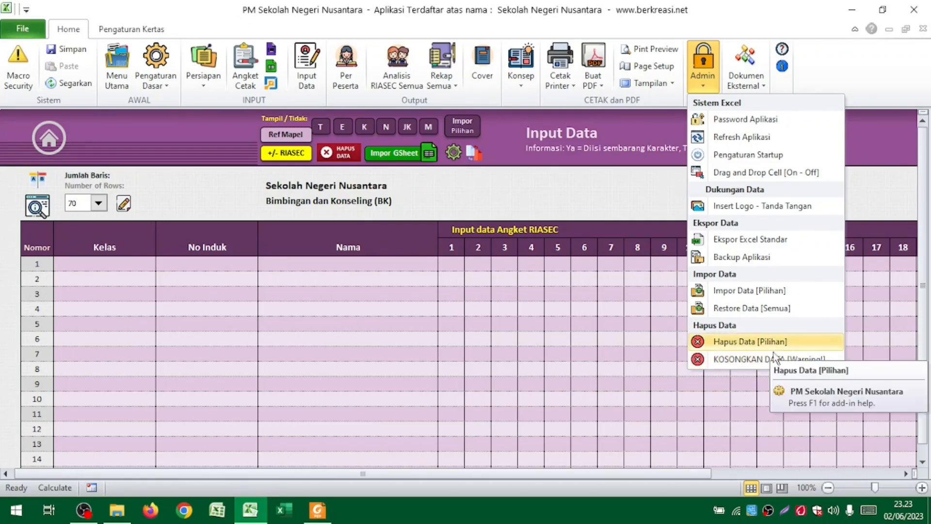
left_click(493, 359)
left_click(501, 354)
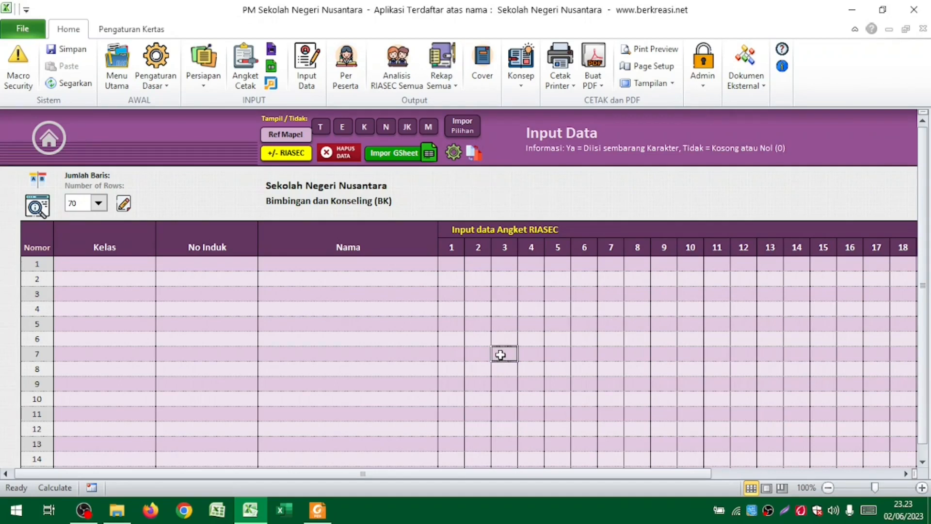
key("alt+Tab")
key("Right")
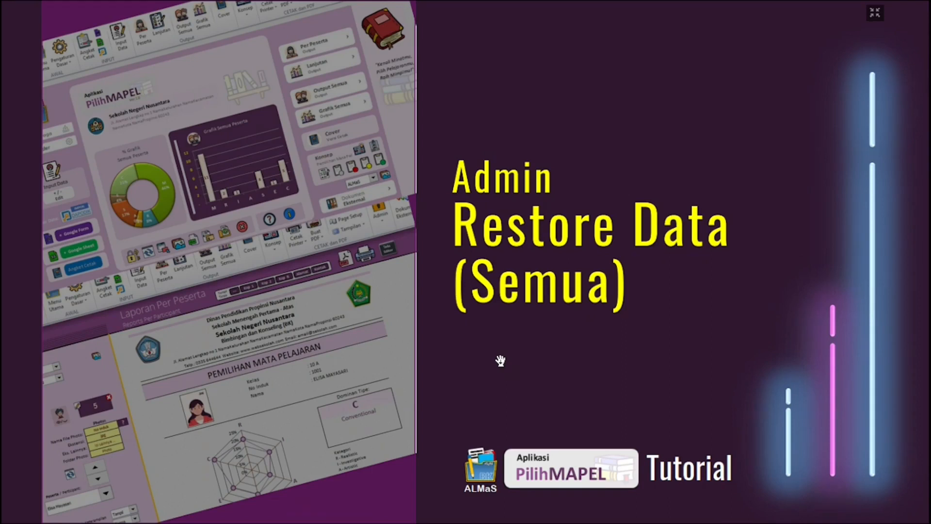
Switch to the PilihMAPEL workbook and run Restore Data [Semua] using the Contoh Terisi file as the source
key("alt+Tab")
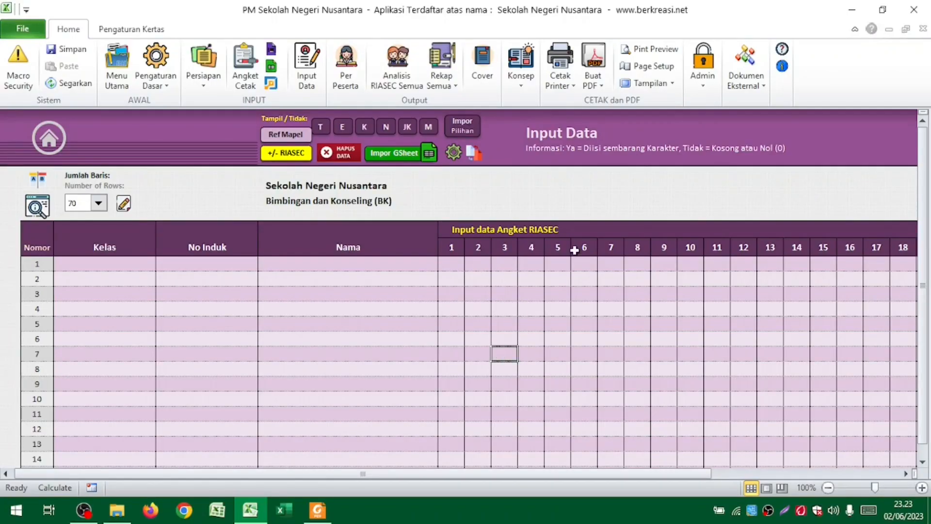
left_click(701, 86)
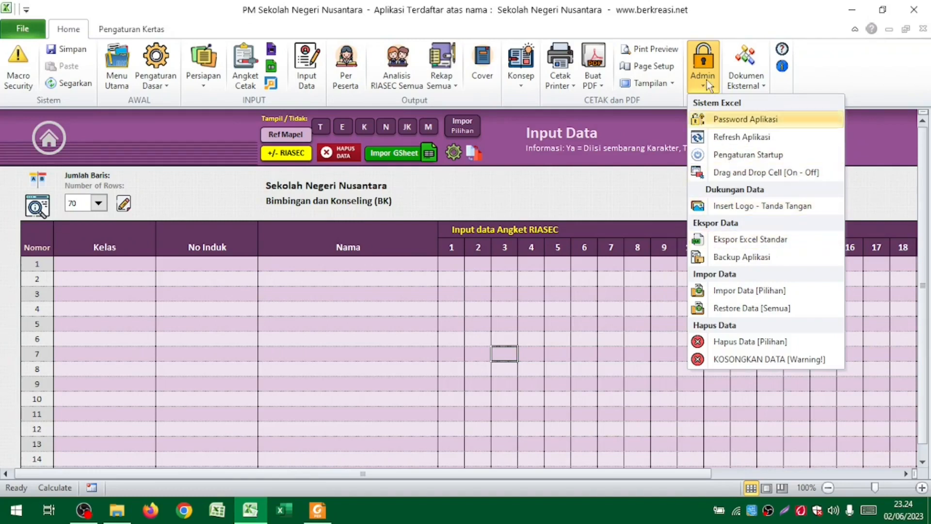
left_click(775, 310)
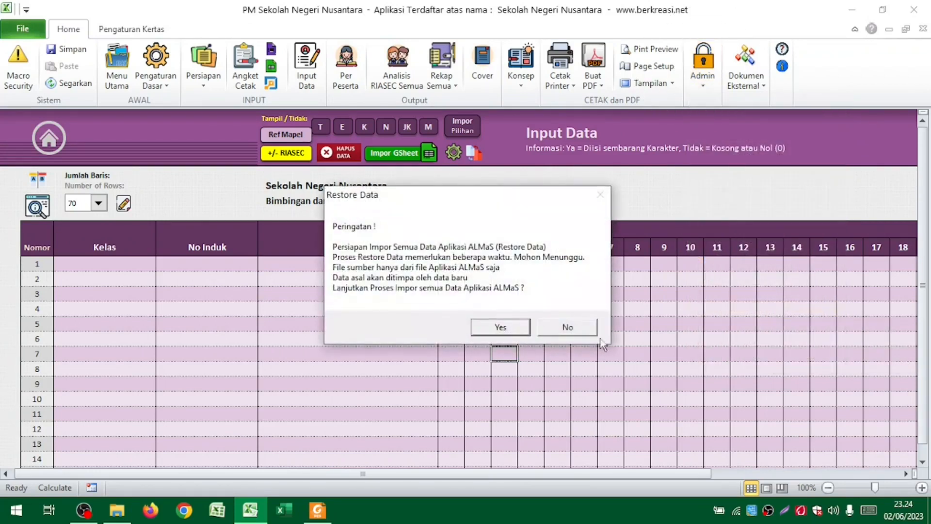
left_click(517, 330)
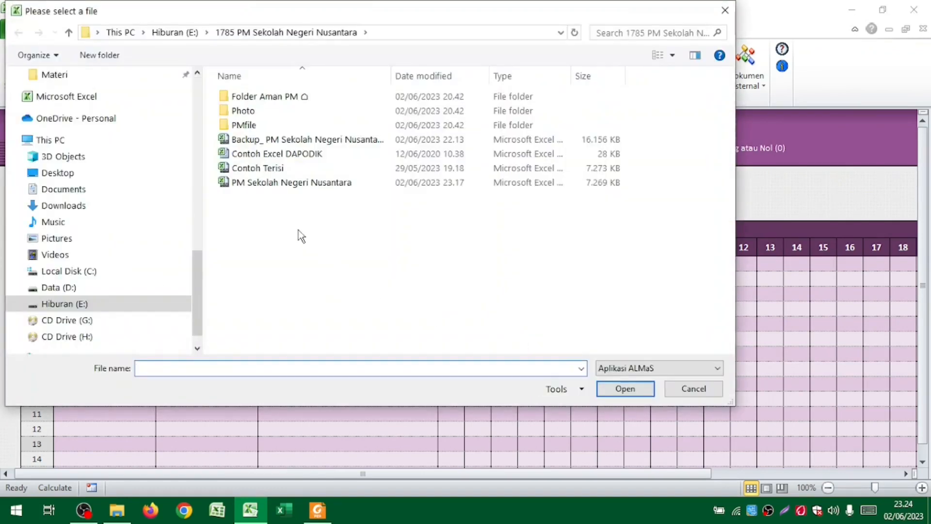
left_click(270, 170)
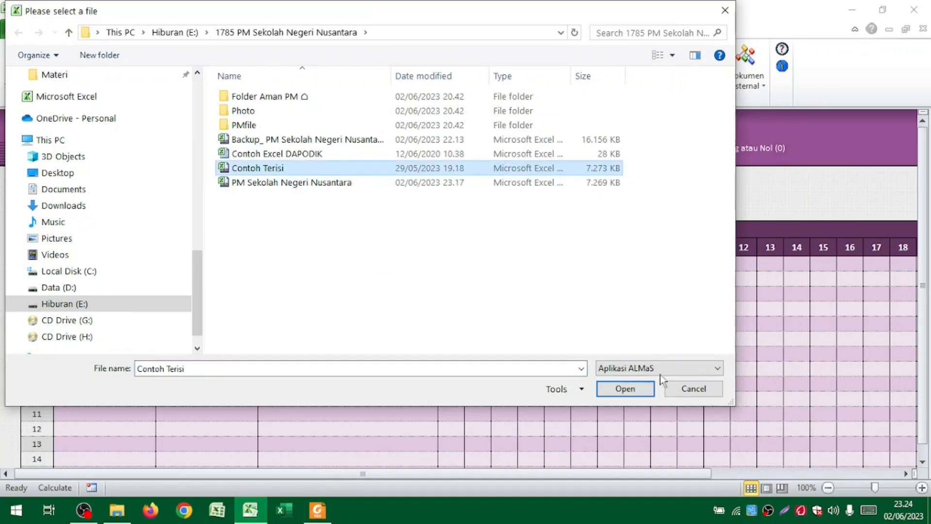
left_click(629, 389)
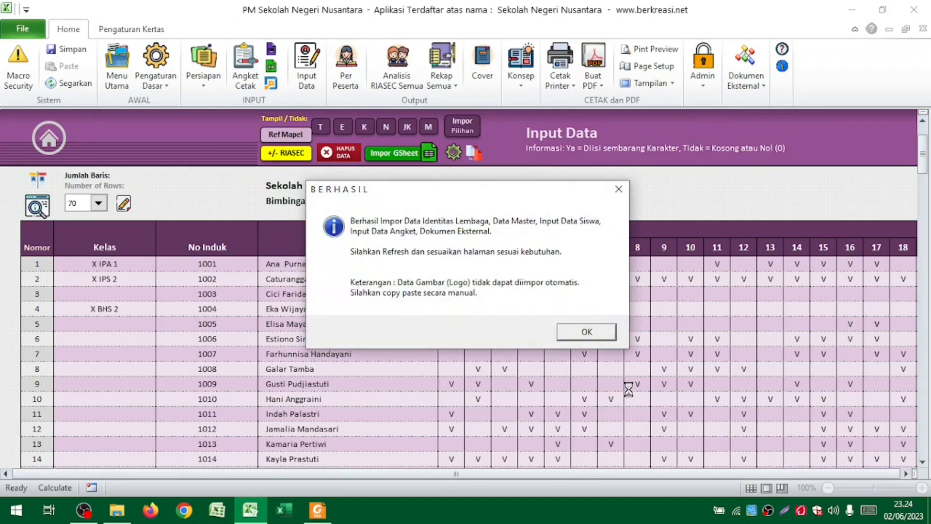
left_click(586, 334)
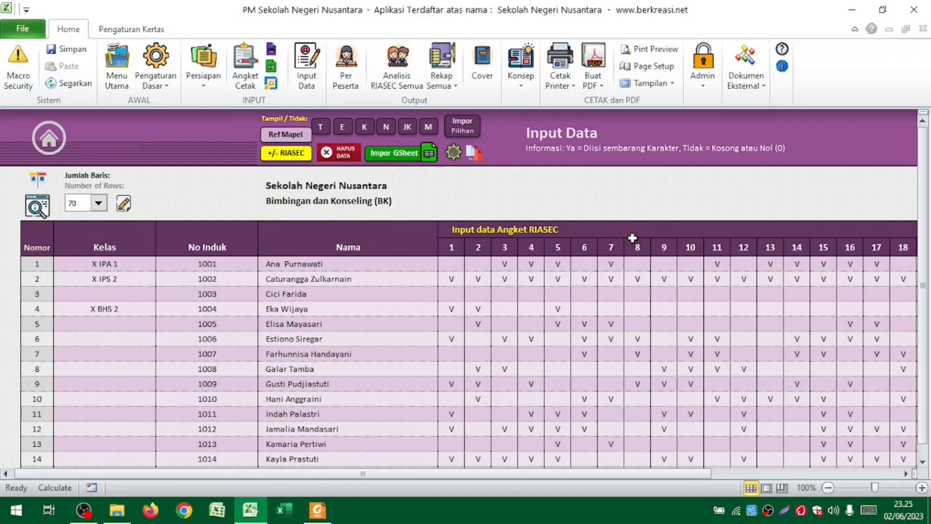
Show the closing Terima Kasih slide in Foxit PDF Reader and switch to OBS
key("alt+Tab")
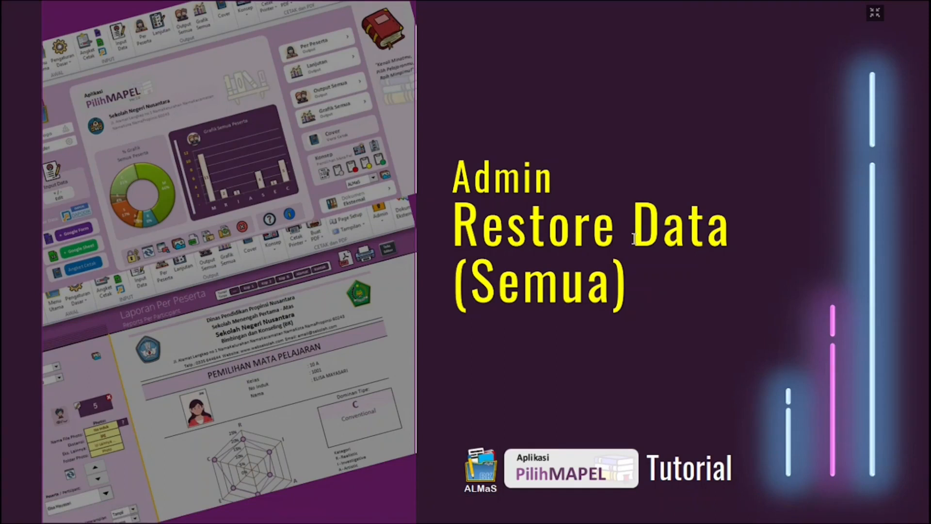
key("Right")
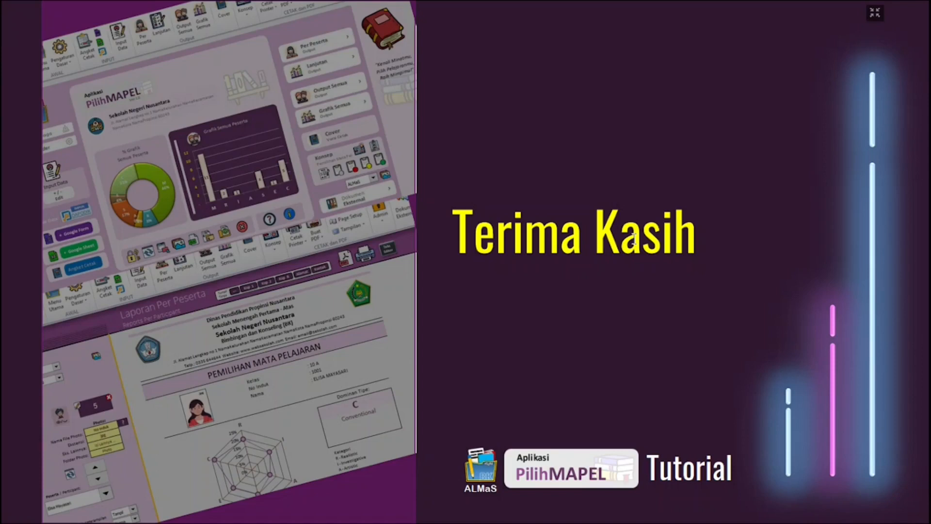
key("alt+Tab")
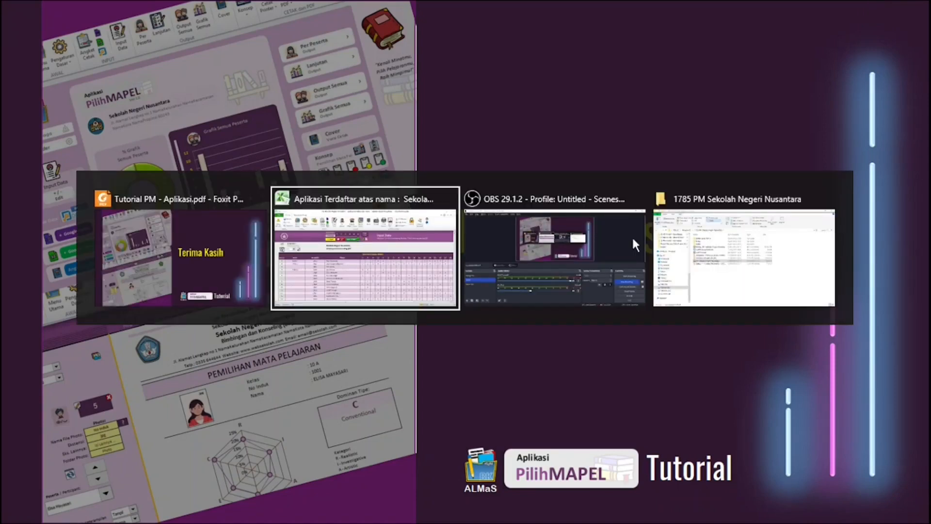
left_click(632, 235)
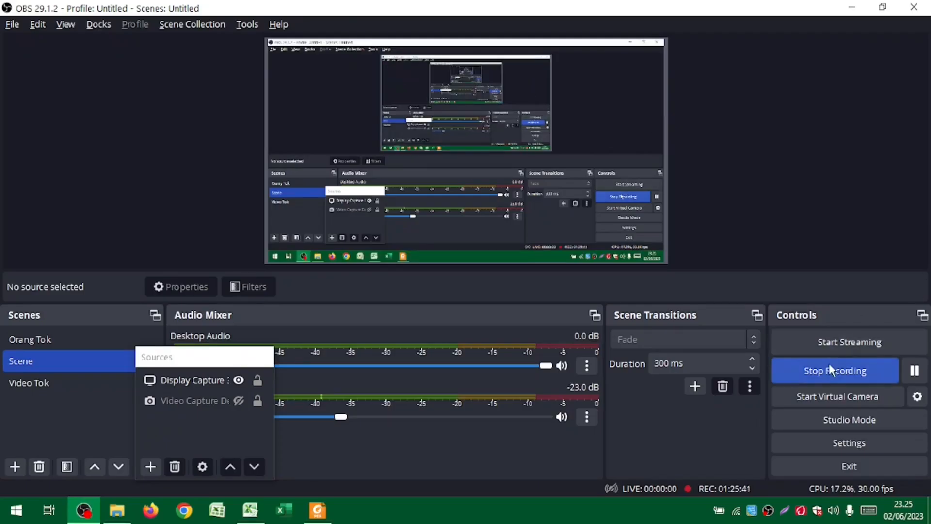